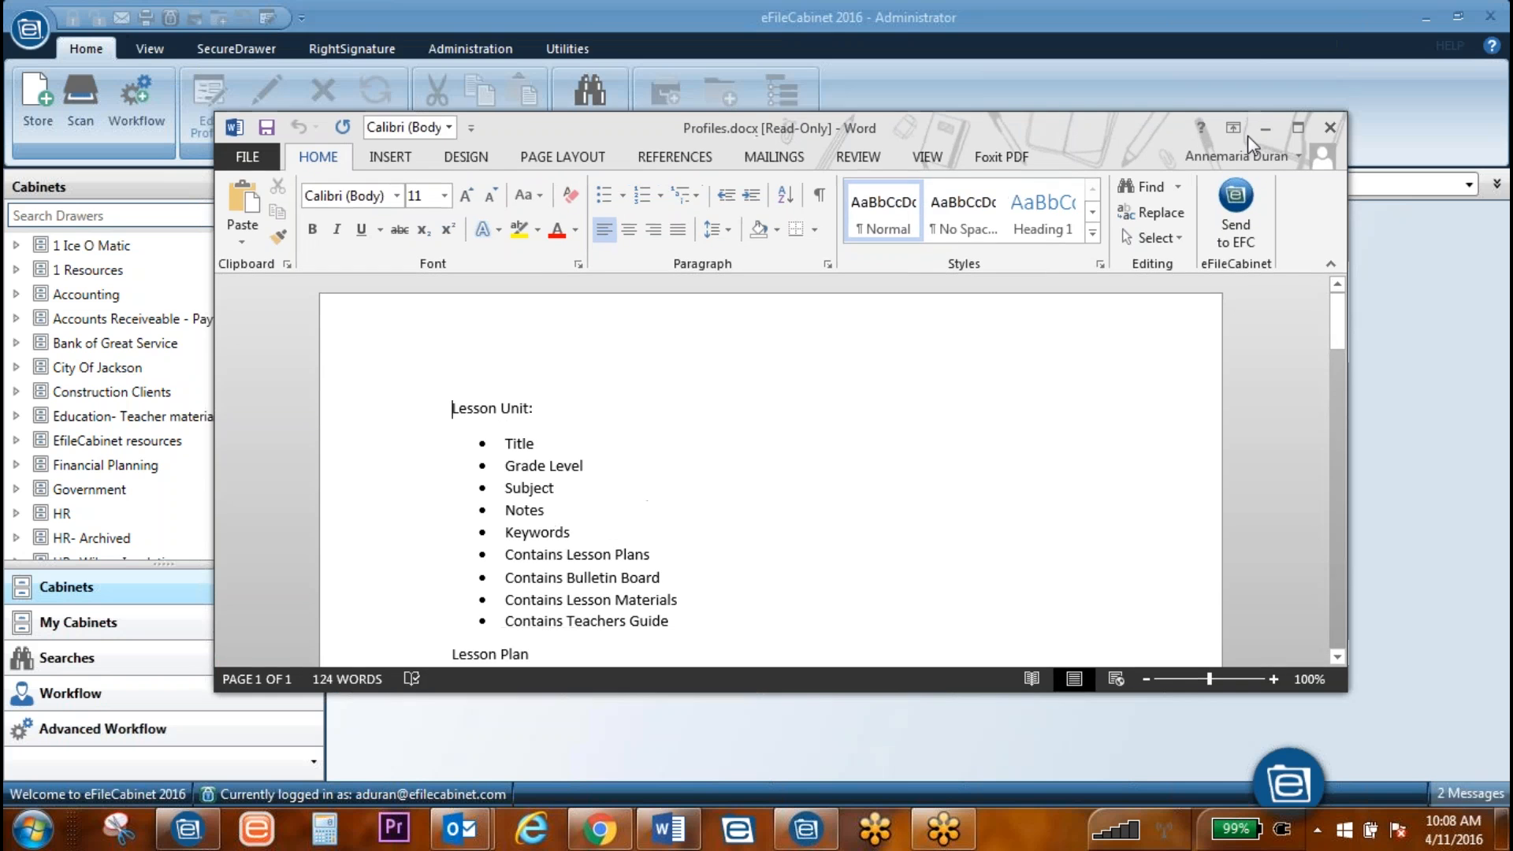
Step: Maximize the Profiles.docx window, then drag it aside to reveal eFileCabinet behind it
{"action": "left_click", "coordinate": [1298, 127]}
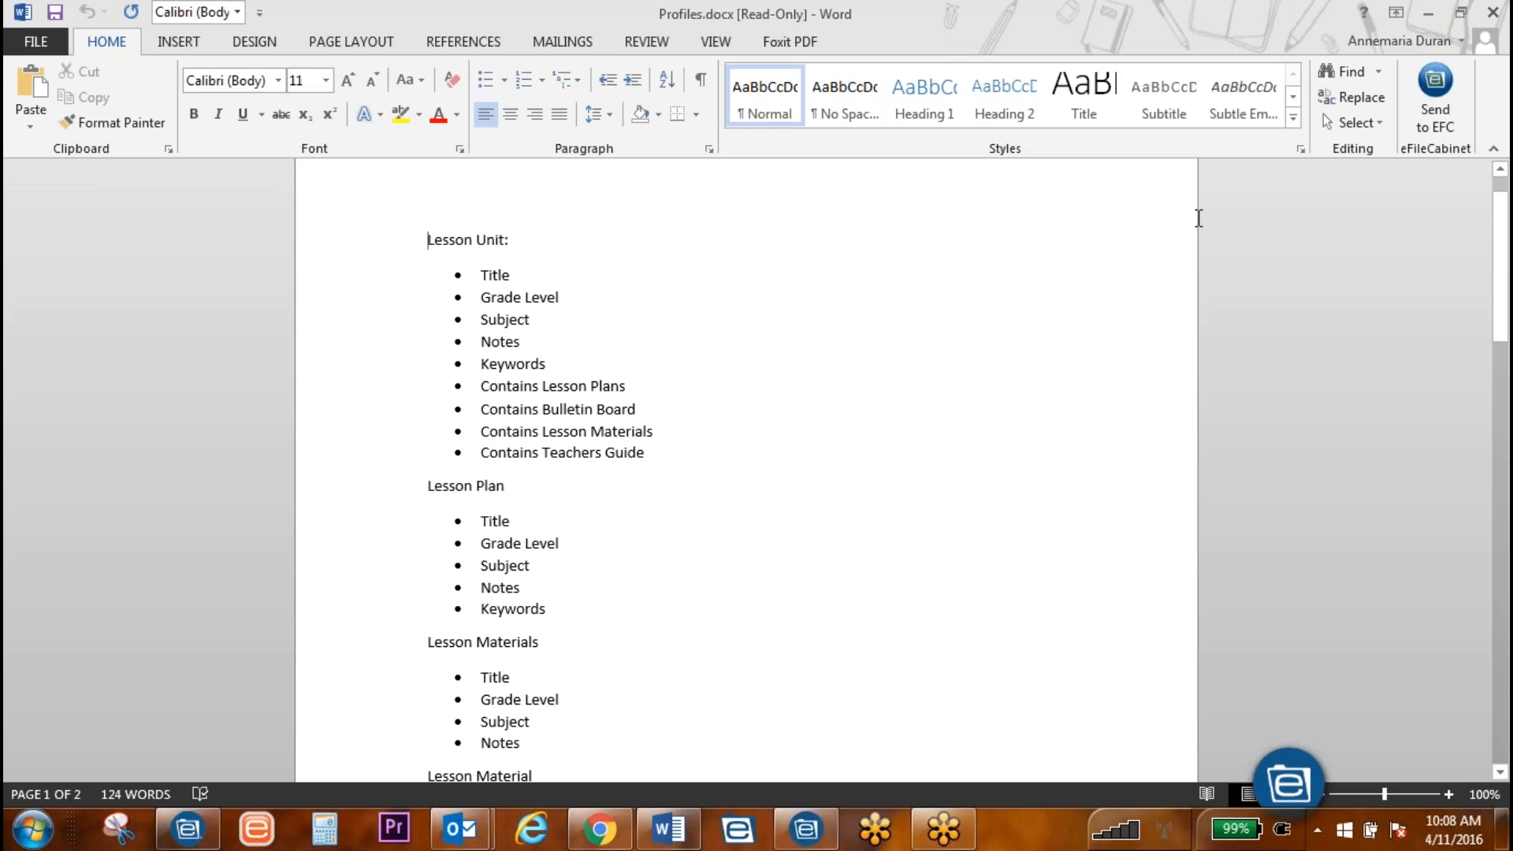
{"action": "left_click_drag", "start_coordinate": [1244, 7], "coordinate": [1049, 0]}
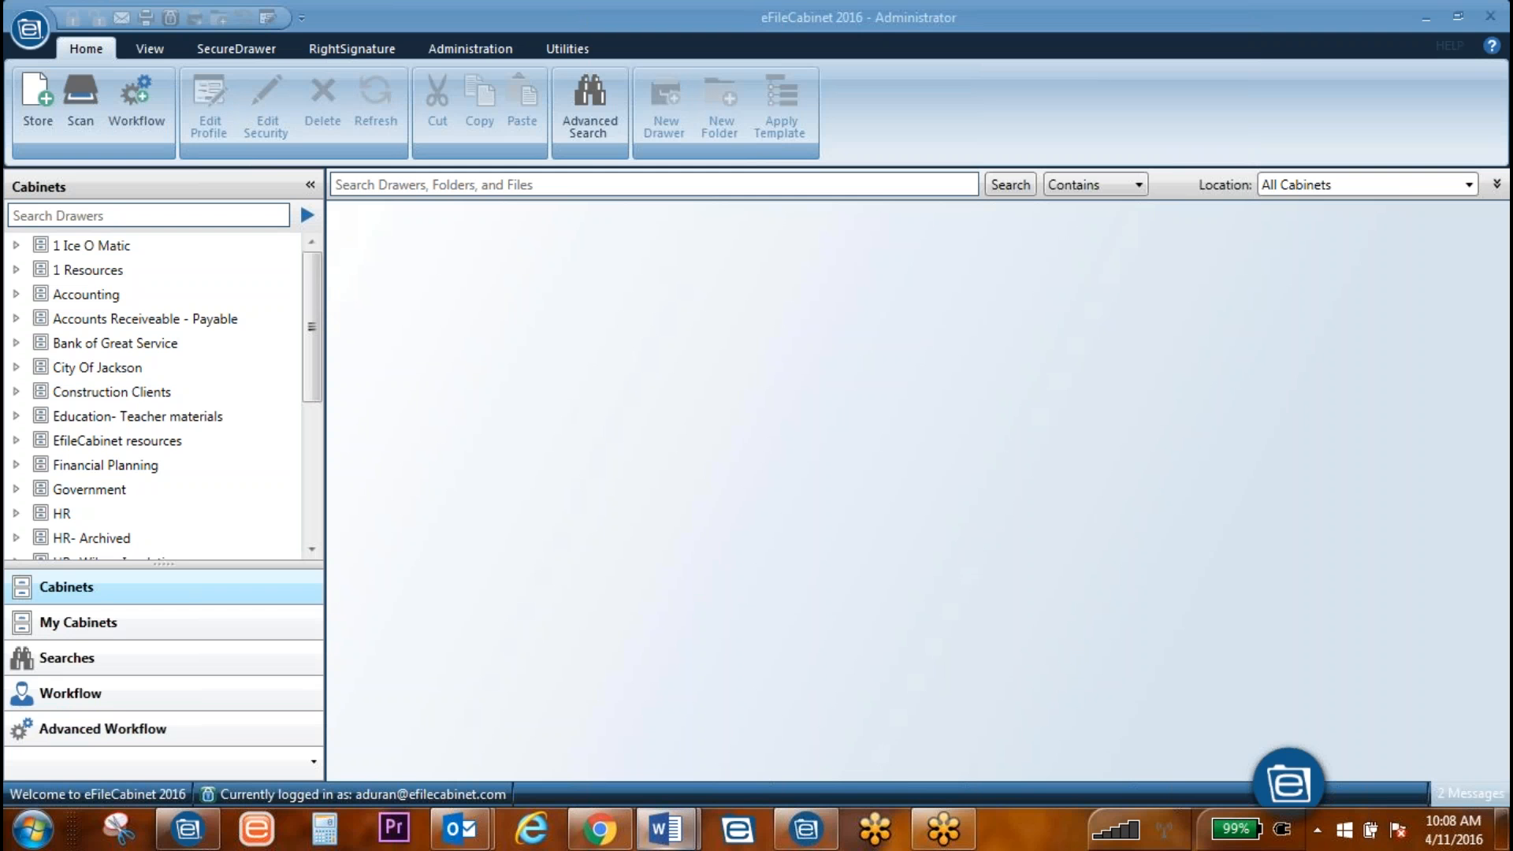
Step: Bring Demo Outline (002).docx up full-screen and scroll down to the Full sample of the Bulletin Board fields
{"action": "left_click", "coordinate": [666, 828]}
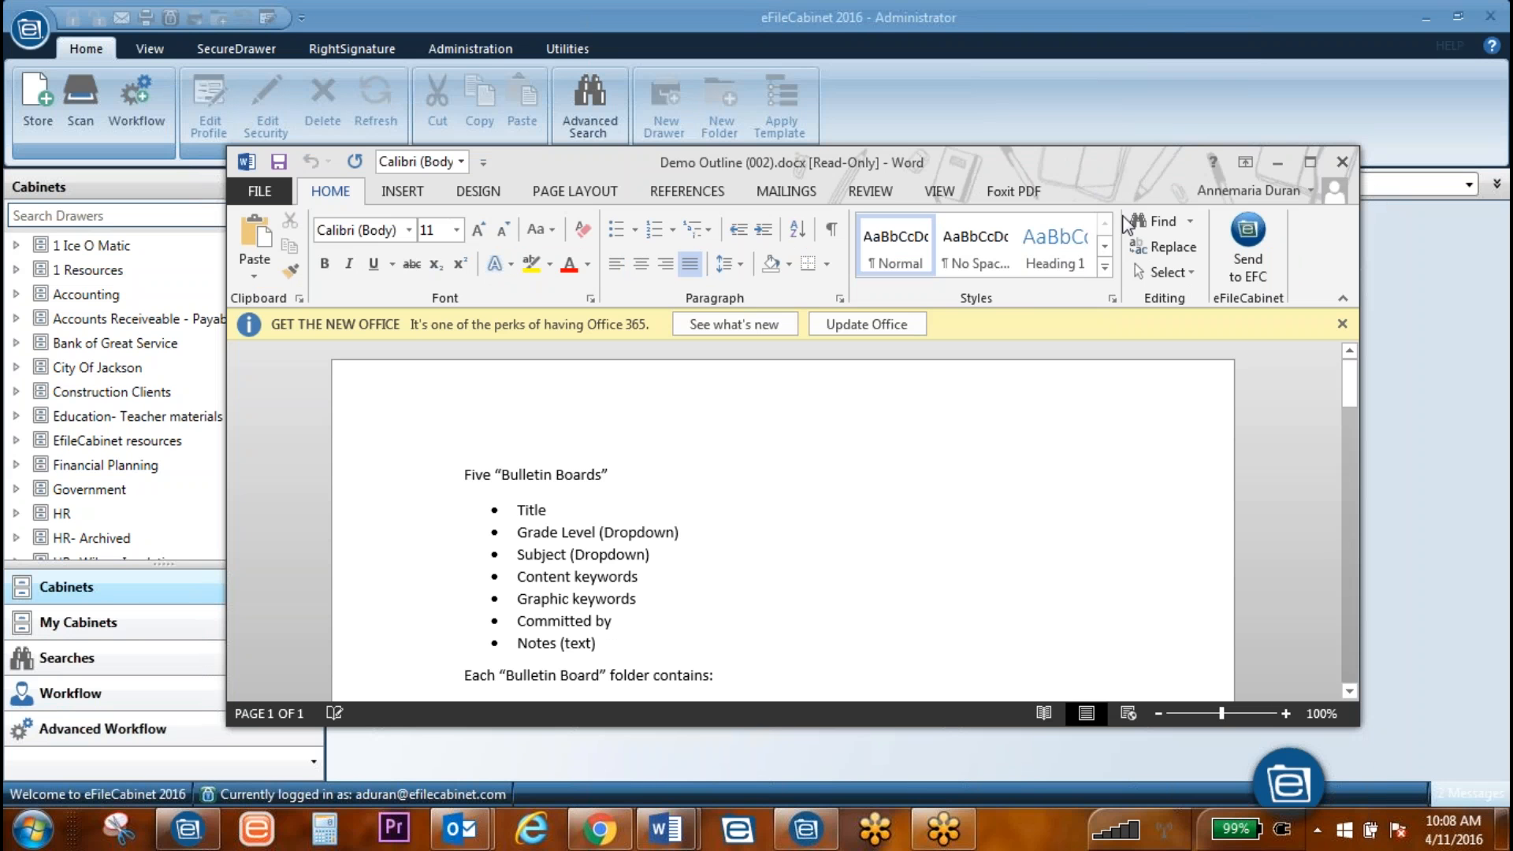
{"action": "left_click", "coordinate": [1310, 162]}
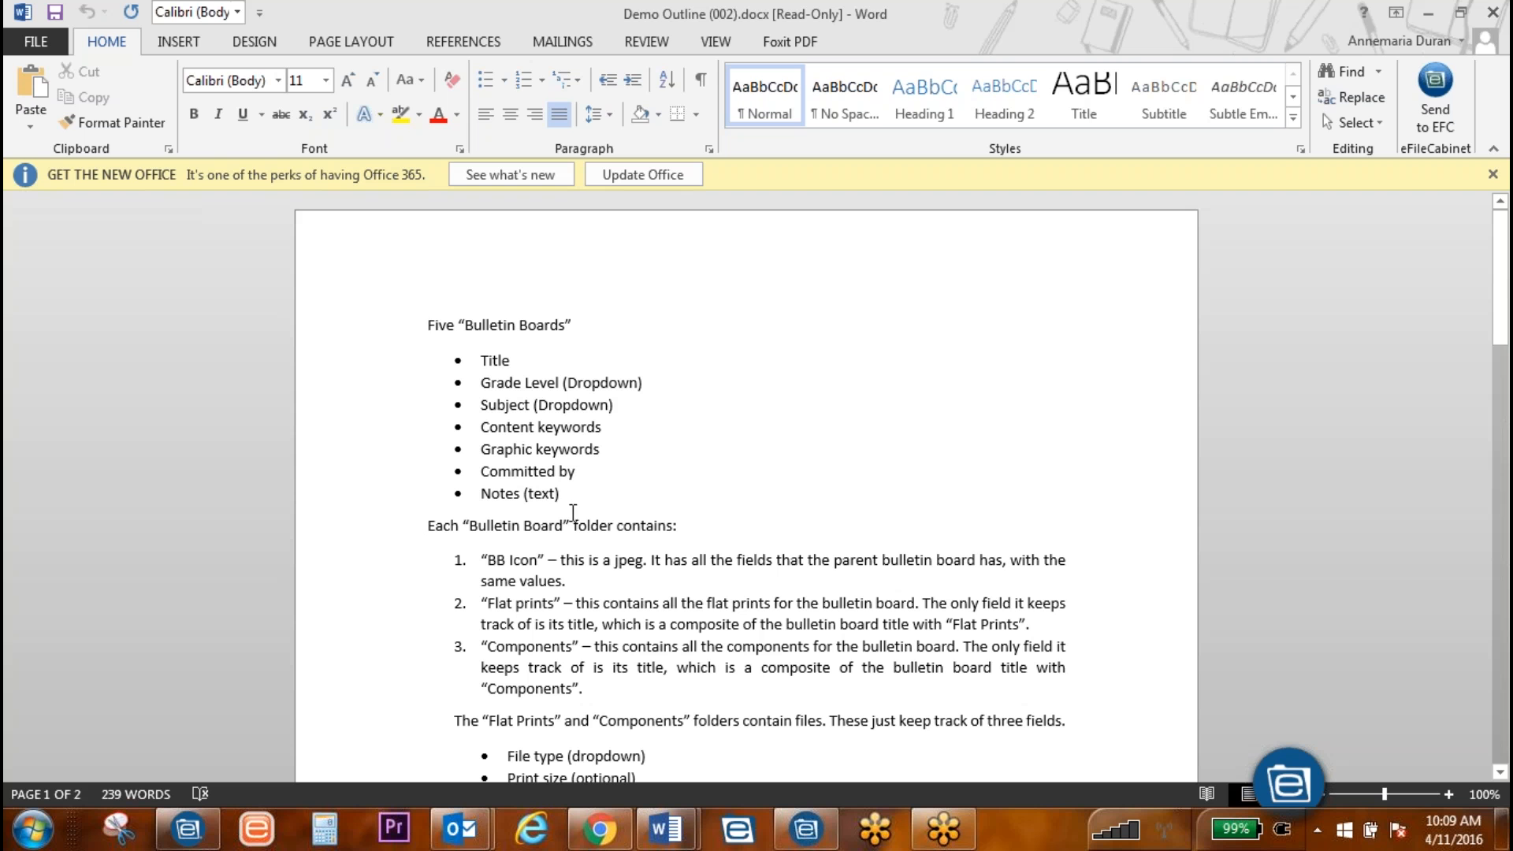
{"action": "left_click_drag", "start_coordinate": [522, 497], "coordinate": [476, 494]}
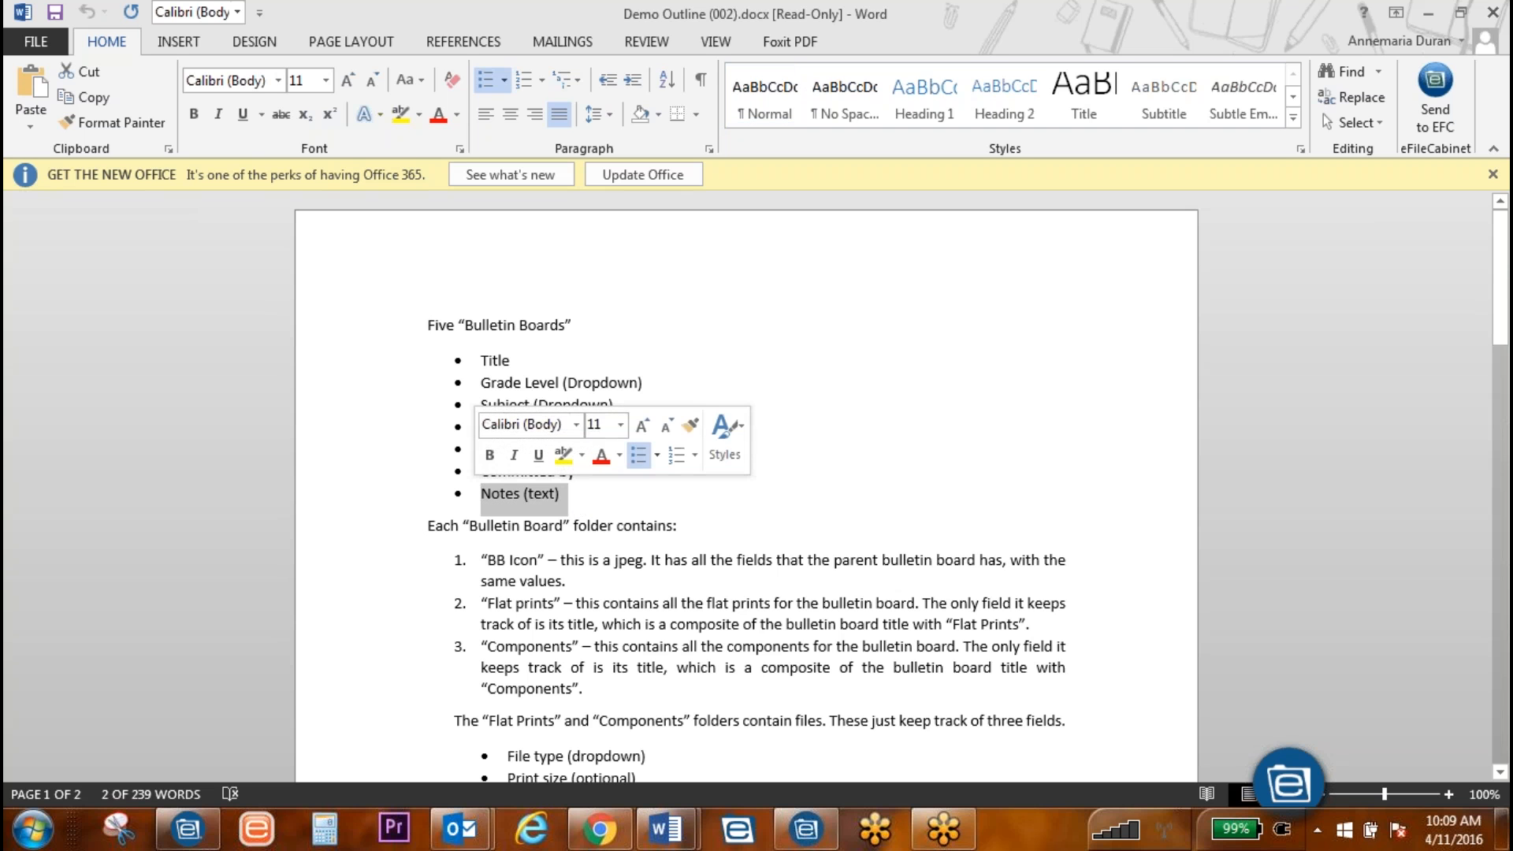
{"action": "key", "text": "Right"}
{"action": "scroll", "coordinate": [767, 436], "scroll_direction": "down", "scroll_amount": 5}
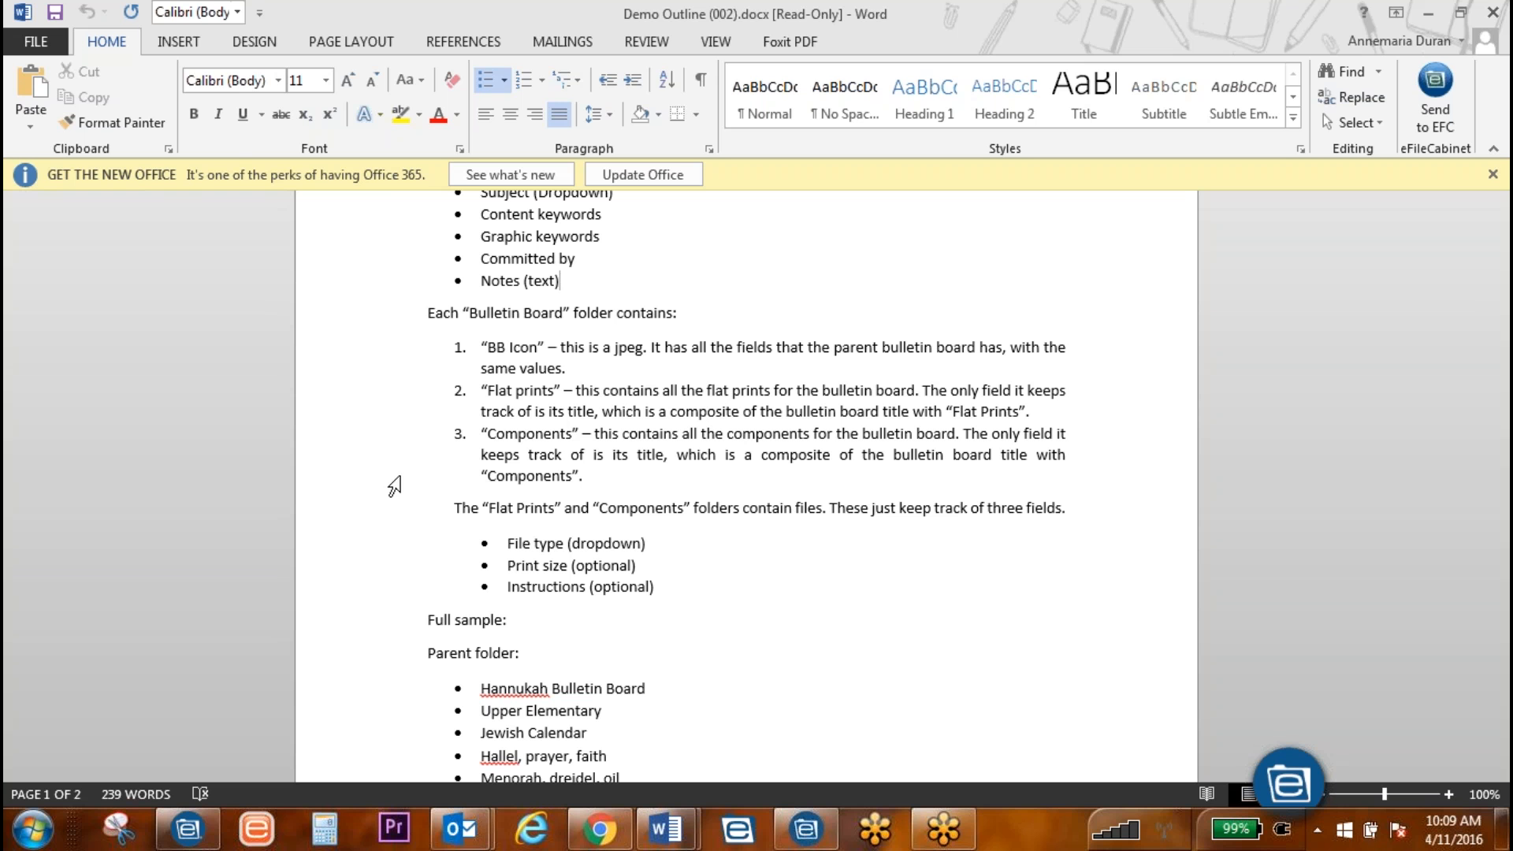
{"action": "left_click", "coordinate": [740, 316]}
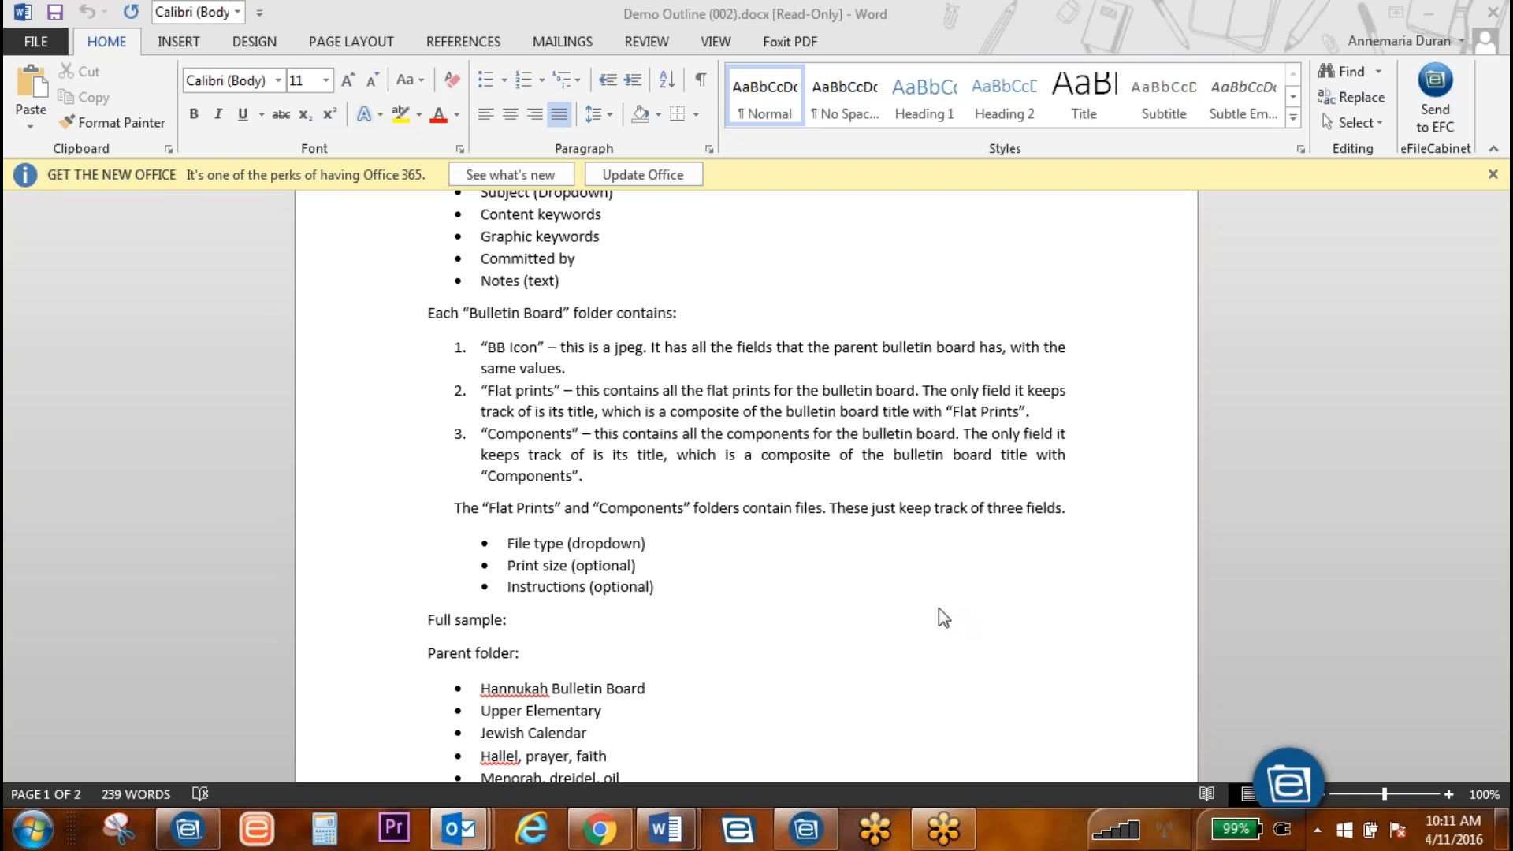
Step: Scroll down the Demo Outline to its Goals section
{"action": "scroll", "coordinate": [940, 607], "scroll_direction": "down", "scroll_amount": 1}
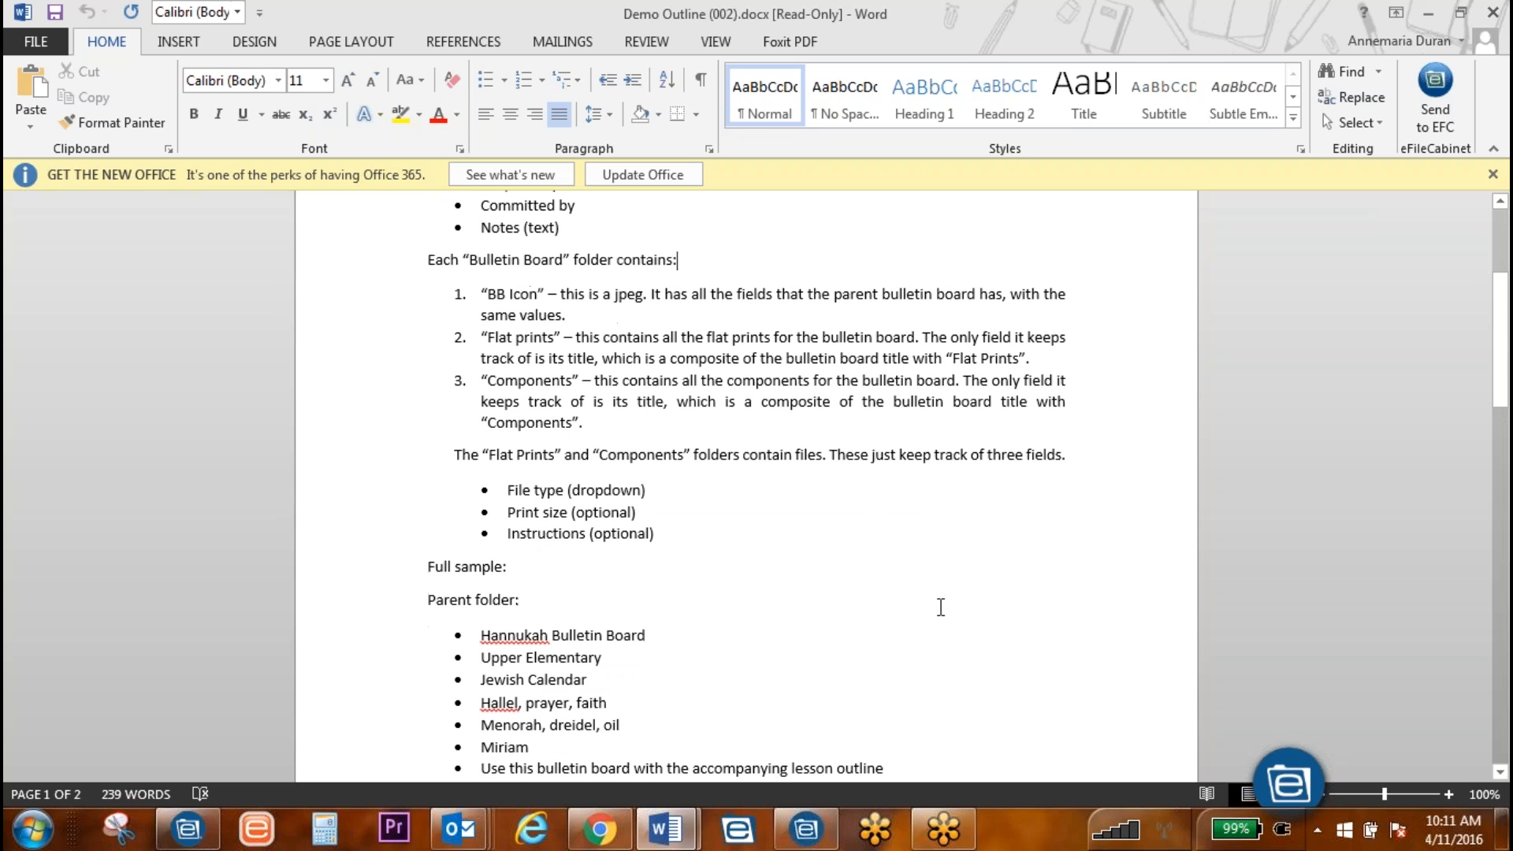
{"action": "scroll", "coordinate": [941, 607], "scroll_direction": "down", "scroll_amount": 1}
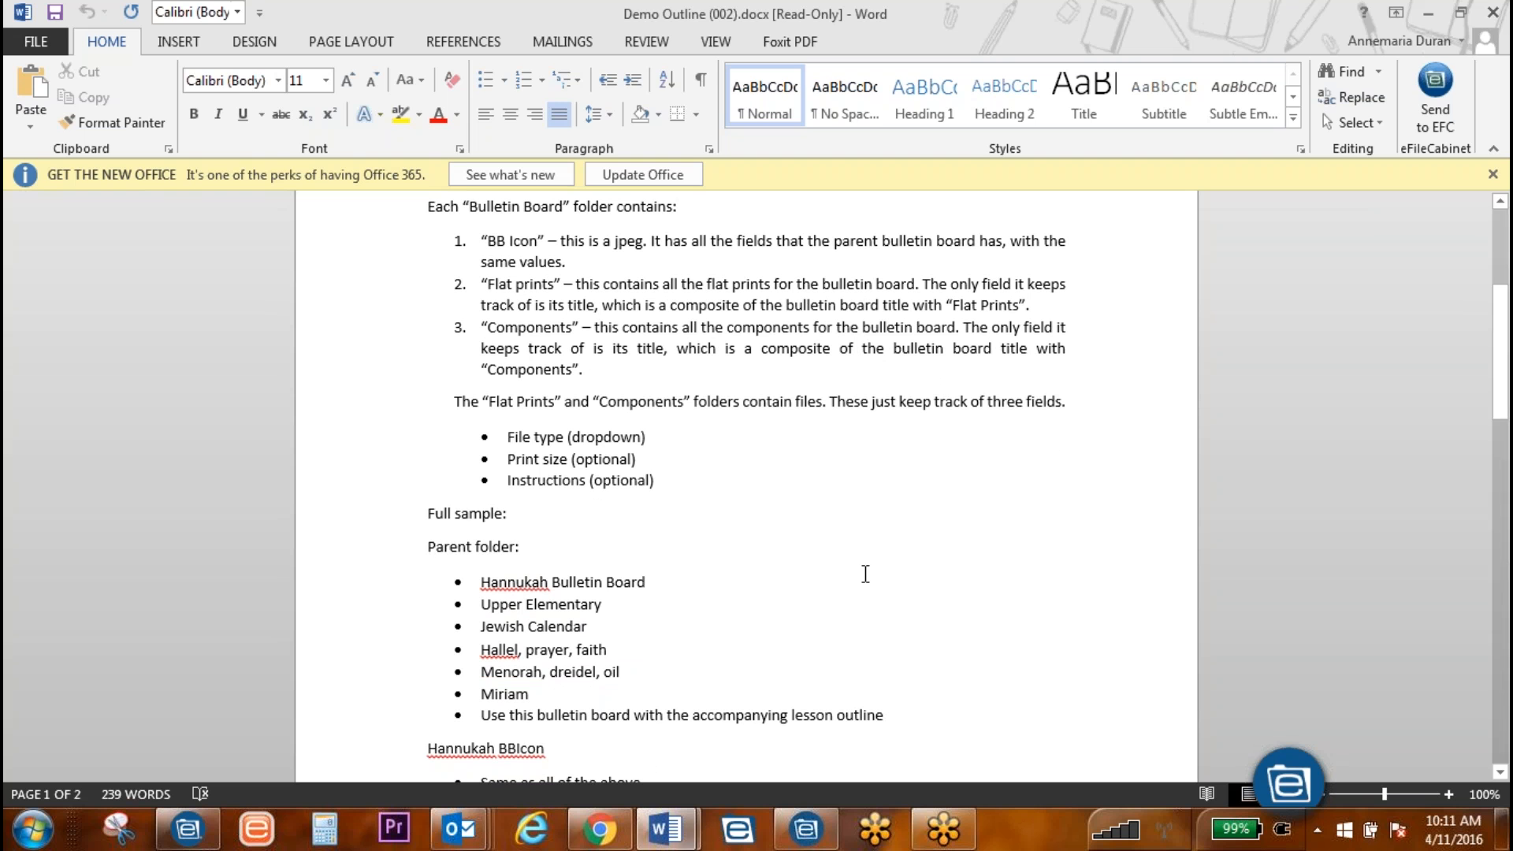
{"action": "key", "text": "alt+Tab"}
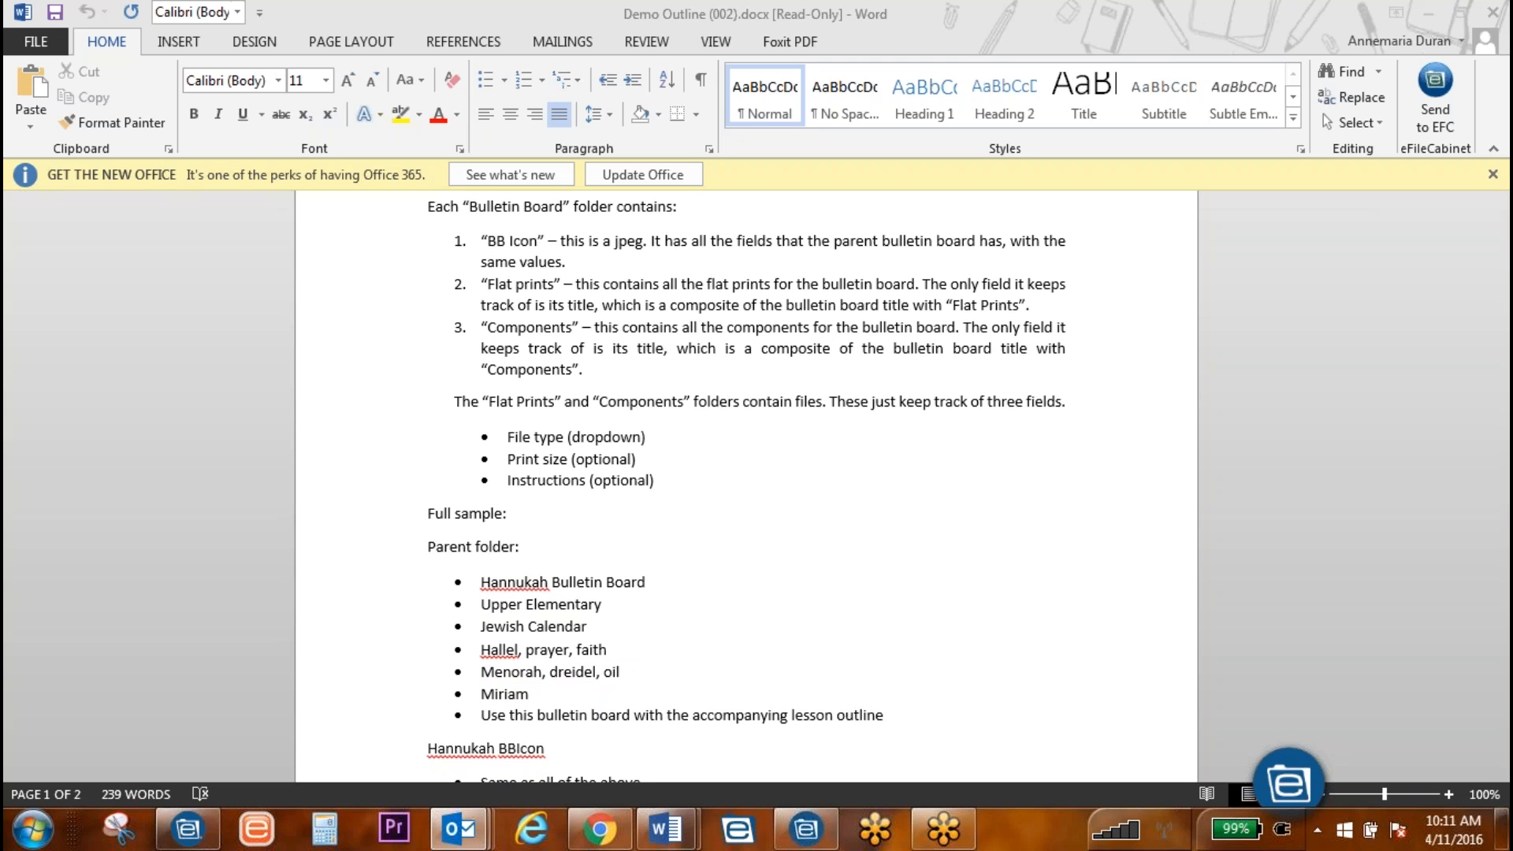
{"action": "left_click", "coordinate": [949, 607]}
{"action": "scroll", "coordinate": [949, 605], "scroll_direction": "down", "scroll_amount": 1}
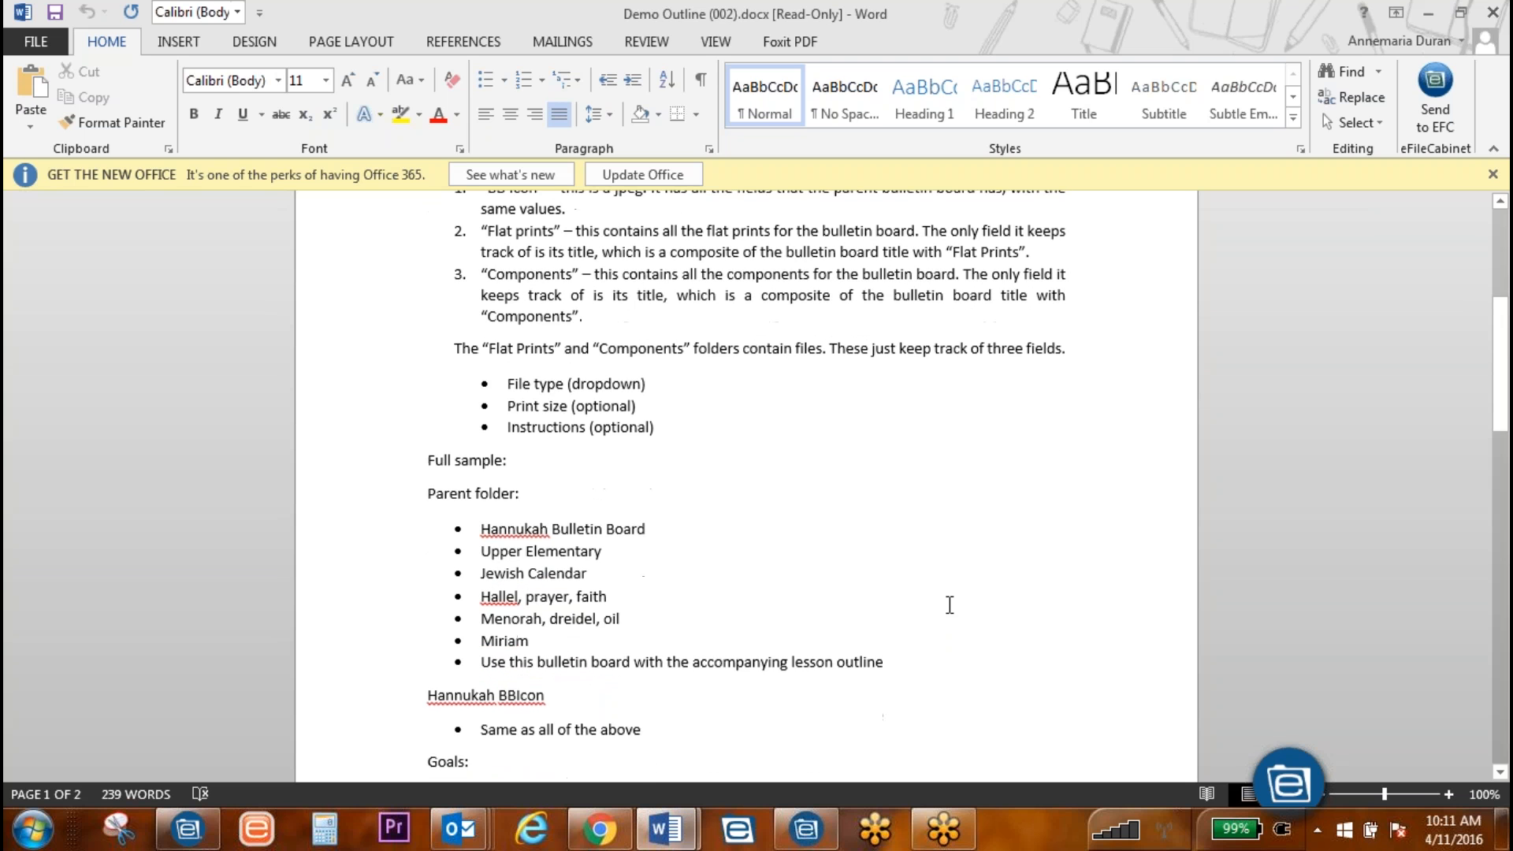
{"action": "scroll", "coordinate": [950, 601], "scroll_direction": "down", "scroll_amount": 1}
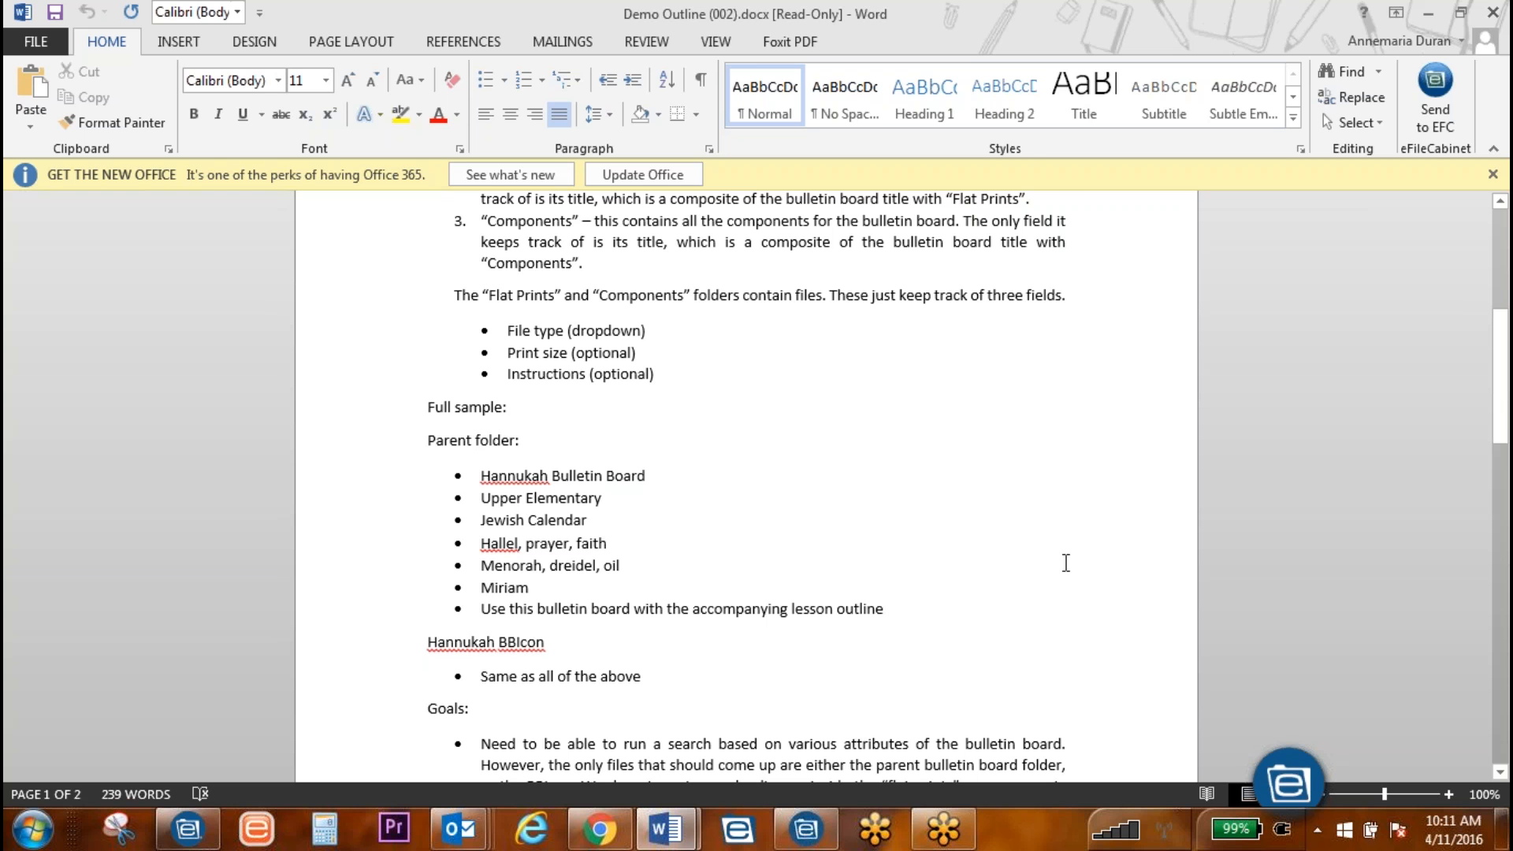
Step: Review the Hallel, prayer, faith bullet, view the Hannukah Bulletin Board Sample zip, then return to eFileCabinet
{"action": "left_click", "coordinate": [1023, 554]}
{"action": "scroll", "coordinate": [1024, 554], "scroll_direction": "down", "scroll_amount": 2}
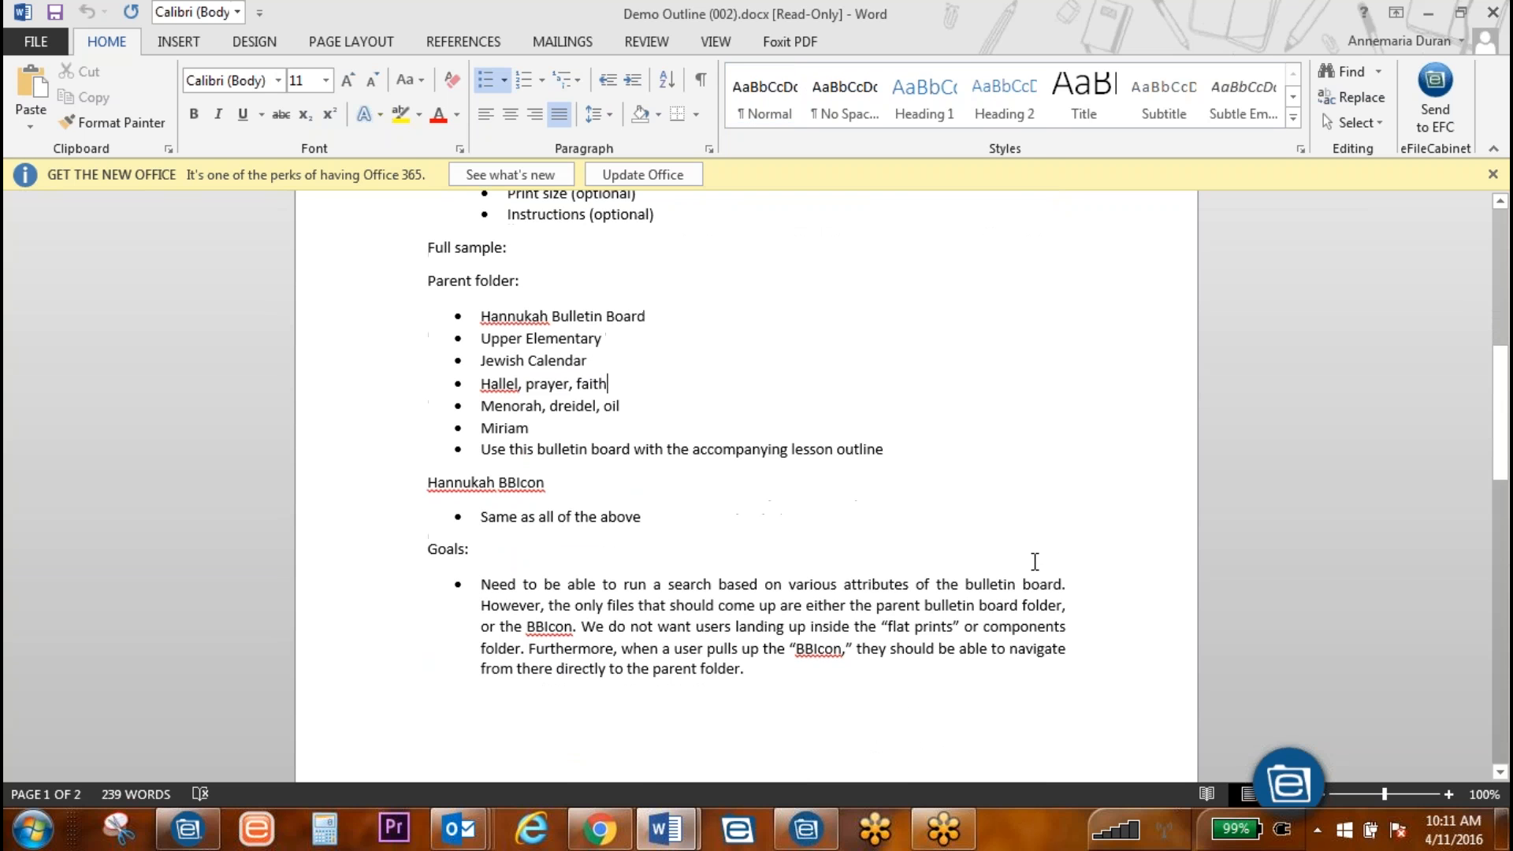
{"action": "scroll", "coordinate": [1020, 565], "scroll_direction": "up", "scroll_amount": 1}
{"action": "scroll", "coordinate": [1018, 566], "scroll_direction": "up", "scroll_amount": 1}
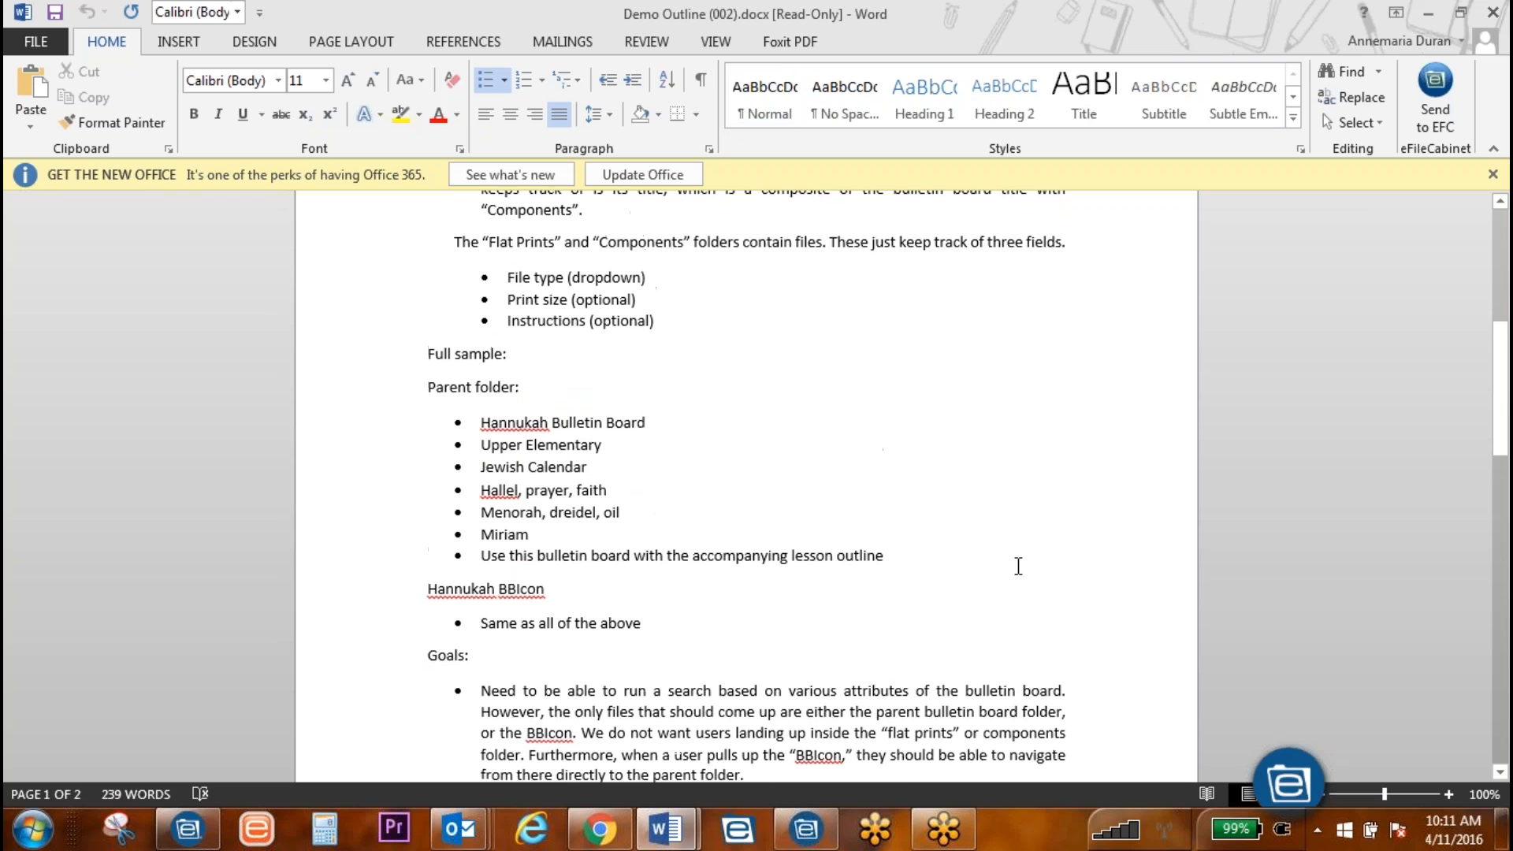
{"action": "scroll", "coordinate": [1013, 564], "scroll_direction": "down", "scroll_amount": 1}
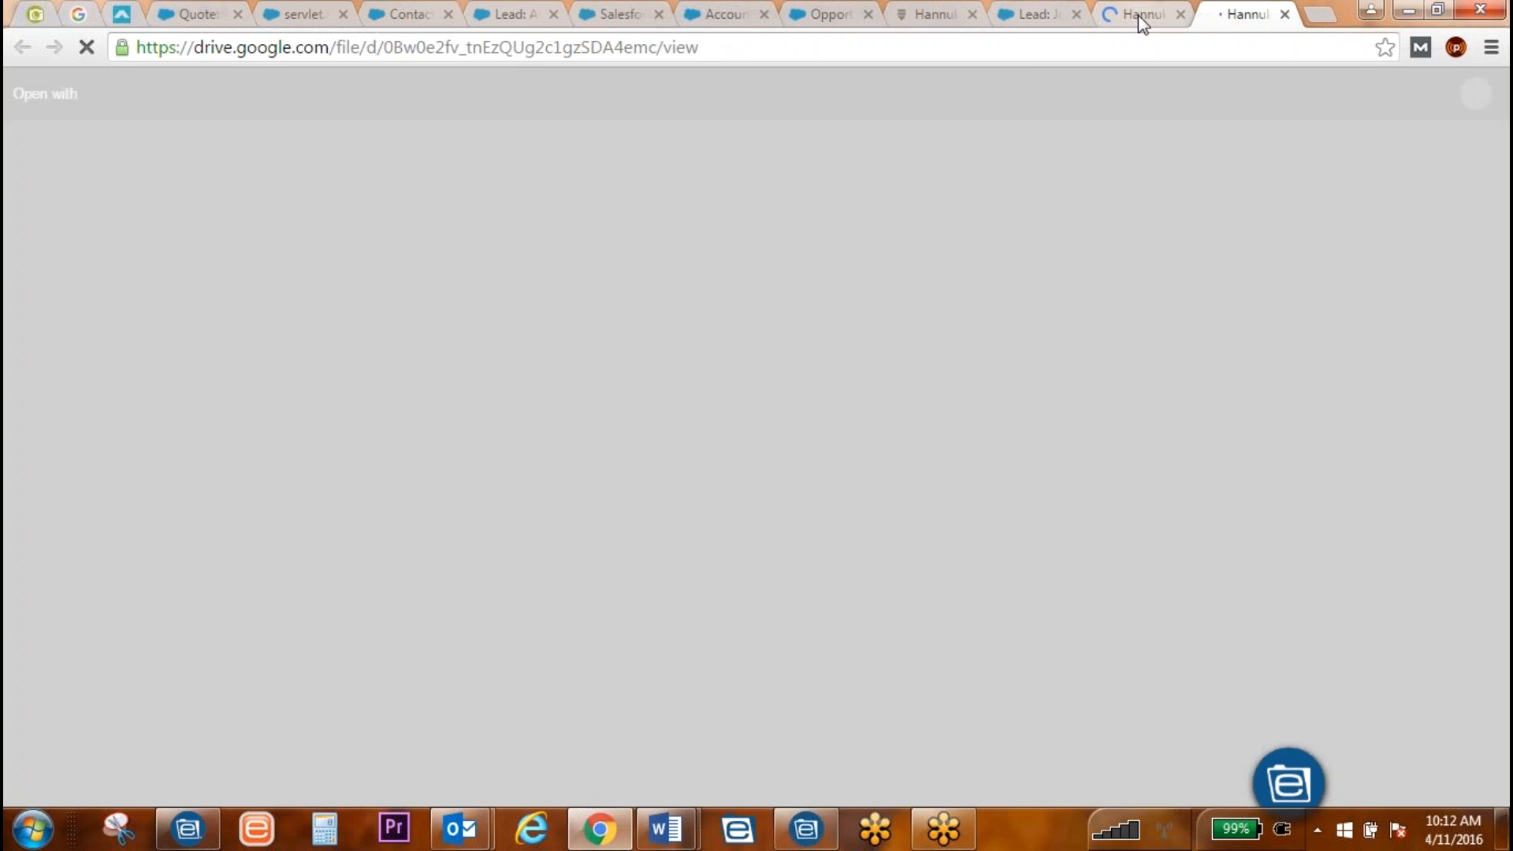
{"action": "left_click", "coordinate": [1138, 16]}
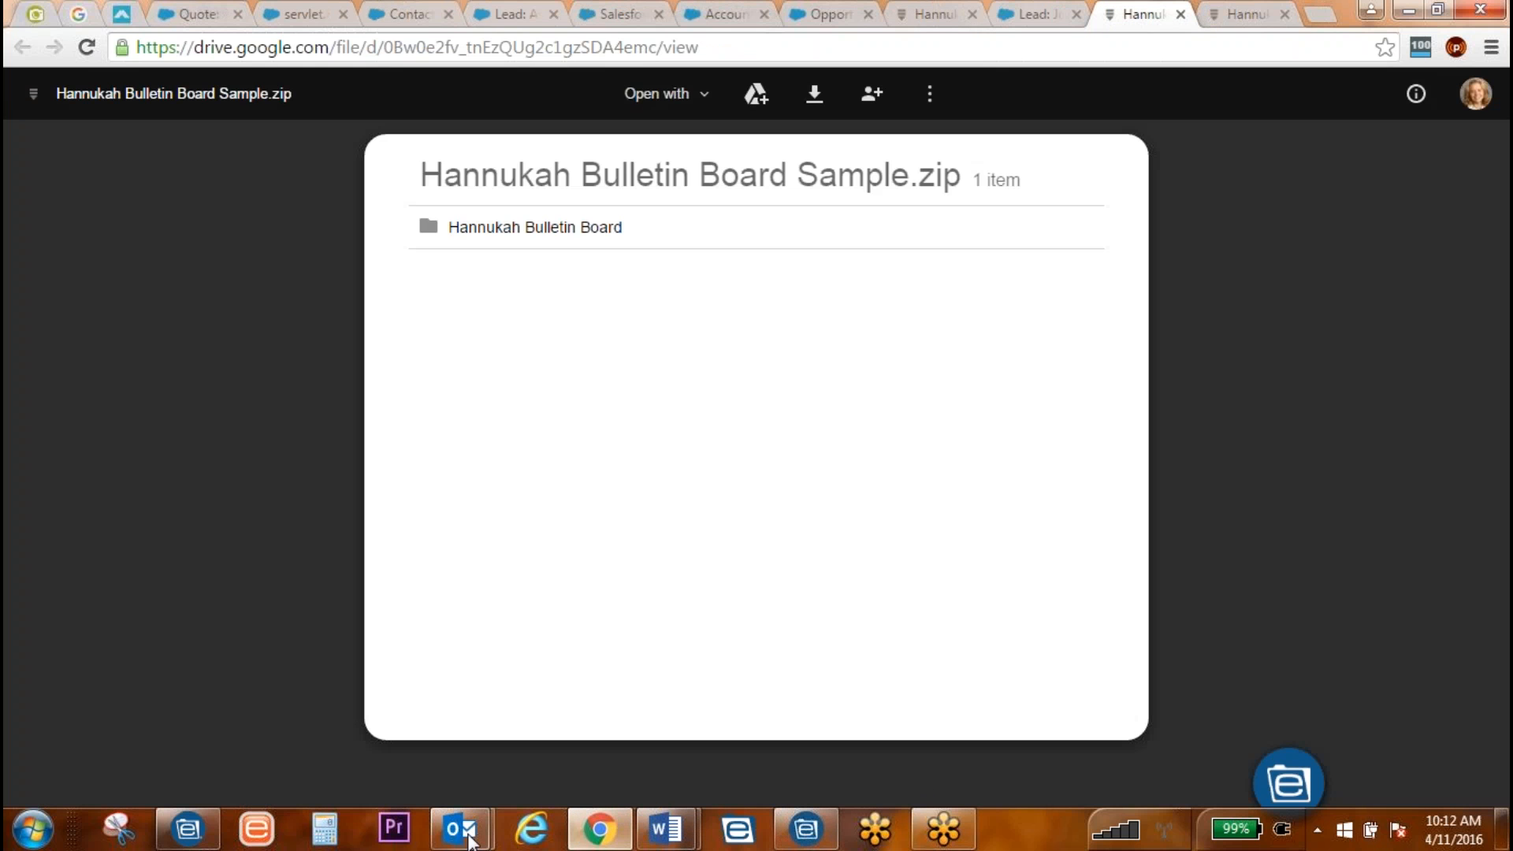
{"action": "left_click", "coordinate": [188, 829]}
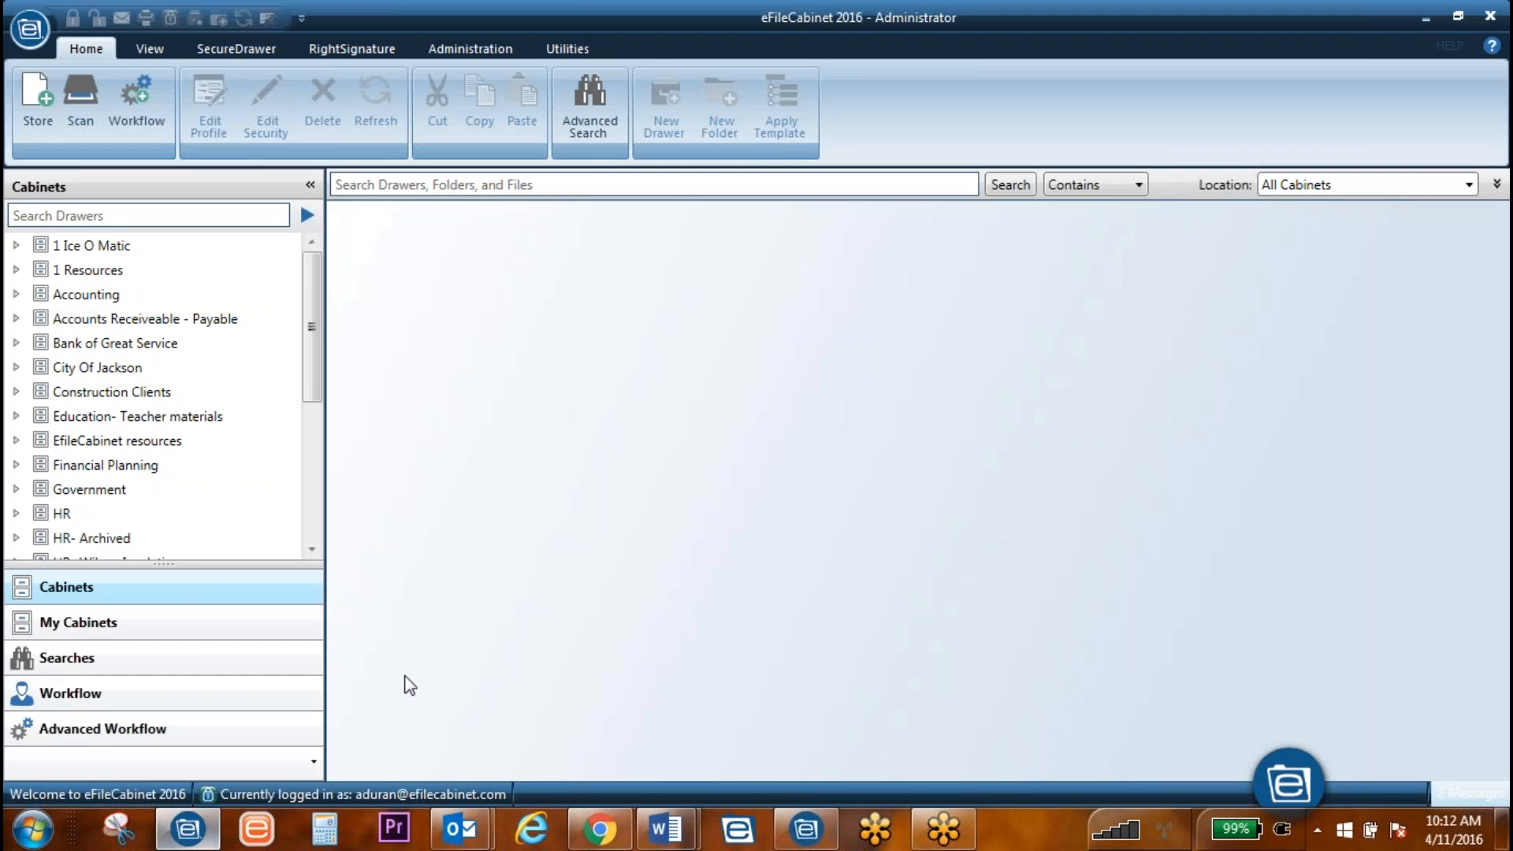
Step: Switch back to Demo Outline (002).docx from the Word taskbar preview
{"action": "left_click", "coordinate": [666, 829]}
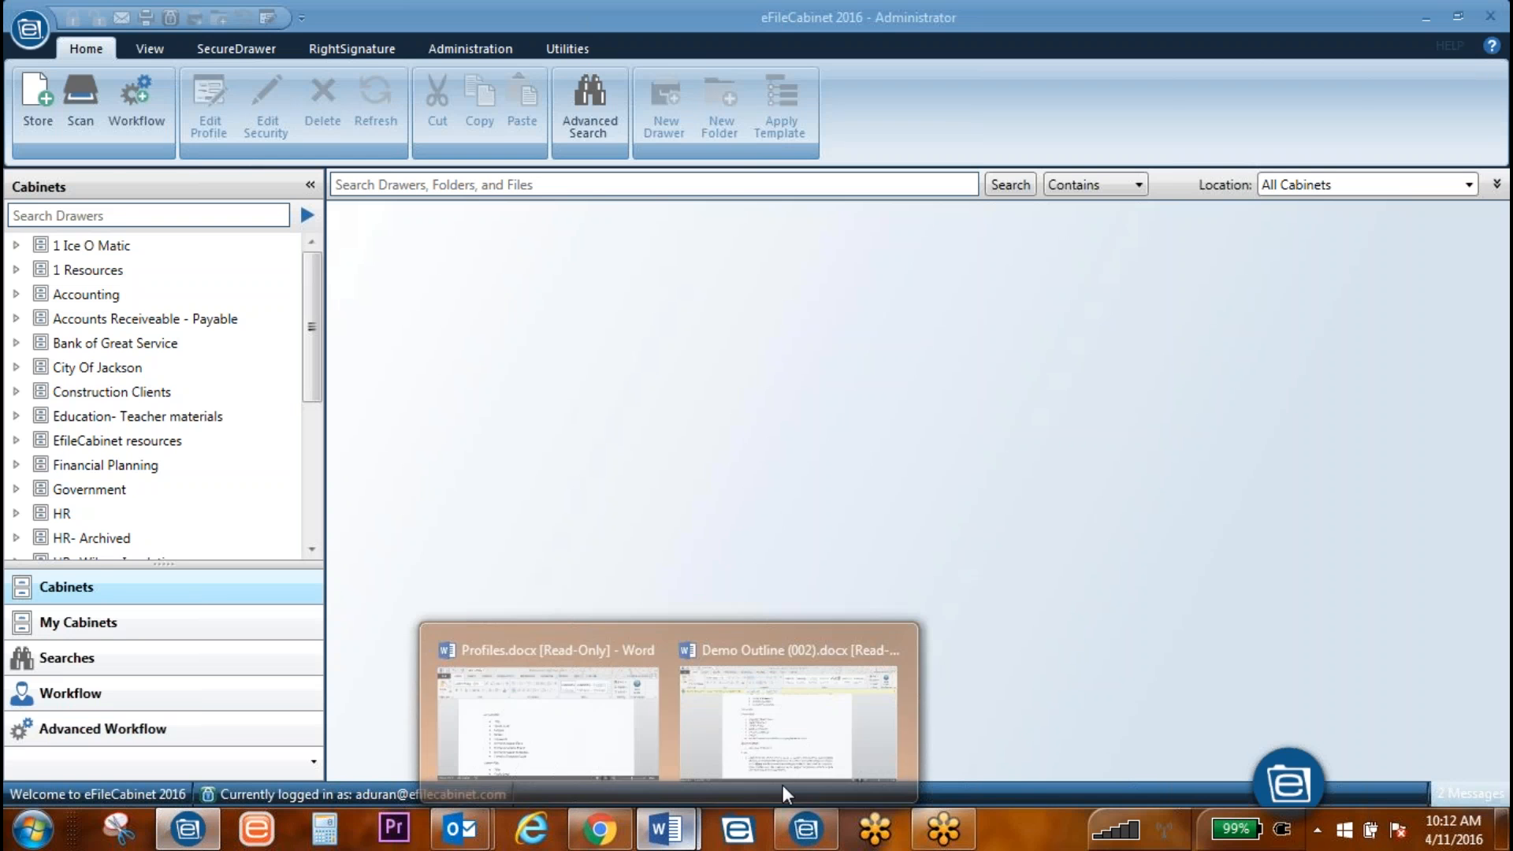
{"action": "left_click", "coordinate": [802, 758]}
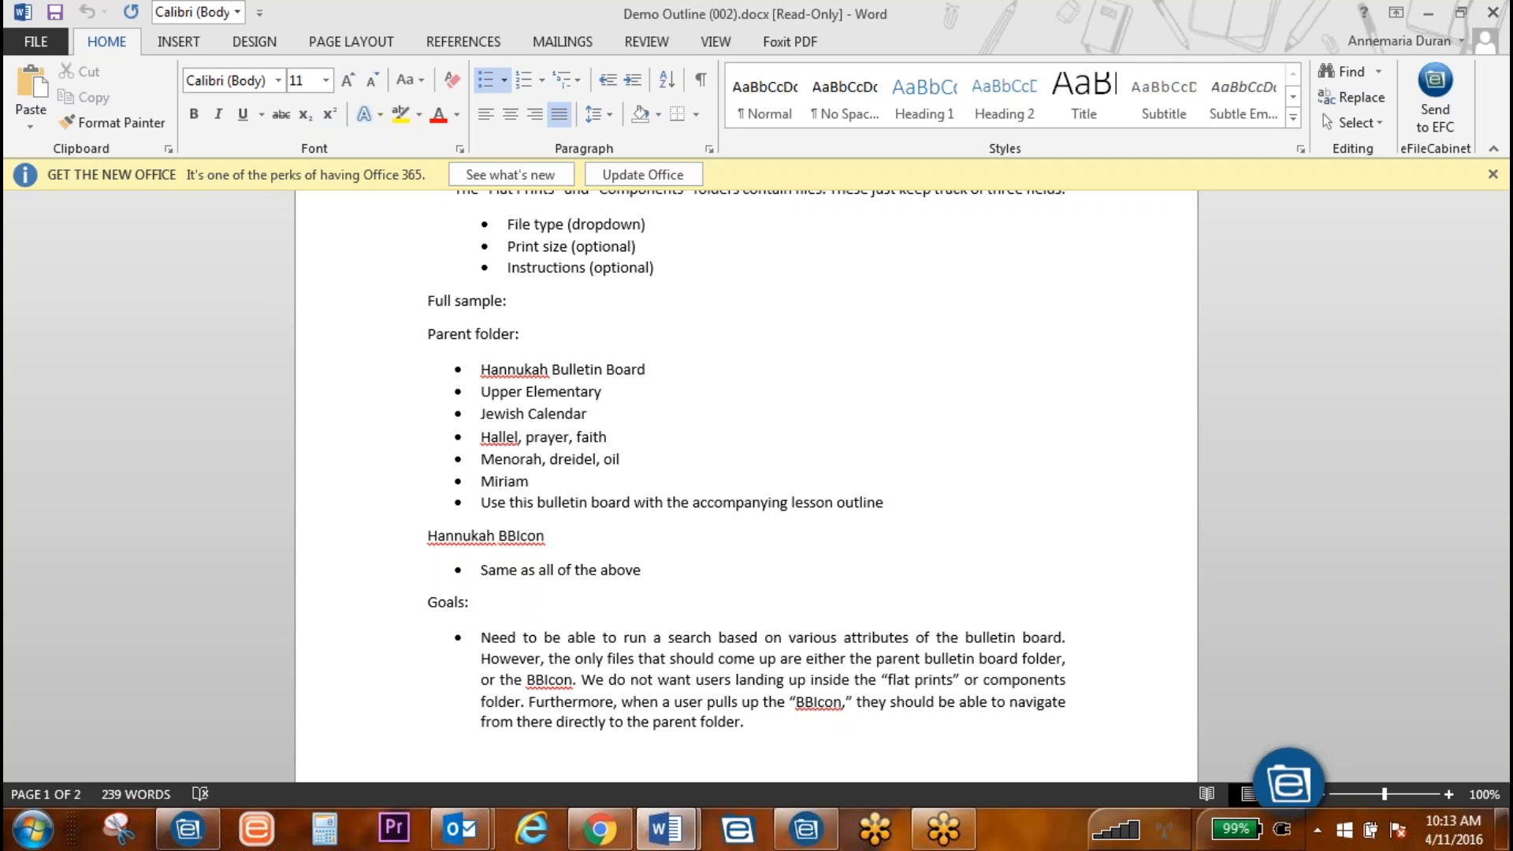
Step: In eFileCabinet, expand the Accounting cabinet down to the Advisory Services folder
{"action": "left_click", "coordinate": [187, 828]}
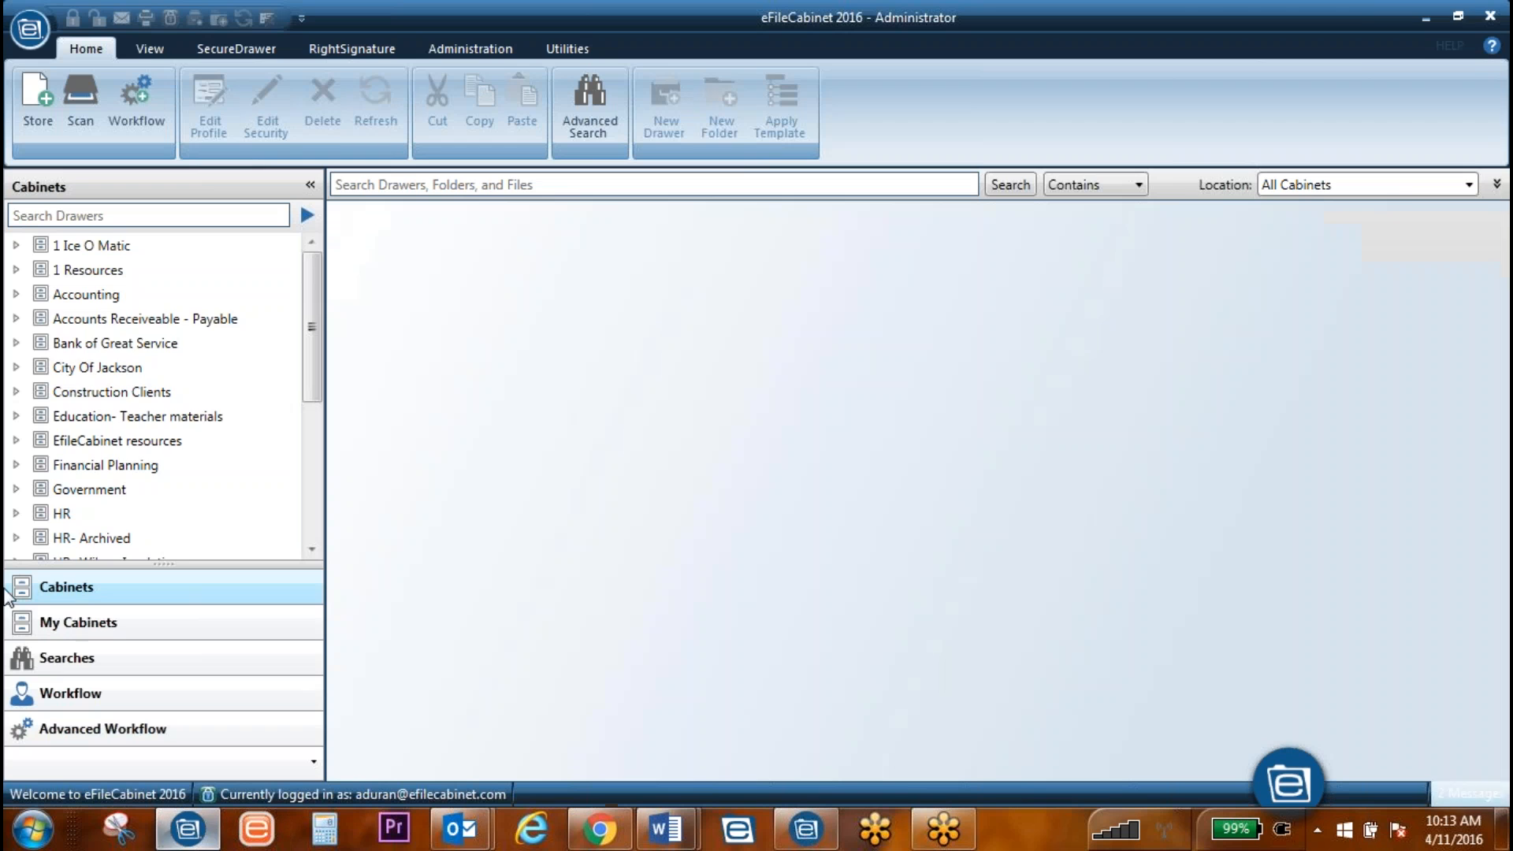
{"action": "left_click", "coordinate": [16, 270]}
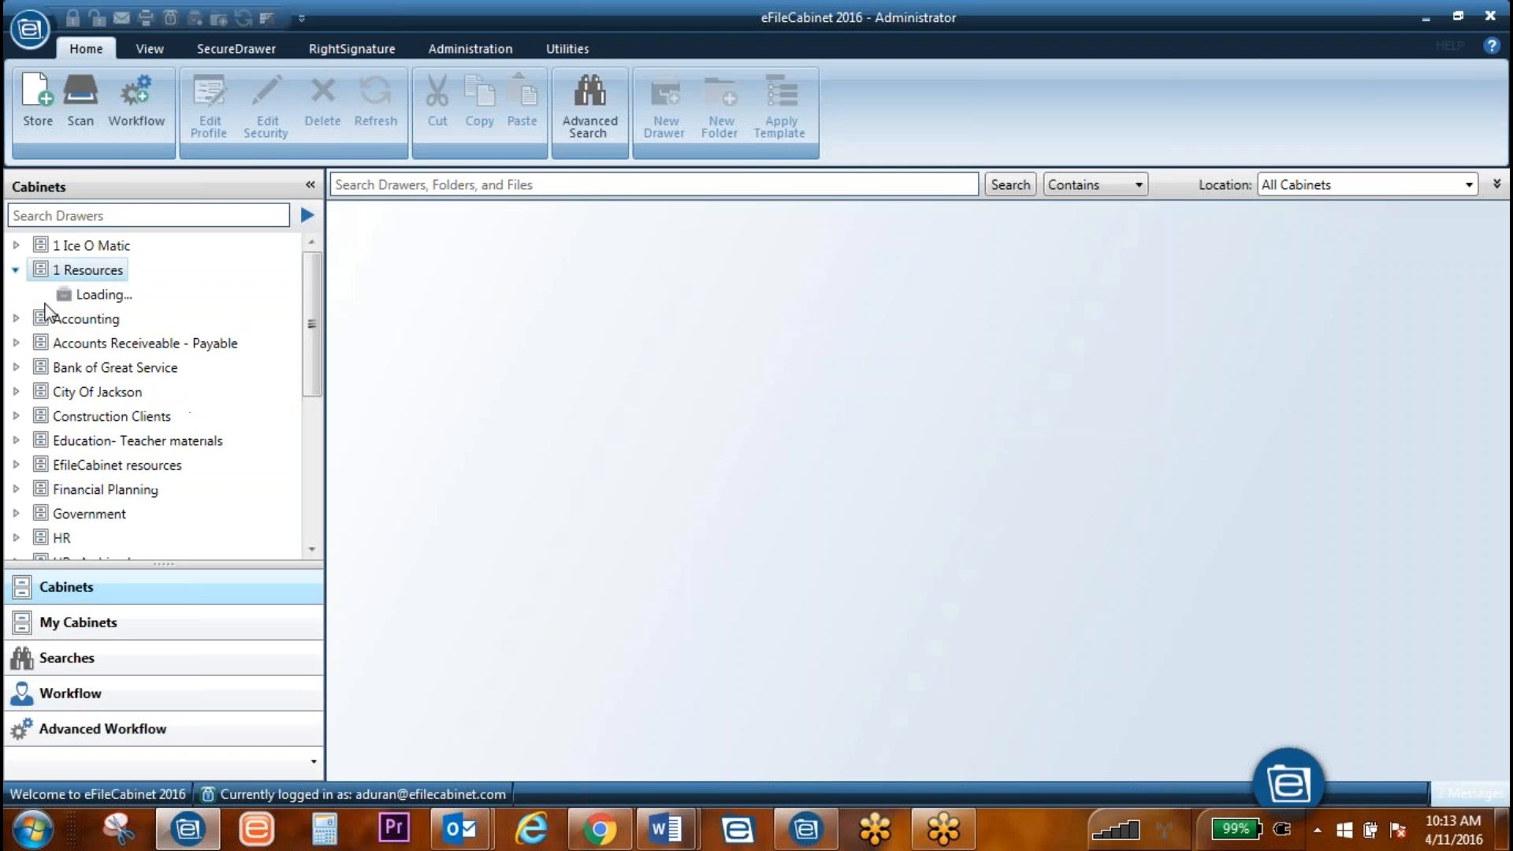
{"action": "left_click", "coordinate": [16, 269]}
{"action": "left_click", "coordinate": [15, 294]}
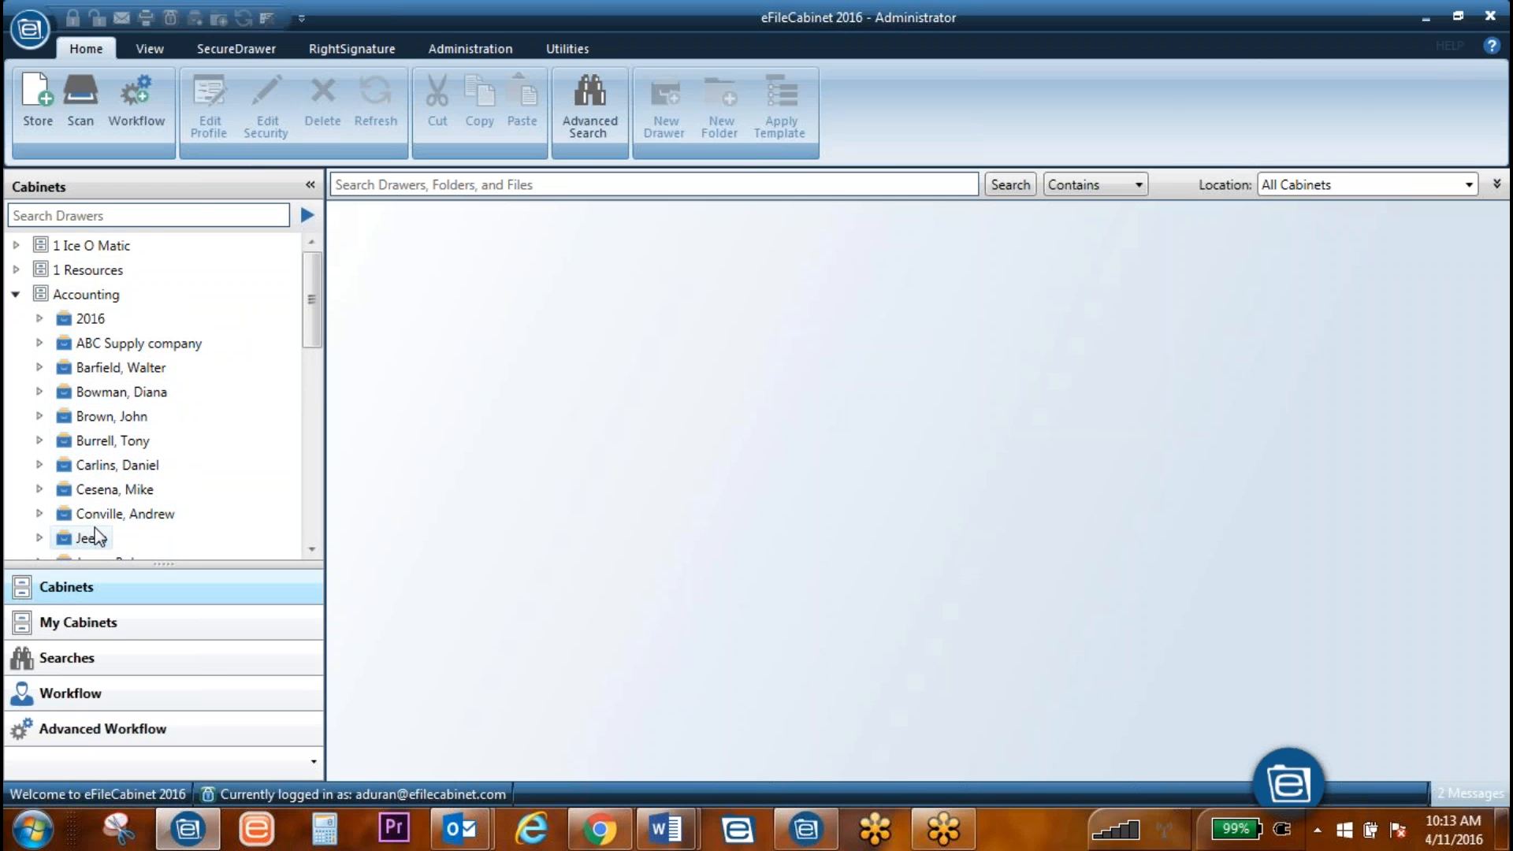
{"action": "scroll", "coordinate": [94, 534], "scroll_direction": "down", "scroll_amount": 1}
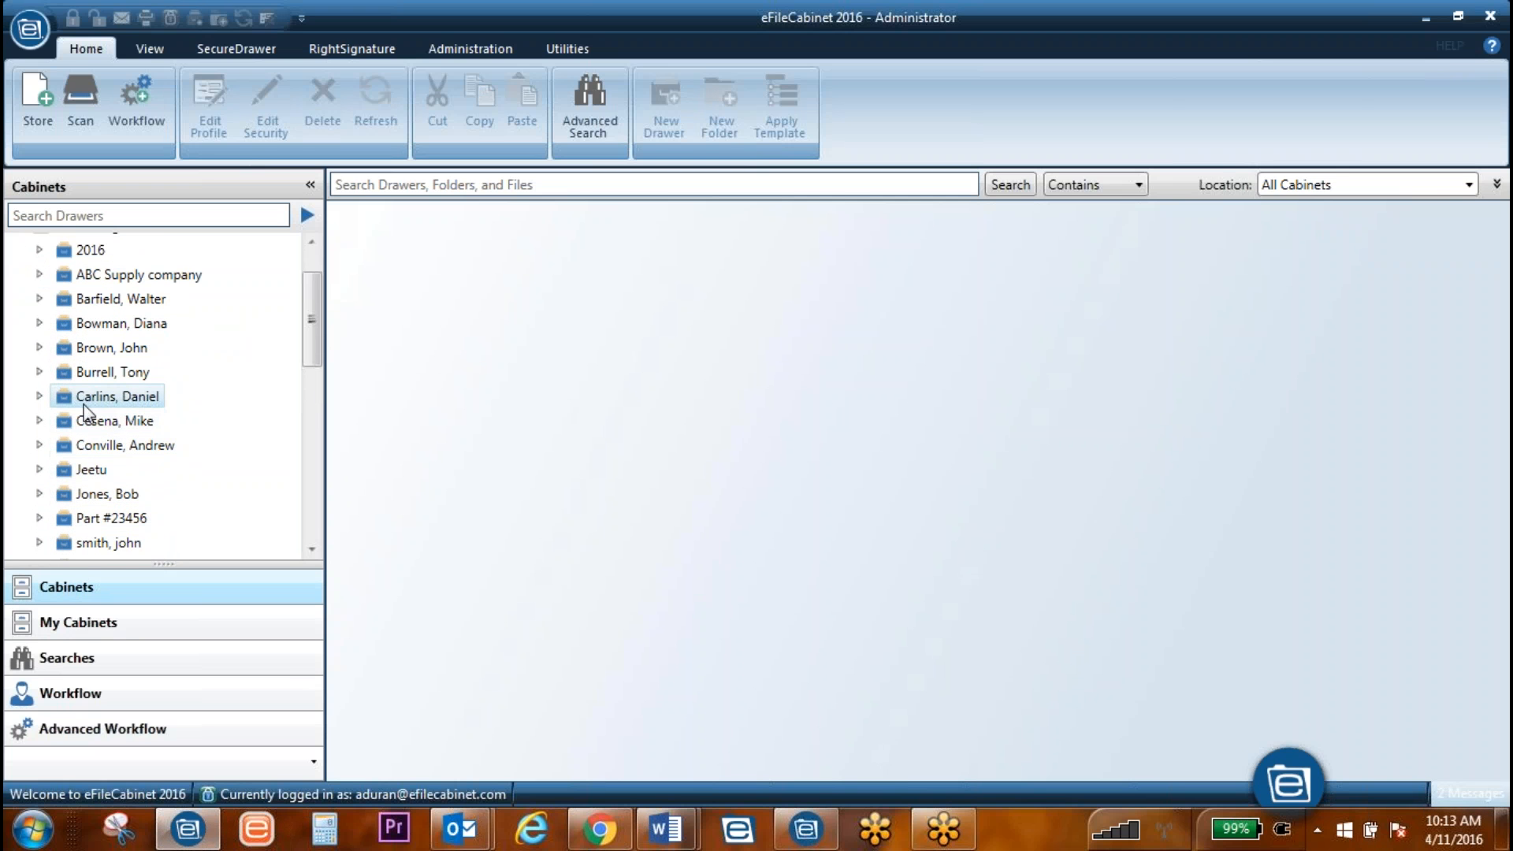
{"action": "left_click", "coordinate": [38, 396]}
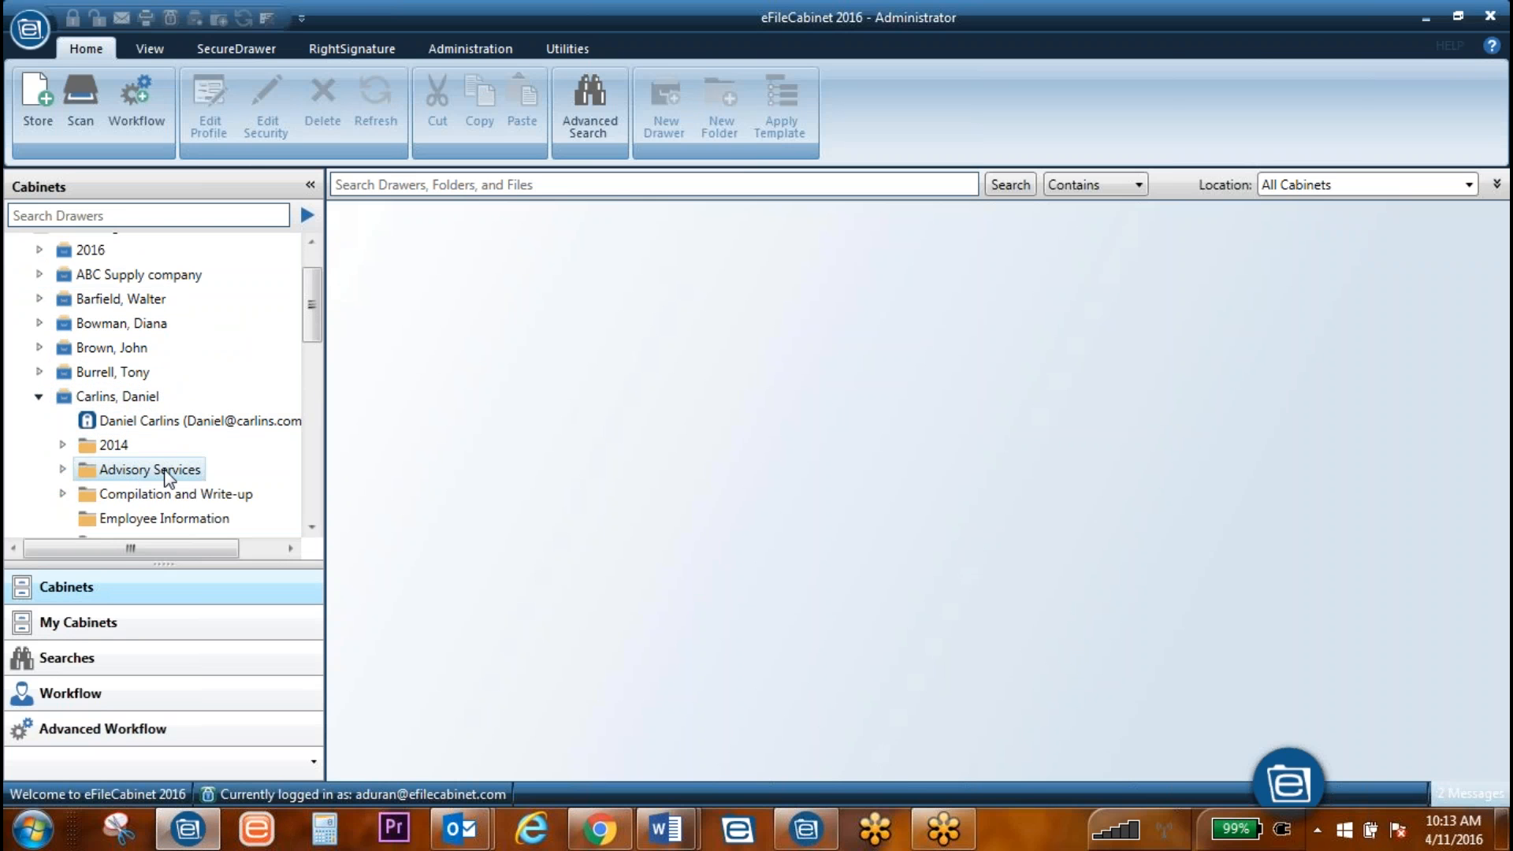
{"action": "scroll", "coordinate": [162, 470], "scroll_direction": "down", "scroll_amount": 1}
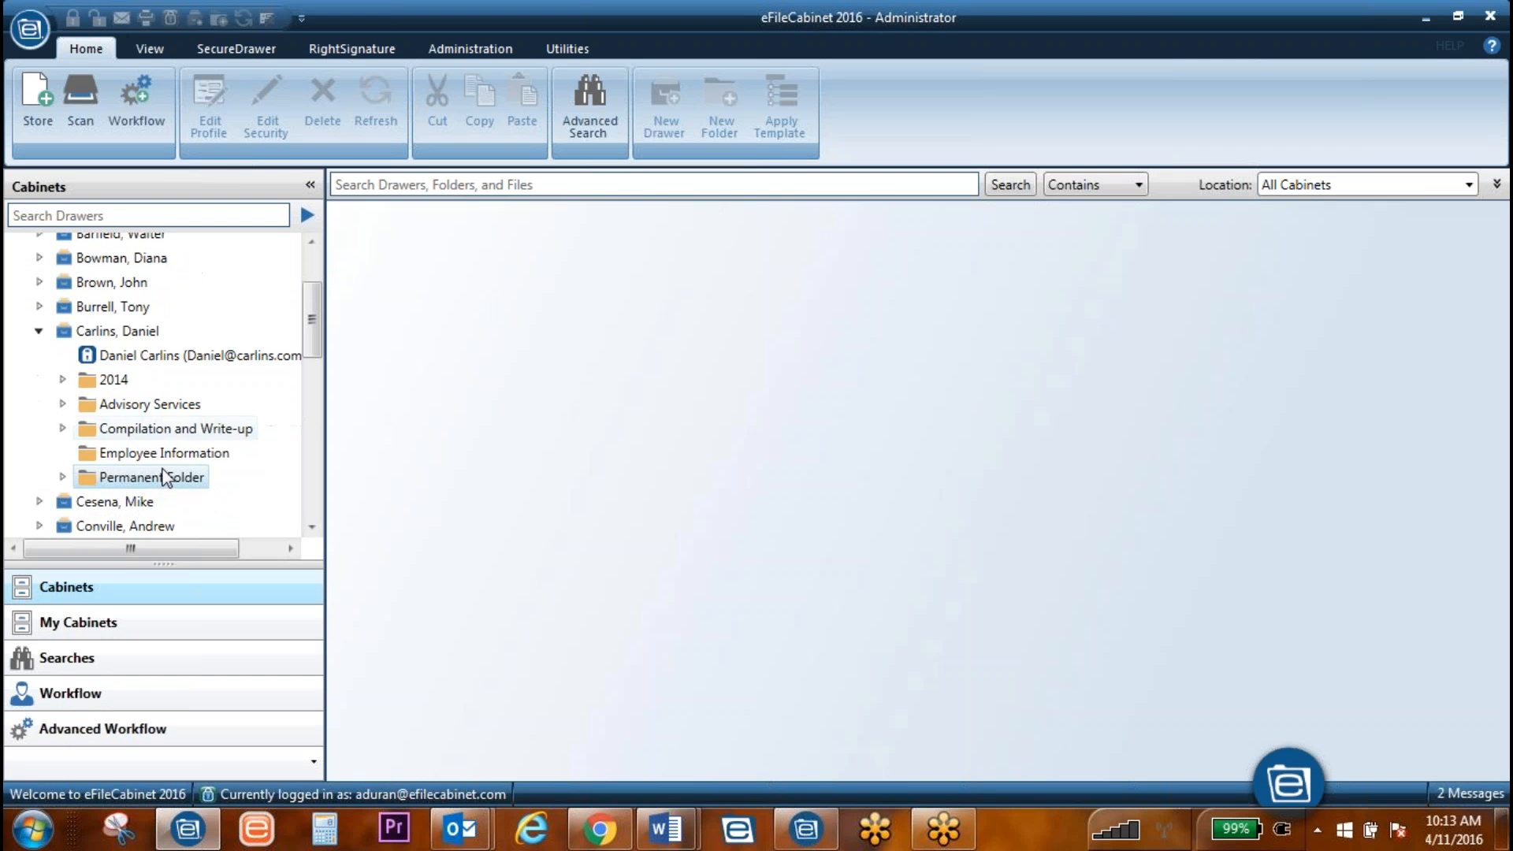
{"action": "left_click", "coordinate": [63, 405]}
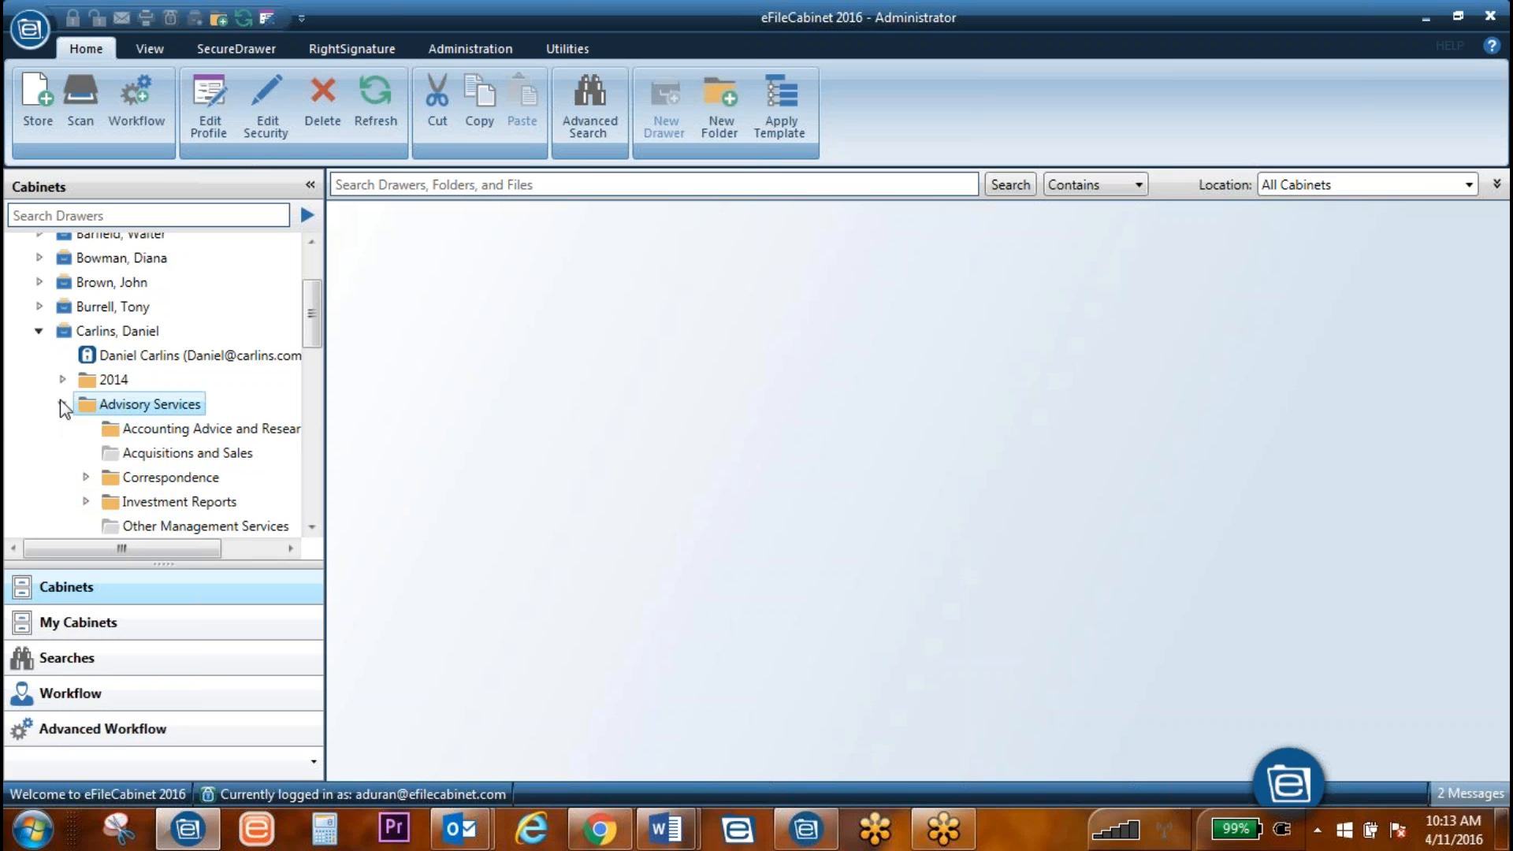
{"action": "left_click", "coordinate": [96, 405]}
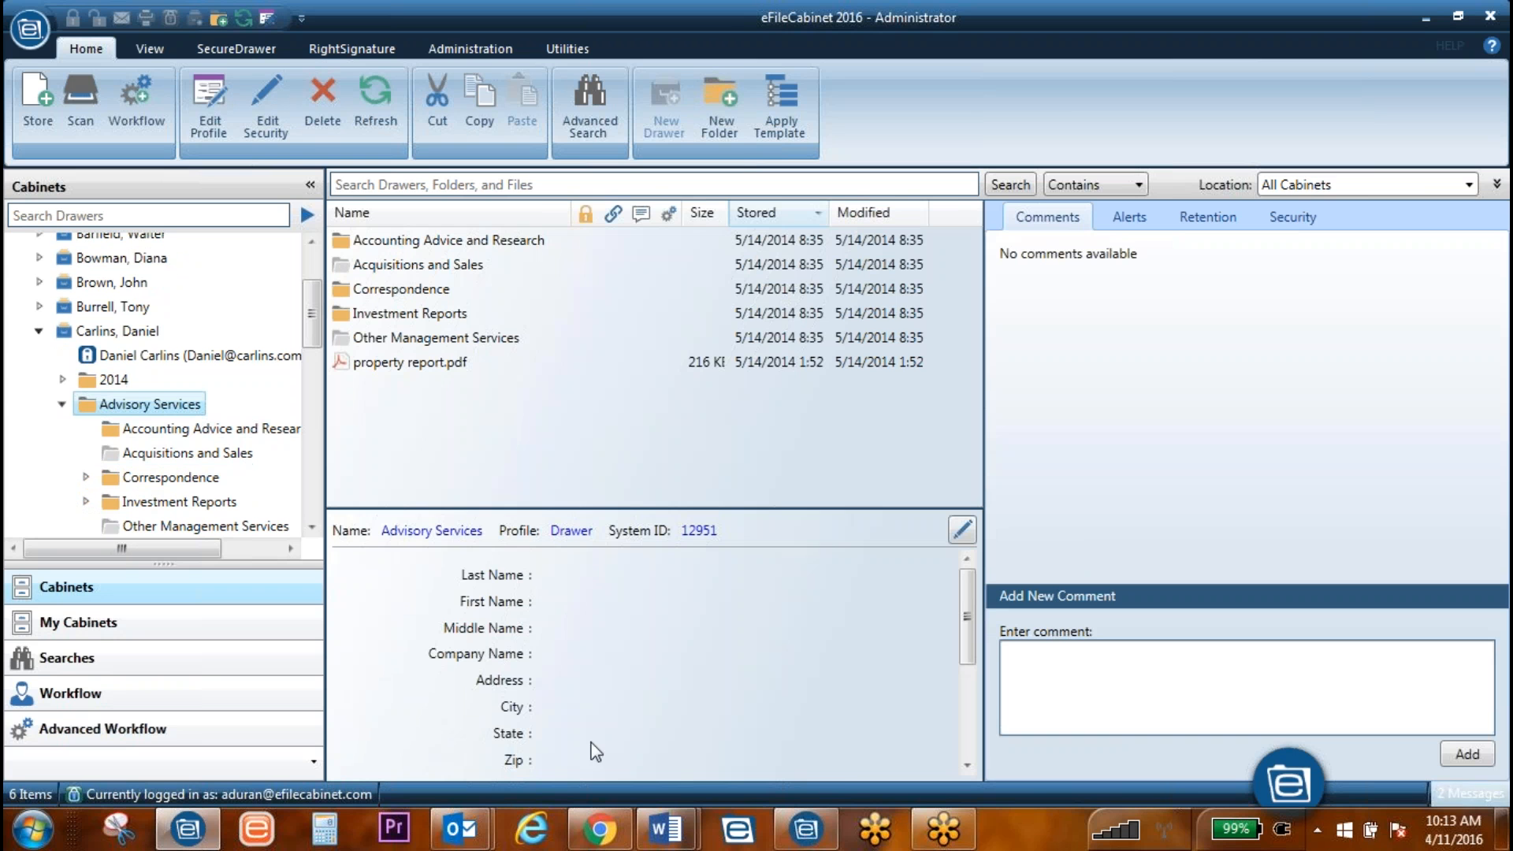
Step: Inspect the Advisory Services items, then open Investment Reports and select Brokerage Statements
{"action": "left_click", "coordinate": [390, 362]}
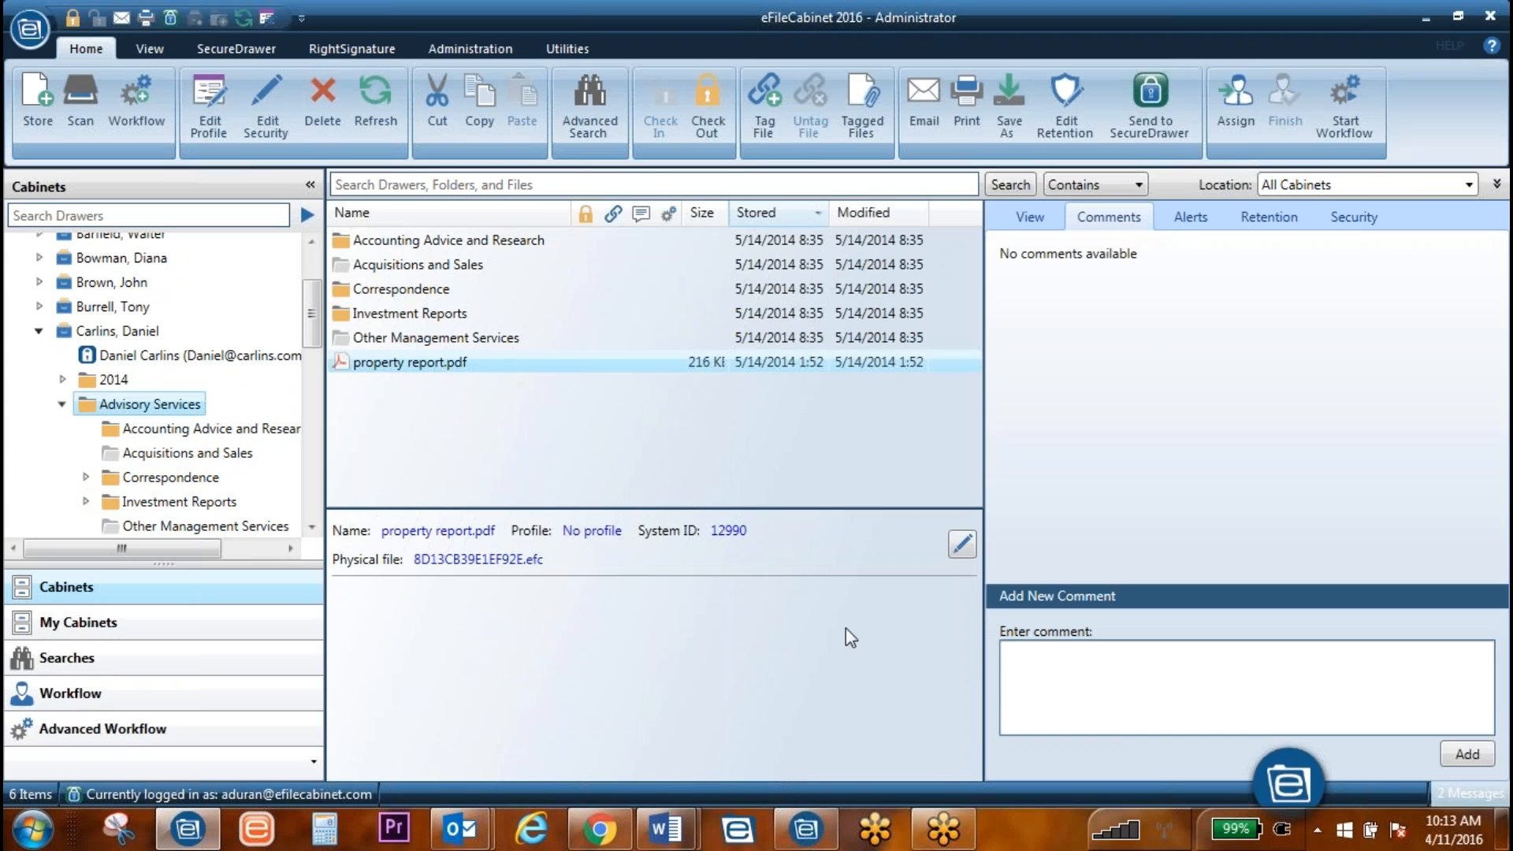
{"action": "left_click", "coordinate": [420, 315]}
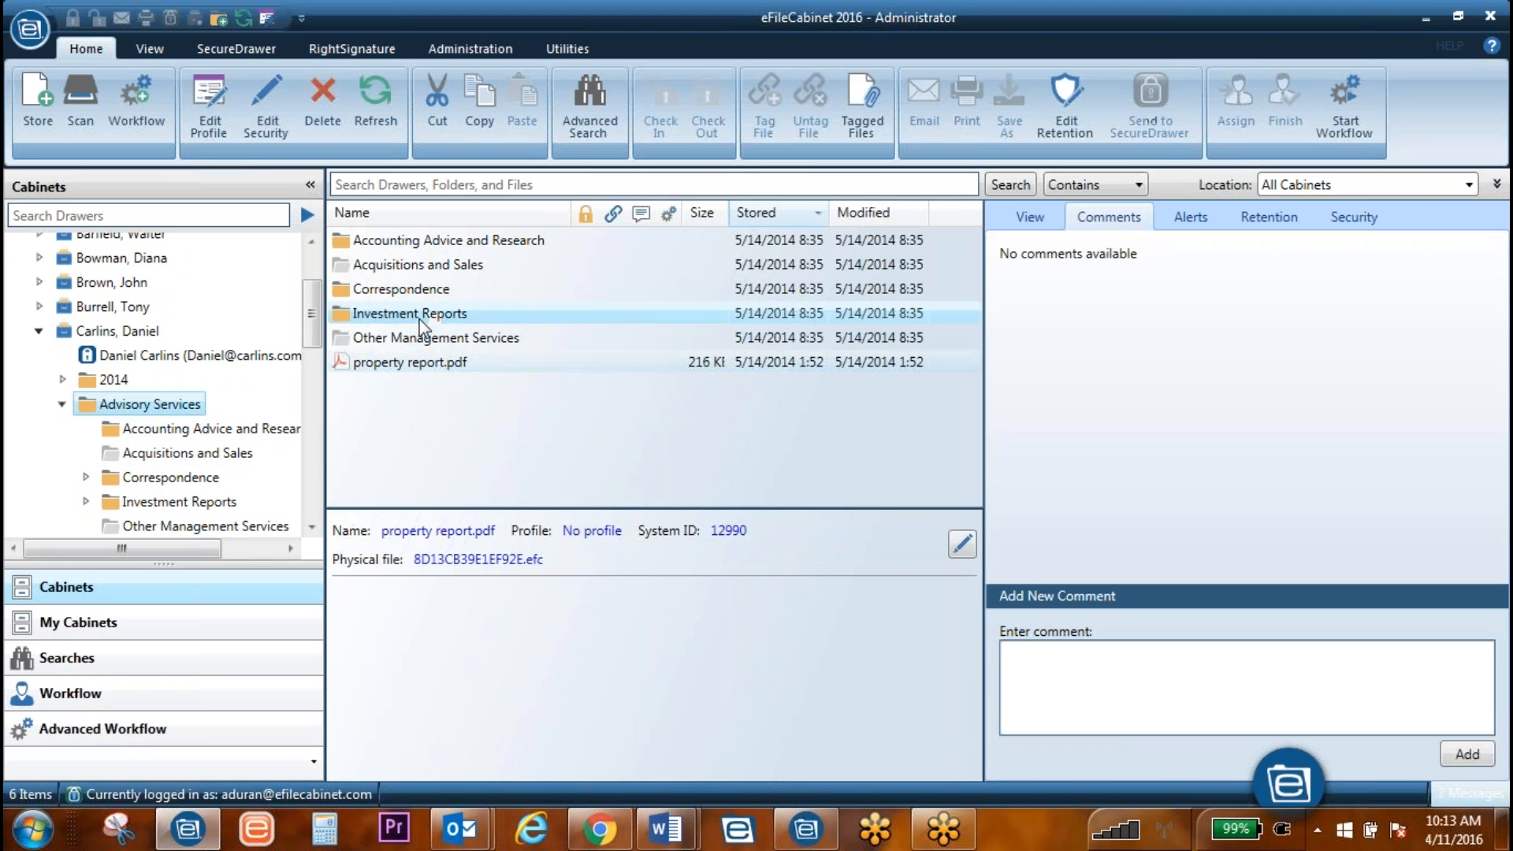
{"action": "left_click", "coordinate": [386, 268]}
{"action": "left_click", "coordinate": [387, 290]}
{"action": "left_click", "coordinate": [390, 313]}
{"action": "double_click", "coordinate": [389, 313]}
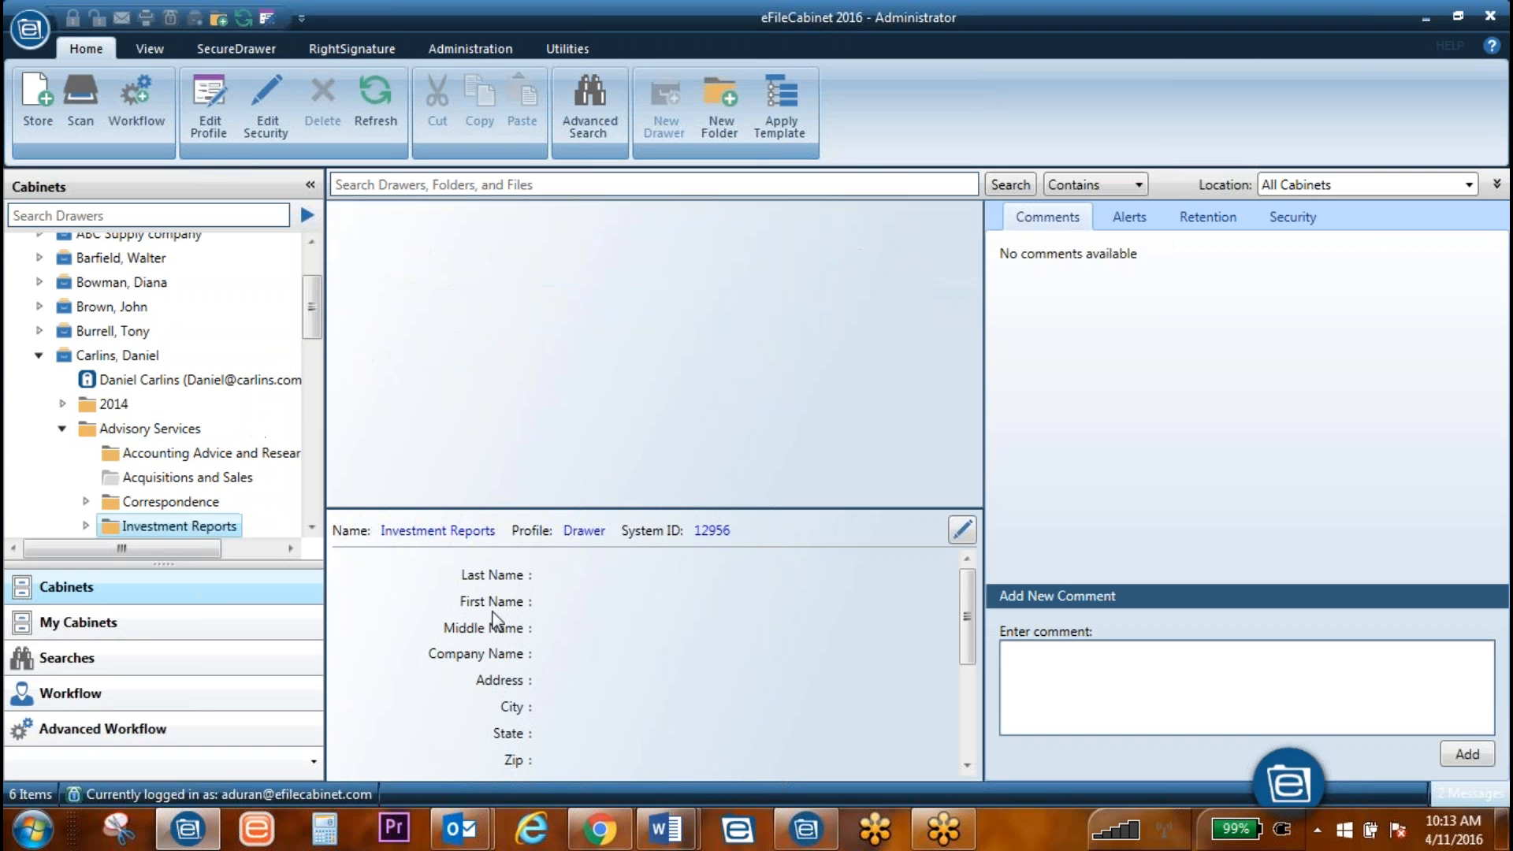
{"action": "left_click", "coordinate": [416, 247]}
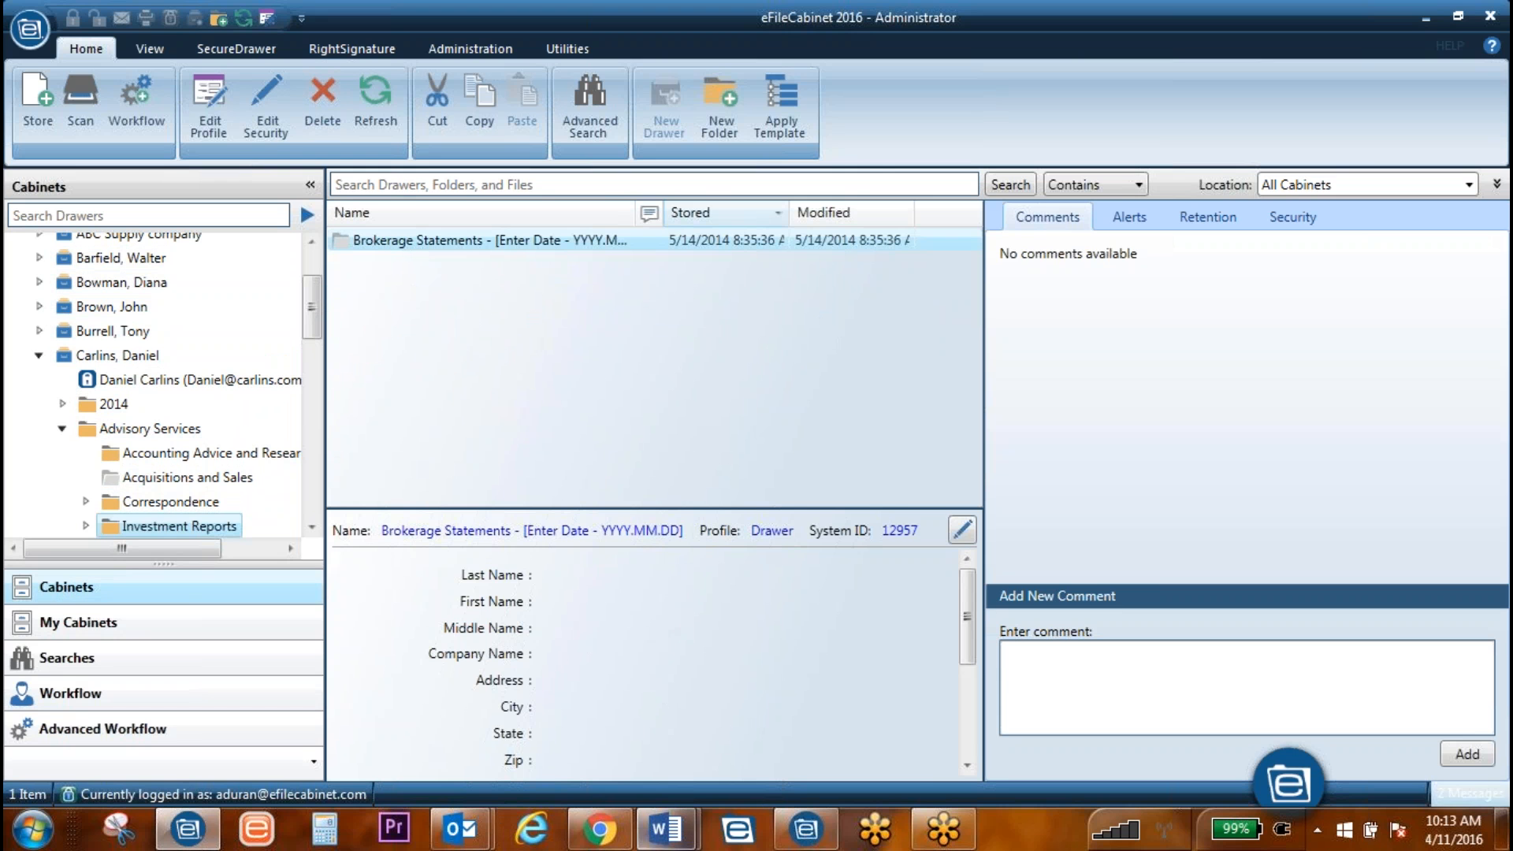
Step: In the Goals bullet, insert '(Don't do profile fields for the lower items)' before 'We'
{"action": "mouse_move", "coordinate": [666, 827]}
{"action": "left_click", "coordinate": [792, 709]}
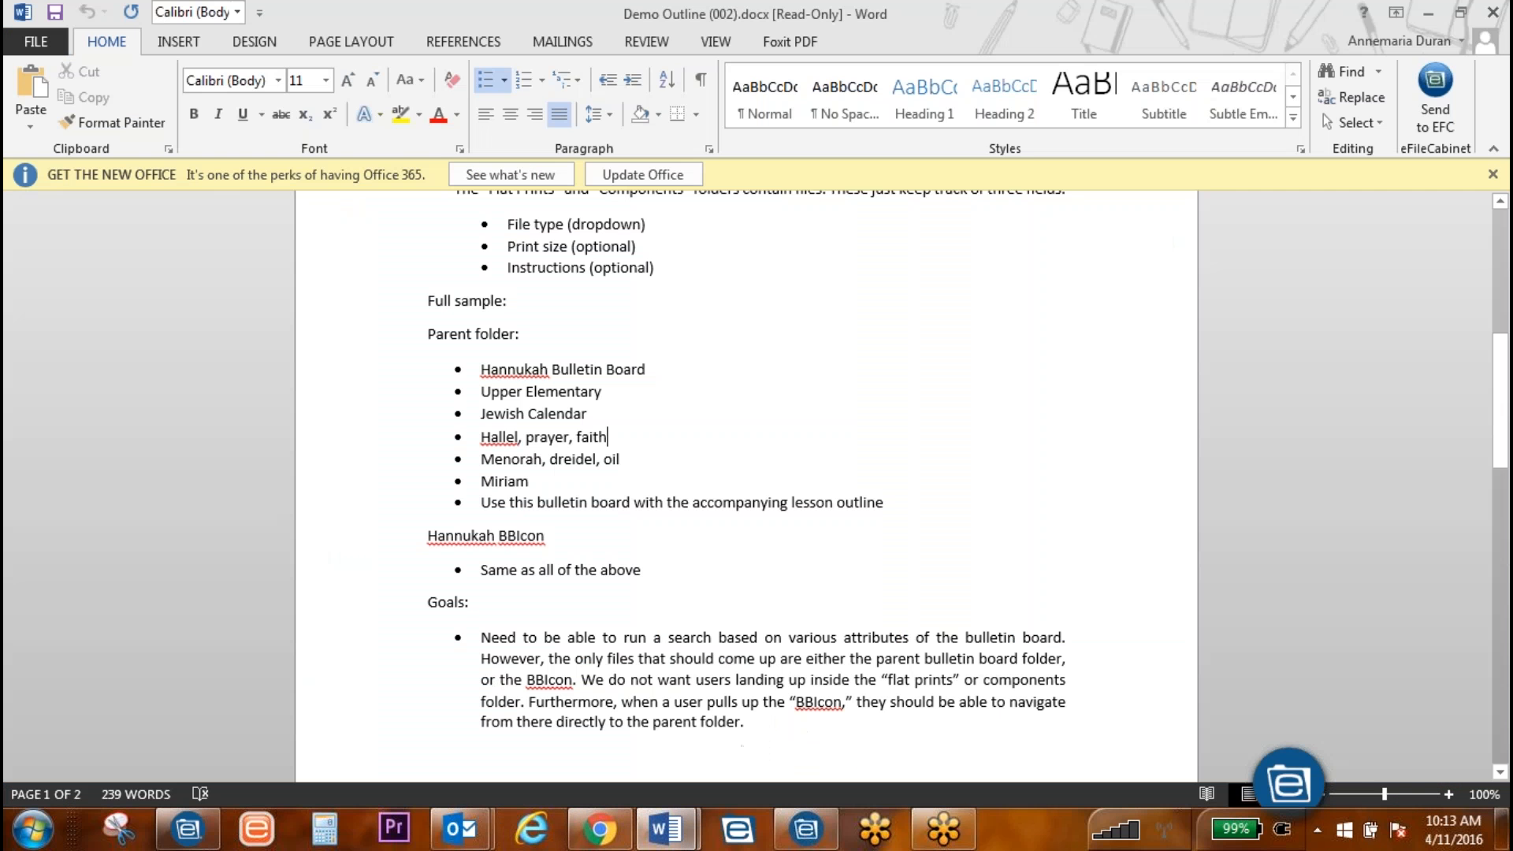
{"action": "scroll", "coordinate": [683, 618], "scroll_direction": "down", "scroll_amount": 1}
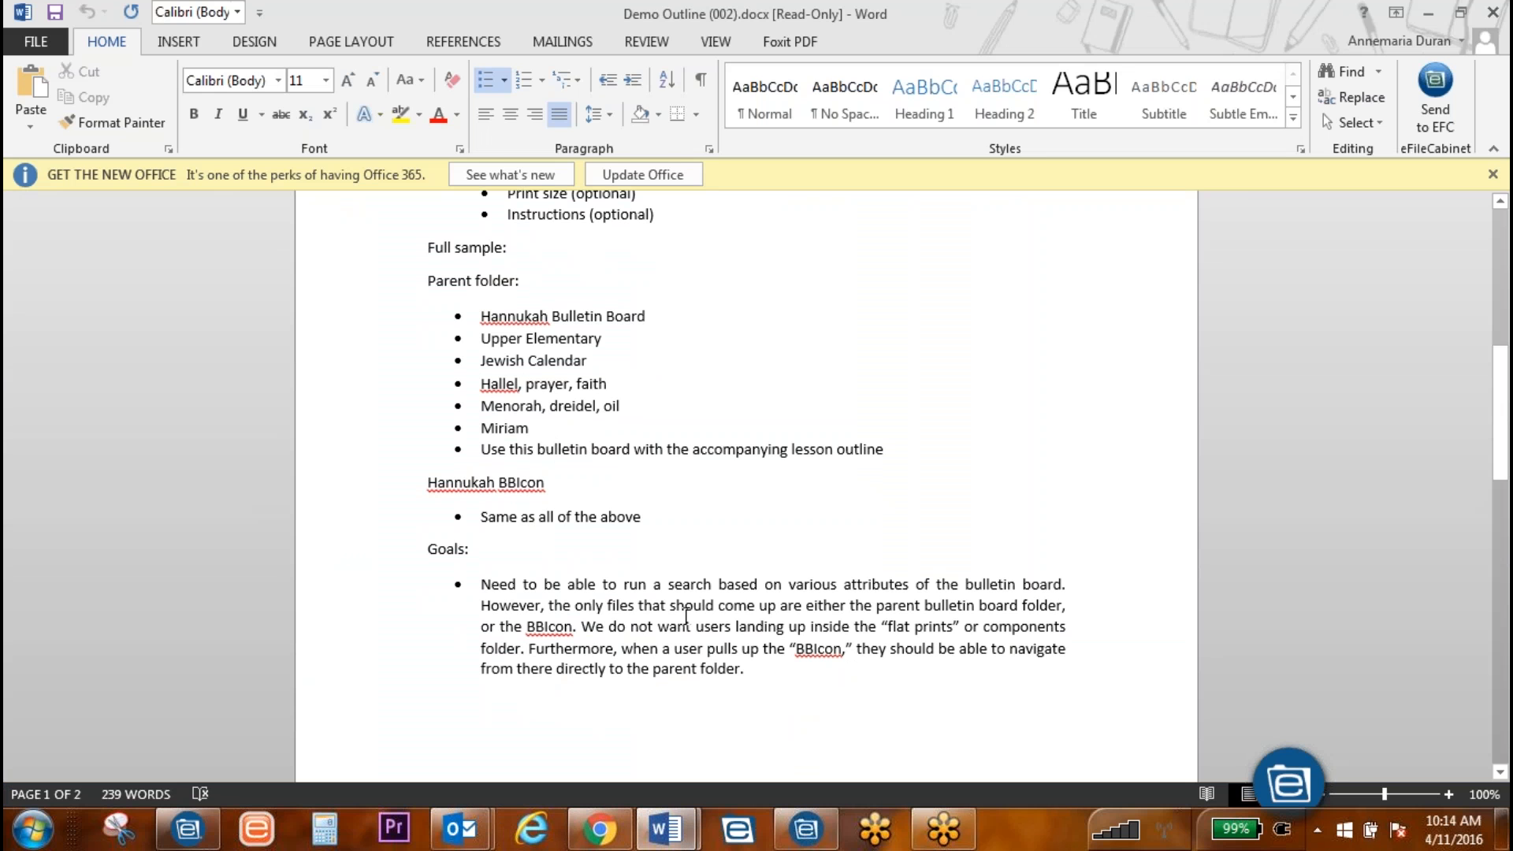
{"action": "left_click", "coordinate": [582, 628]}
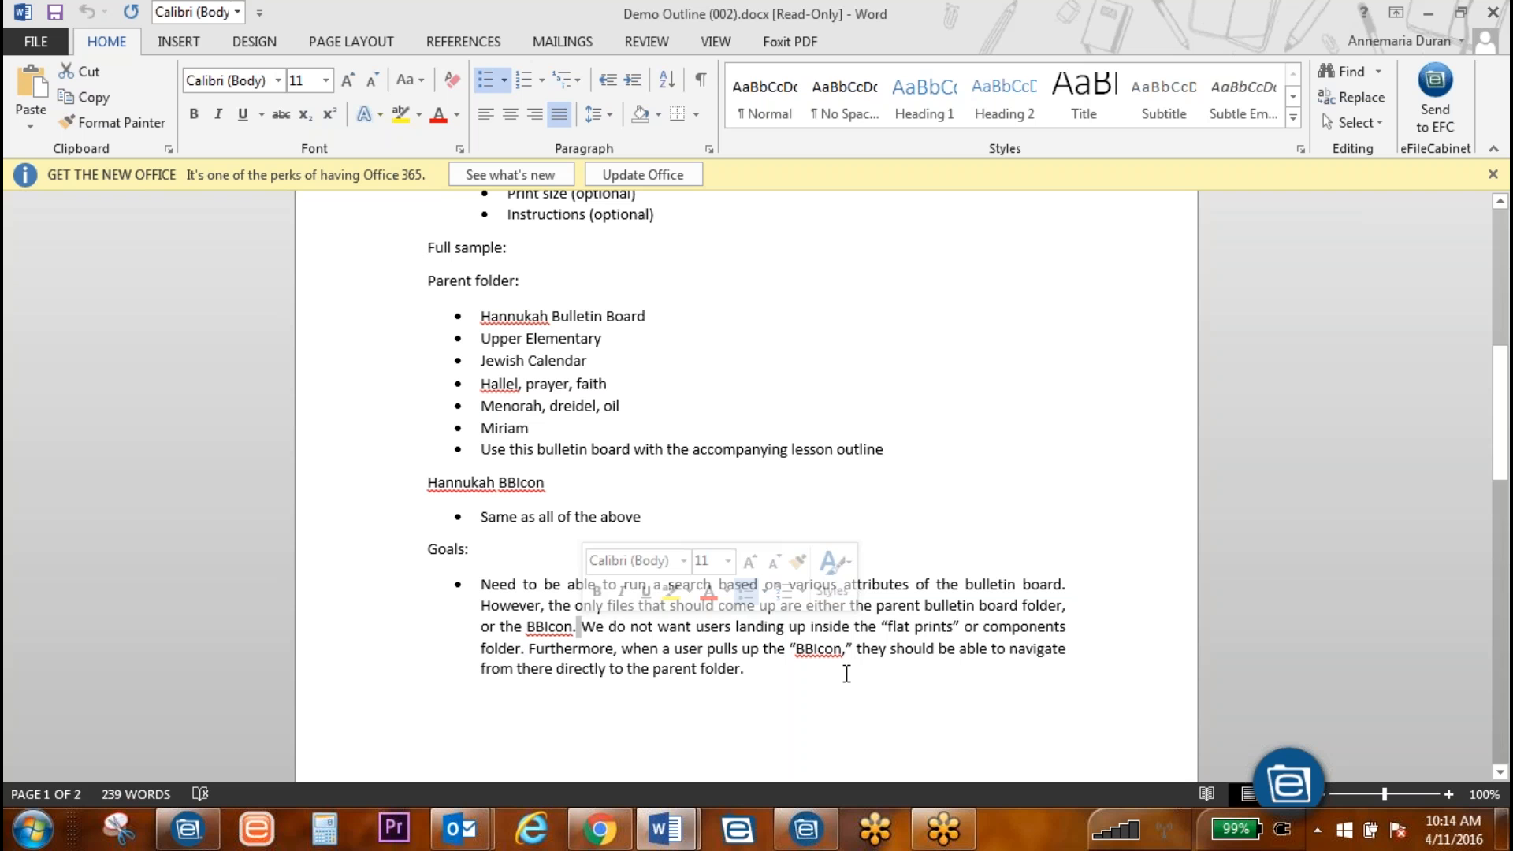
{"action": "type", "text": "("}
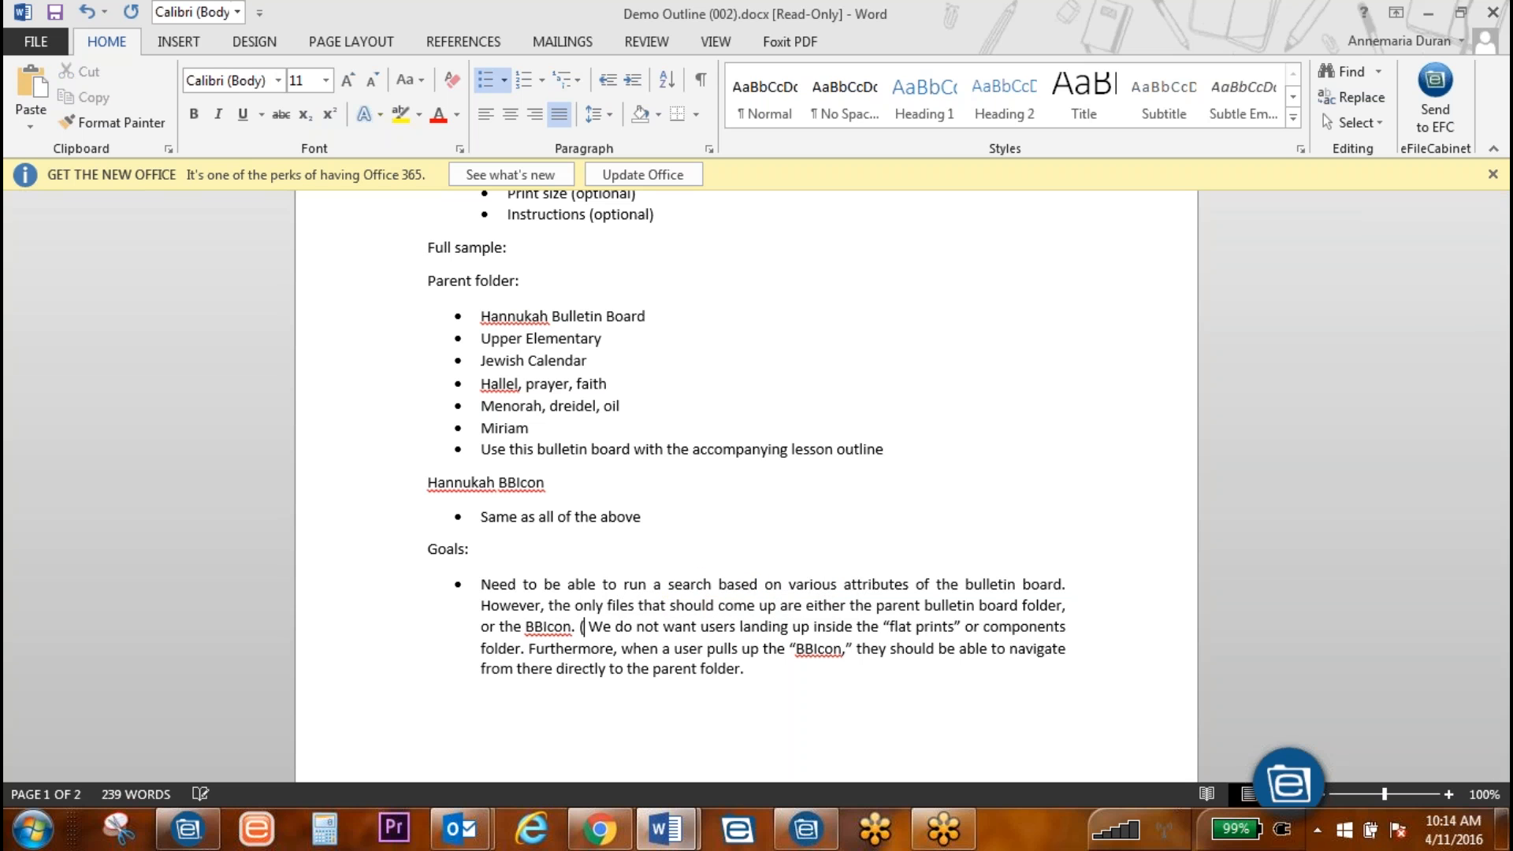
{"action": "type", "text": "Don't do"}
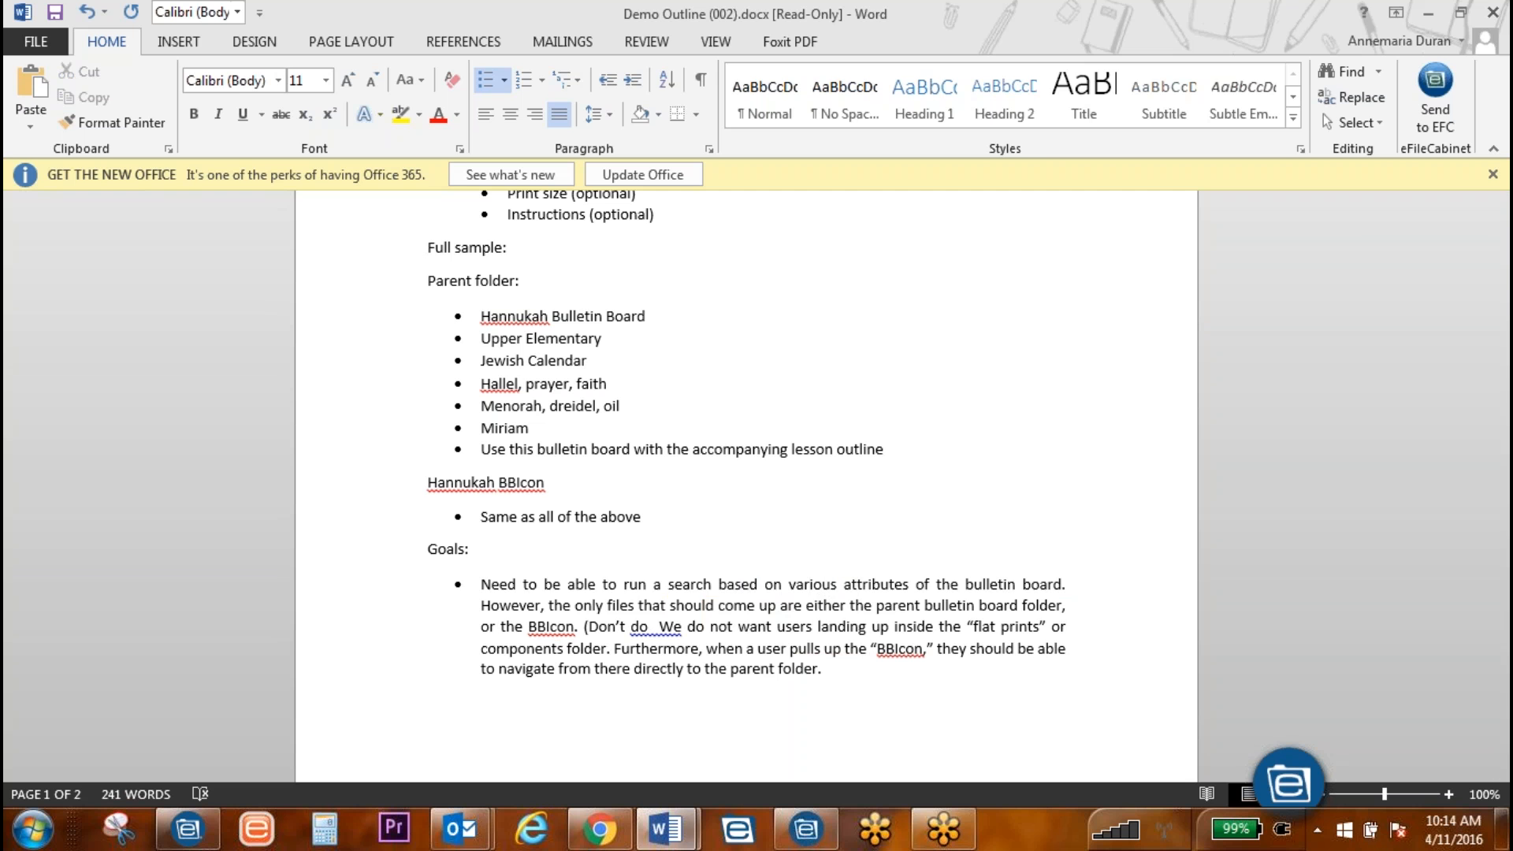
{"action": "scroll", "coordinate": [797, 389], "scroll_direction": "up", "scroll_amount": 5}
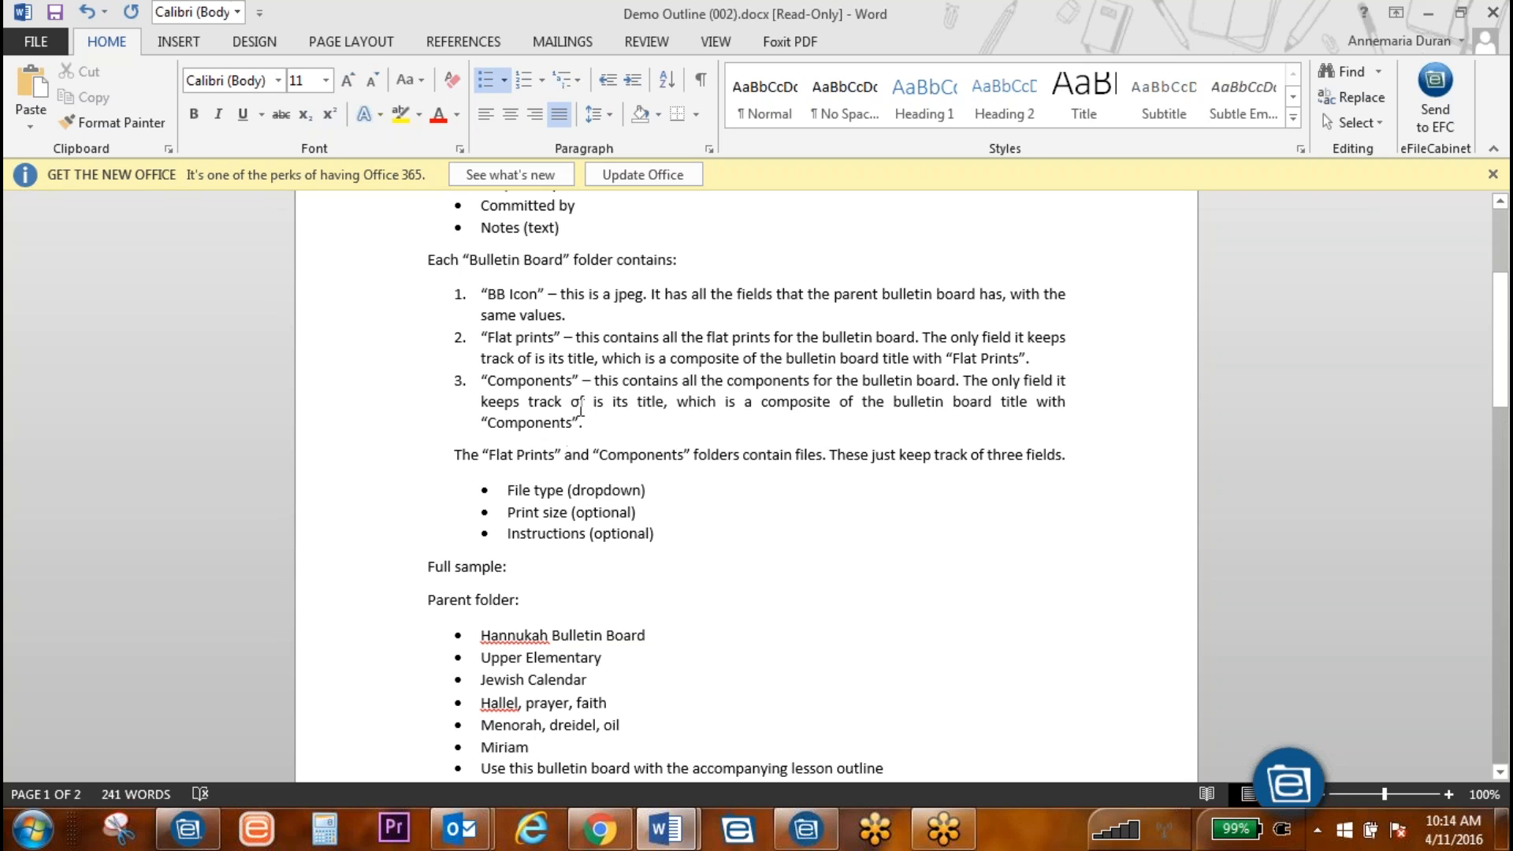
{"action": "scroll", "coordinate": [588, 411], "scroll_direction": "down", "scroll_amount": 2}
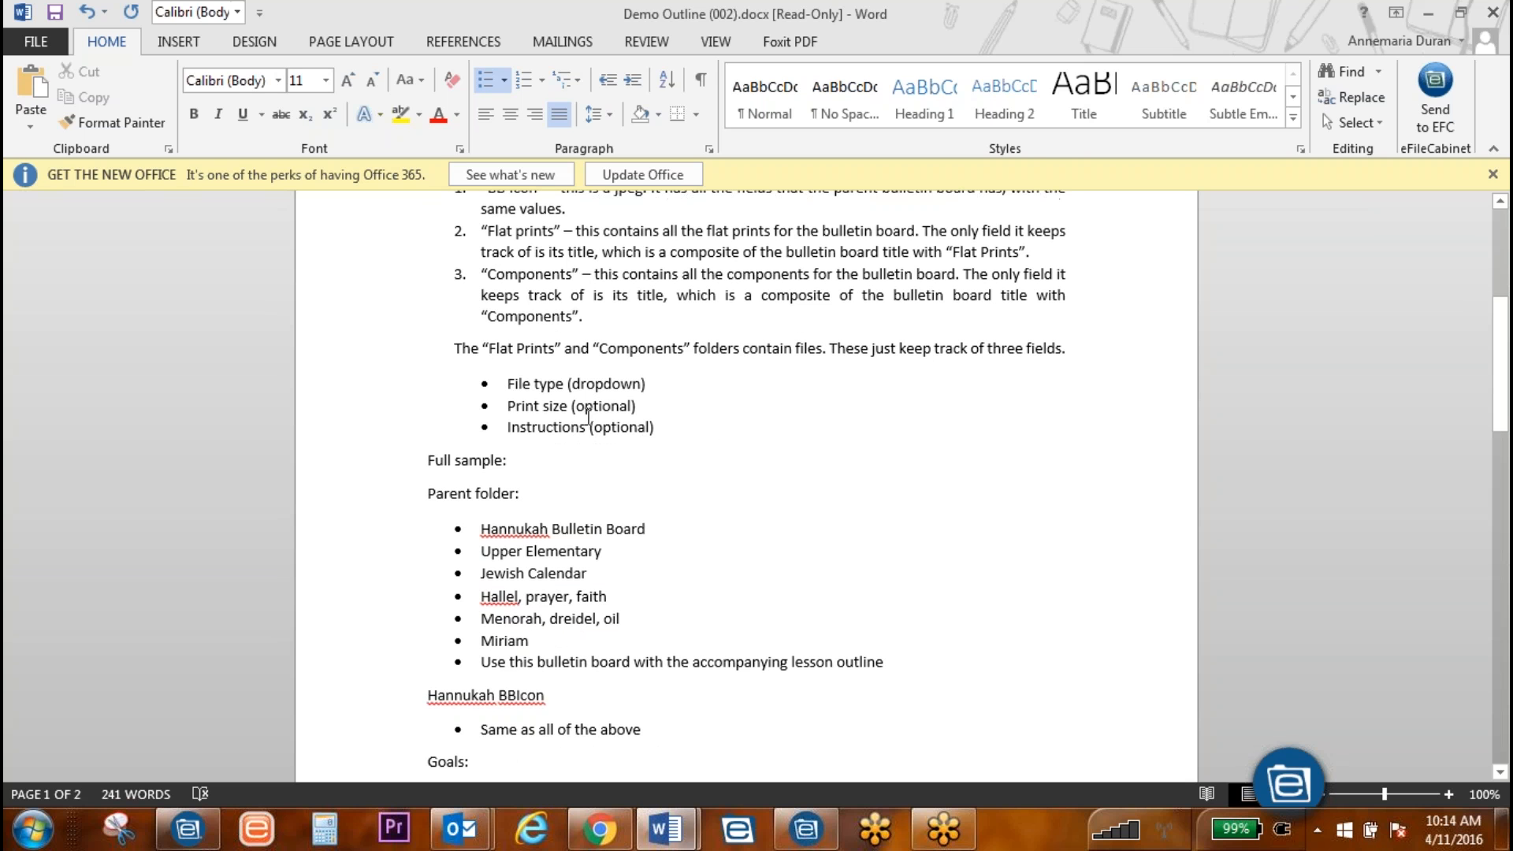
{"action": "scroll", "coordinate": [588, 412], "scroll_direction": "down", "scroll_amount": 2}
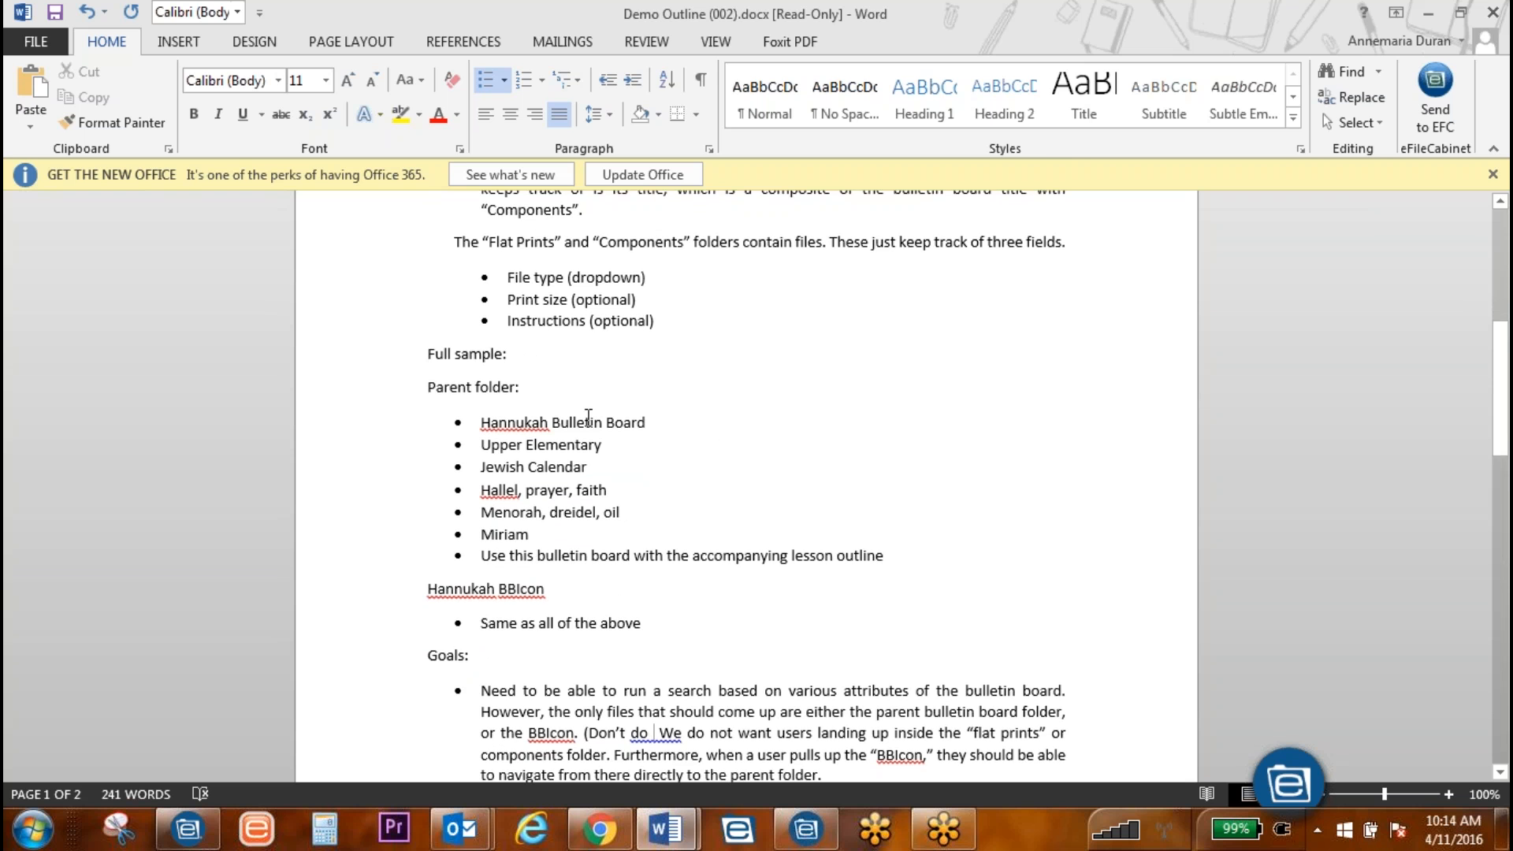
{"action": "scroll", "coordinate": [618, 449], "scroll_direction": "down", "scroll_amount": 3}
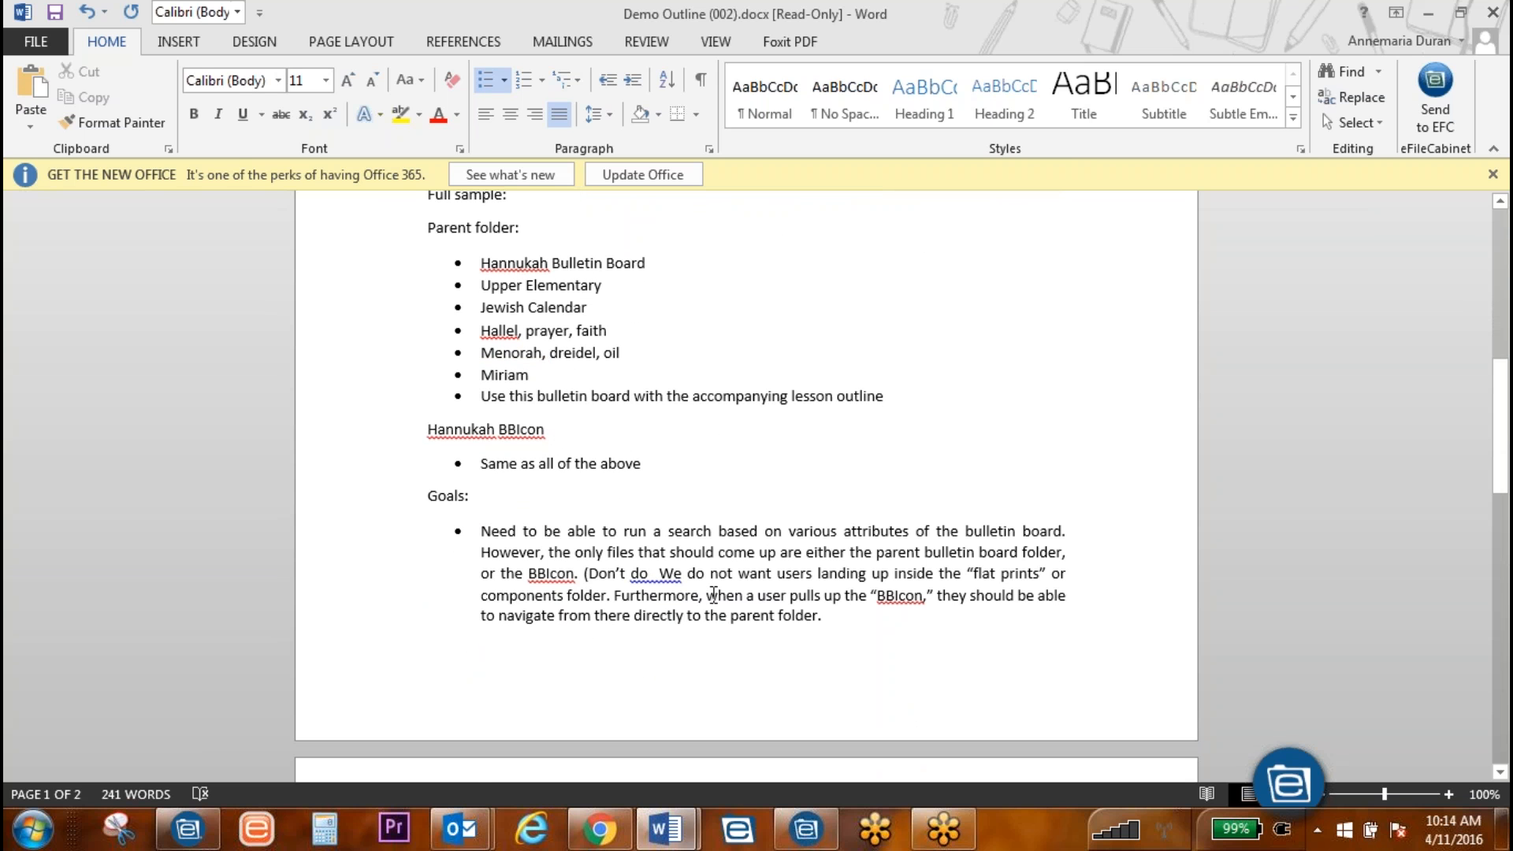
{"action": "type", "text": "profile fiel"}
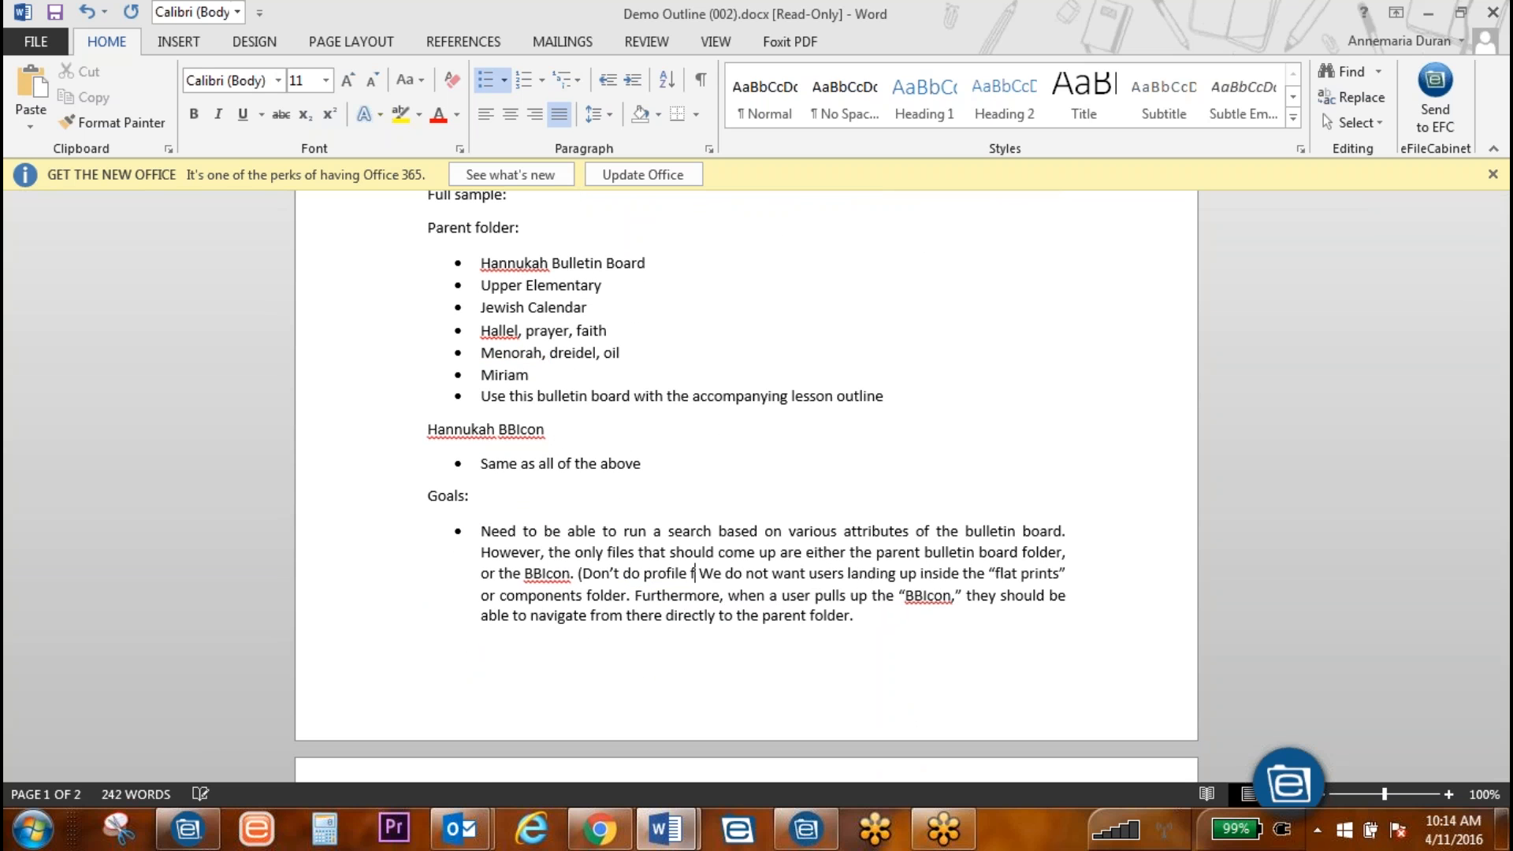
{"action": "type", "text": "ds for the lower it"}
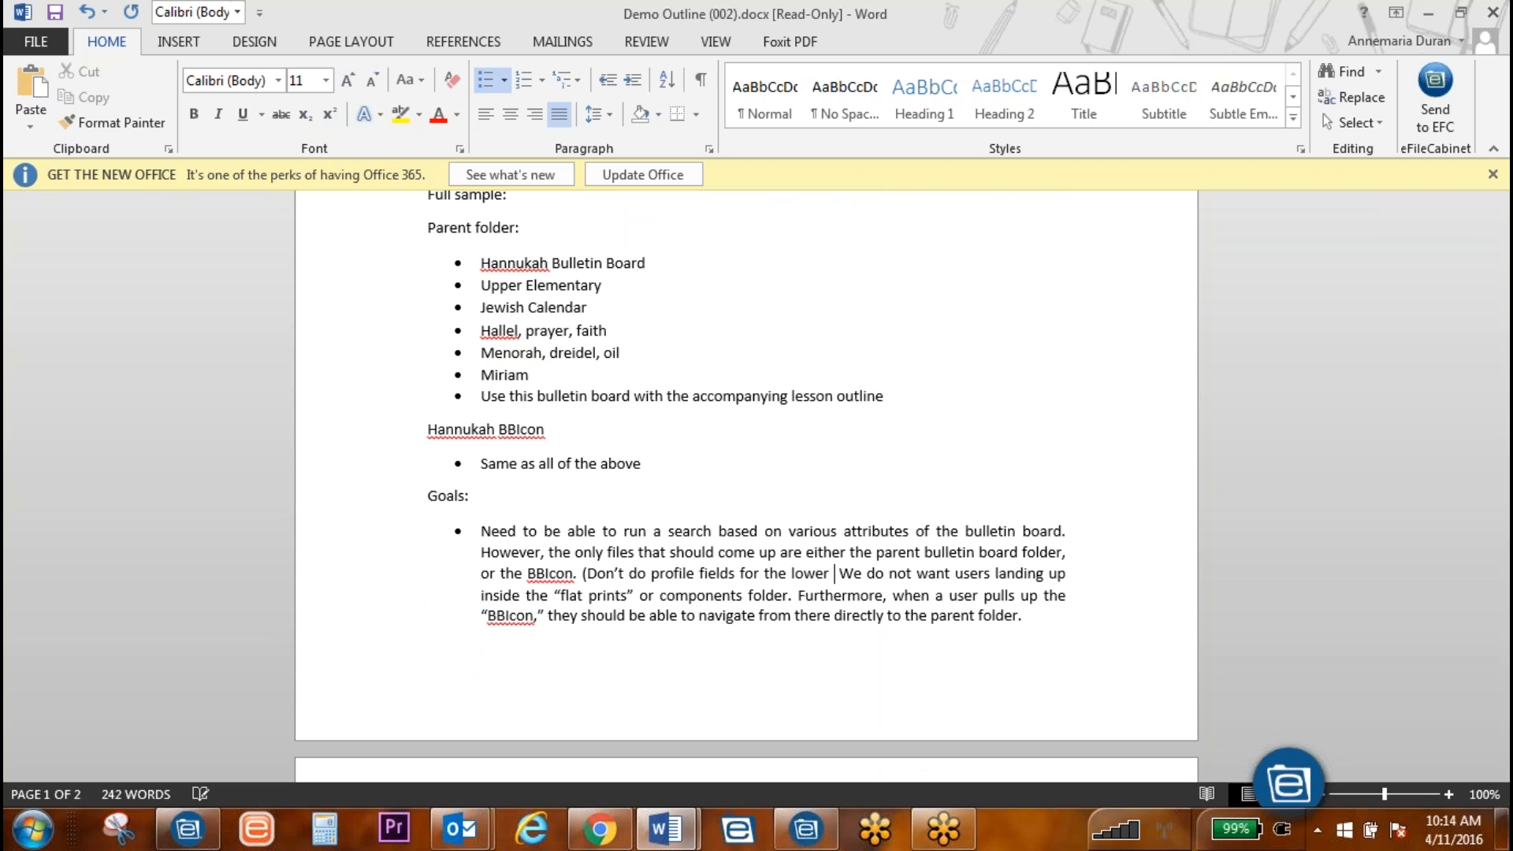
{"action": "type", "text": "ems)"}
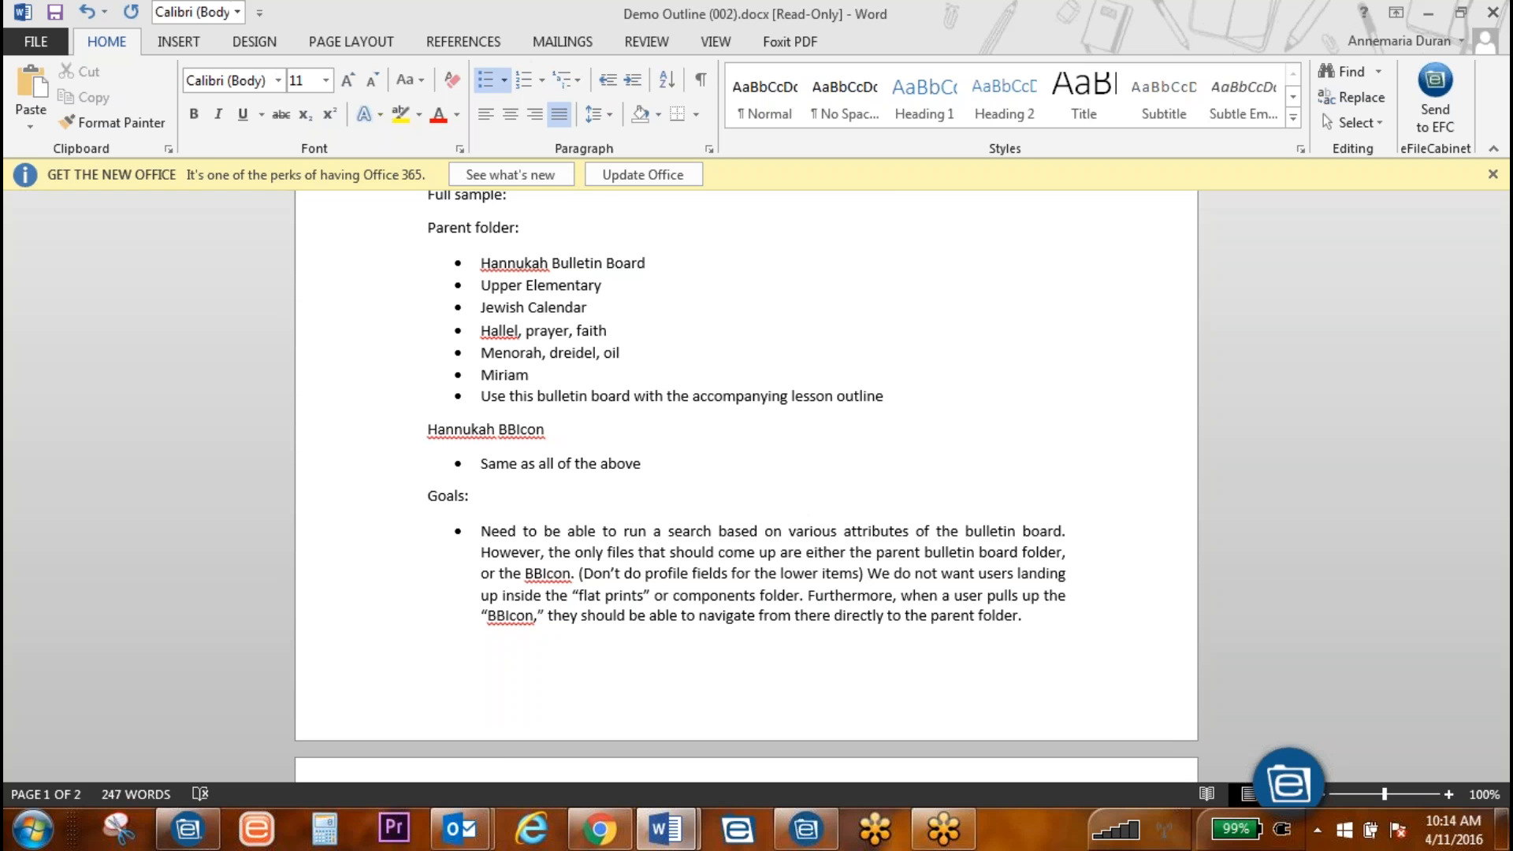
Step: Push the remaining Goals text to page 2, remove the stray space, and return to eFileCabinet
{"action": "key", "text": "ctrl+Return"}
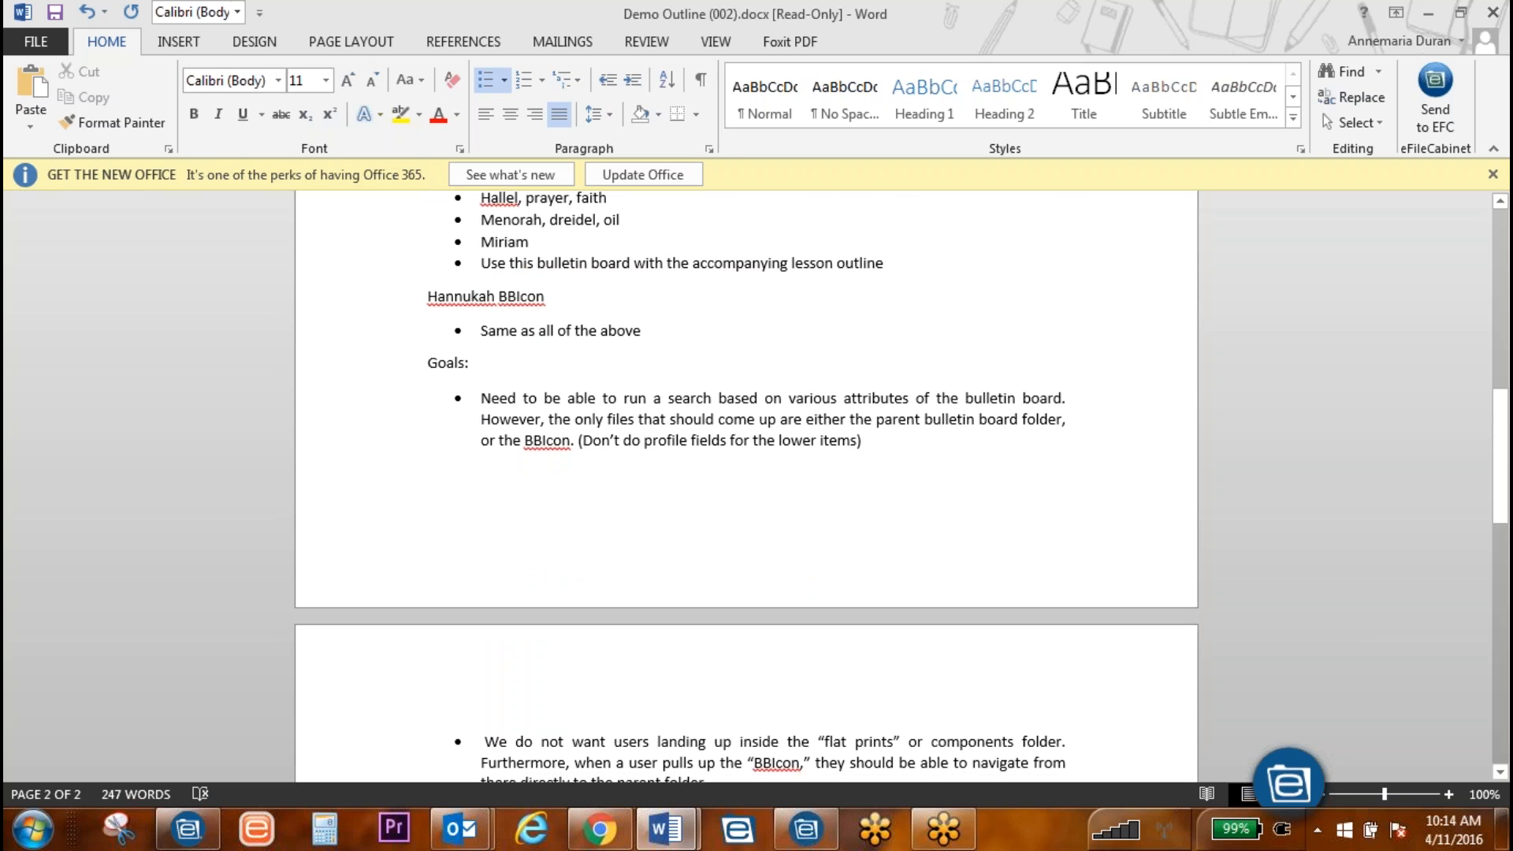
{"action": "scroll", "coordinate": [773, 499], "scroll_direction": "down", "scroll_amount": 3}
{"action": "key", "text": "Delete"}
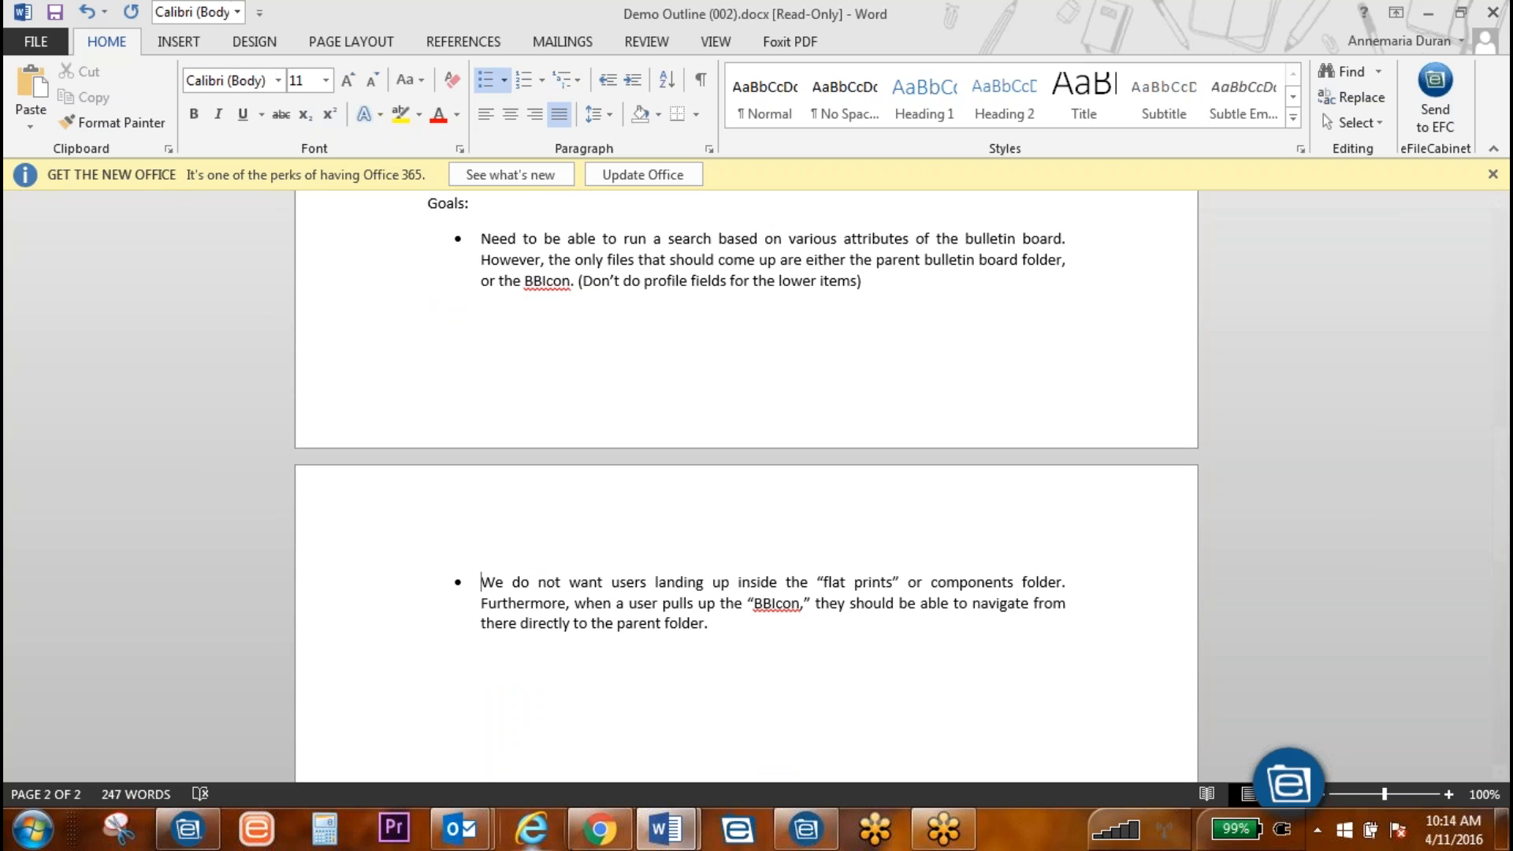
{"action": "left_click", "coordinate": [189, 842]}
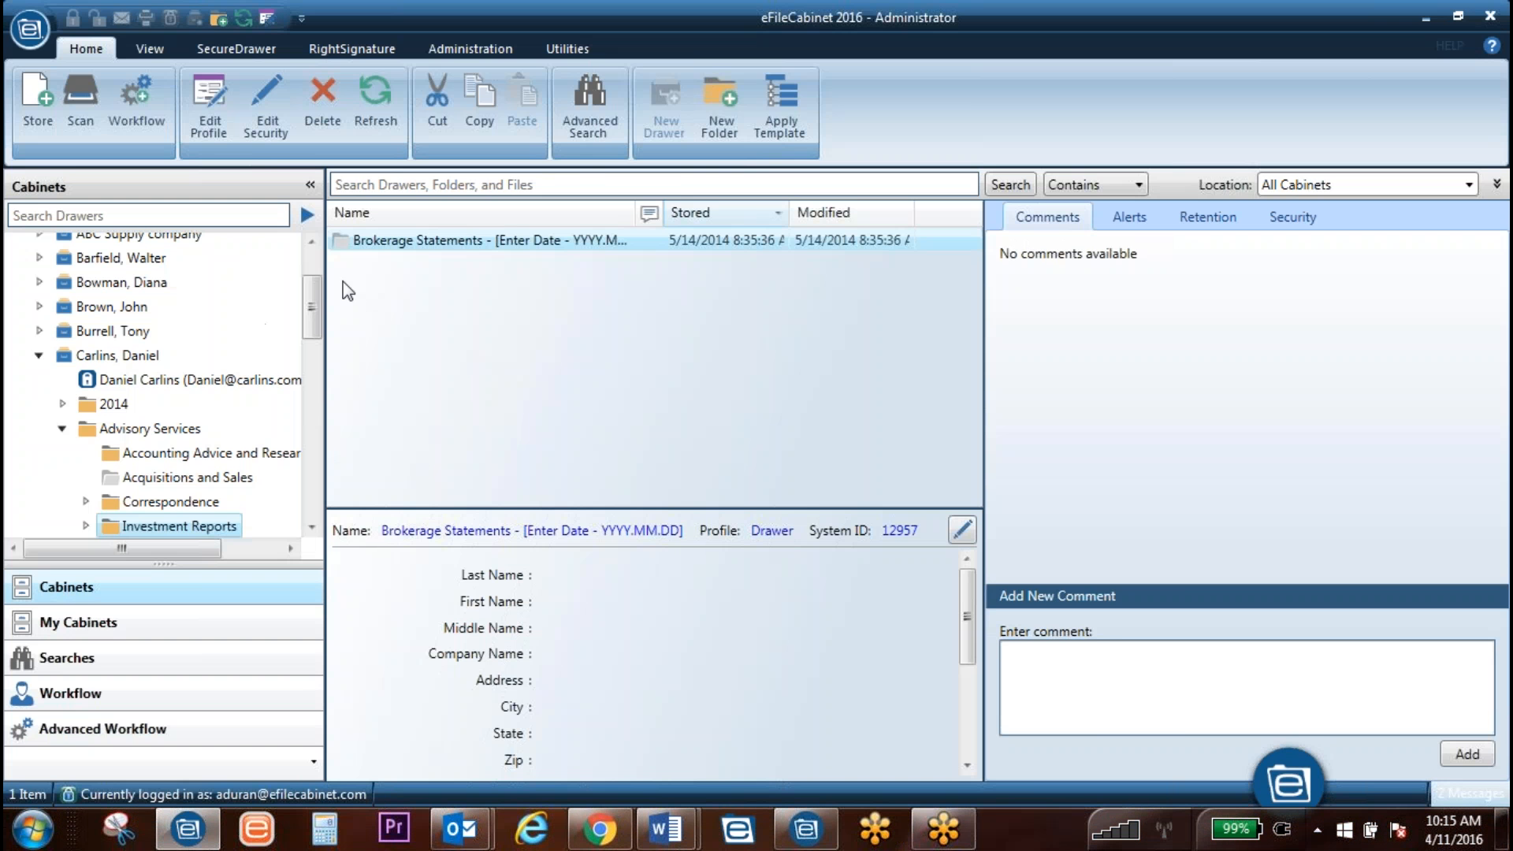
{"action": "left_click", "coordinate": [473, 185]}
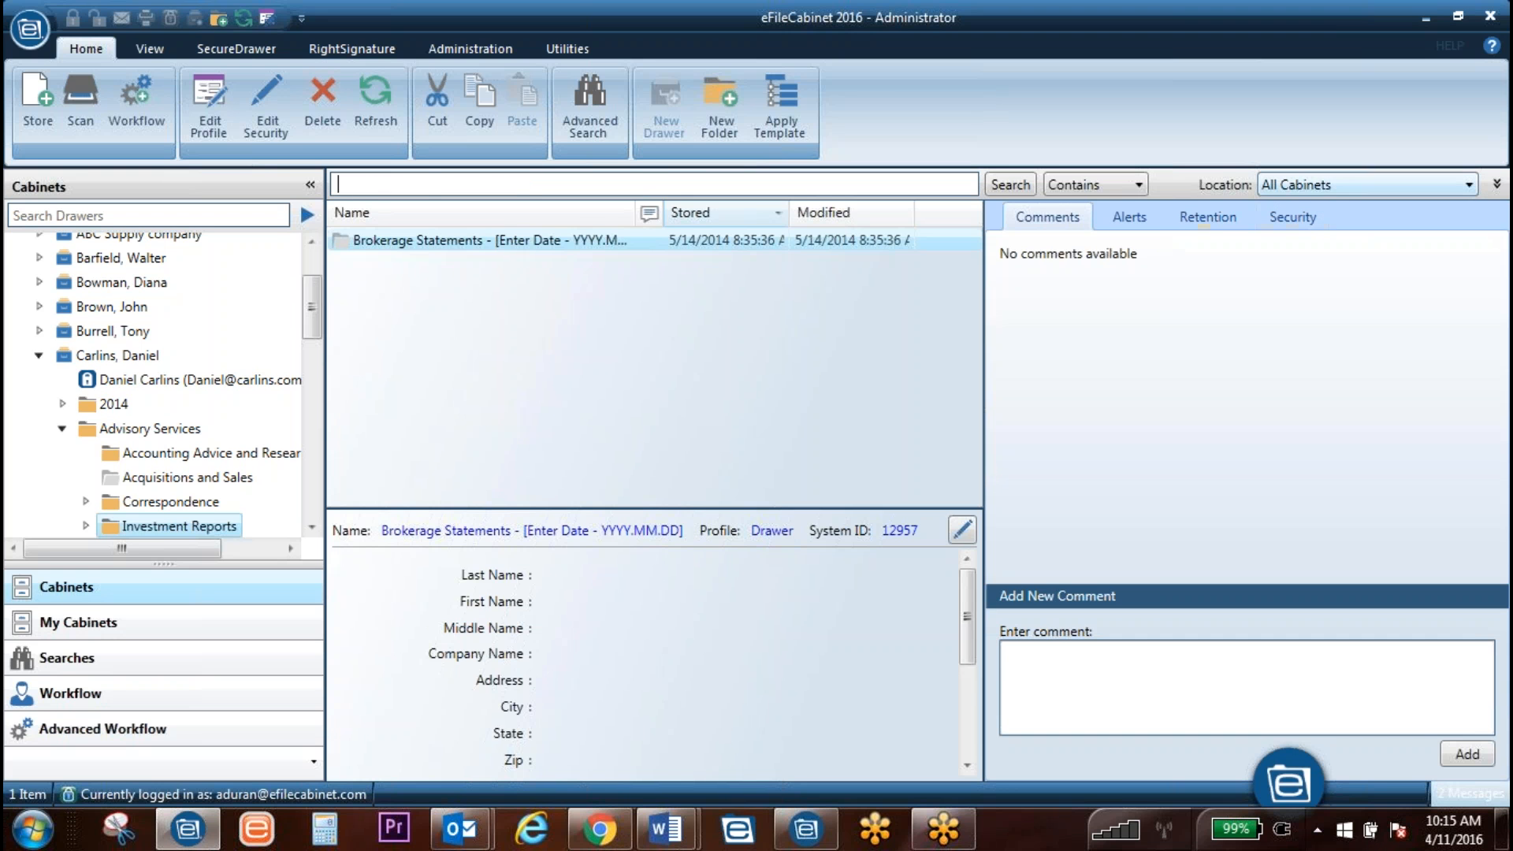
{"action": "left_click", "coordinate": [1497, 184]}
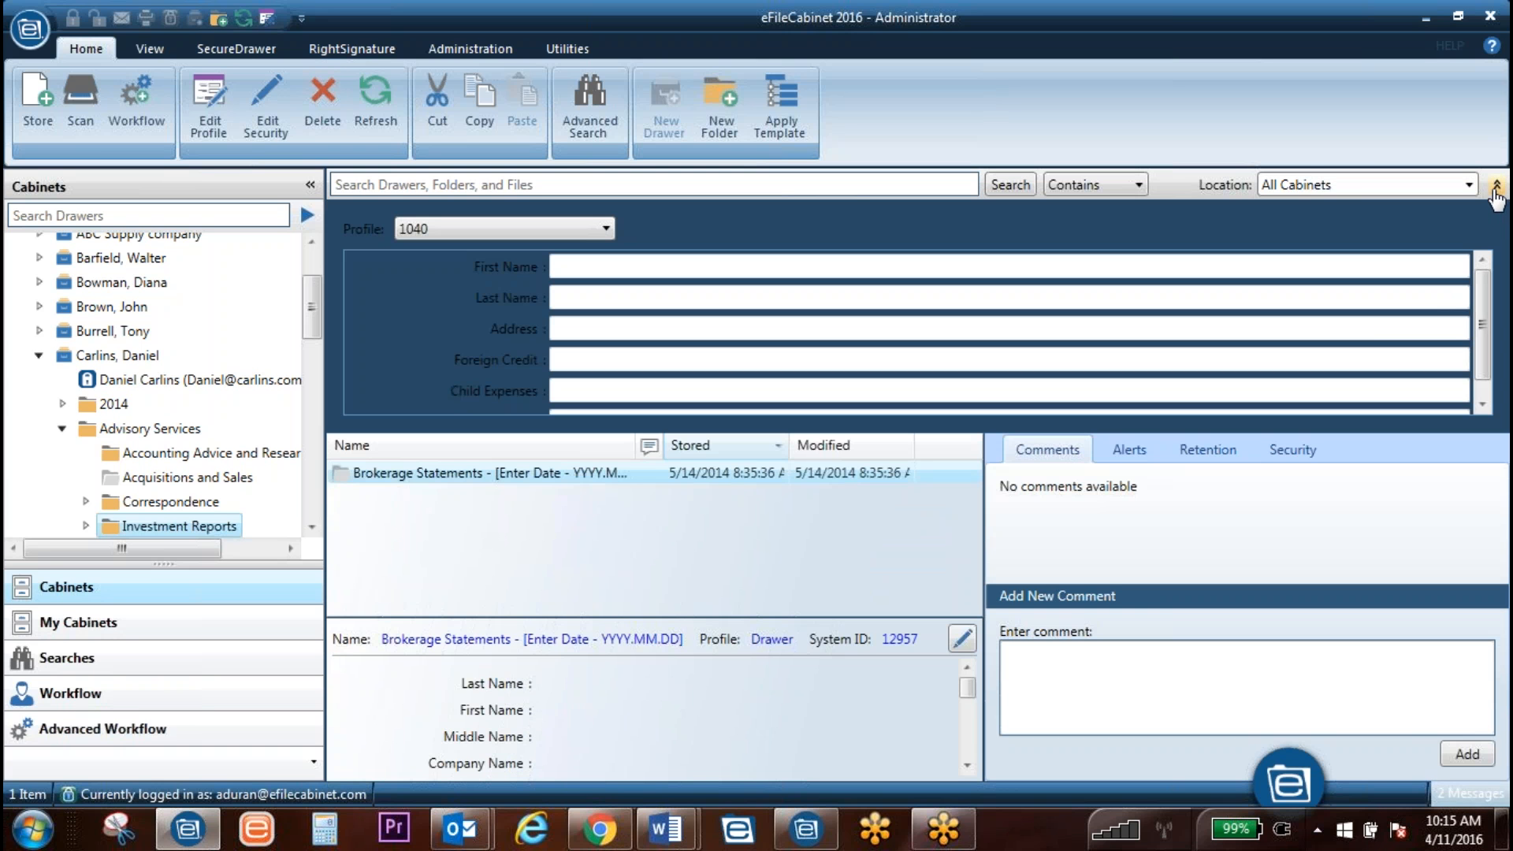
{"action": "left_click", "coordinate": [1497, 187]}
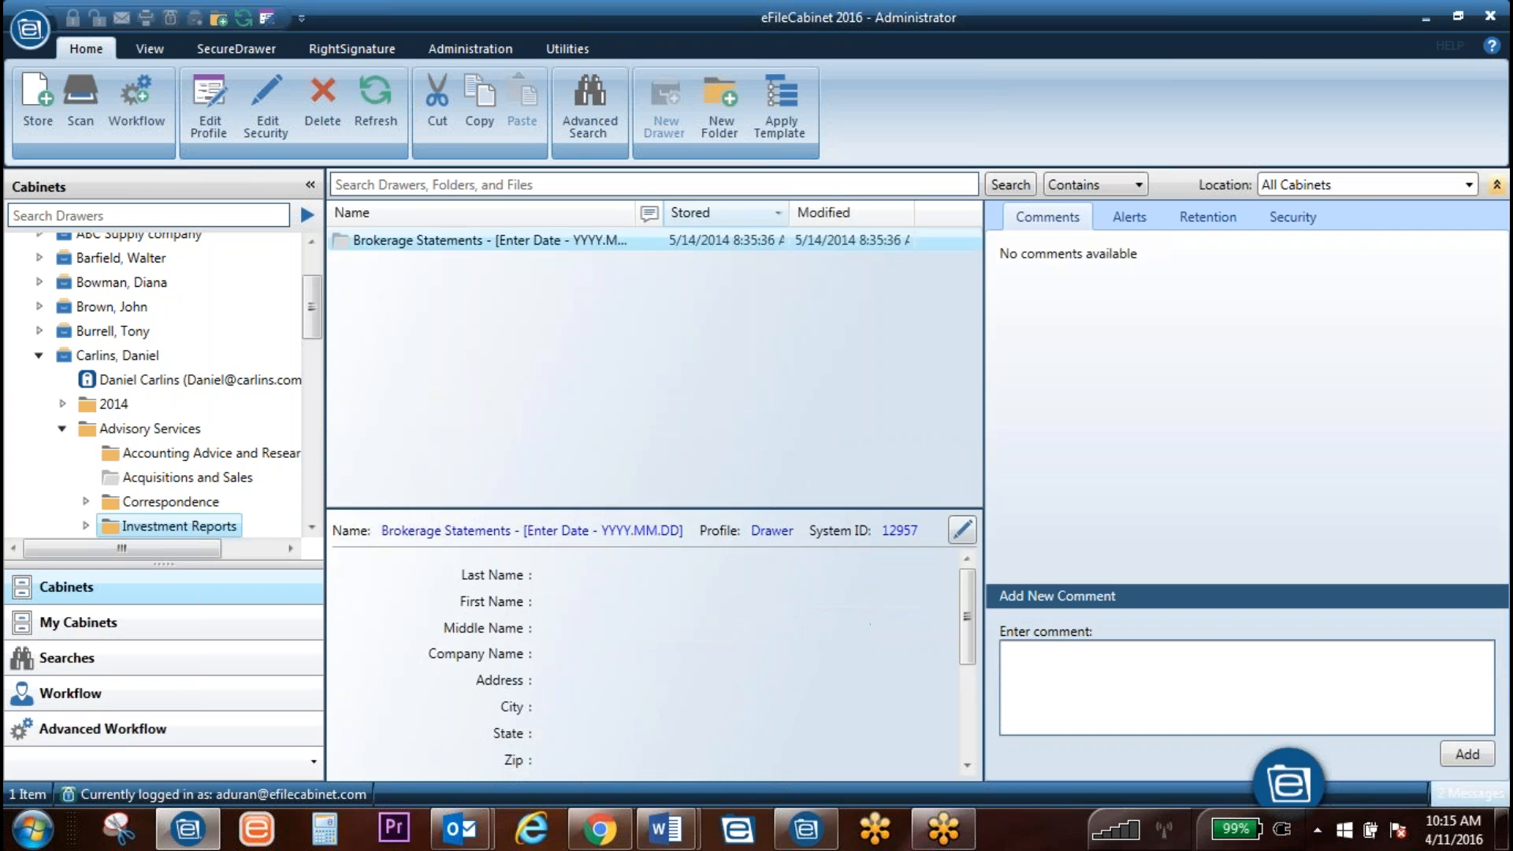
Step: Reopen advanced search with aa-All Profiles and browse its fields such as Work Order Number and Zip
{"action": "left_click", "coordinate": [1497, 185]}
{"action": "left_click", "coordinate": [568, 230]}
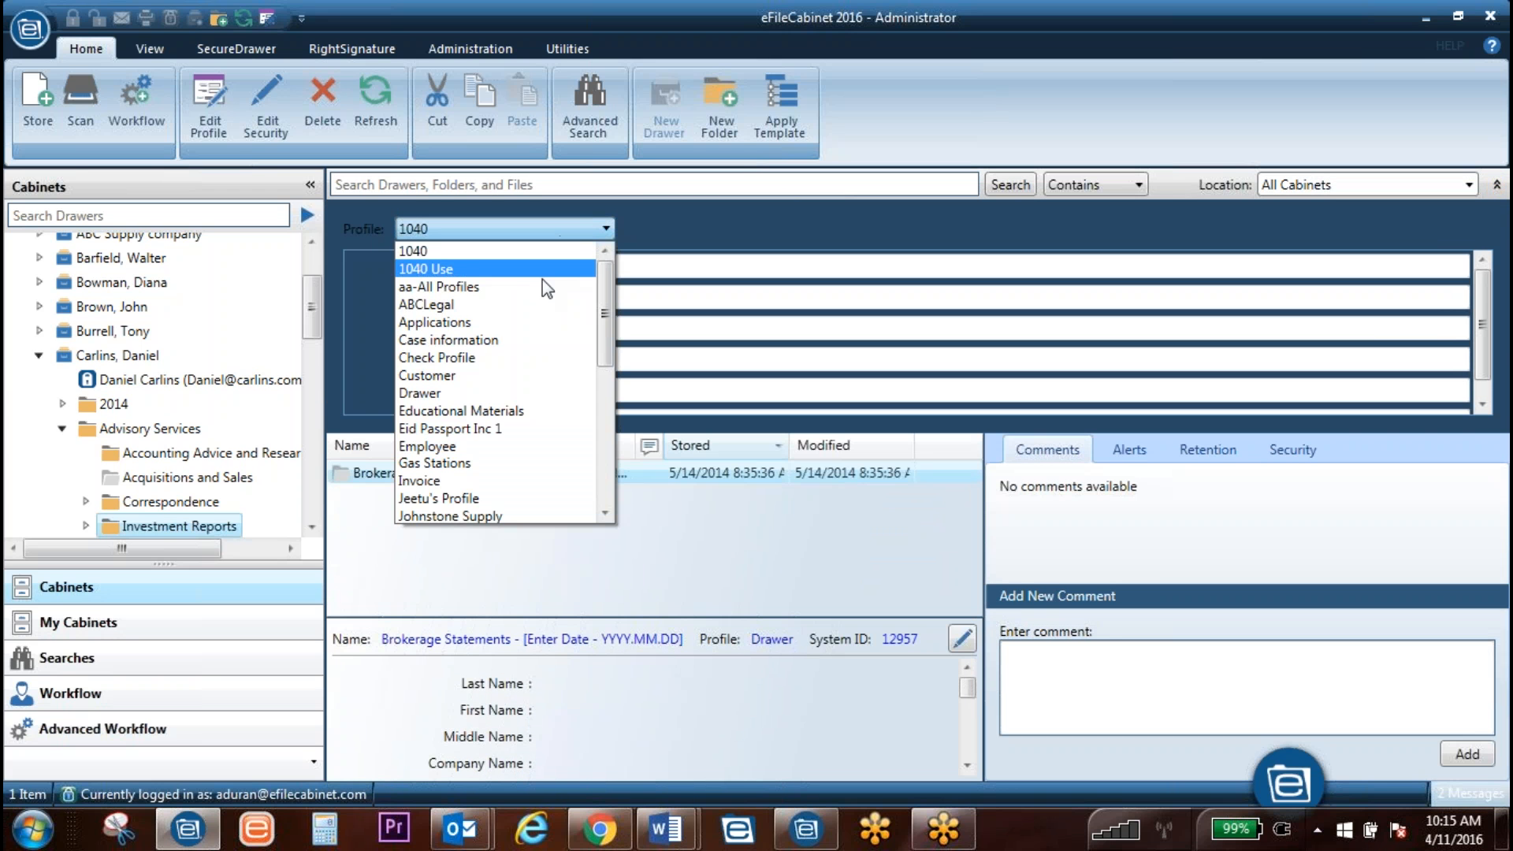
{"action": "left_click", "coordinate": [454, 289]}
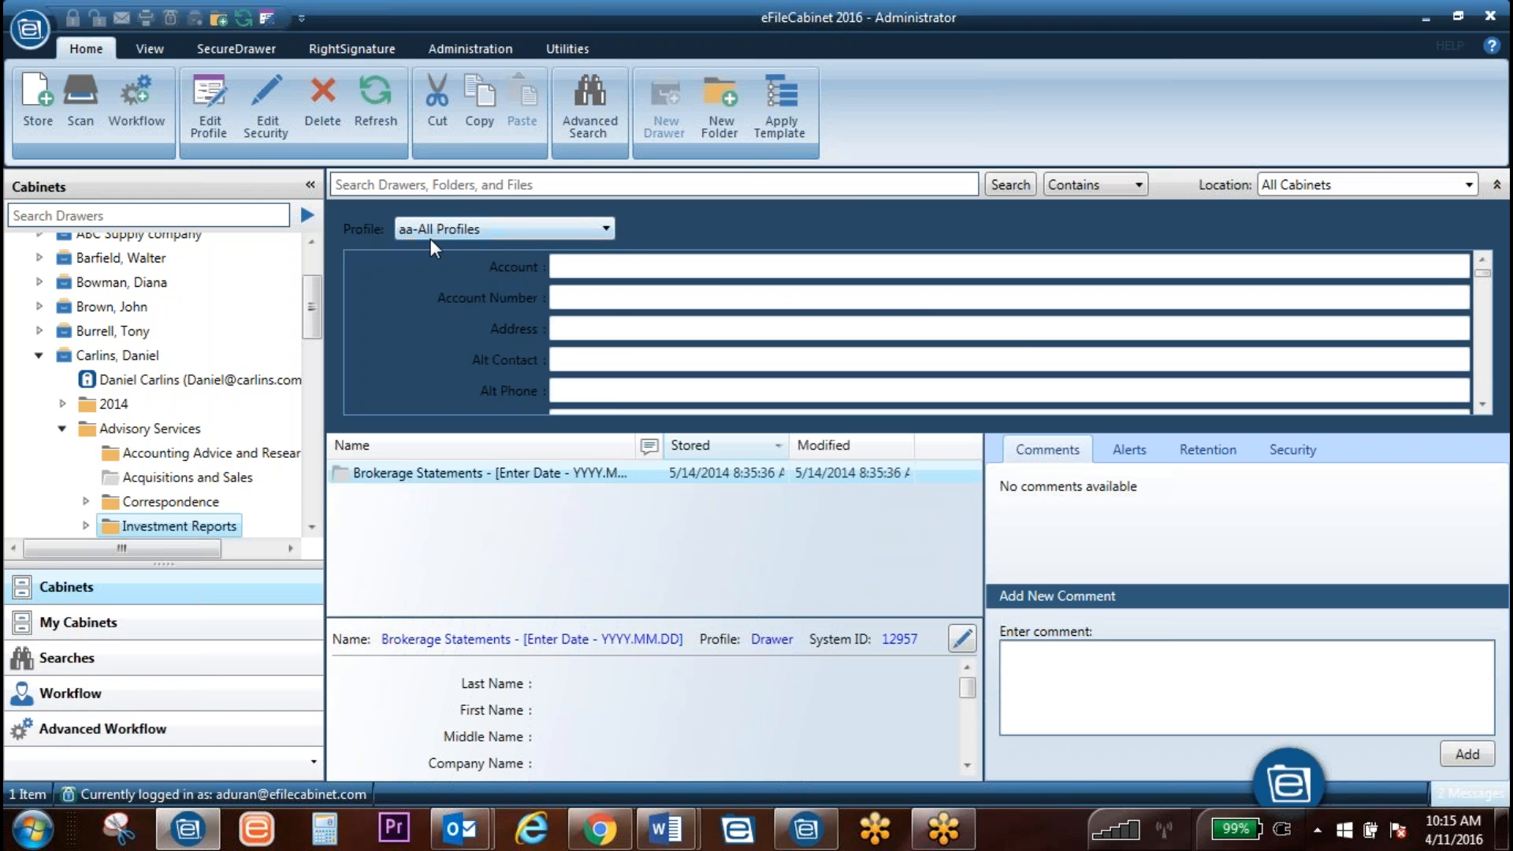
{"action": "scroll", "coordinate": [733, 319], "scroll_direction": "down", "scroll_amount": 5}
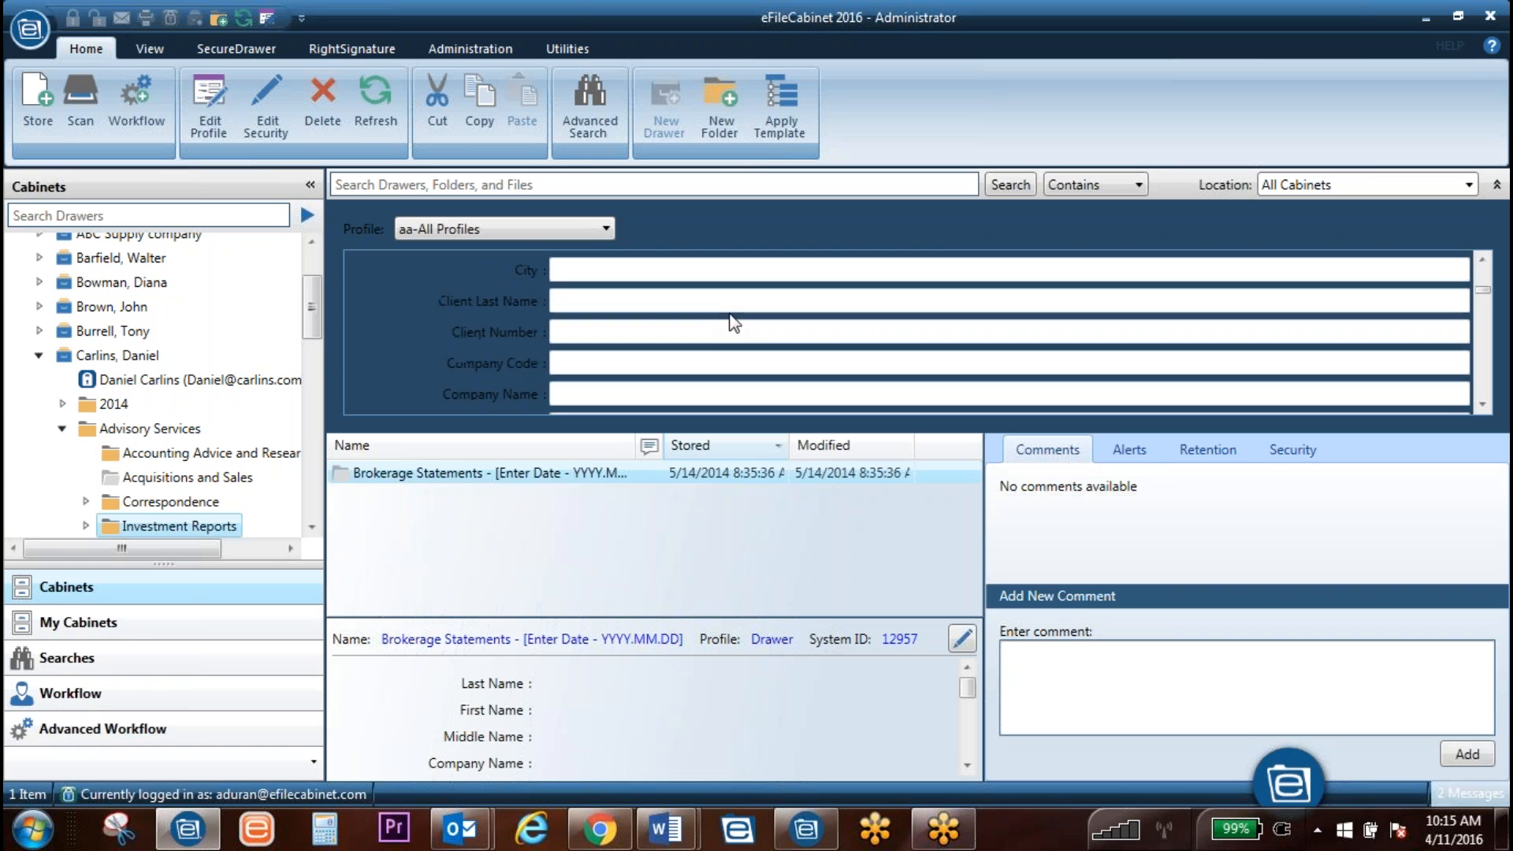
{"action": "scroll", "coordinate": [735, 323], "scroll_direction": "down", "scroll_amount": 10}
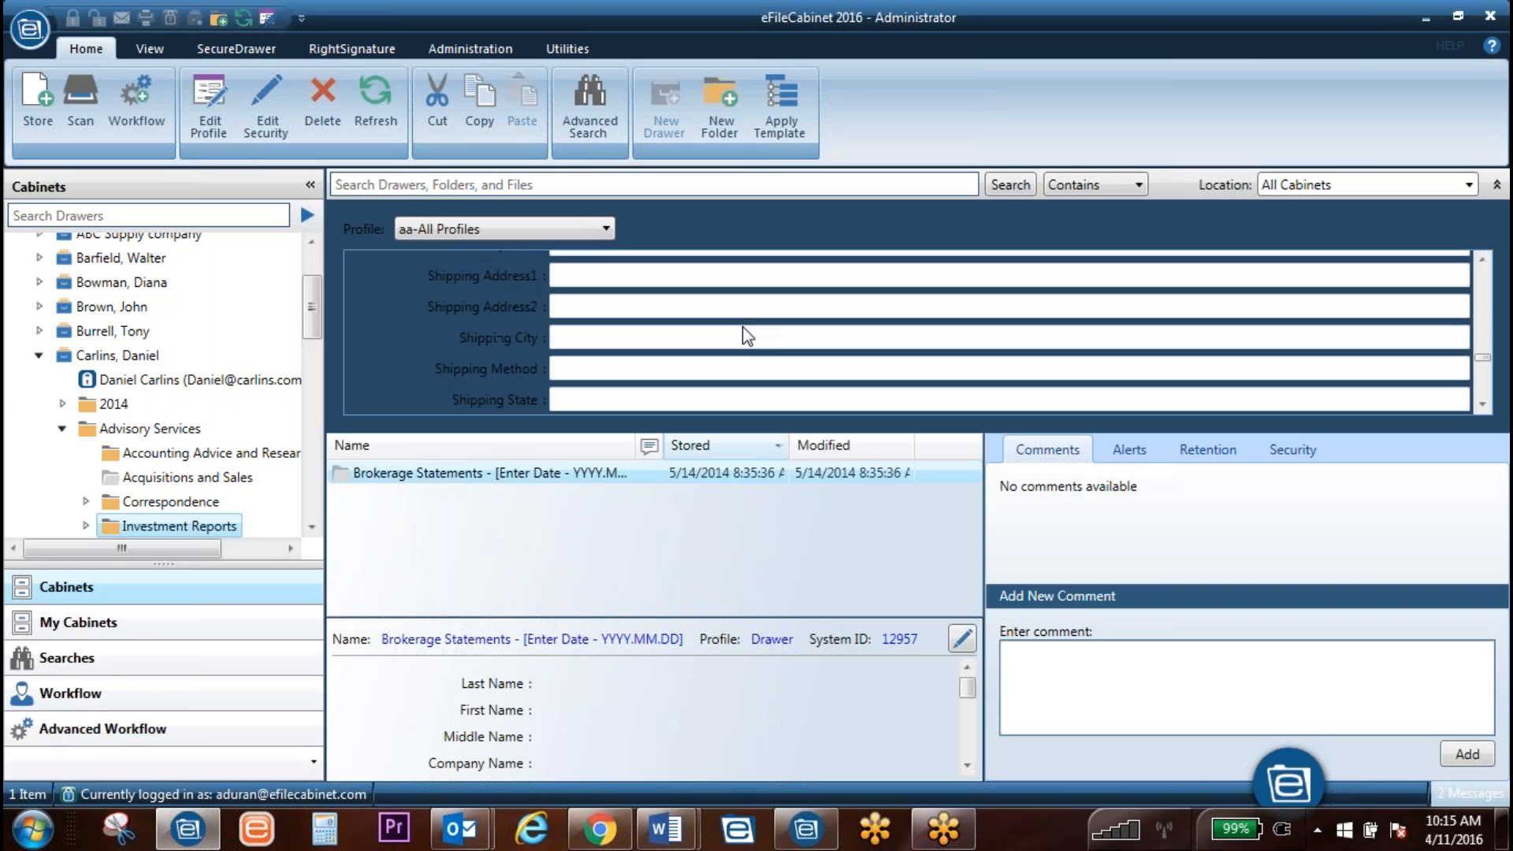
{"action": "scroll", "coordinate": [741, 331], "scroll_direction": "up", "scroll_amount": 5}
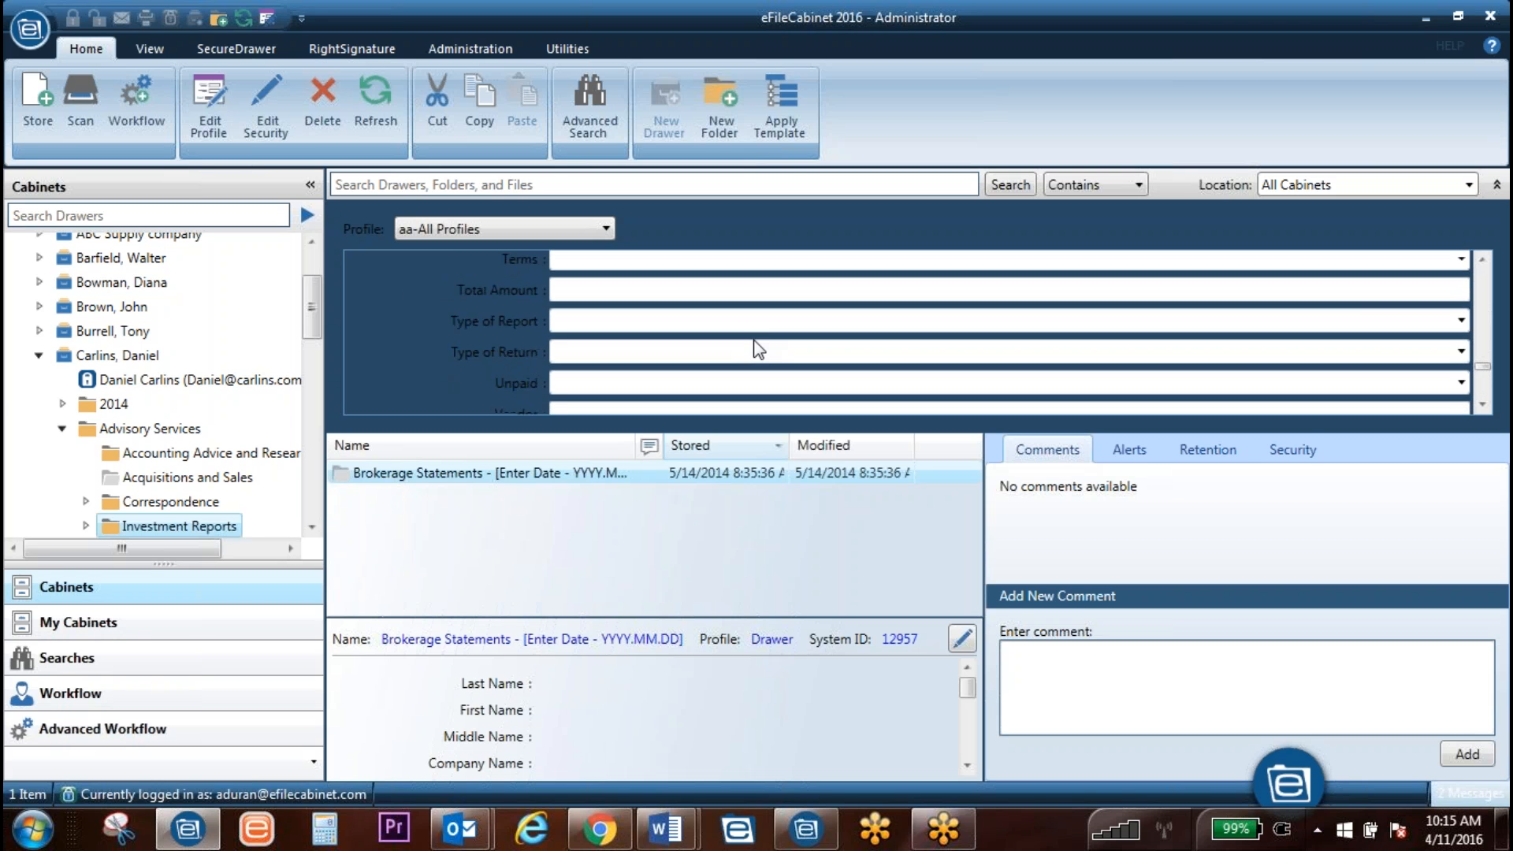
{"action": "scroll", "coordinate": [765, 343], "scroll_direction": "up", "scroll_amount": 10}
{"action": "left_click", "coordinate": [543, 187]}
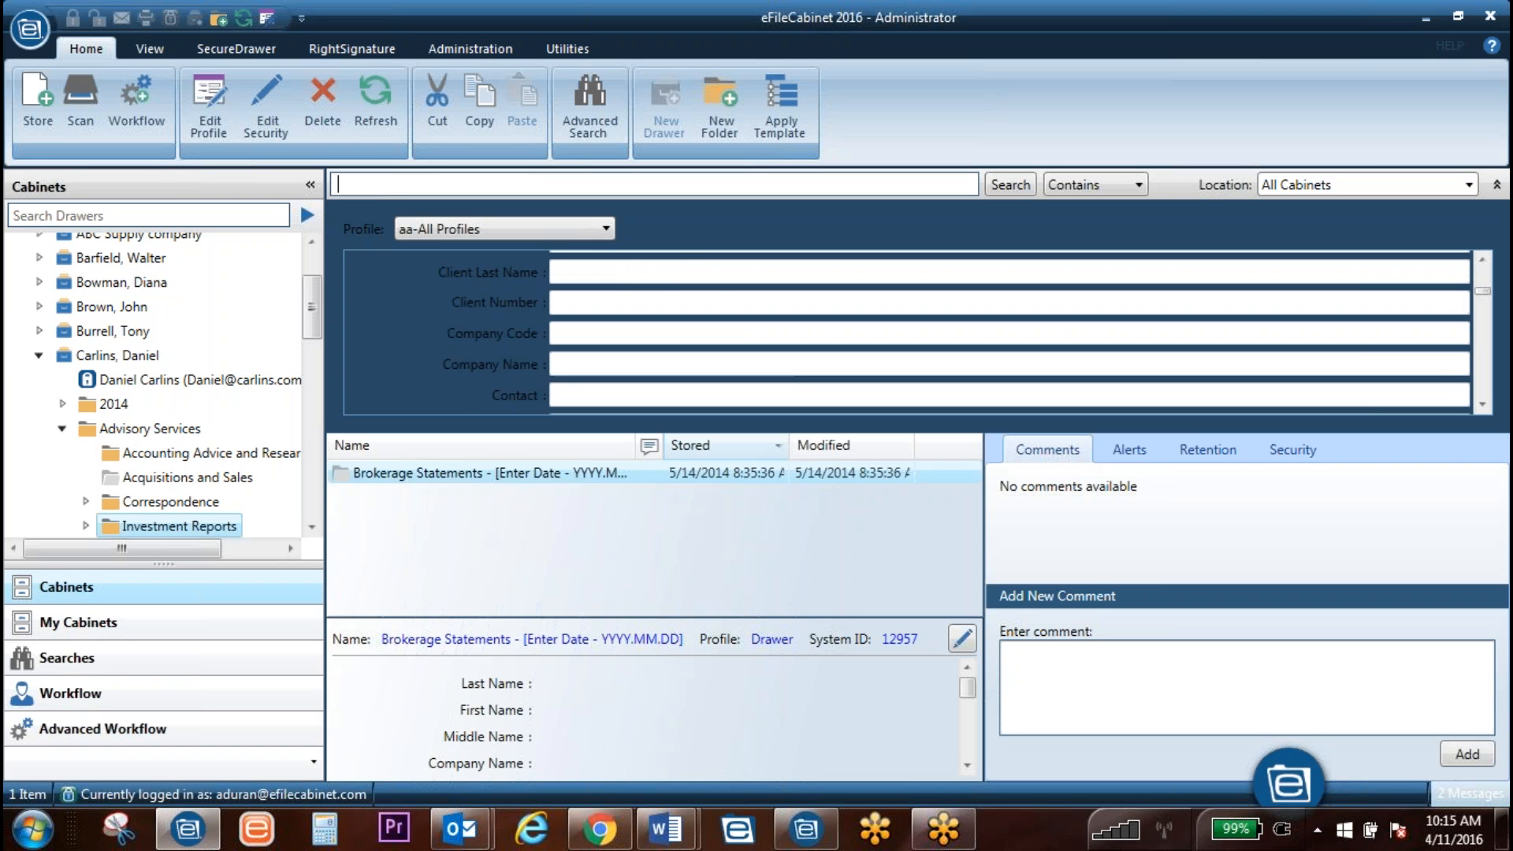
{"action": "scroll", "coordinate": [796, 376], "scroll_direction": "down", "scroll_amount": 6}
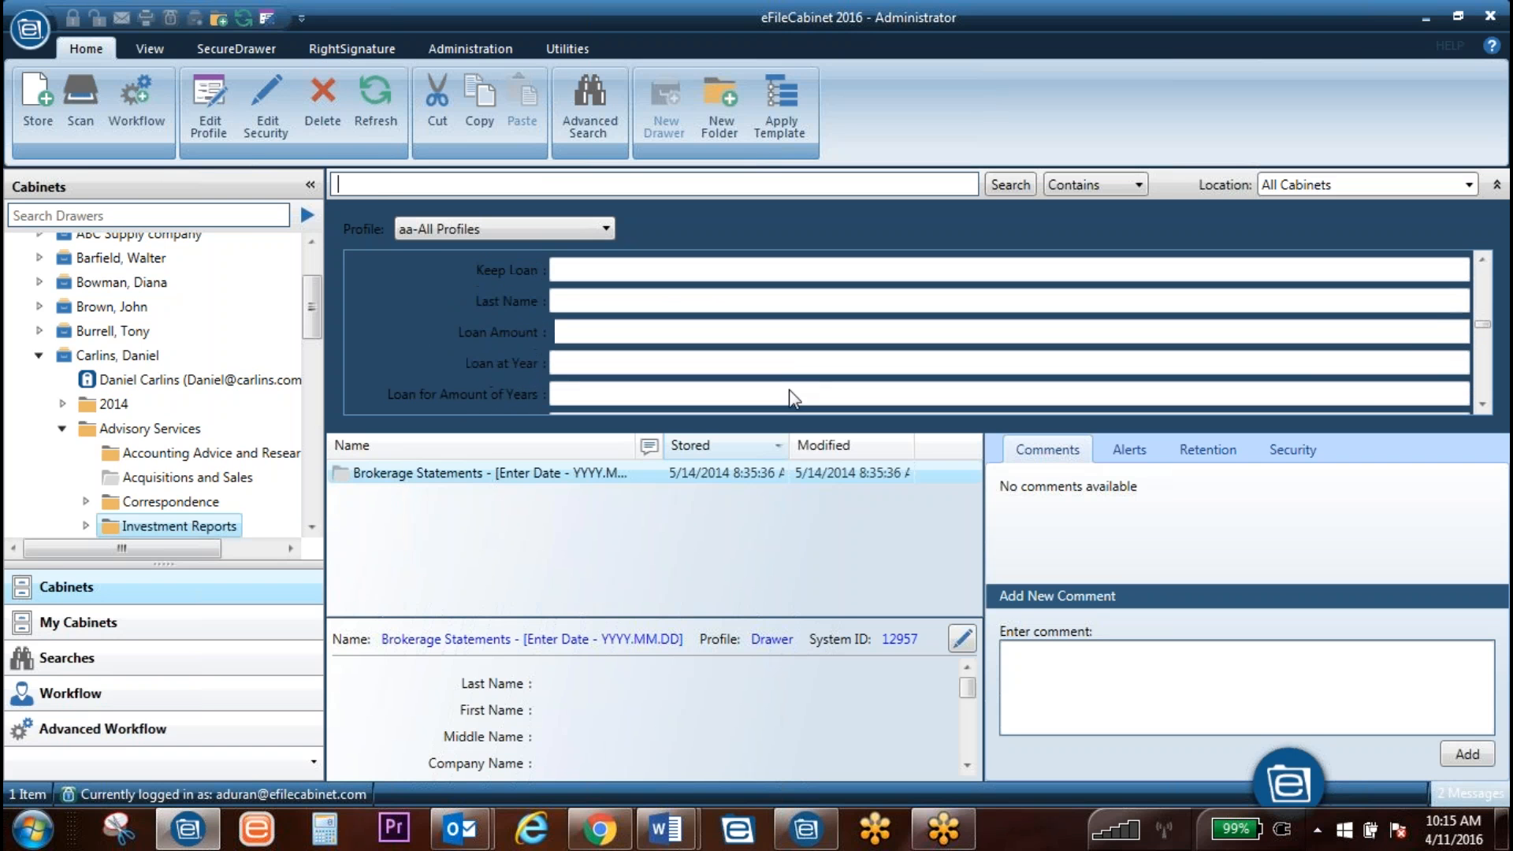
{"action": "scroll", "coordinate": [810, 410], "scroll_direction": "down", "scroll_amount": 3}
{"action": "scroll", "coordinate": [819, 399], "scroll_direction": "down", "scroll_amount": 5}
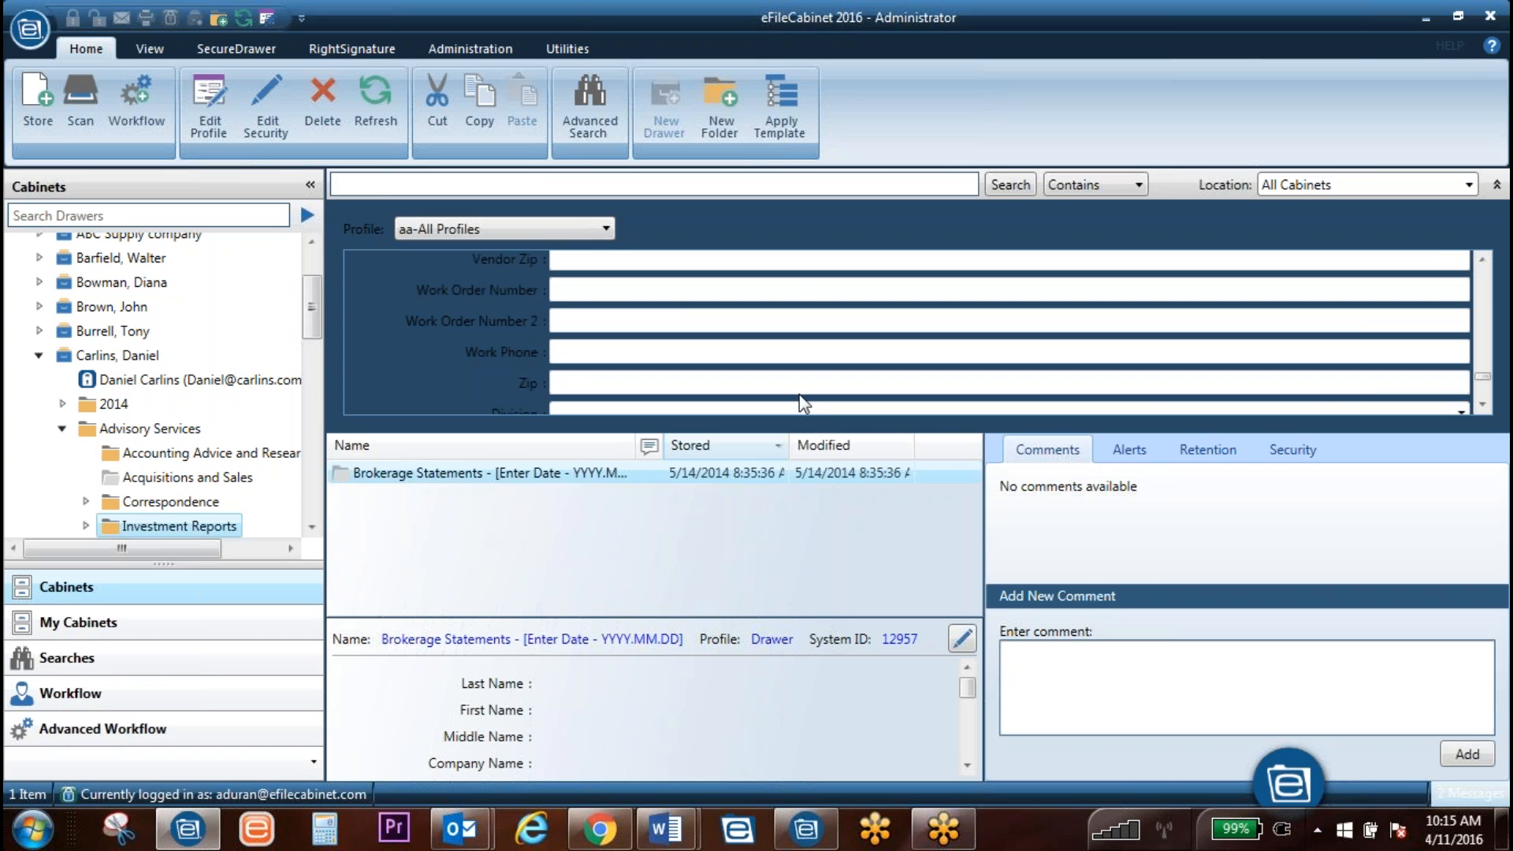
{"action": "left_click", "coordinate": [551, 229]}
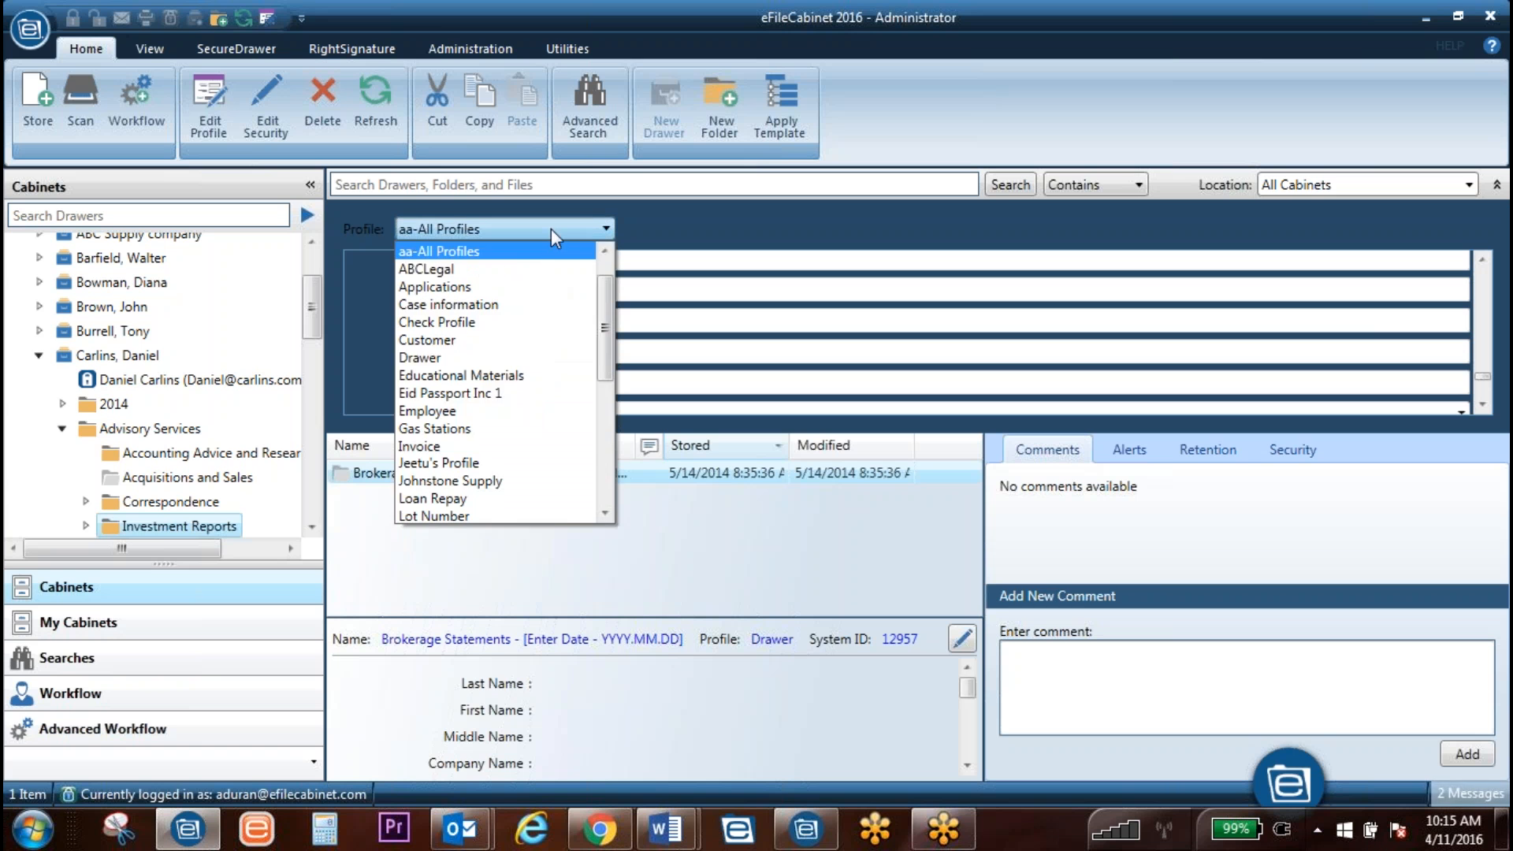
Step: Switch the search profile to Case information, showing Case Number and Case start date fields
{"action": "left_click", "coordinate": [428, 302]}
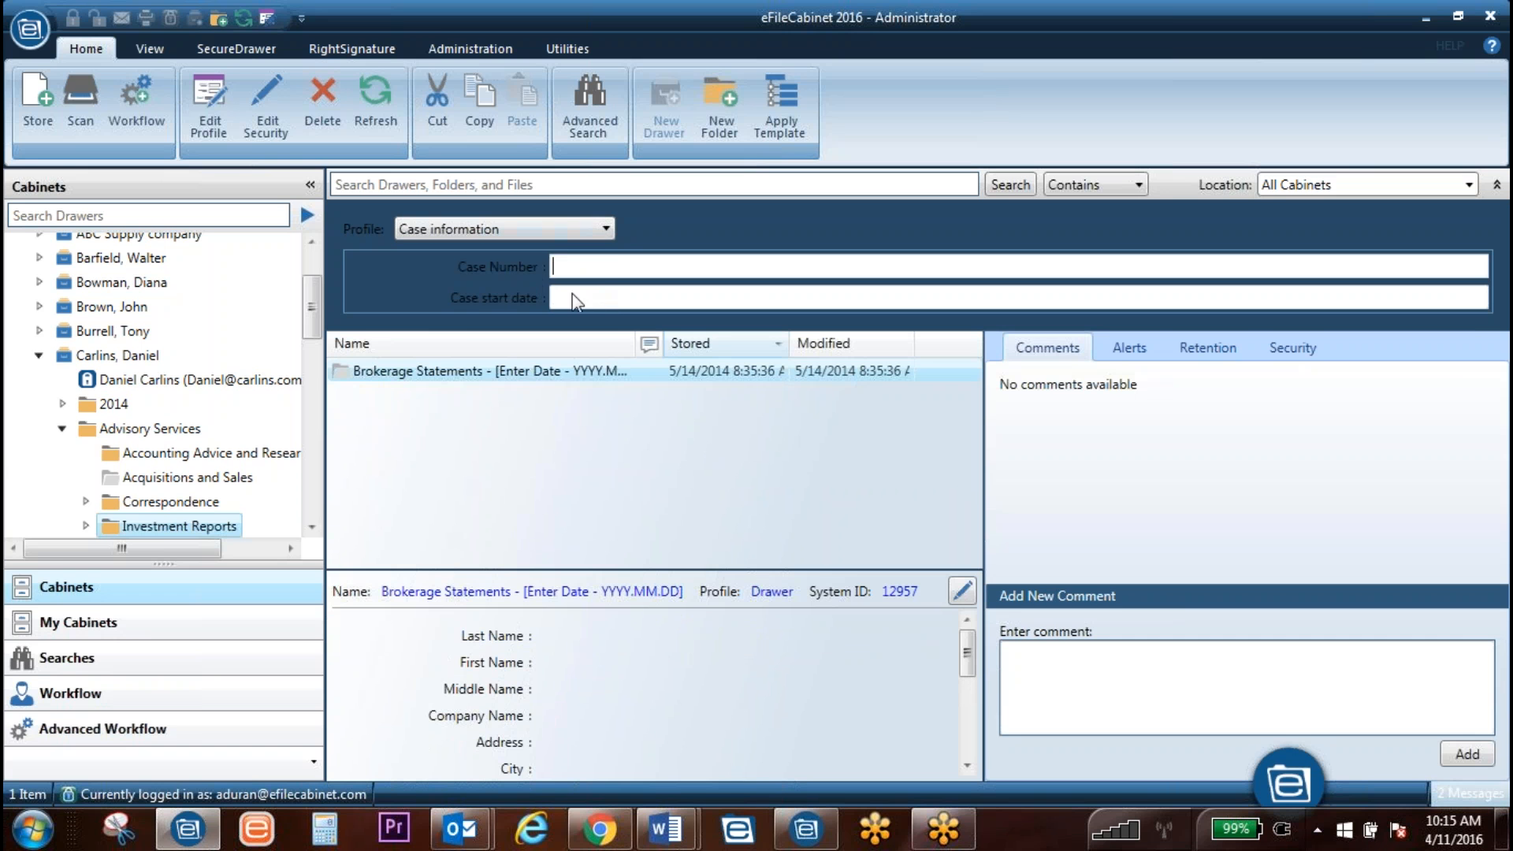
{"action": "left_click", "coordinate": [558, 230]}
{"action": "scroll", "coordinate": [505, 370], "scroll_direction": "up", "scroll_amount": 1}
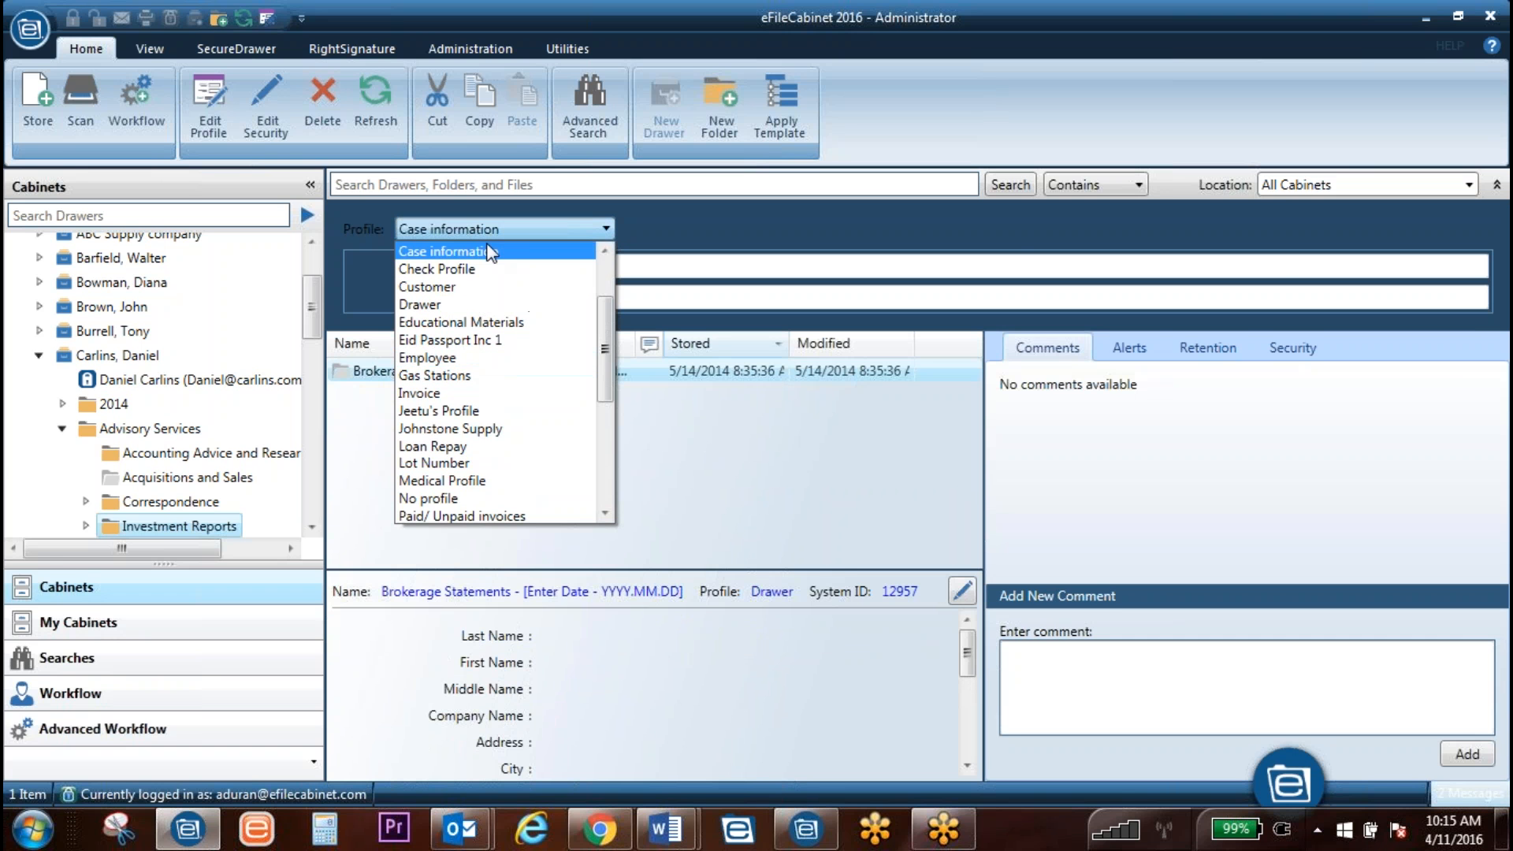
{"action": "left_click", "coordinate": [537, 249]}
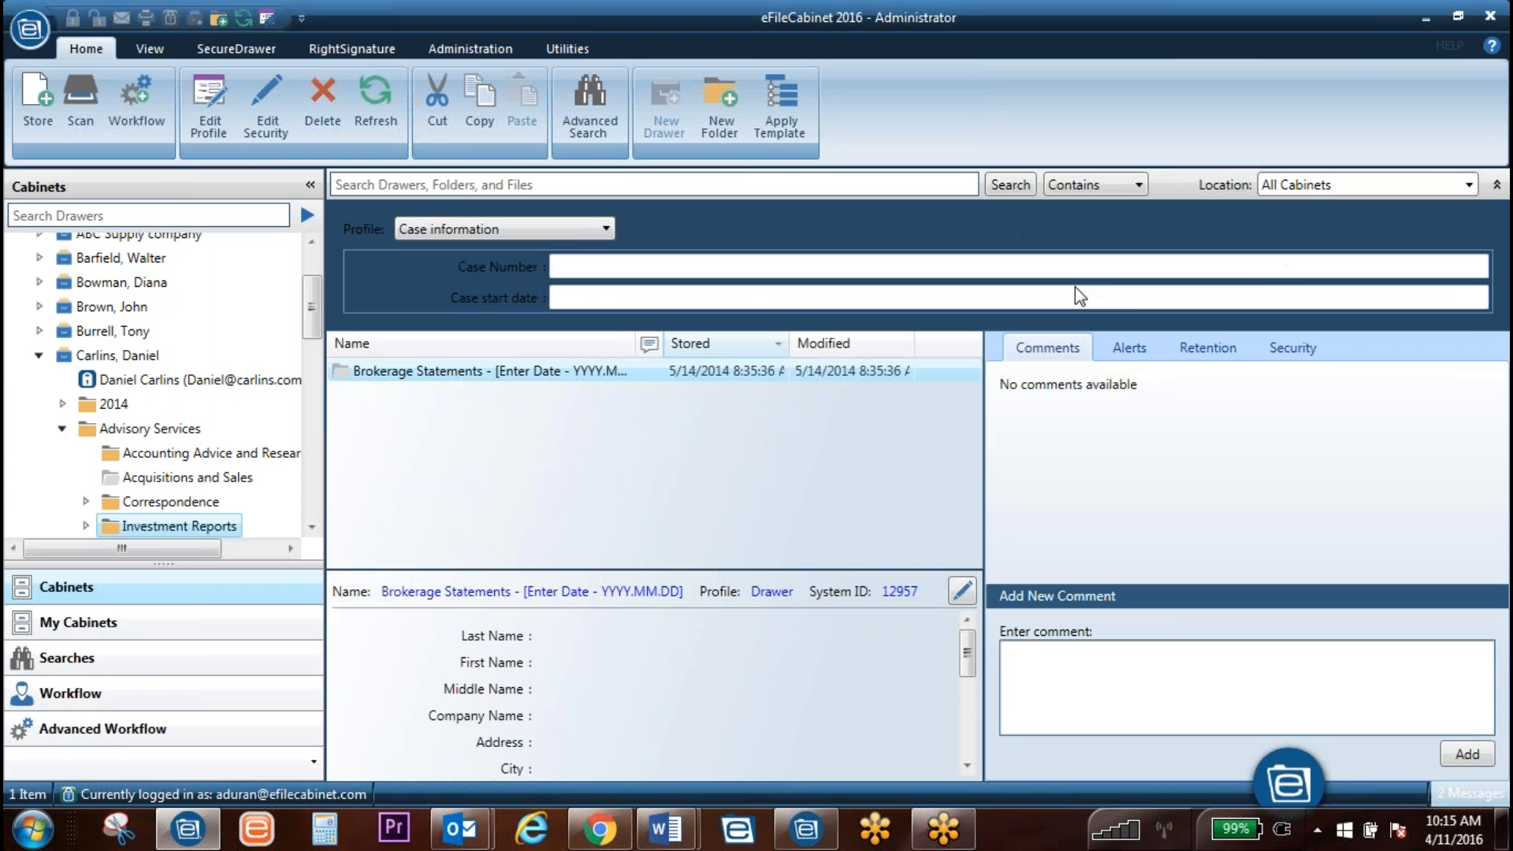
Step: Browse the cabinet Location and Contains matching lists, leaving both unchanged
{"action": "left_click", "coordinate": [1423, 182]}
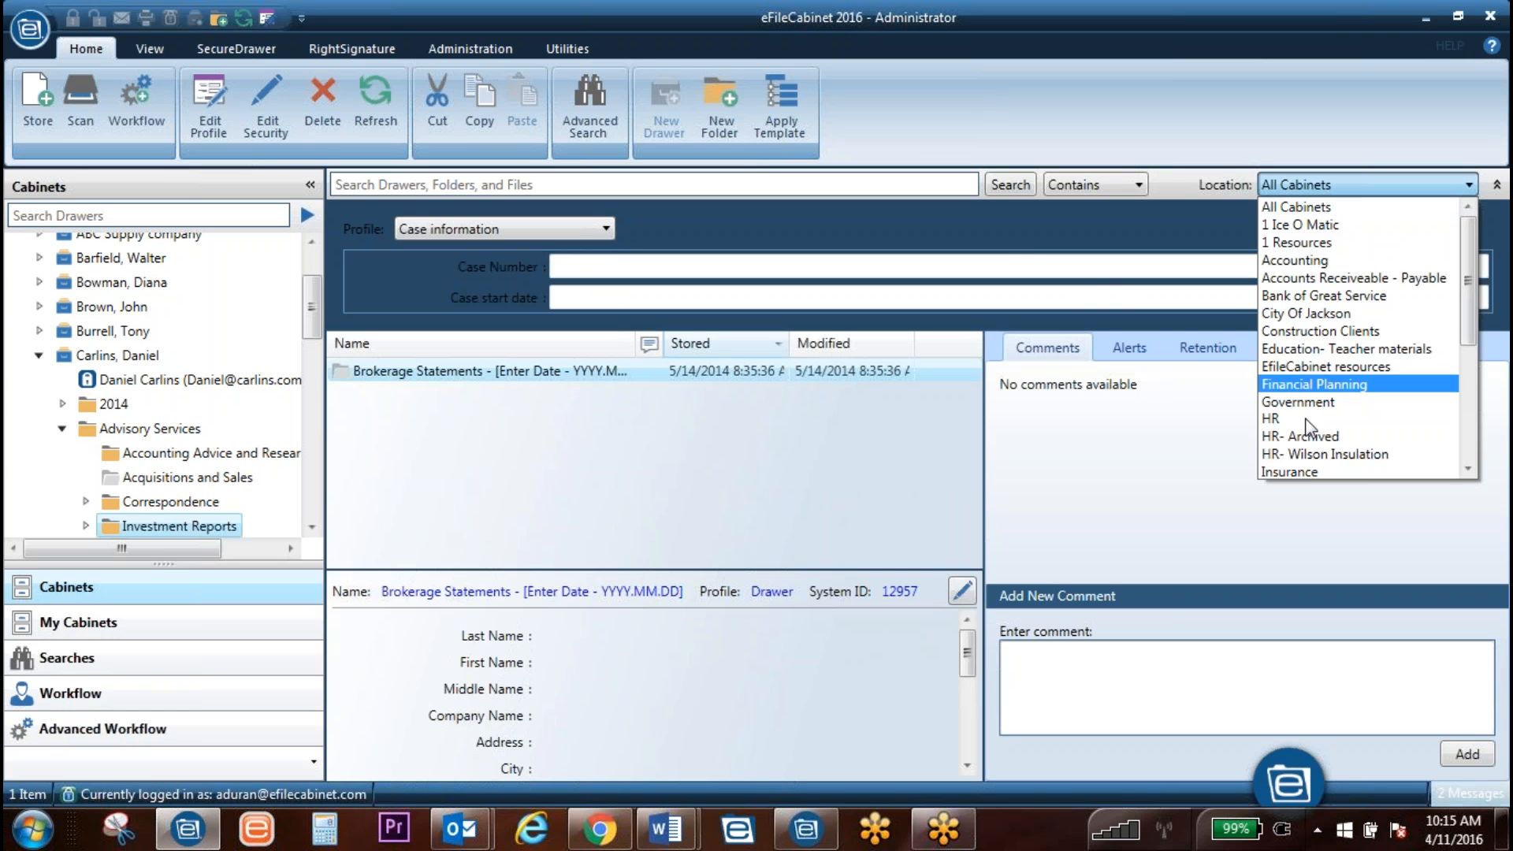
{"action": "scroll", "coordinate": [1339, 442], "scroll_direction": "down", "scroll_amount": 1}
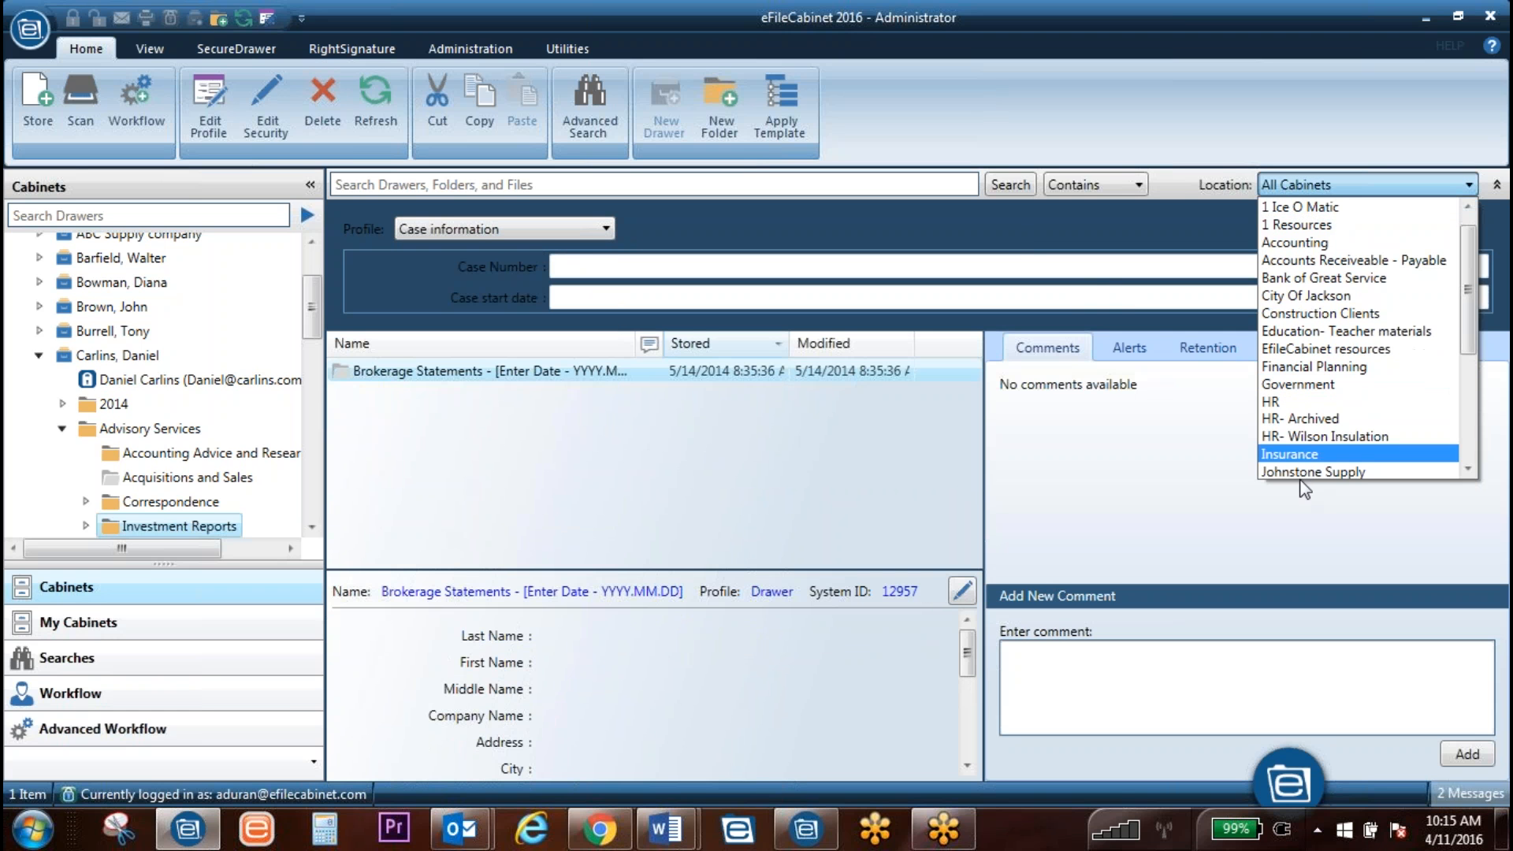
{"action": "left_click", "coordinate": [1157, 188]}
{"action": "left_click", "coordinate": [1119, 184]}
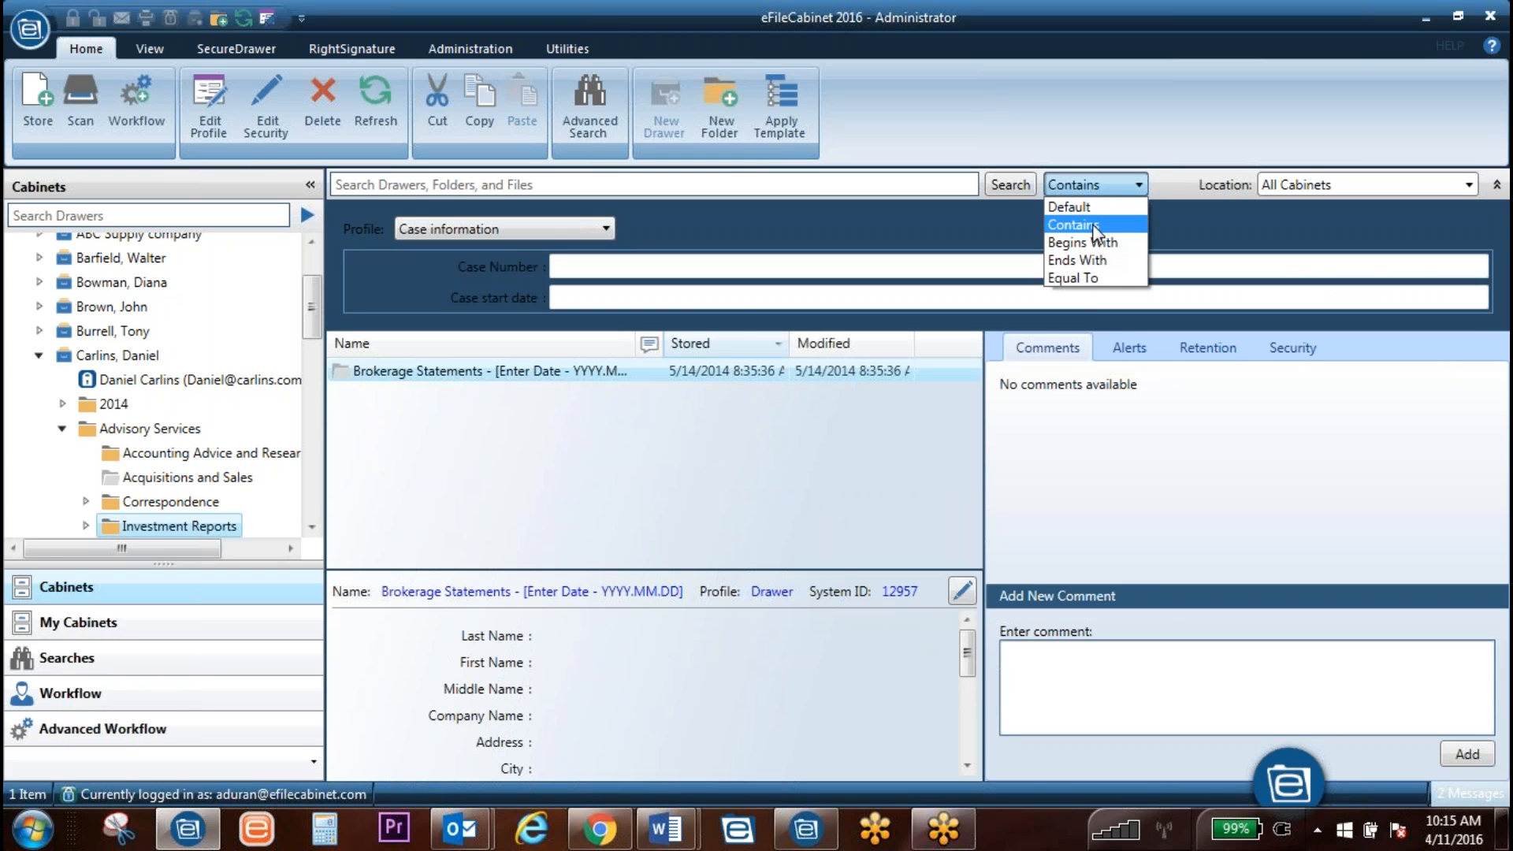
{"action": "left_click", "coordinate": [1092, 225]}
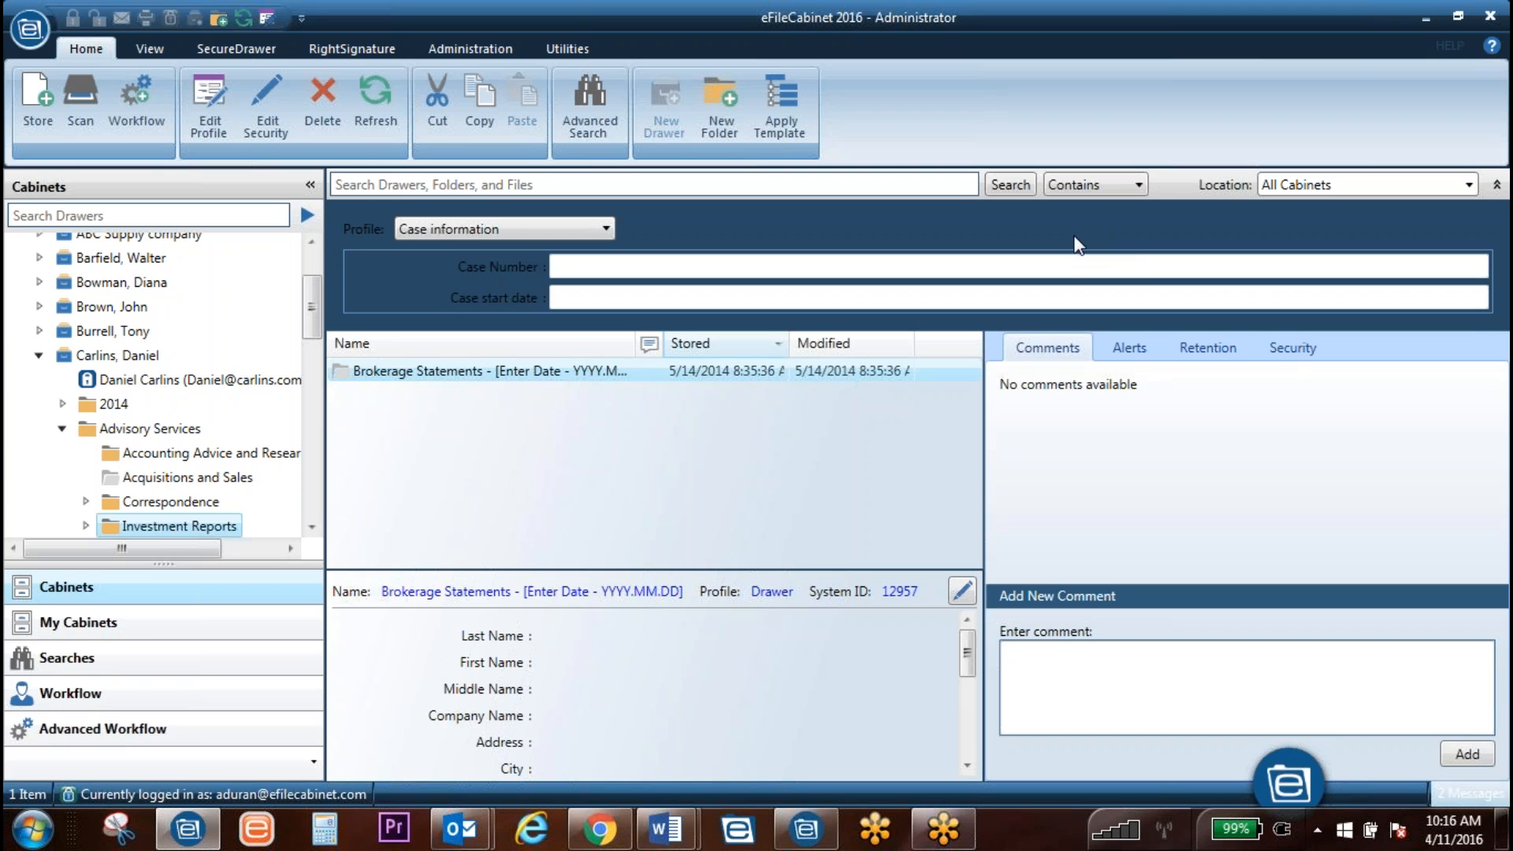
Step: Try aa-All Profiles, then set the search profile to Educational Materials
{"action": "left_click", "coordinate": [1498, 185]}
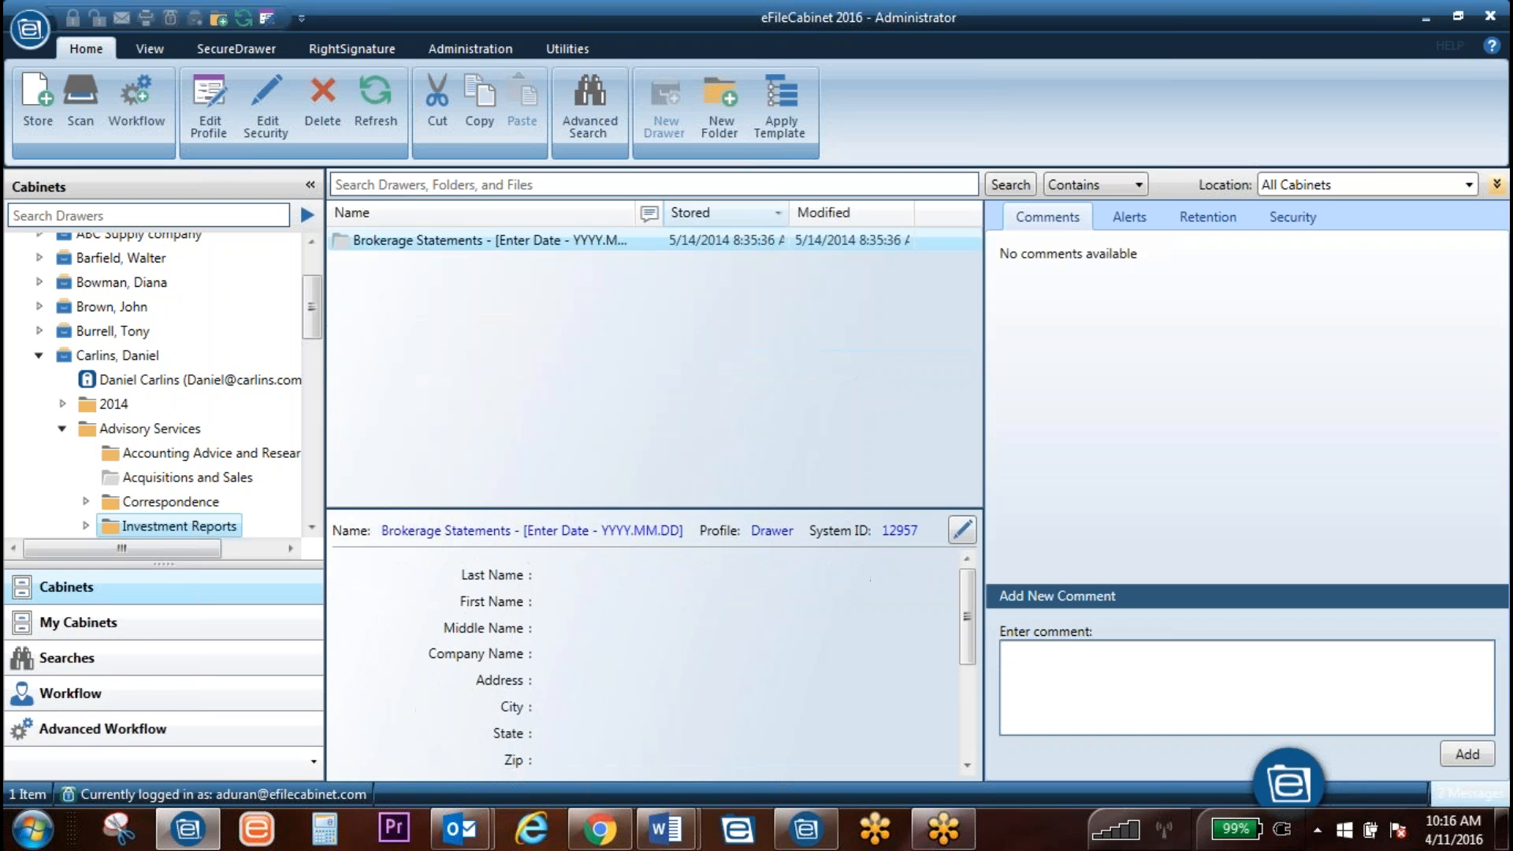
{"action": "left_click", "coordinate": [1498, 185]}
{"action": "left_click", "coordinate": [508, 230]}
{"action": "scroll", "coordinate": [458, 283], "scroll_direction": "up", "scroll_amount": 2}
{"action": "left_click", "coordinate": [449, 286]}
{"action": "scroll", "coordinate": [709, 297], "scroll_direction": "down", "scroll_amount": 5}
{"action": "scroll", "coordinate": [725, 352], "scroll_direction": "down", "scroll_amount": 6}
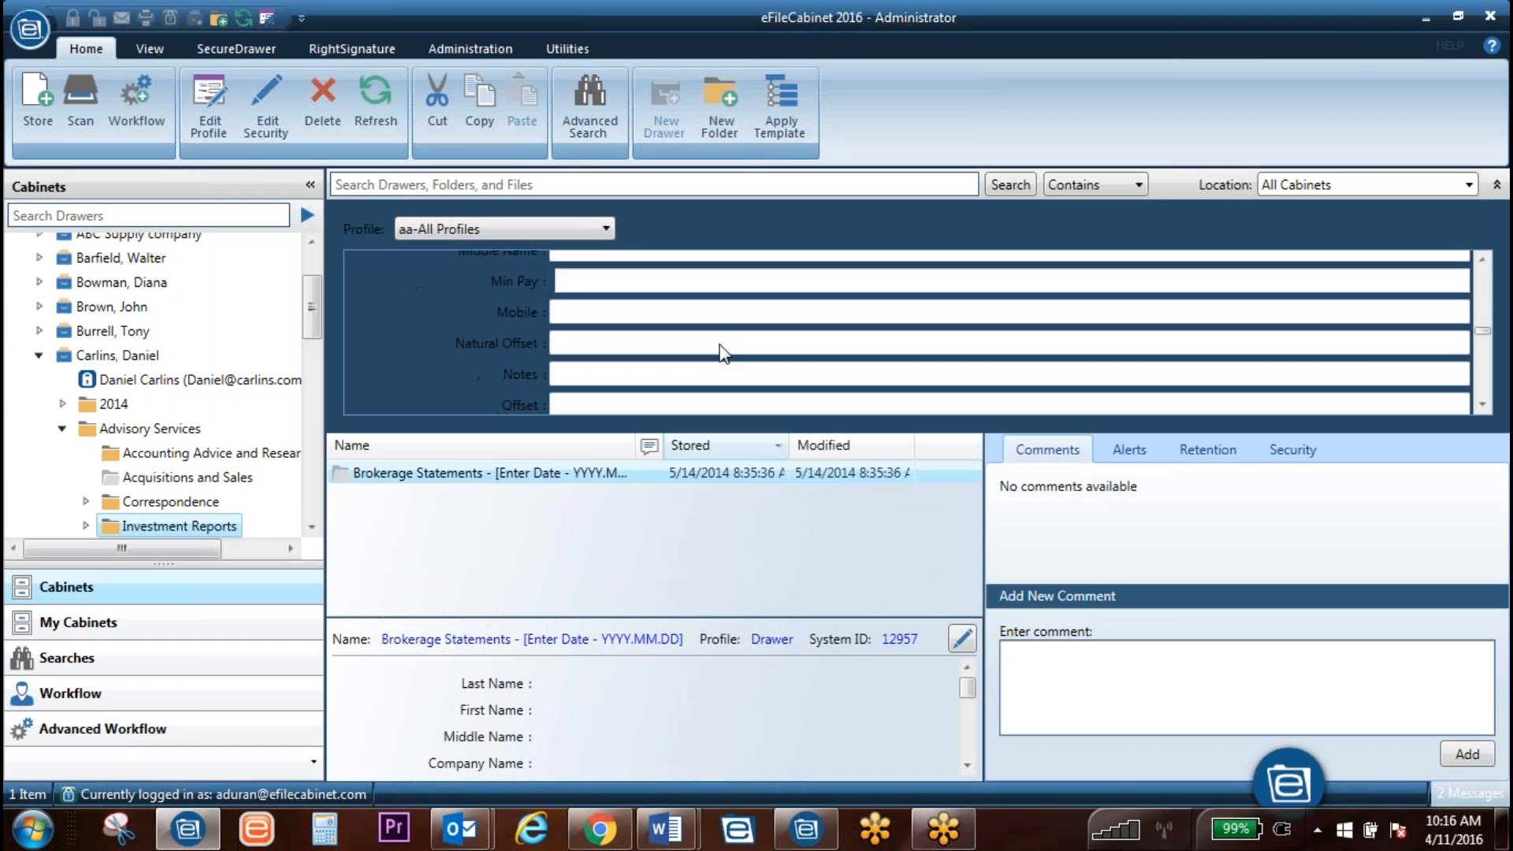
{"action": "scroll", "coordinate": [724, 354], "scroll_direction": "down", "scroll_amount": 3}
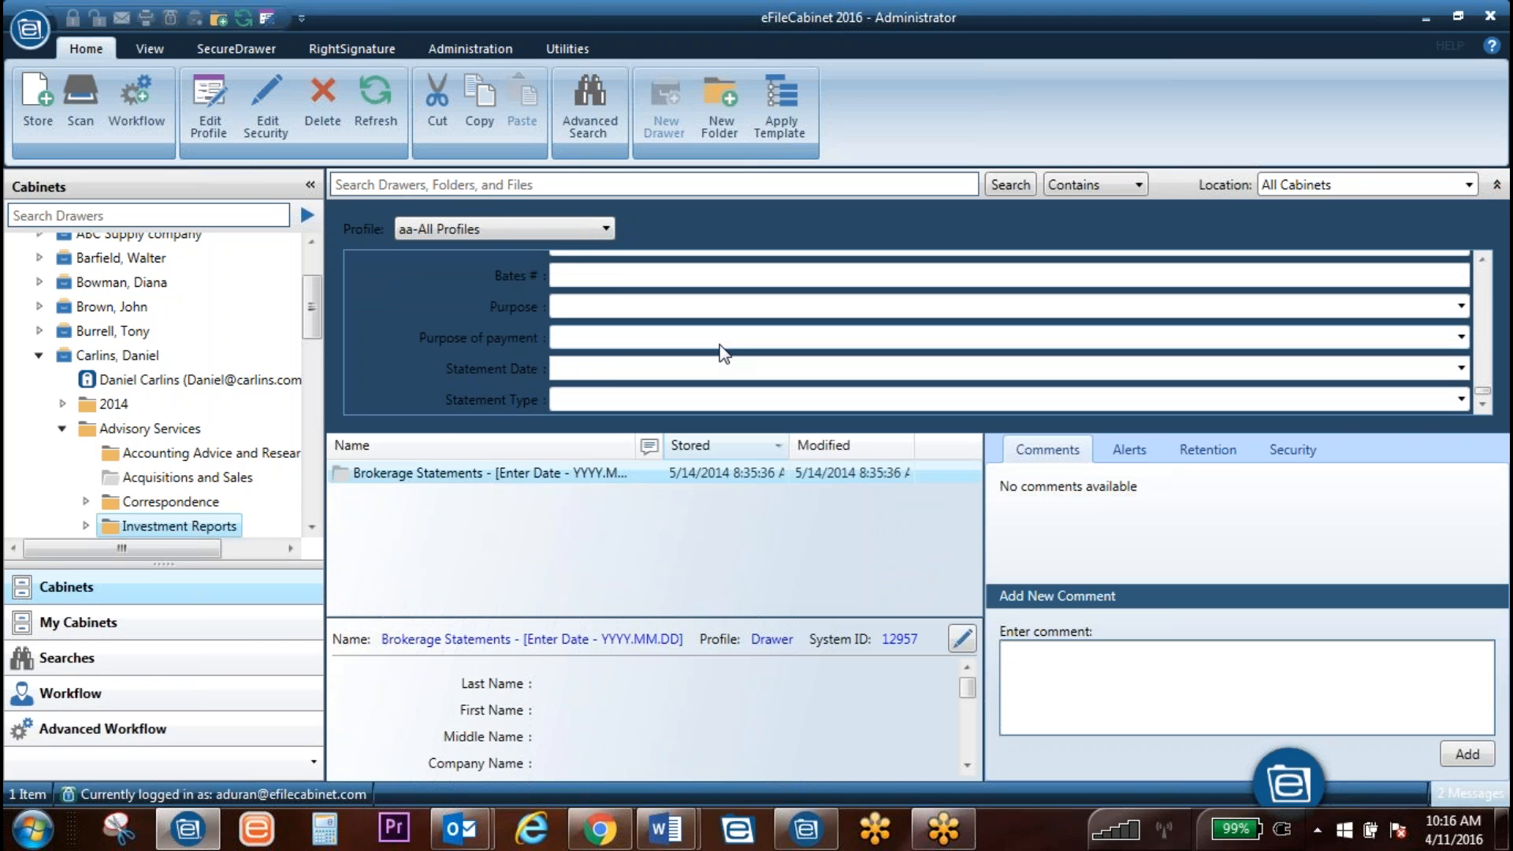
{"action": "left_click", "coordinate": [452, 233]}
{"action": "left_click", "coordinate": [452, 233]}
{"action": "left_click", "coordinate": [429, 186]}
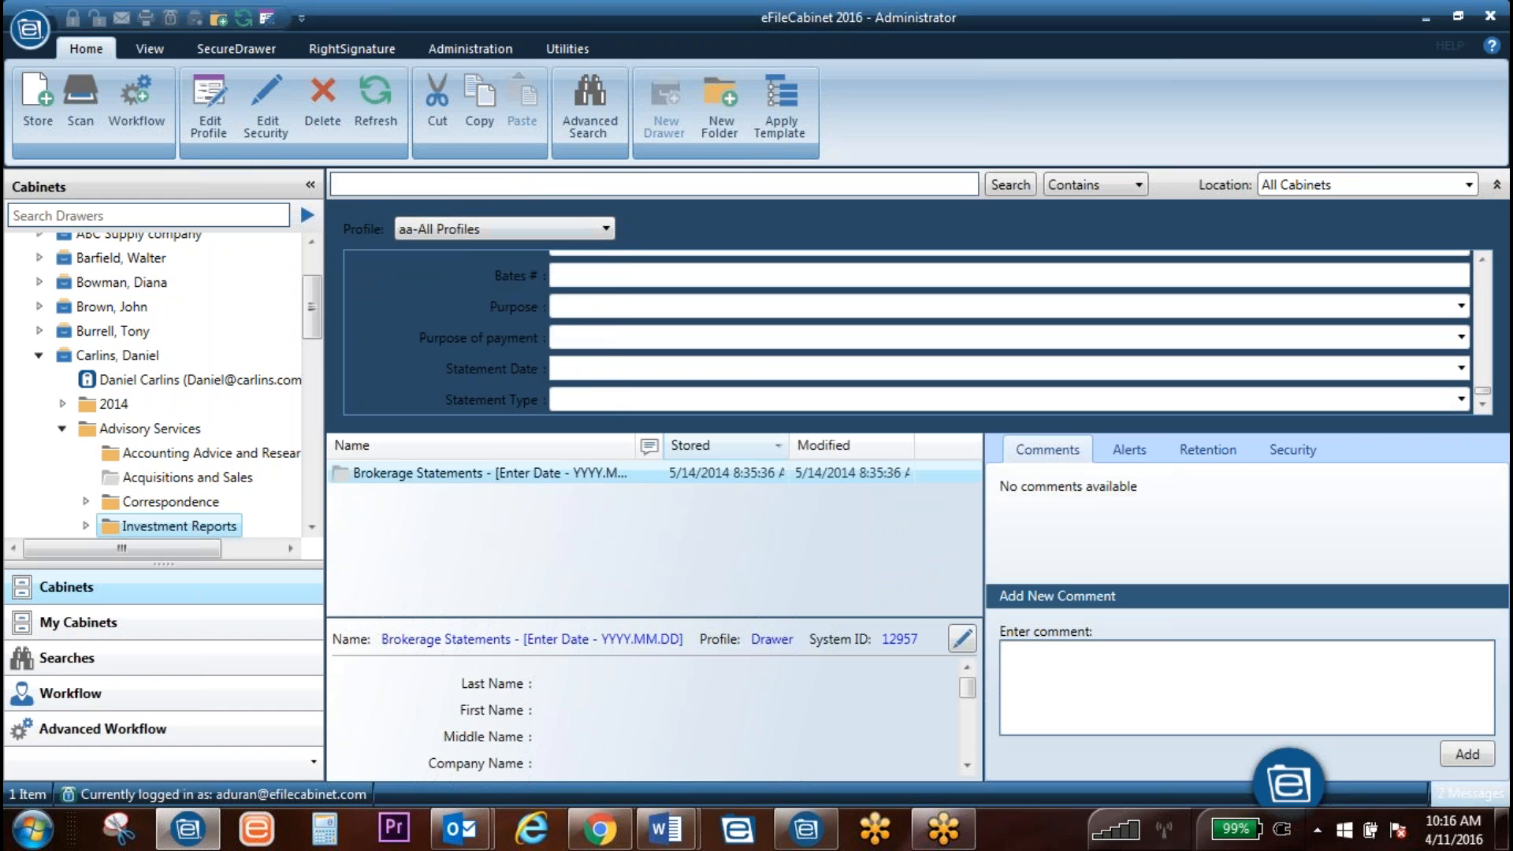
{"action": "left_click", "coordinate": [574, 229]}
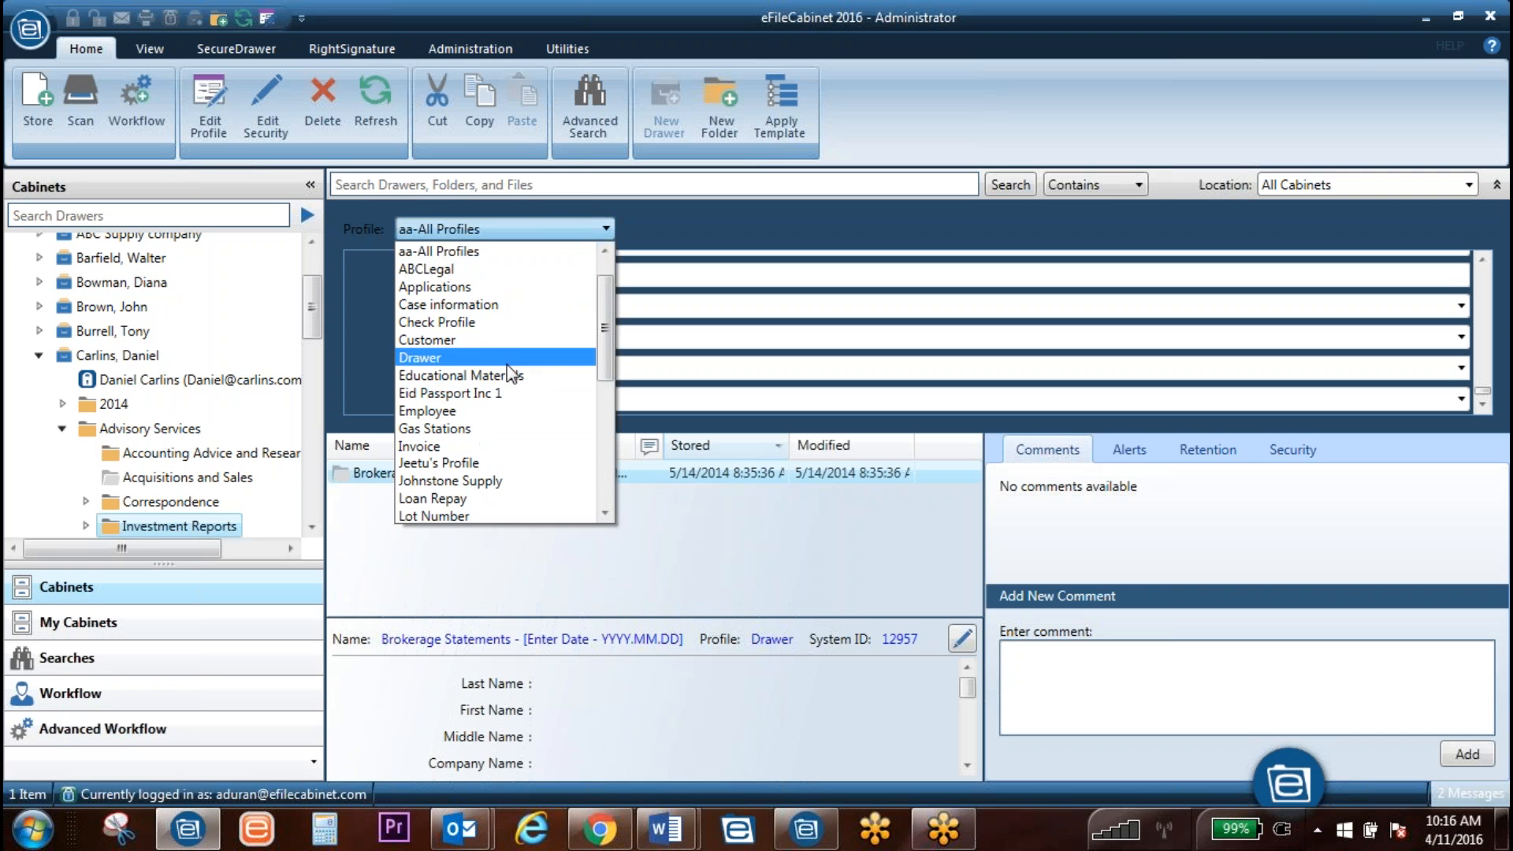
{"action": "left_click", "coordinate": [499, 377]}
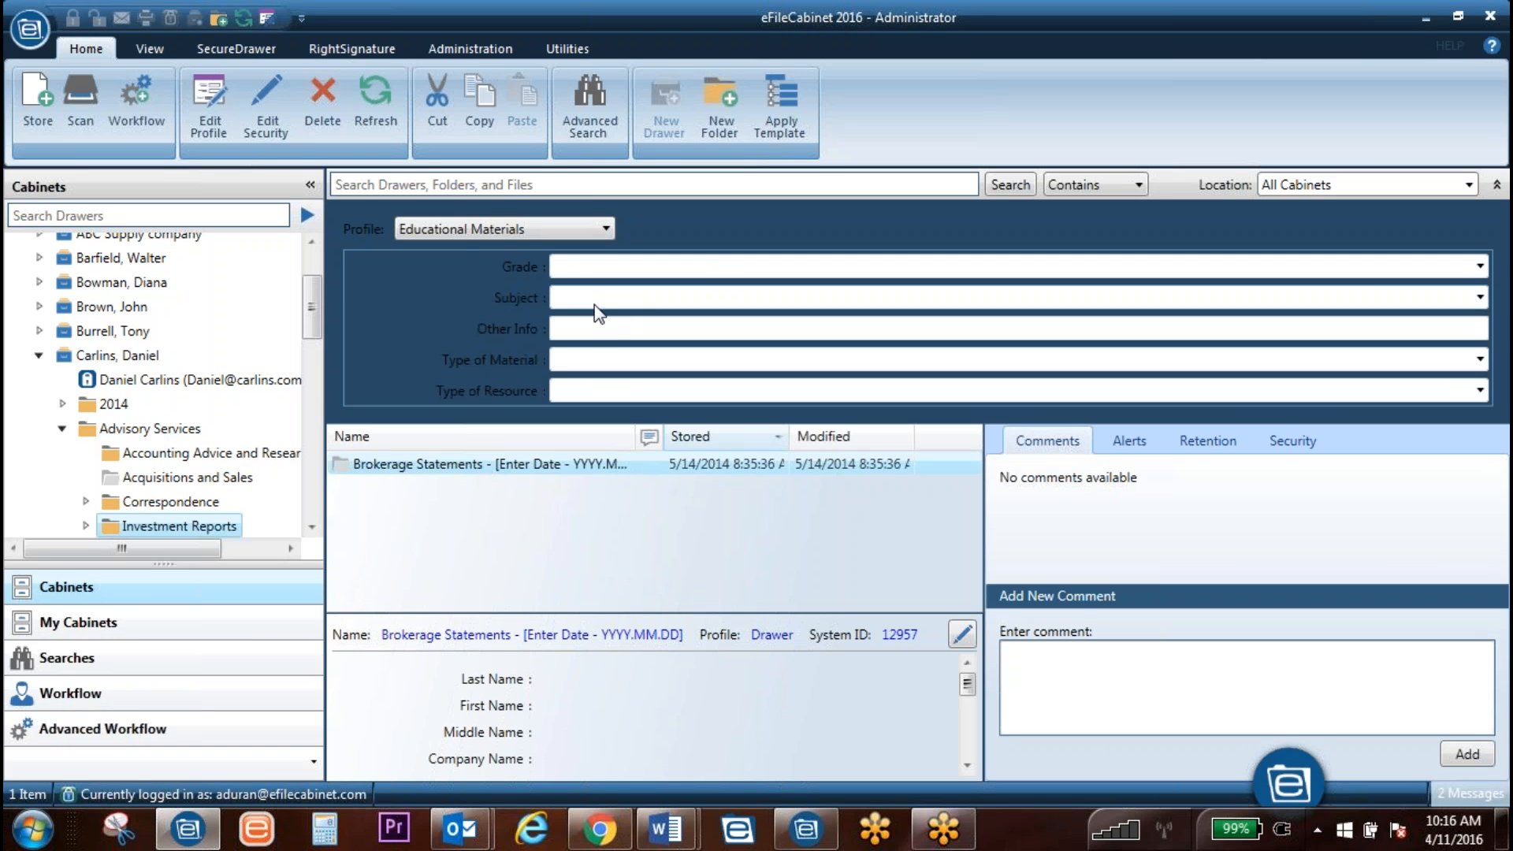
Step: Switch the eFileCabinet window to the white light theme from the View options
{"action": "left_click", "coordinate": [574, 50]}
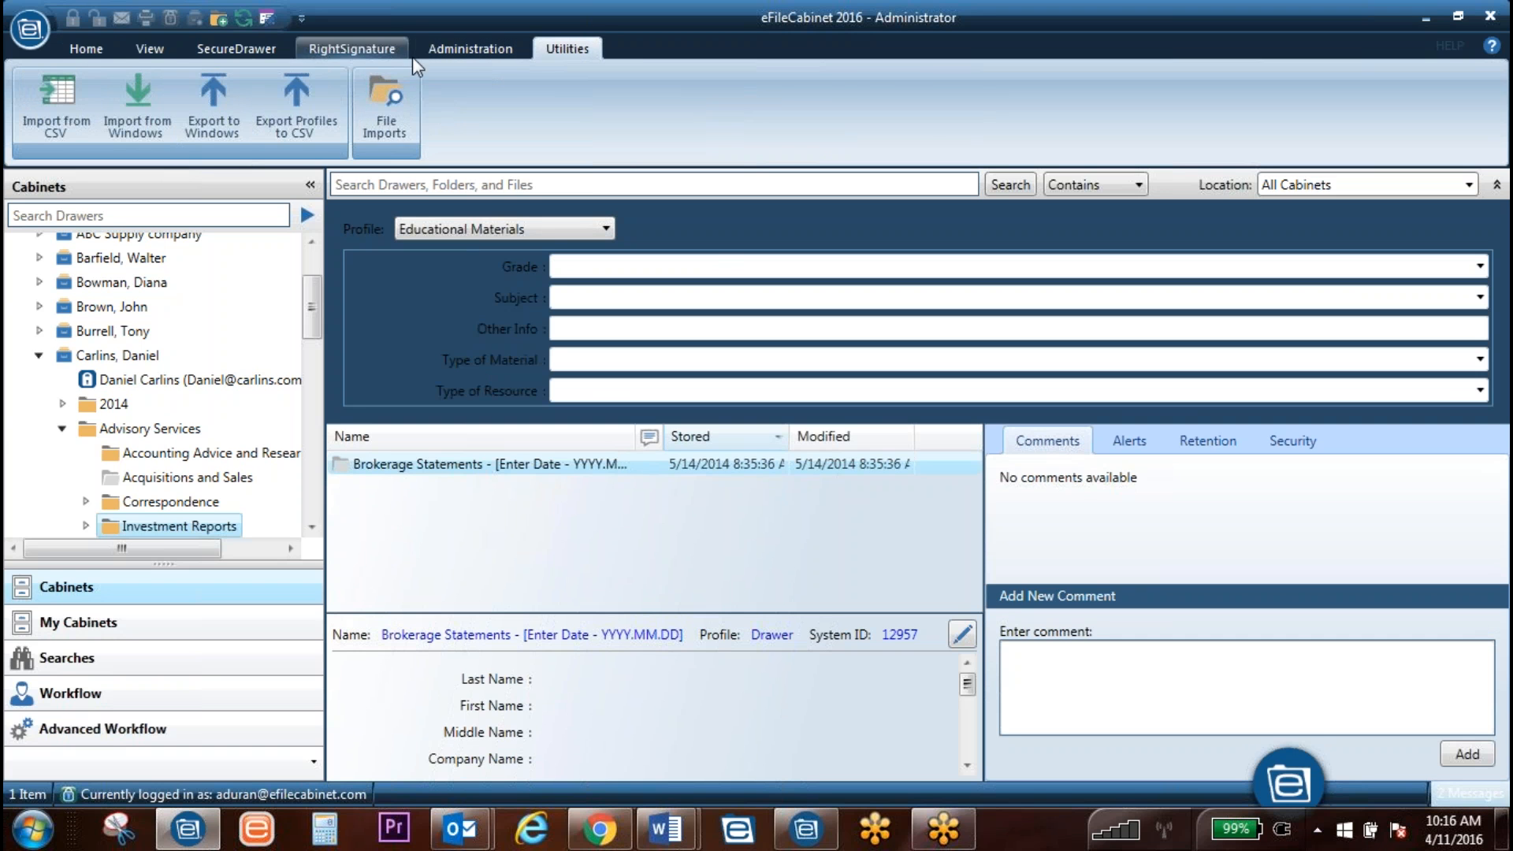
{"action": "left_click", "coordinate": [150, 49]}
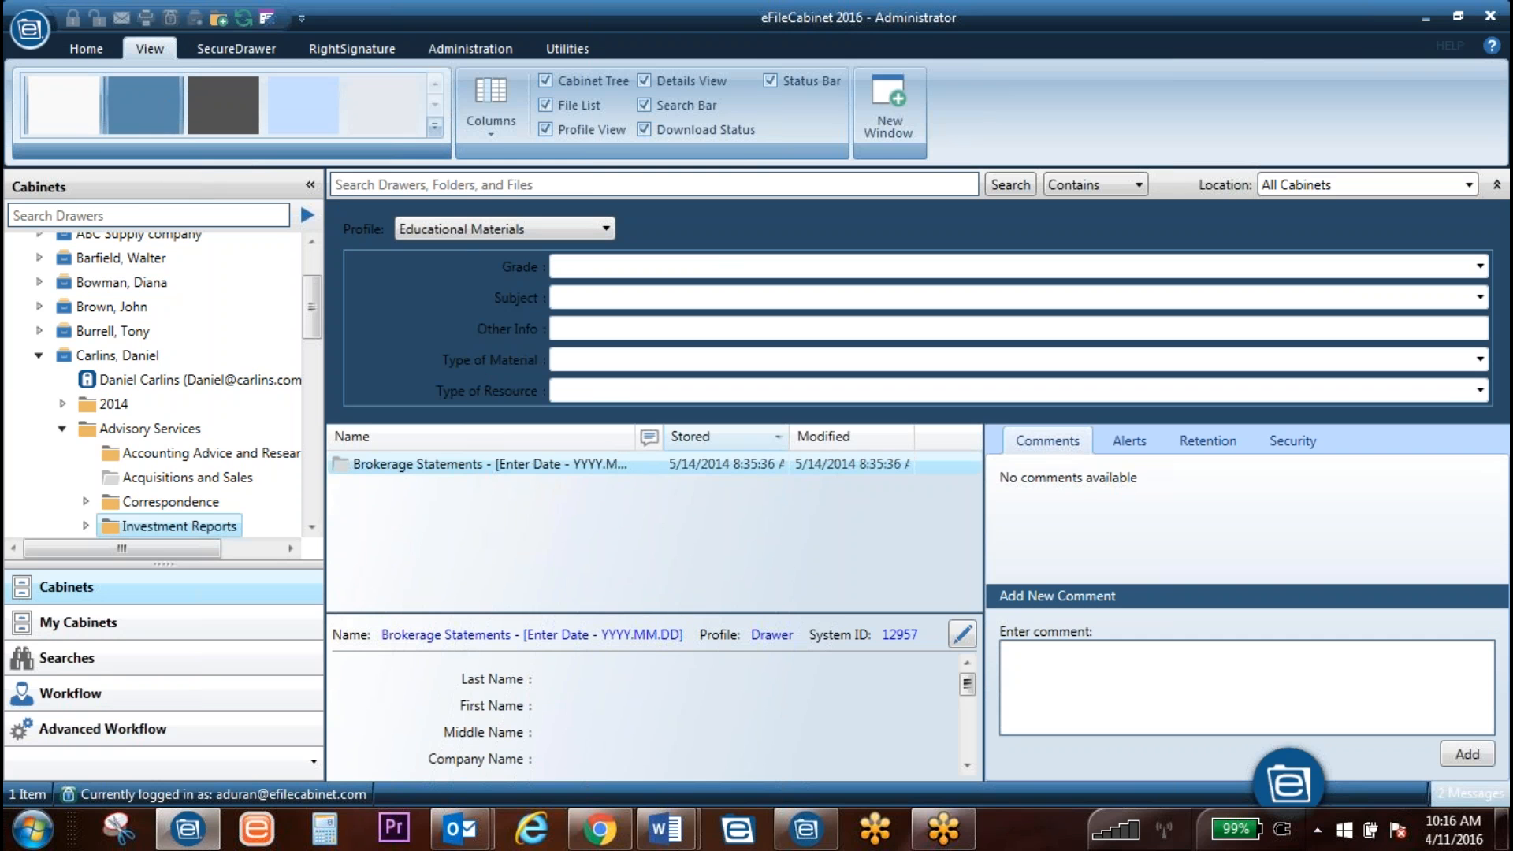
{"action": "left_click", "coordinate": [159, 108]}
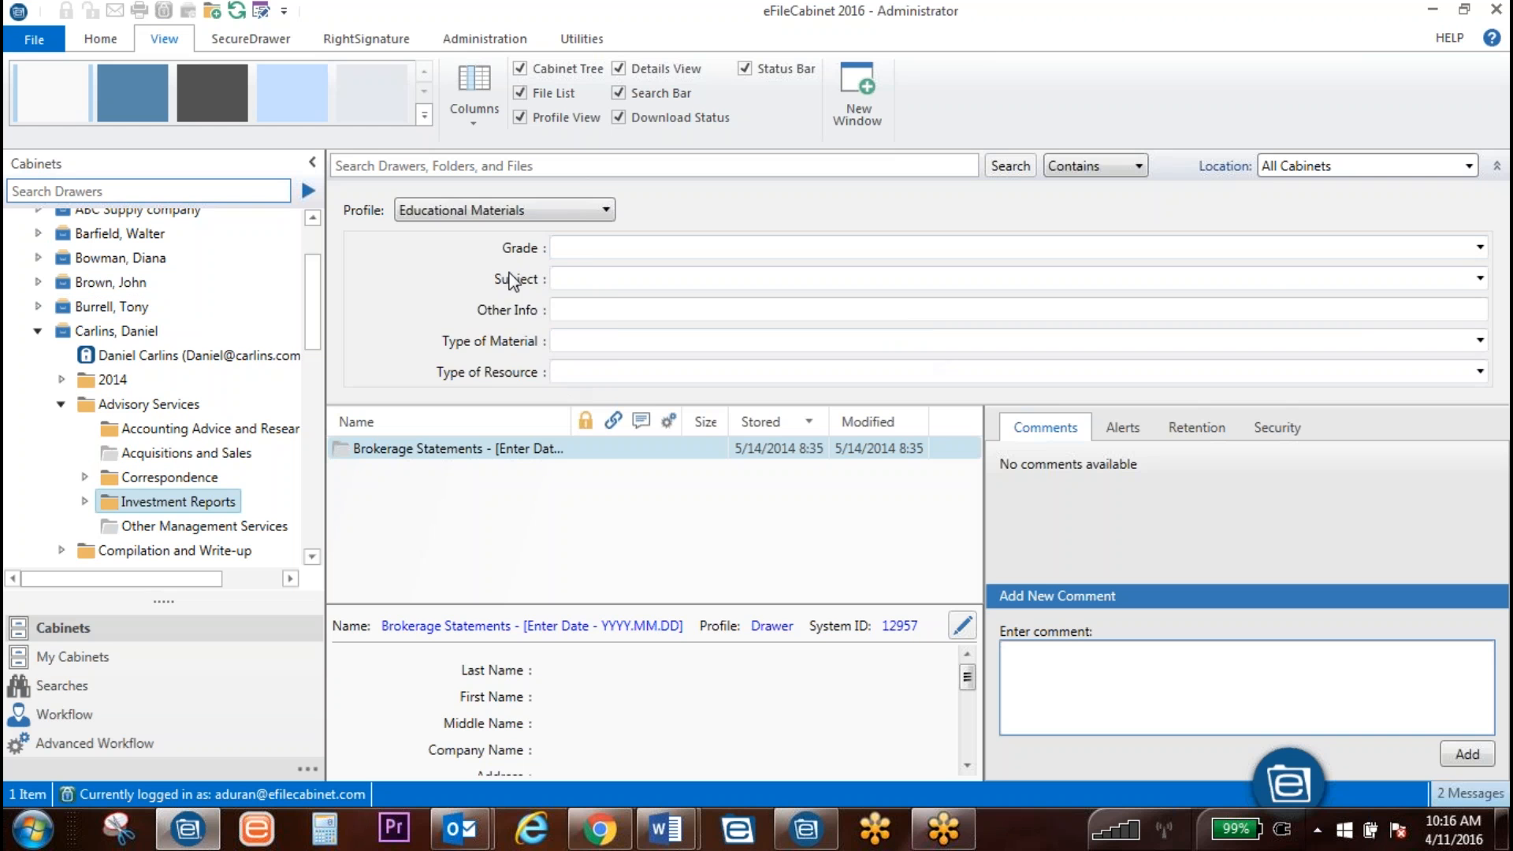
Step: Try Medical Profile and check its Last Name, First Name and Date of Birth fields
{"action": "left_click", "coordinate": [534, 211]}
{"action": "left_click", "coordinate": [467, 391]}
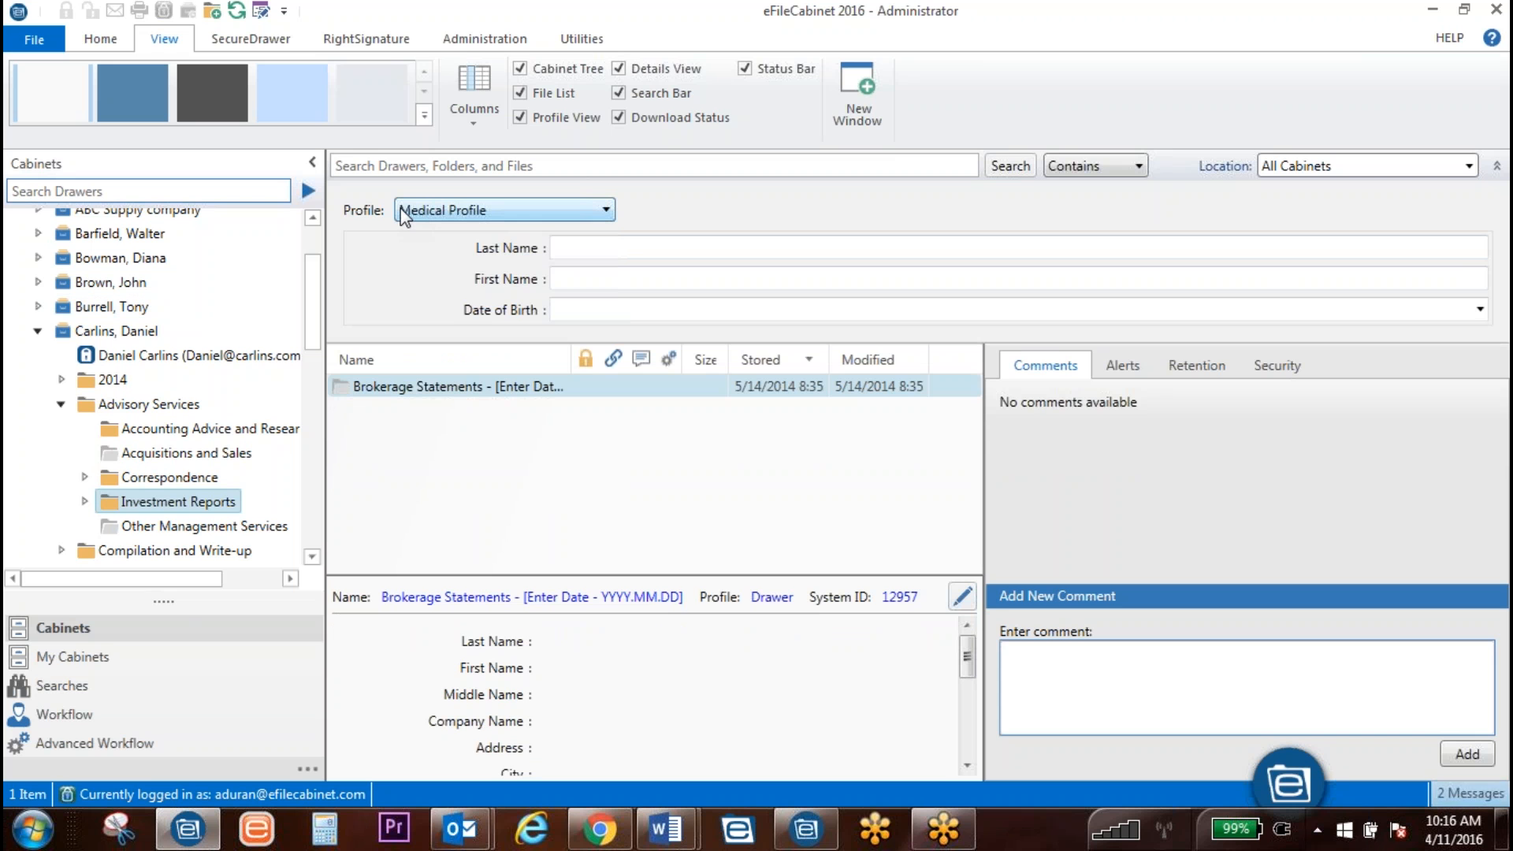
{"action": "left_click", "coordinate": [518, 210]}
{"action": "left_click", "coordinate": [518, 211]}
{"action": "left_click", "coordinate": [584, 251]}
{"action": "left_click", "coordinate": [587, 279]}
{"action": "left_click", "coordinate": [596, 313]}
{"action": "left_click", "coordinate": [749, 304]}
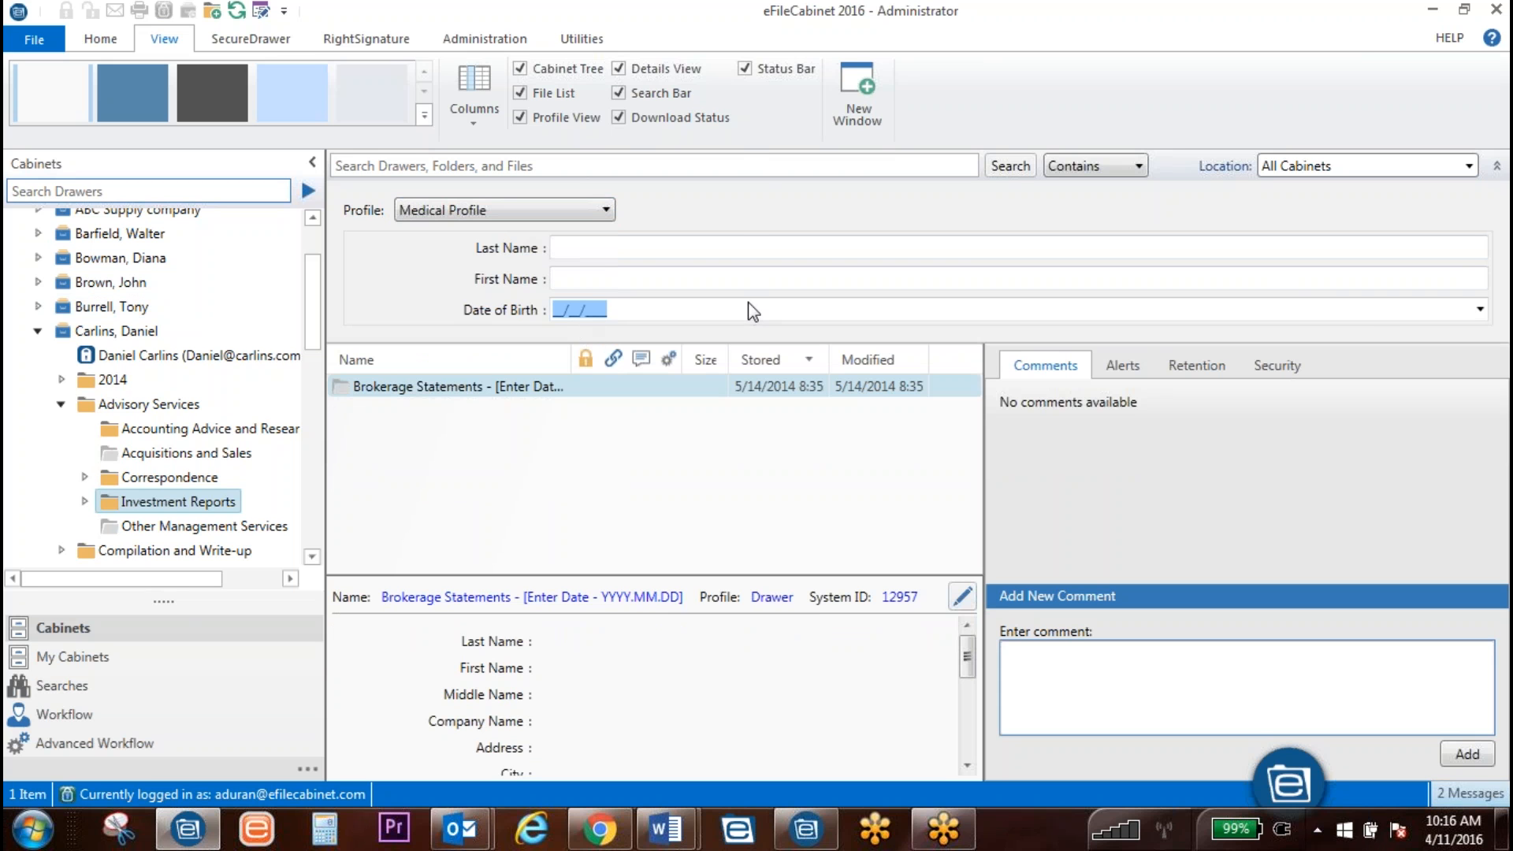
Step: Try Rental Property Bank Profile, then settle on the SecureDrawer profile
{"action": "left_click", "coordinate": [489, 210]}
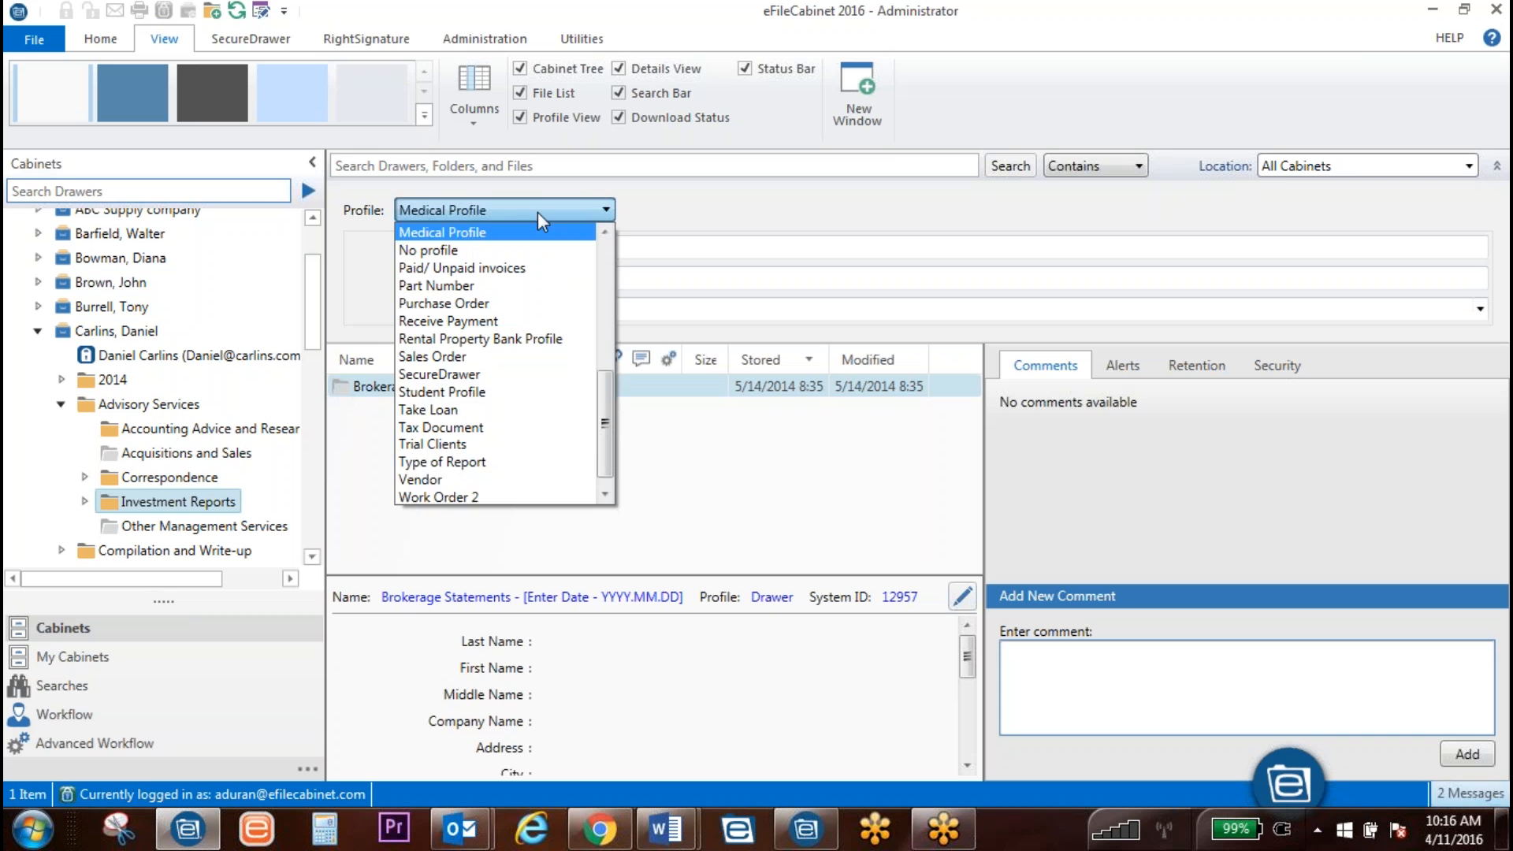
{"action": "left_click", "coordinate": [458, 338]}
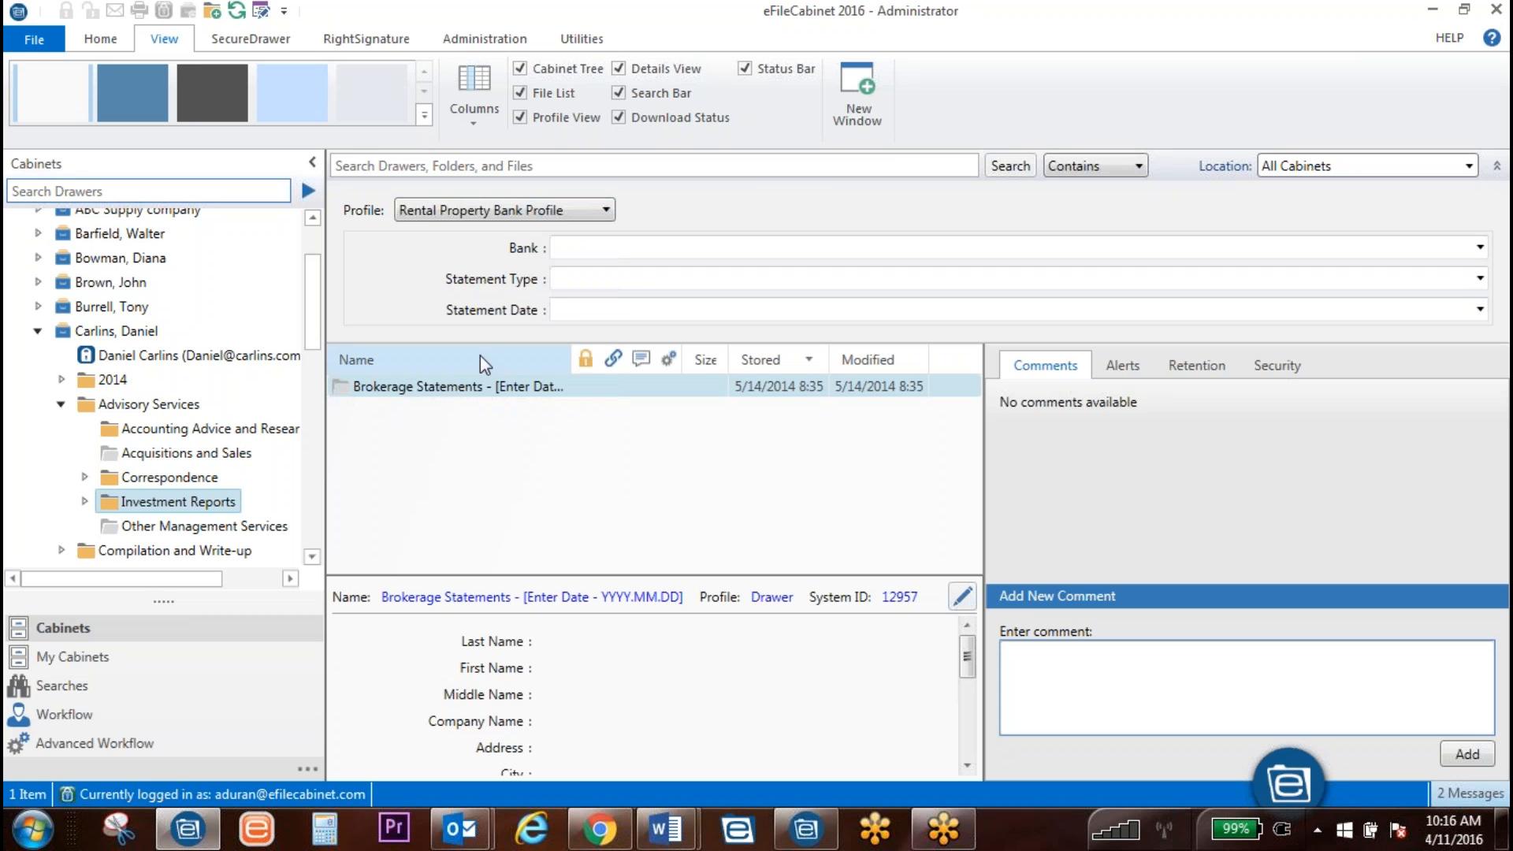
{"action": "left_click", "coordinate": [516, 211]}
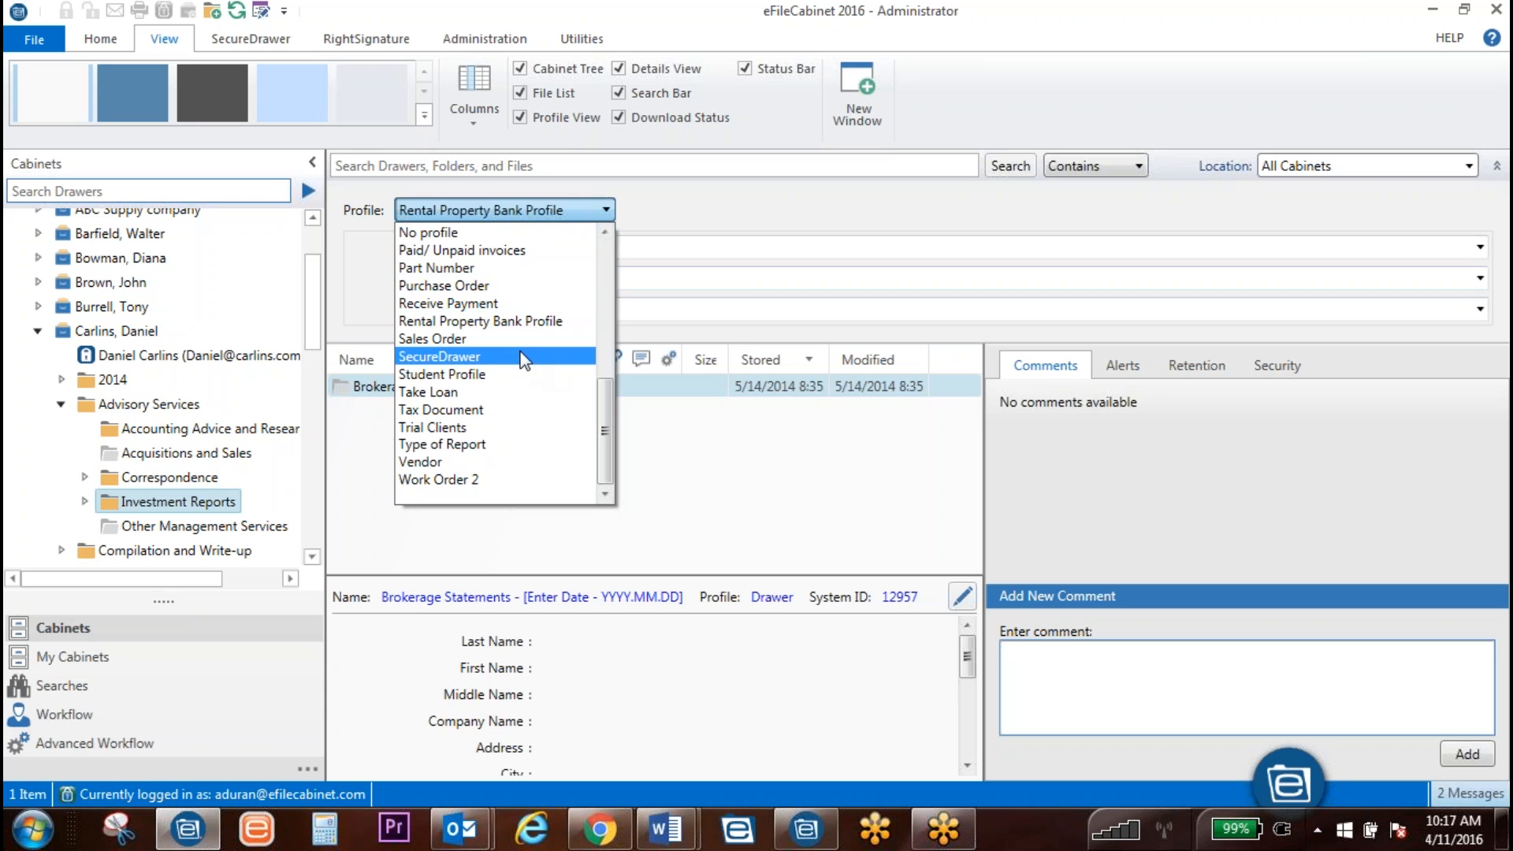
{"action": "left_click", "coordinate": [516, 352]}
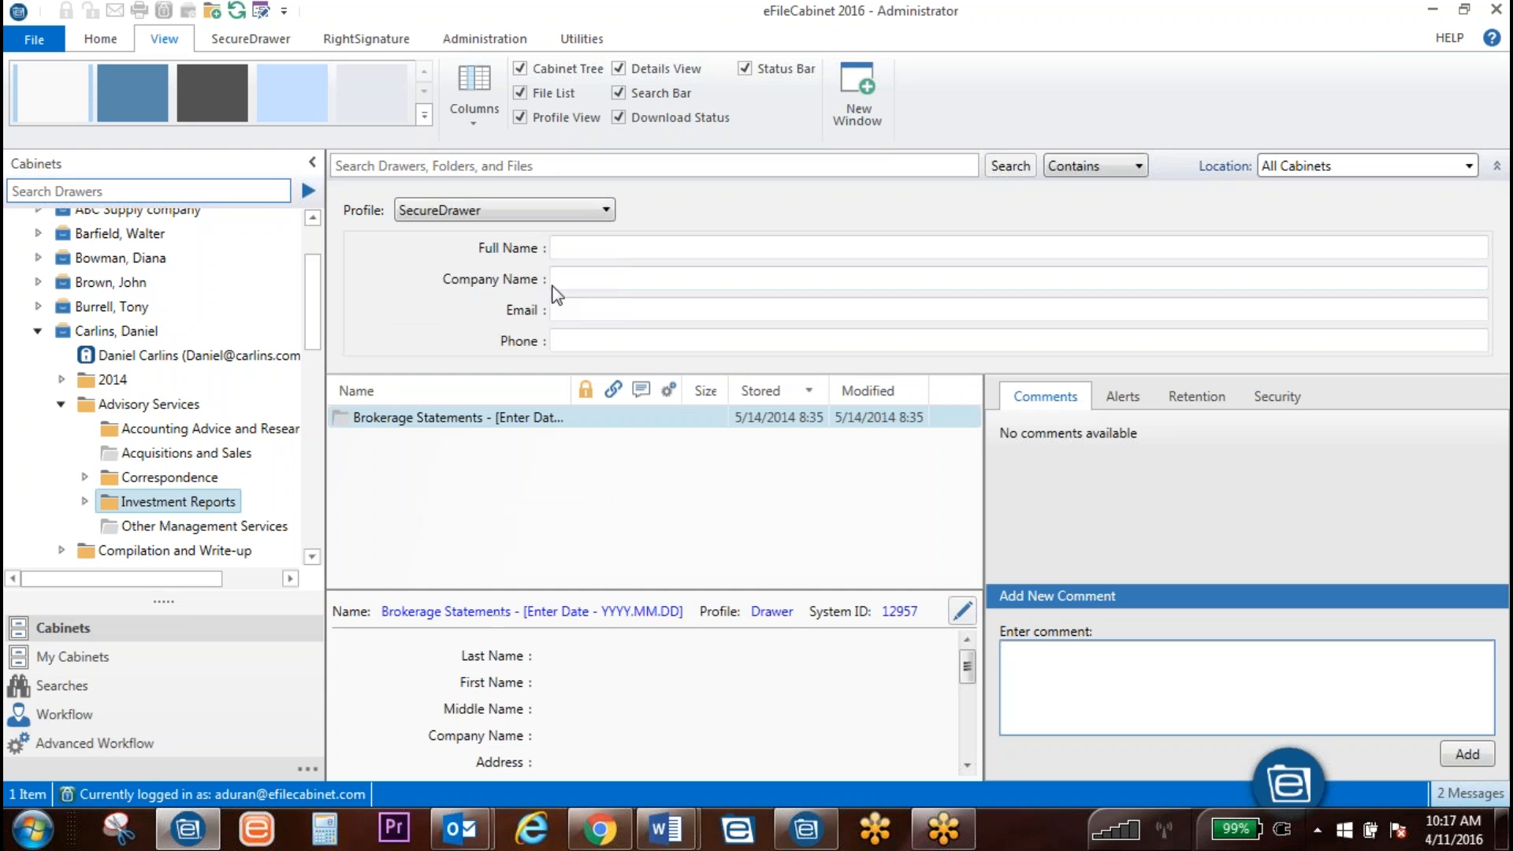
{"action": "left_click", "coordinate": [428, 166]}
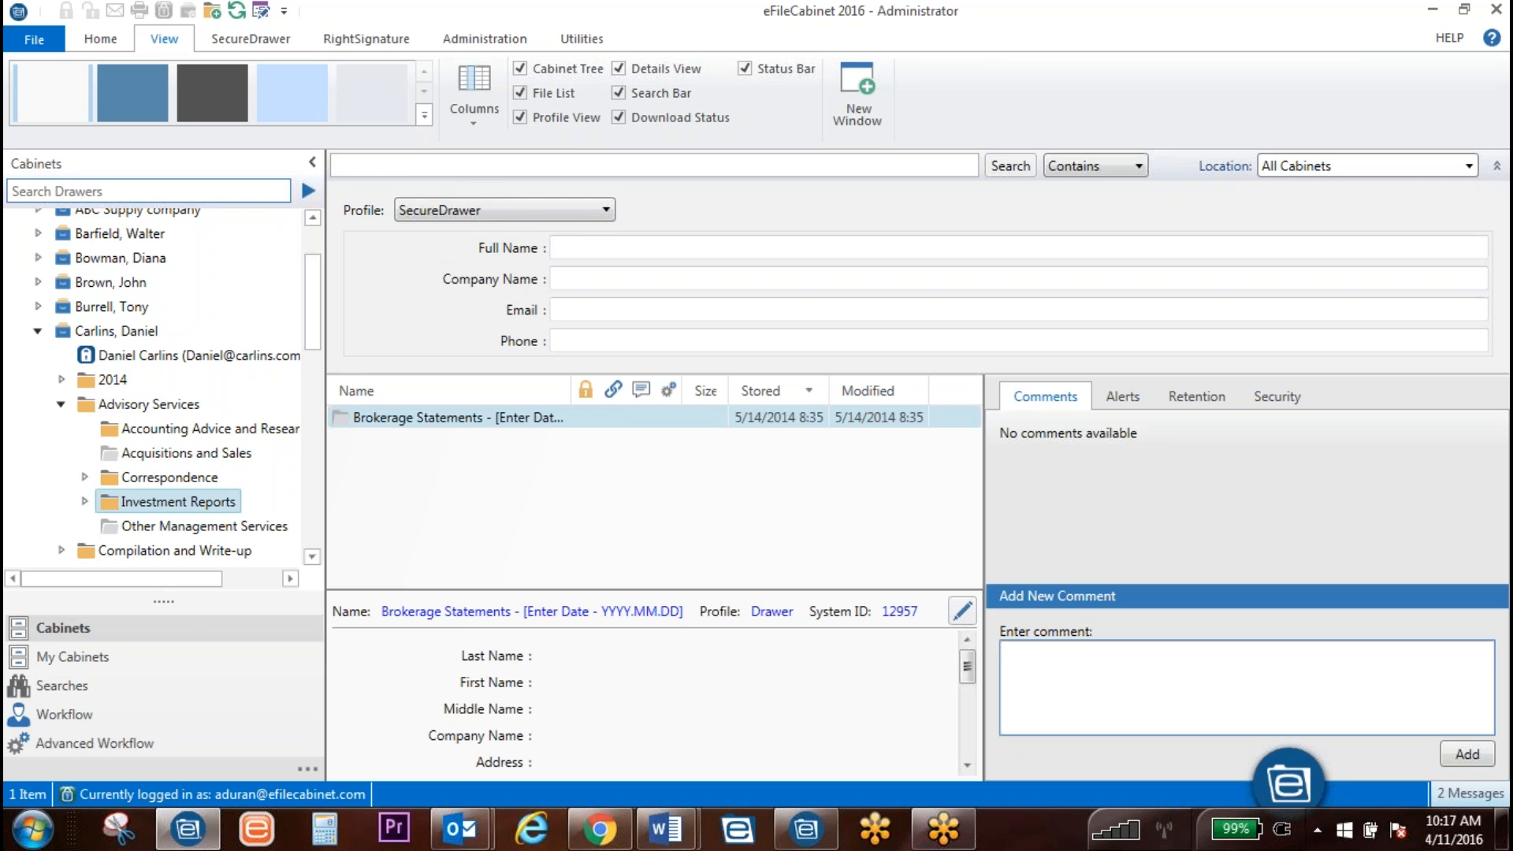
Step: Keep Contains matching and the SecureDrawer profile, then collapse the profile search fields
{"action": "left_click", "coordinate": [490, 211]}
{"action": "left_click", "coordinate": [487, 218]}
{"action": "left_click", "coordinate": [433, 166]}
{"action": "left_click", "coordinate": [129, 442]}
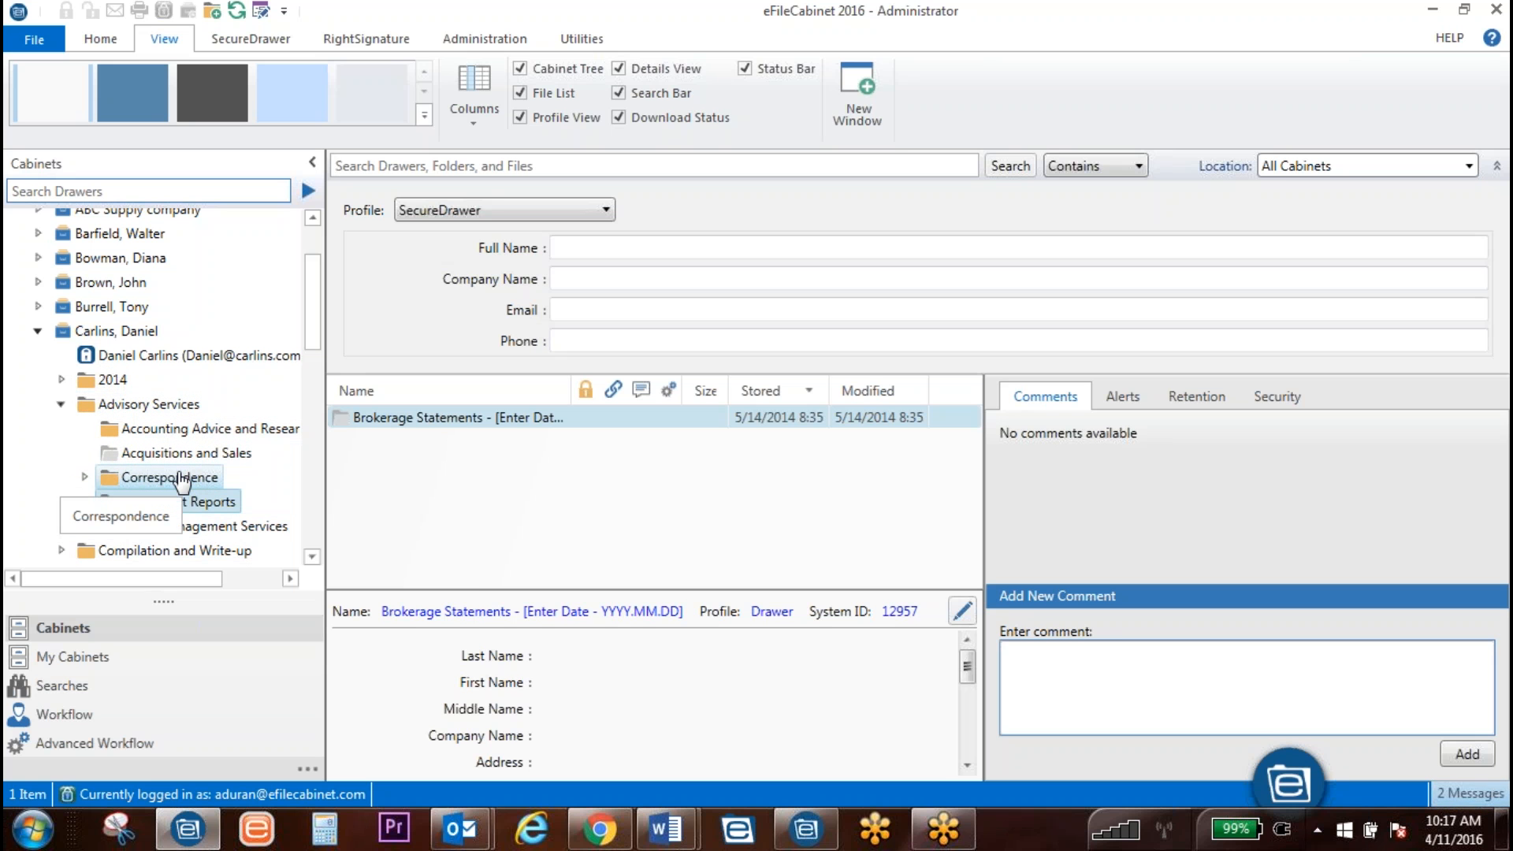
{"action": "left_click", "coordinate": [481, 172]}
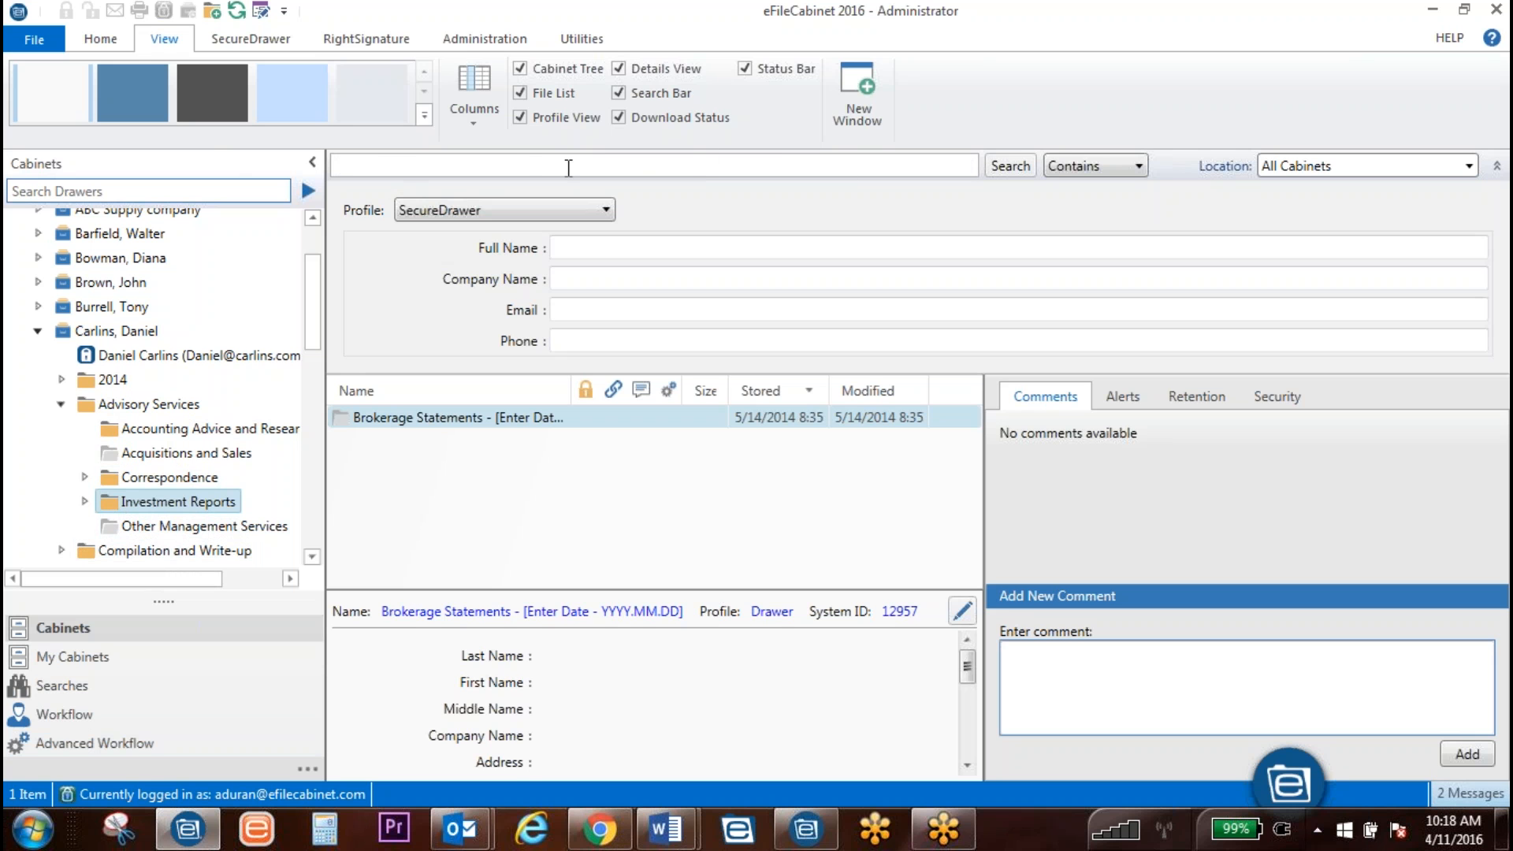
{"action": "left_click", "coordinate": [1139, 164]}
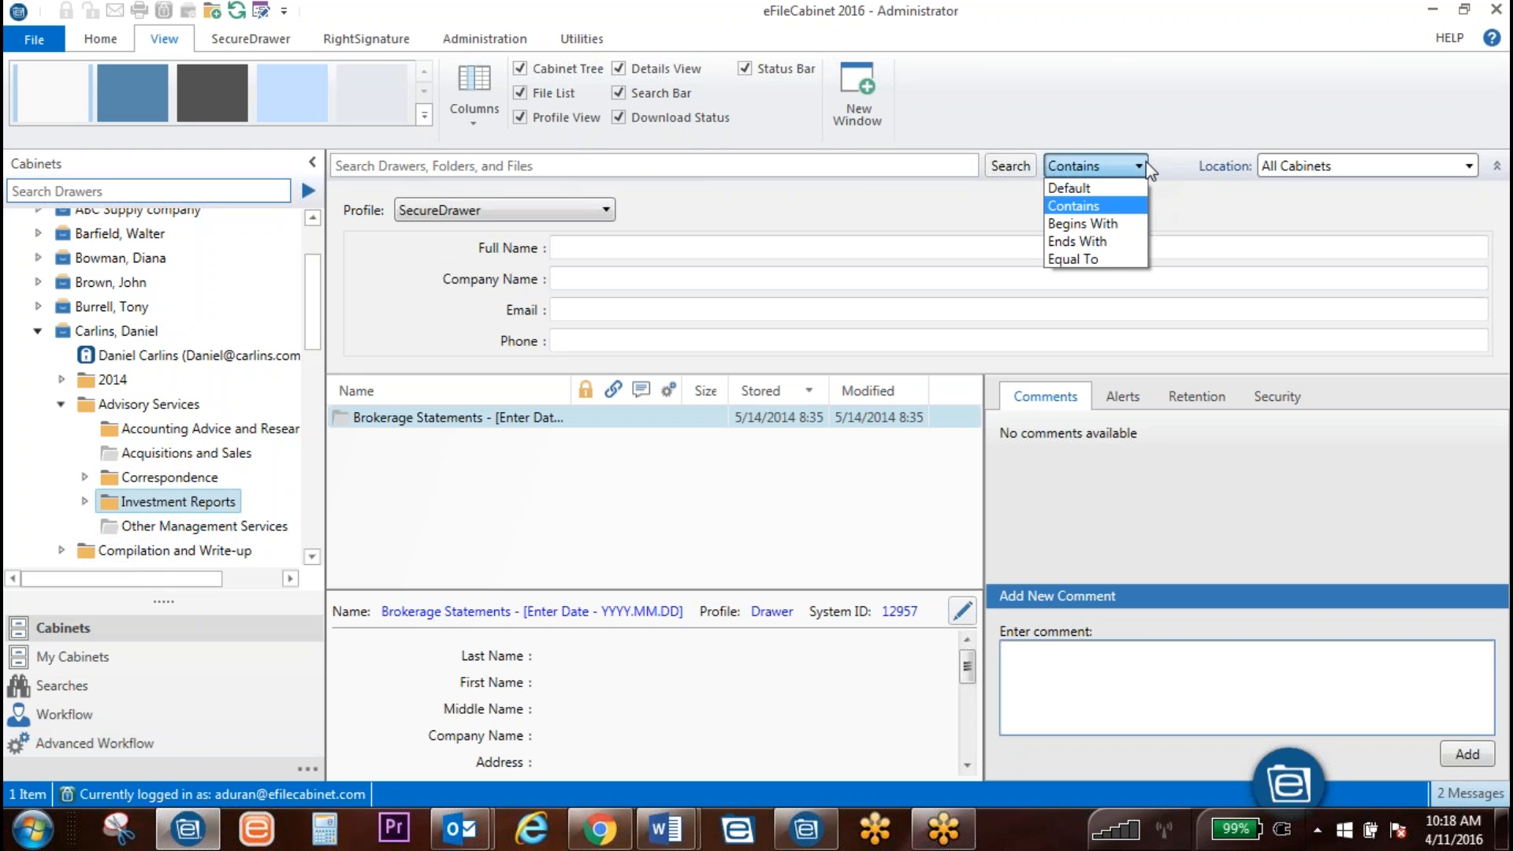
{"action": "left_click", "coordinate": [1064, 211]}
{"action": "left_click", "coordinate": [471, 211]}
{"action": "left_click", "coordinate": [471, 212]}
{"action": "left_click", "coordinate": [470, 212]}
{"action": "left_click", "coordinate": [442, 359]}
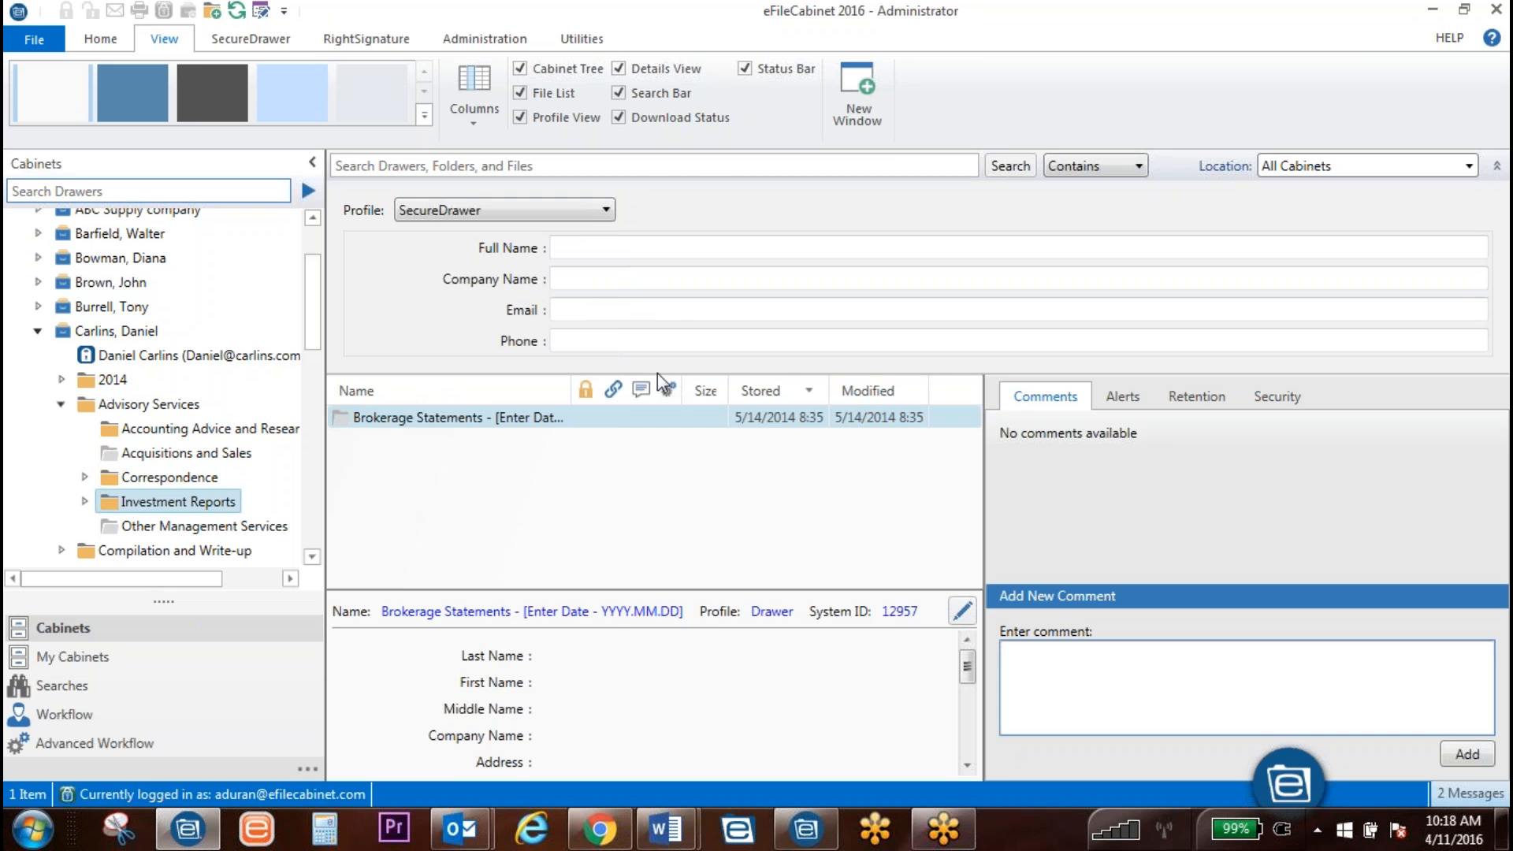
{"action": "left_click", "coordinate": [1496, 166]}
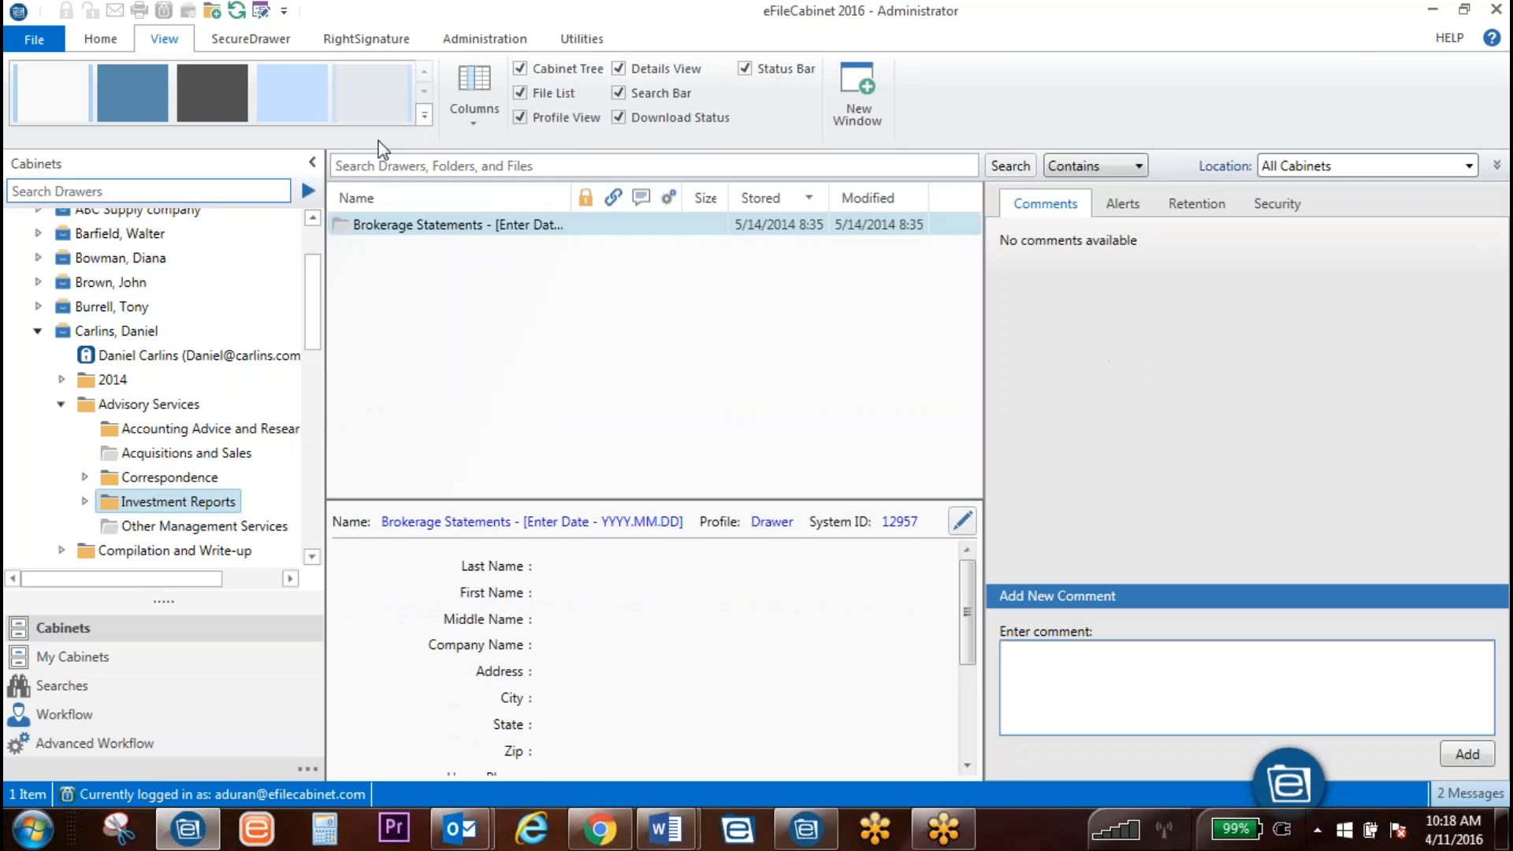
Step: On the Administration tab, view the Manage Fields list and close it
{"action": "left_click", "coordinate": [484, 40]}
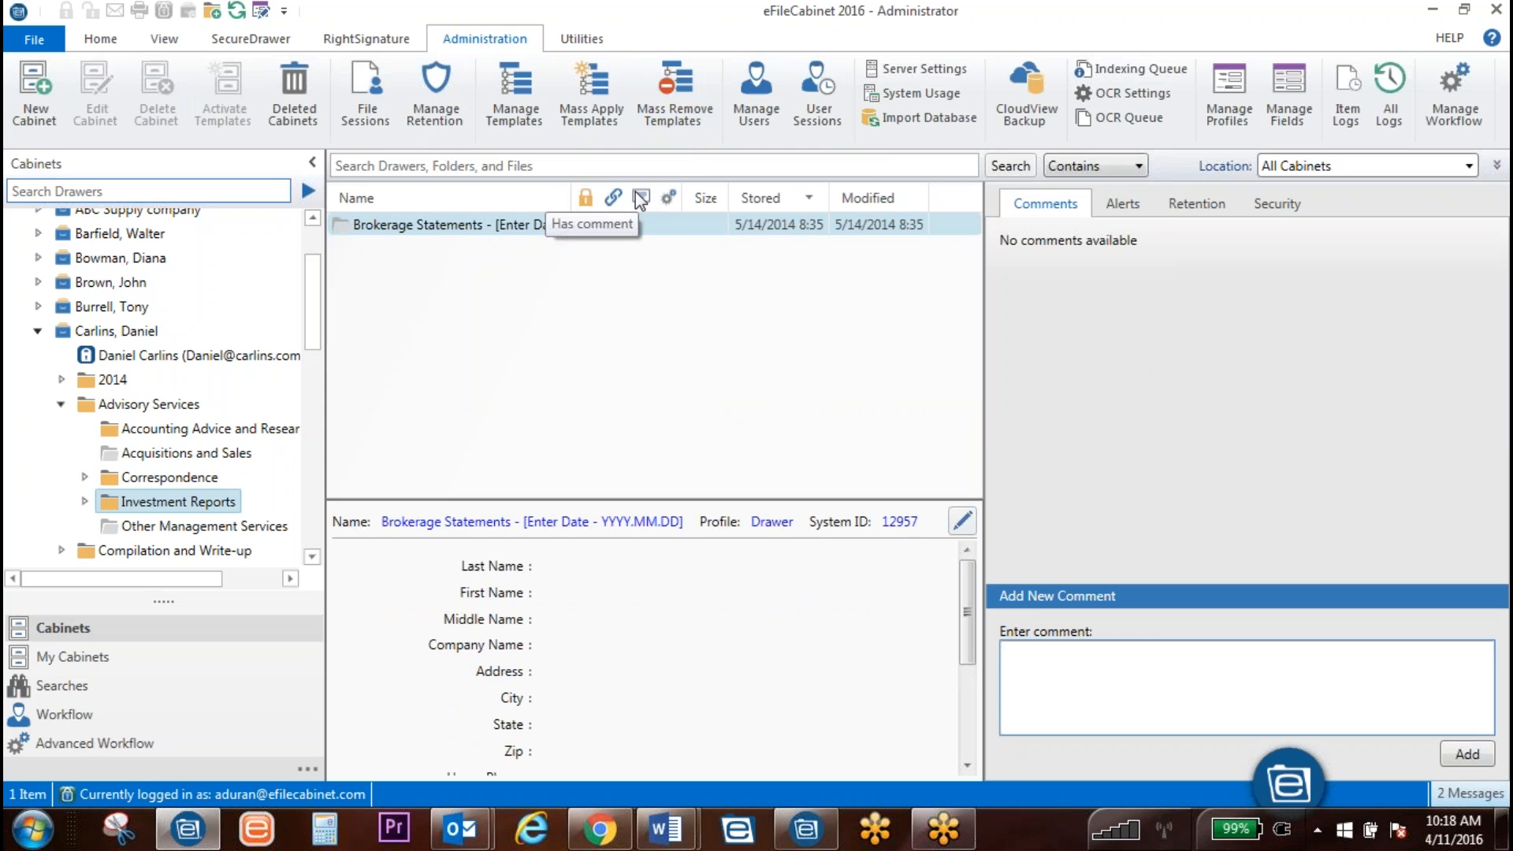
{"action": "left_click", "coordinate": [1291, 102]}
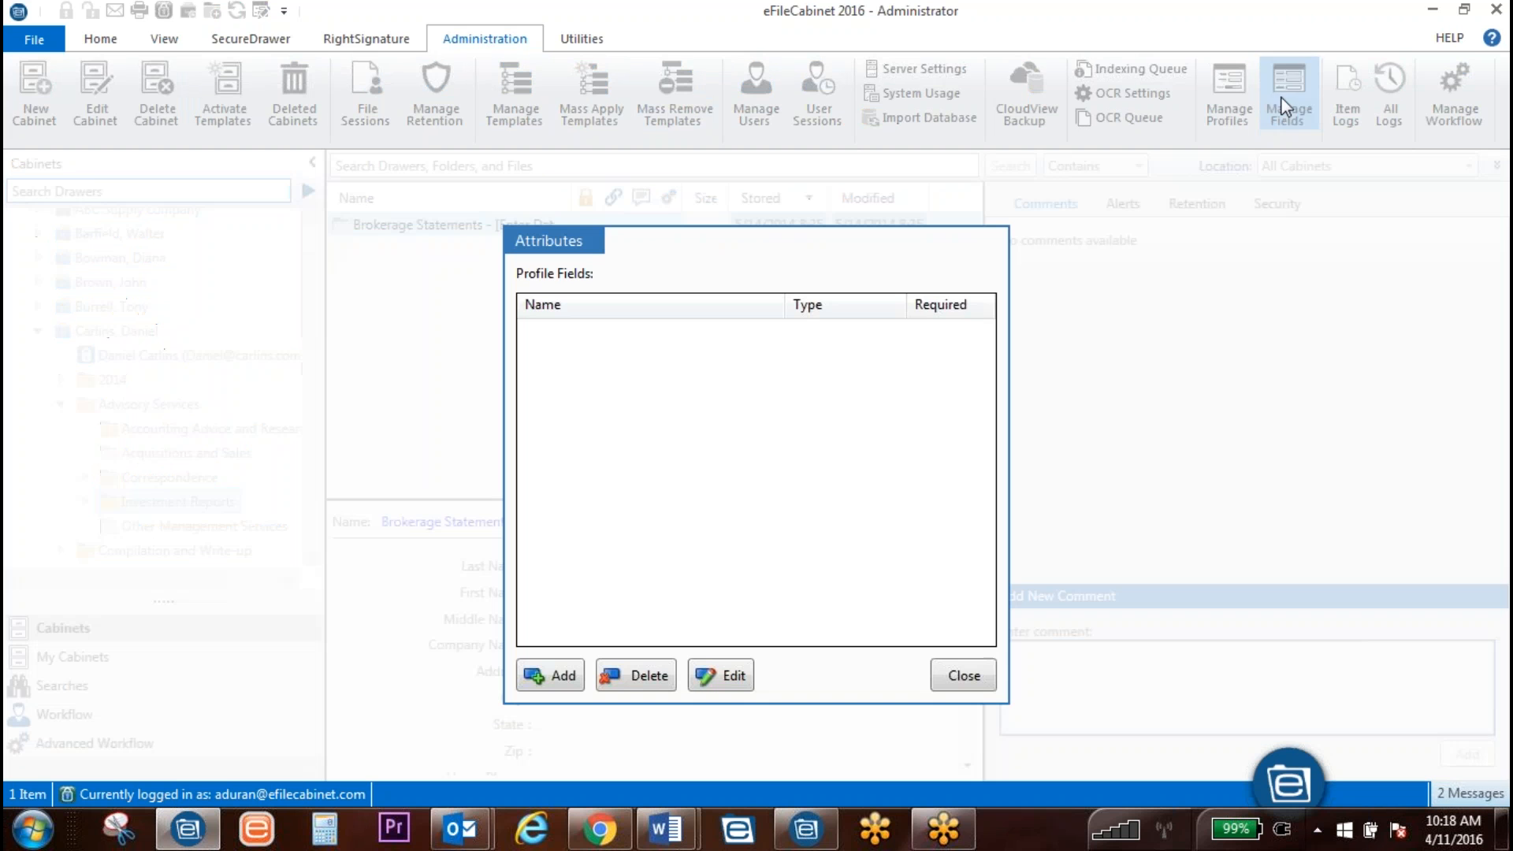
{"action": "left_click", "coordinate": [964, 675]}
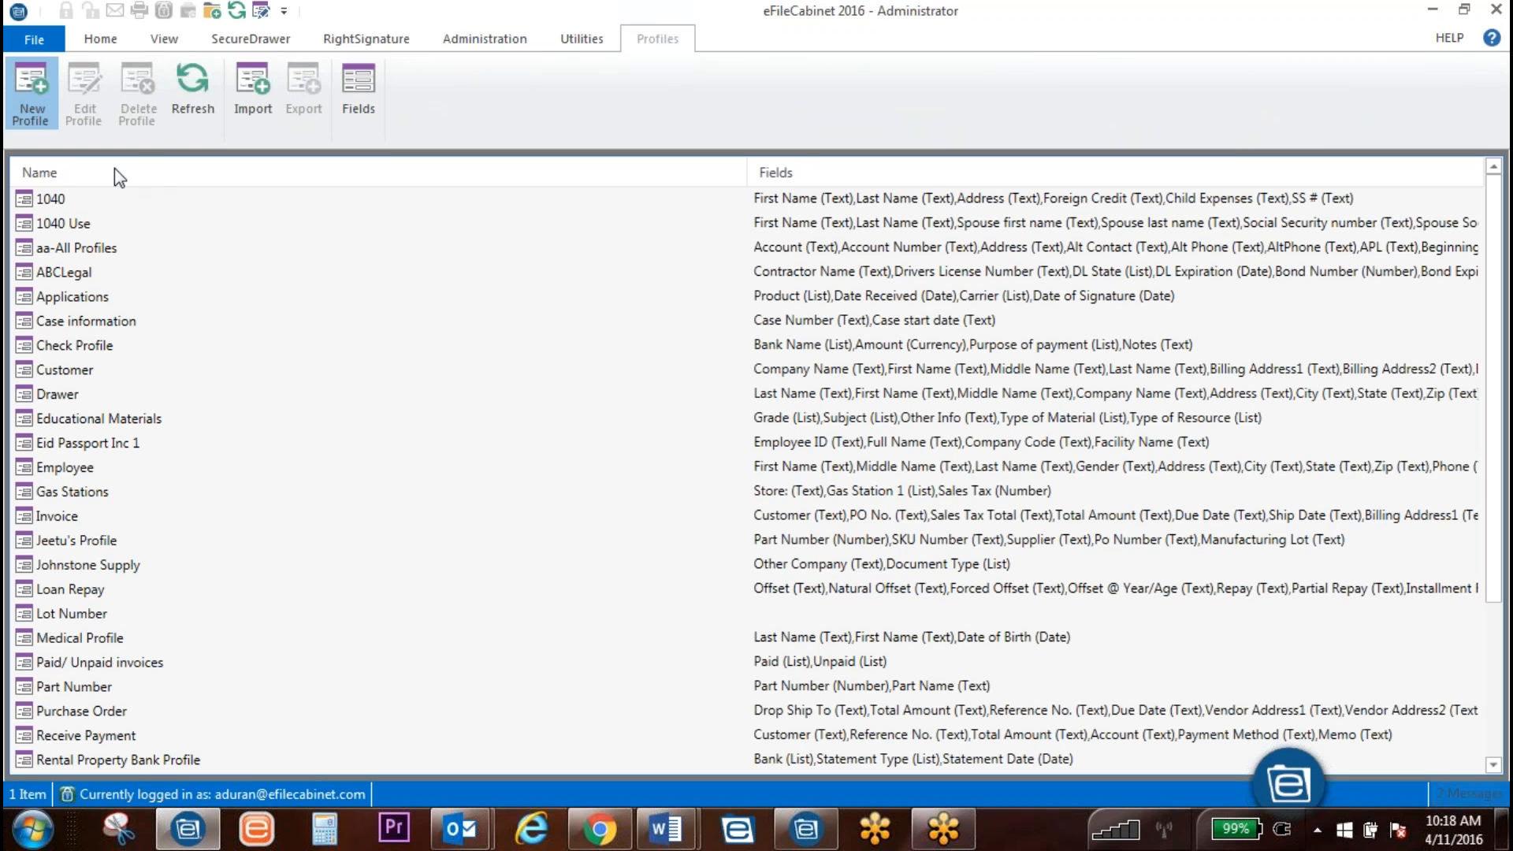
Step: Start a new profile named Bullitons, checking the Demo Outline in Word before minimizing it
{"action": "left_click", "coordinate": [35, 112]}
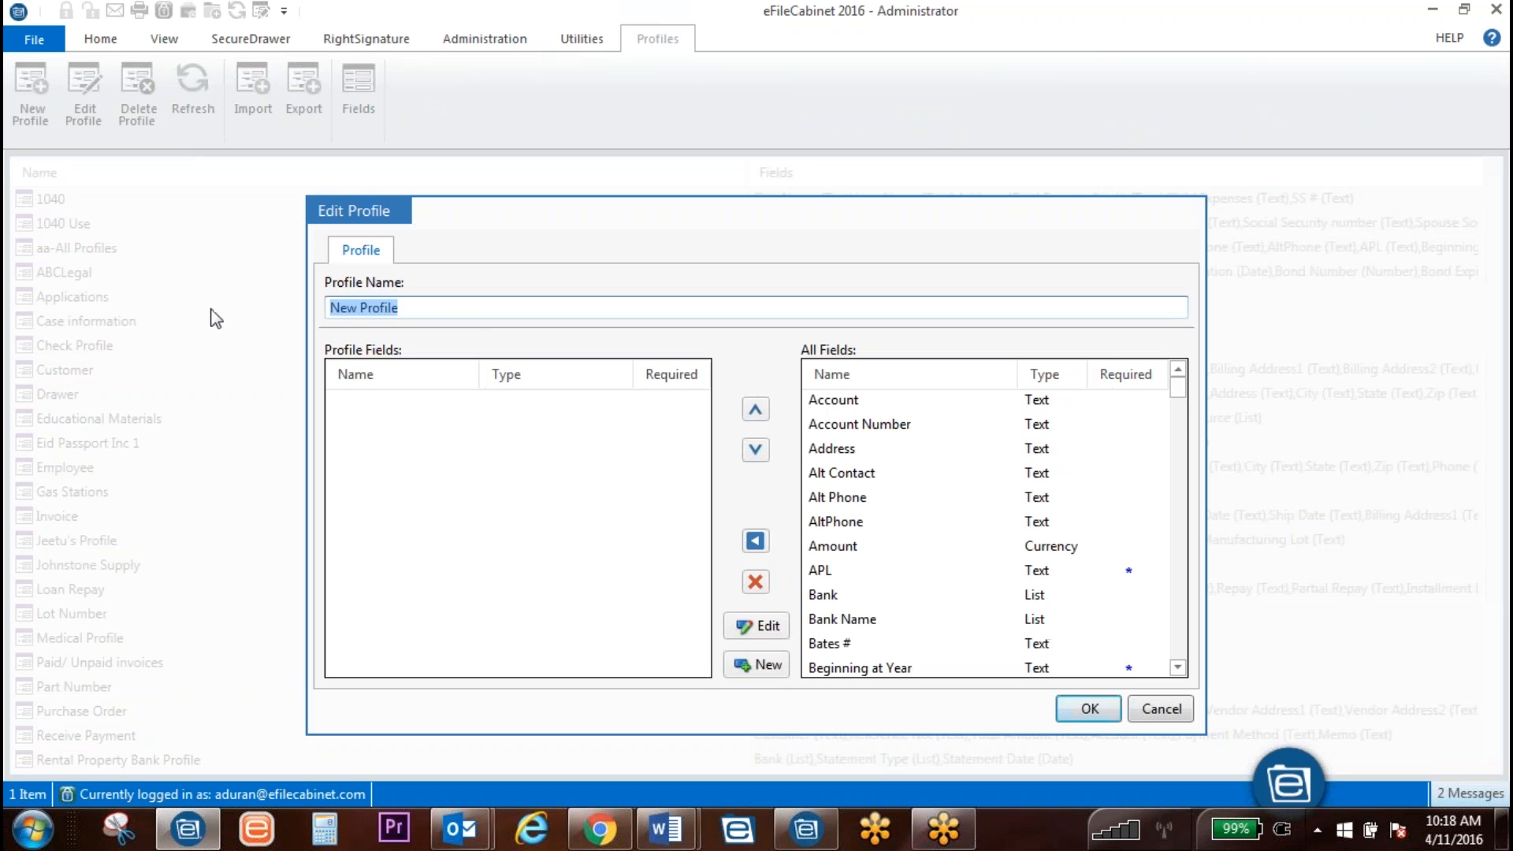
{"action": "type", "text": "Bullitons"}
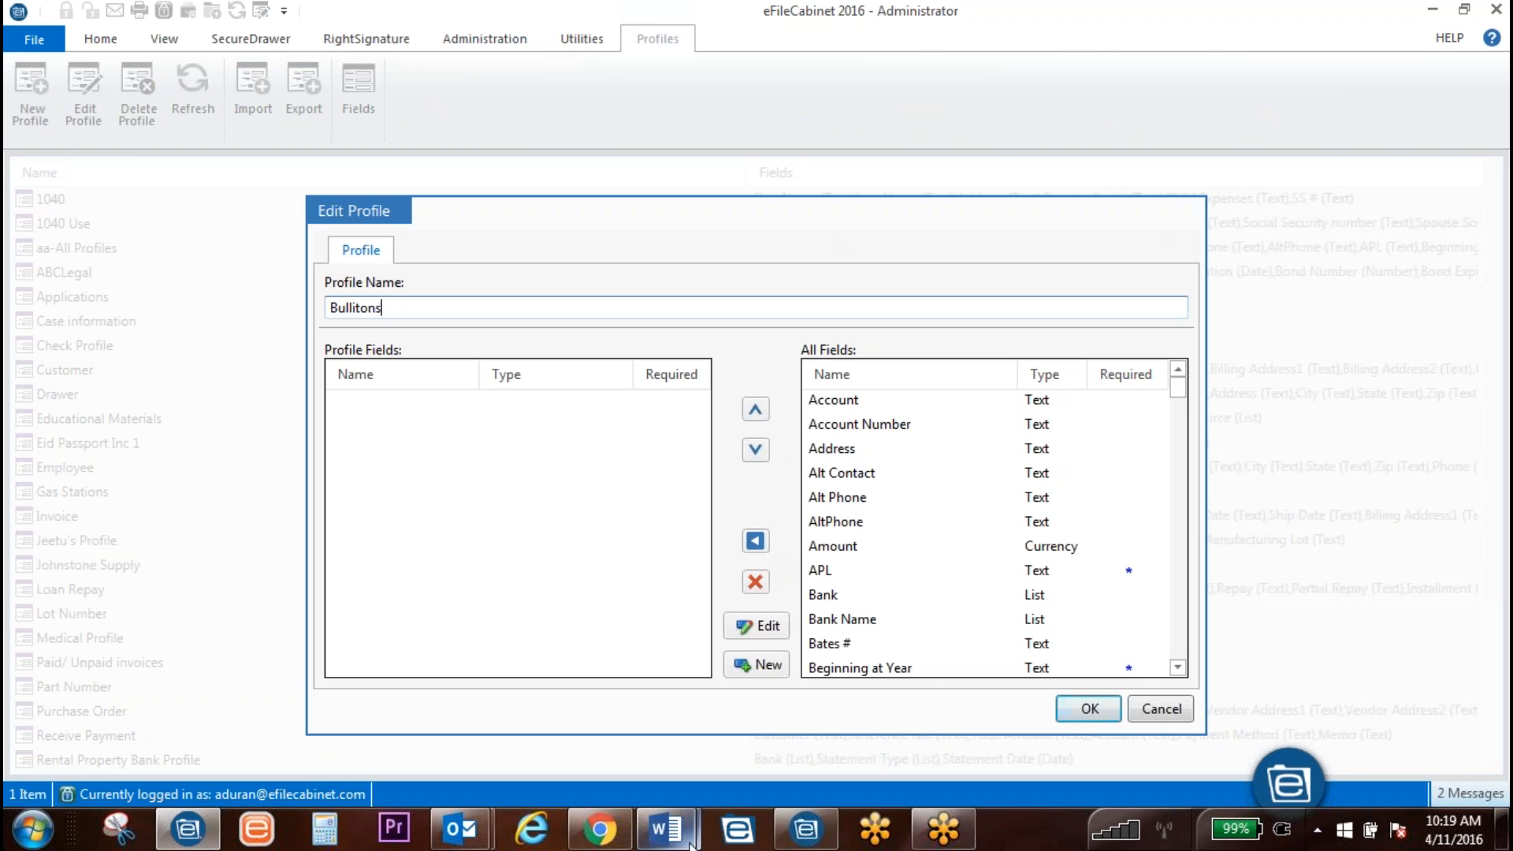
{"action": "mouse_move", "coordinate": [666, 827]}
{"action": "left_click", "coordinate": [747, 737]}
{"action": "scroll", "coordinate": [851, 591], "scroll_direction": "up", "scroll_amount": 15}
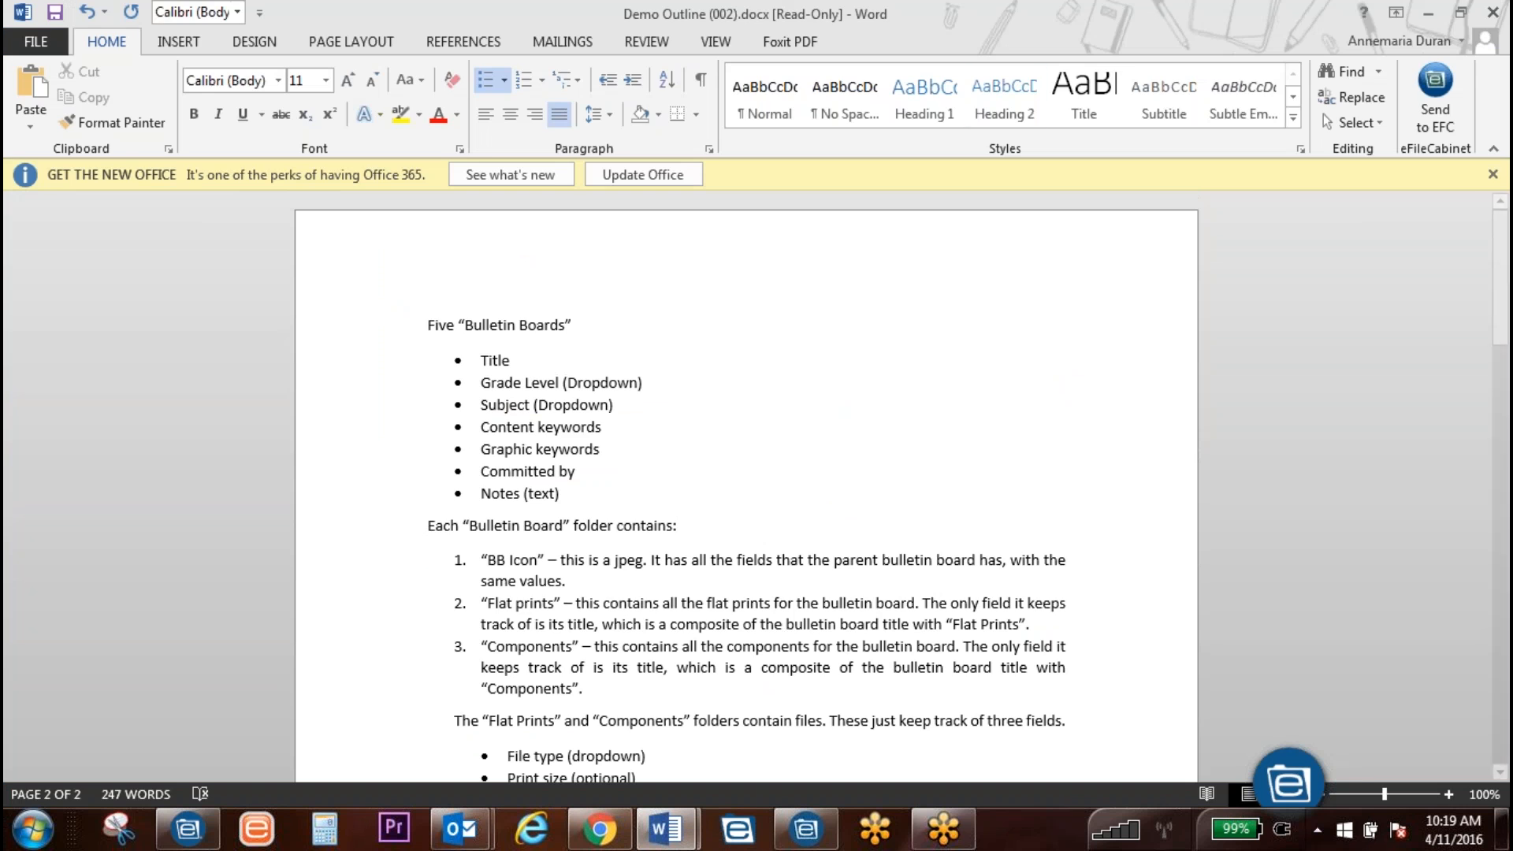
{"action": "left_click", "coordinate": [1429, 14]}
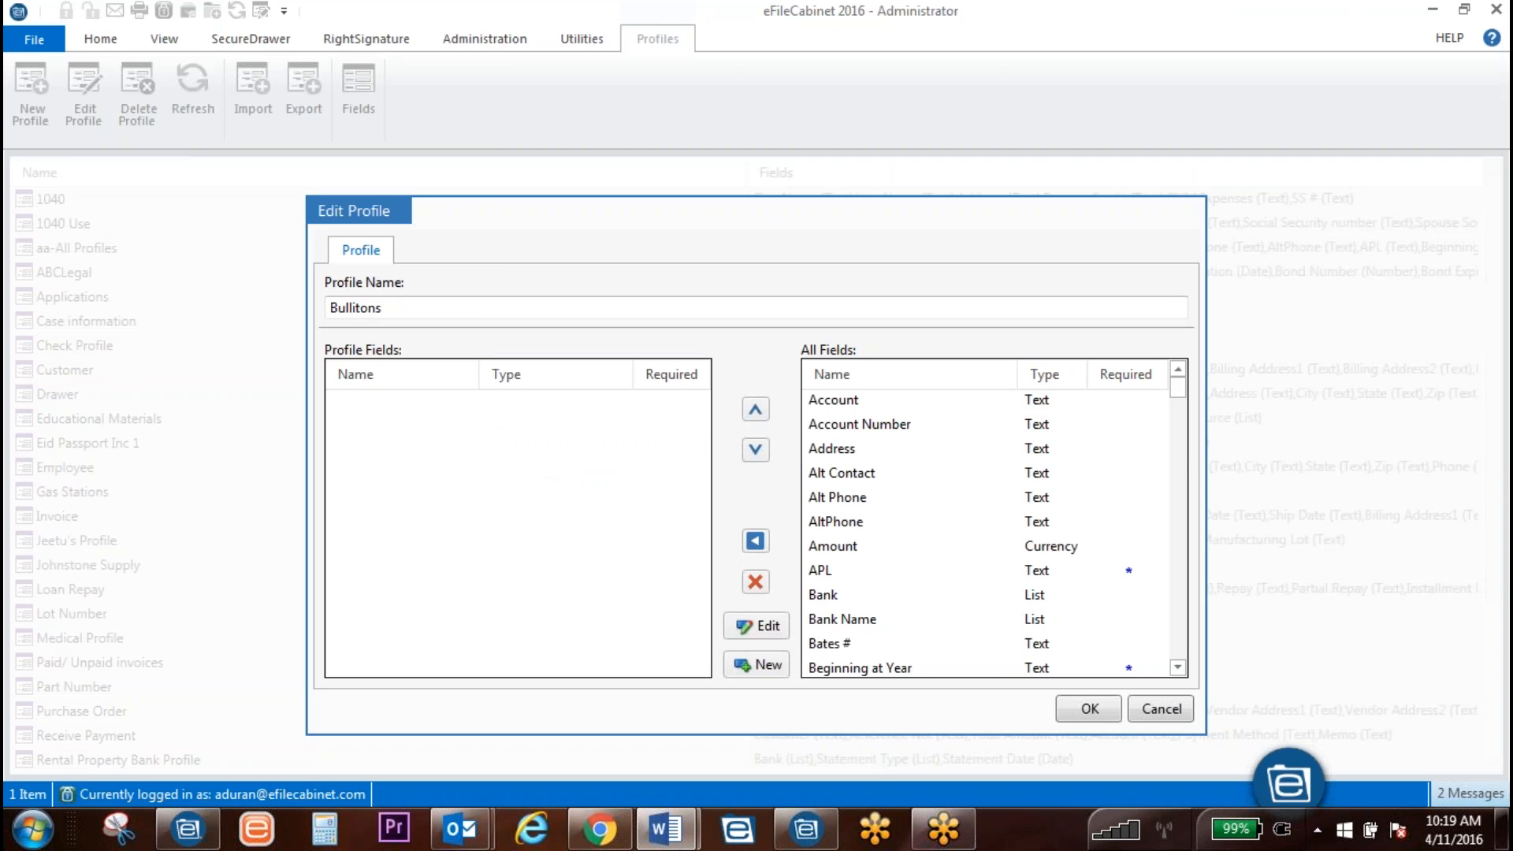
Step: Add a Title field of type Text to the Bullitons profile
{"action": "left_click", "coordinate": [762, 666]}
{"action": "type", "text": "Title"}
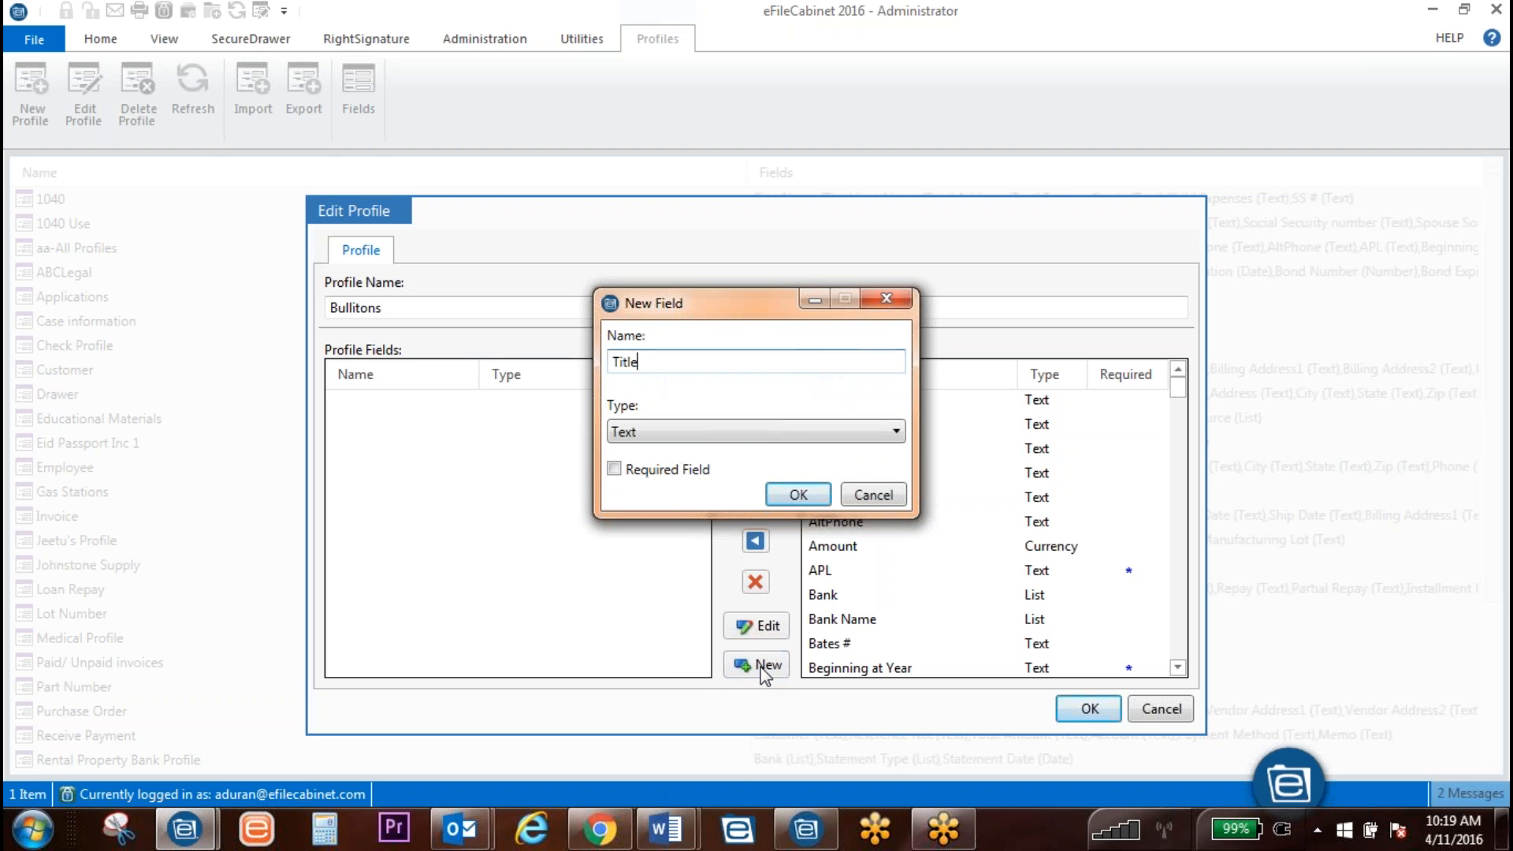
{"action": "left_click", "coordinate": [763, 431]}
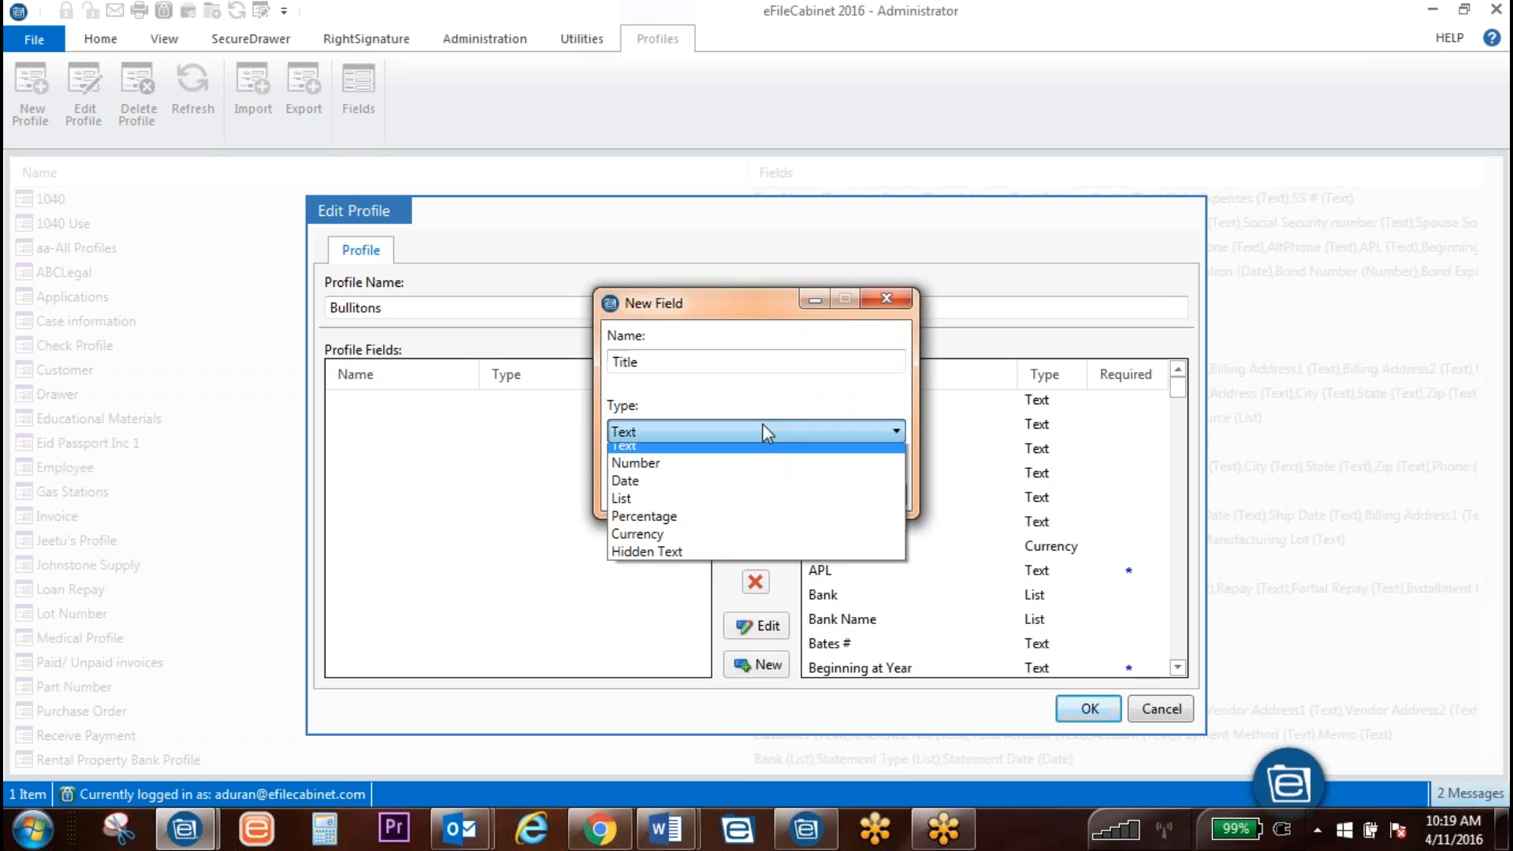
{"action": "left_click", "coordinate": [763, 430]}
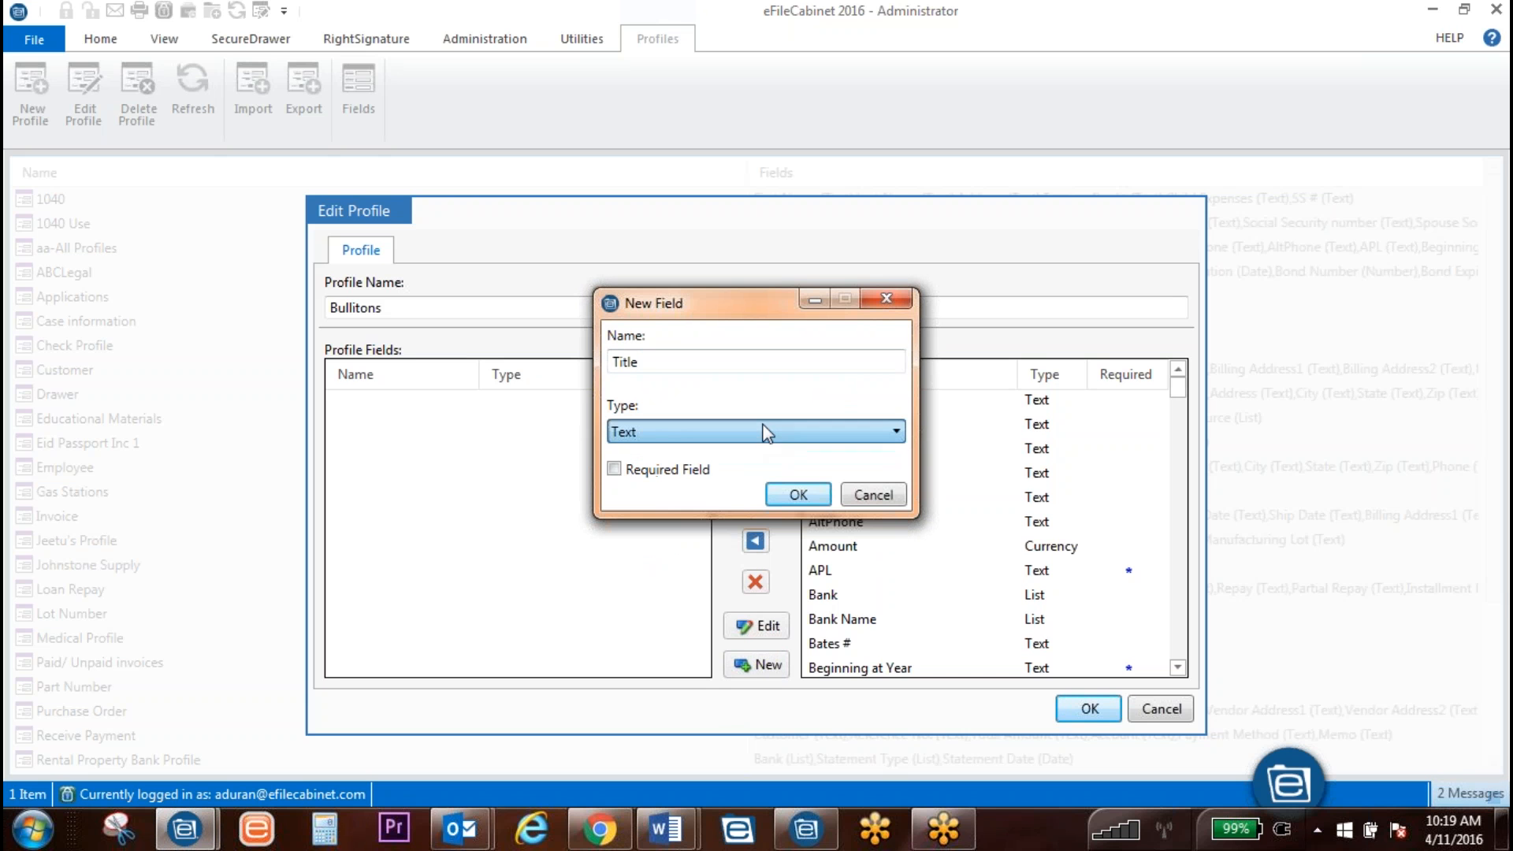
{"action": "left_click", "coordinate": [796, 495]}
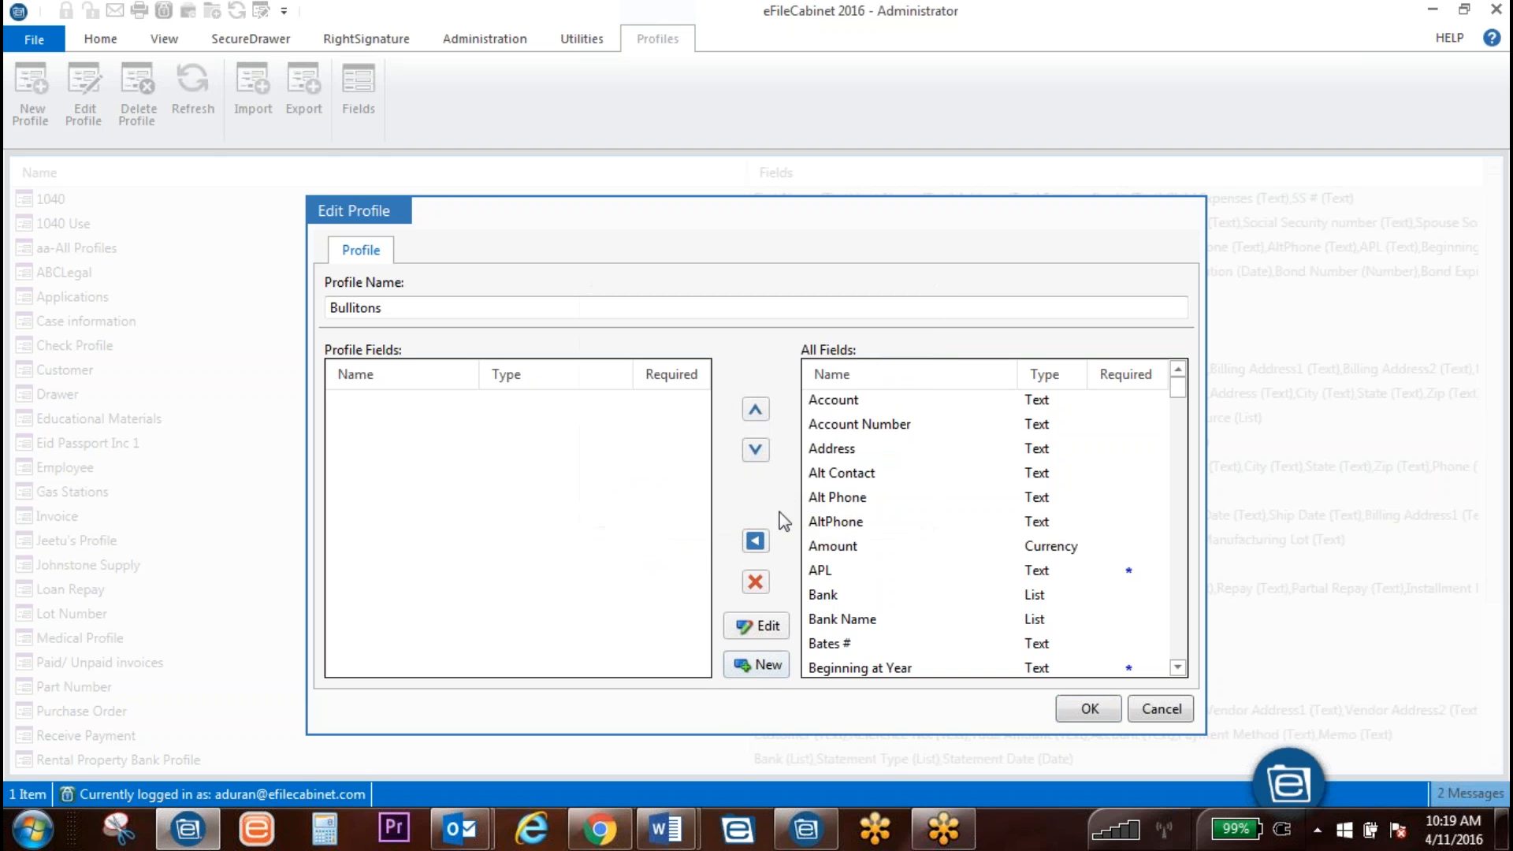
Step: Add a Grade Level List field with values 1st Grade, 2nd Grade, 3rd Grade, 4th Grade
{"action": "left_click", "coordinate": [761, 670]}
{"action": "type", "text": "Grea"}
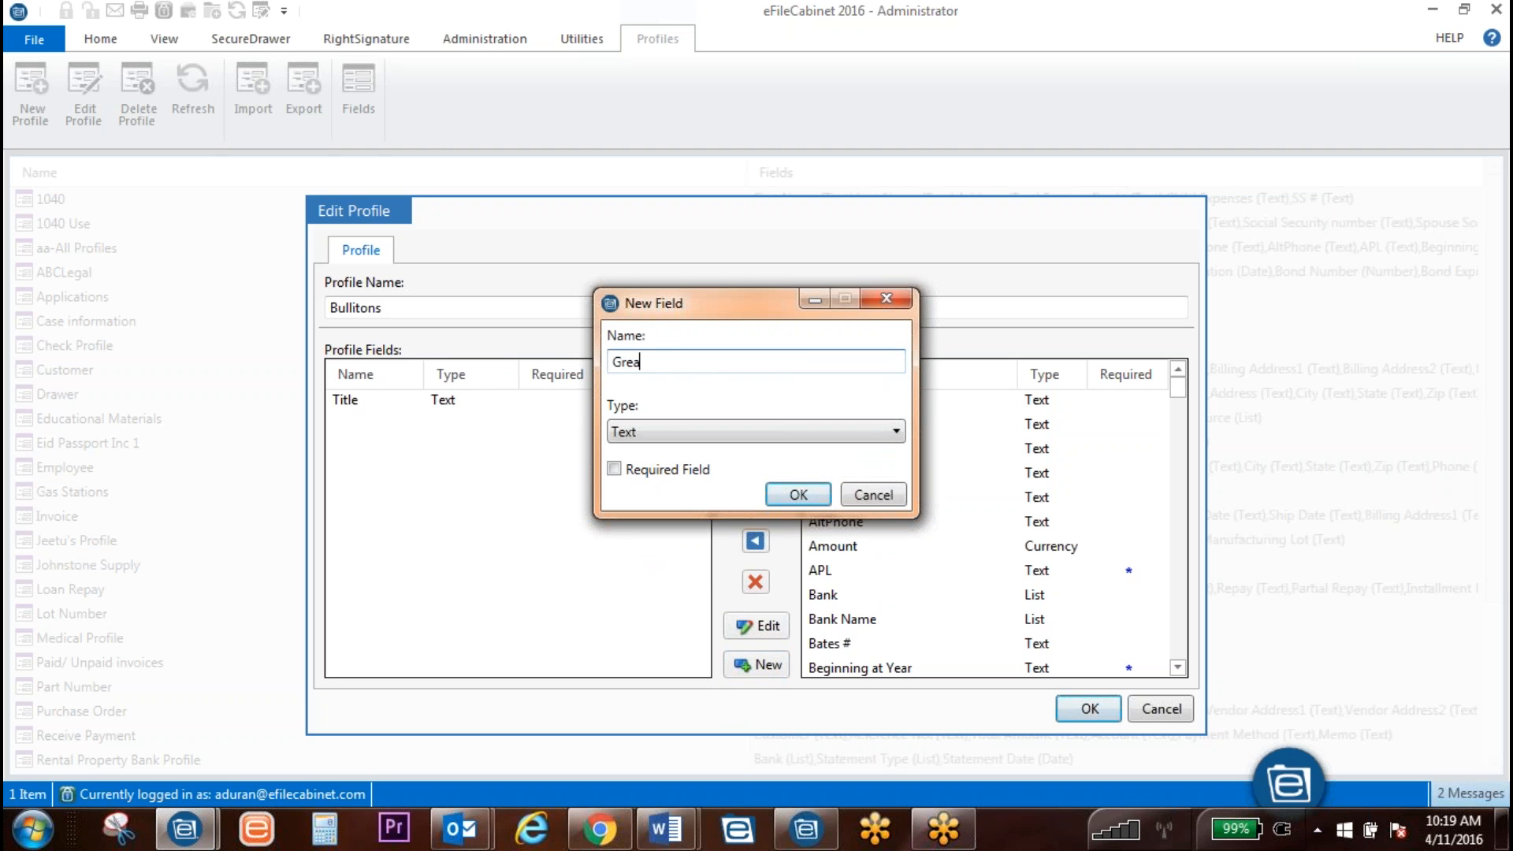
{"action": "type", "text": "de Level"}
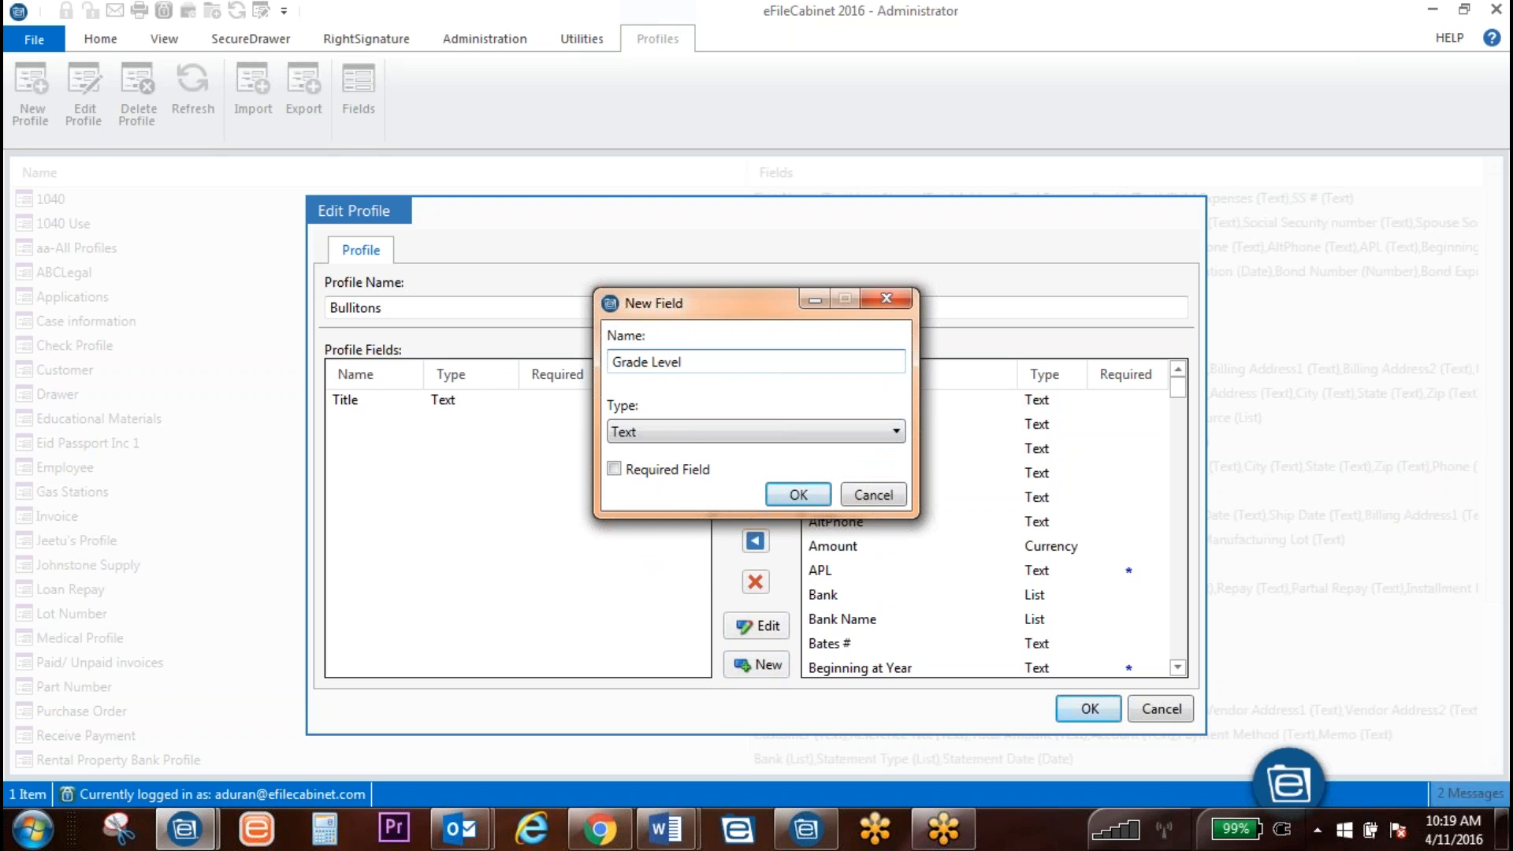
{"action": "left_click", "coordinate": [693, 431]}
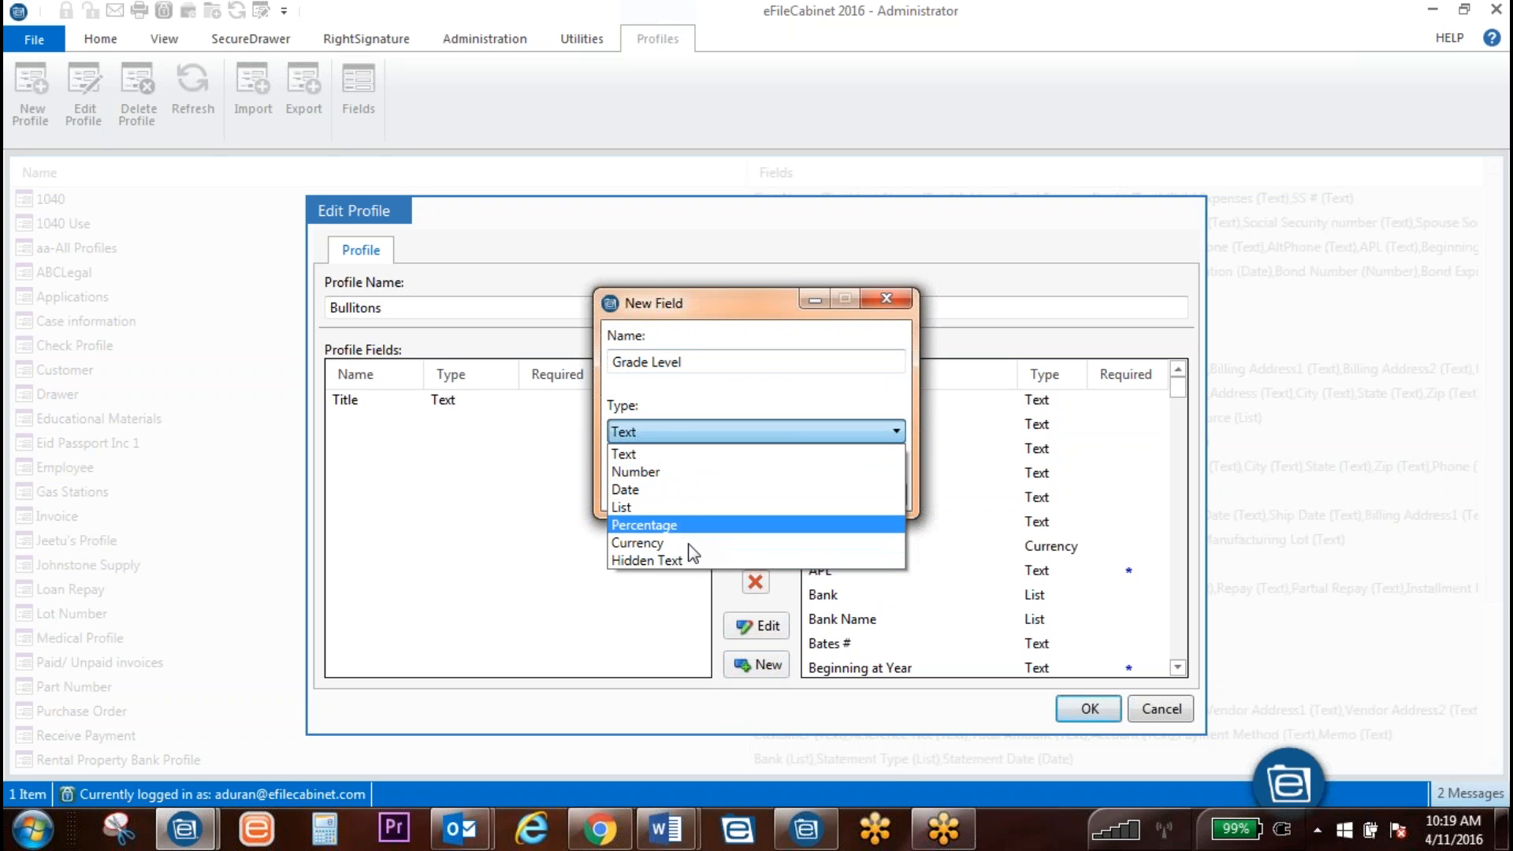
{"action": "left_click", "coordinate": [685, 507]}
{"action": "left_click", "coordinate": [667, 539]}
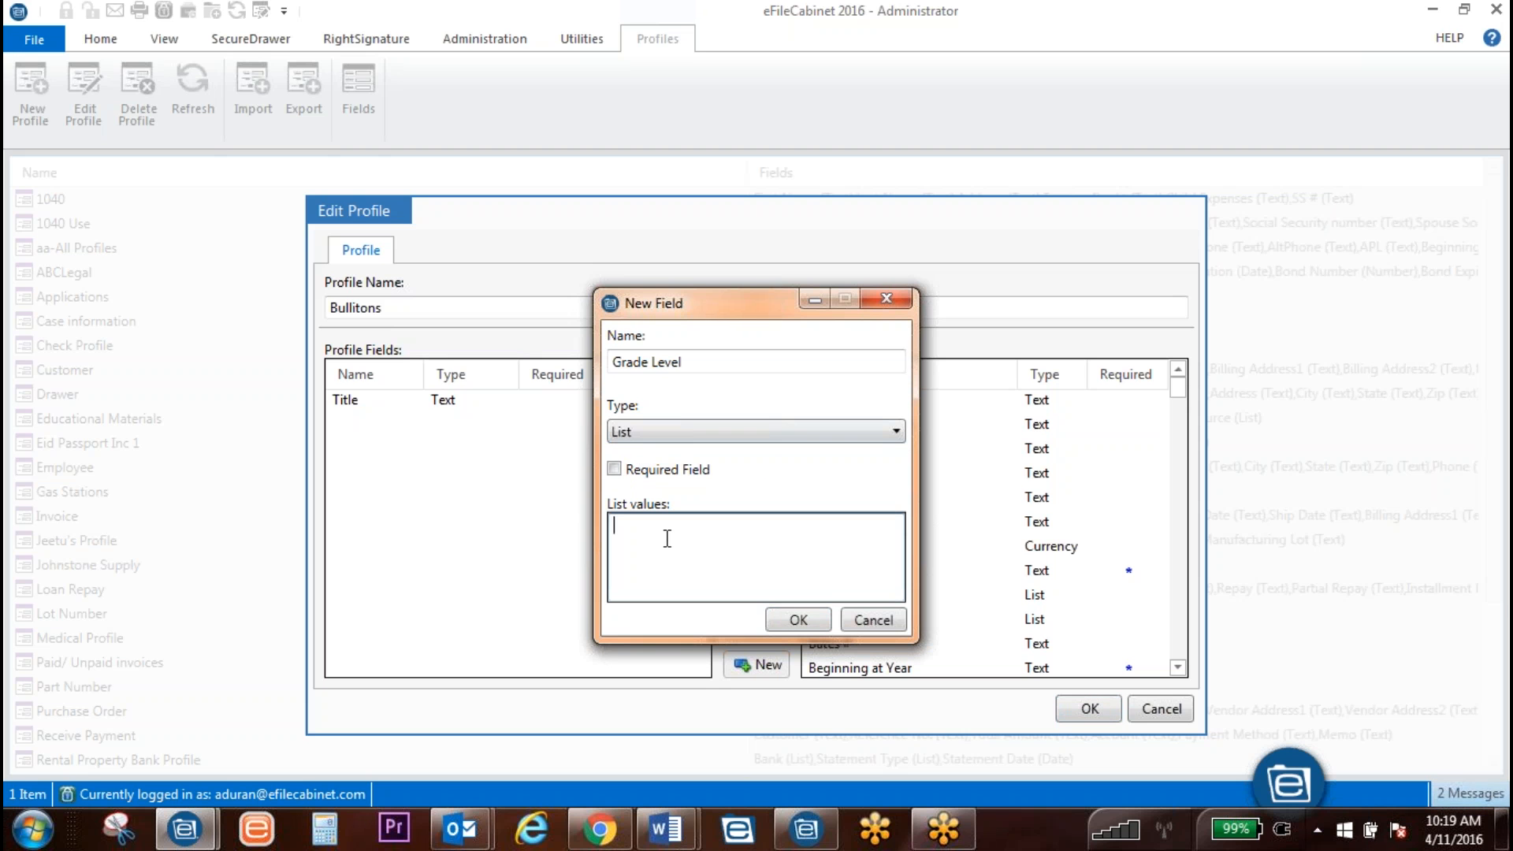
{"action": "type", "text": "1st Gra"}
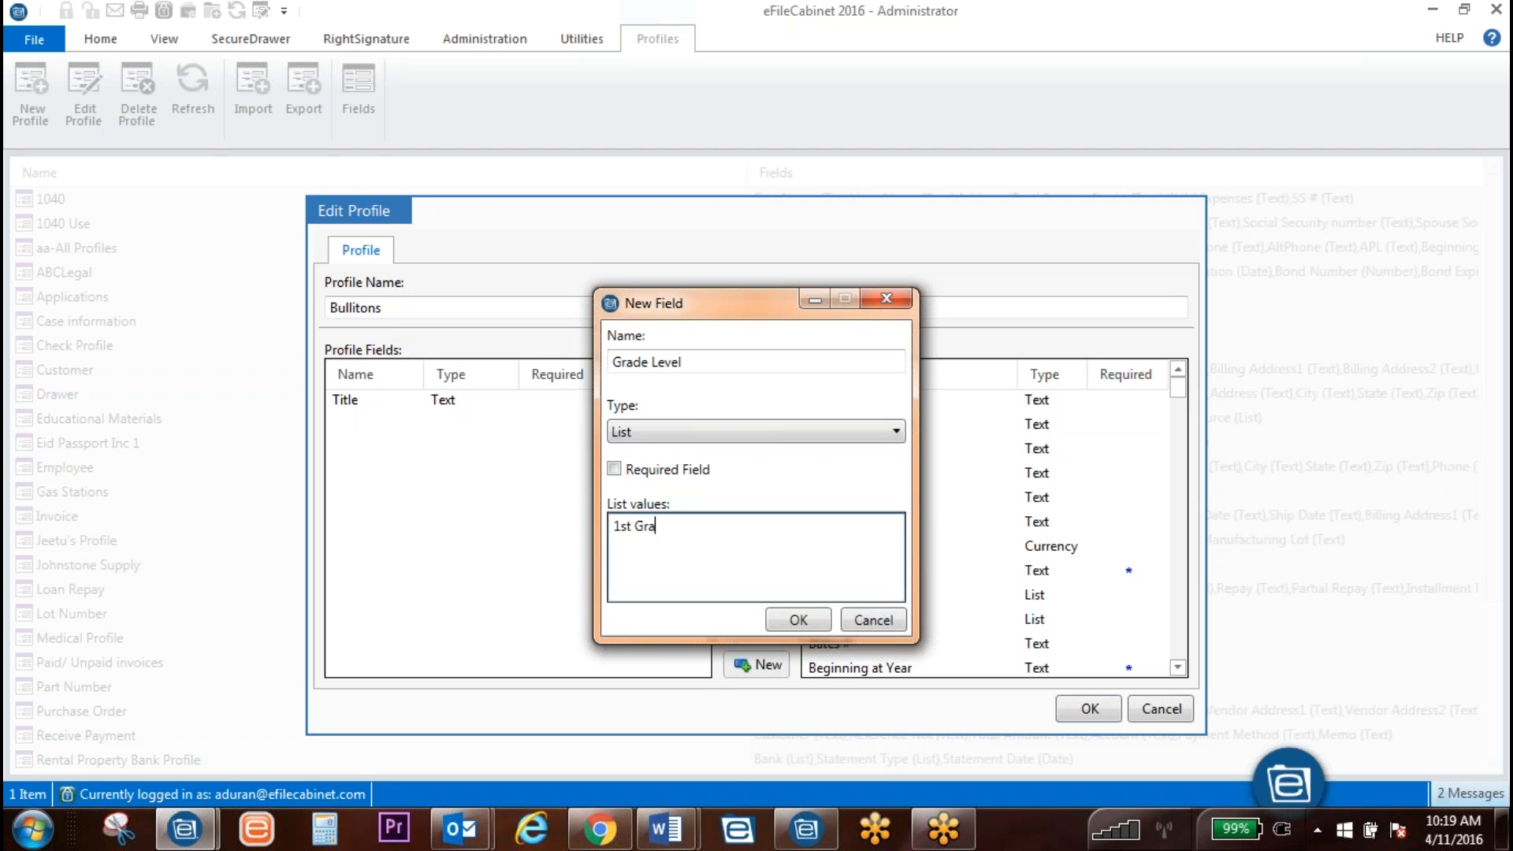
{"action": "type", "text": "de 2nd Ga"}
{"action": "key", "text": "BackSpace"}
{"action": "type", "text": "rade 3rd Grade 4th G"}
{"action": "key", "text": "BackSpace"}
{"action": "key", "text": "BackSpace"}
{"action": "type", "text": "Grad"}
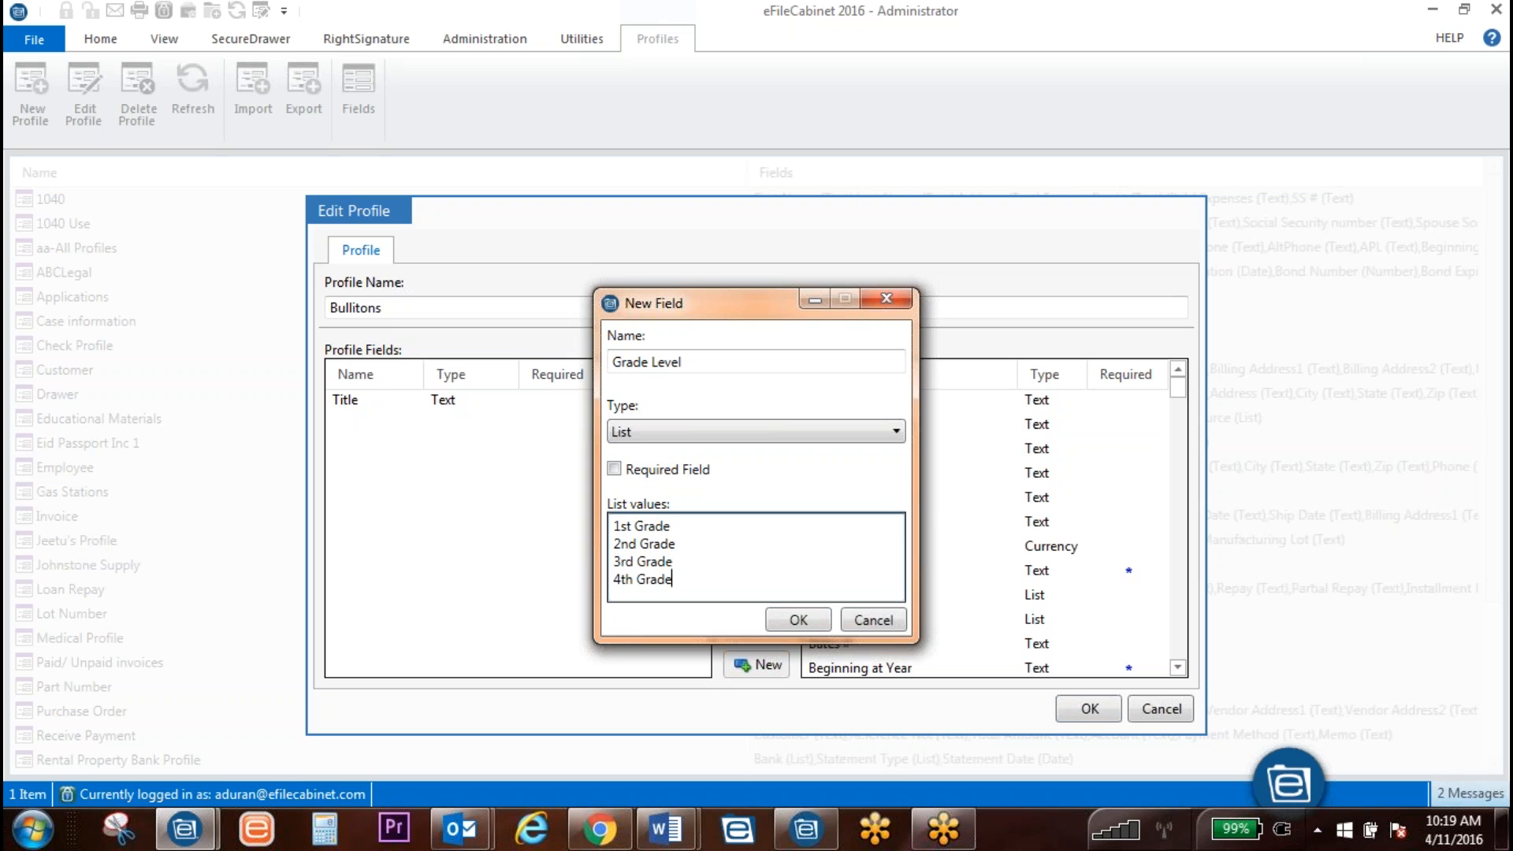
{"action": "left_click", "coordinate": [798, 620]}
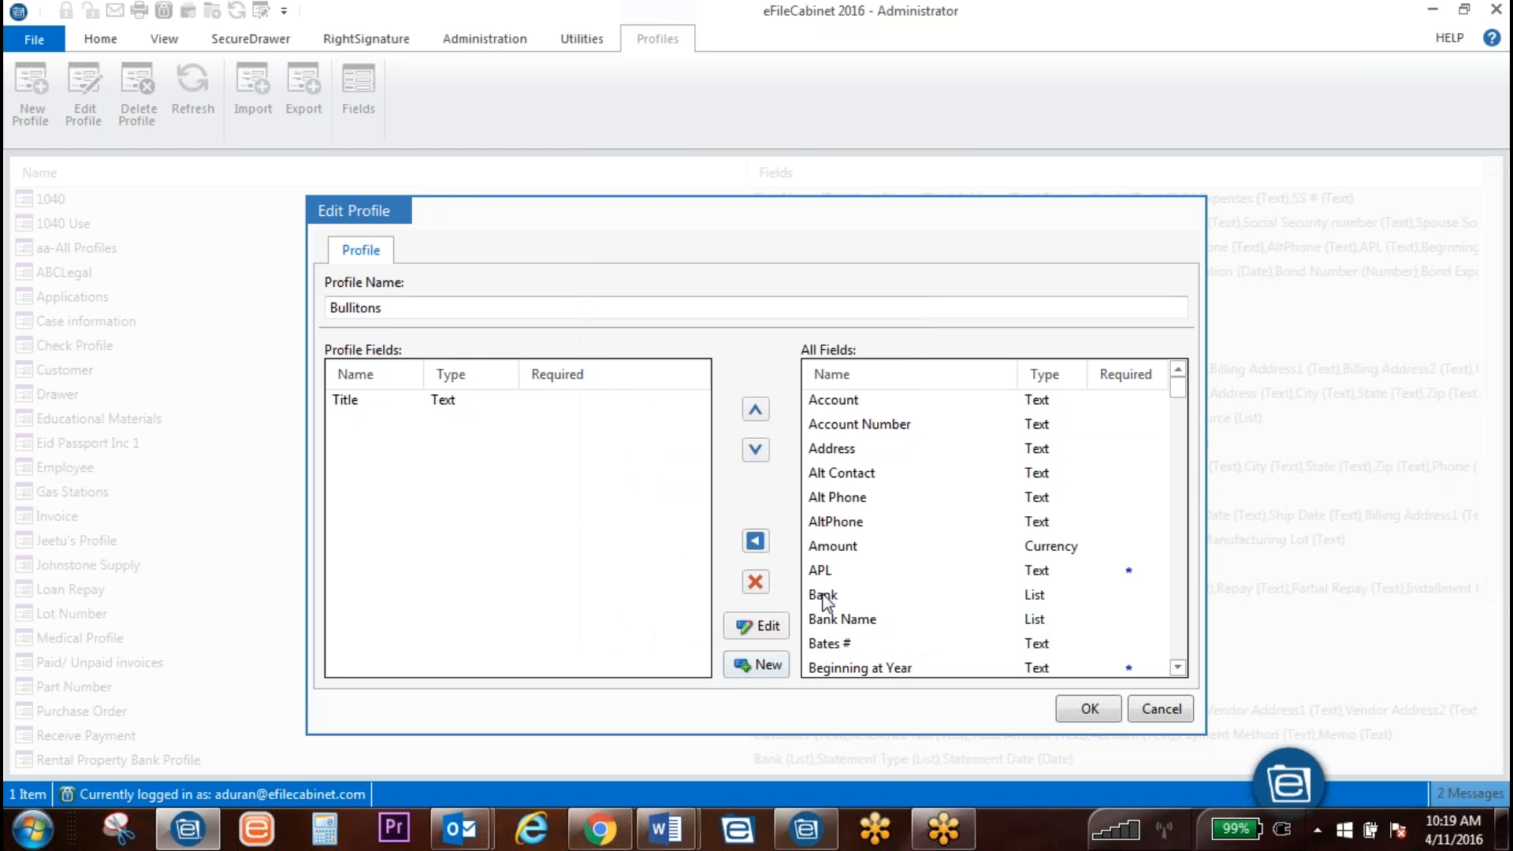
Step: Try defining a new Subject List field, then cancel on the duplicate-name error
{"action": "left_click", "coordinate": [762, 671]}
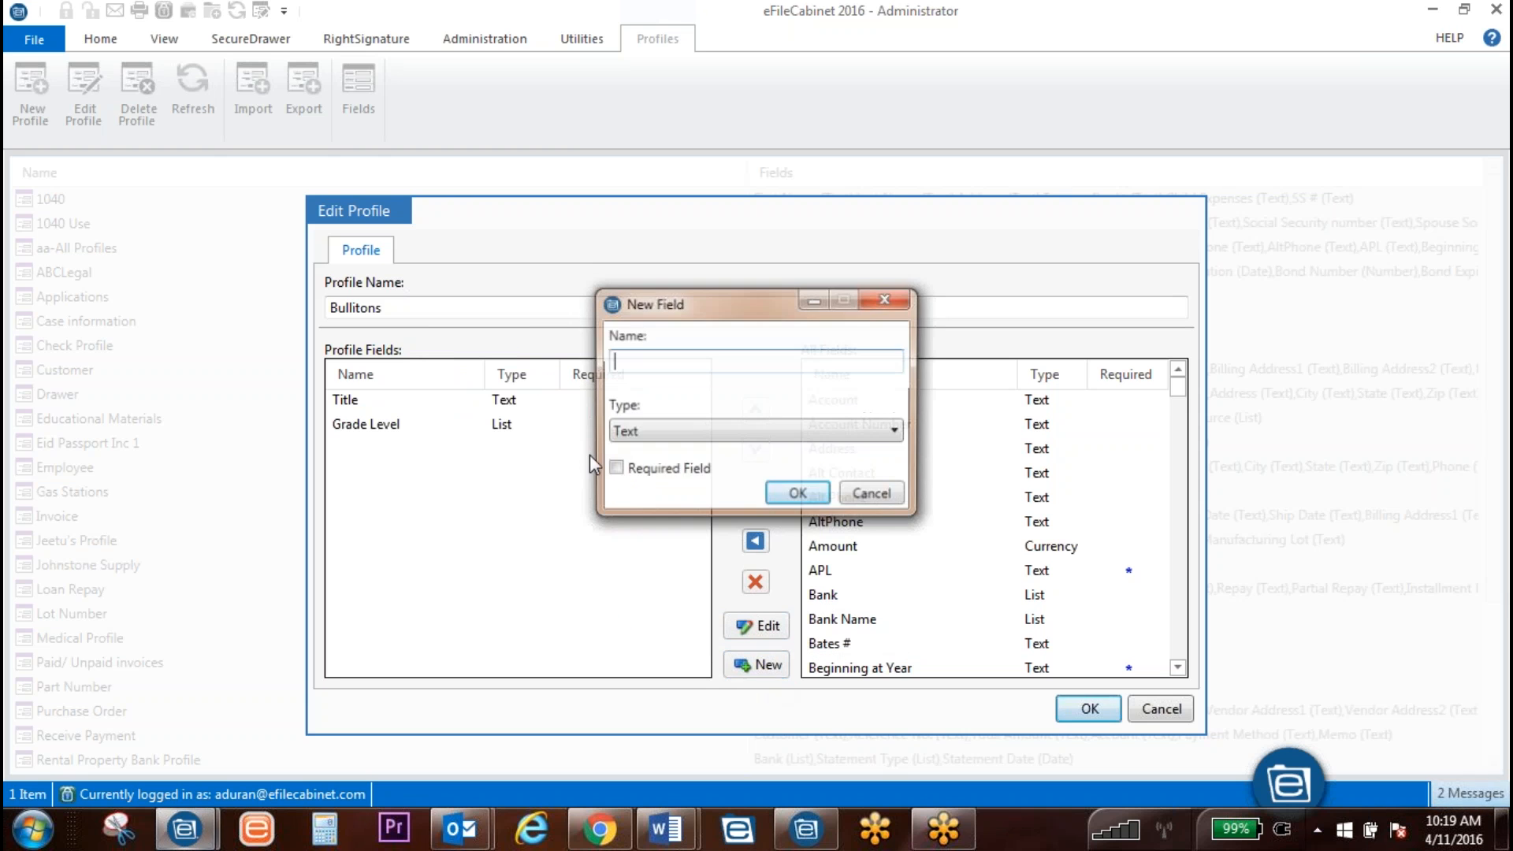
{"action": "type", "text": "Subject"}
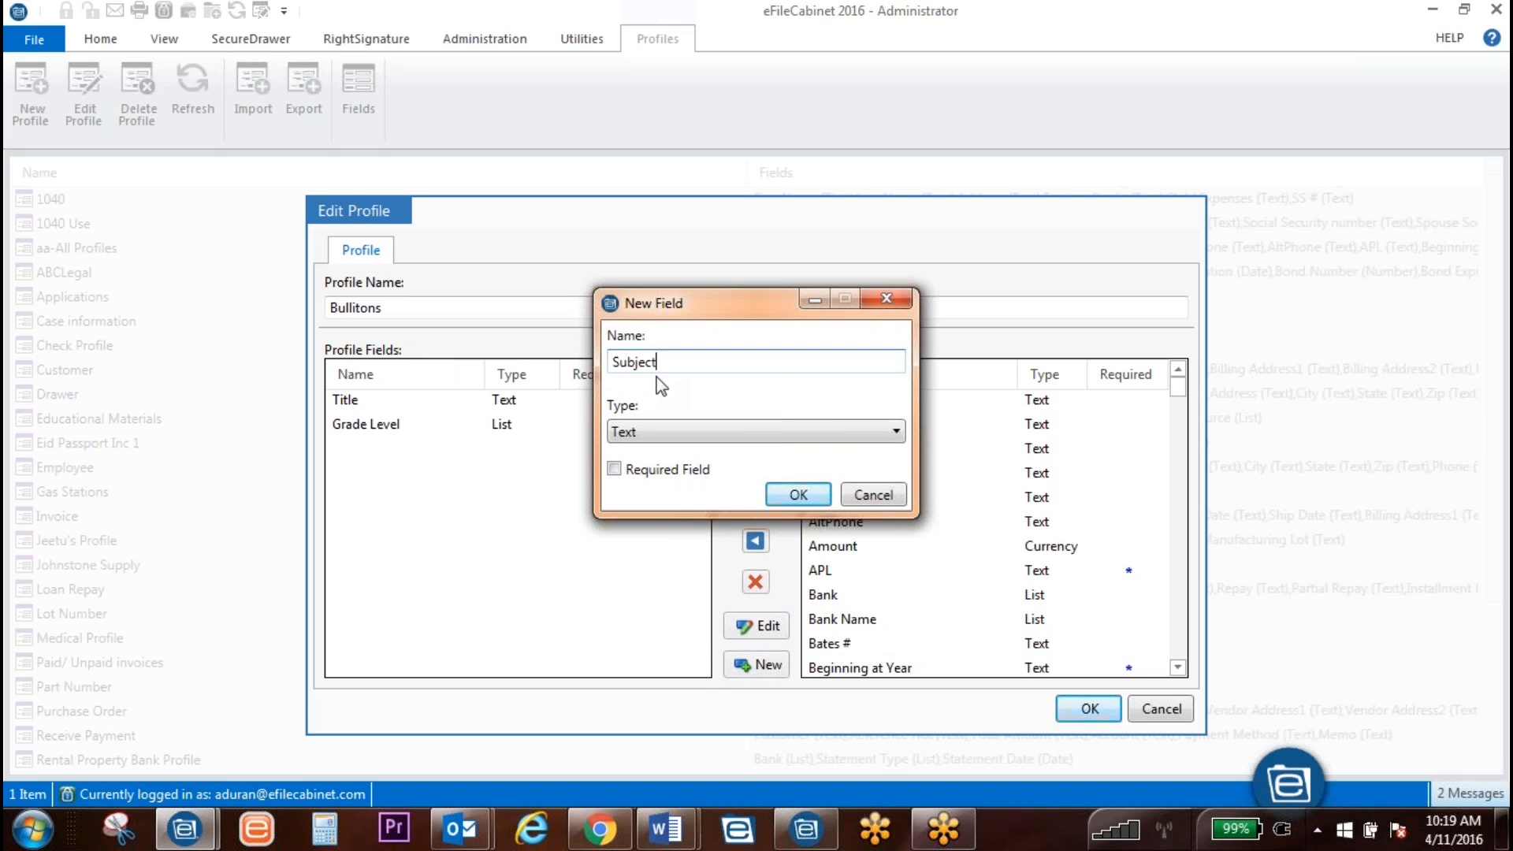
{"action": "left_click", "coordinate": [784, 435]}
{"action": "left_click", "coordinate": [743, 508]}
{"action": "left_click", "coordinate": [636, 542]}
{"action": "type", "text": "Science Ma"}
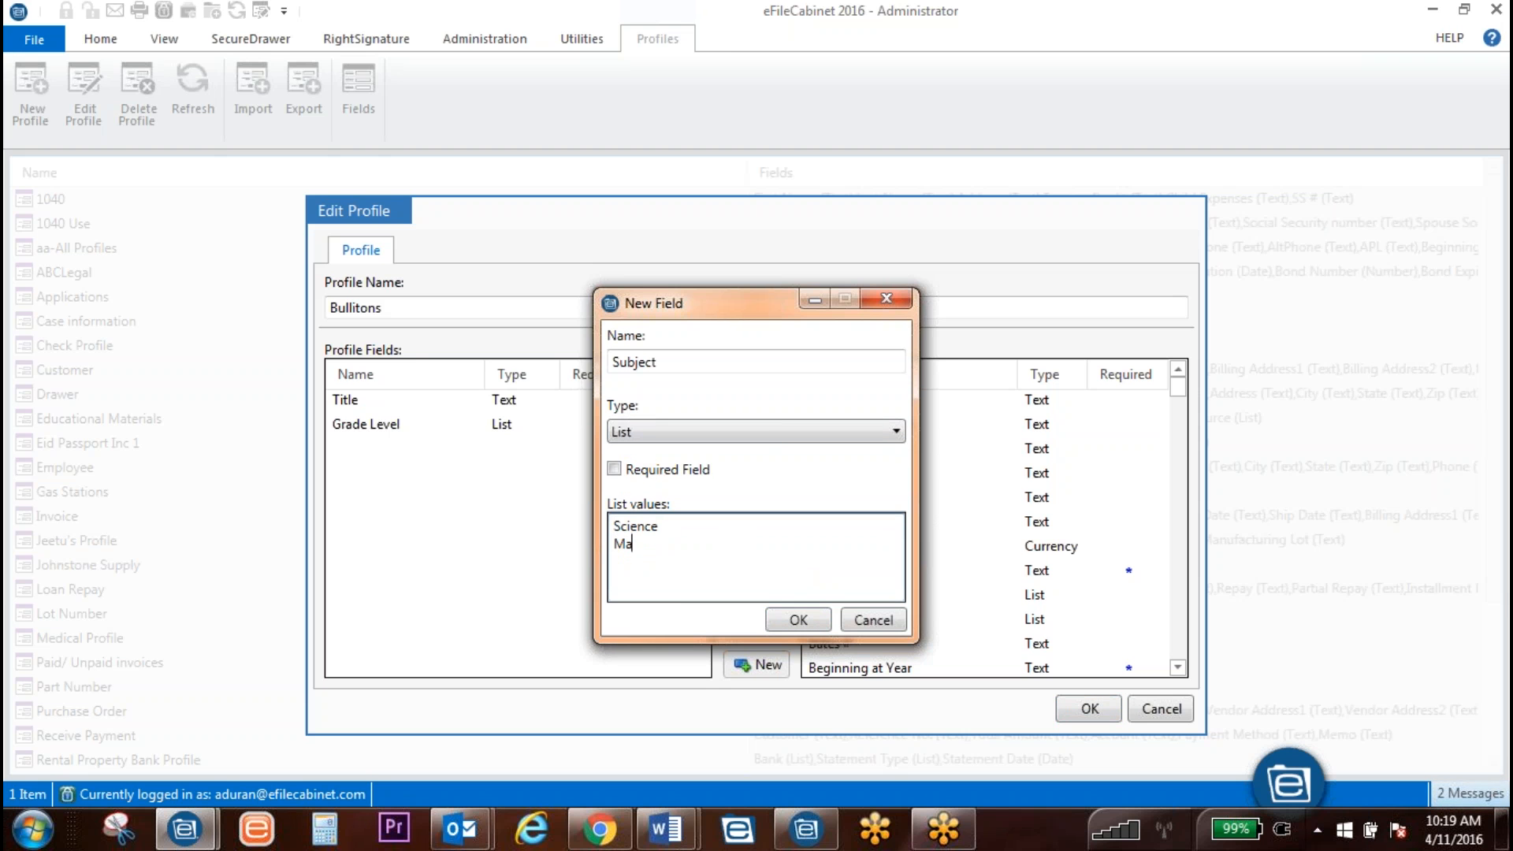
{"action": "type", "text": "th English "}
{"action": "type", "text": "History"}
{"action": "key", "text": "Return"}
{"action": "type", "text": "US History"}
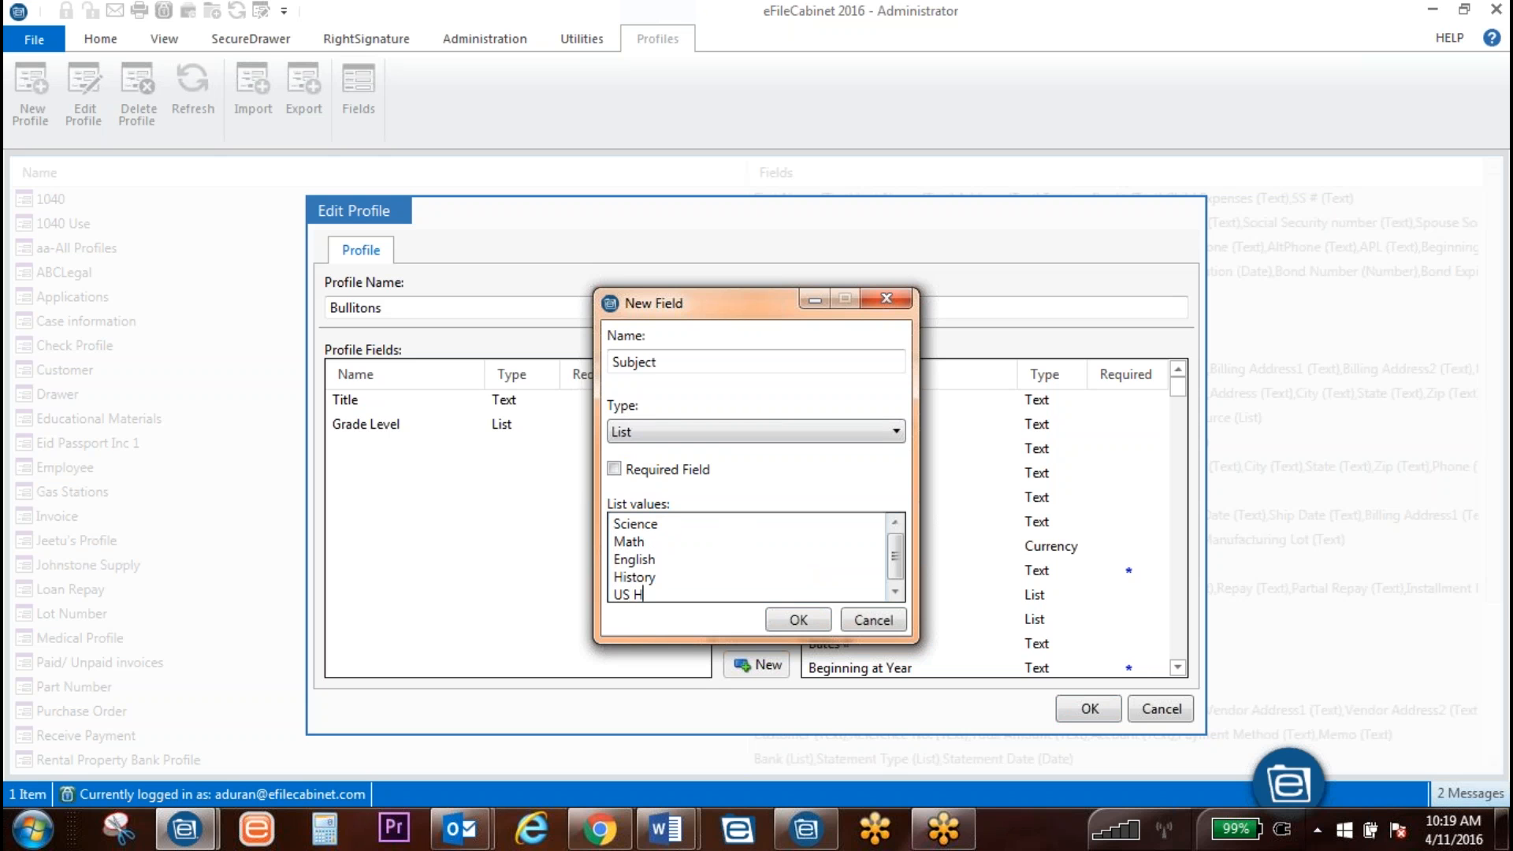
{"action": "key", "text": "Return"}
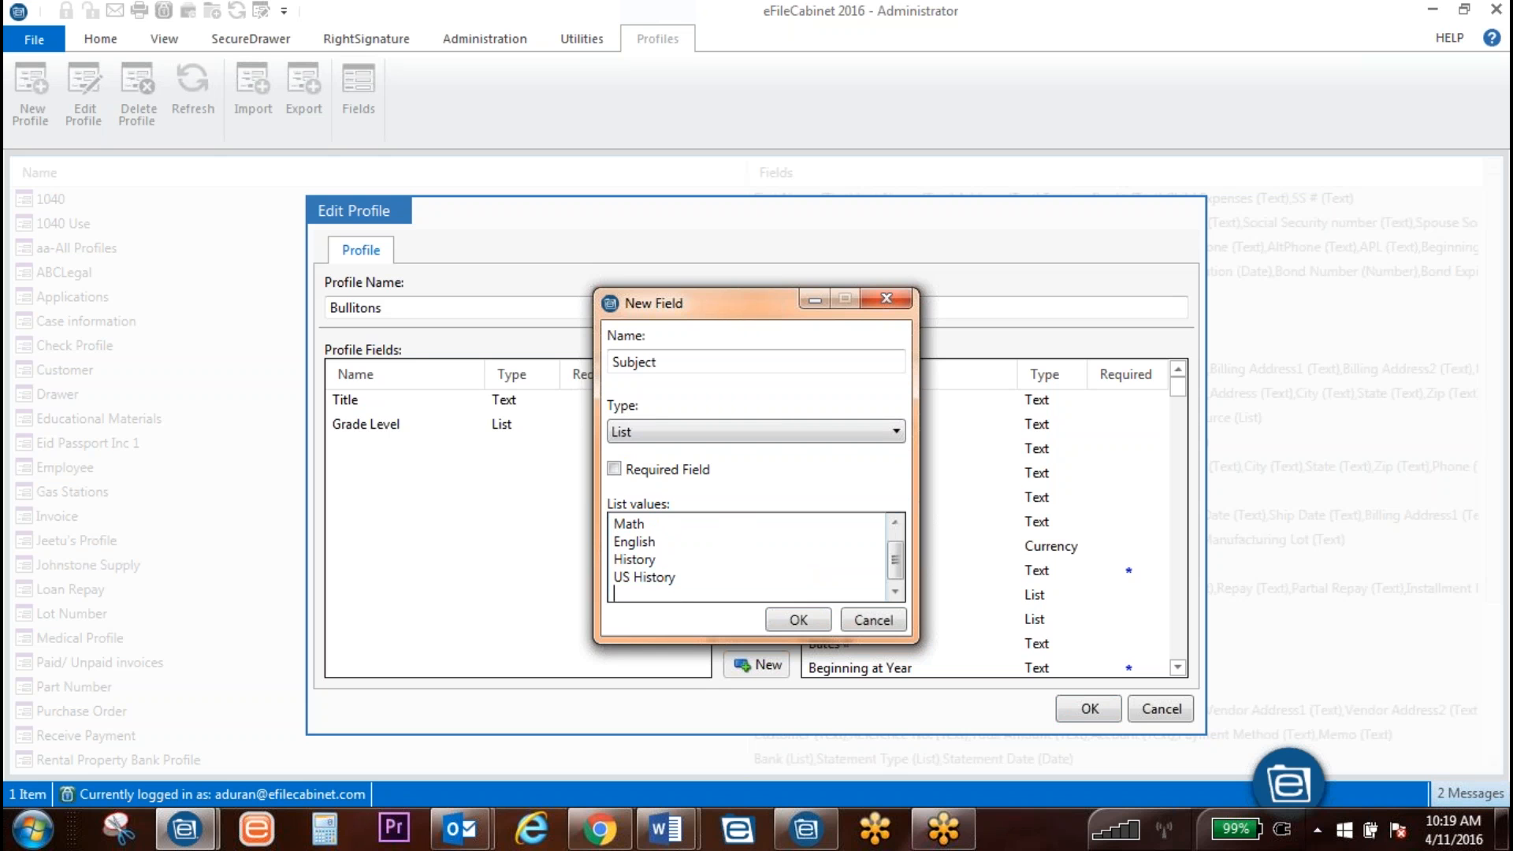
{"action": "type", "text": "World"}
{"action": "left_click", "coordinate": [796, 621]}
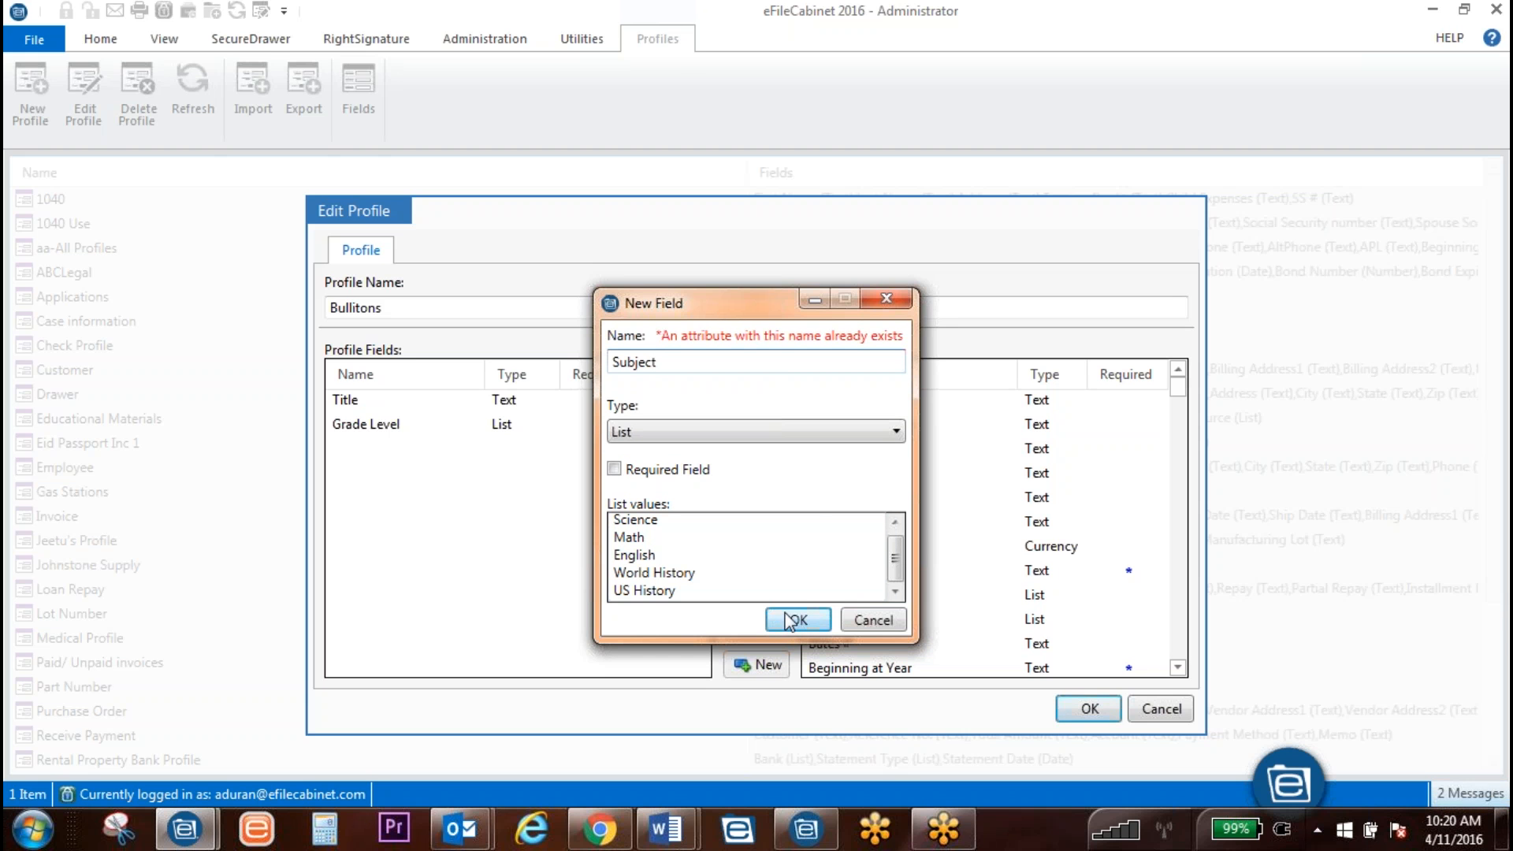
{"action": "left_click", "coordinate": [871, 621]}
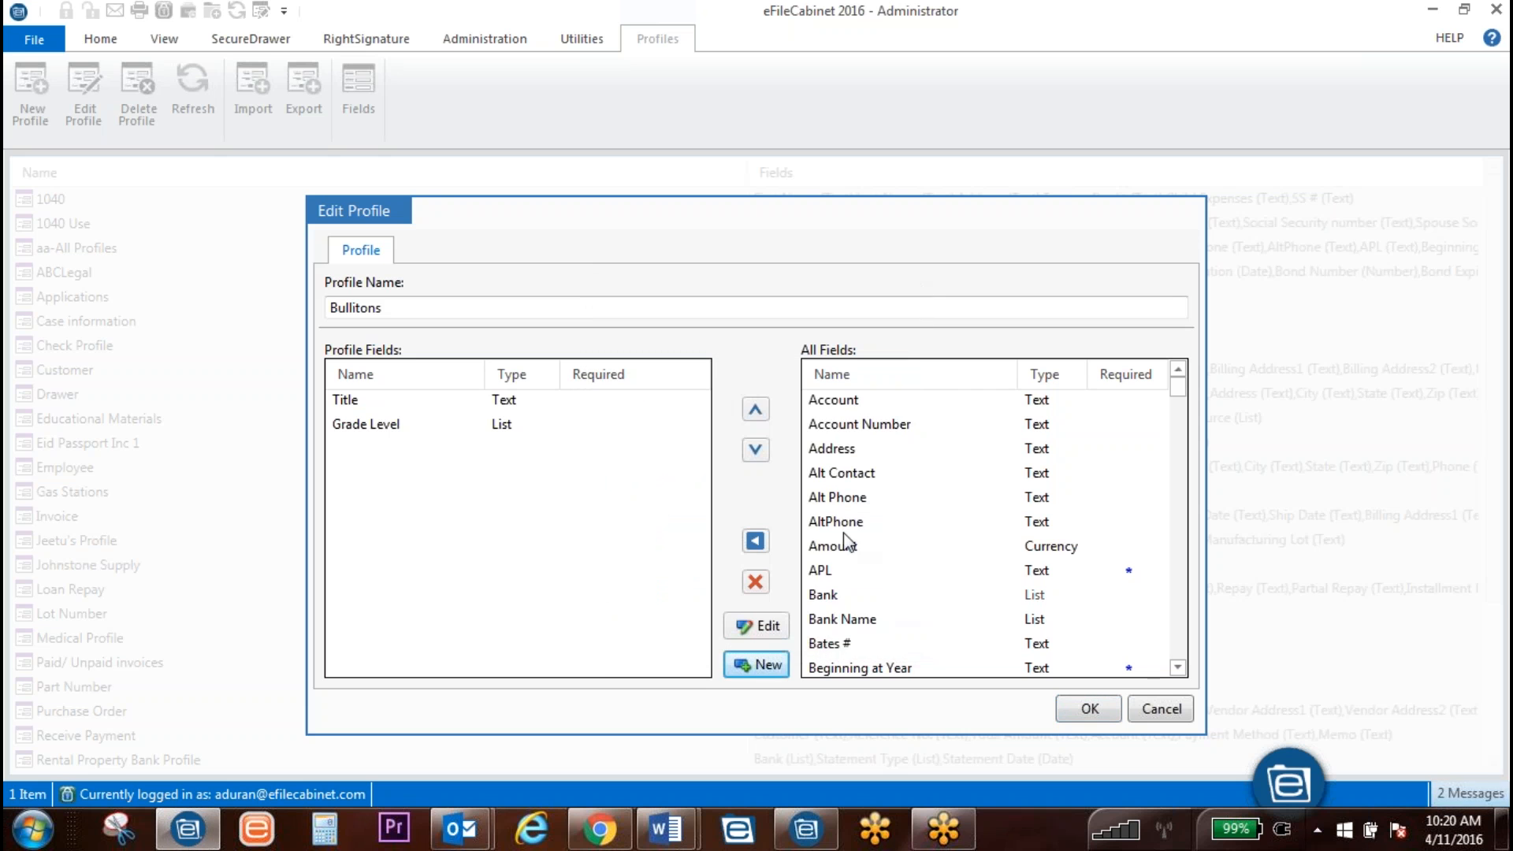
Step: Select the existing Subject field in All Fields, review its values, and add it to the profile
{"action": "scroll", "coordinate": [867, 568], "scroll_direction": "down", "scroll_amount": 5}
{"action": "scroll", "coordinate": [875, 584], "scroll_direction": "down", "scroll_amount": 20}
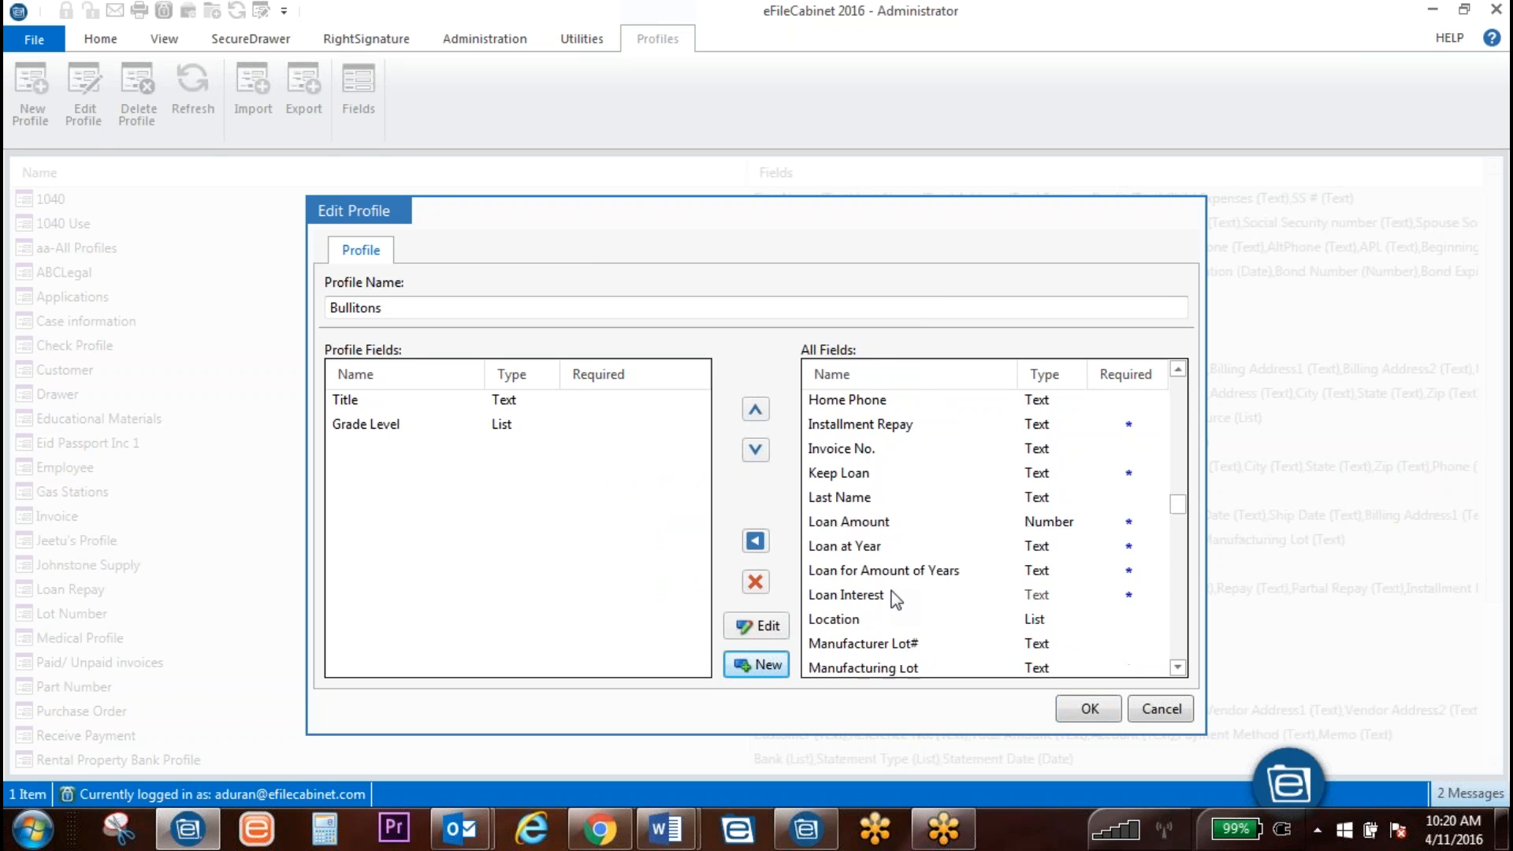
{"action": "scroll", "coordinate": [886, 595], "scroll_direction": "down", "scroll_amount": 8}
{"action": "scroll", "coordinate": [886, 595], "scroll_direction": "up", "scroll_amount": 4}
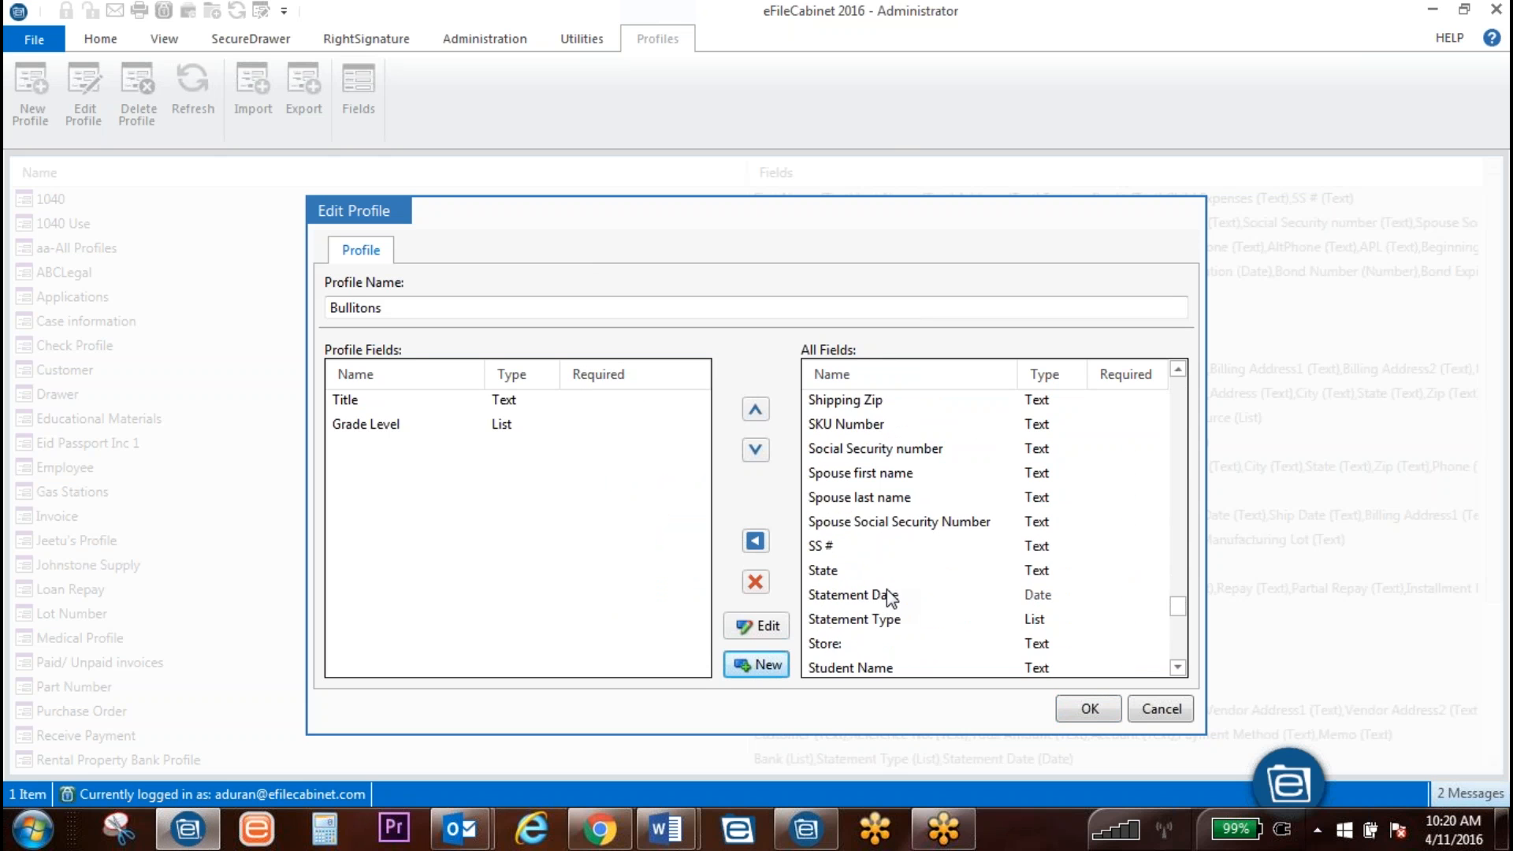
{"action": "scroll", "coordinate": [836, 473], "scroll_direction": "up", "scroll_amount": 2}
{"action": "scroll", "coordinate": [867, 551], "scroll_direction": "down", "scroll_amount": 3}
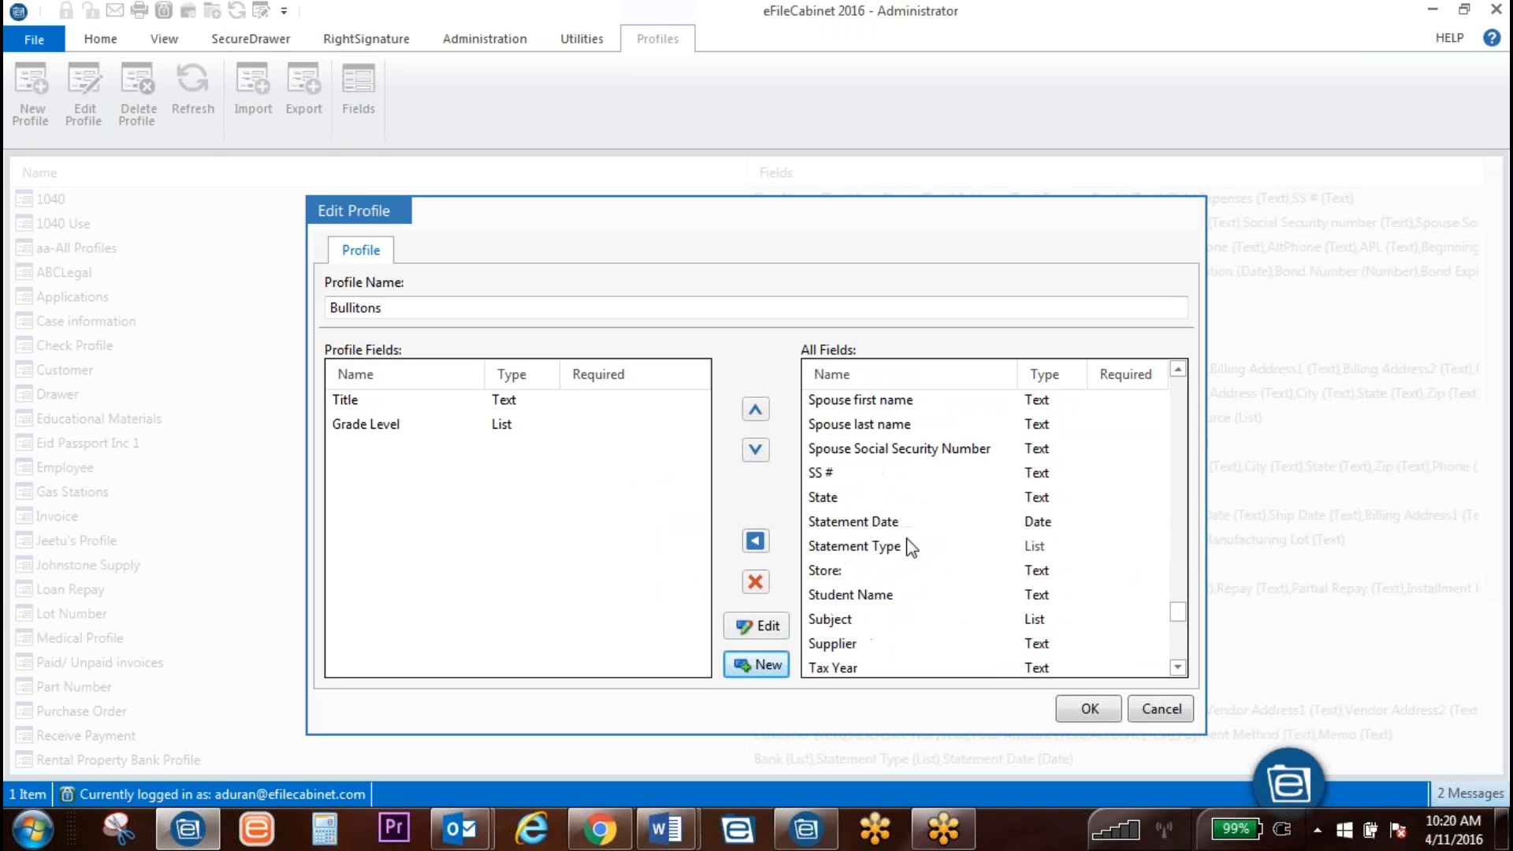
{"action": "scroll", "coordinate": [835, 626], "scroll_direction": "down", "scroll_amount": 1}
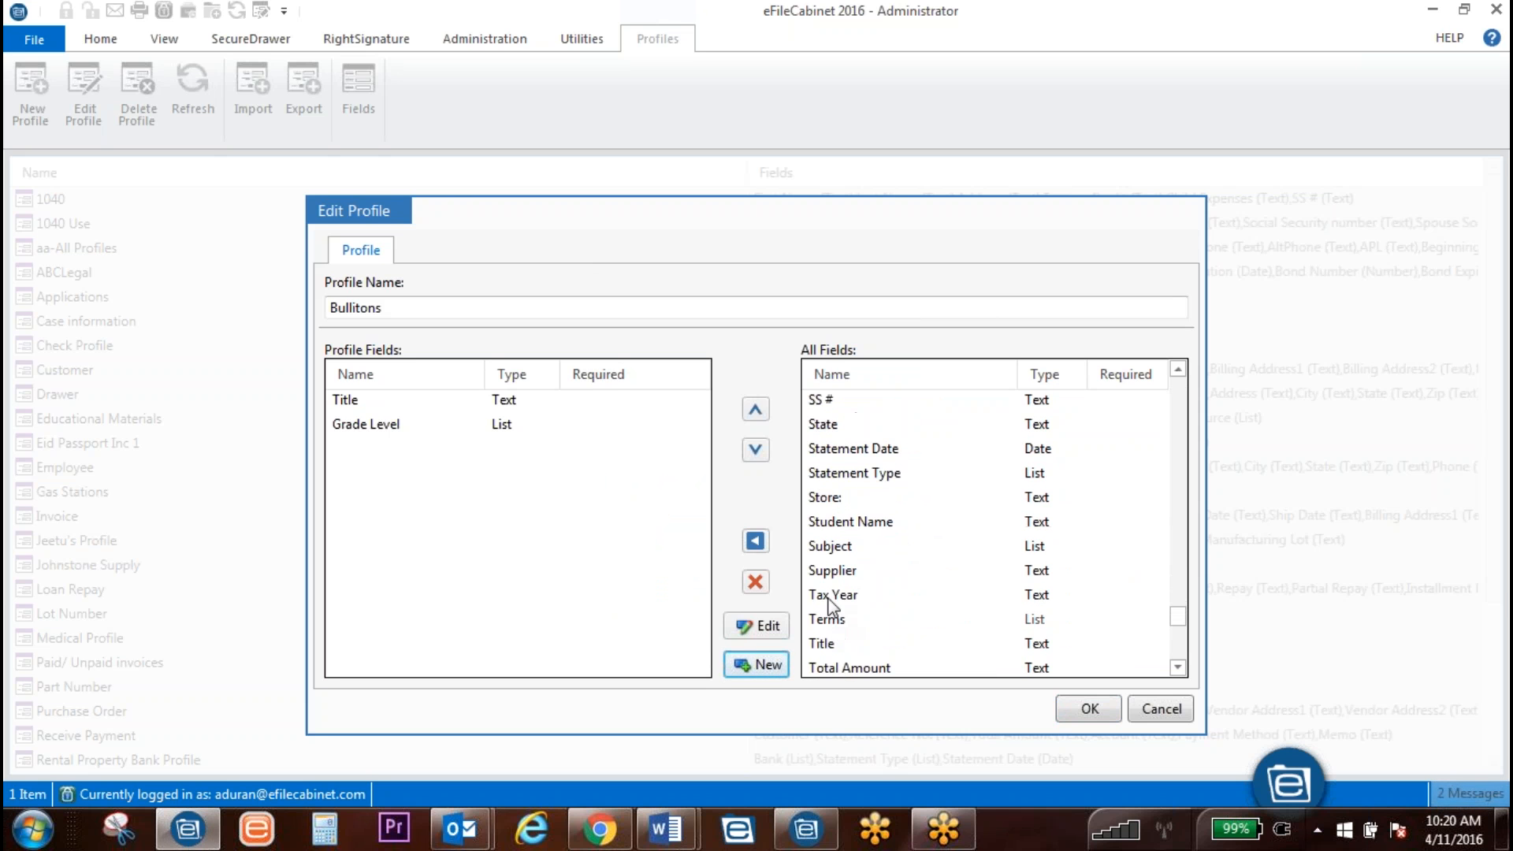
{"action": "left_click", "coordinate": [835, 551]}
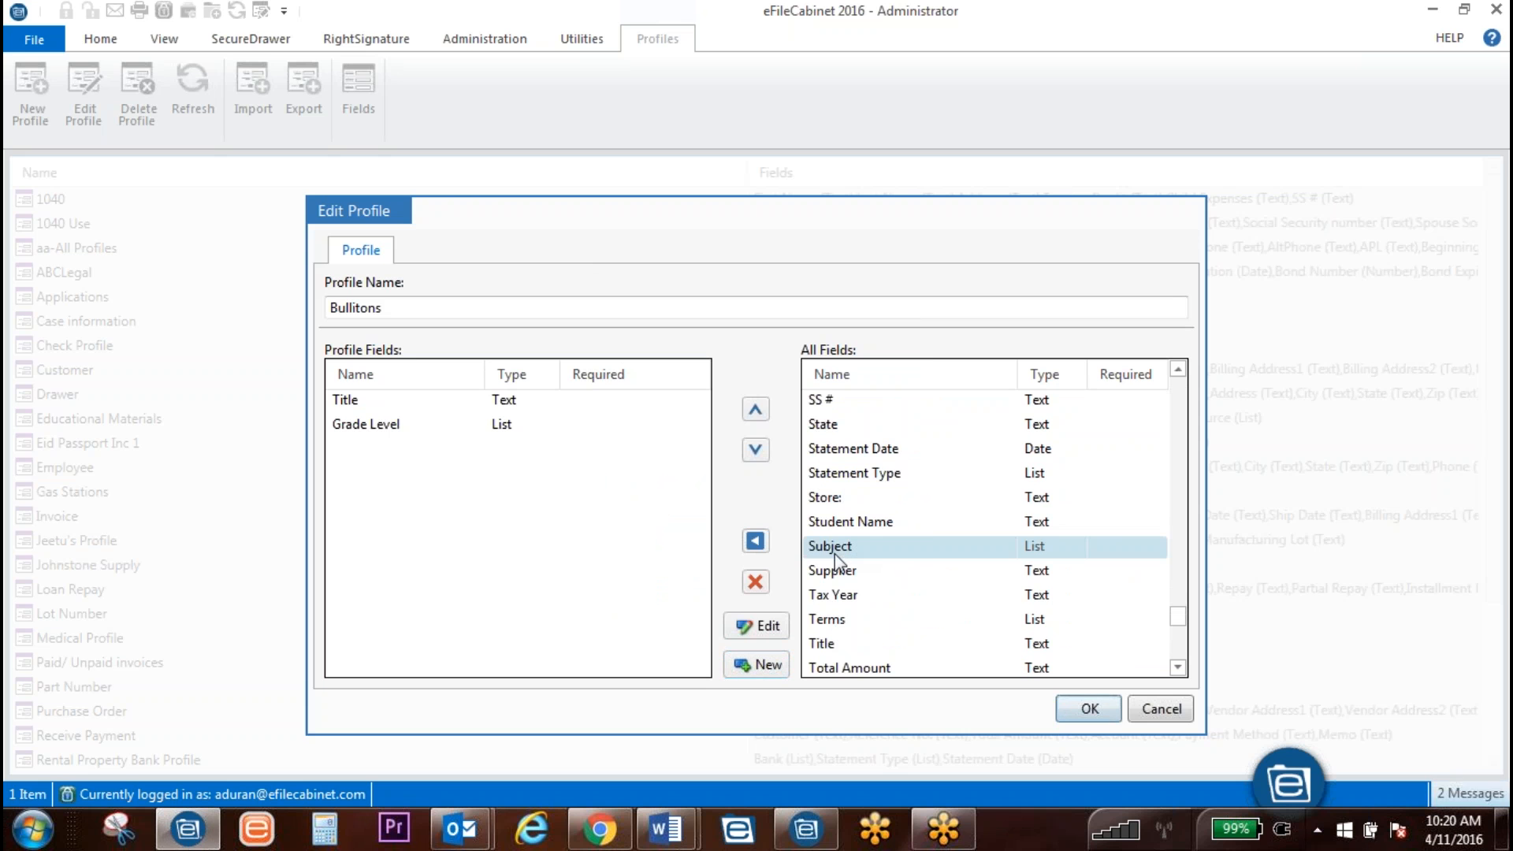
{"action": "left_click", "coordinate": [758, 627]}
{"action": "left_click", "coordinate": [687, 477]}
{"action": "scroll", "coordinate": [670, 482], "scroll_direction": "down", "scroll_amount": 2}
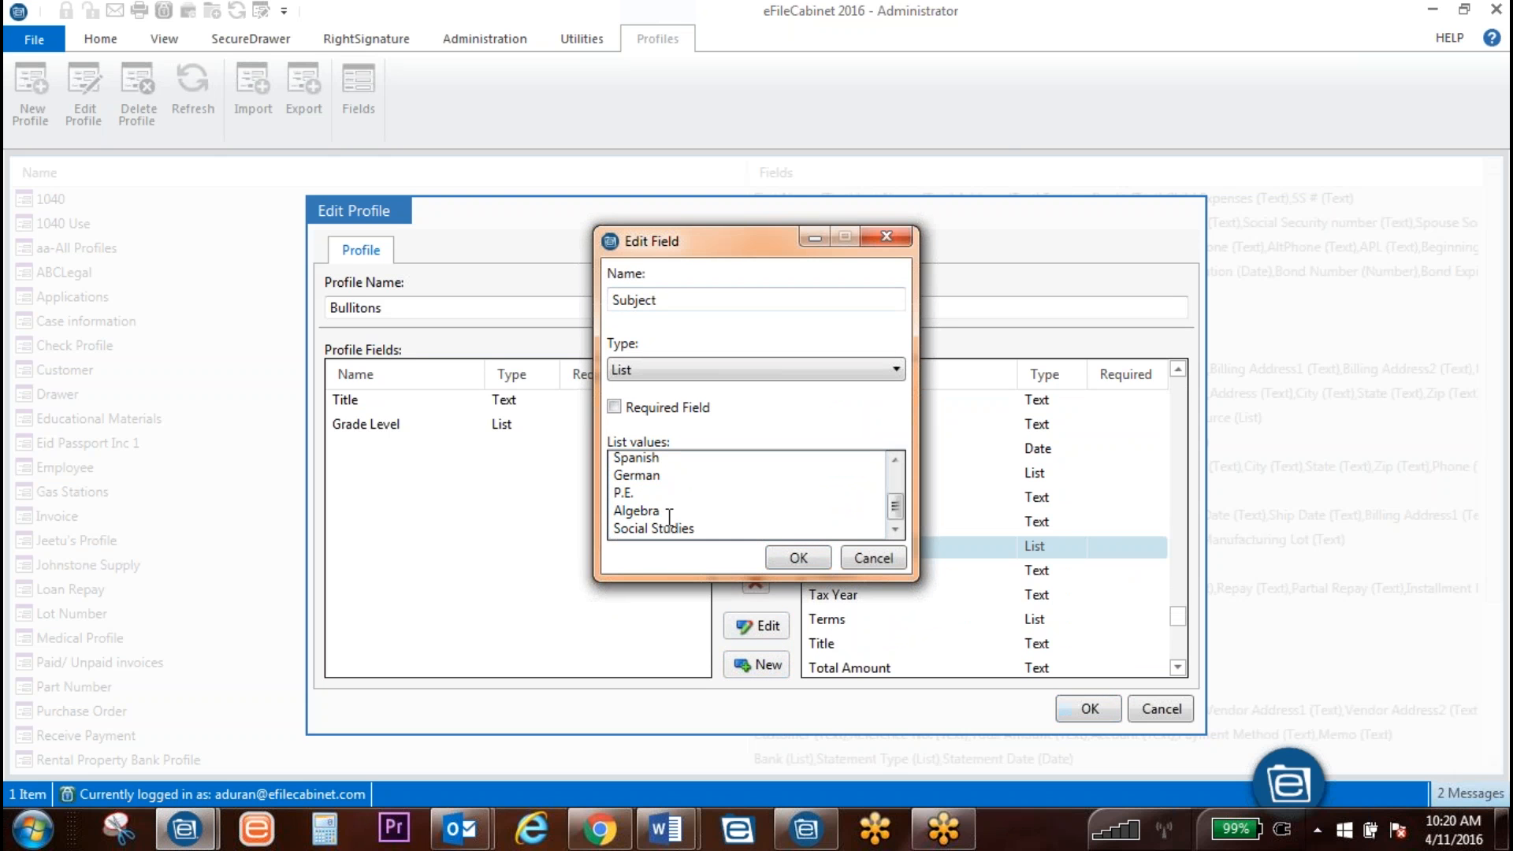
{"action": "scroll", "coordinate": [749, 495], "scroll_direction": "up", "scroll_amount": 2}
{"action": "left_click", "coordinate": [798, 558]}
{"action": "left_click", "coordinate": [754, 544]}
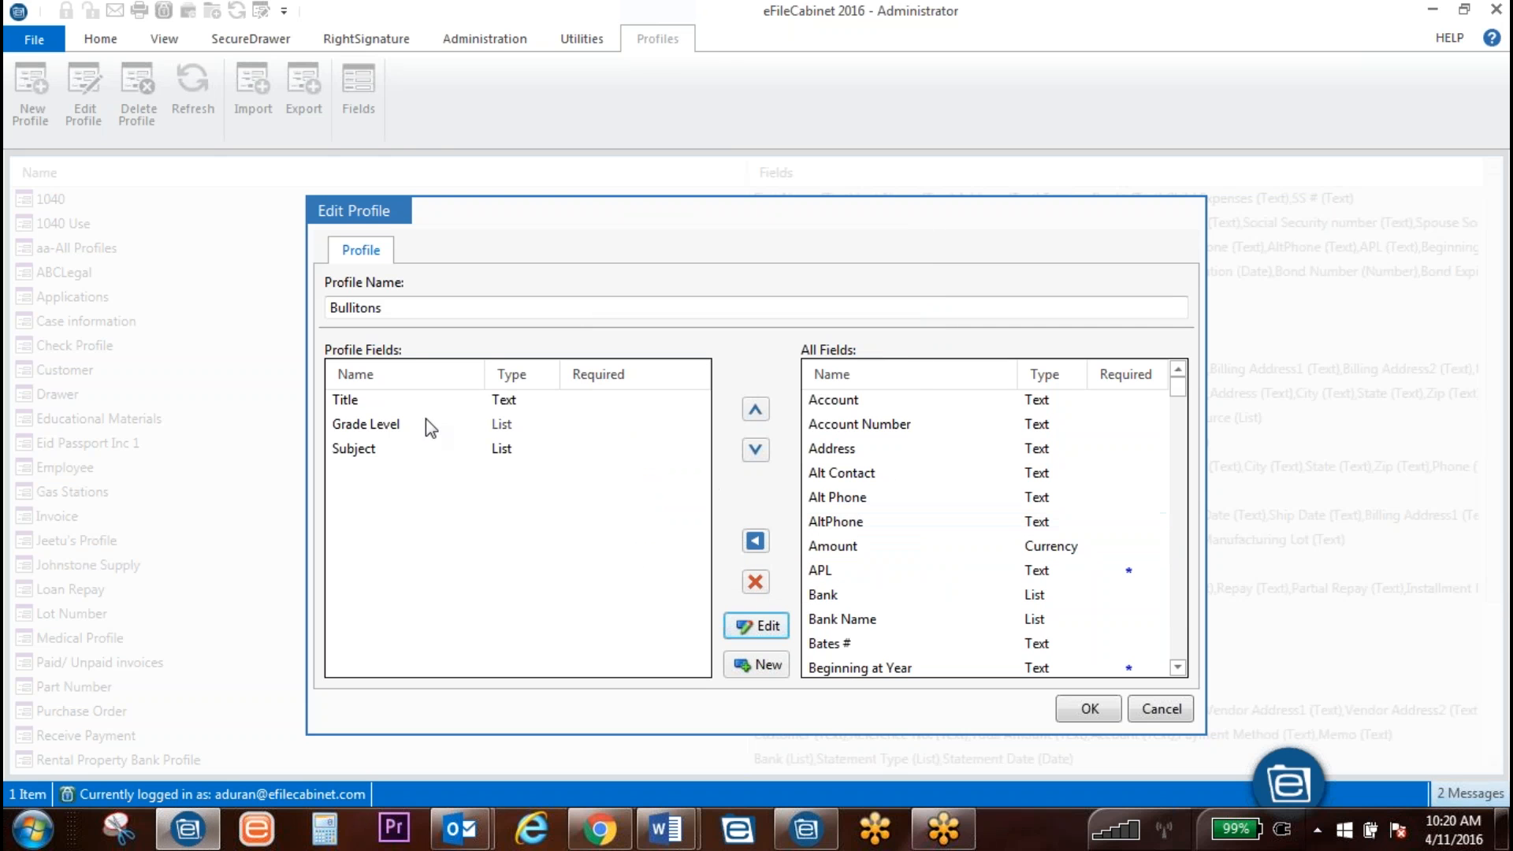
{"action": "left_click", "coordinate": [398, 404]}
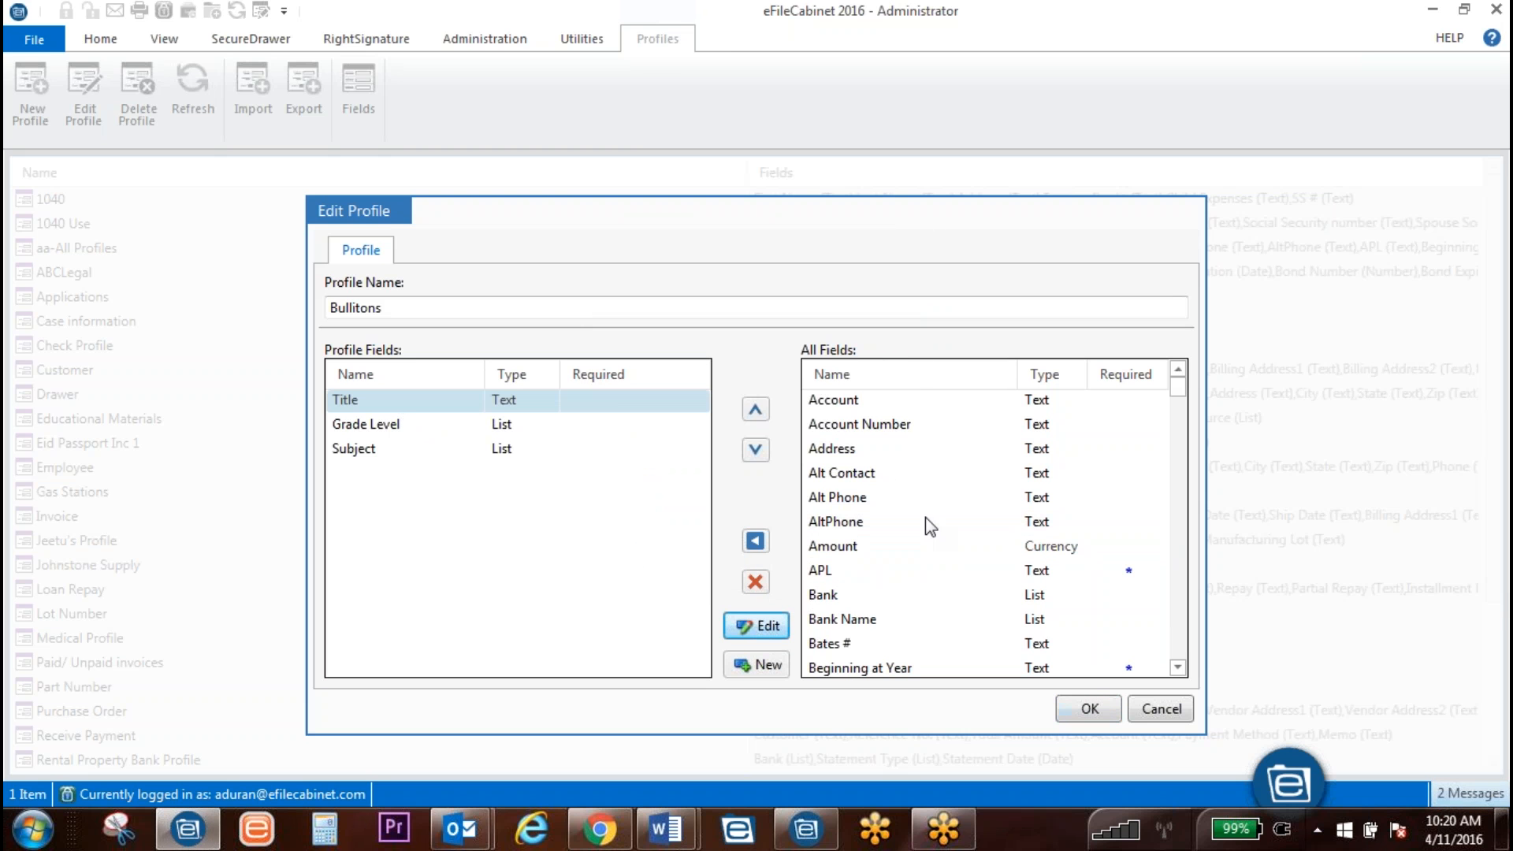
Step: Work with the Title and Grade Level entries in the profile's field list
{"action": "left_click", "coordinate": [761, 627]}
{"action": "left_click", "coordinate": [359, 403]}
{"action": "left_click", "coordinate": [761, 627]}
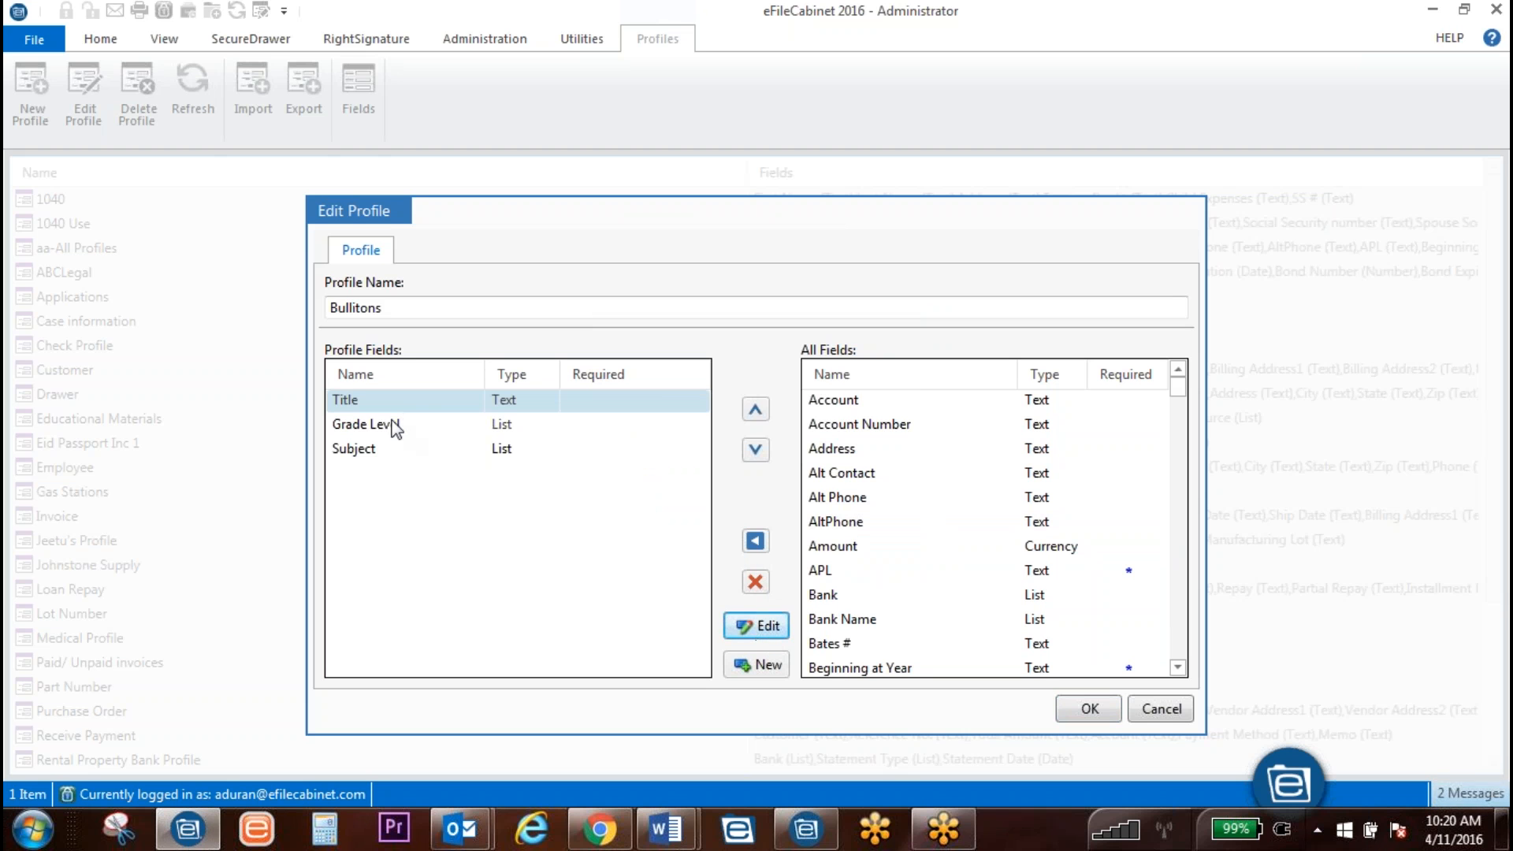
{"action": "left_click", "coordinate": [409, 432]}
{"action": "left_click", "coordinate": [781, 636]}
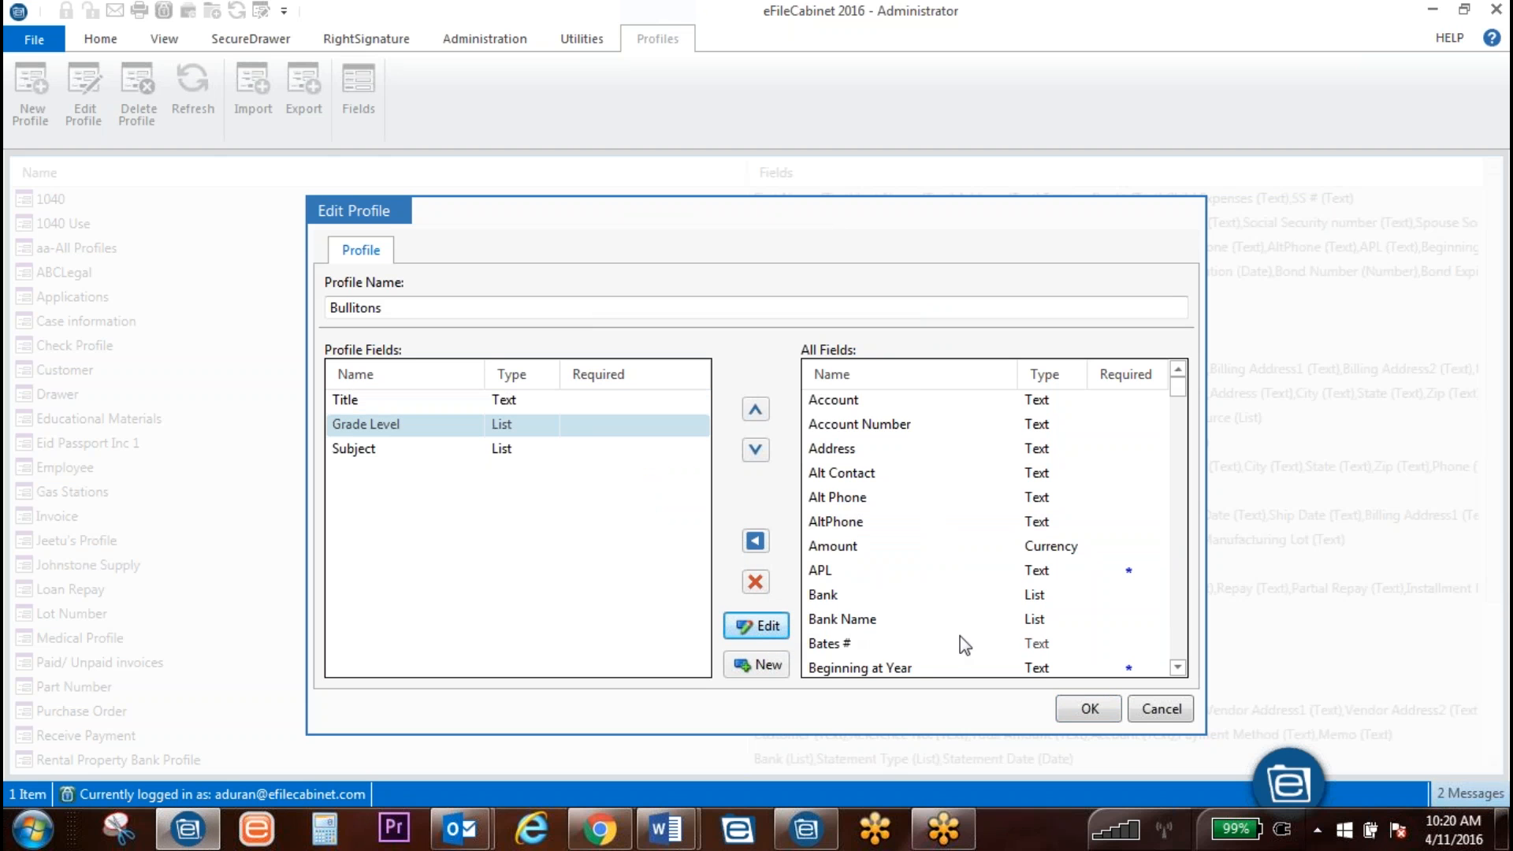
{"action": "scroll", "coordinate": [1036, 600], "scroll_direction": "down", "scroll_amount": 1}
{"action": "scroll", "coordinate": [1070, 626], "scroll_direction": "up", "scroll_amount": 1}
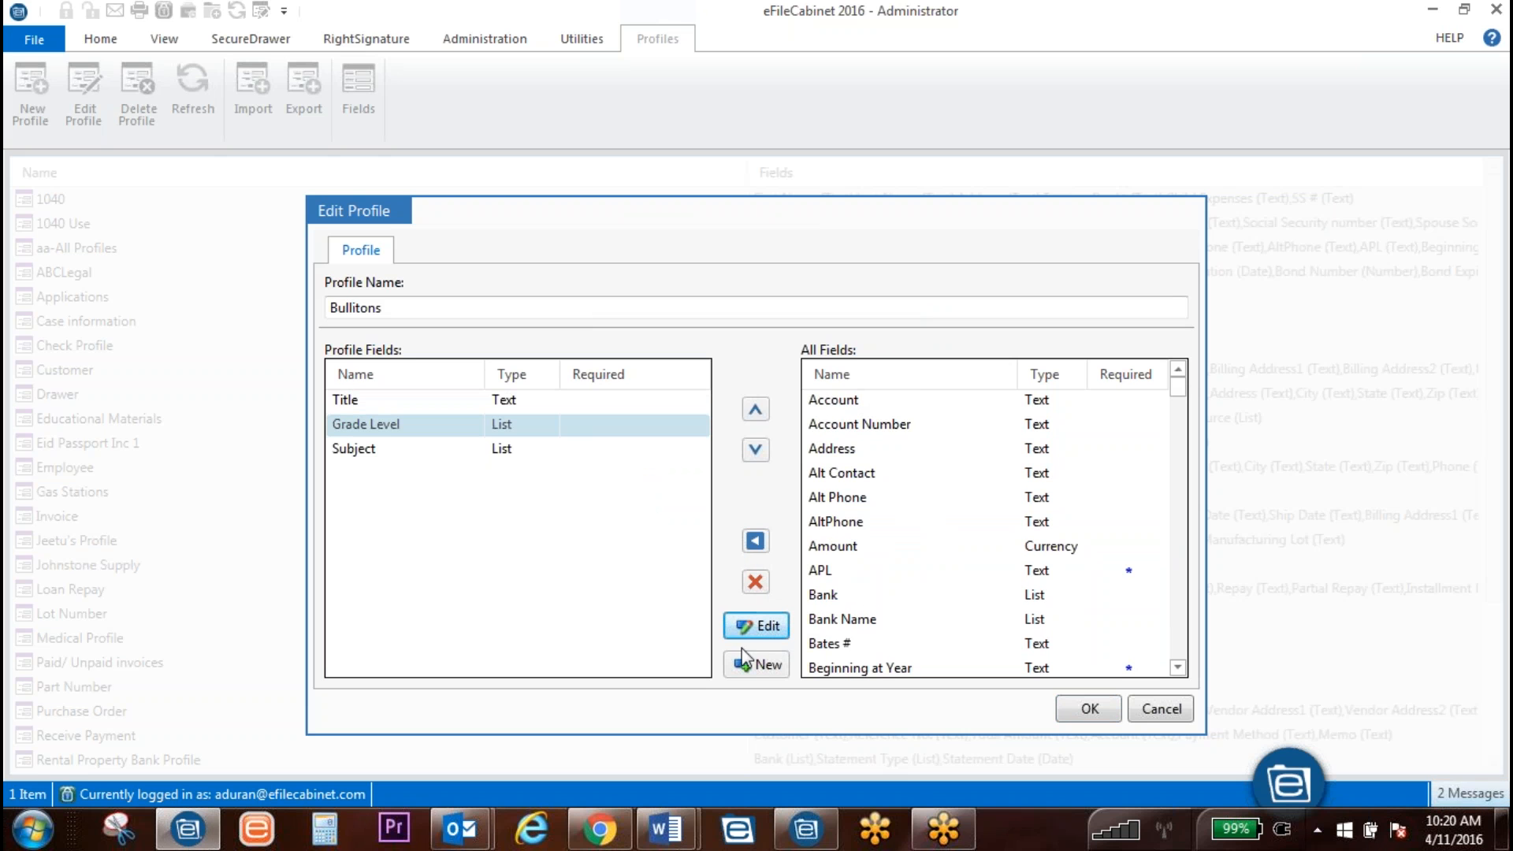
Step: Add Content Keywords as a required text field after Subject
{"action": "left_click", "coordinate": [747, 669]}
{"action": "type", "text": "Content Key"}
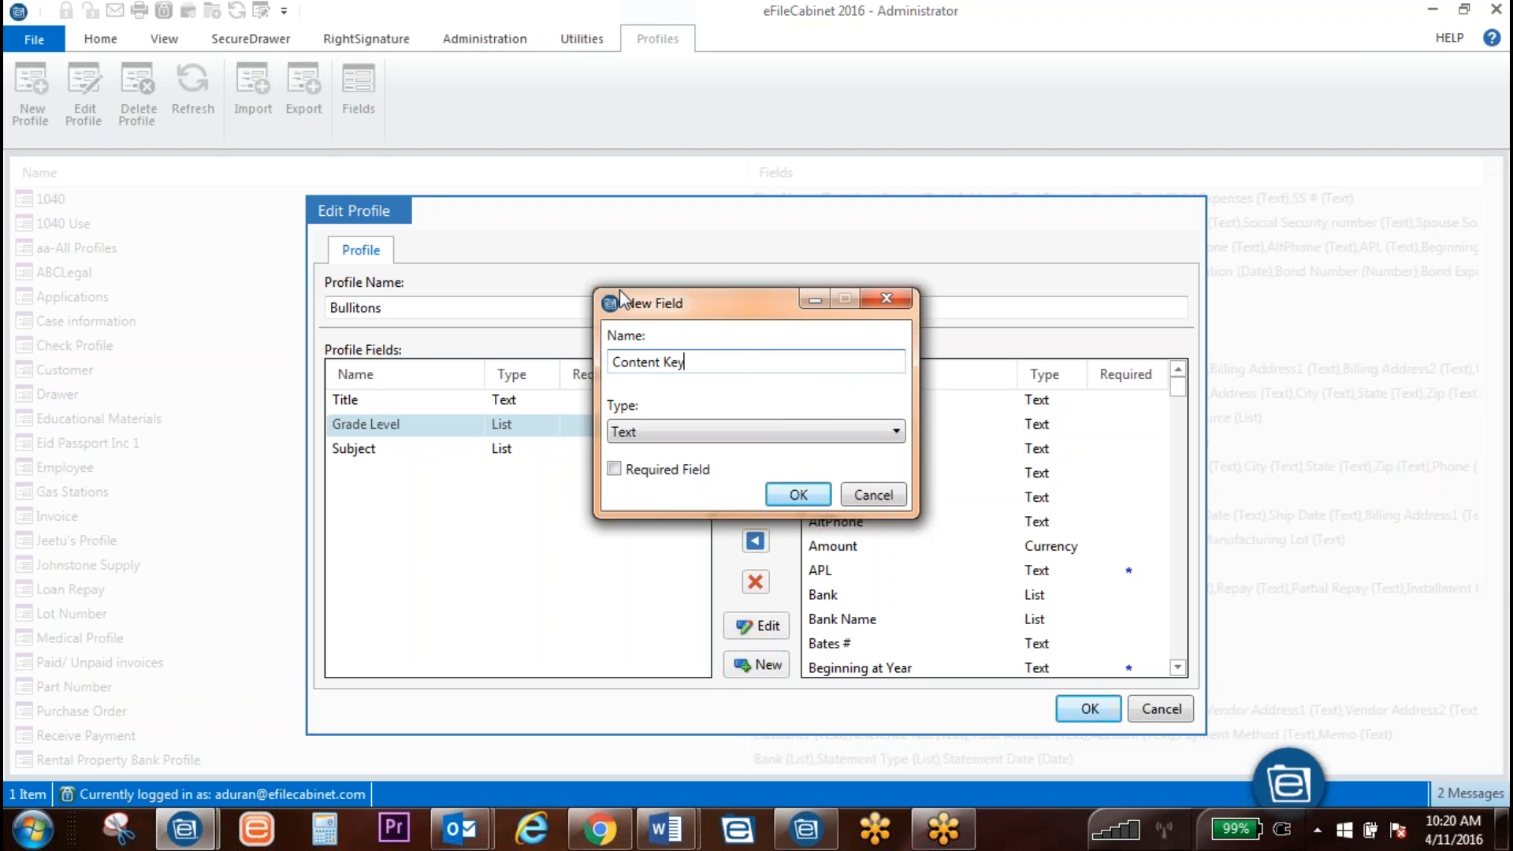
{"action": "type", "text": "words"}
{"action": "left_click", "coordinate": [614, 469]}
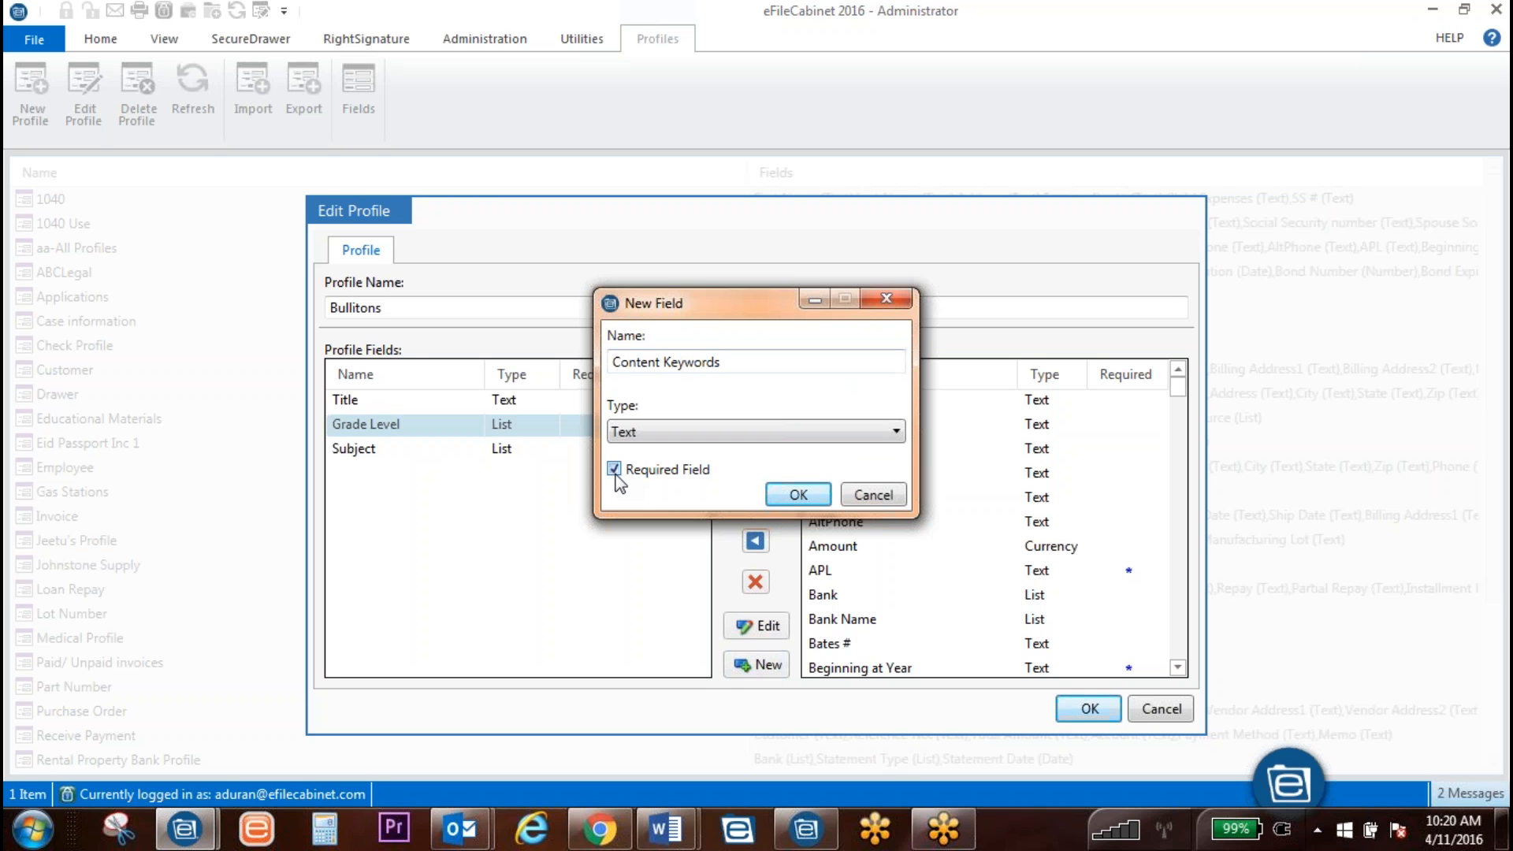
{"action": "left_click", "coordinate": [799, 494]}
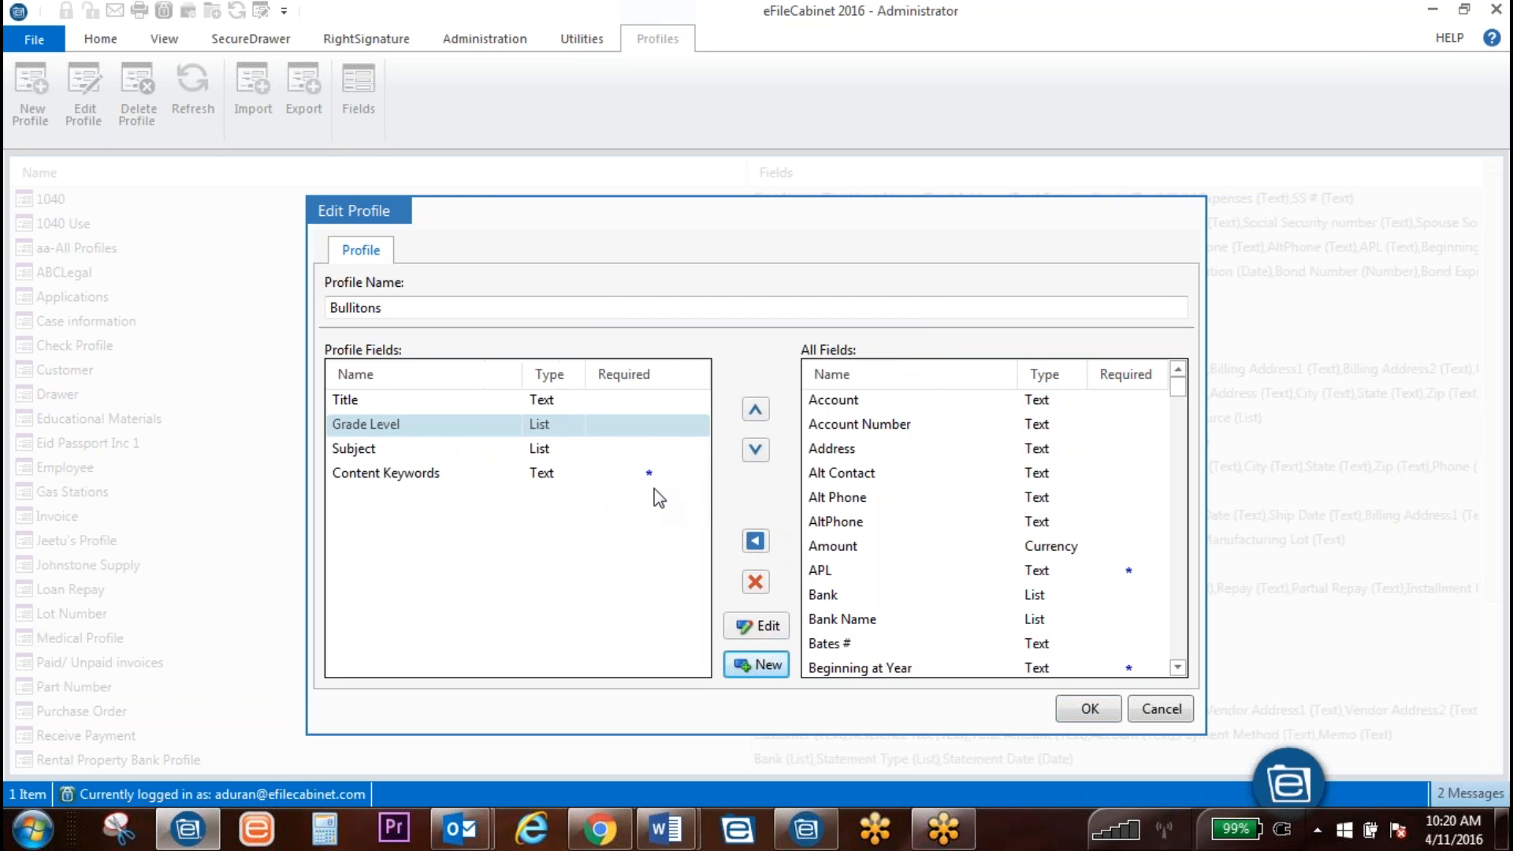
{"action": "left_click", "coordinate": [605, 450]}
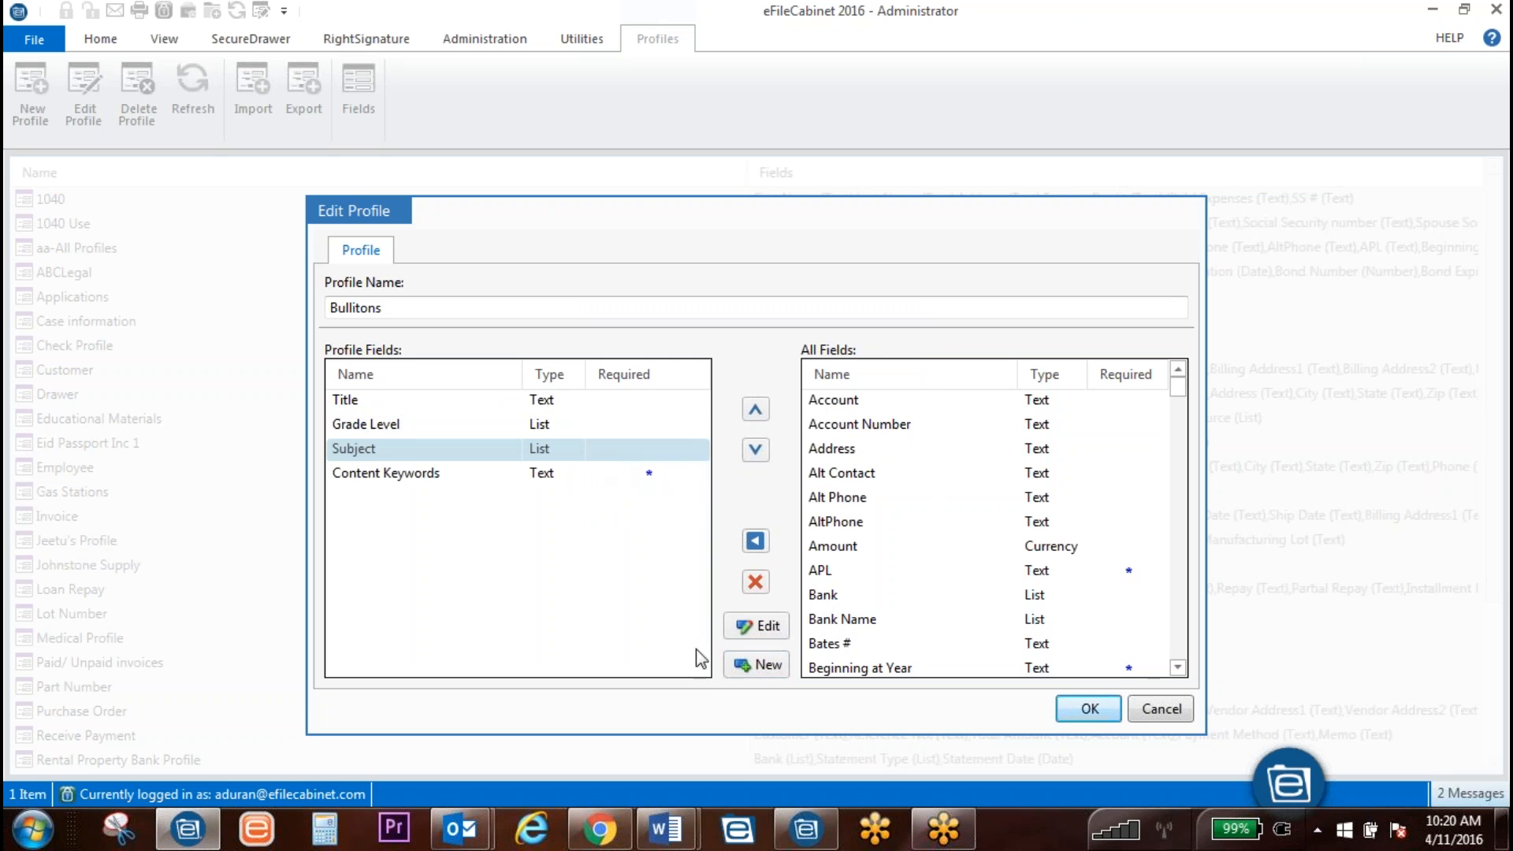
{"action": "left_click", "coordinate": [758, 665]}
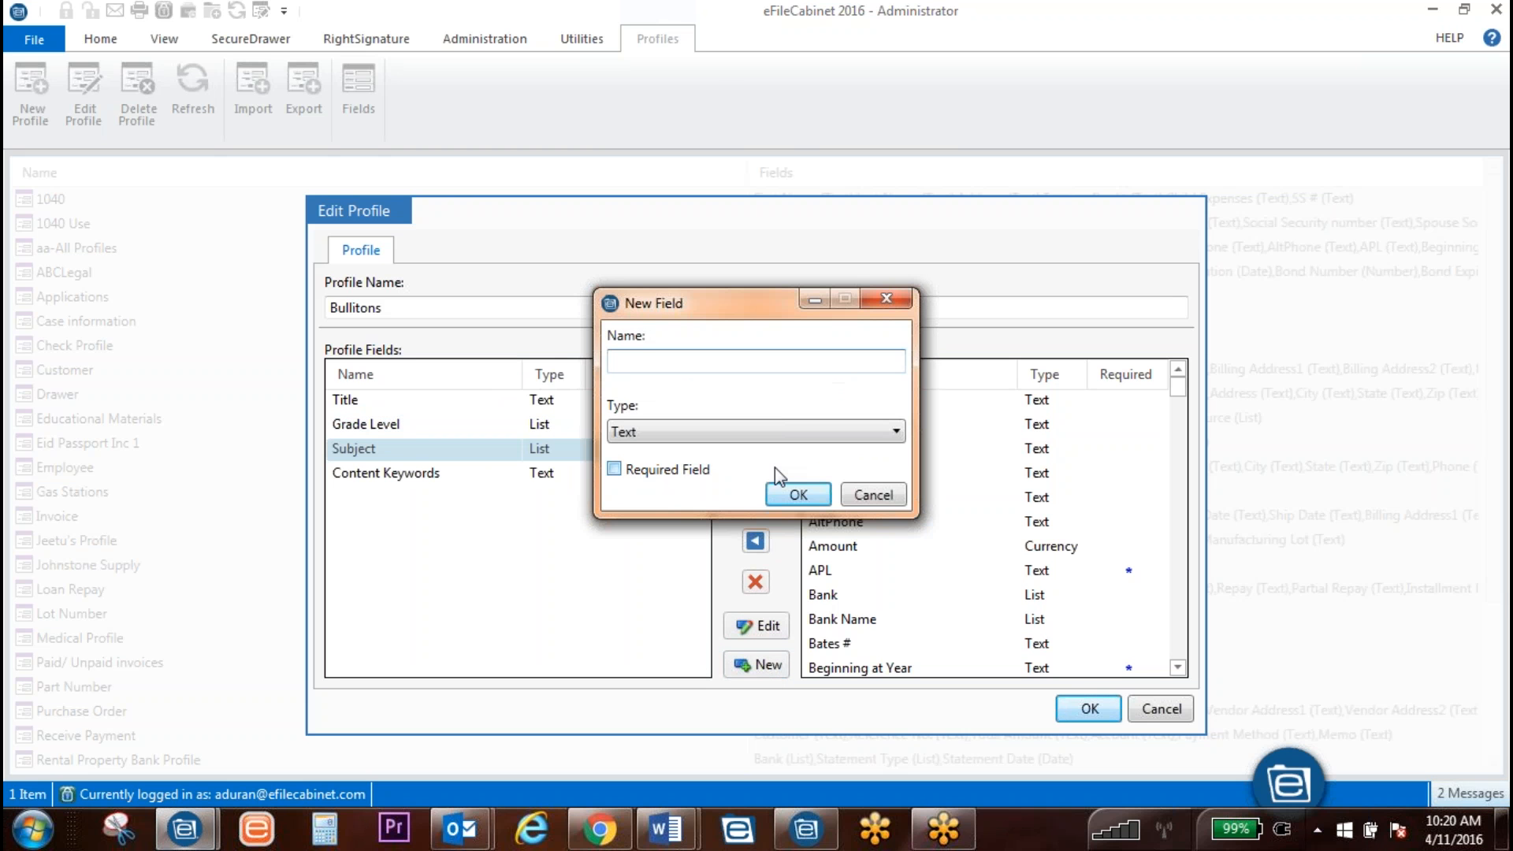
Step: Add required Graphic Keywords and Committed By fields to the profile
{"action": "type", "text": "Graphic Keywords"}
{"action": "left_click", "coordinate": [613, 470]}
{"action": "left_click", "coordinate": [796, 494]}
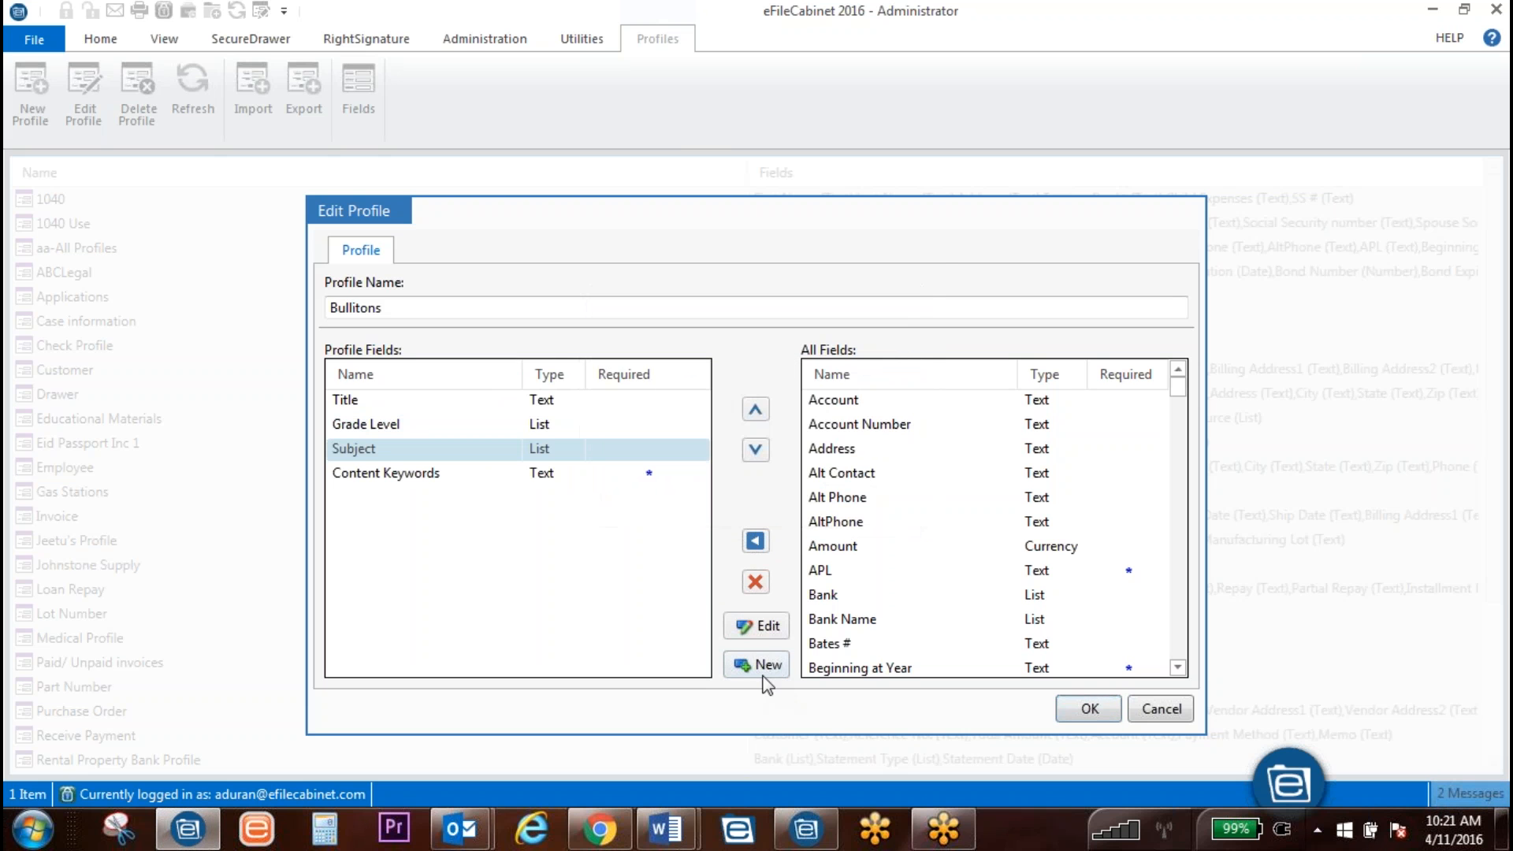
{"action": "left_click", "coordinate": [760, 665]}
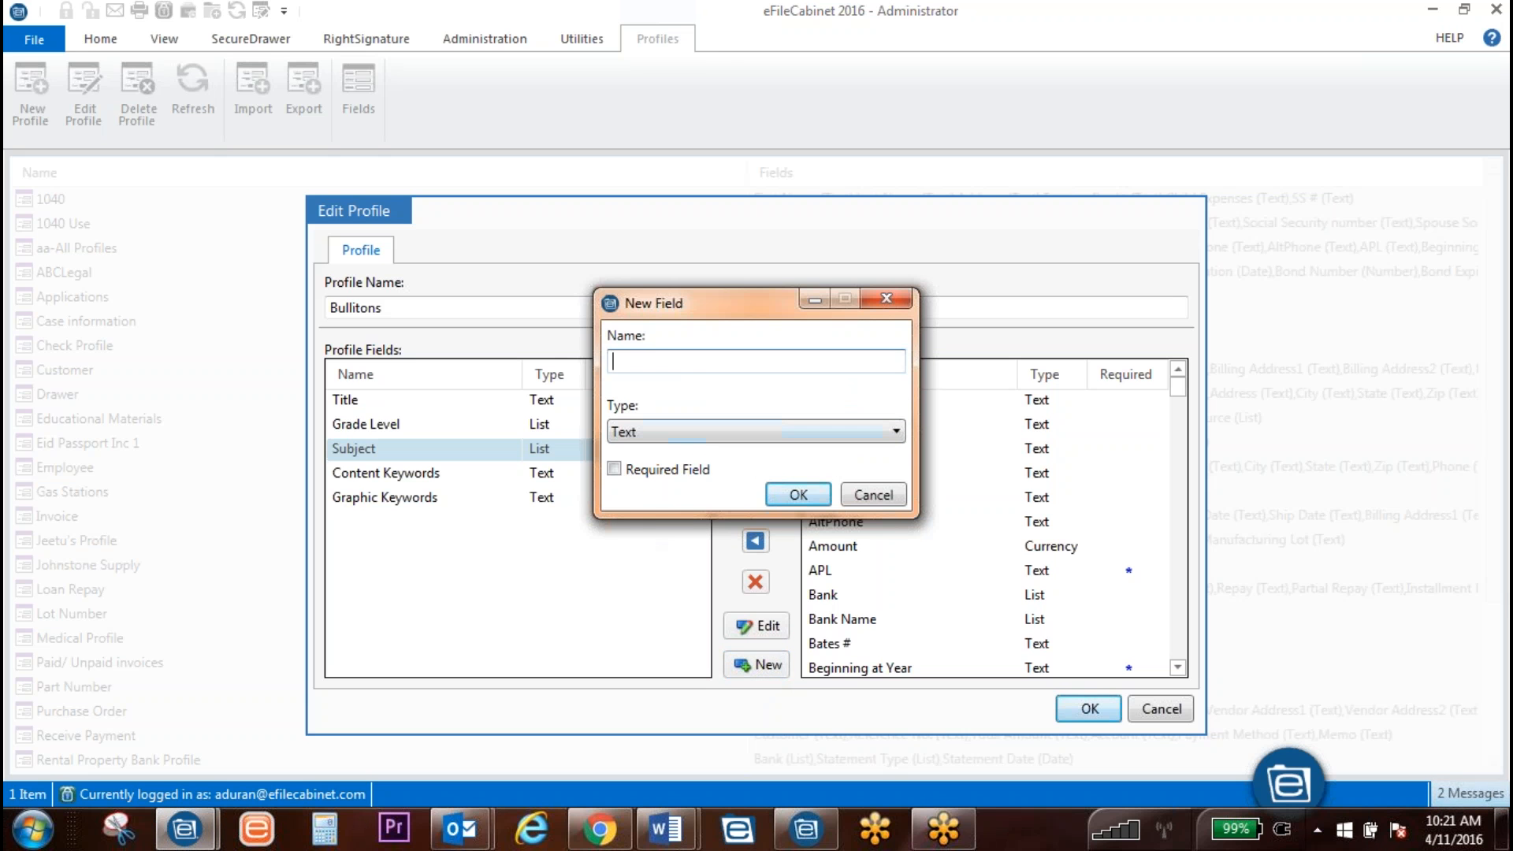
{"action": "type", "text": "Committed By"}
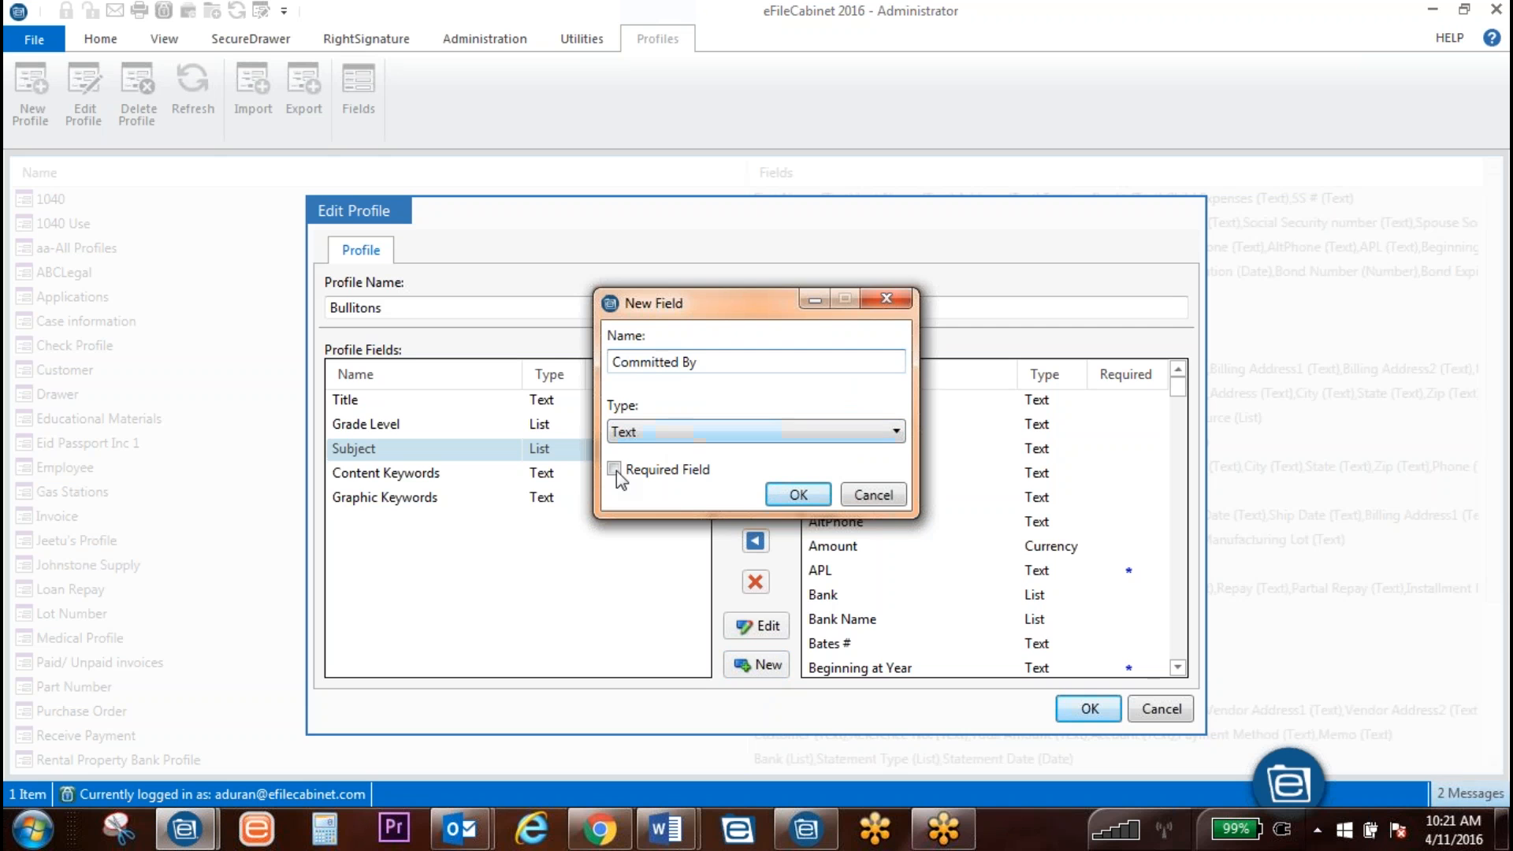
{"action": "left_click", "coordinate": [614, 470]}
{"action": "left_click", "coordinate": [798, 494]}
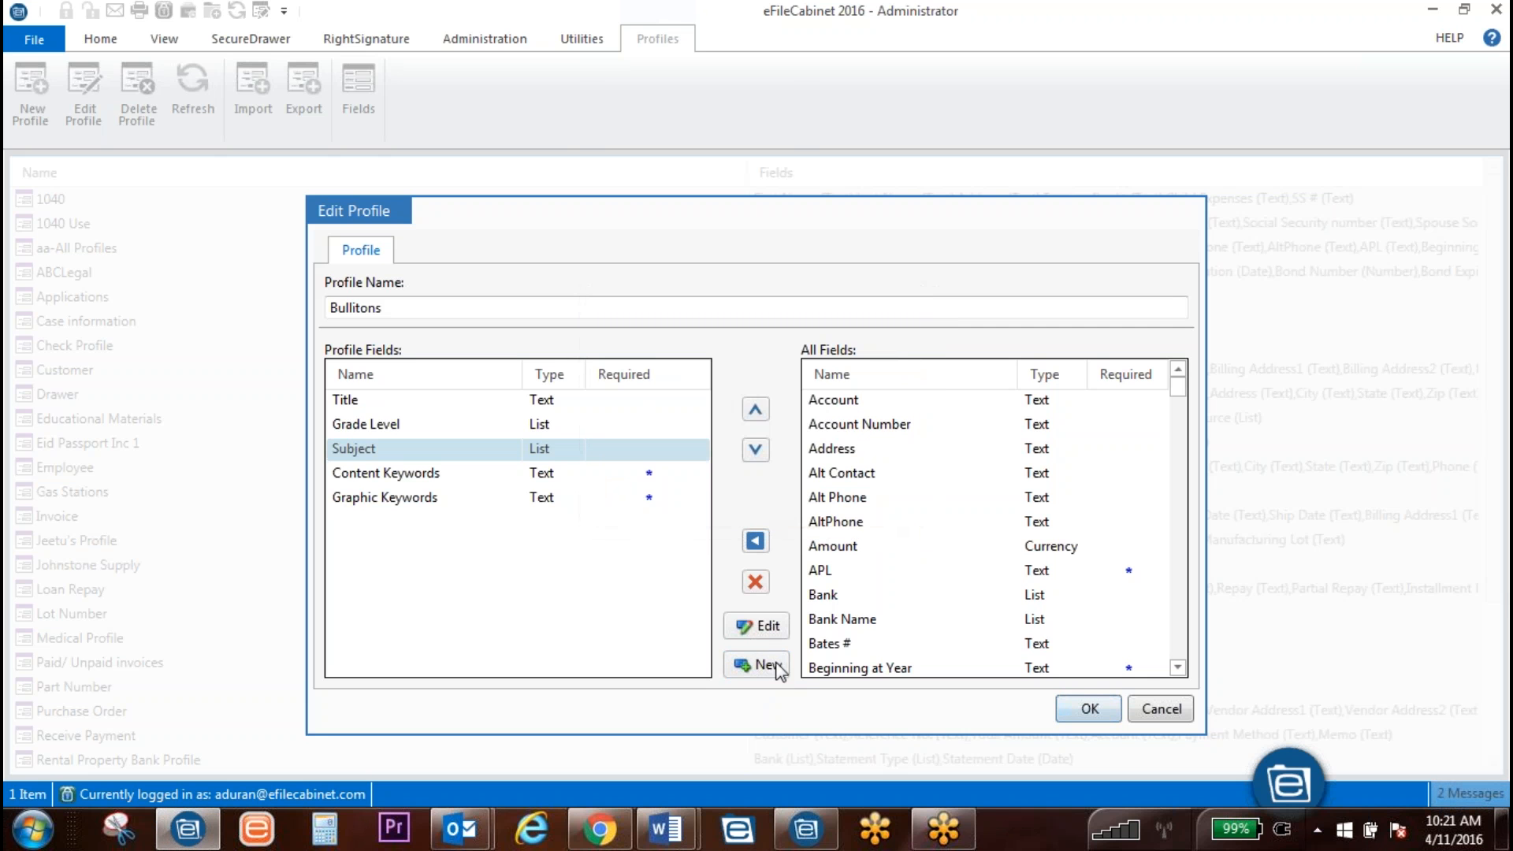
Step: Cancel the duplicate Notes field and add an optional Description text field instead
{"action": "left_click", "coordinate": [761, 666]}
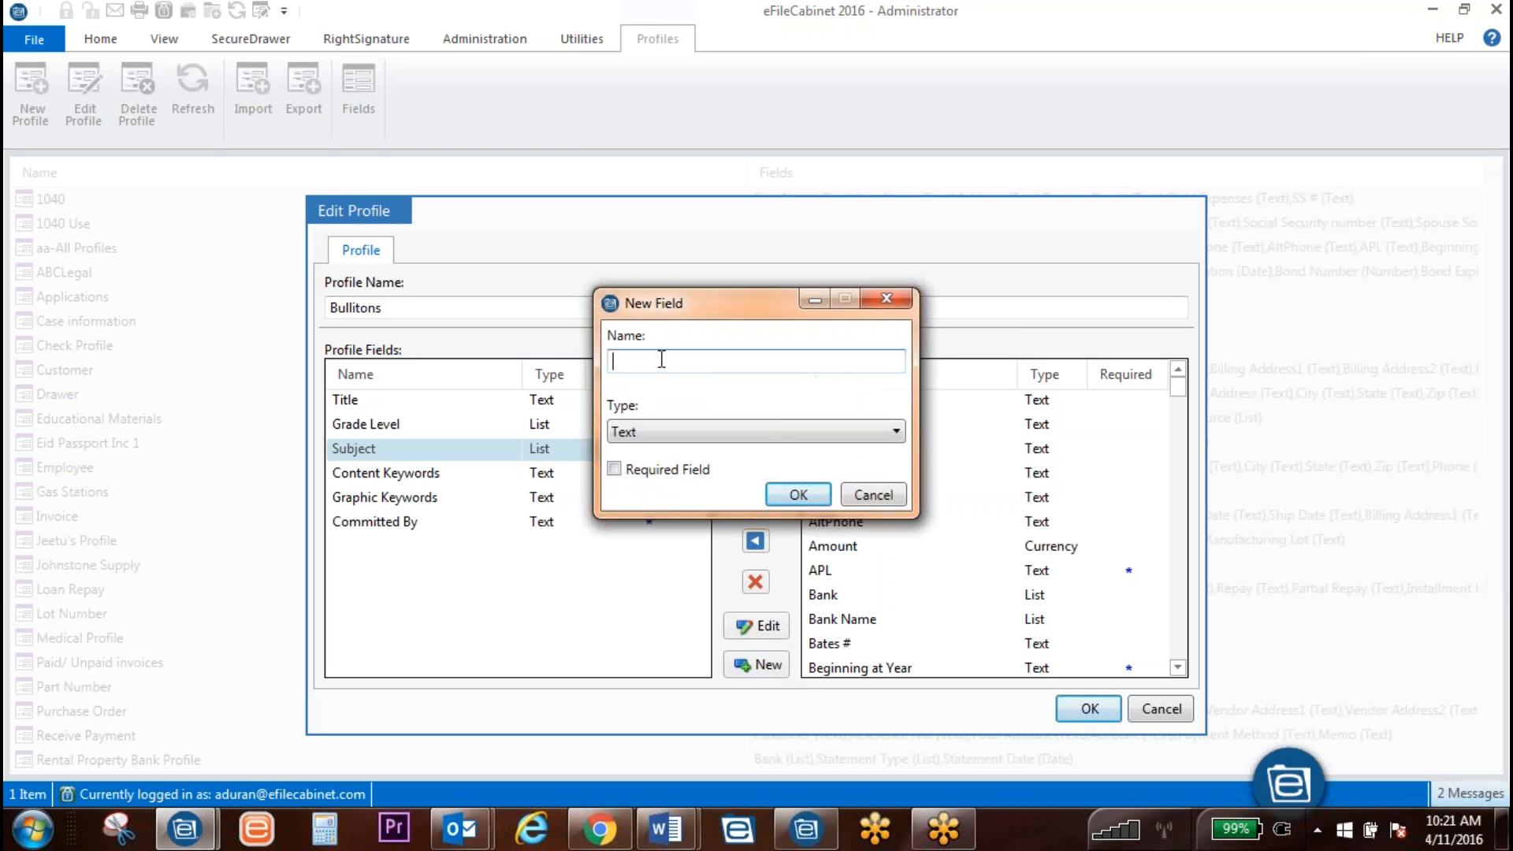
{"action": "type", "text": "Notes"}
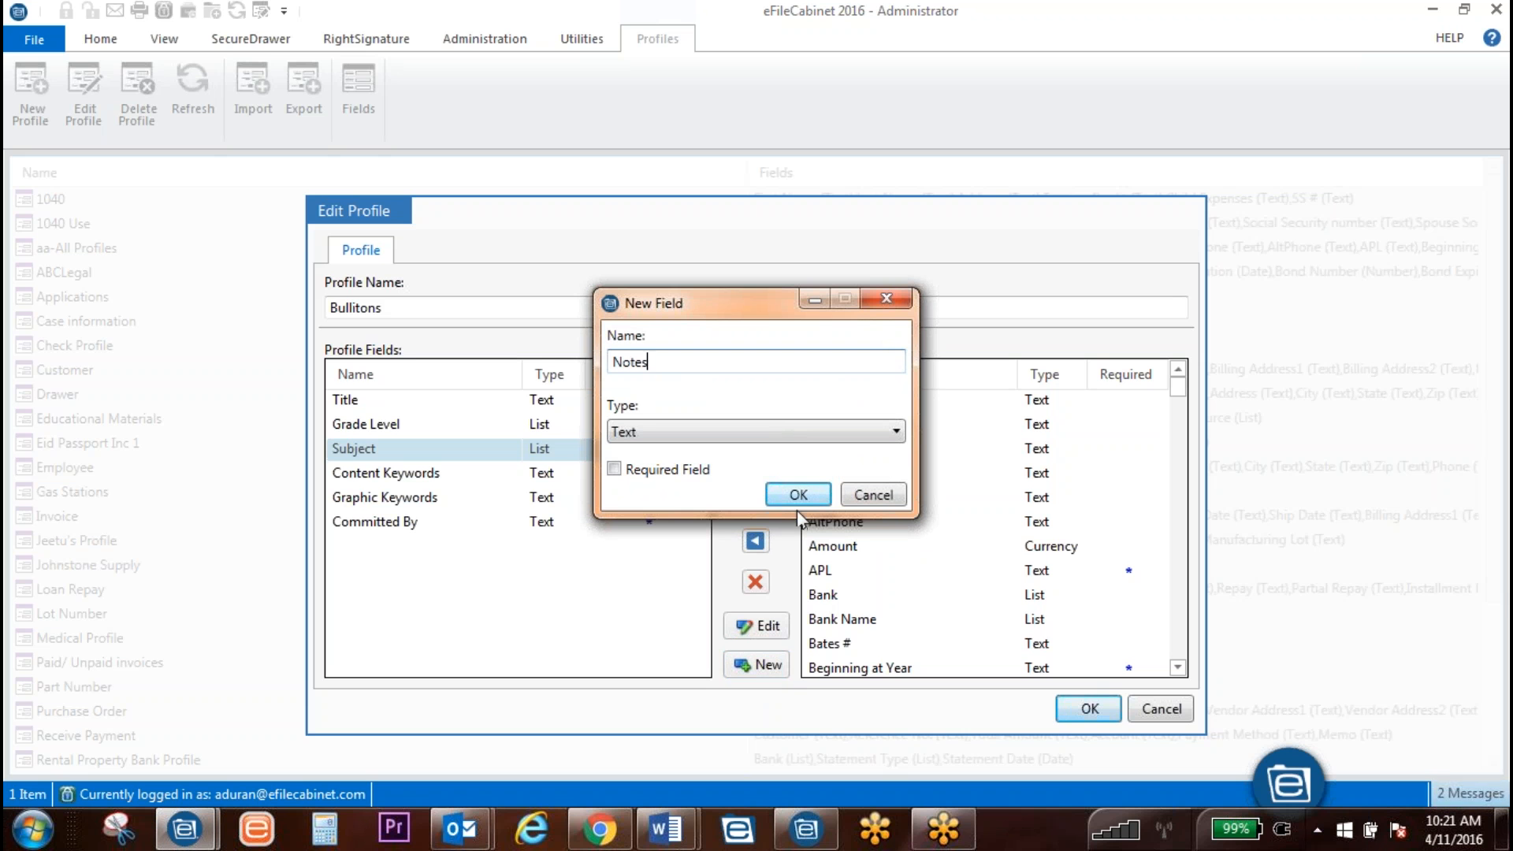
{"action": "left_click", "coordinate": [788, 499]}
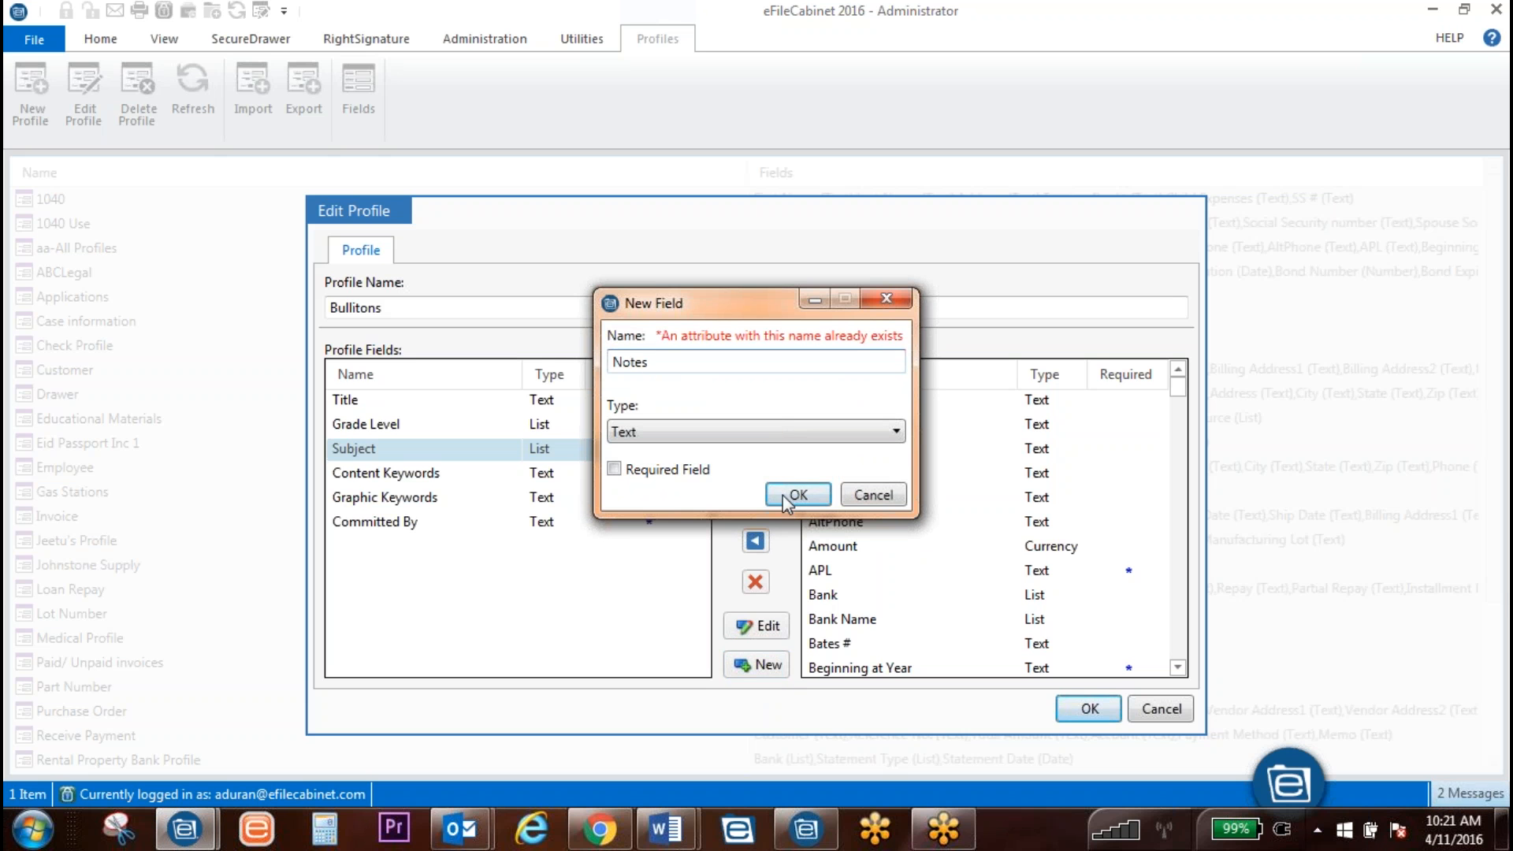
{"action": "left_click", "coordinate": [873, 494]}
{"action": "scroll", "coordinate": [949, 562], "scroll_direction": "down", "scroll_amount": 10}
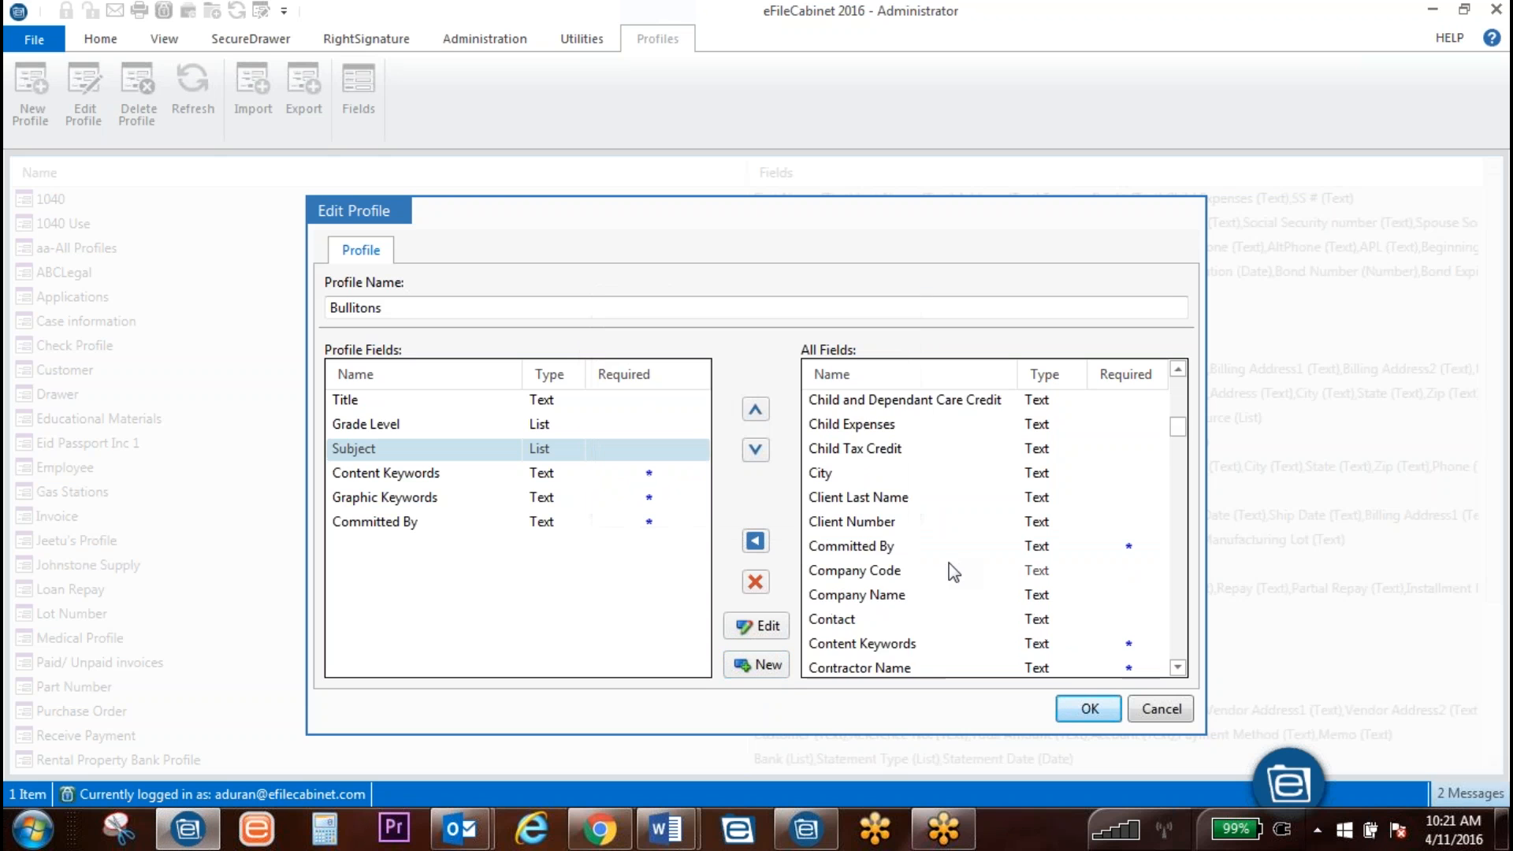
{"action": "scroll", "coordinate": [949, 566], "scroll_direction": "down", "scroll_amount": 15}
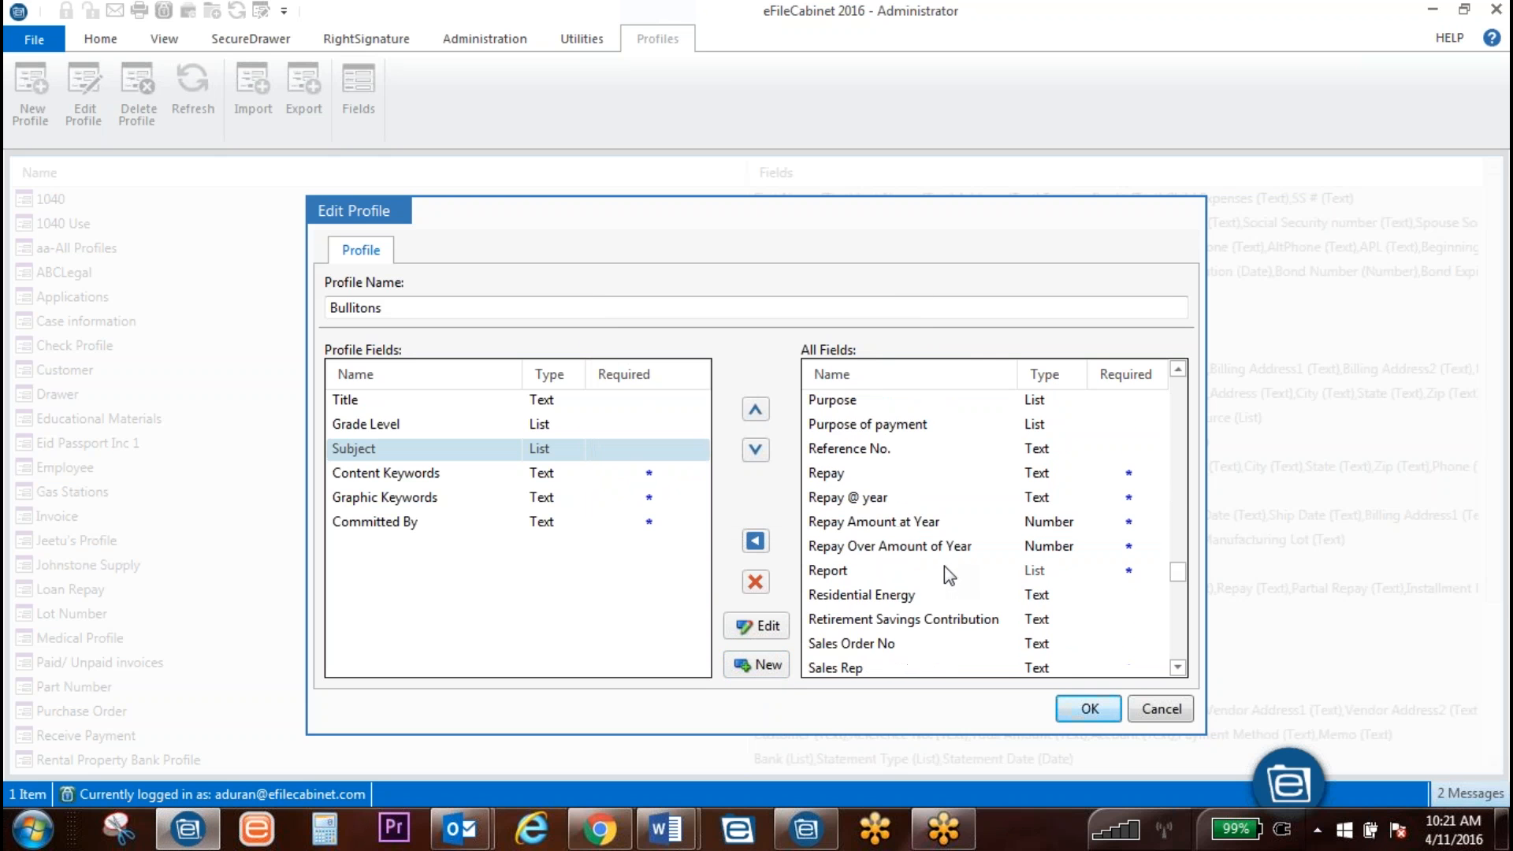
{"action": "left_click", "coordinate": [778, 666]}
{"action": "type", "text": "De"}
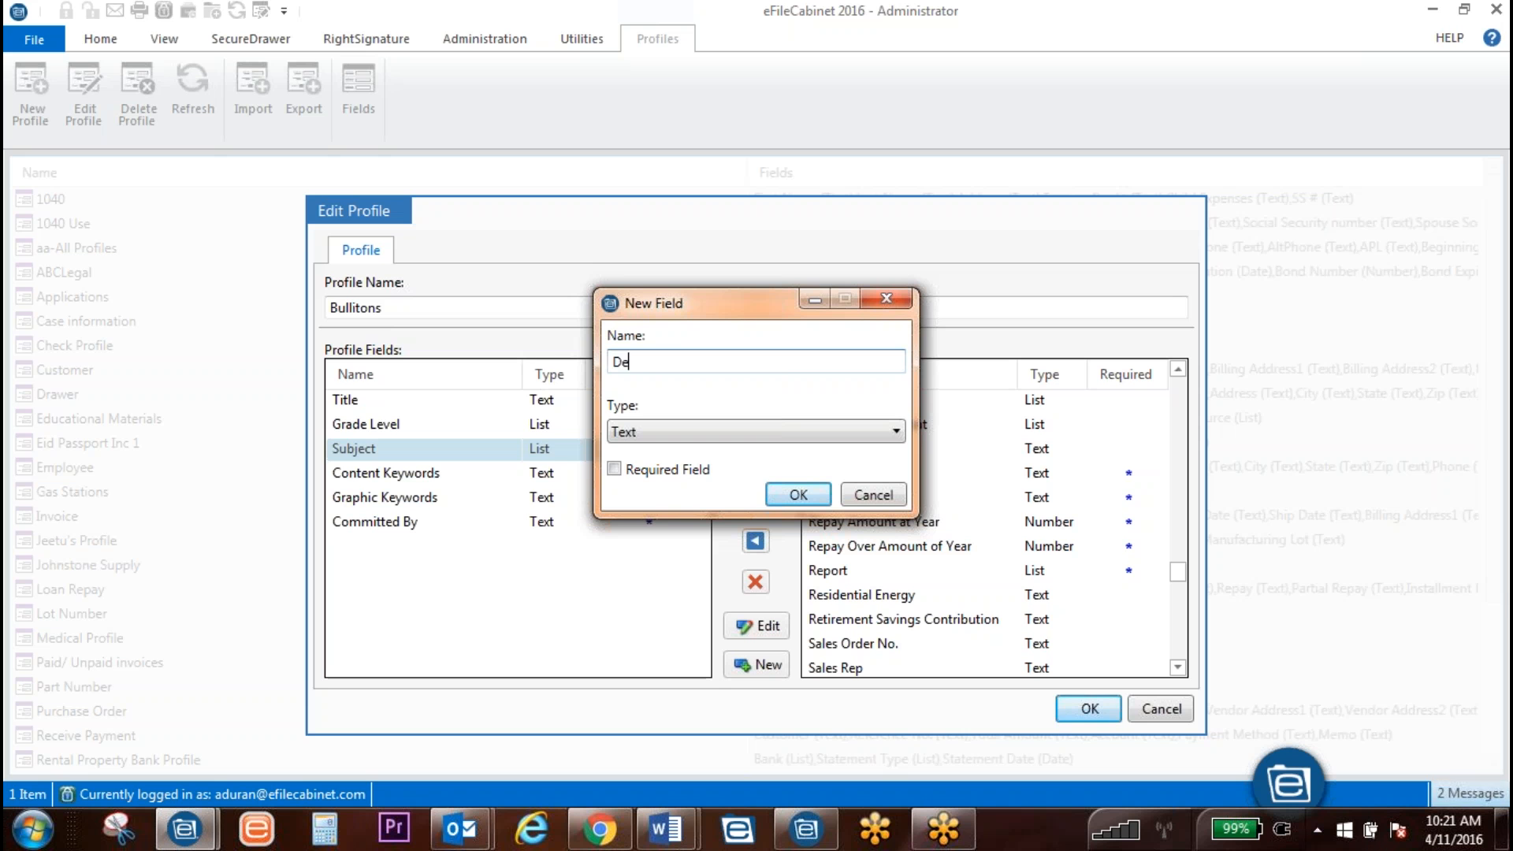
{"action": "type", "text": "scription"}
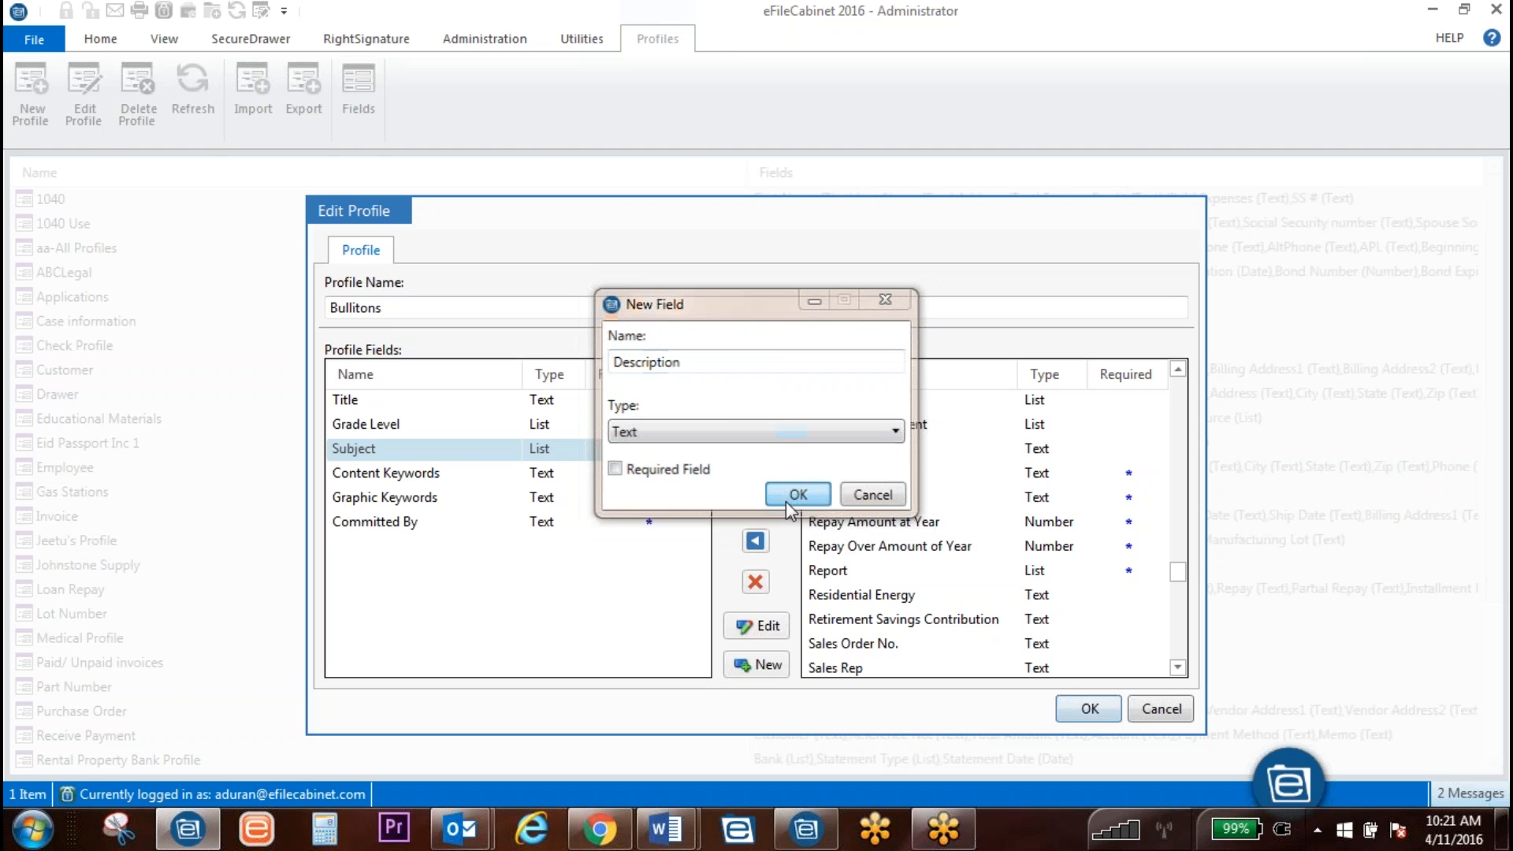
{"action": "left_click", "coordinate": [786, 498]}
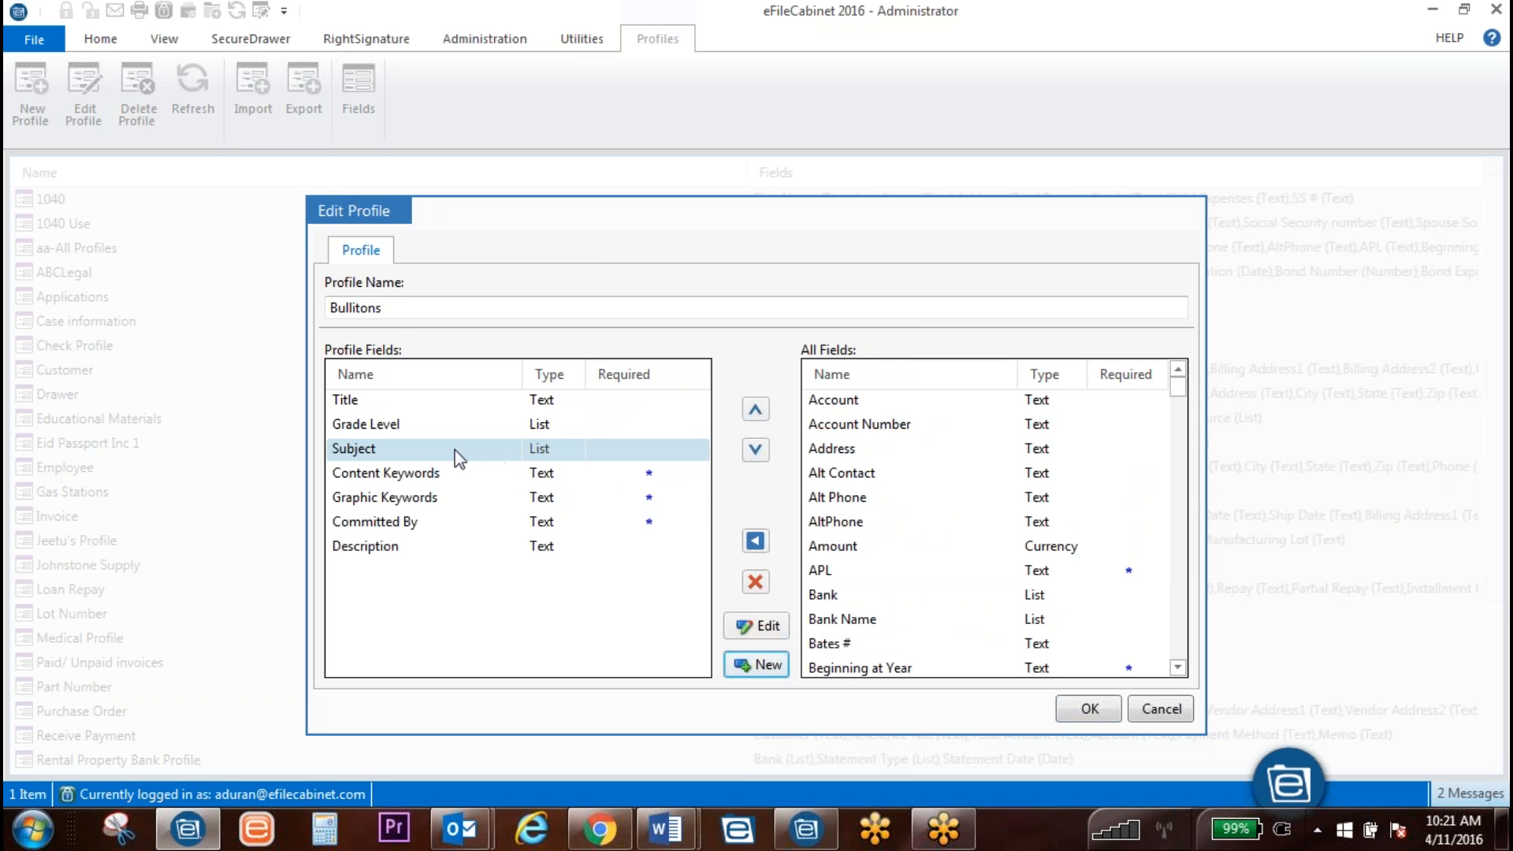
{"action": "left_click", "coordinate": [362, 450]}
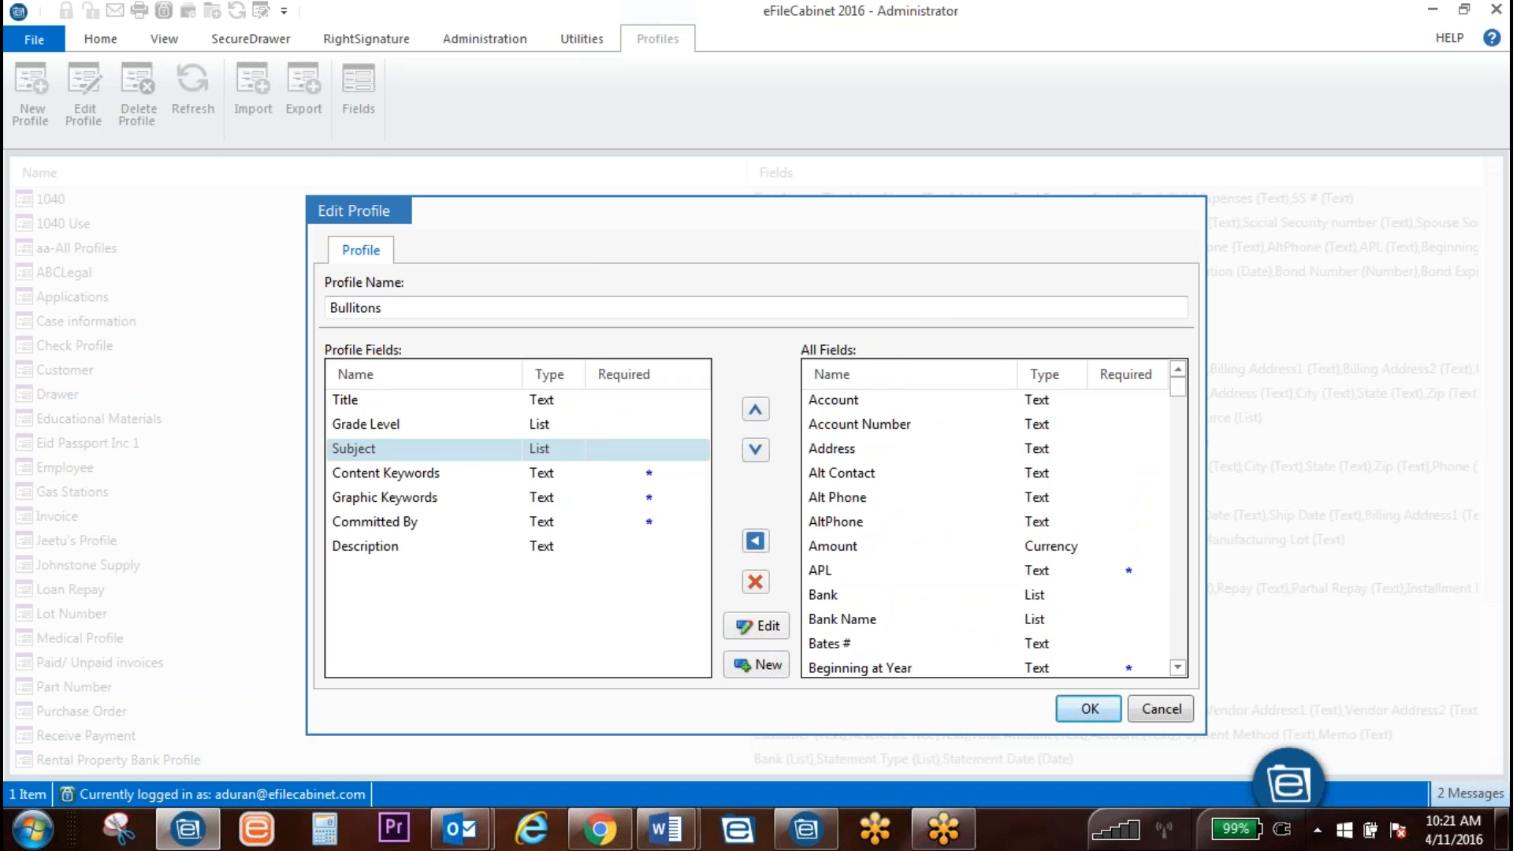
Step: Save the Bullitons profile, return to the Cabinets view, and switch to Administration
{"action": "left_click", "coordinate": [1088, 711]}
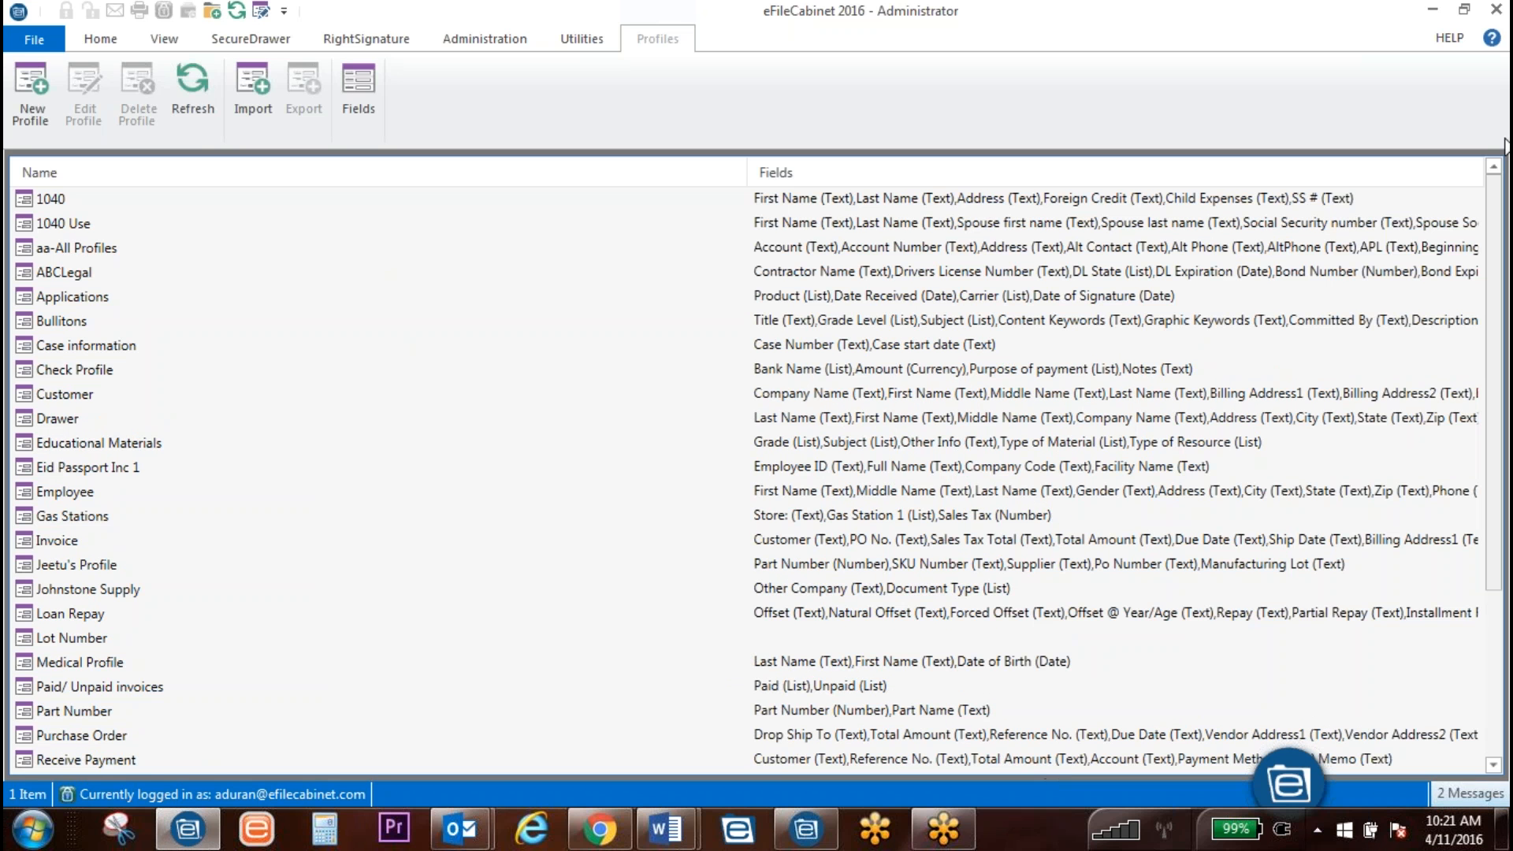
{"action": "scroll", "coordinate": [707, 351], "scroll_direction": "down", "scroll_amount": 4}
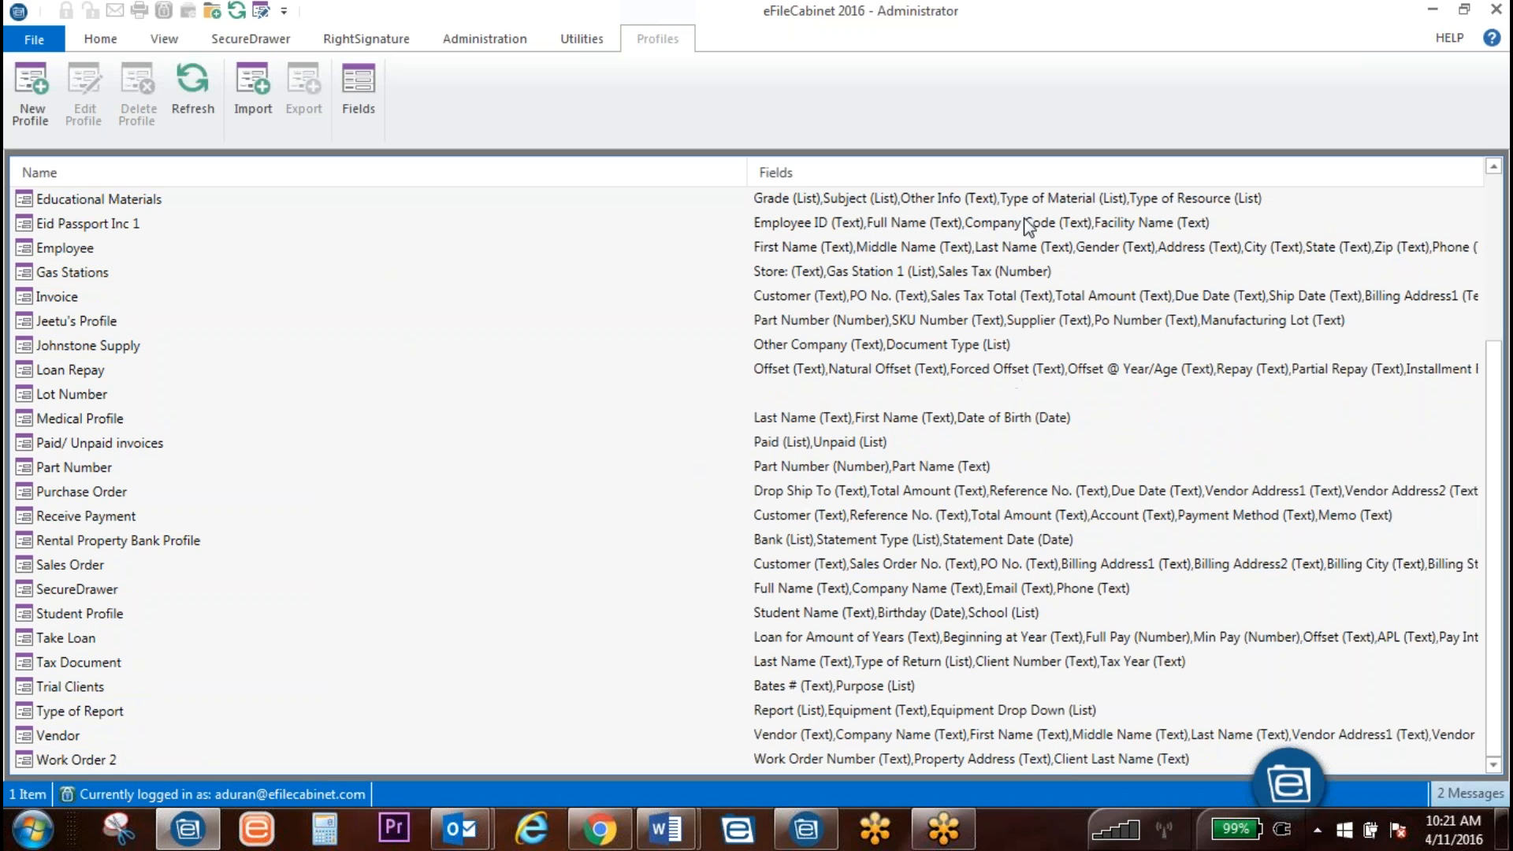
{"action": "left_click", "coordinate": [109, 36]}
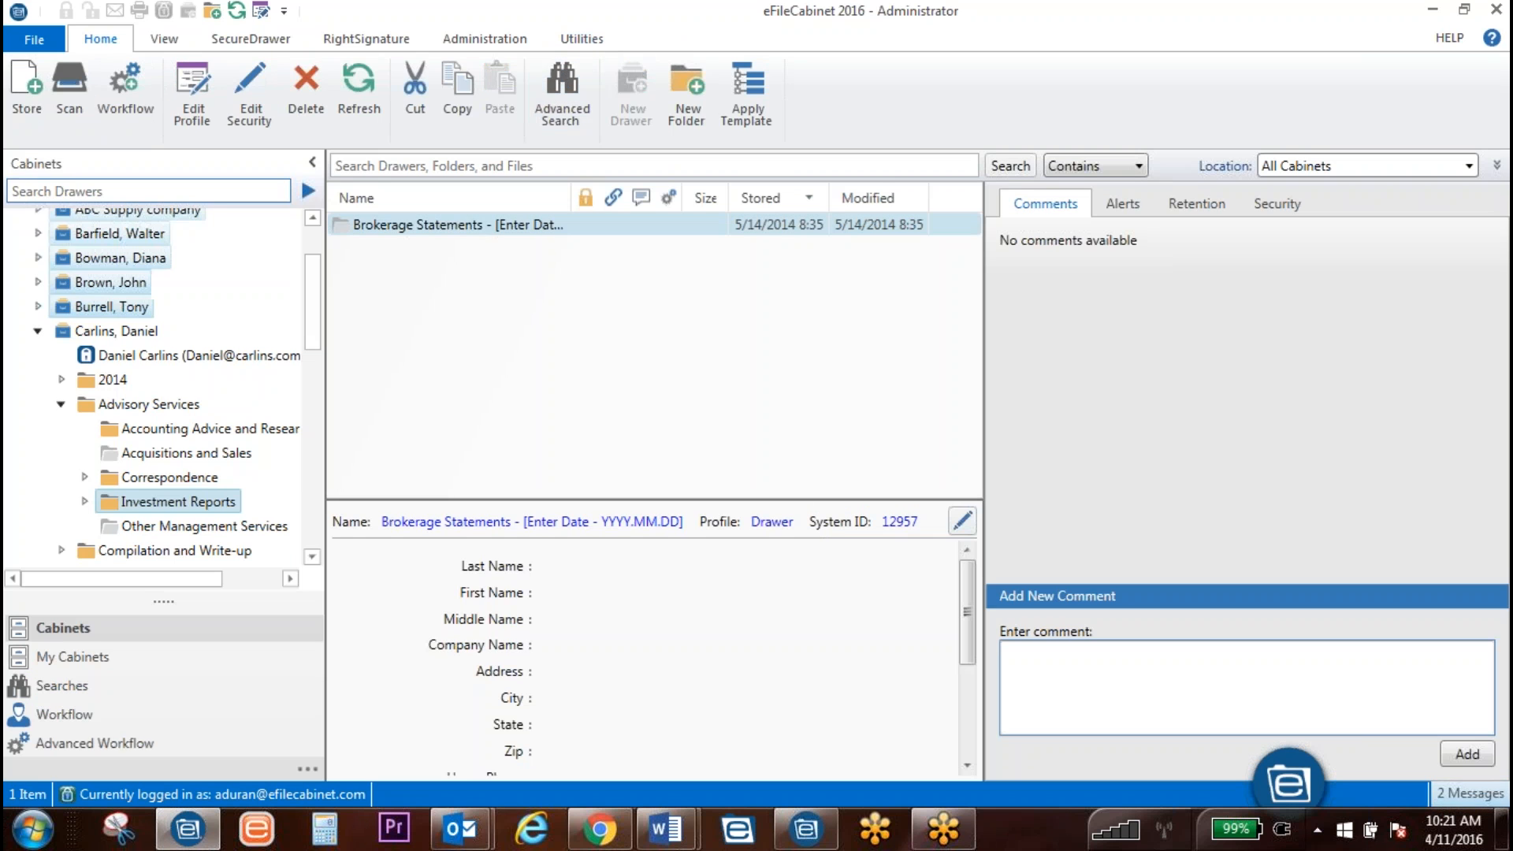
{"action": "scroll", "coordinate": [146, 394], "scroll_direction": "up", "scroll_amount": 2}
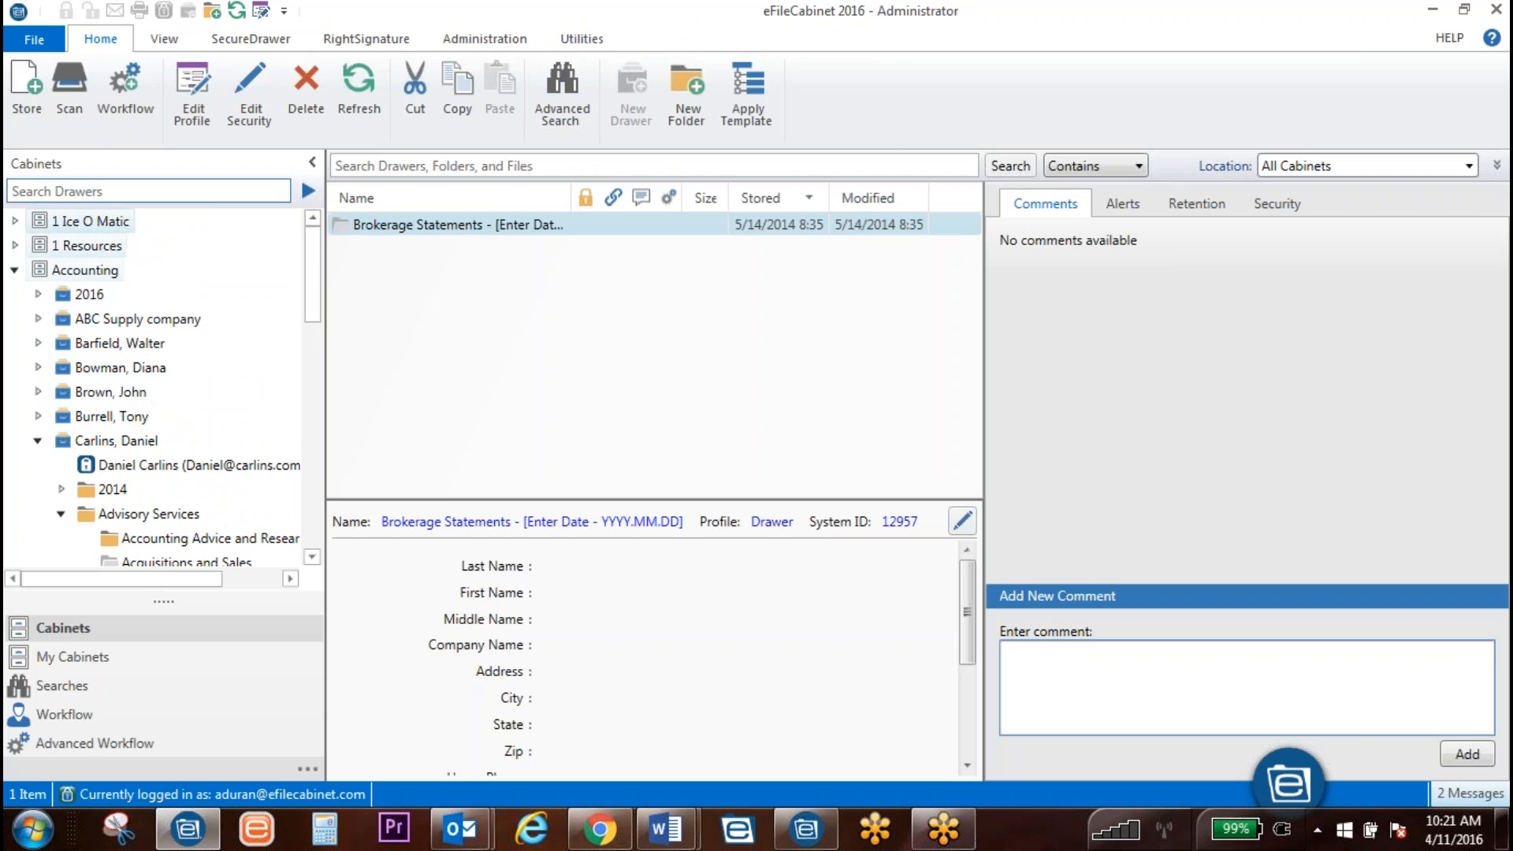
{"action": "left_click", "coordinate": [163, 41]}
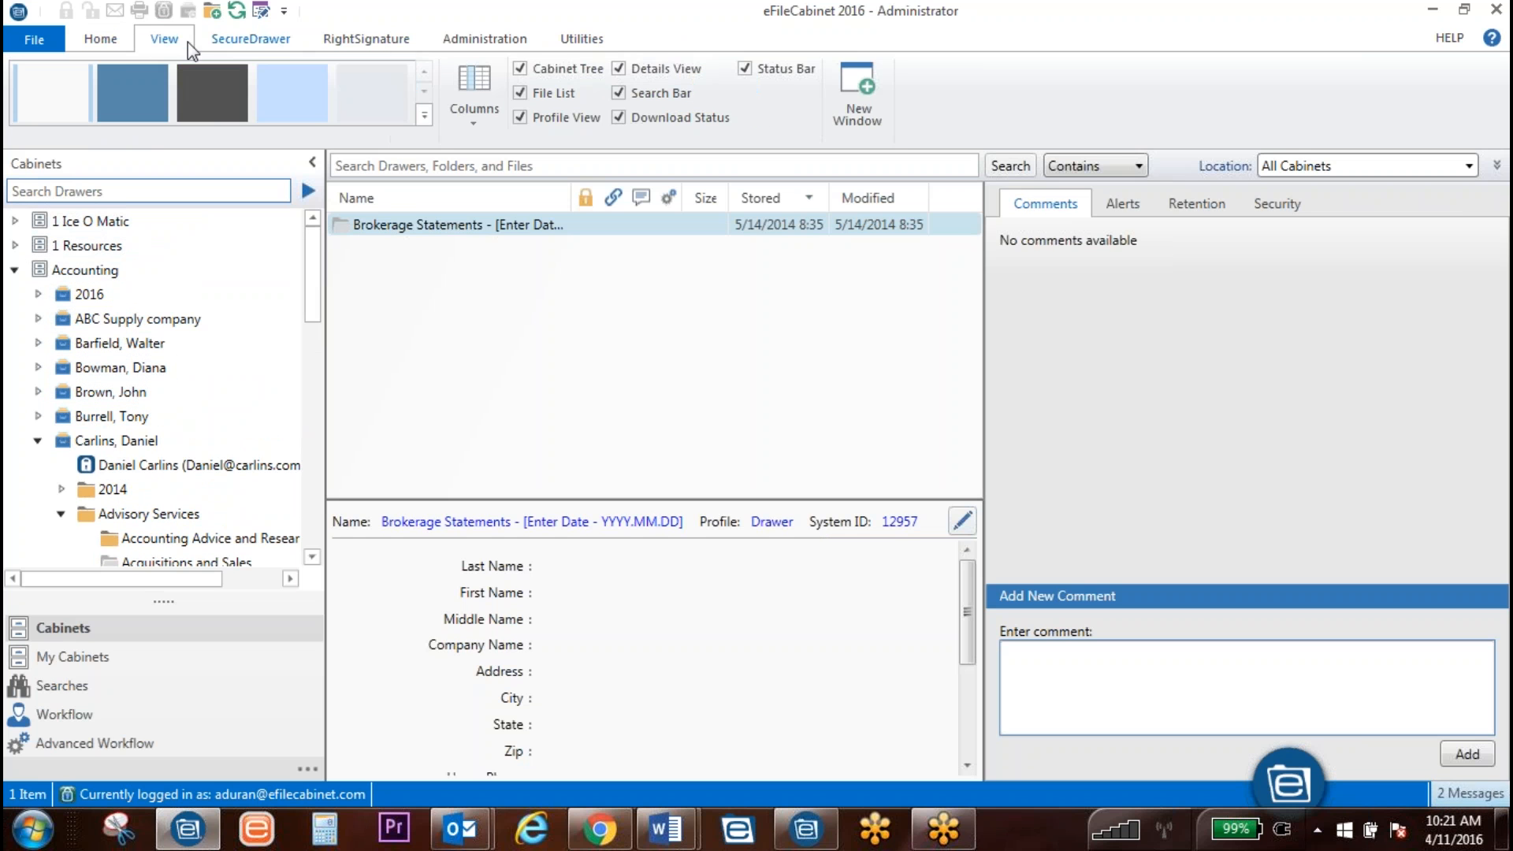
{"action": "left_click", "coordinate": [95, 39]}
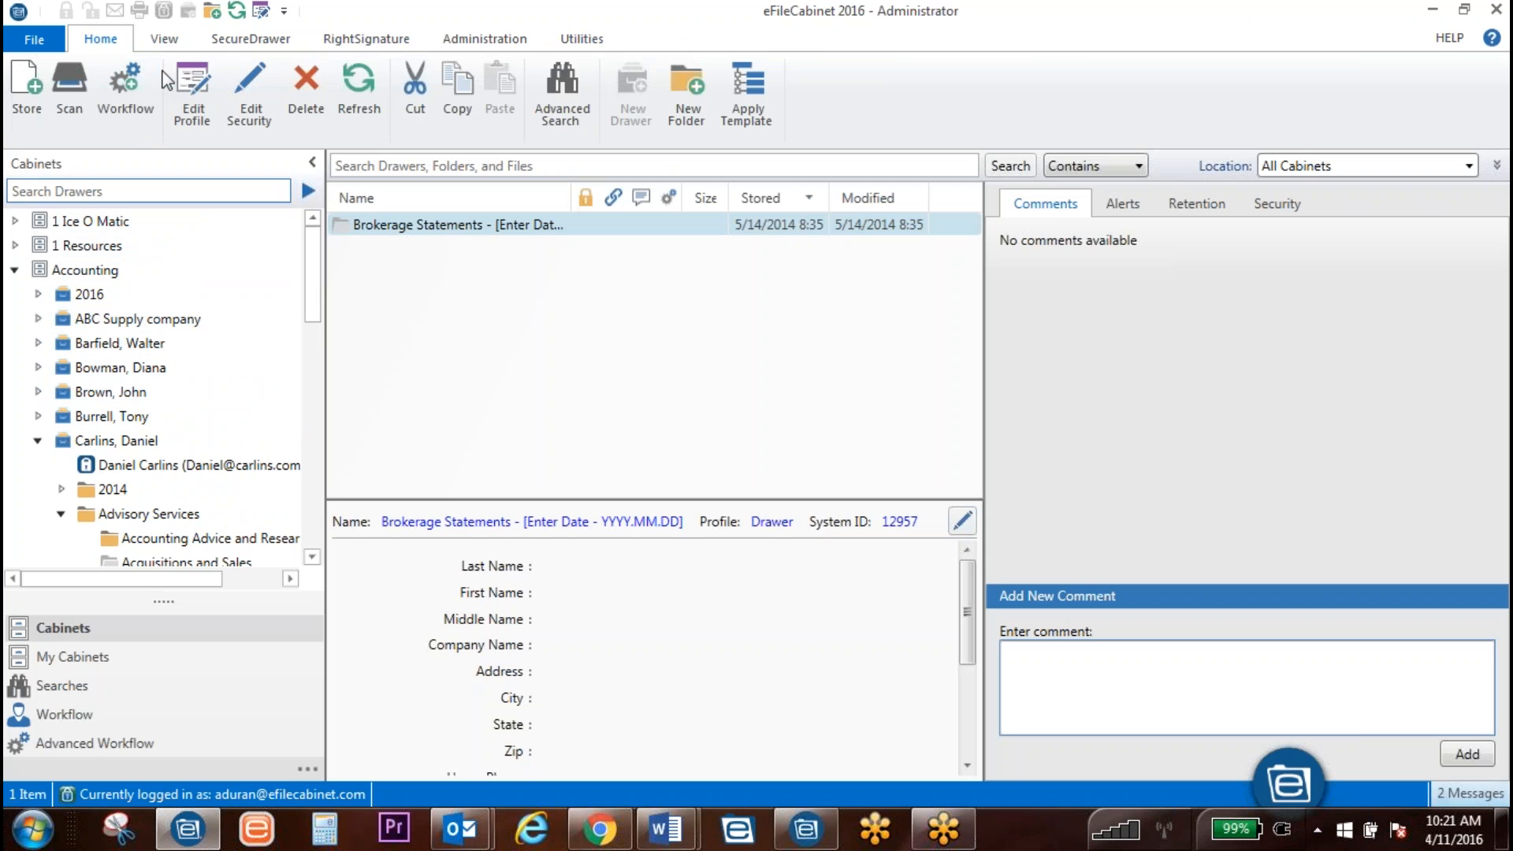
{"action": "left_click", "coordinate": [493, 39]}
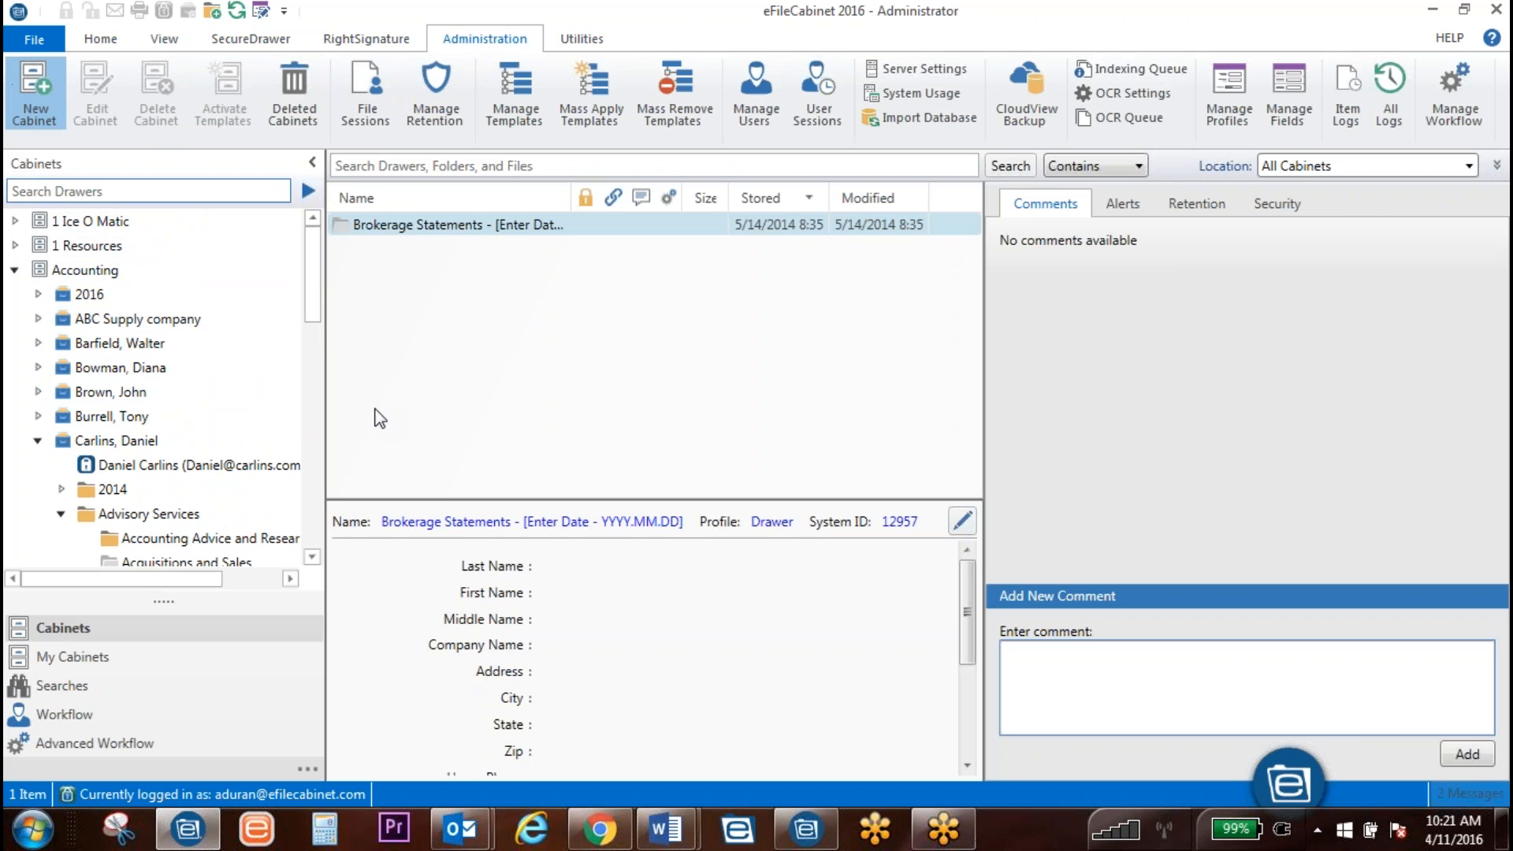
Step: Create a Torah Umesorah cabinet, leaving Security and Retention at defaults, and save it
{"action": "left_click", "coordinate": [40, 78]}
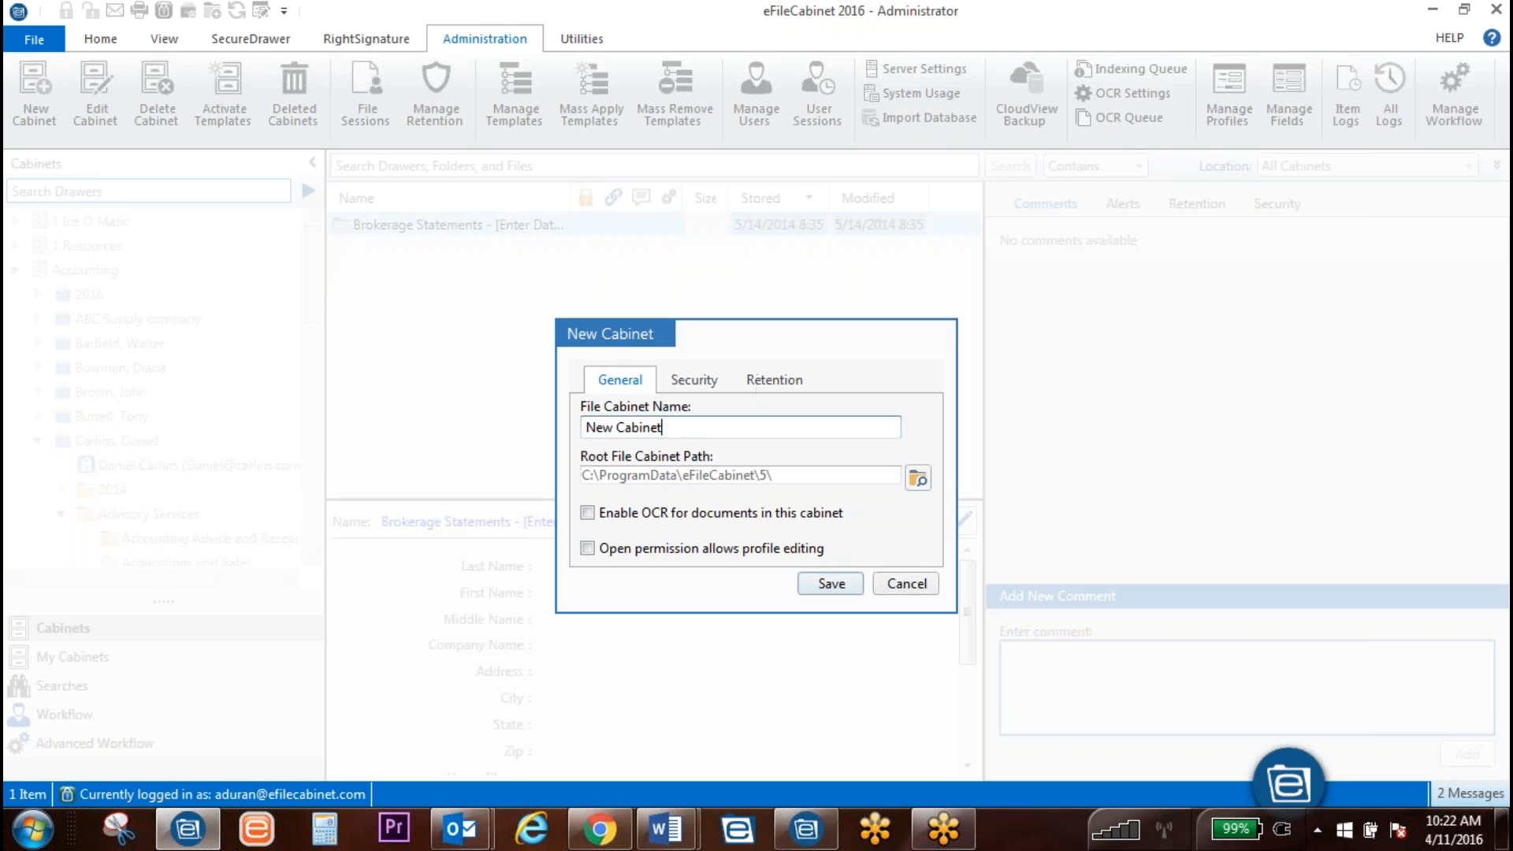
{"action": "left_click_drag", "start_coordinate": [693, 425], "coordinate": [519, 430]}
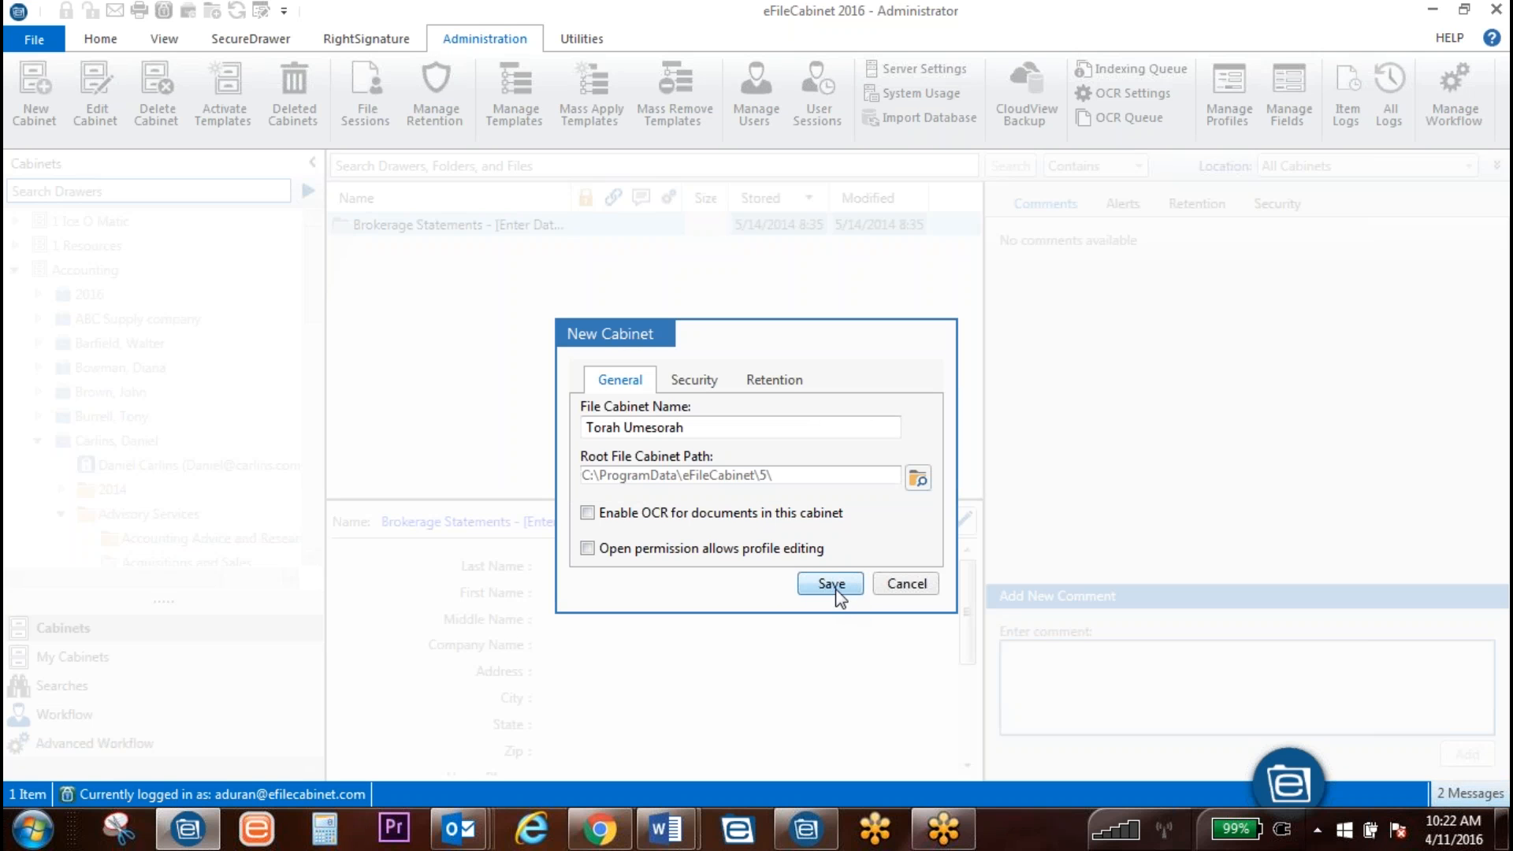
{"action": "left_click", "coordinate": [693, 383]}
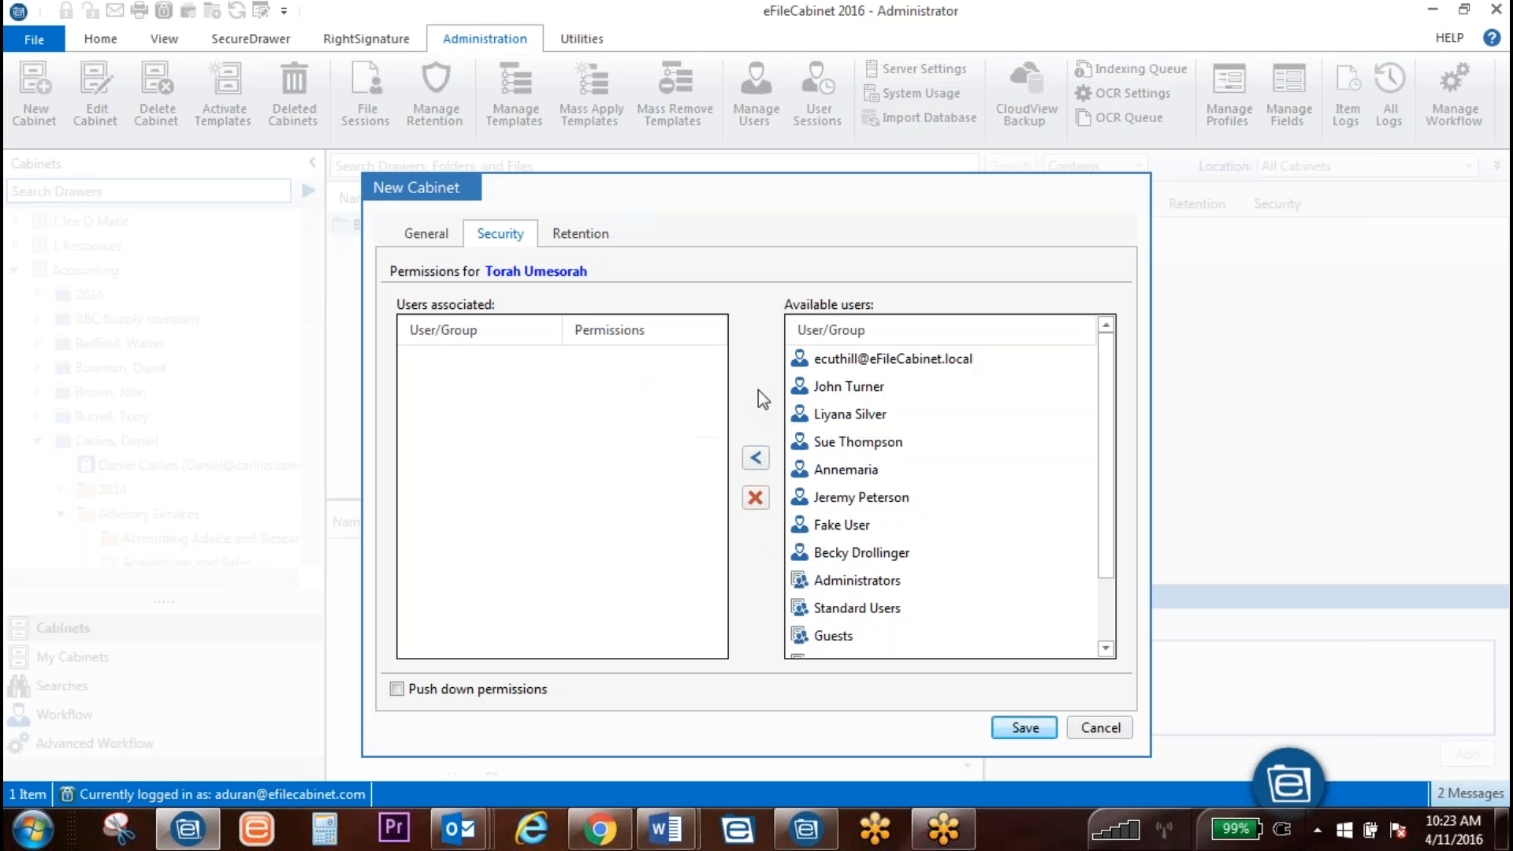
{"action": "left_click", "coordinate": [580, 233]}
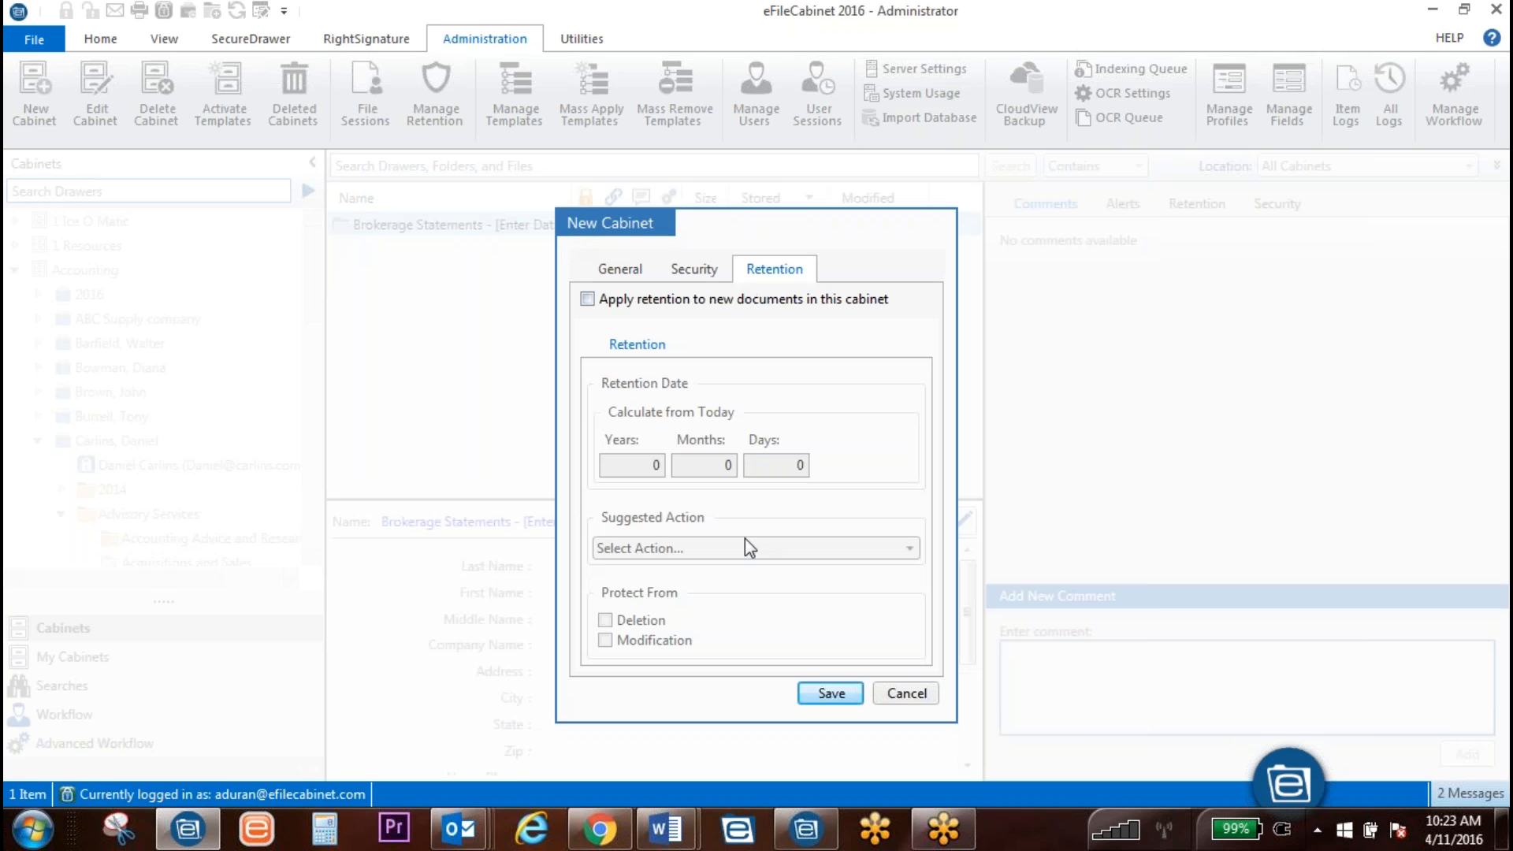
{"action": "left_click", "coordinate": [694, 269]}
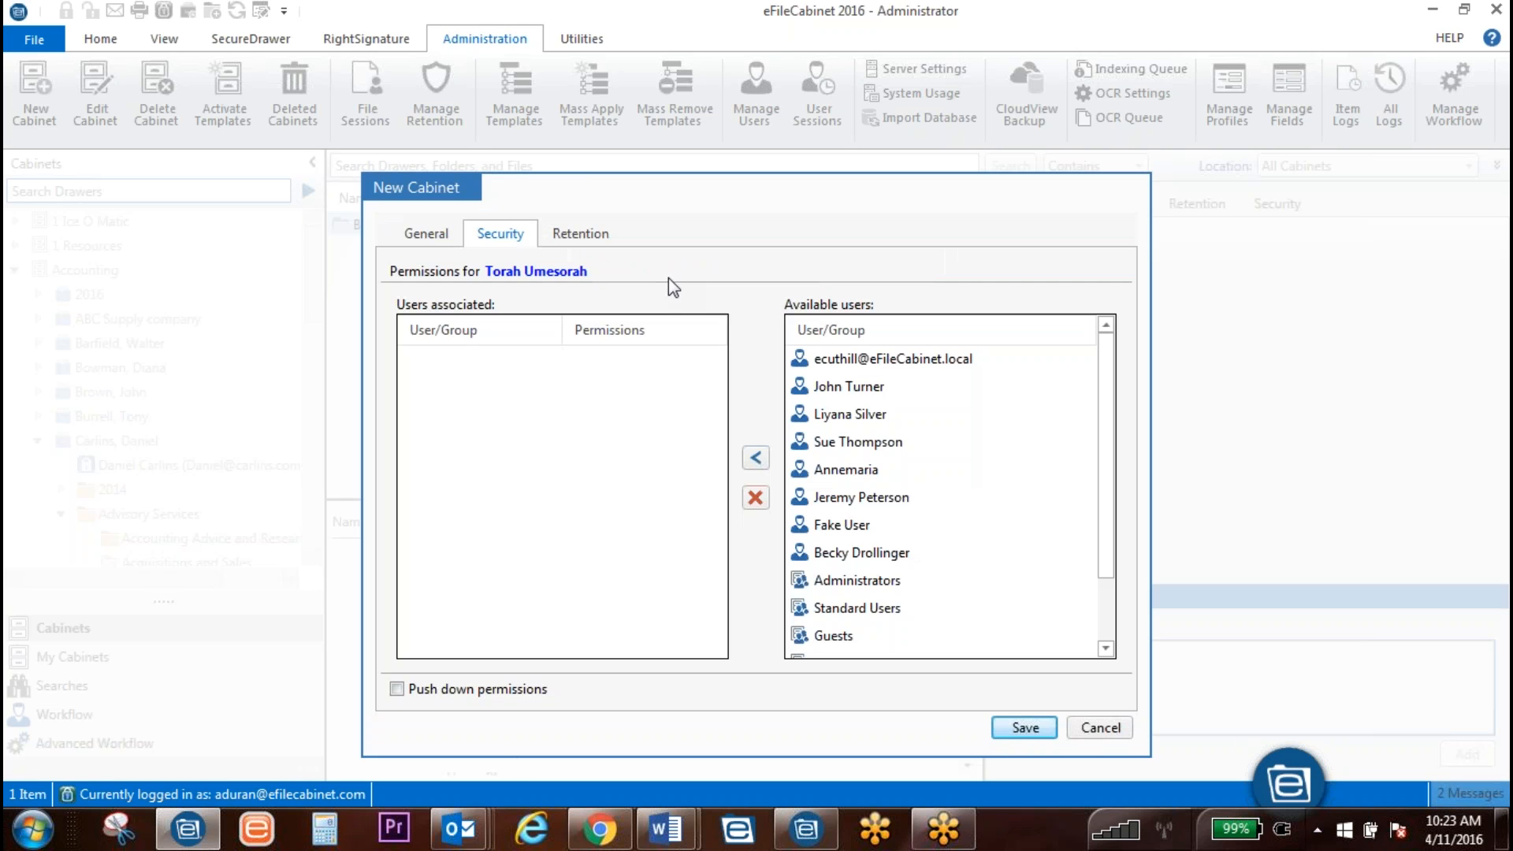
{"action": "left_click", "coordinate": [441, 233]}
{"action": "left_click", "coordinate": [825, 593]}
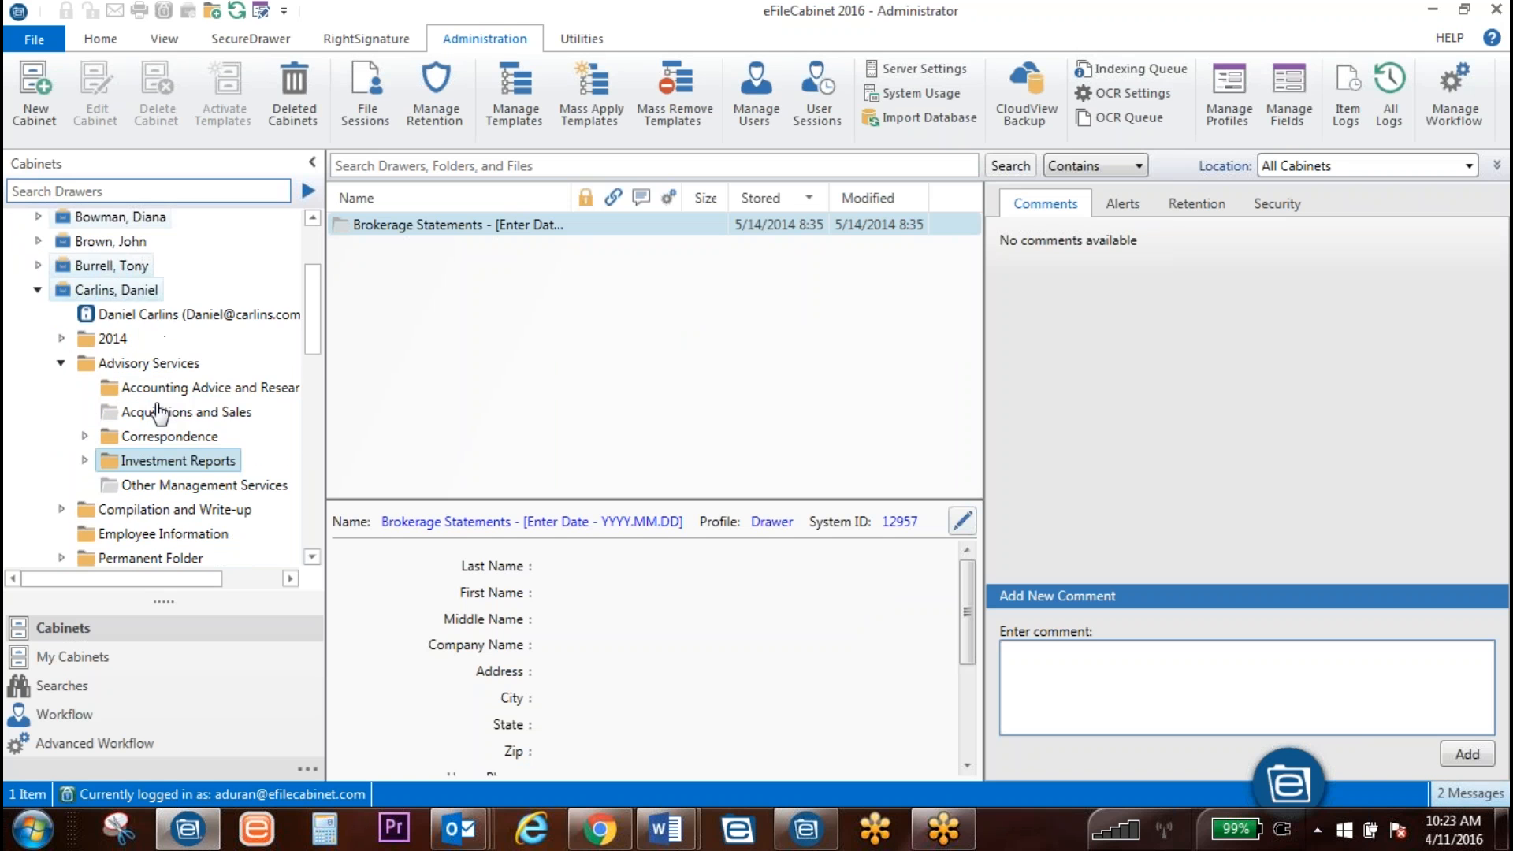
Step: With the Torah Umesorah cabinet selected, add a Torah Umesorah template library and select it
{"action": "scroll", "coordinate": [248, 381], "scroll_direction": "down", "scroll_amount": 15}
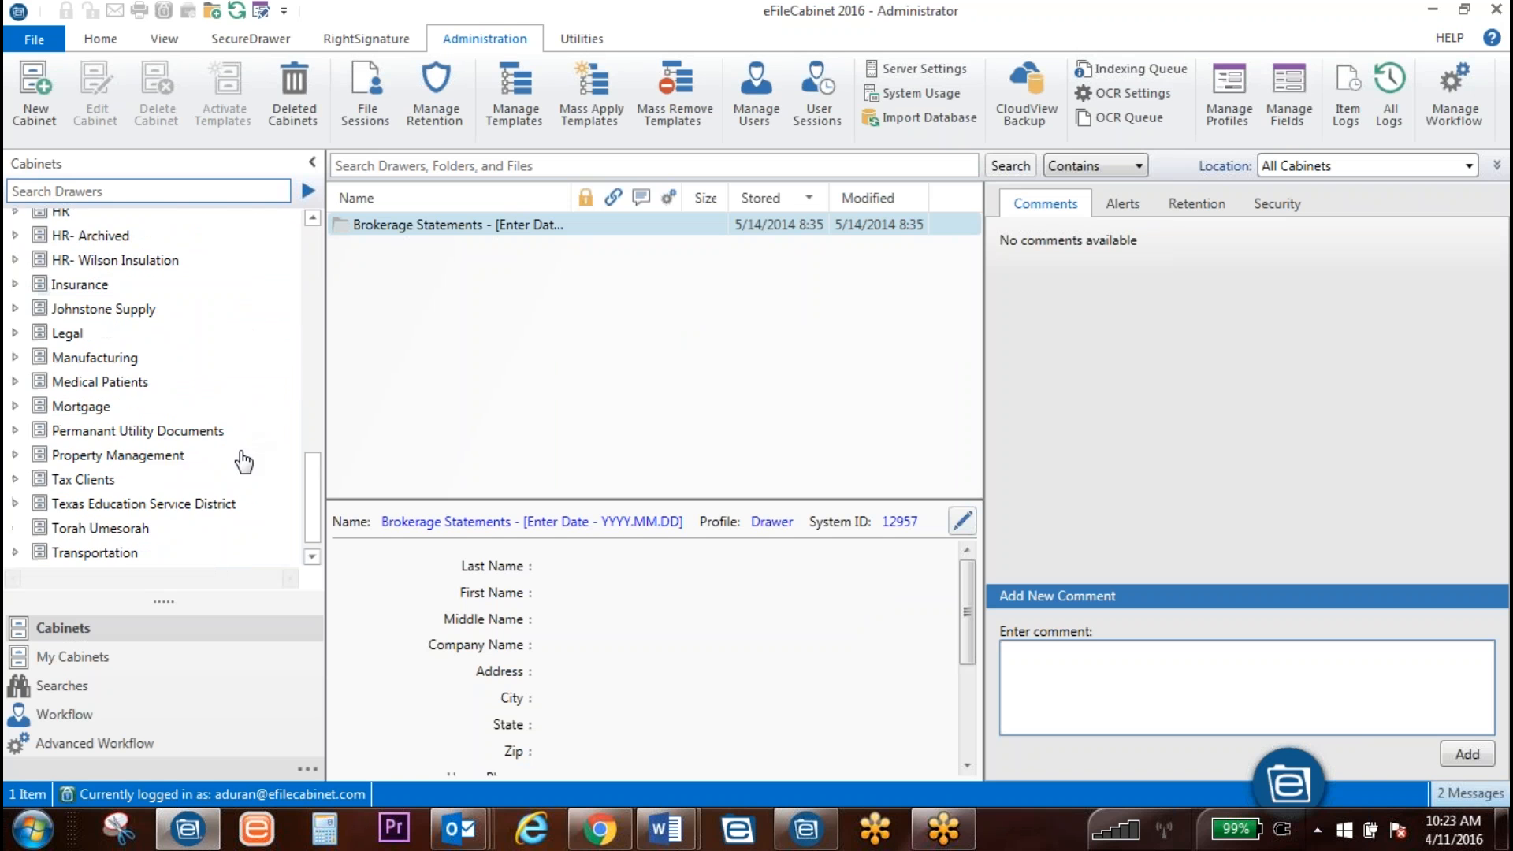
{"action": "left_click", "coordinate": [135, 507]}
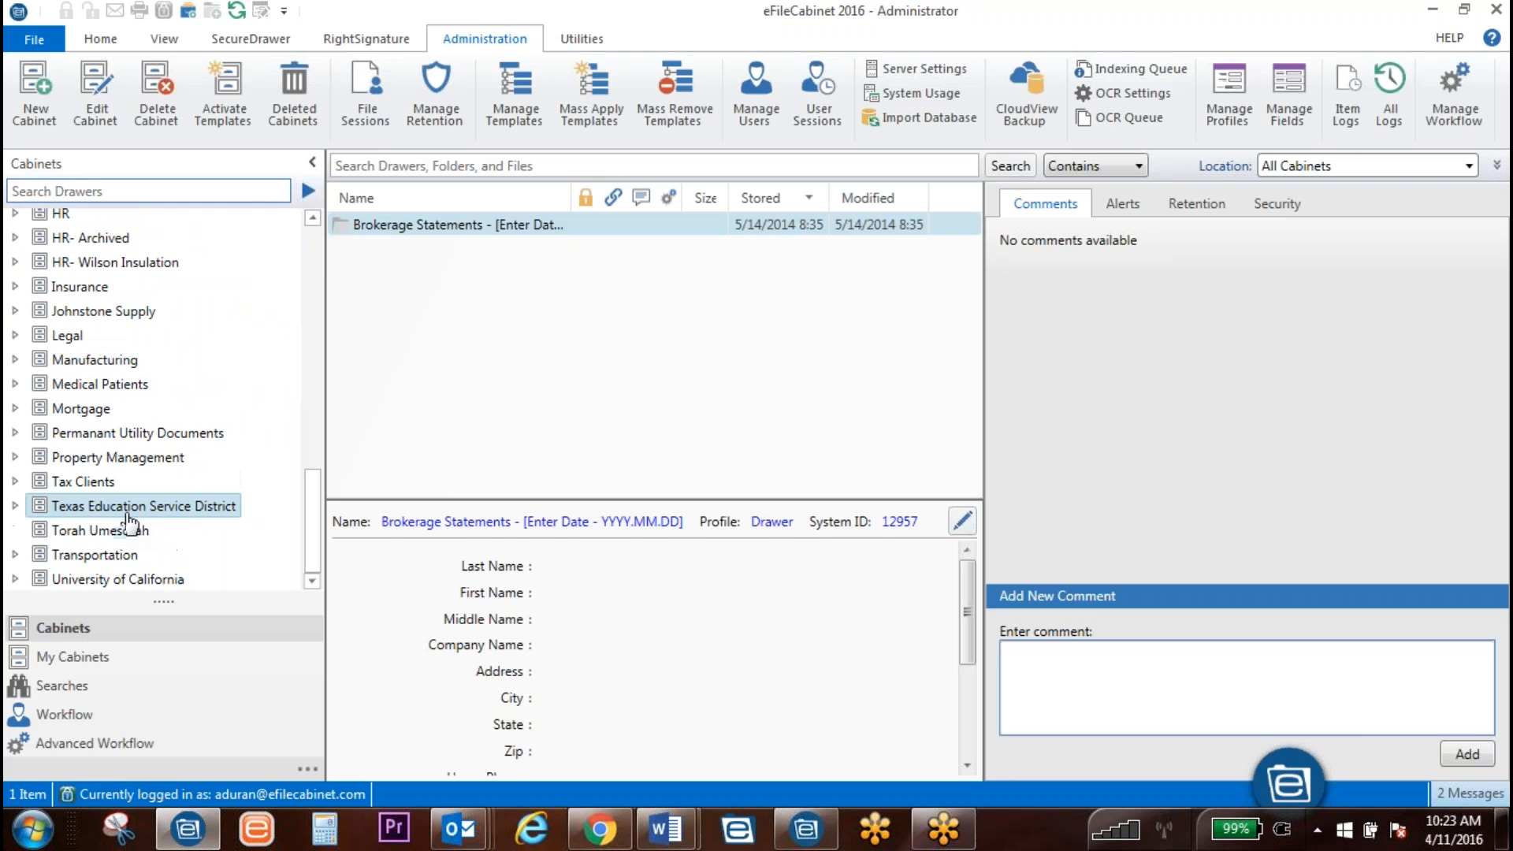
{"action": "left_click", "coordinate": [103, 536]}
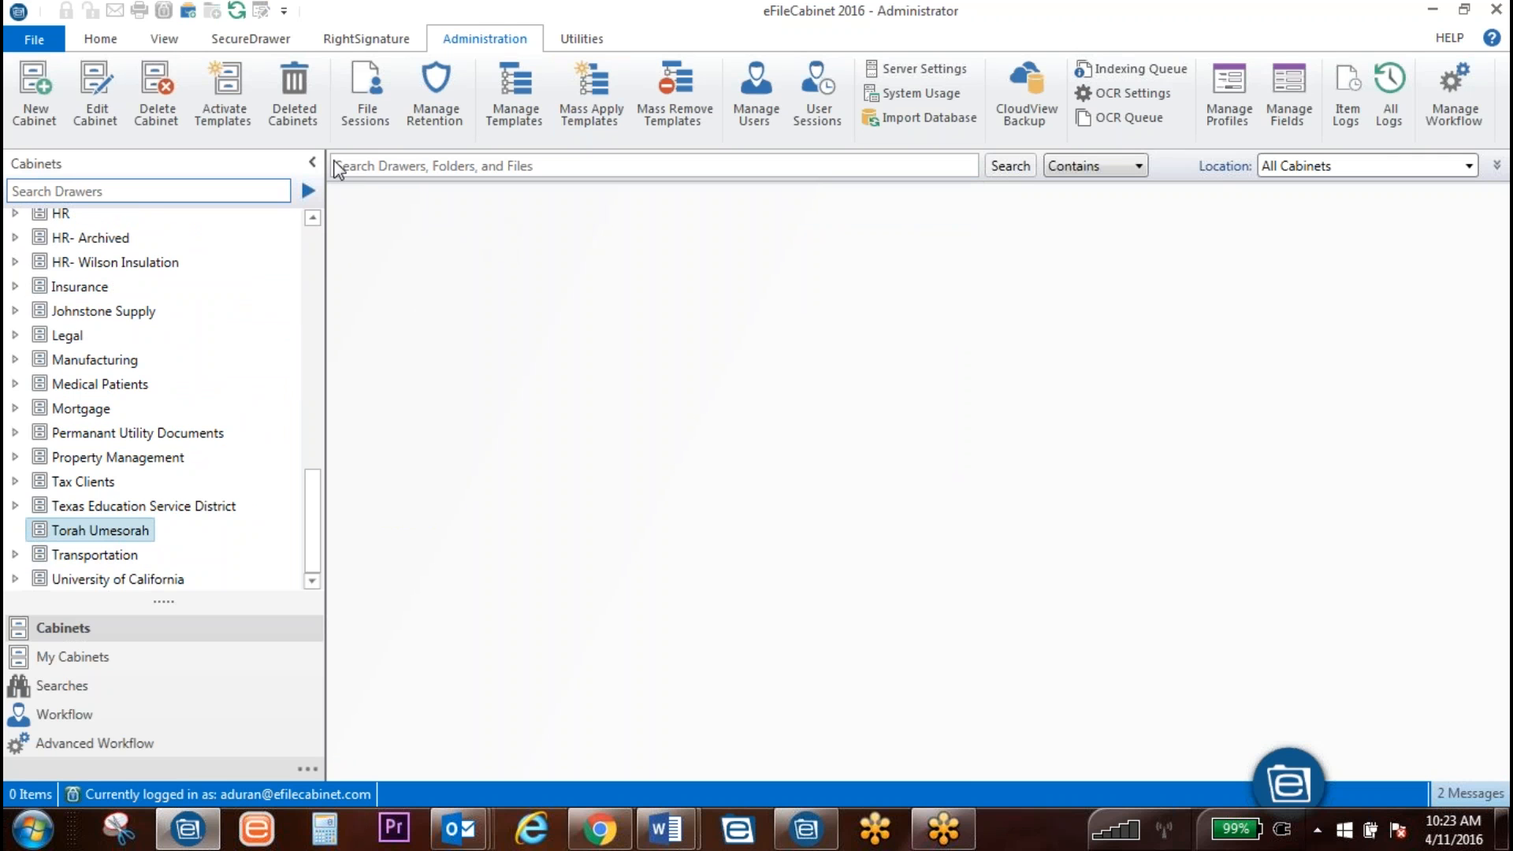
{"action": "left_click", "coordinate": [514, 93]}
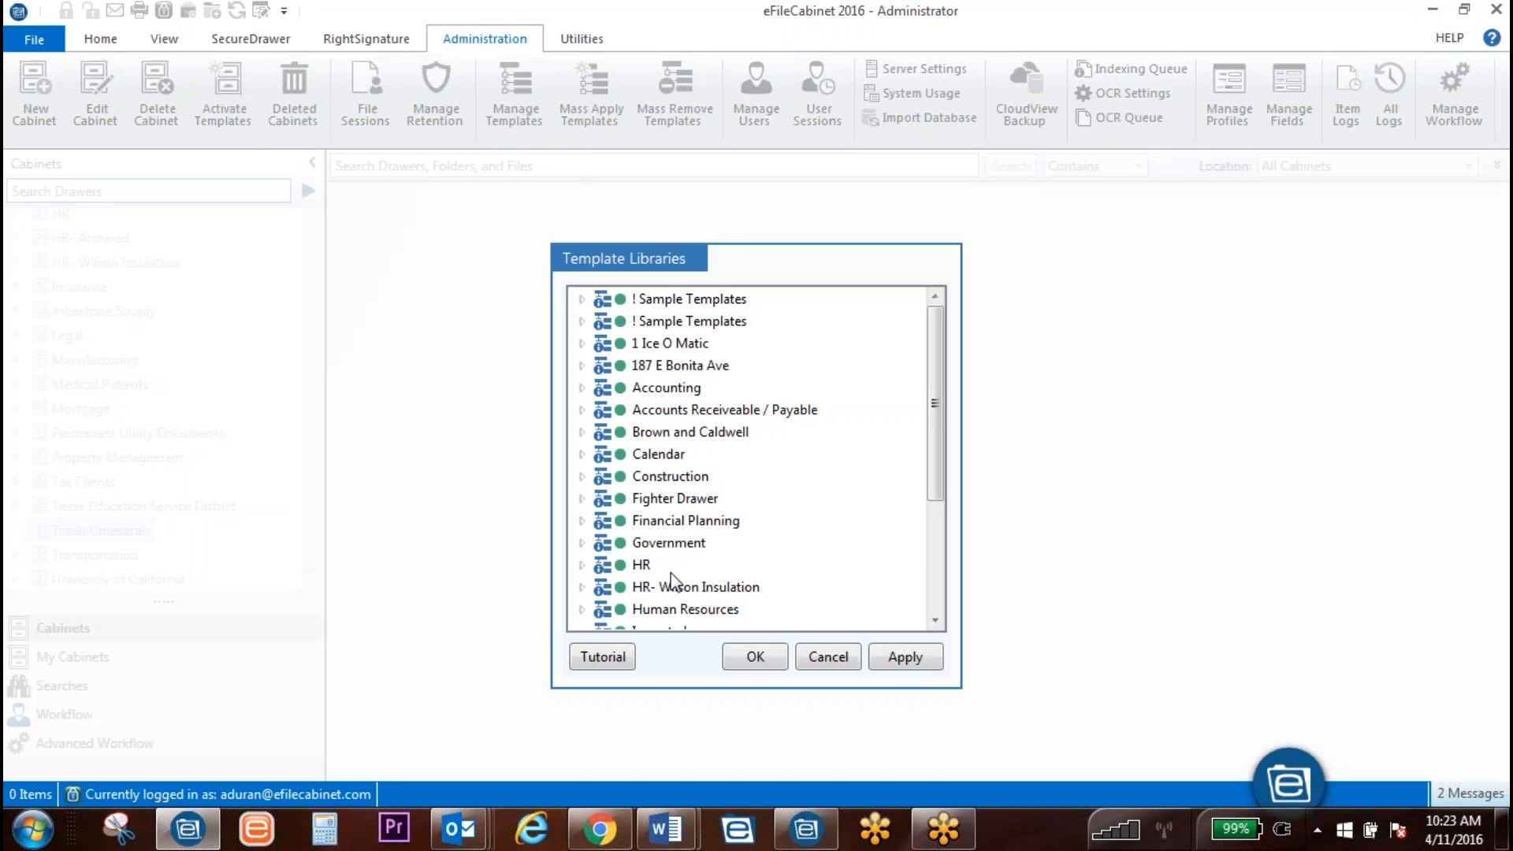
{"action": "scroll", "coordinate": [689, 524], "scroll_direction": "down", "scroll_amount": 3}
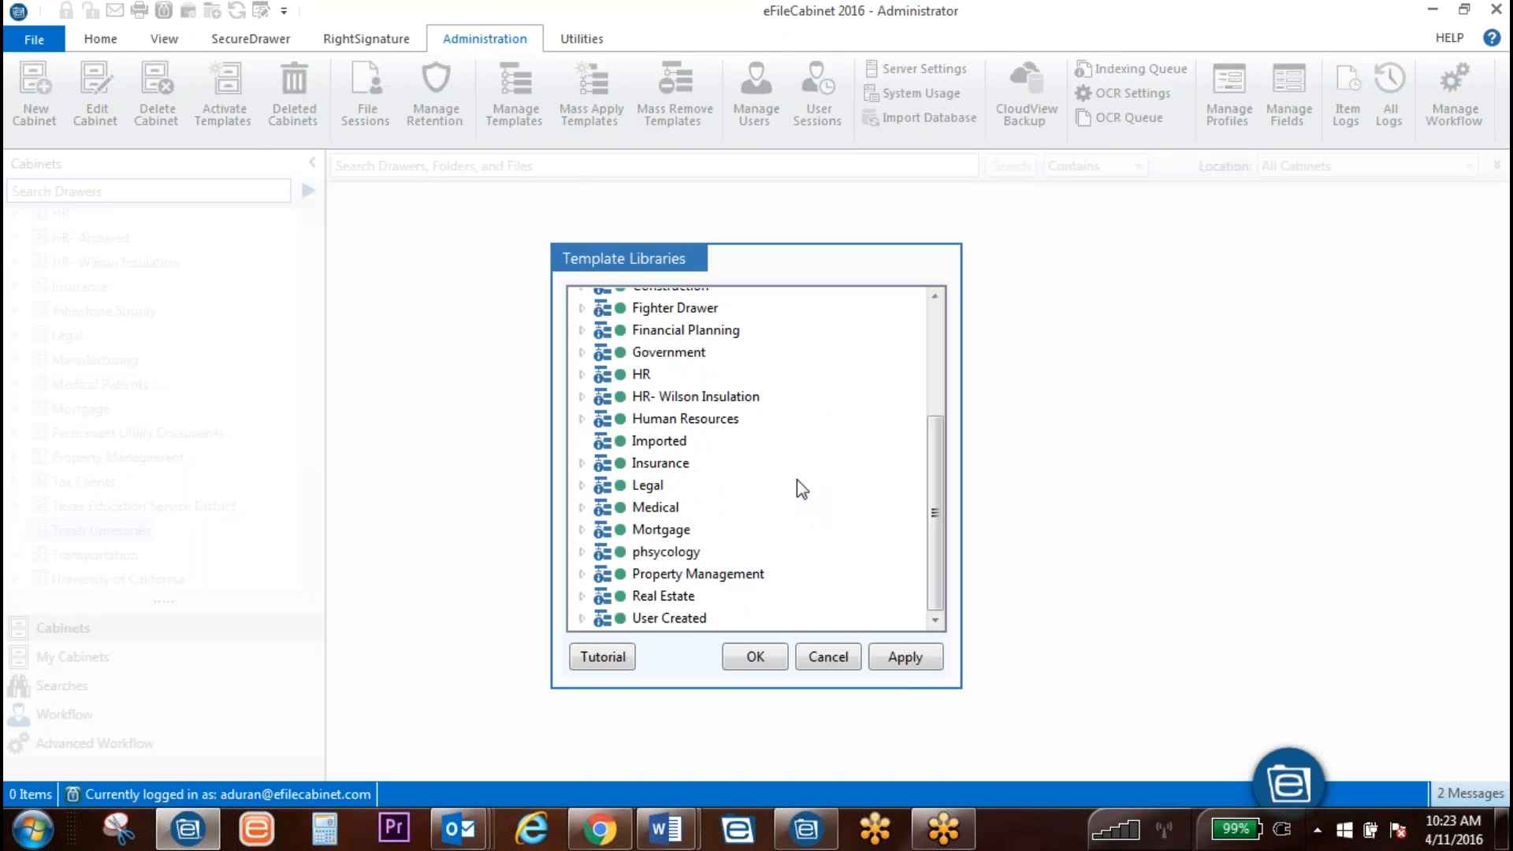
{"action": "right_click", "coordinate": [797, 479]}
{"action": "left_click", "coordinate": [696, 497]}
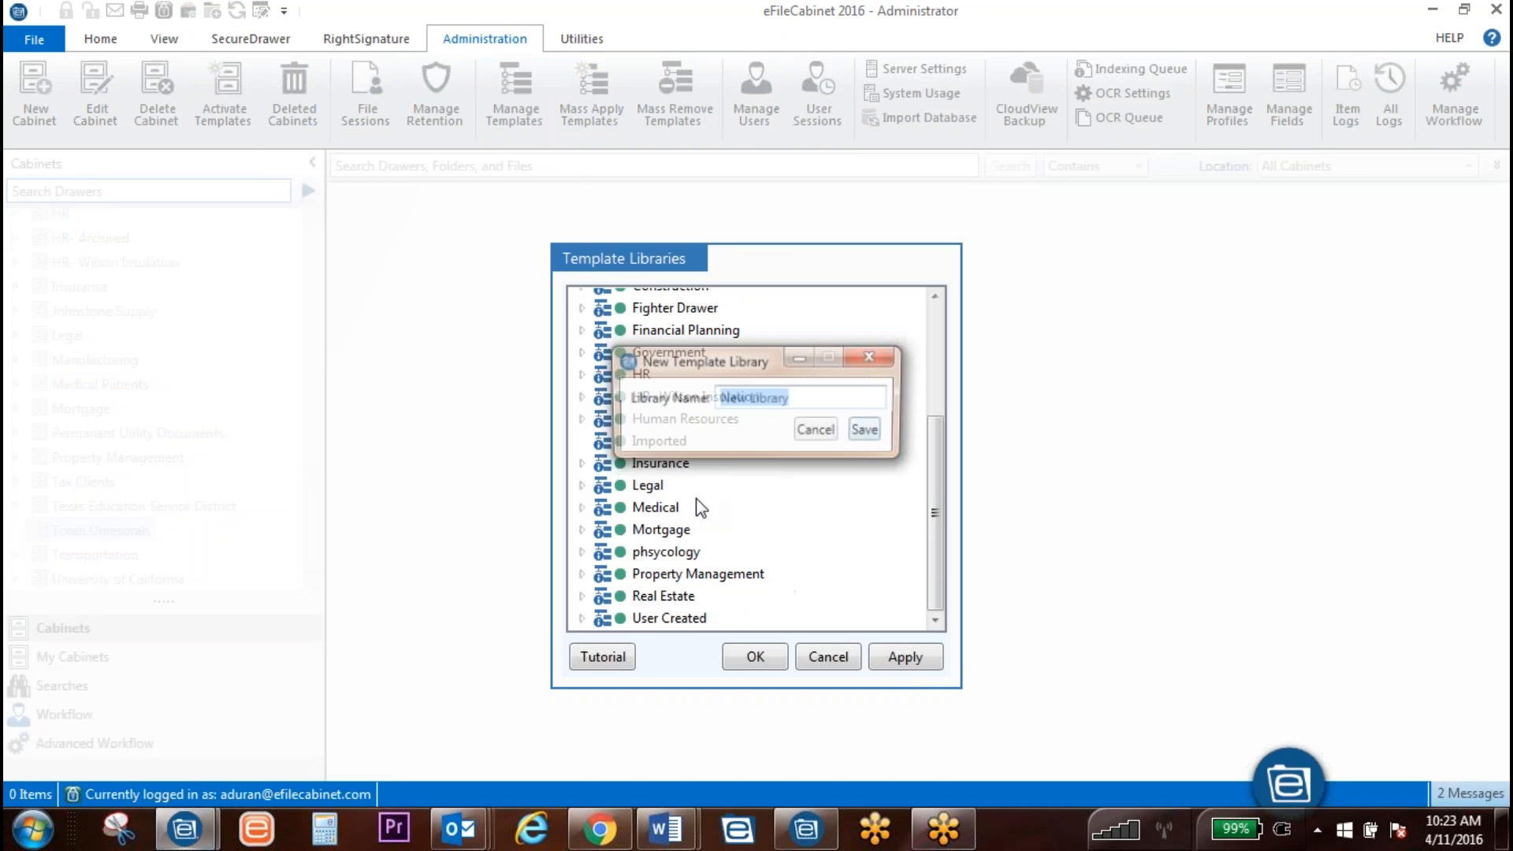
{"action": "type", "text": "Torah Umesorah"}
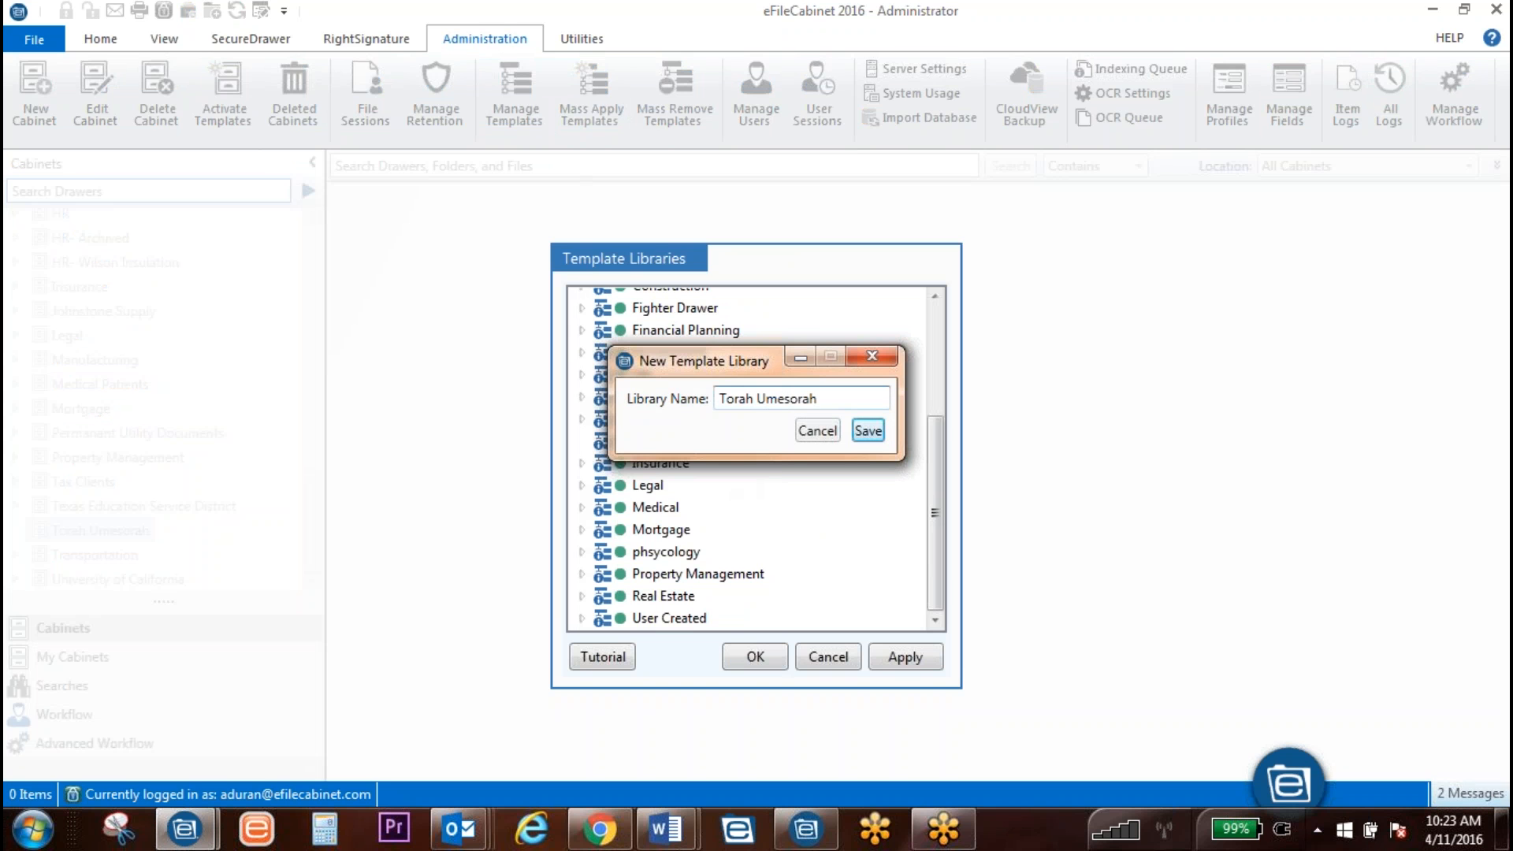
{"action": "left_click", "coordinate": [867, 431]}
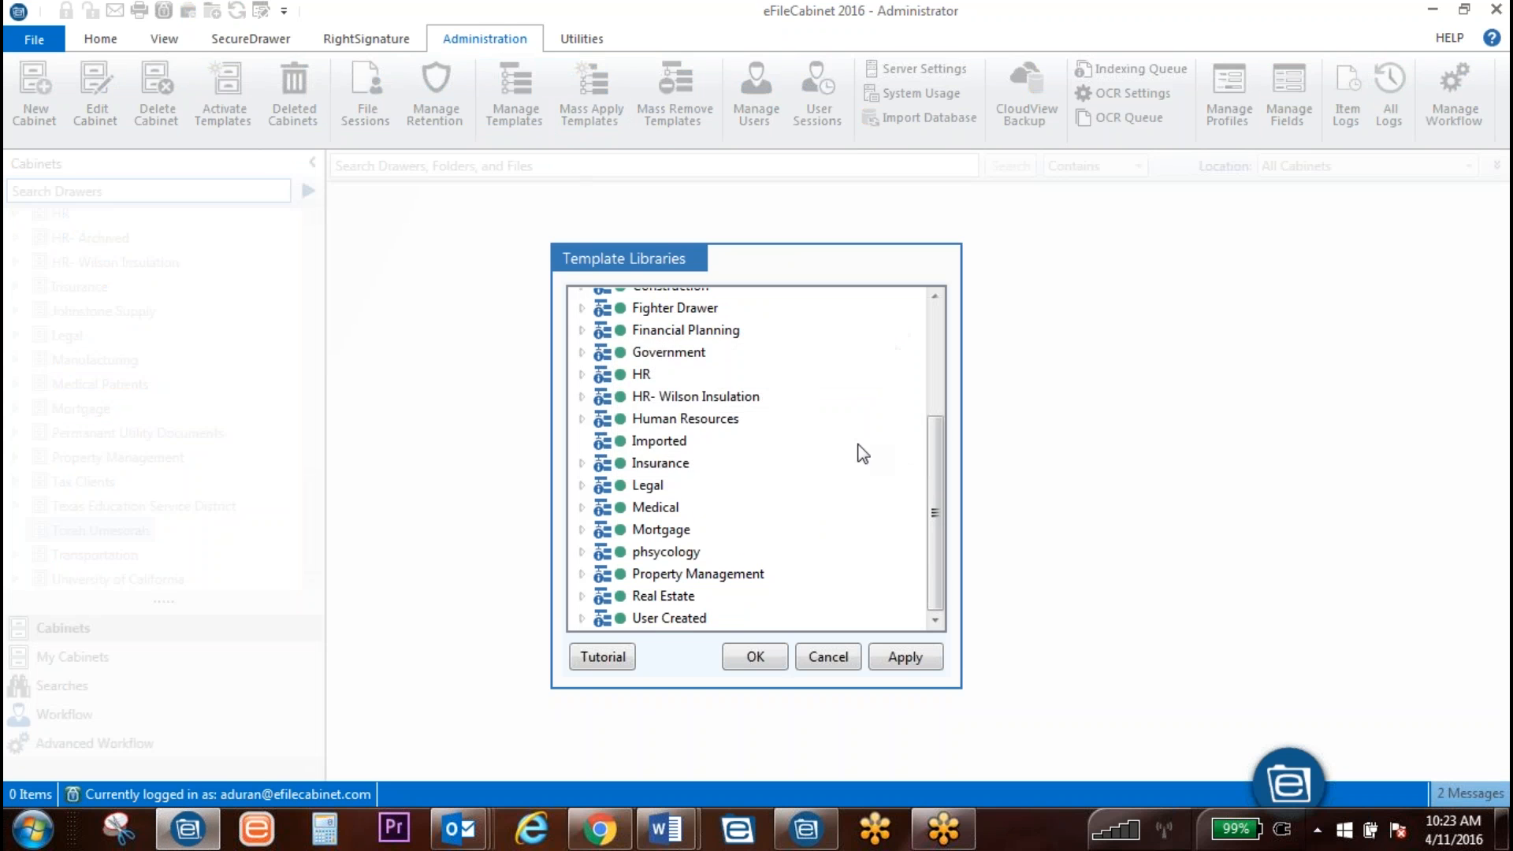
{"action": "left_click", "coordinate": [659, 596]}
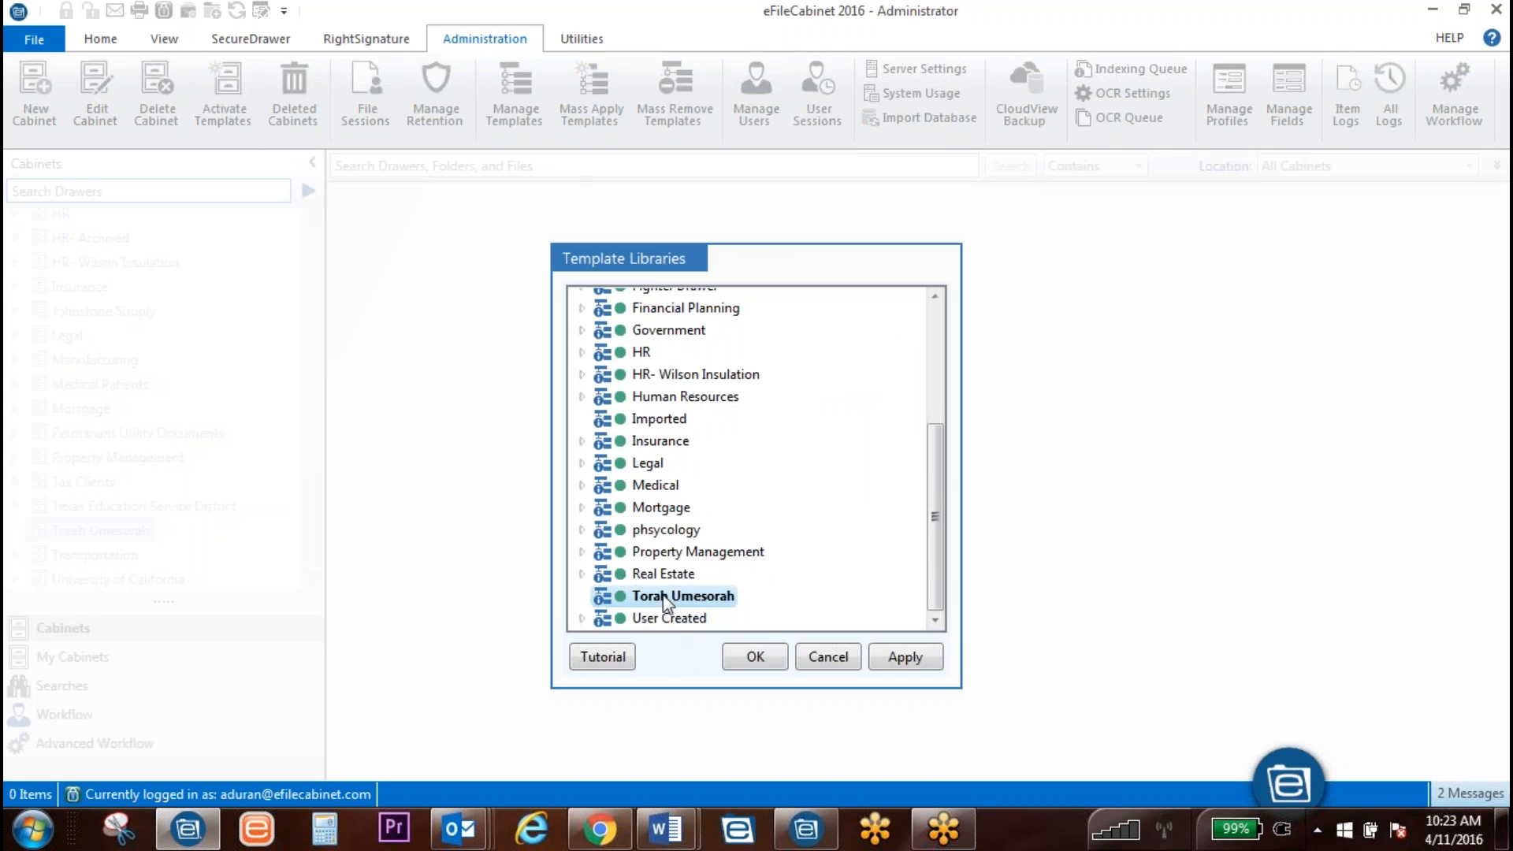
{"action": "right_click", "coordinate": [657, 597]}
Step: Start a new template in Torah Umesorah and add a folder named Flat Prints
{"action": "left_click", "coordinate": [575, 640]}
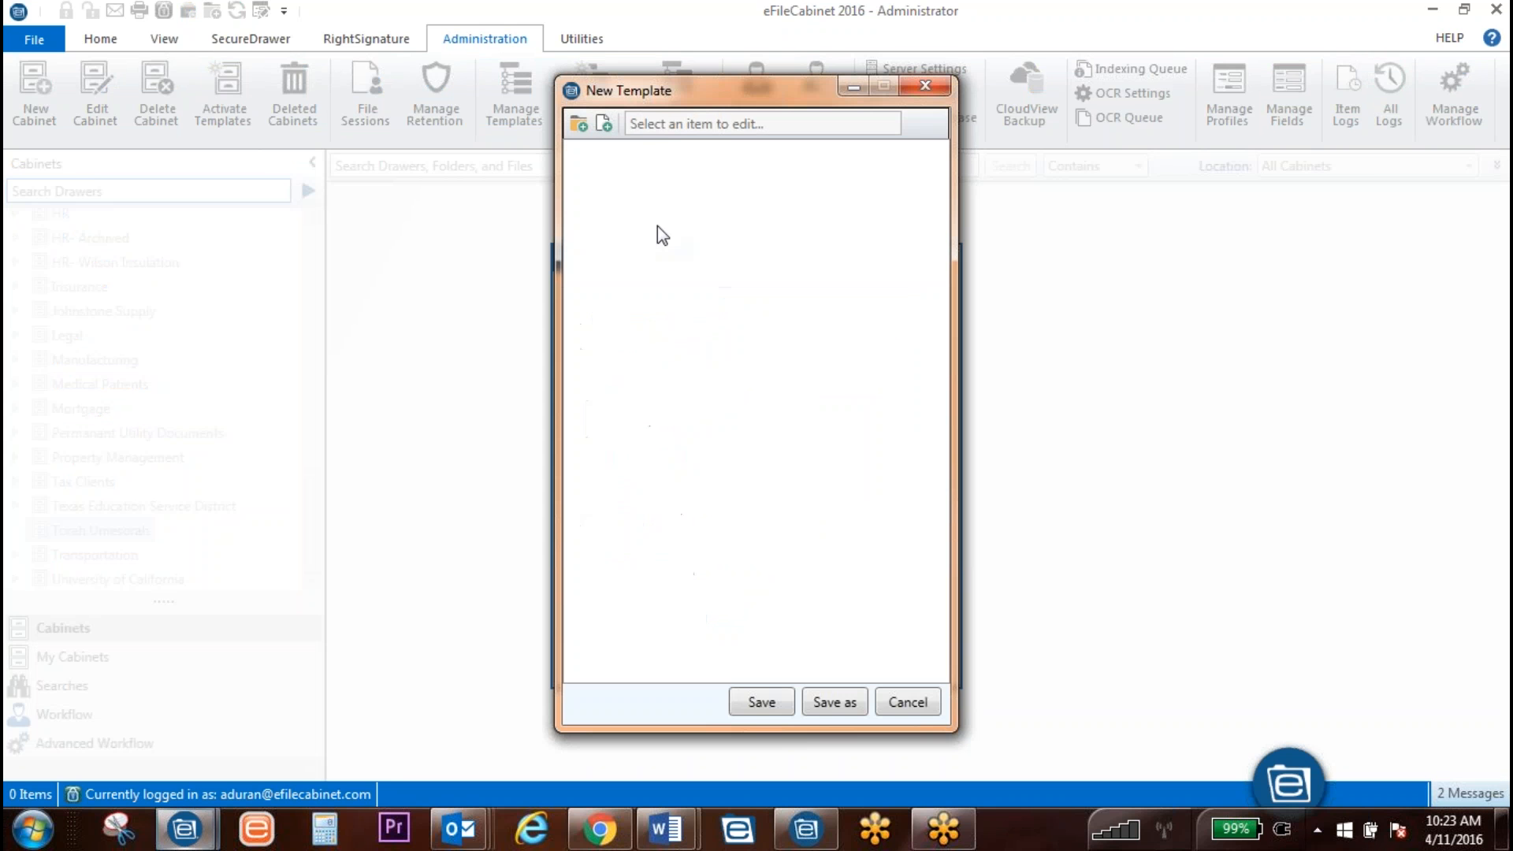
{"action": "left_click", "coordinate": [575, 128]}
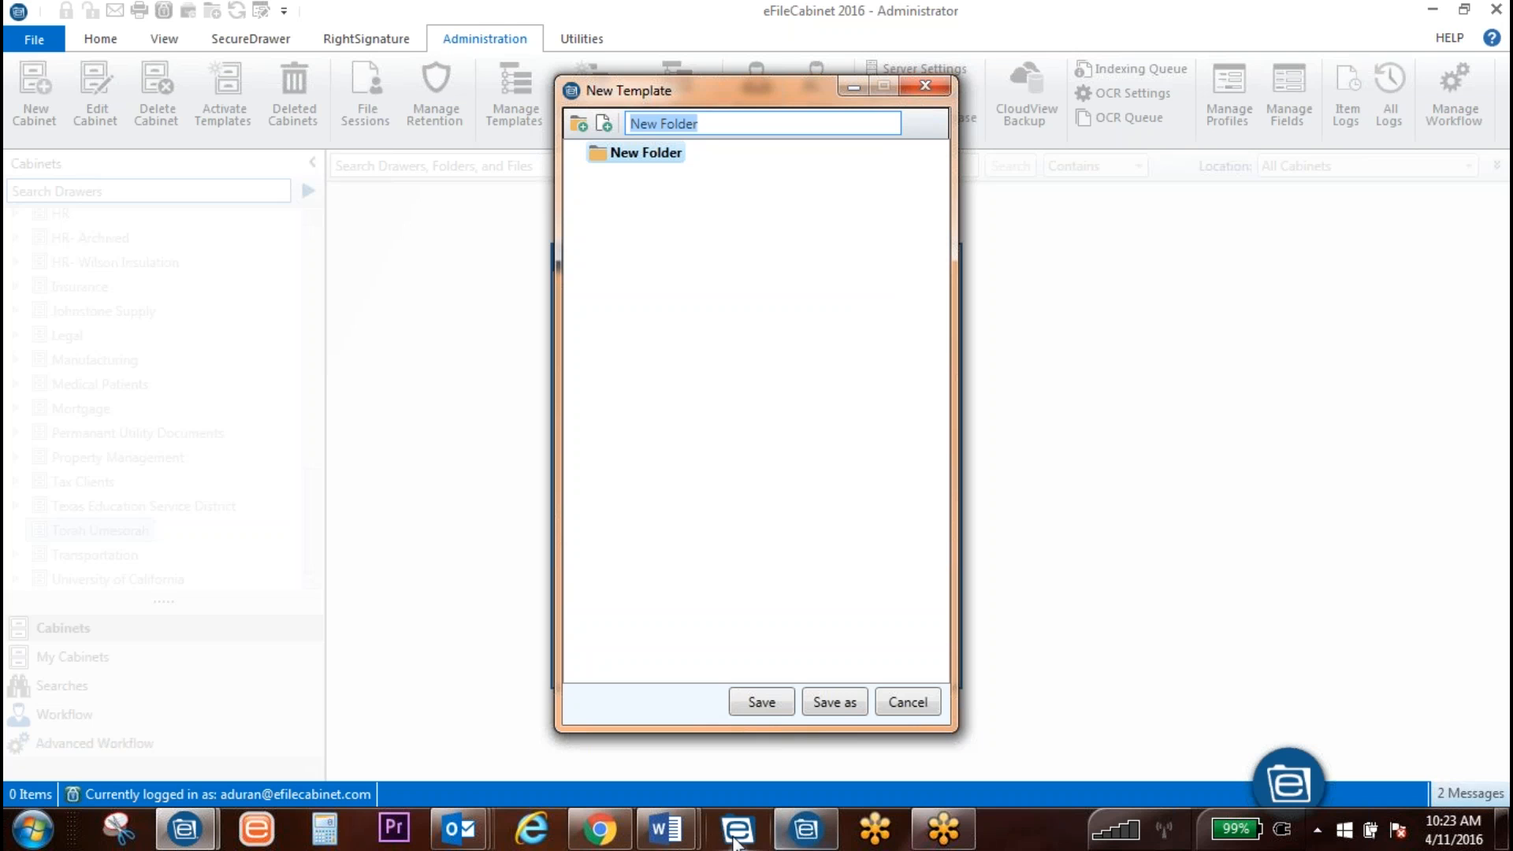
{"action": "mouse_move", "coordinate": [676, 816]}
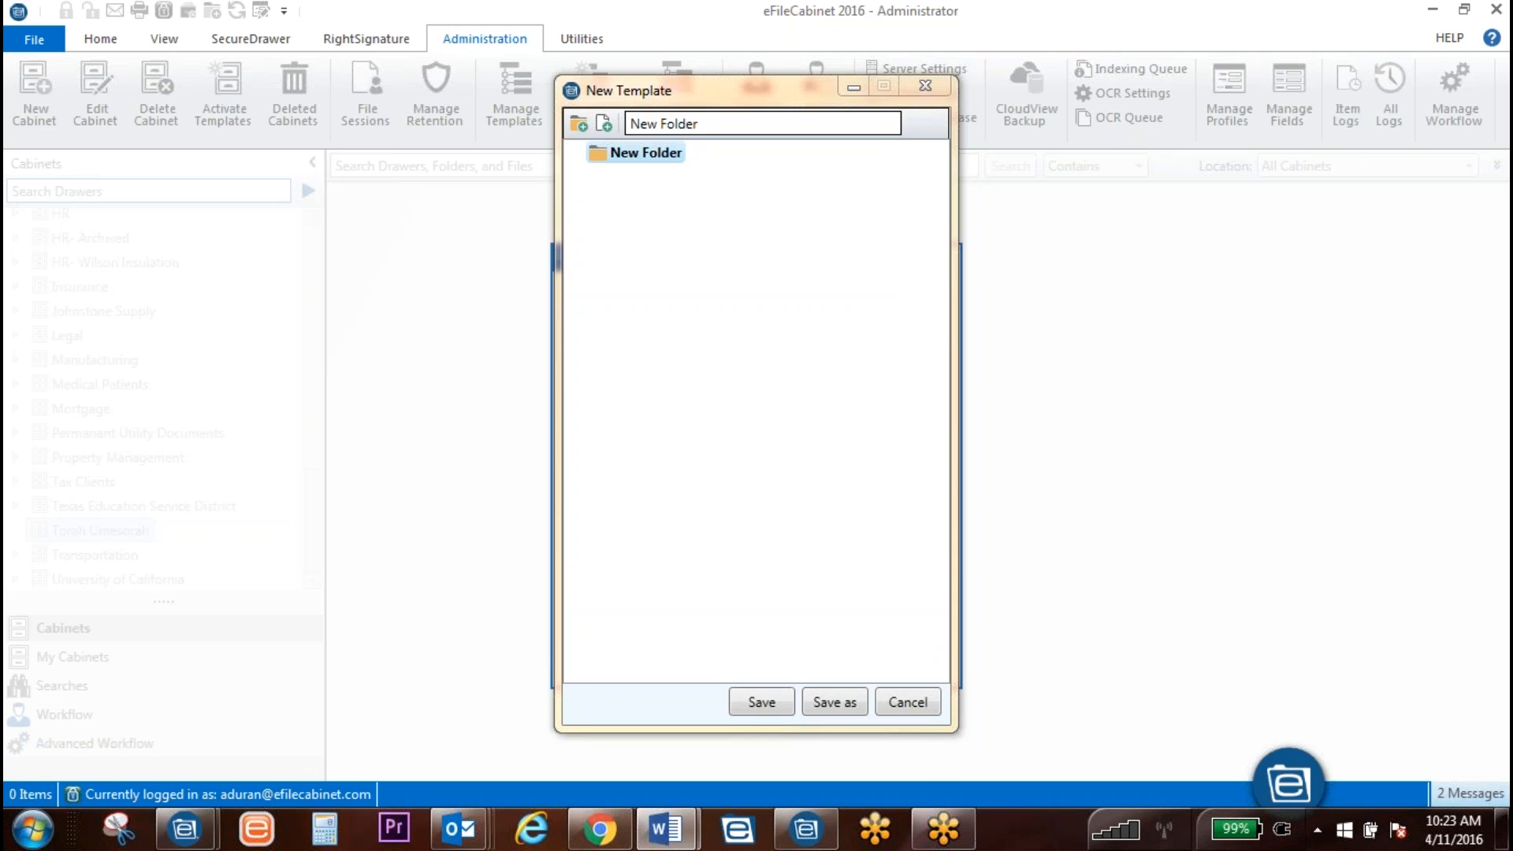
{"action": "left_click_drag", "start_coordinate": [714, 122], "coordinate": [605, 138]}
{"action": "type", "text": "Flat Pri"}
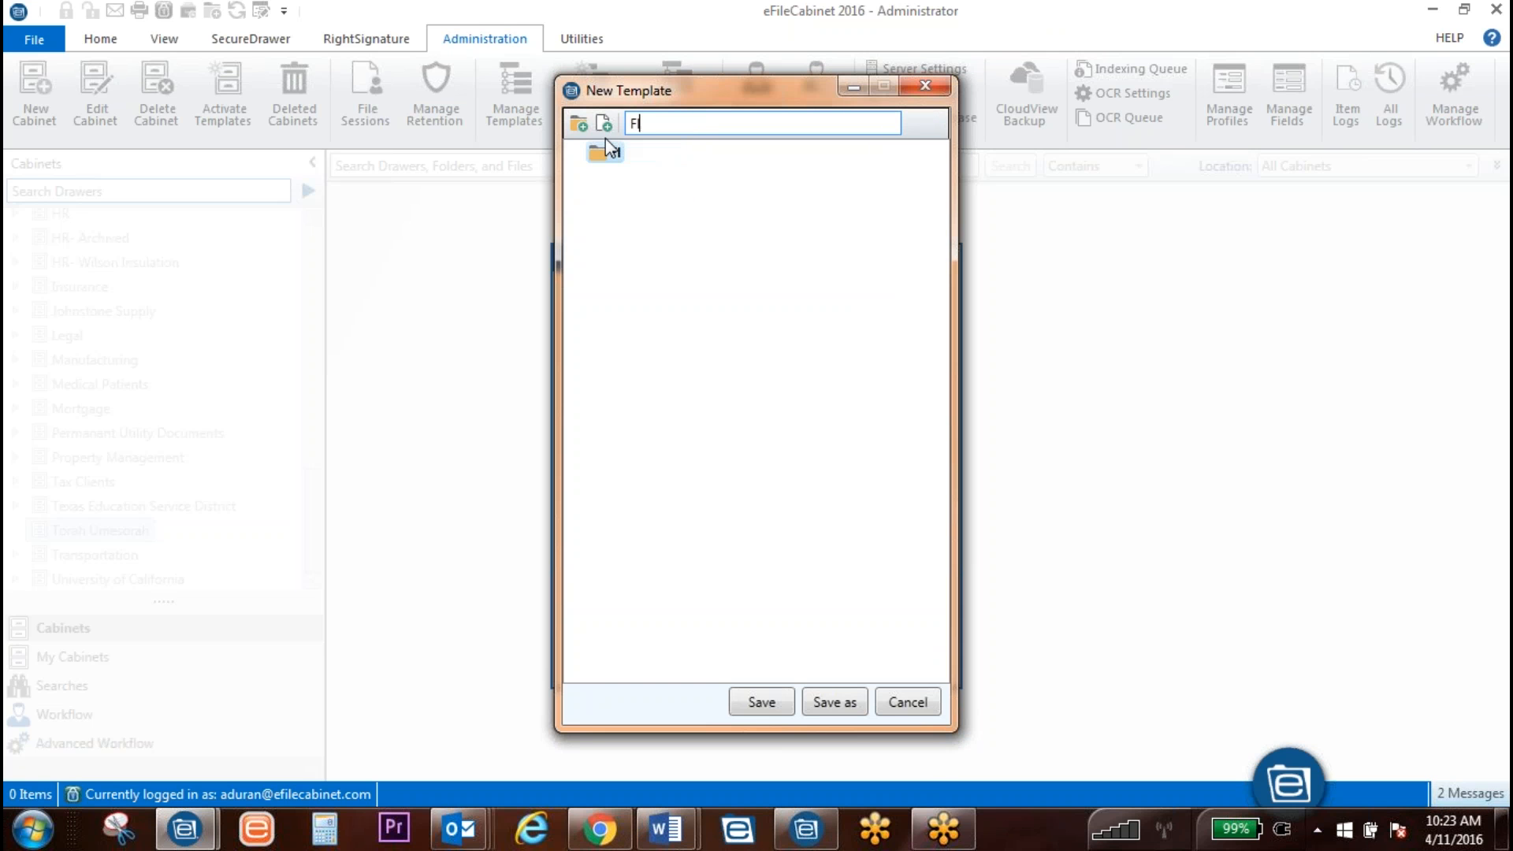
{"action": "type", "text": "nts"}
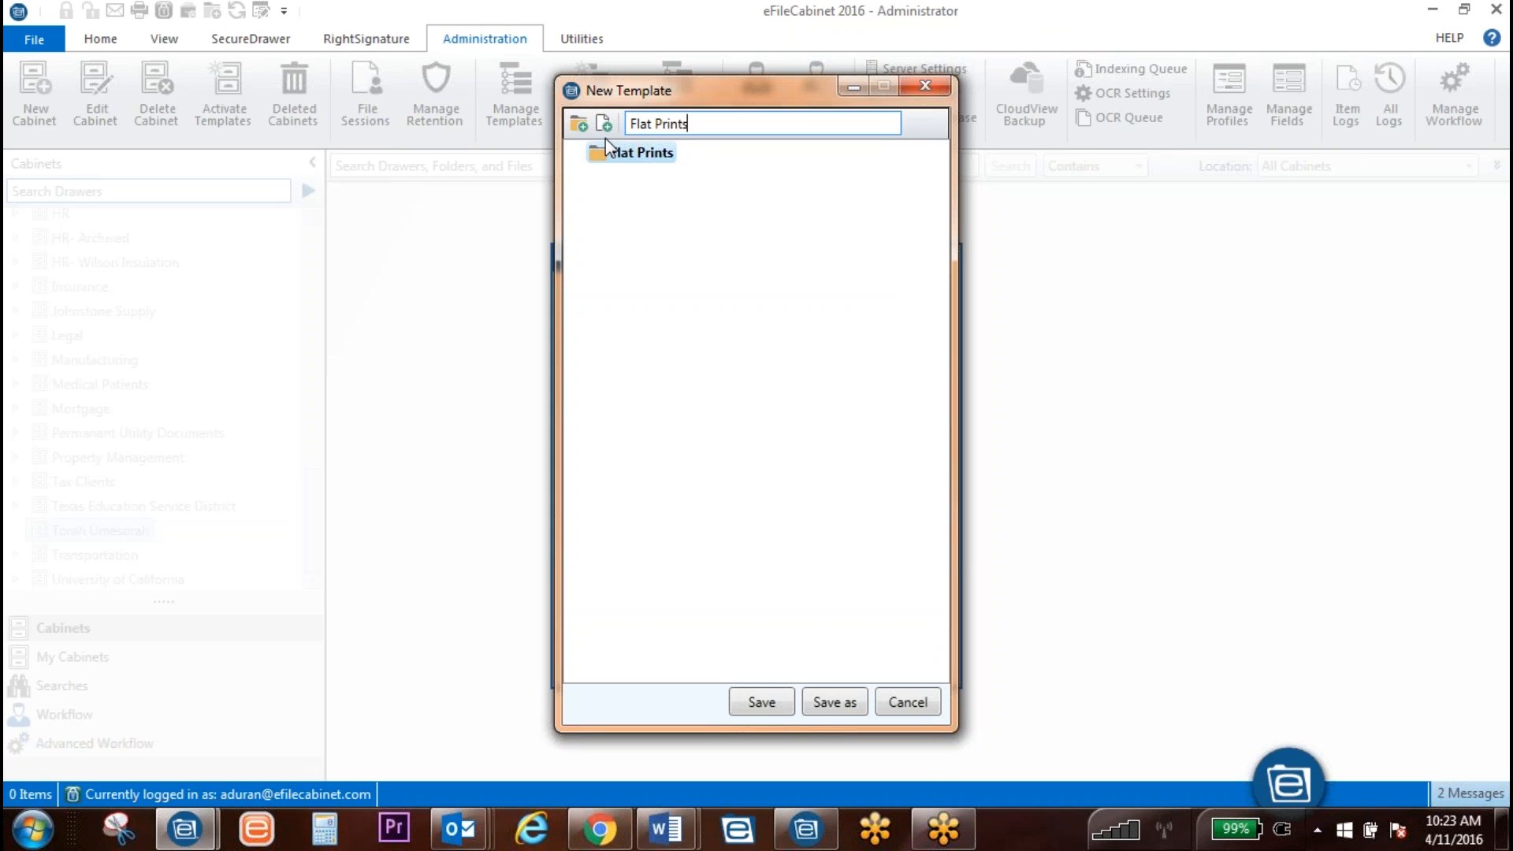
{"action": "left_click", "coordinate": [625, 248]}
Step: Add a Components folder and a third folder left as New Folder
{"action": "left_click", "coordinate": [576, 125]}
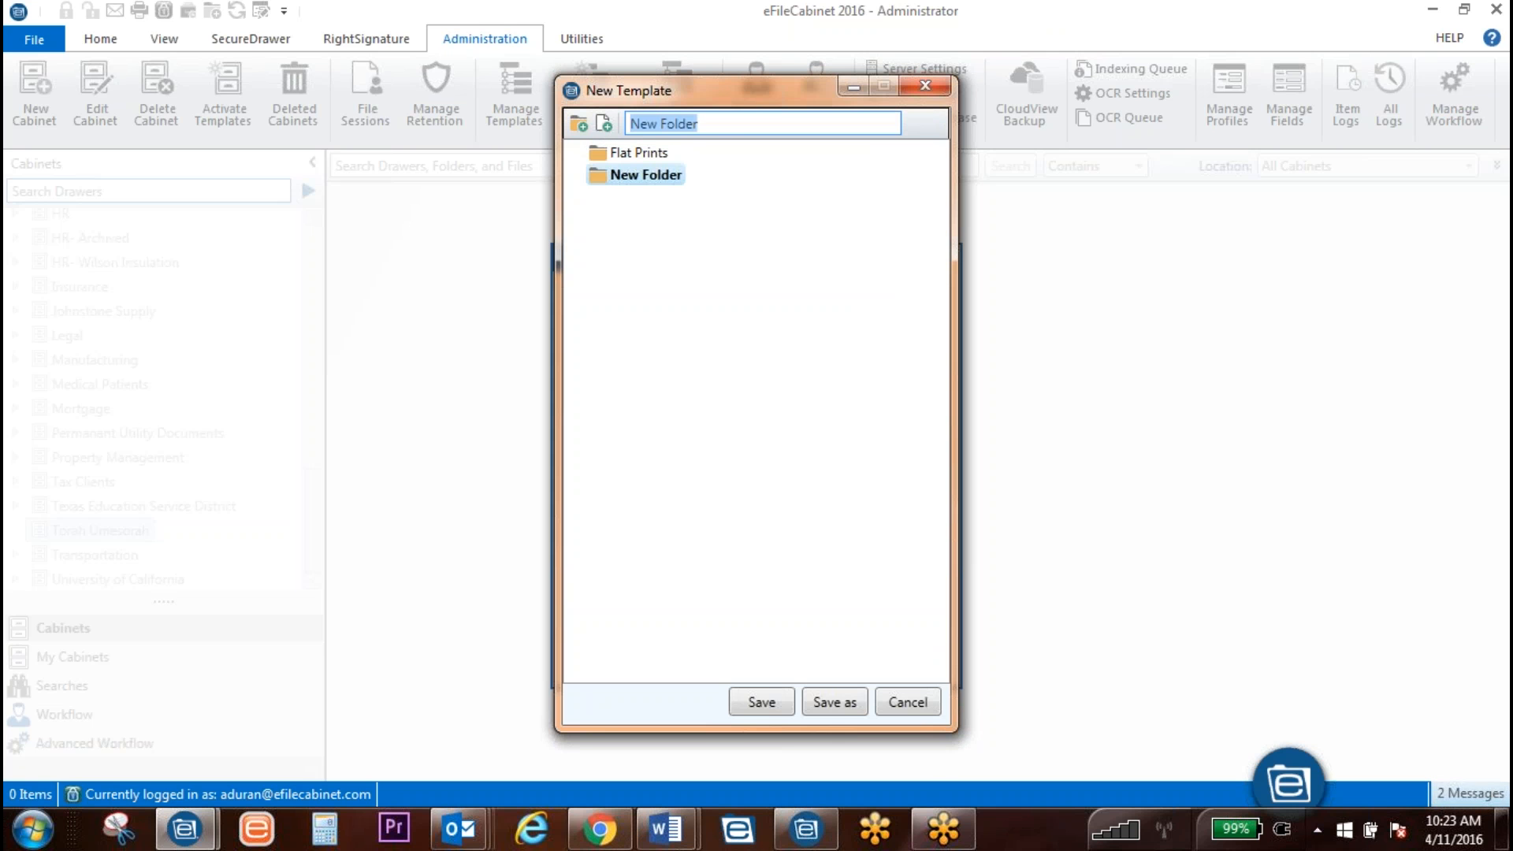
{"action": "type", "text": "Compo"}
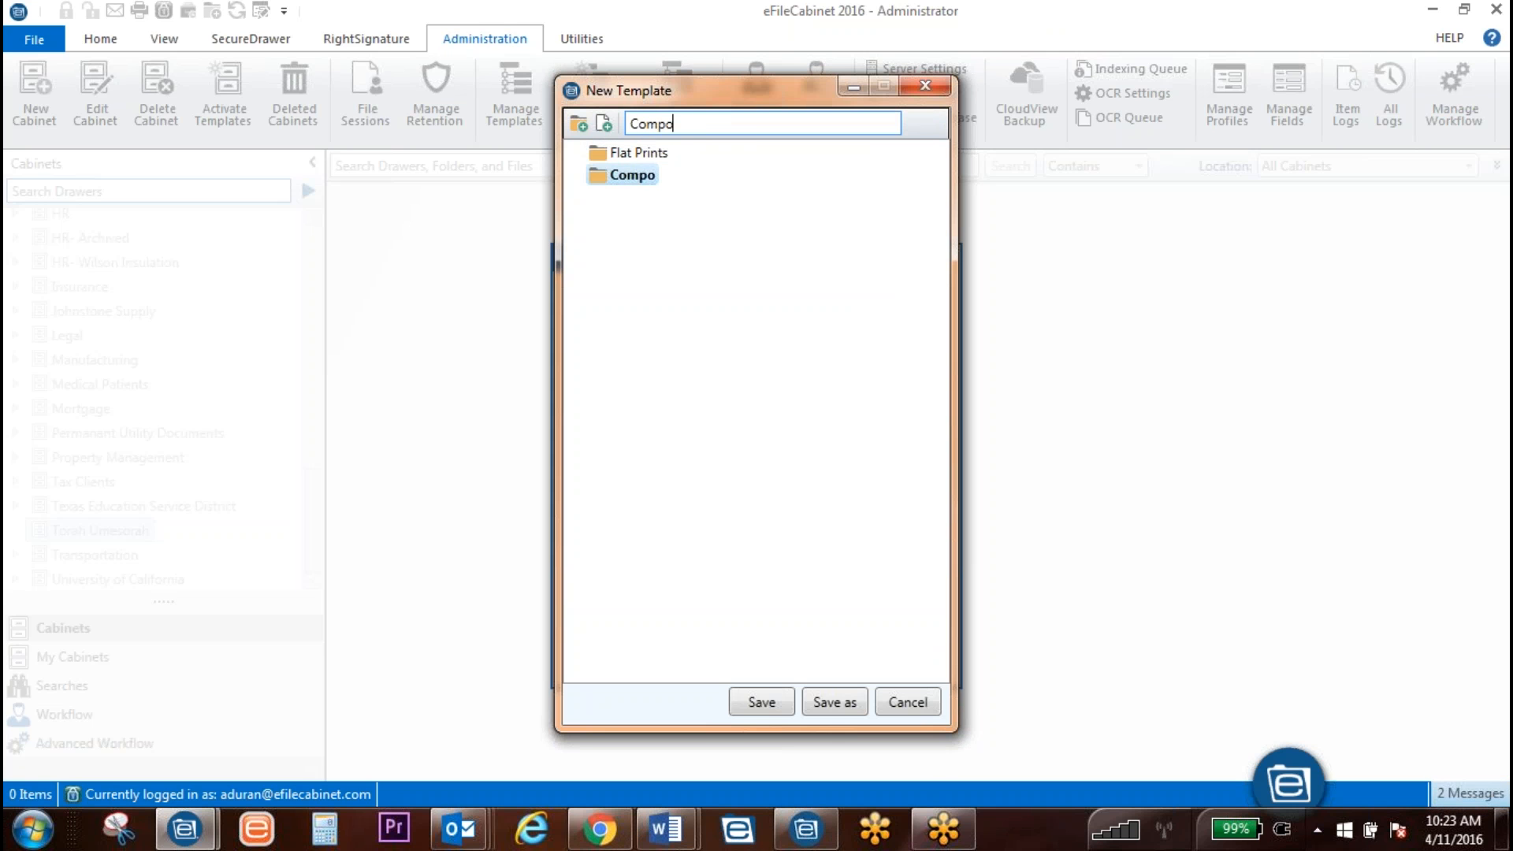
{"action": "type", "text": "nents"}
{"action": "left_click", "coordinate": [778, 468]}
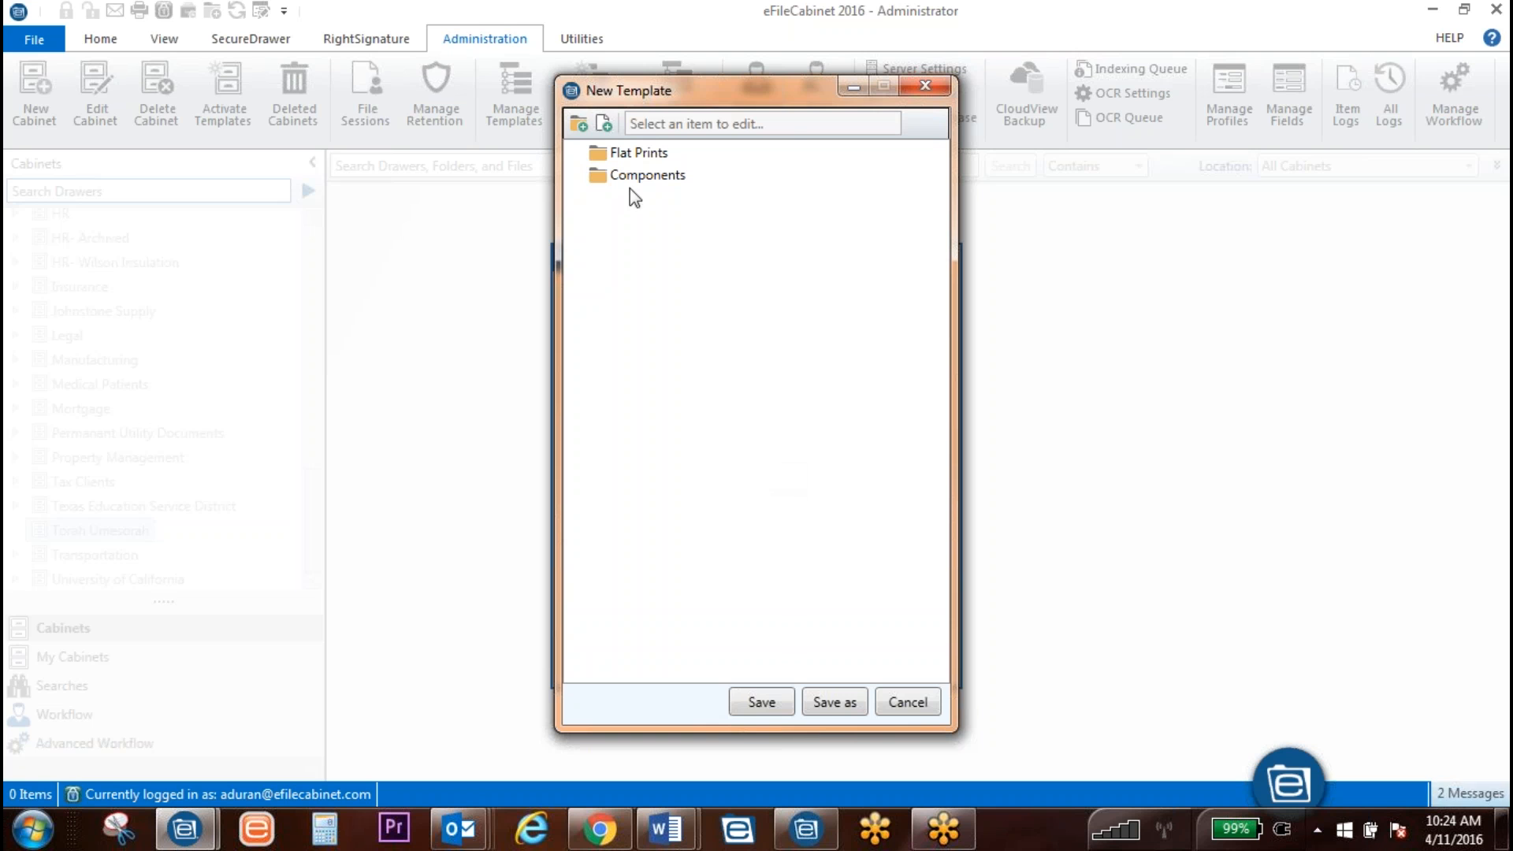
{"action": "left_click", "coordinate": [578, 124]}
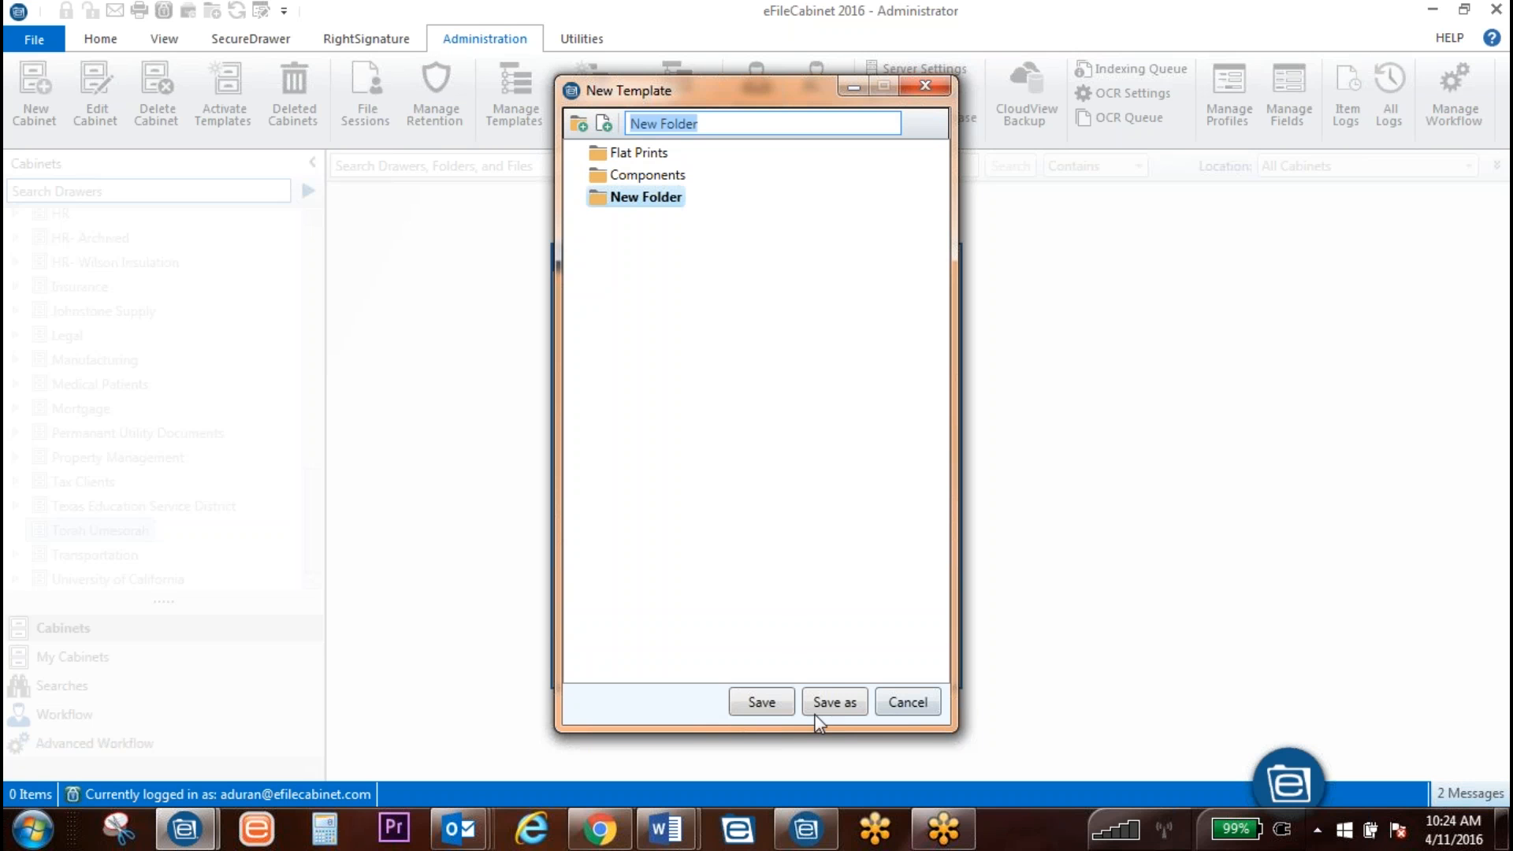
{"action": "left_click", "coordinate": [626, 200]}
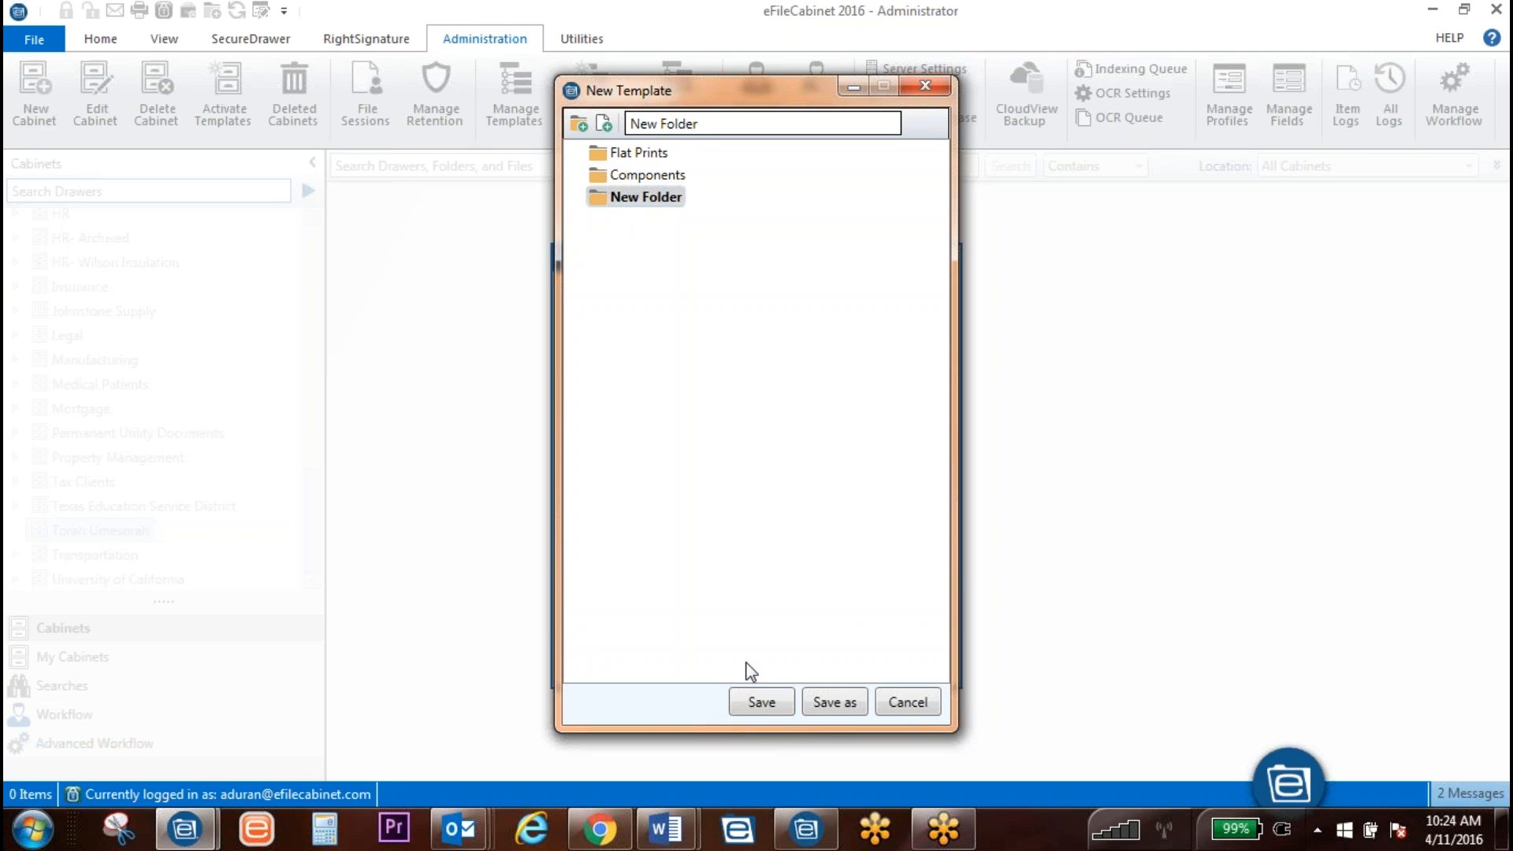
Step: Delete the extra New Folder from the template
{"action": "left_click", "coordinate": [848, 707]}
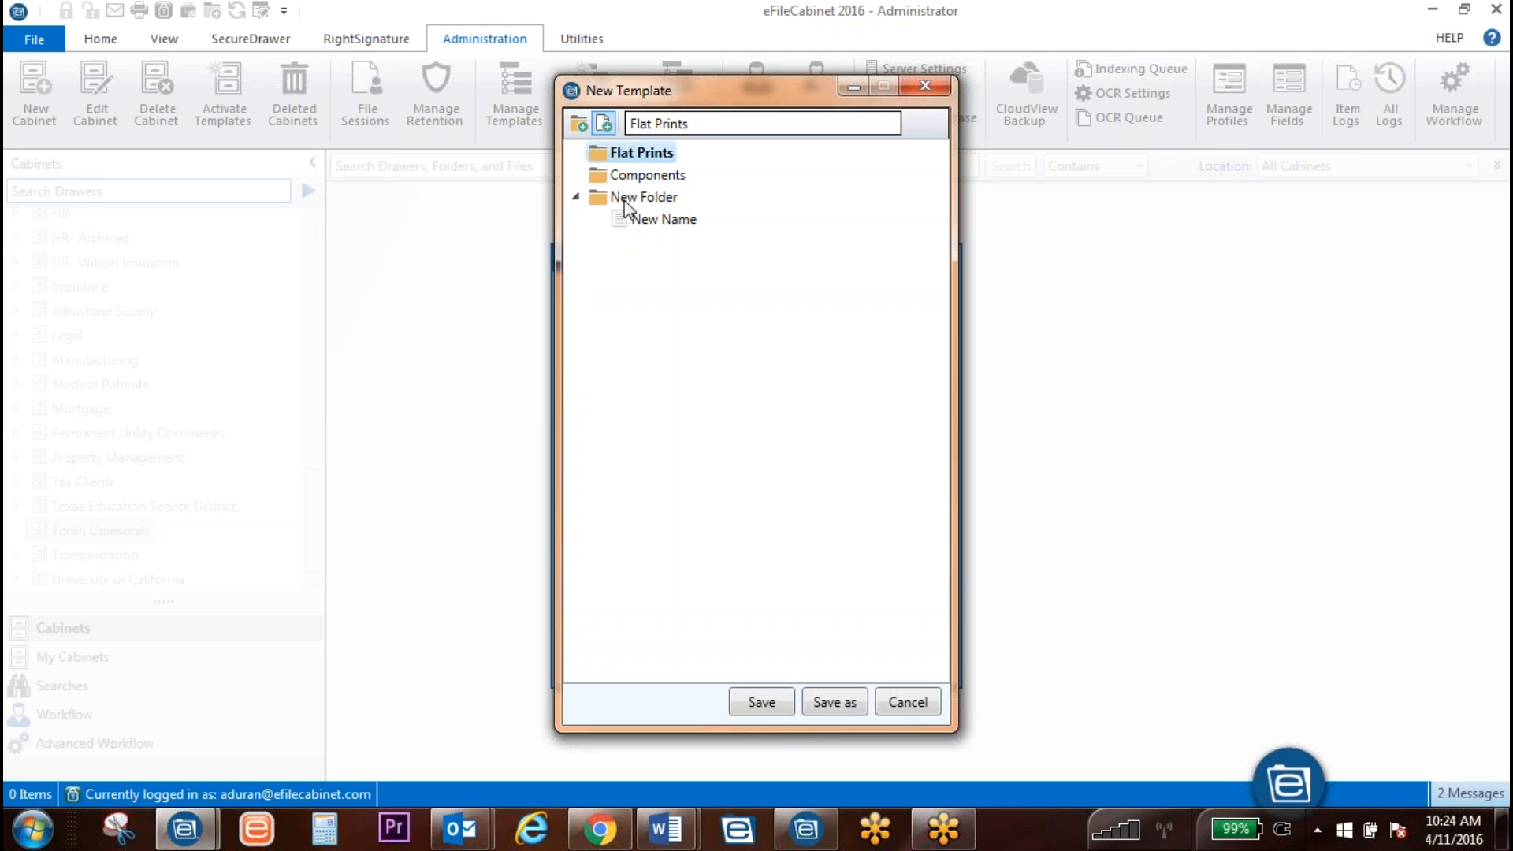
{"action": "left_click", "coordinate": [651, 220]}
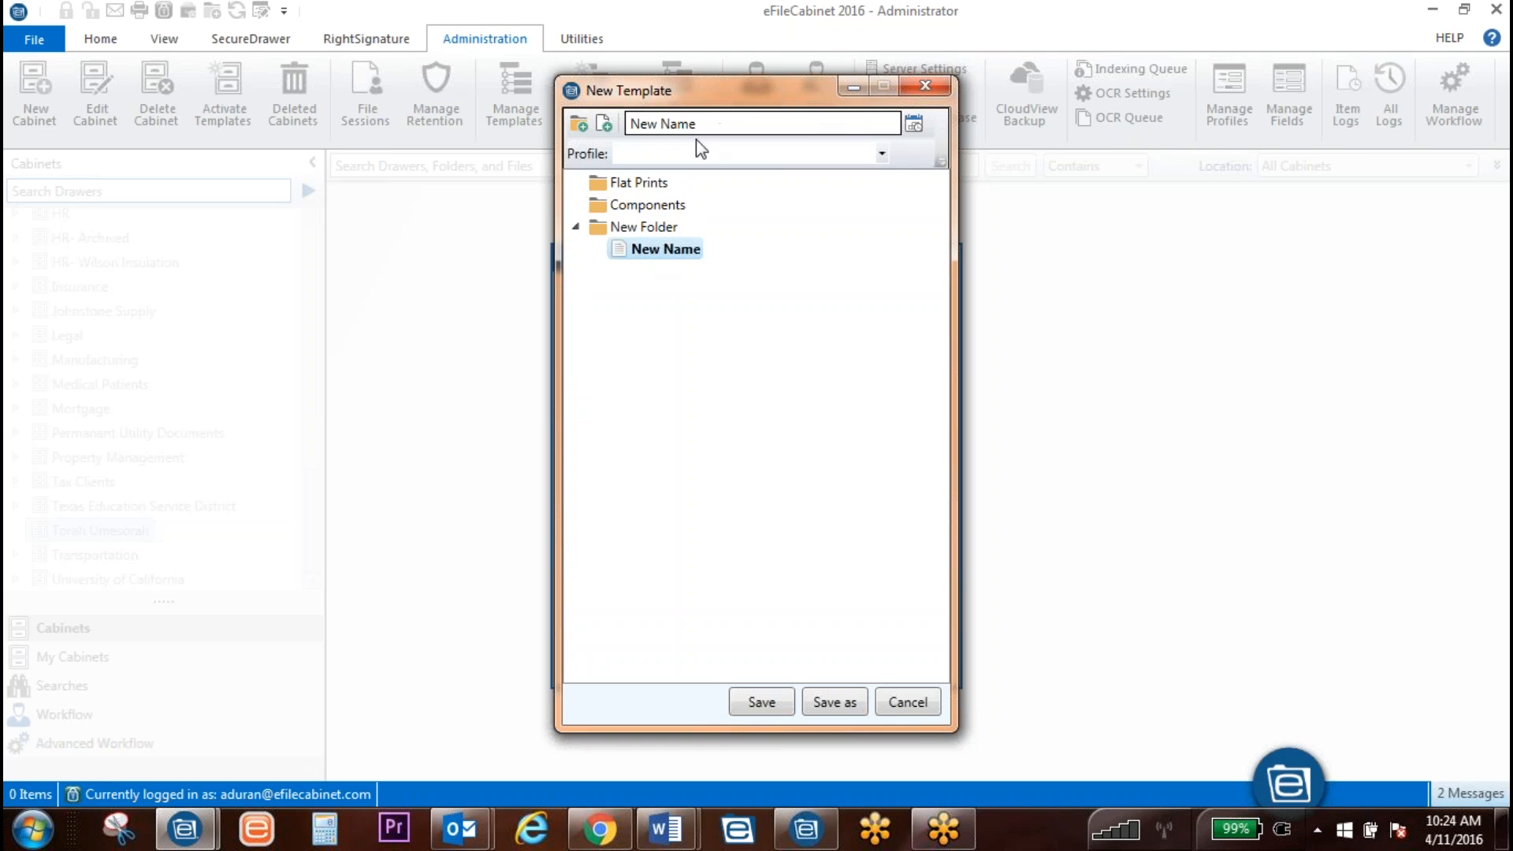
{"action": "left_click", "coordinate": [603, 201]}
{"action": "right_click", "coordinate": [604, 203]}
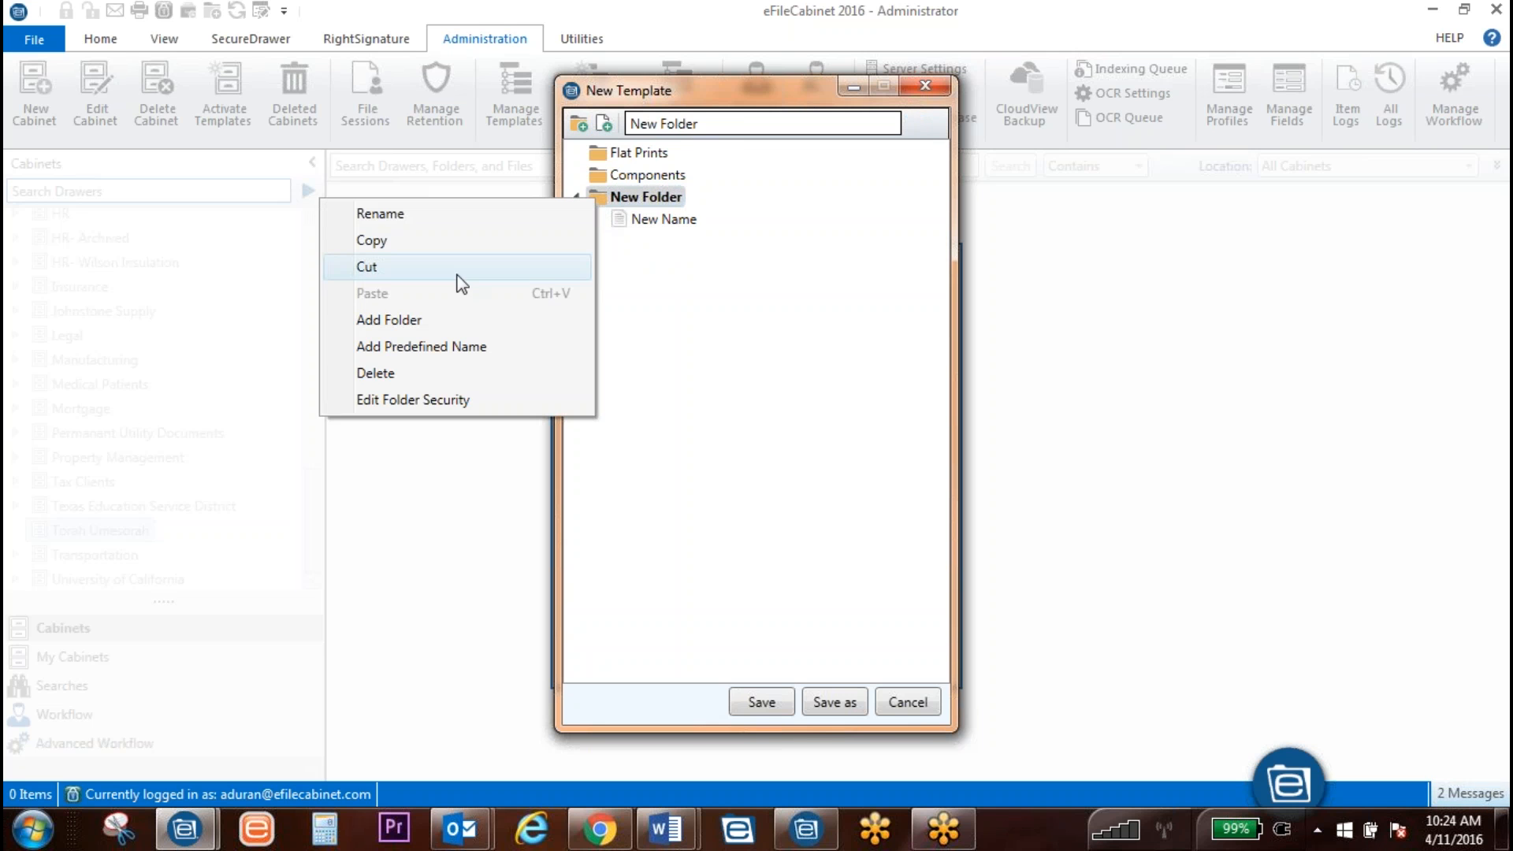
{"action": "left_click", "coordinate": [430, 376]}
Step: Add a predefined document name inside Flat Prints, then delete the unnamed item again
{"action": "right_click", "coordinate": [654, 154]}
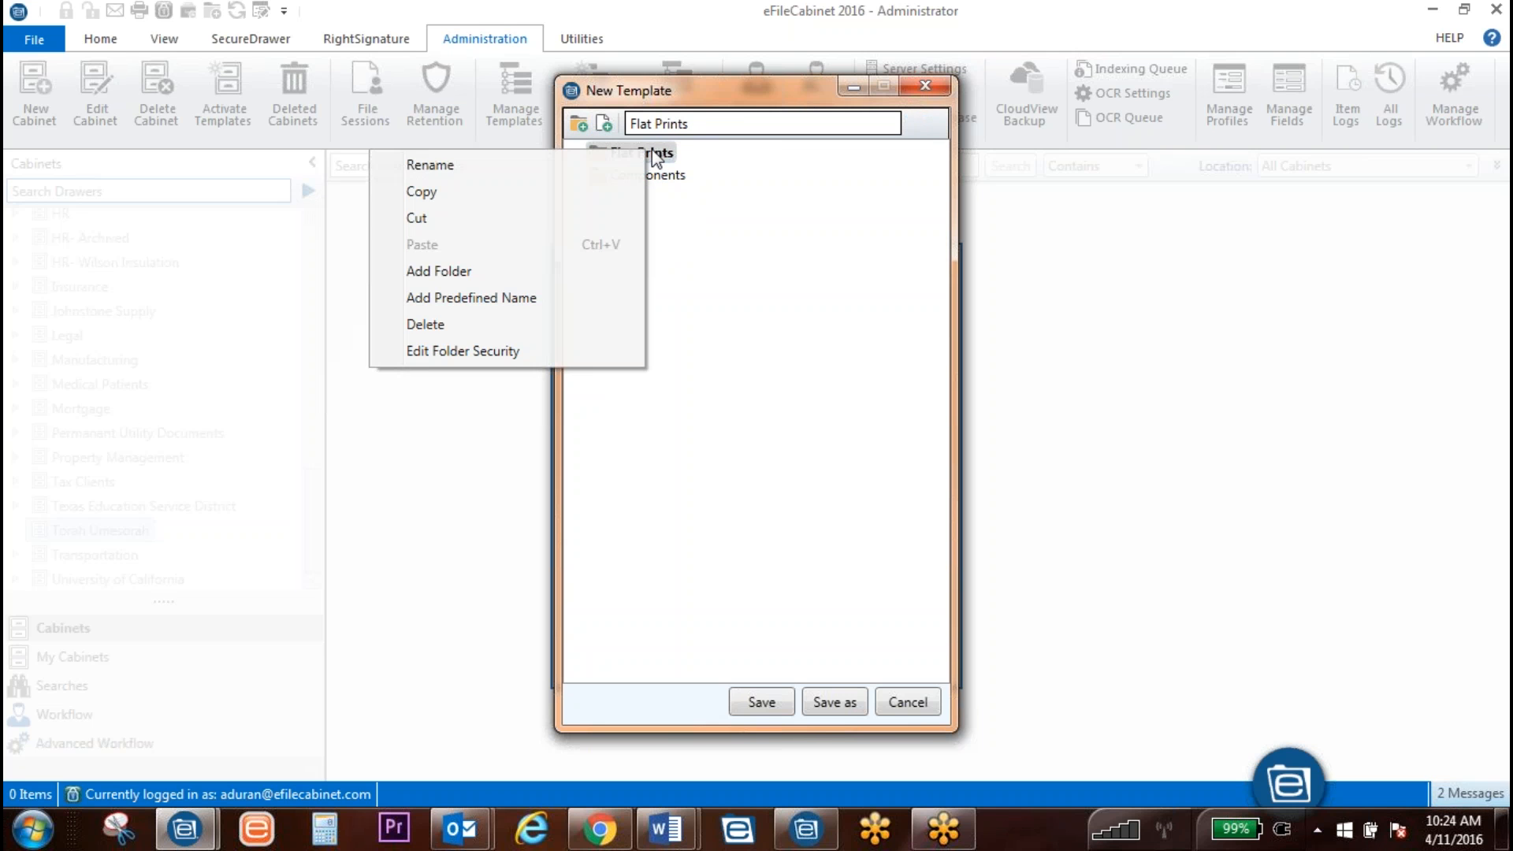
{"action": "left_click", "coordinate": [473, 294]}
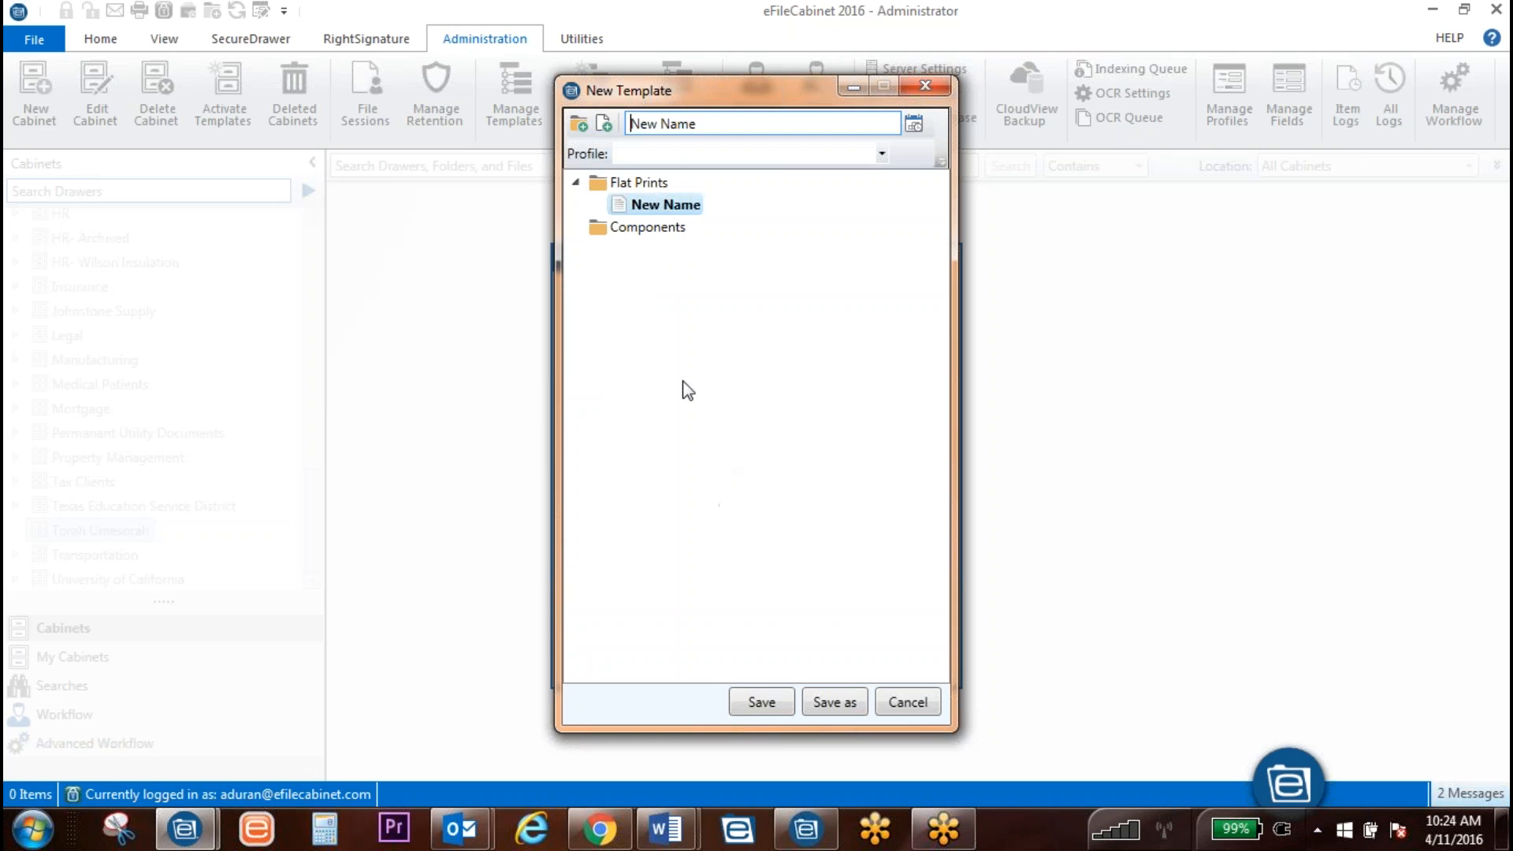
{"action": "key", "text": "Delete"}
{"action": "key", "text": "Delete"}
{"action": "key", "text": "Delete"}
{"action": "key", "text": "Delete"}
{"action": "key", "text": "Delete"}
{"action": "key", "text": "Delete"}
{"action": "key", "text": "Delete"}
{"action": "key", "text": "Delete"}
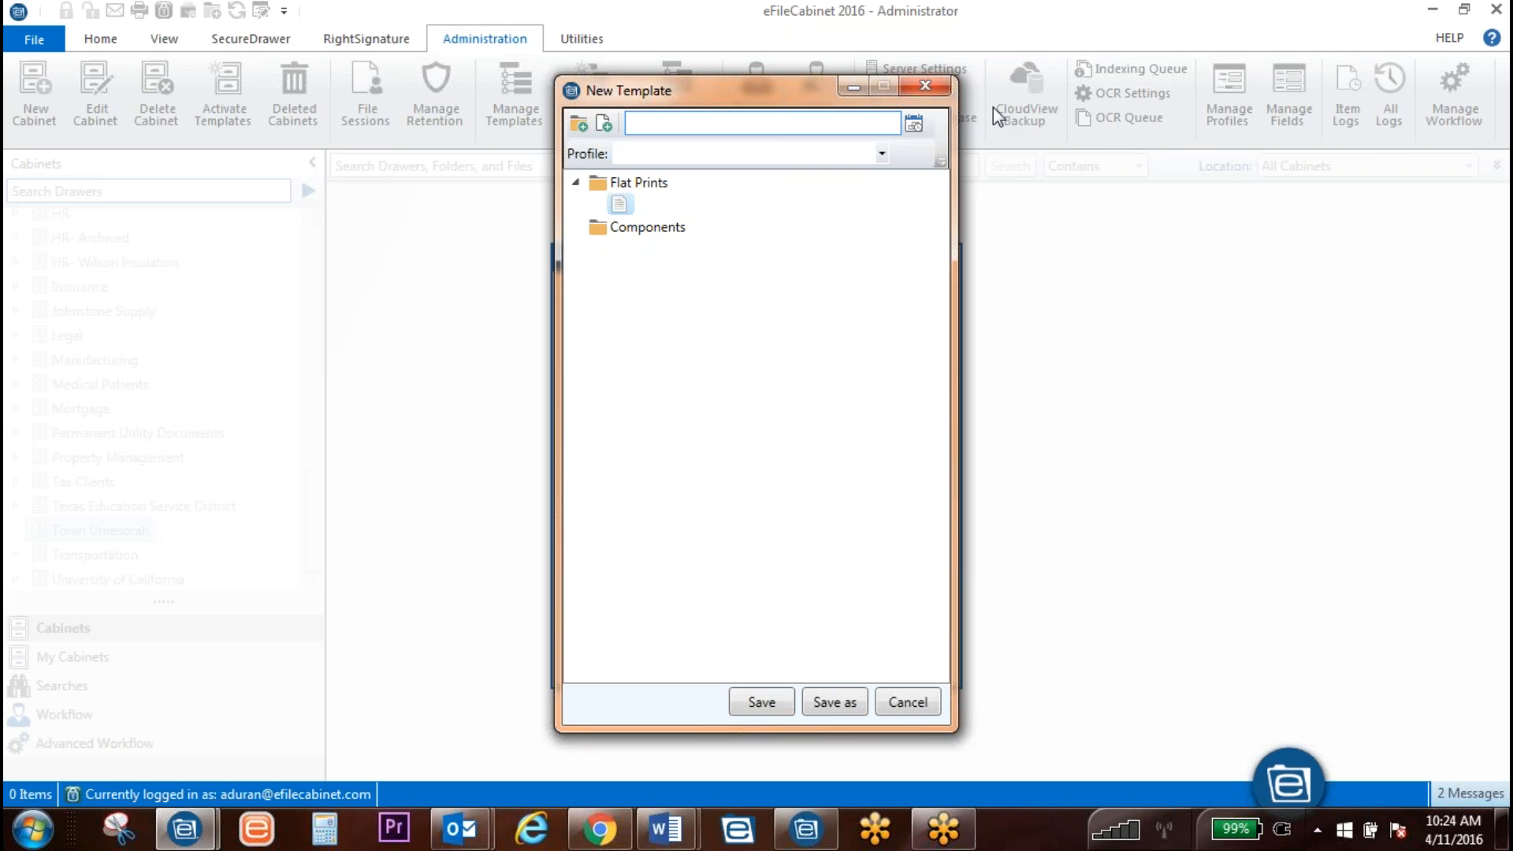
{"action": "left_click", "coordinate": [621, 209]}
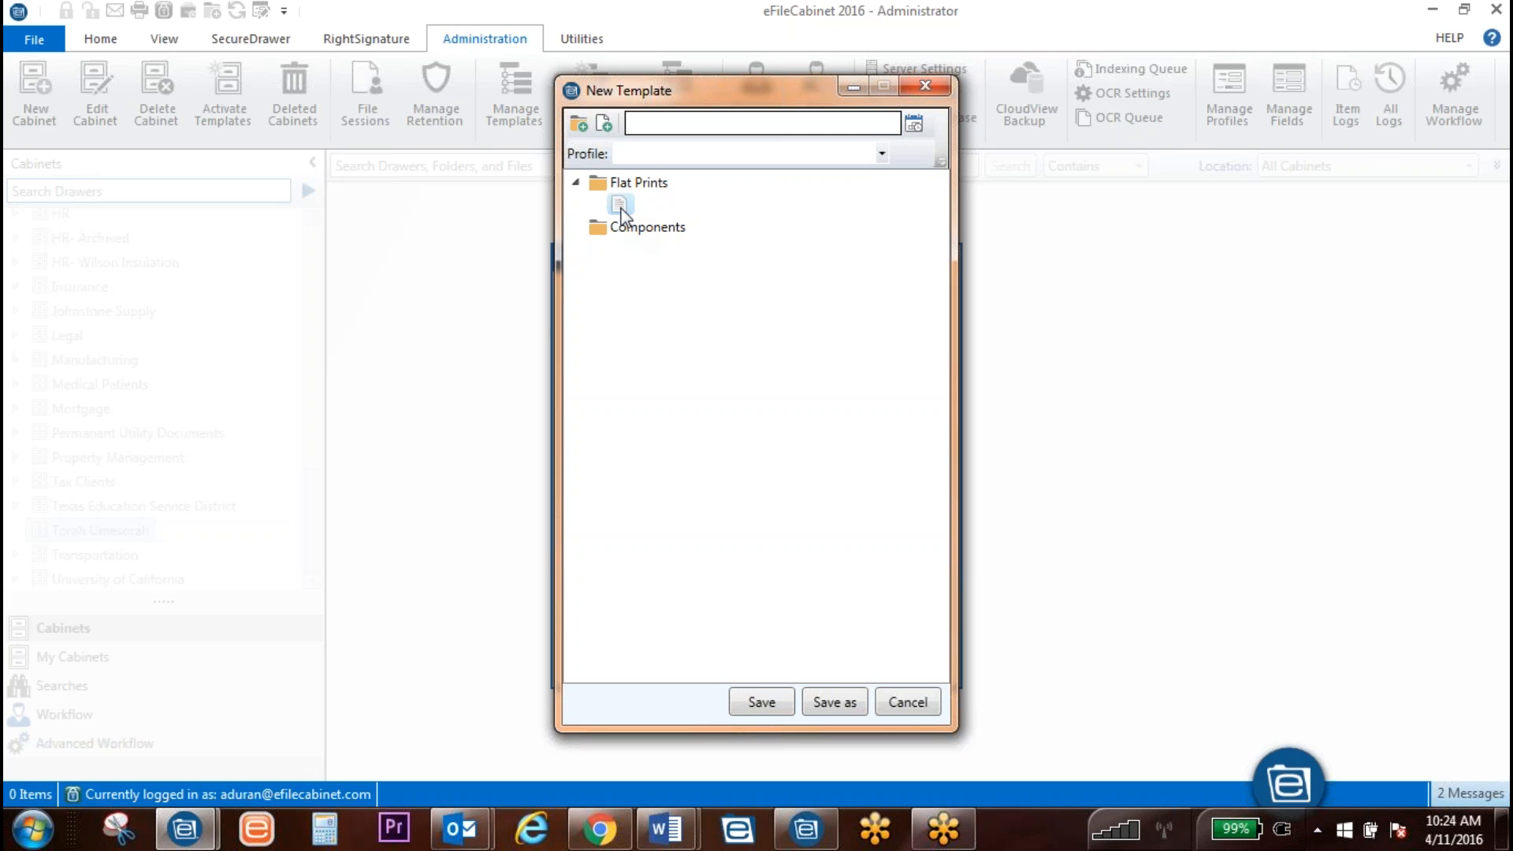
{"action": "right_click", "coordinate": [620, 208]}
{"action": "left_click", "coordinate": [649, 295]}
{"action": "right_click", "coordinate": [613, 177]}
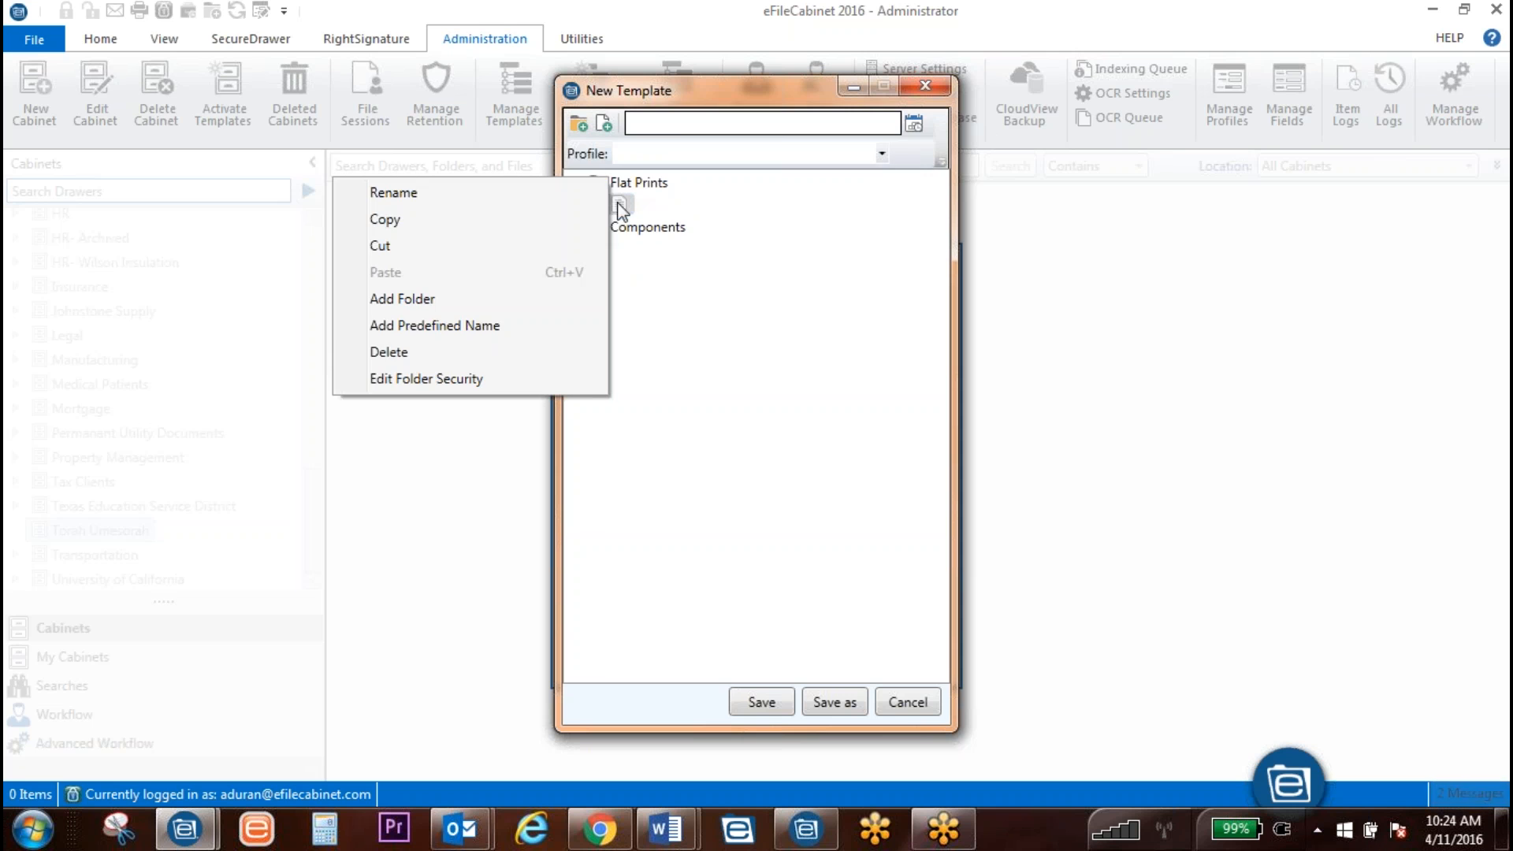
{"action": "left_click", "coordinate": [448, 359]}
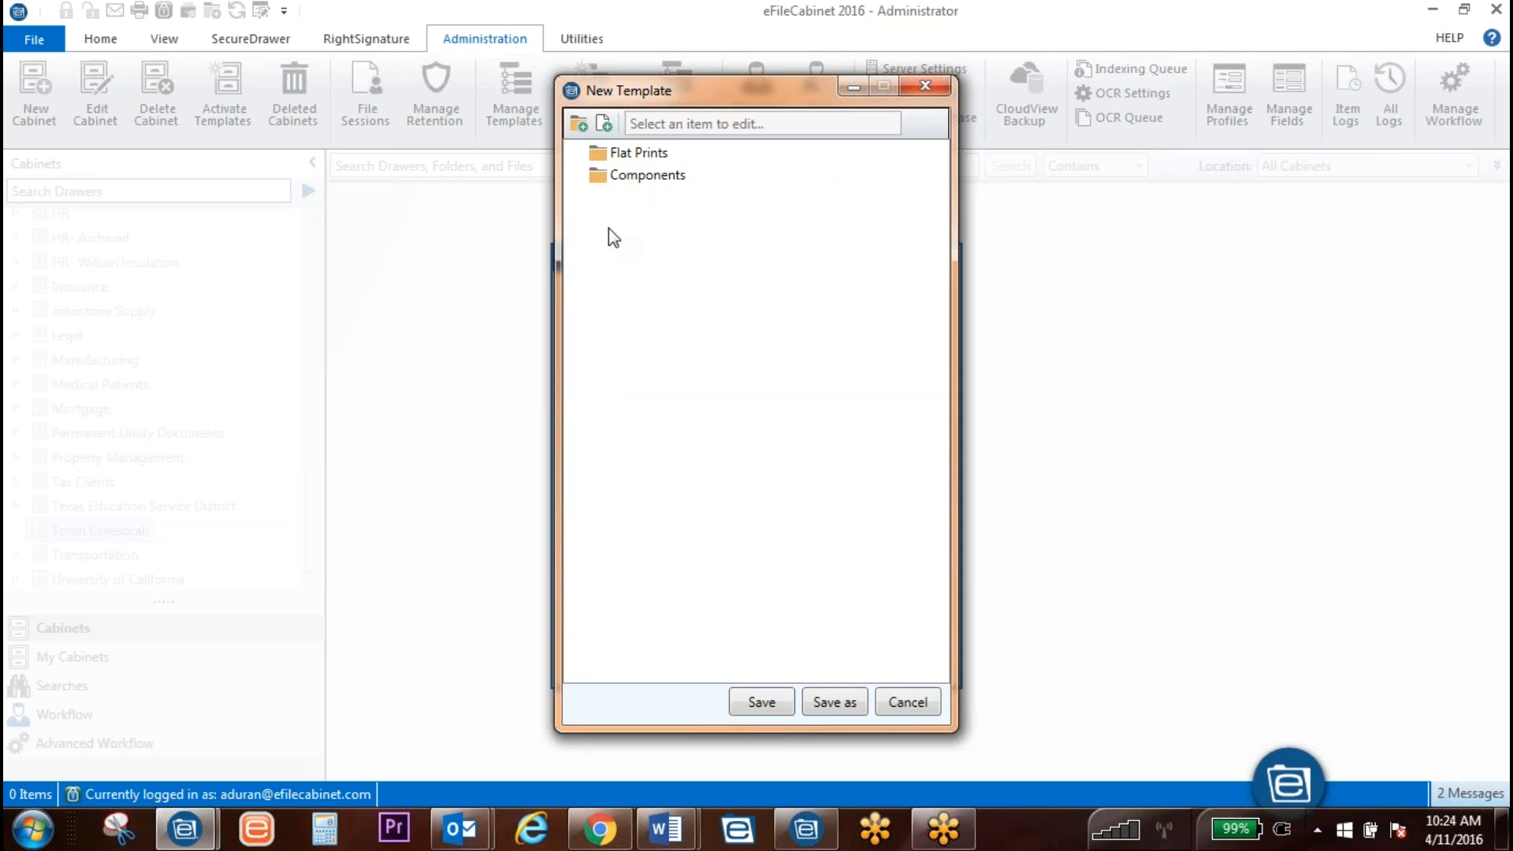
Step: Add a top-level document entry named Instructions to the template
{"action": "left_click", "coordinate": [612, 152]}
{"action": "left_click", "coordinate": [613, 176]}
{"action": "left_click", "coordinate": [648, 294]}
{"action": "left_click", "coordinate": [604, 124]}
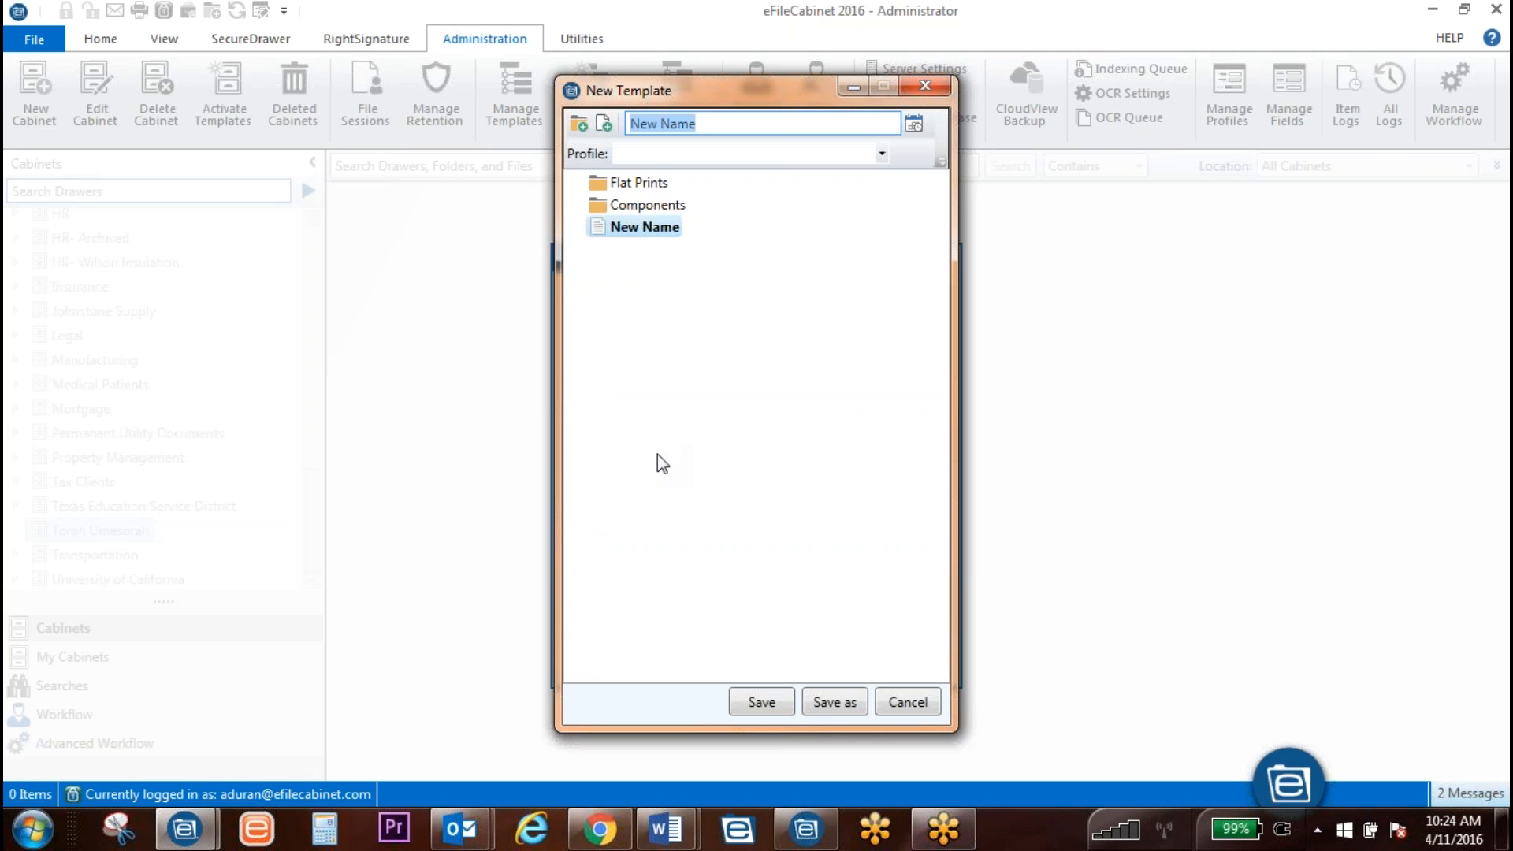
{"action": "type", "text": "Co"}
{"action": "key", "text": "BackSpace"}
{"action": "key", "text": "BackSpace"}
{"action": "type", "text": "I"}
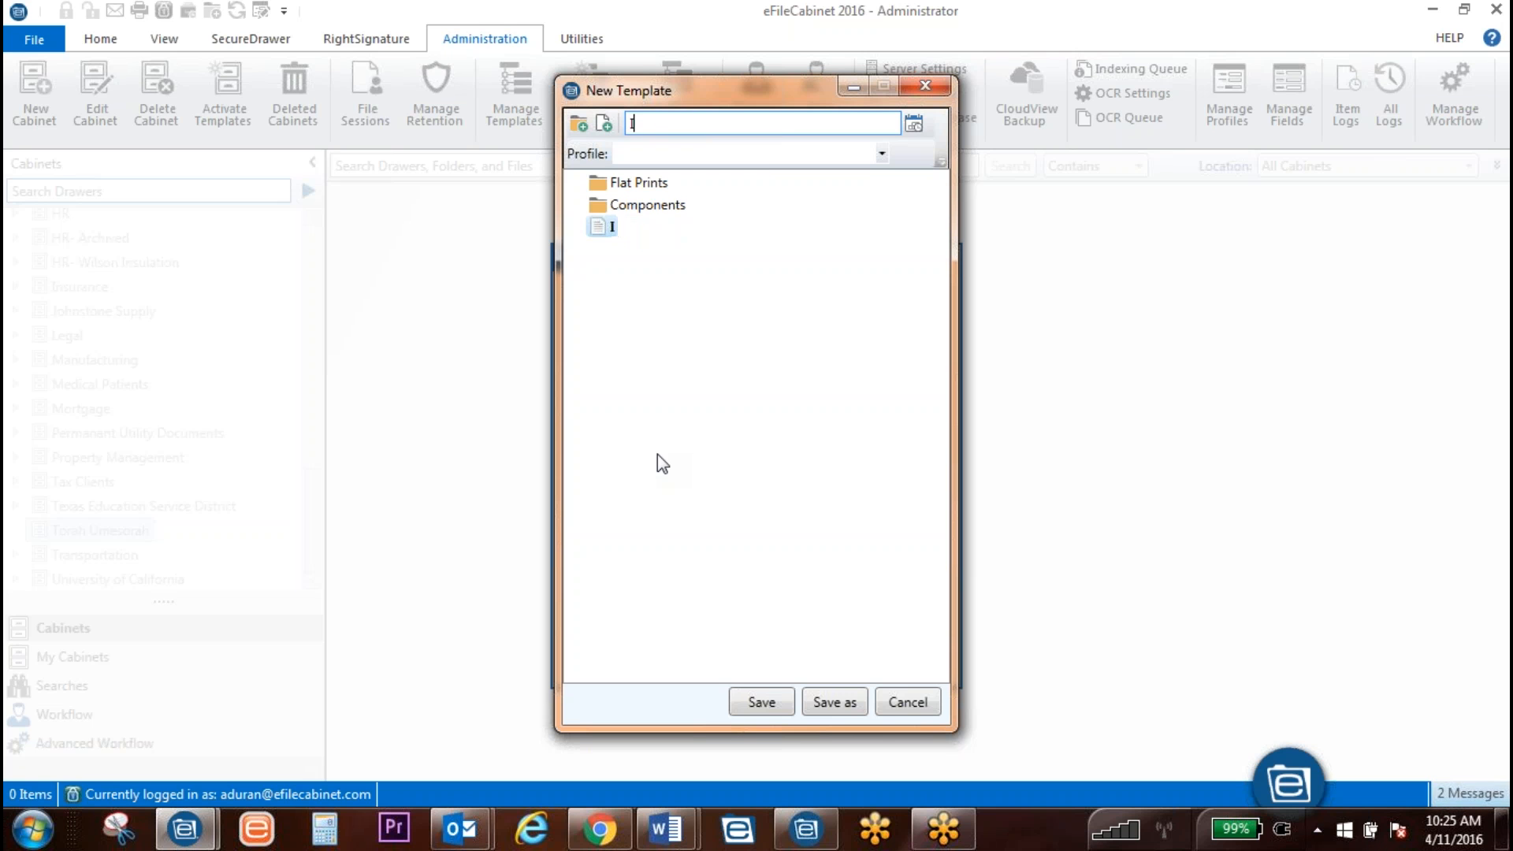
{"action": "type", "text": "nstructions"}
{"action": "left_click", "coordinate": [686, 464]}
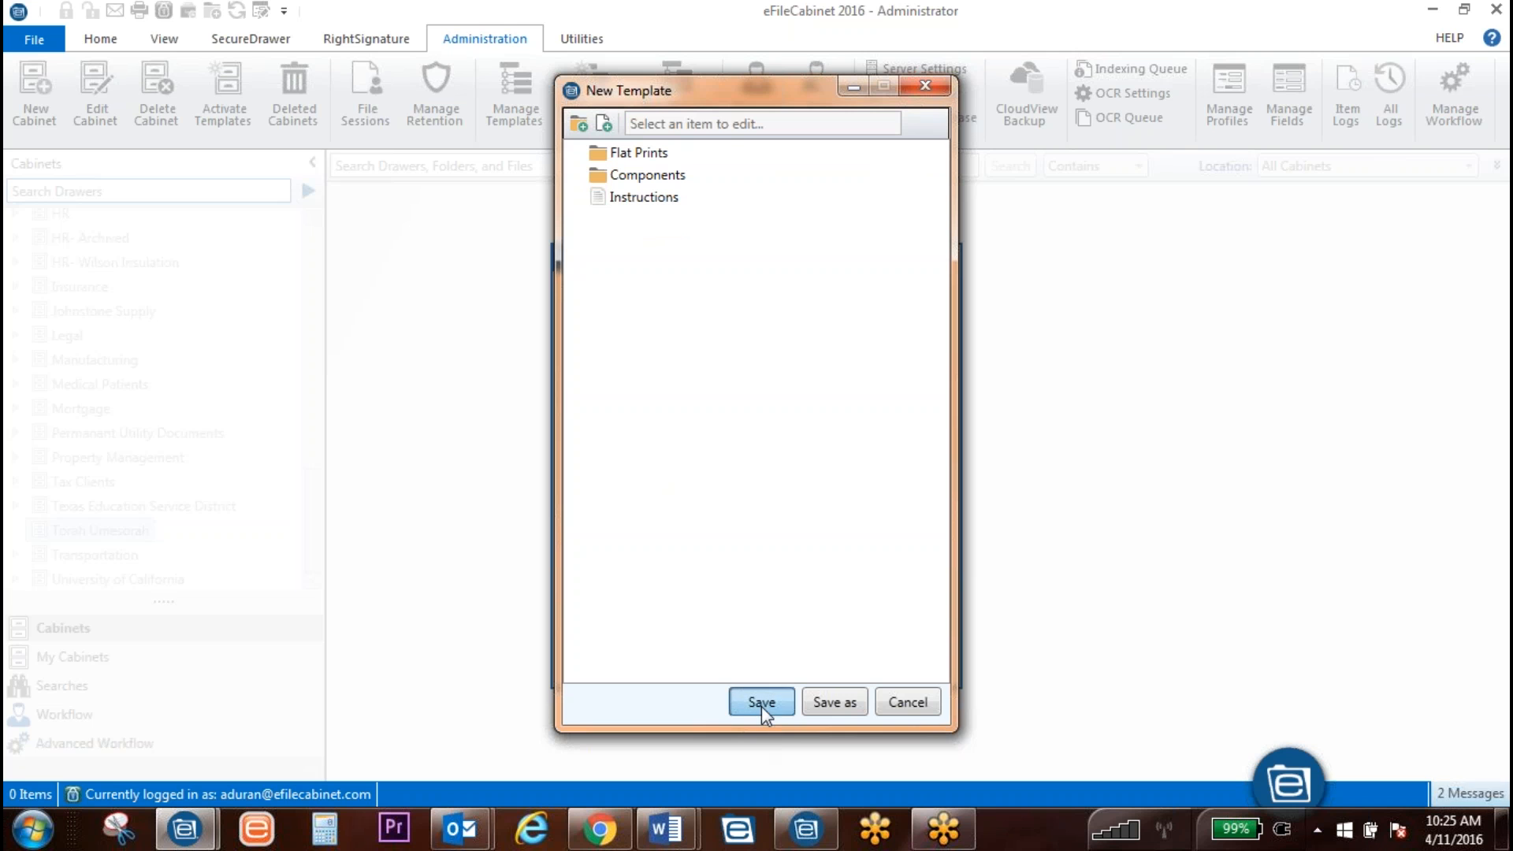
Step: Save the template as 'Bulliton Template' and check it is listed under Torah Umesorah
{"action": "left_click", "coordinate": [730, 696]}
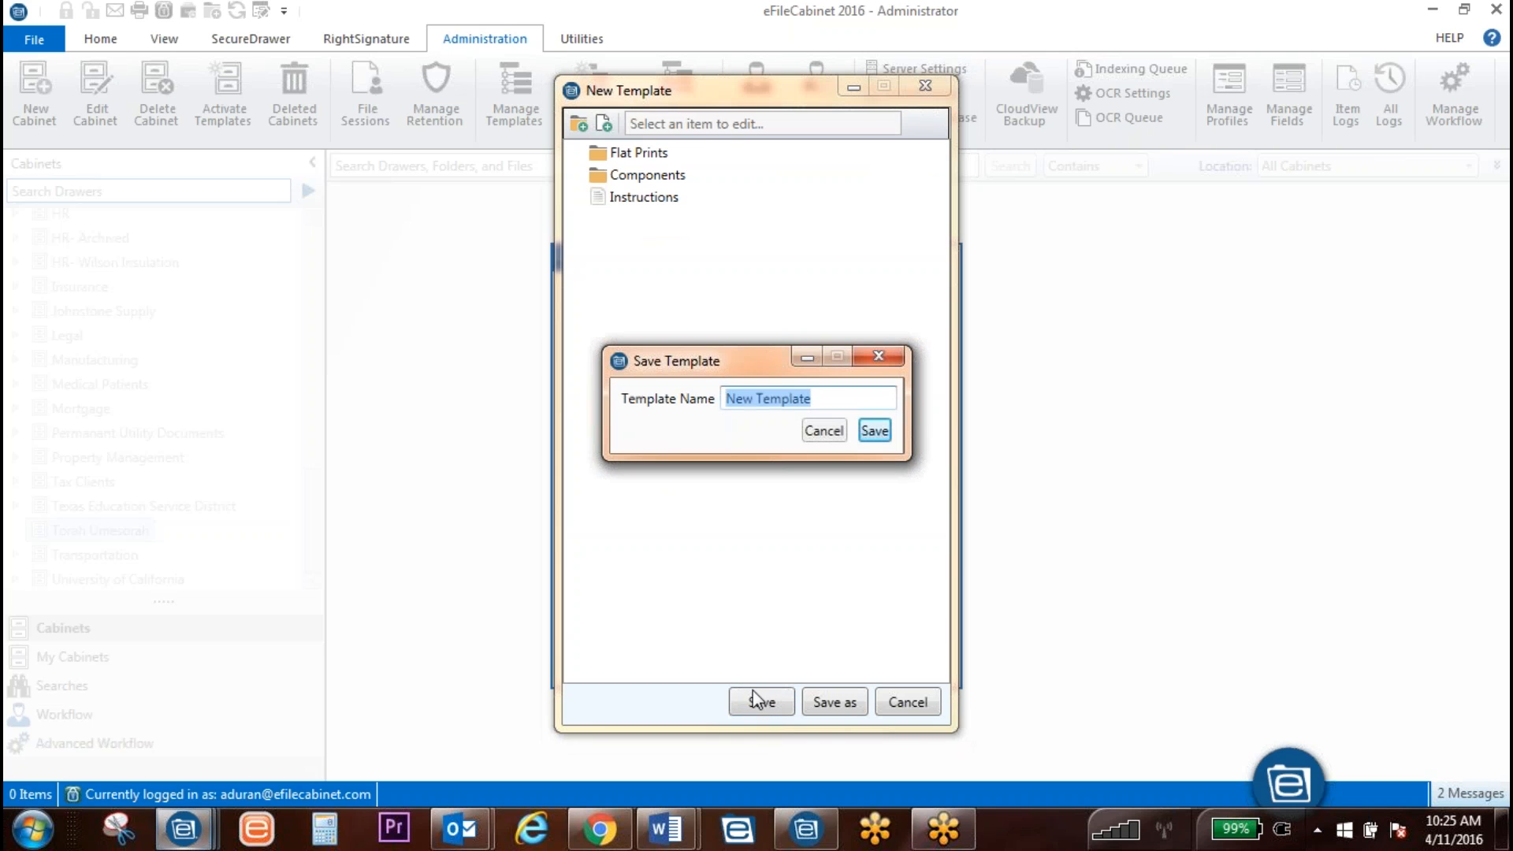
{"action": "type", "text": "Bu"}
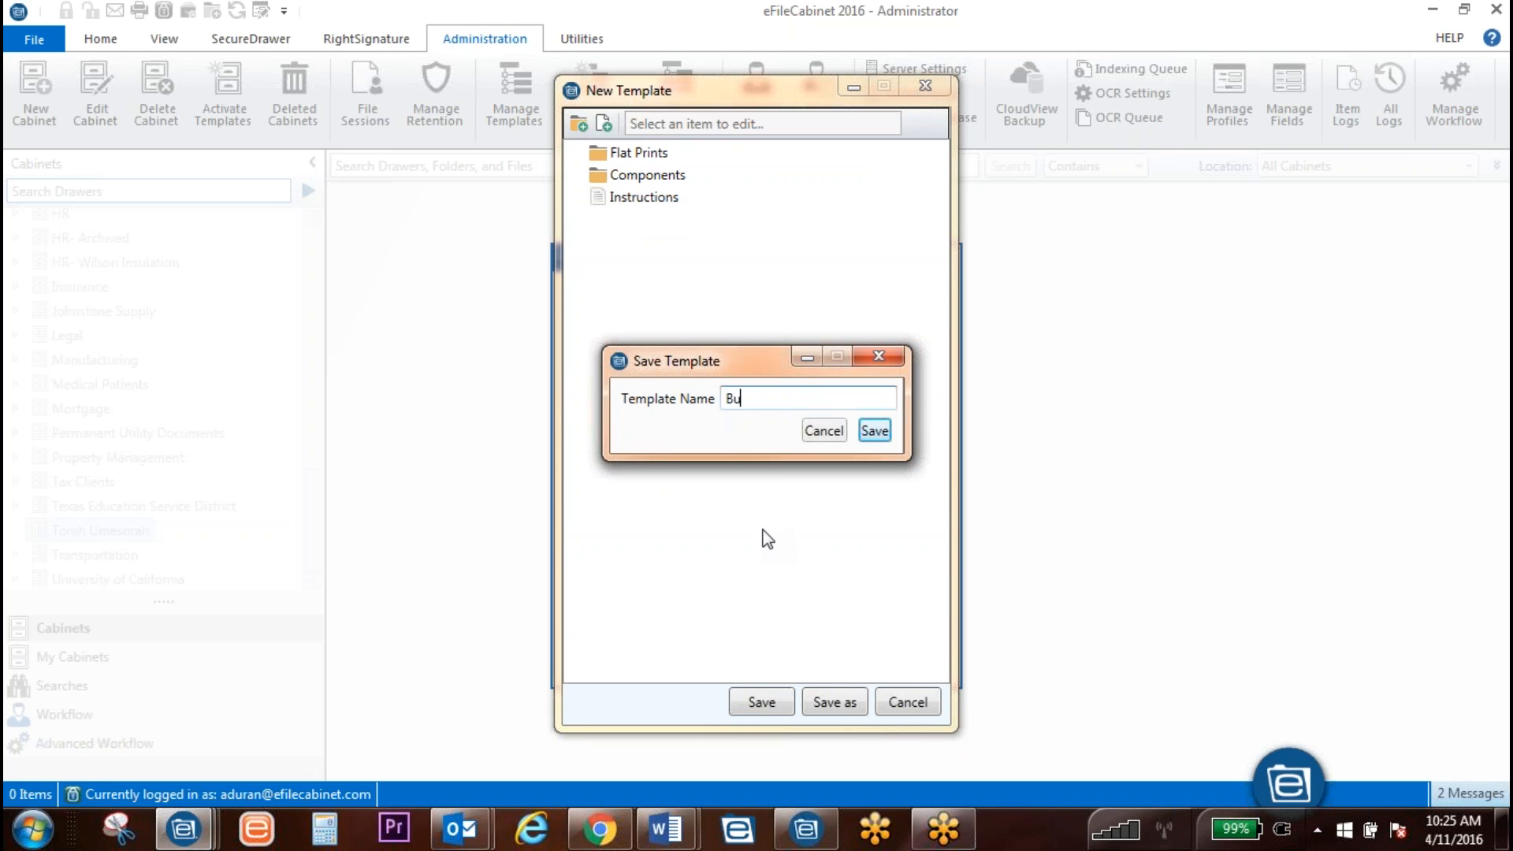
{"action": "type", "text": "lliton Template"}
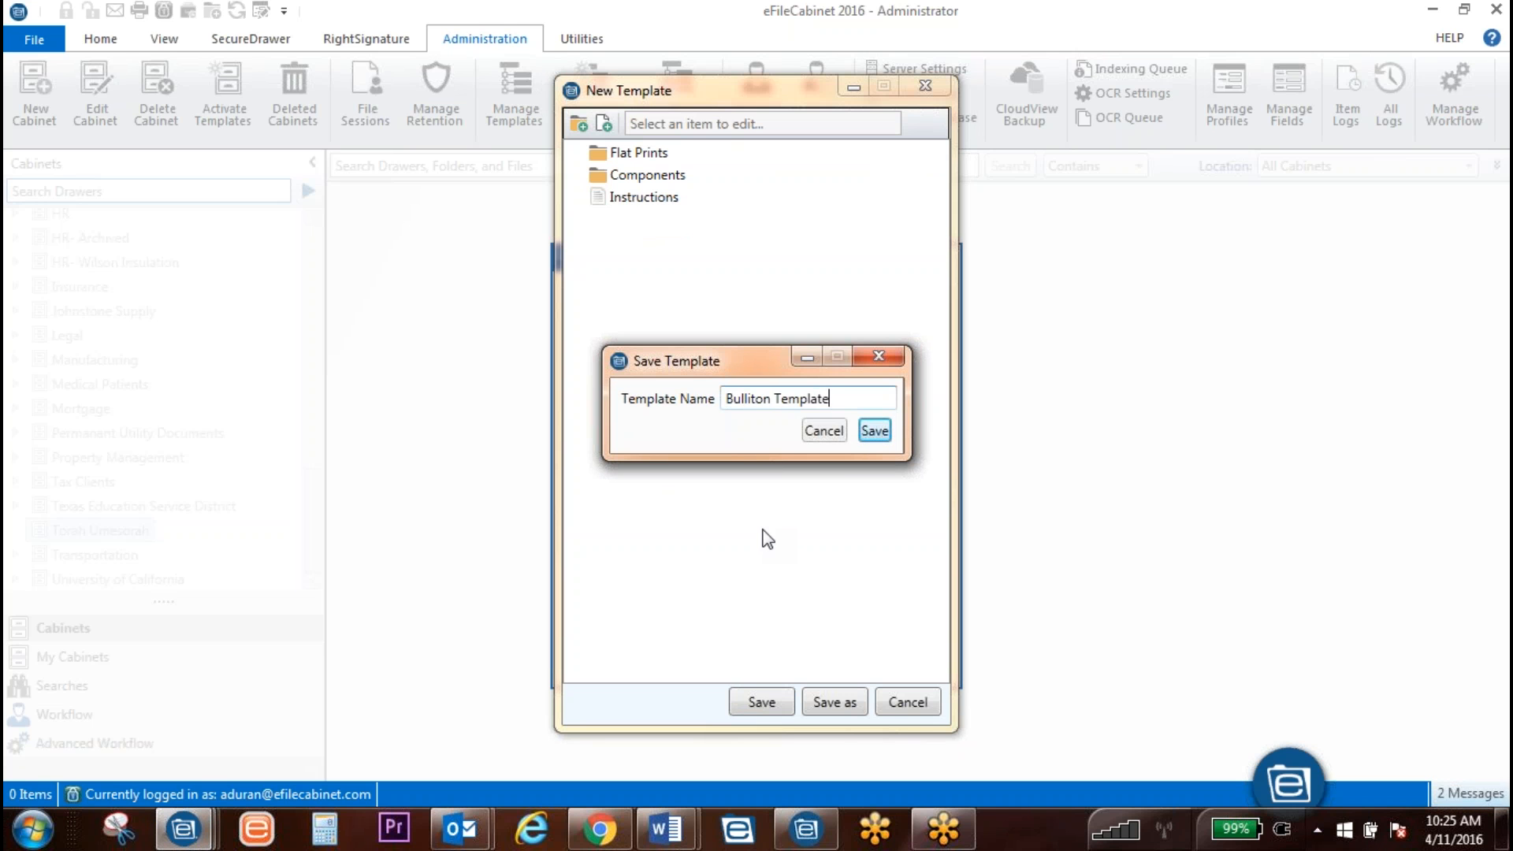
{"action": "left_click", "coordinate": [877, 431]}
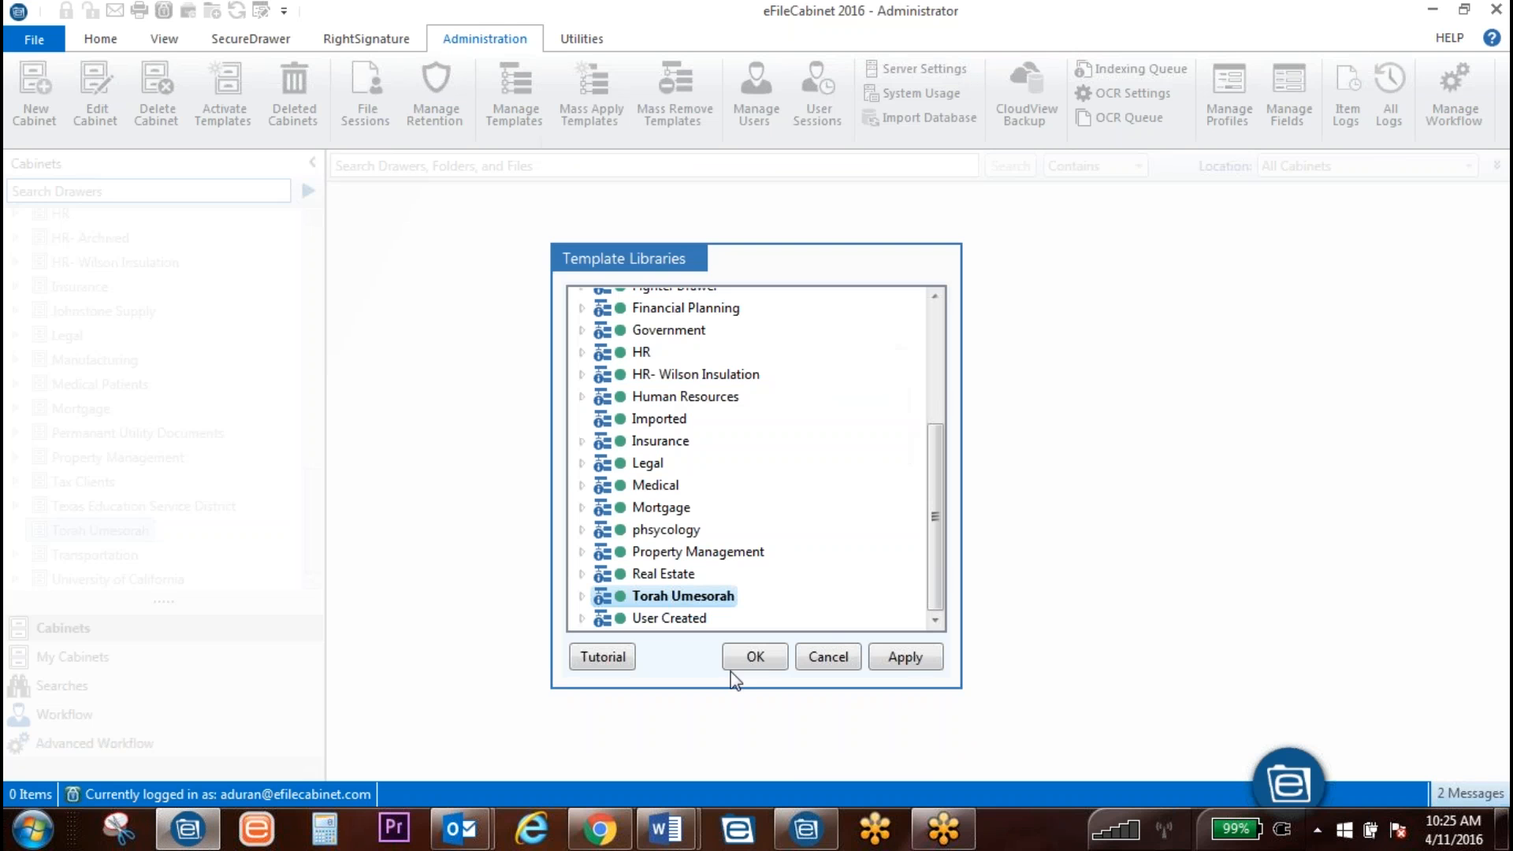
{"action": "left_click", "coordinate": [582, 596]}
{"action": "left_click", "coordinate": [733, 597]}
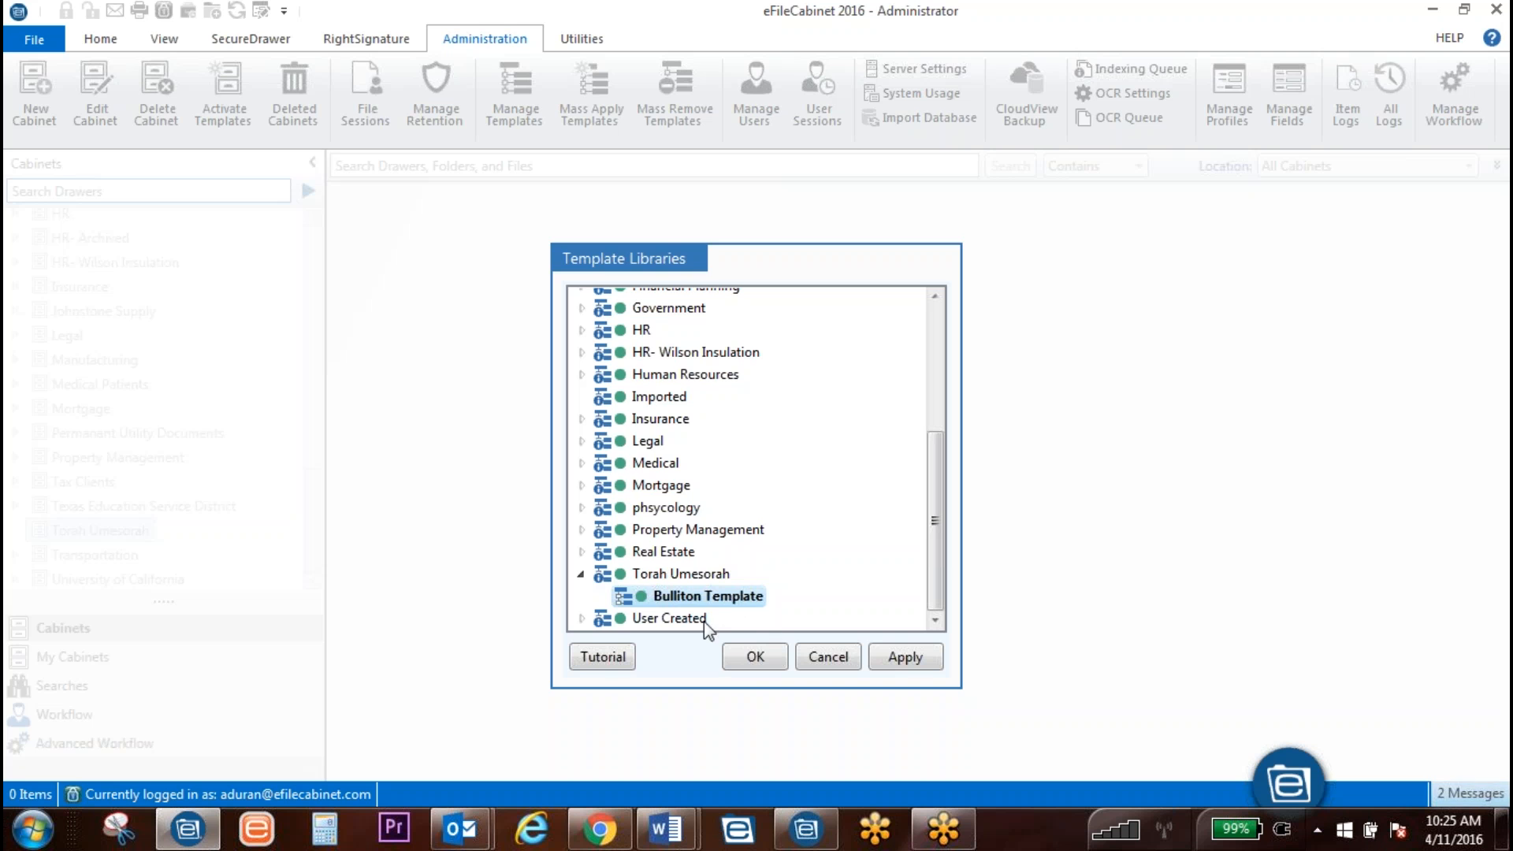
{"action": "right_click", "coordinate": [722, 604]}
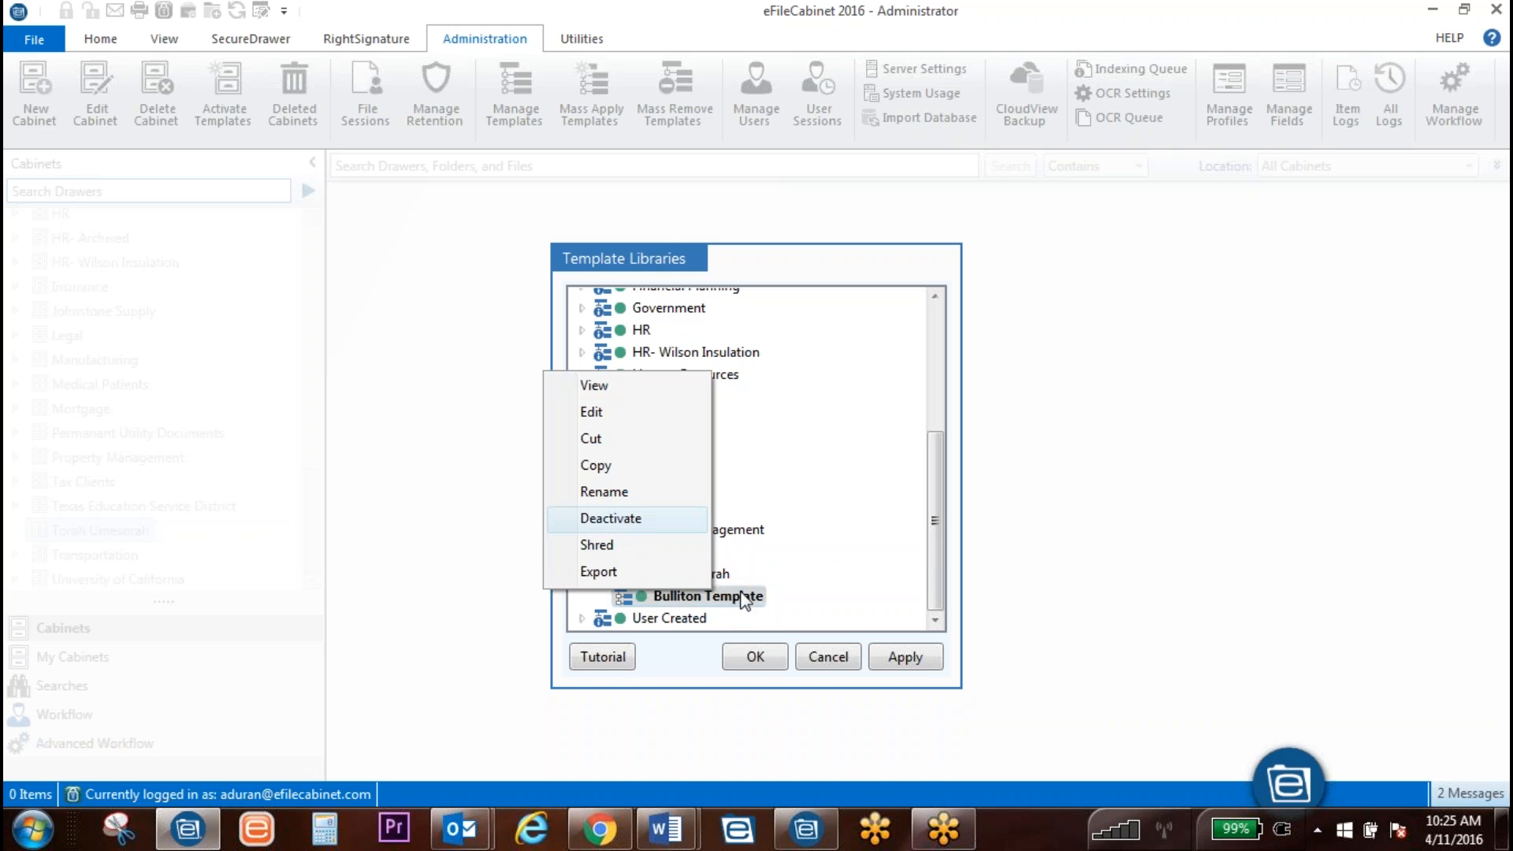
{"action": "left_click", "coordinate": [776, 607]}
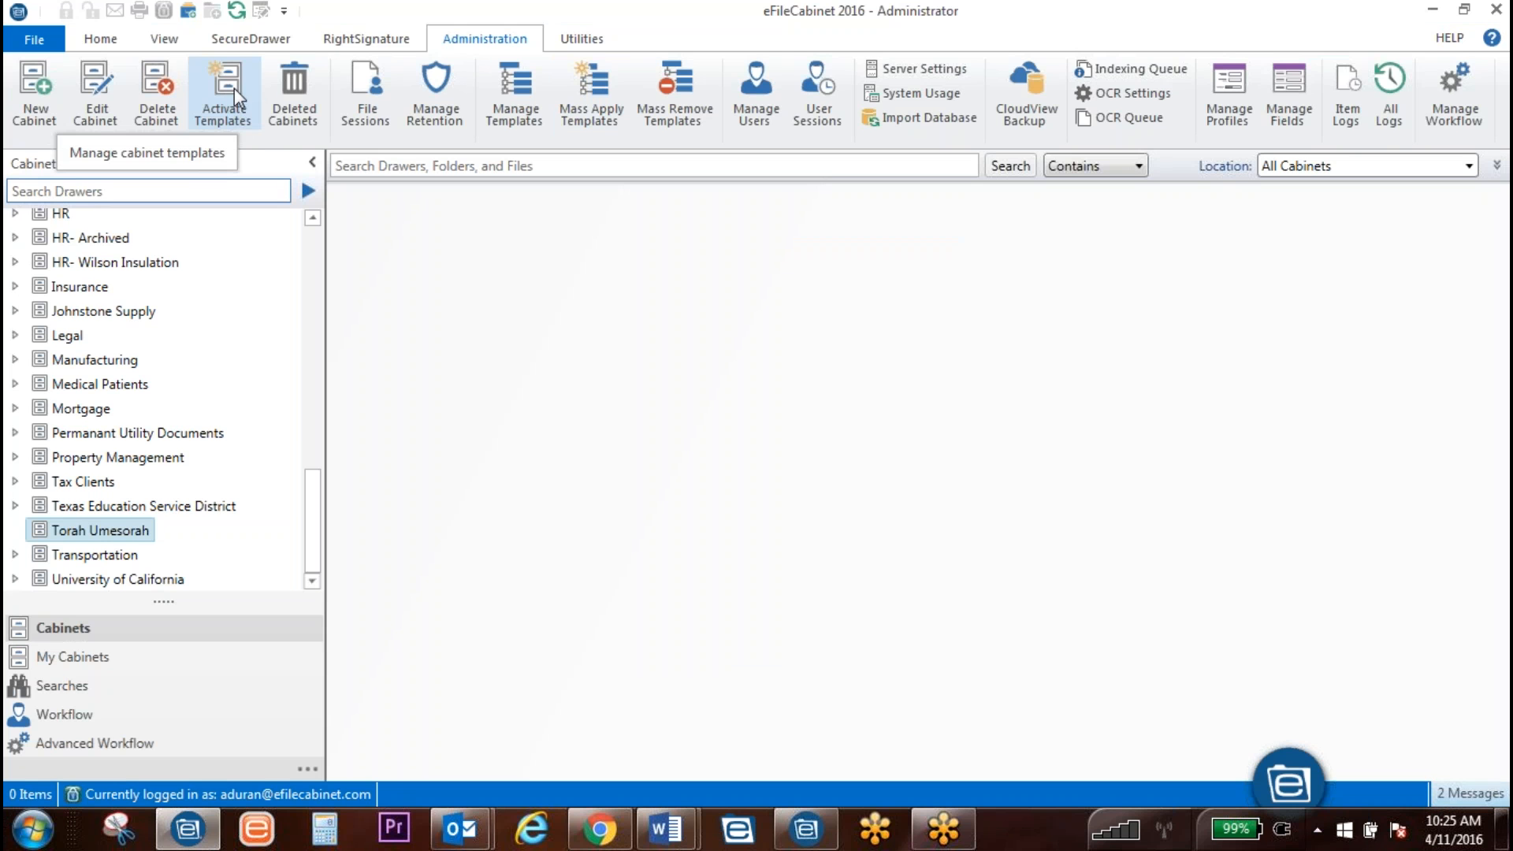
Step: Move Bulliton Template from the Torah Umesorah library into the active templates and confirm
{"action": "left_click", "coordinate": [234, 88]}
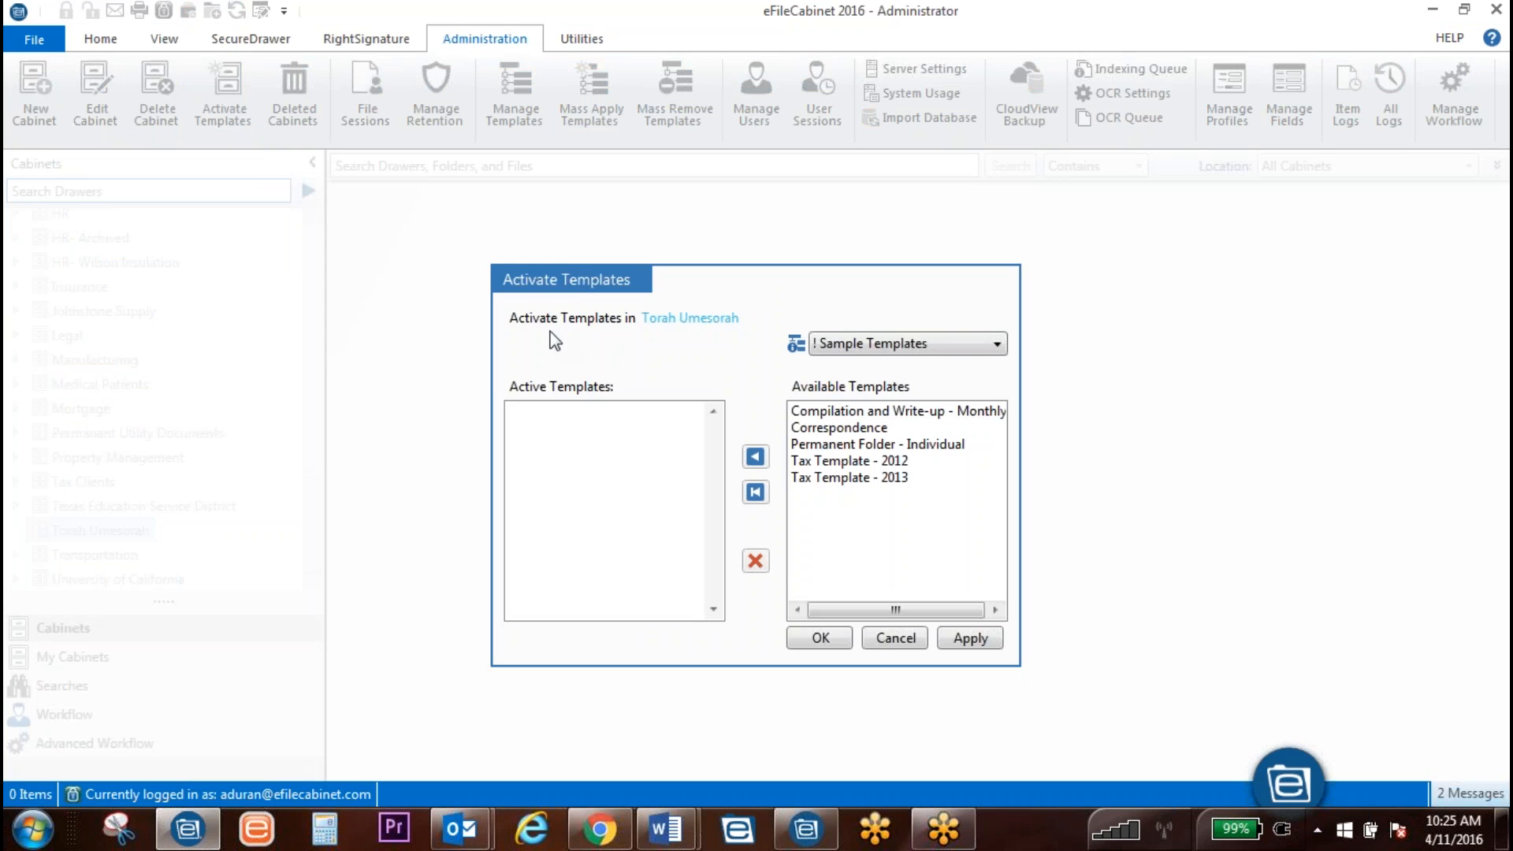
{"action": "left_click", "coordinate": [942, 343]}
{"action": "scroll", "coordinate": [890, 473], "scroll_direction": "down", "scroll_amount": 3}
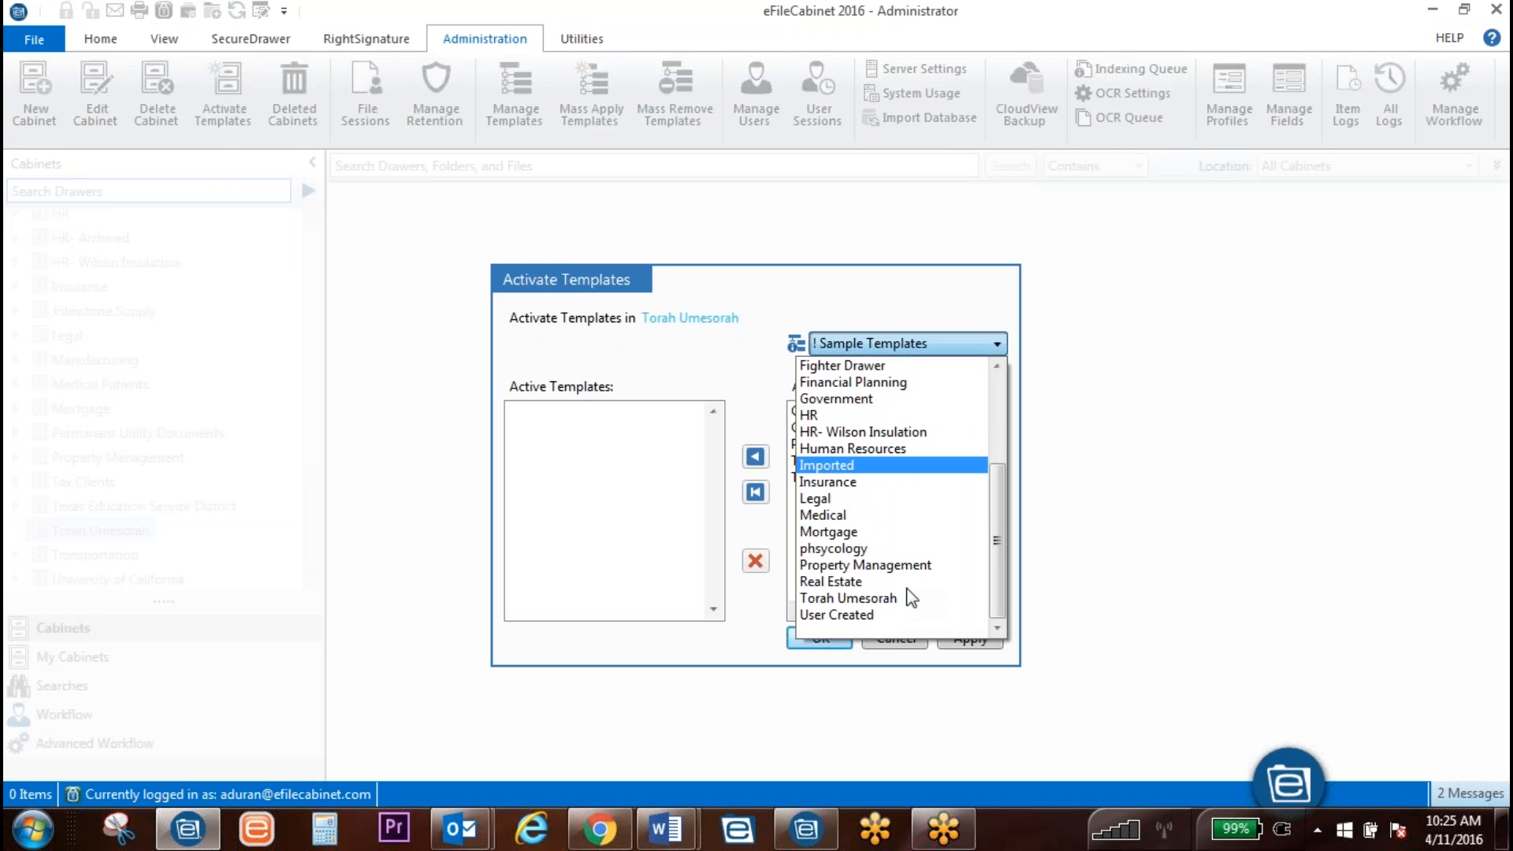
{"action": "left_click", "coordinate": [840, 595]}
{"action": "left_click", "coordinate": [837, 411]}
{"action": "left_click", "coordinate": [755, 456]}
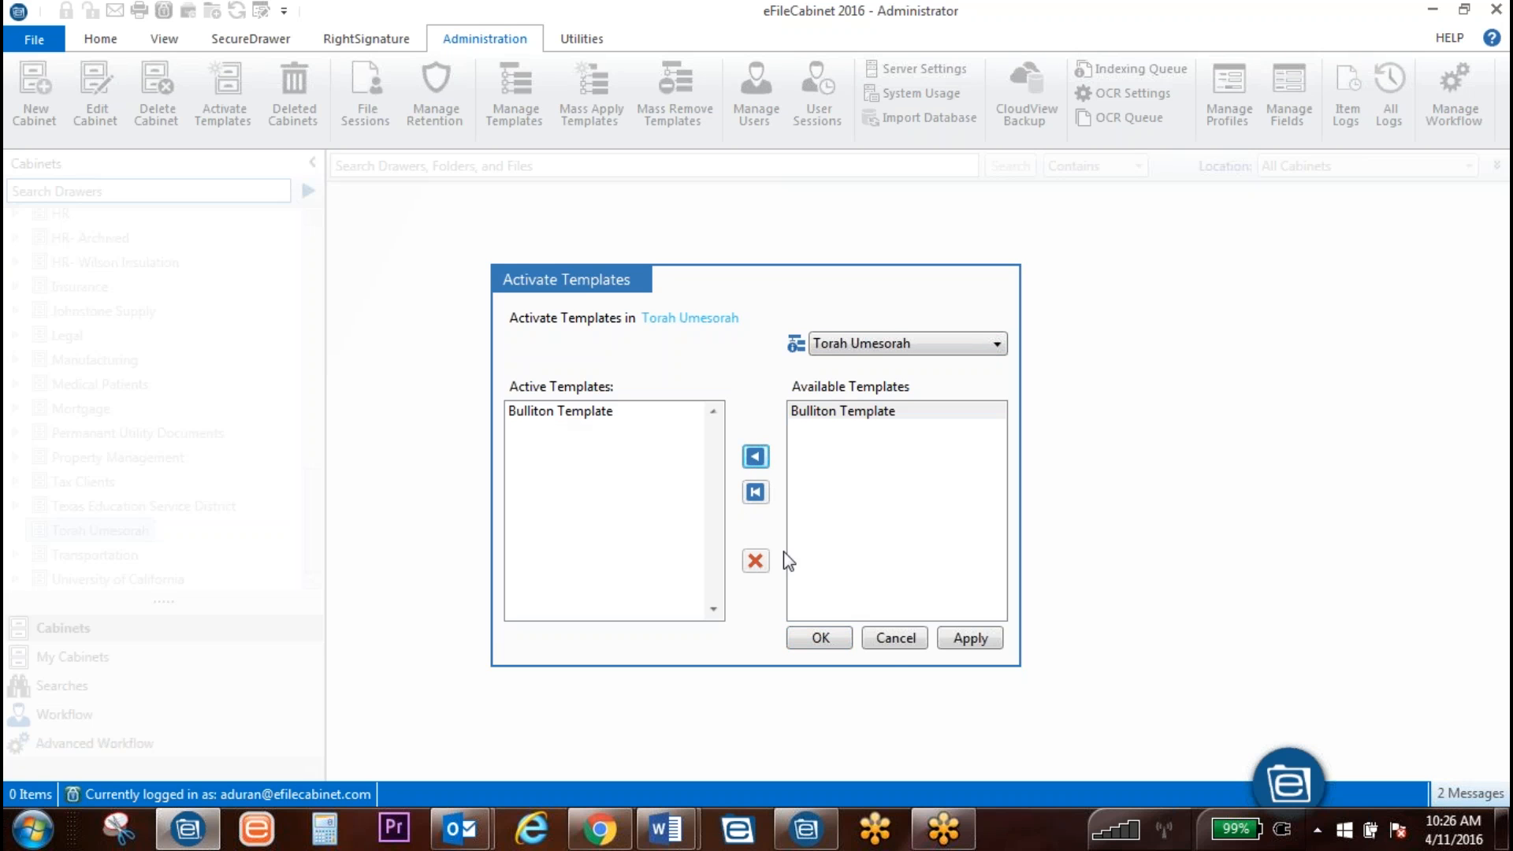
{"action": "left_click", "coordinate": [822, 640]}
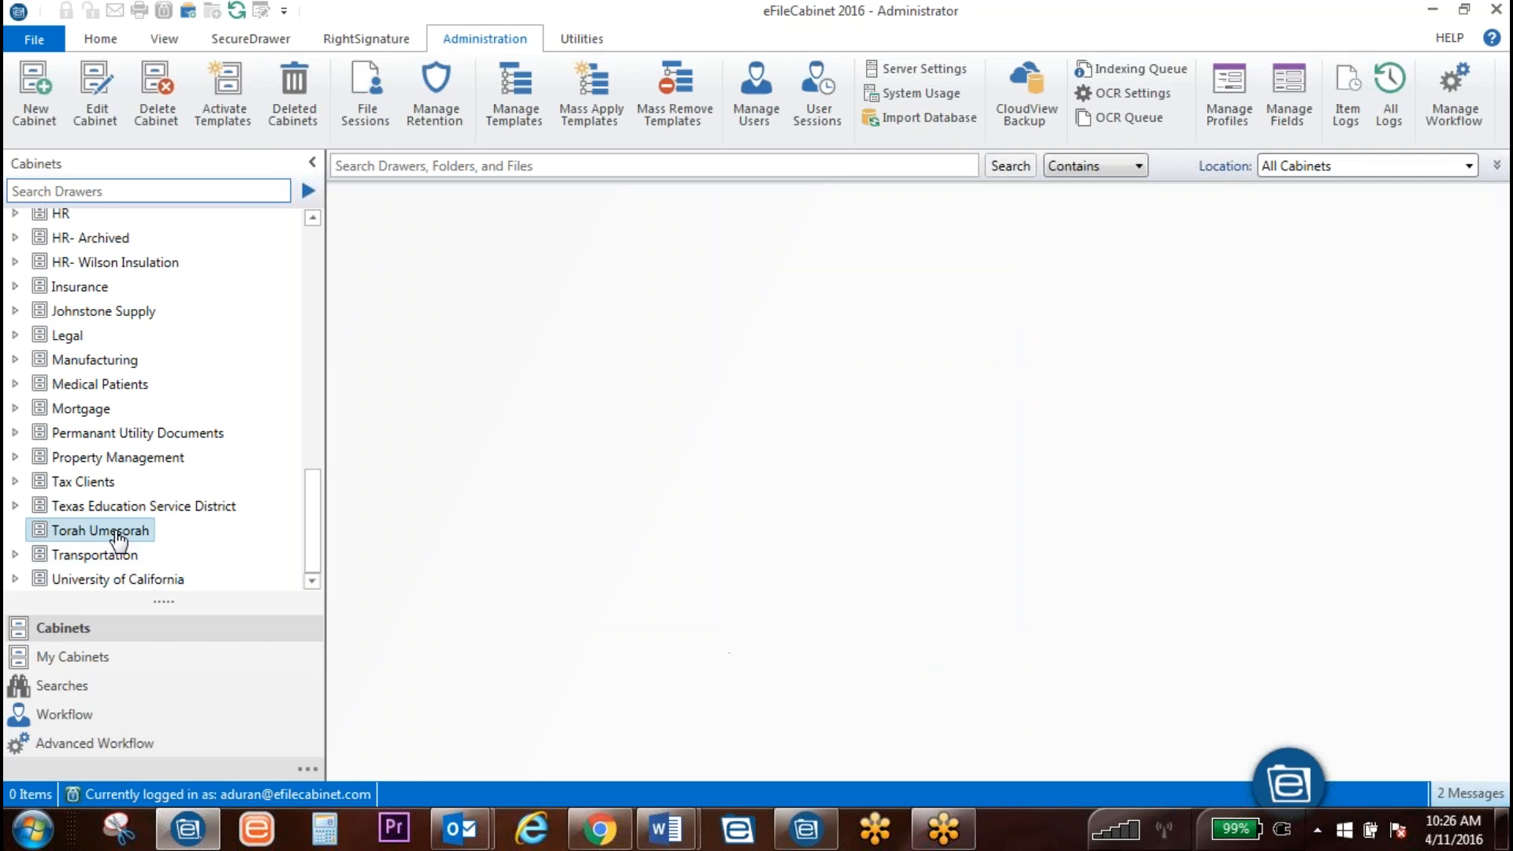
Step: Start a new drawer named Bulliton in Torah Umesorah and pick the Bullitons profile
{"action": "right_click", "coordinate": [118, 538]}
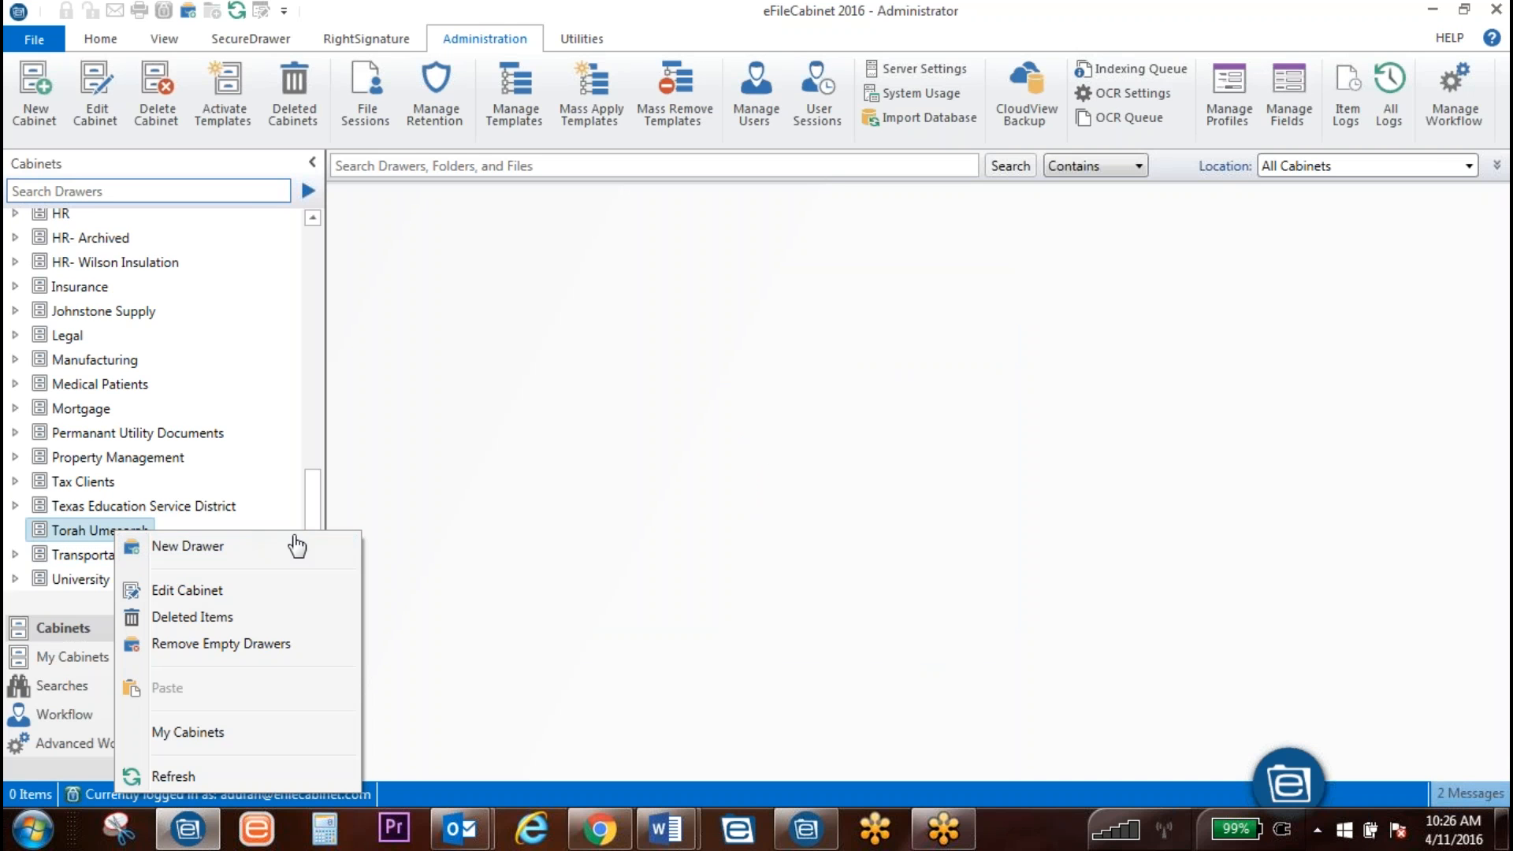
{"action": "left_click", "coordinate": [296, 542]}
{"action": "type", "text": "Bulli"}
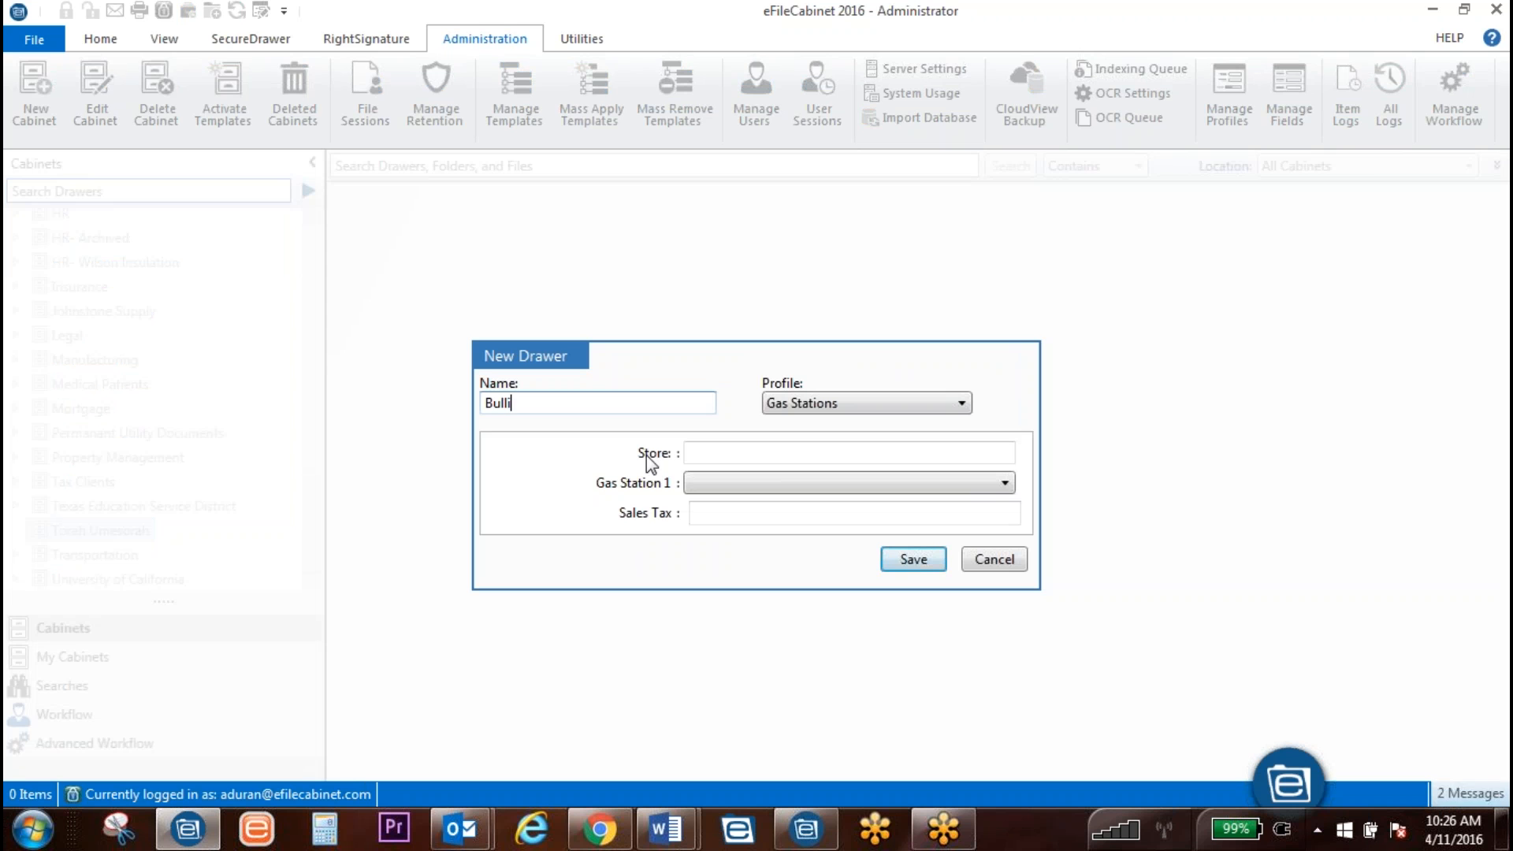
{"action": "type", "text": "ton"}
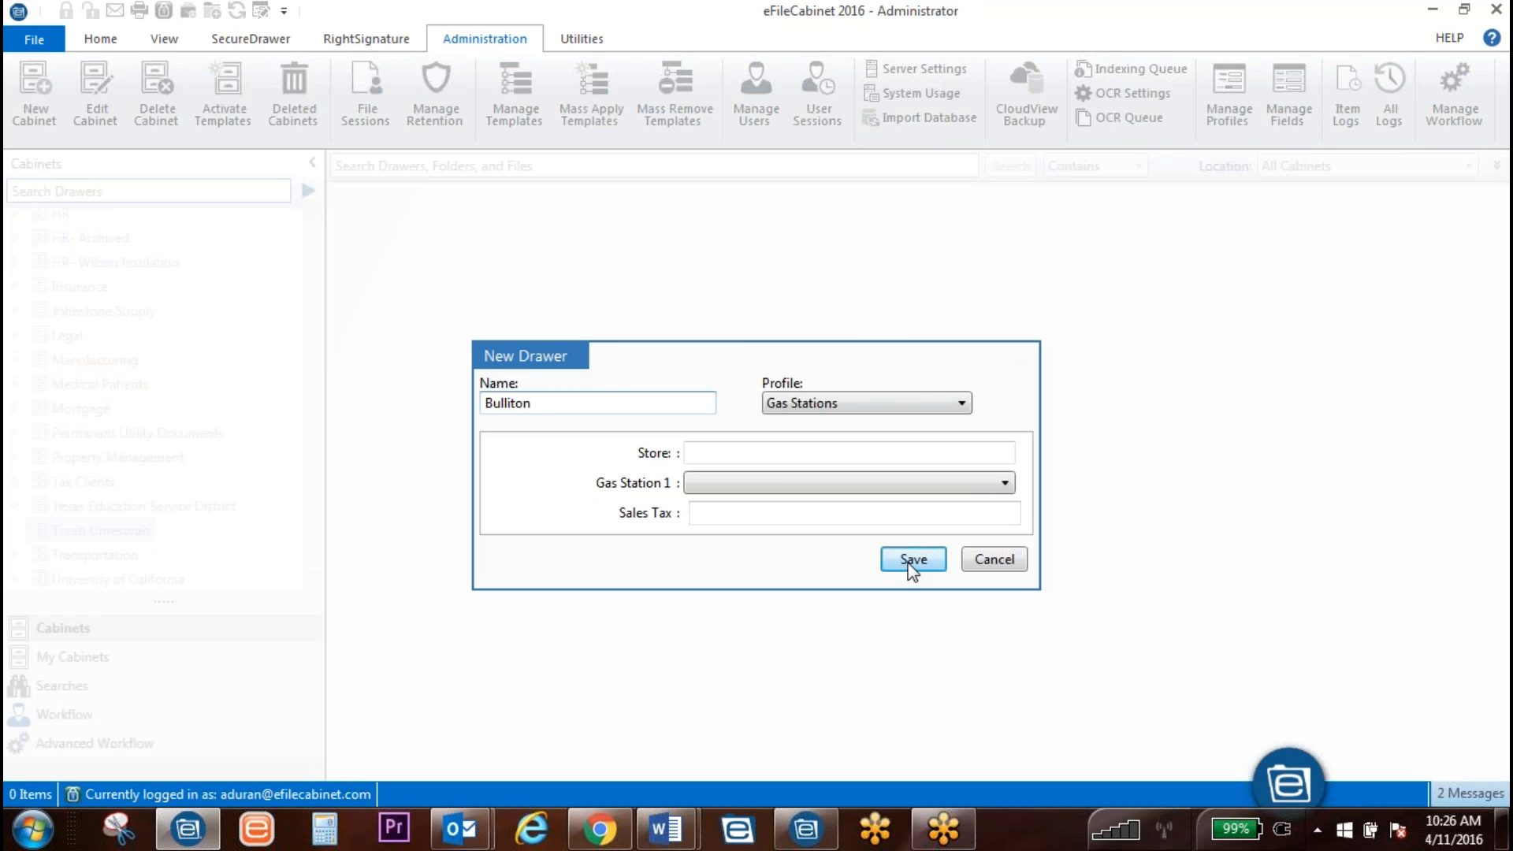
{"action": "left_click", "coordinate": [893, 405]}
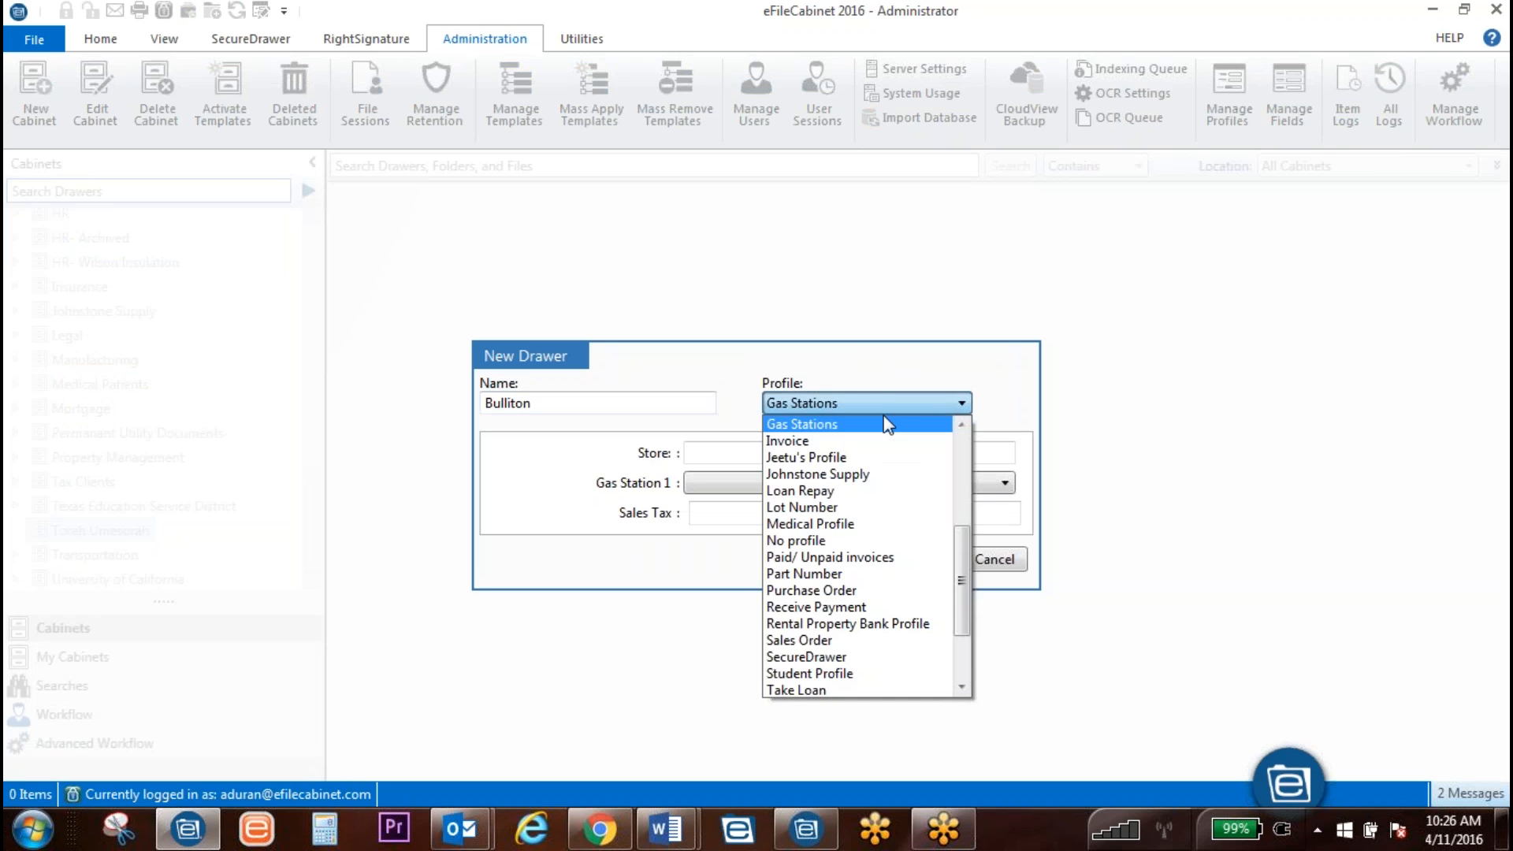
{"action": "scroll", "coordinate": [886, 520], "scroll_direction": "down", "scroll_amount": 2}
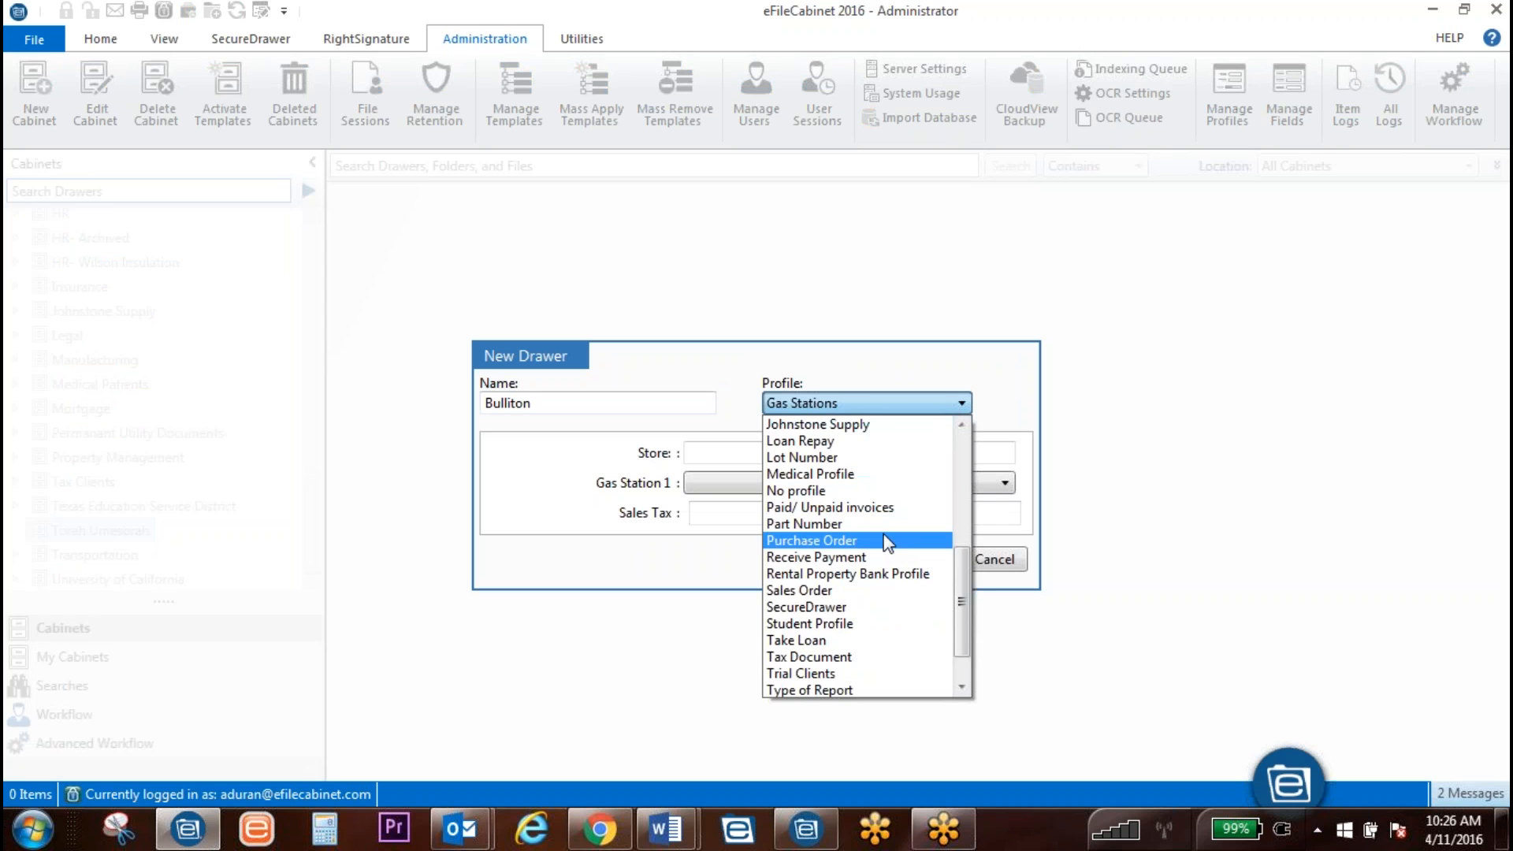
{"action": "scroll", "coordinate": [884, 562], "scroll_direction": "up", "scroll_amount": 1}
{"action": "scroll", "coordinate": [887, 564], "scroll_direction": "down", "scroll_amount": 1}
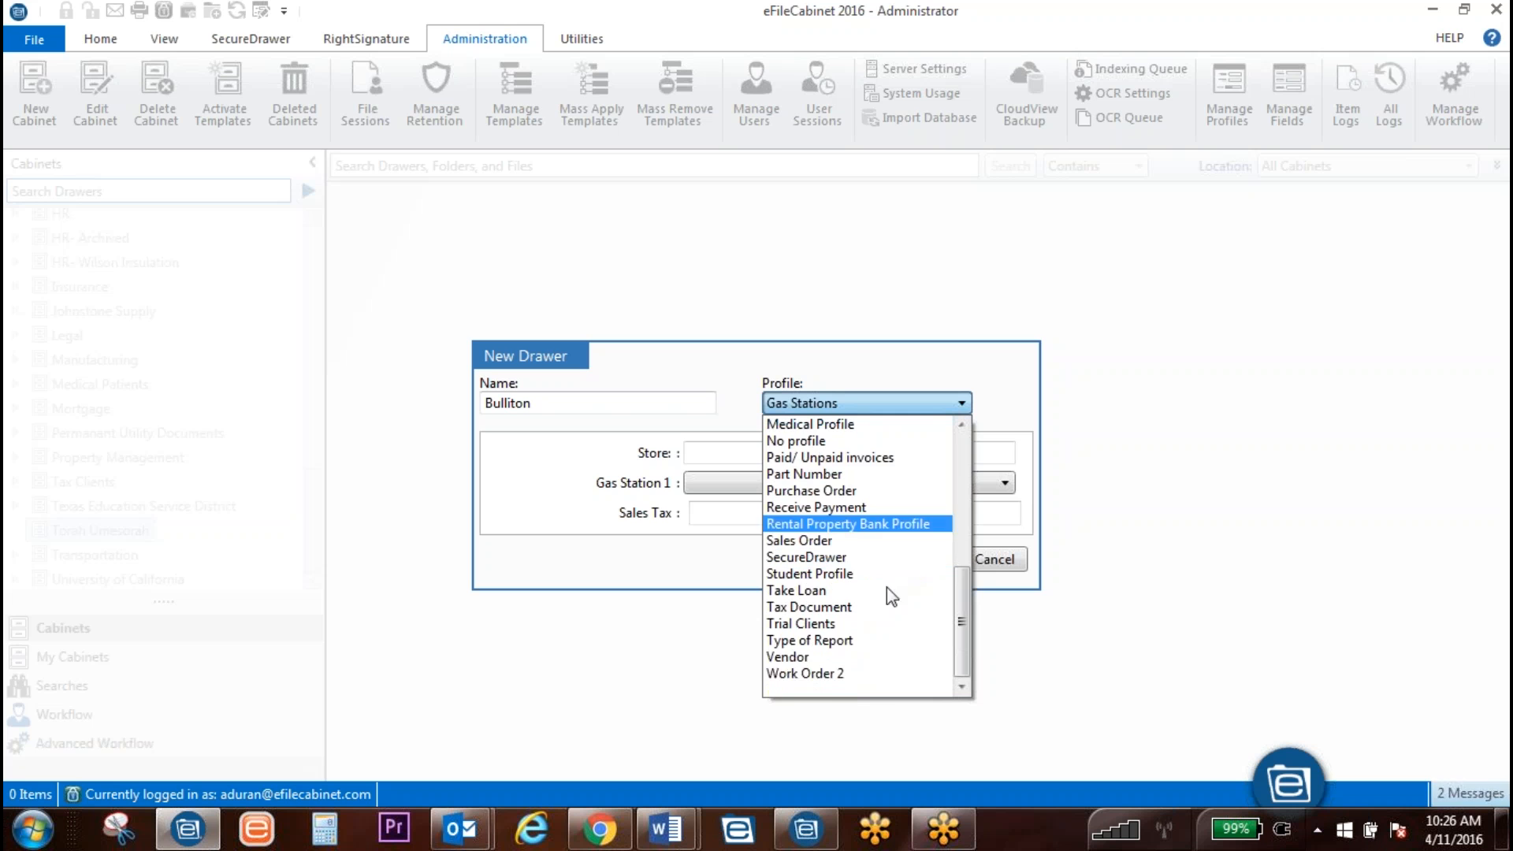
{"action": "scroll", "coordinate": [855, 662], "scroll_direction": "up", "scroll_amount": 1}
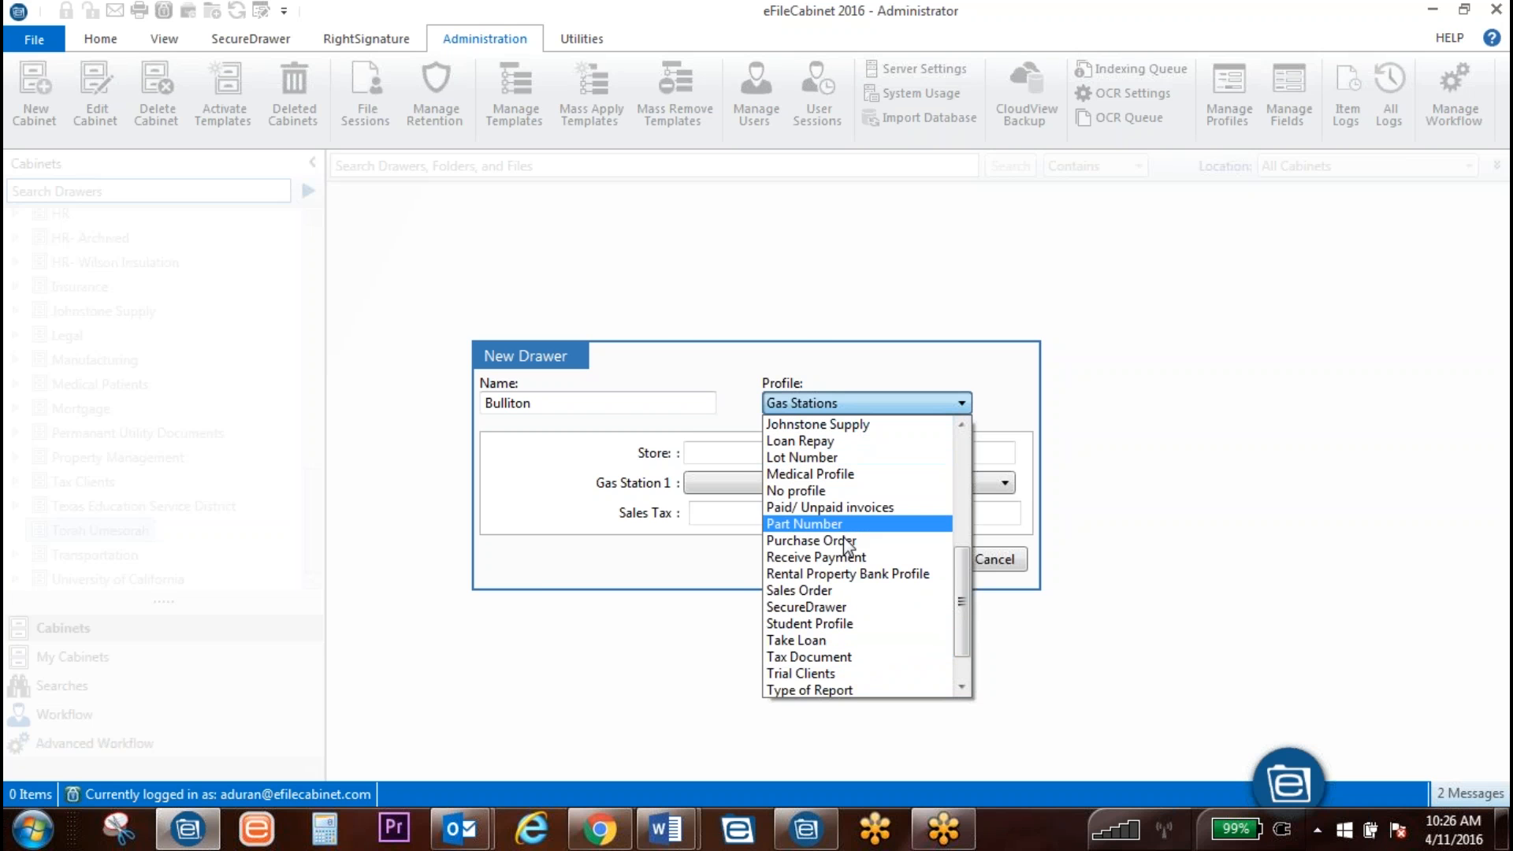
{"action": "scroll", "coordinate": [851, 591], "scroll_direction": "down", "scroll_amount": 1}
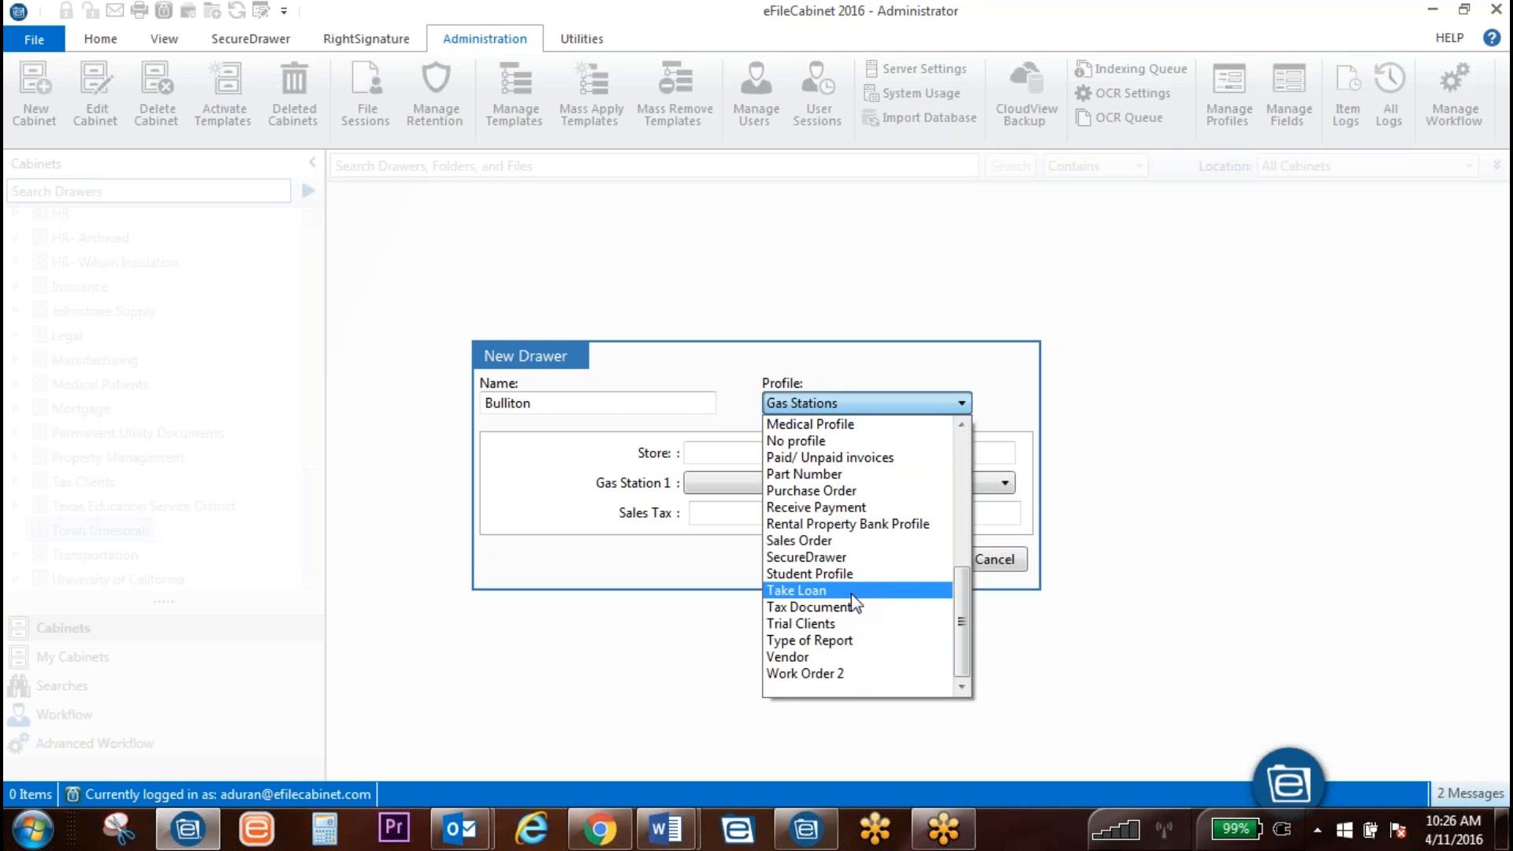
{"action": "scroll", "coordinate": [852, 603], "scroll_direction": "up", "scroll_amount": 7}
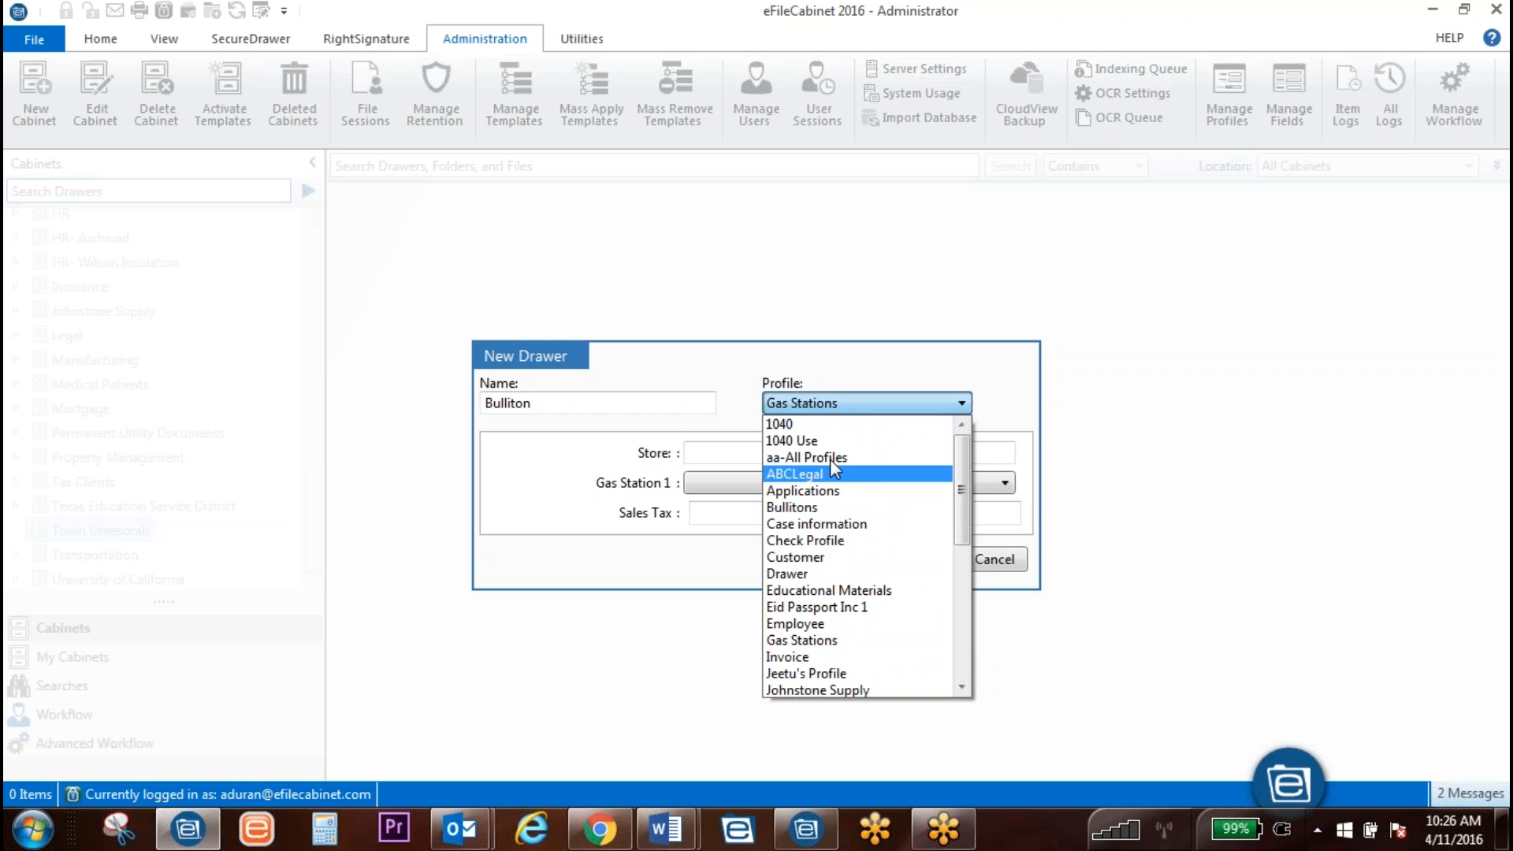
{"action": "left_click", "coordinate": [828, 507]}
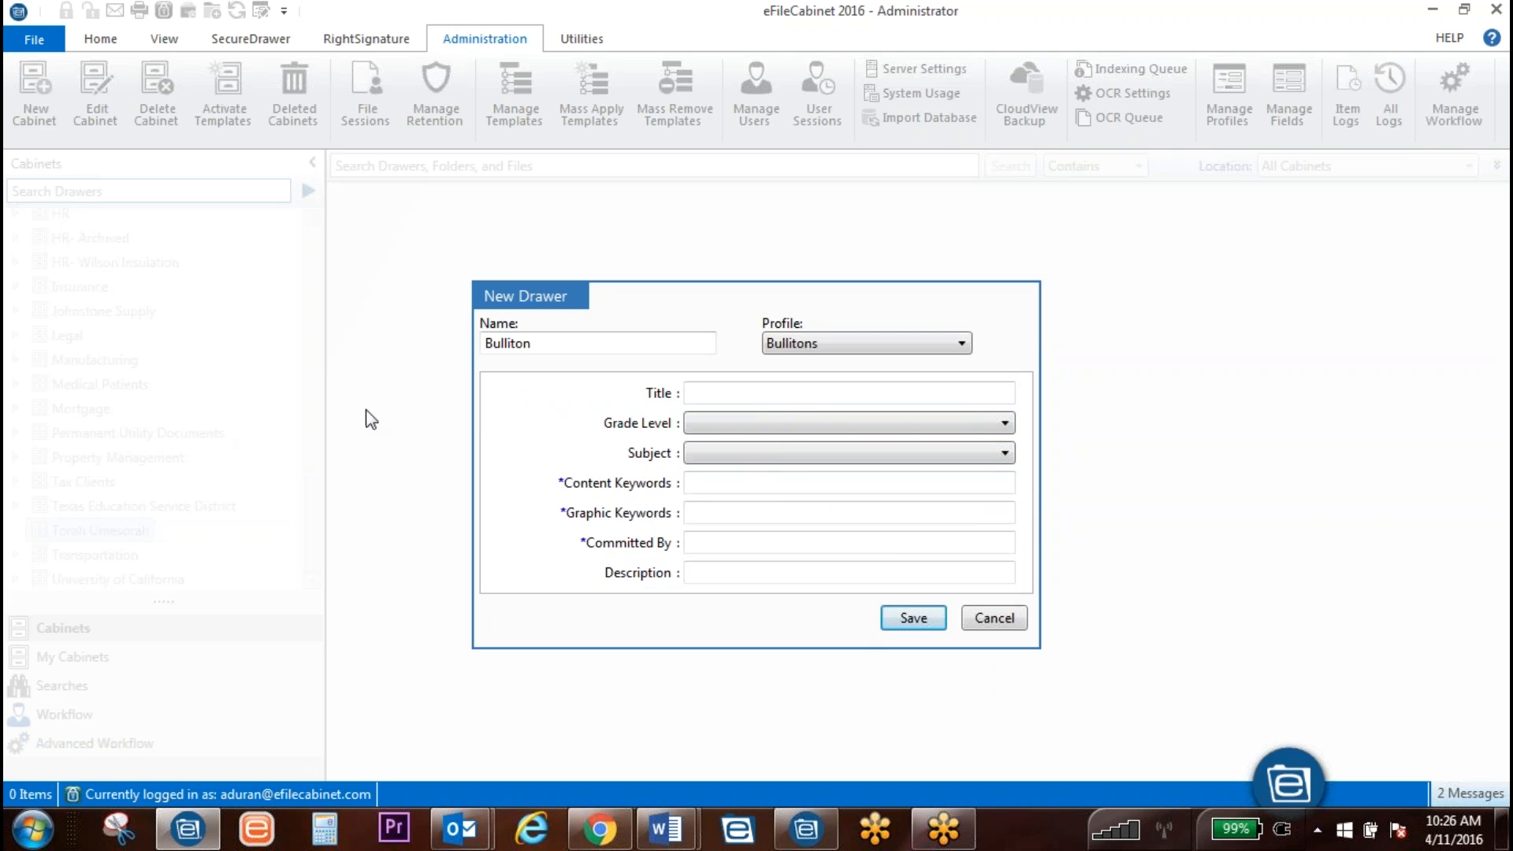
Step: Change the drawer profile to No profile, save it, and decline applying a template
{"action": "left_click", "coordinate": [829, 340]}
{"action": "scroll", "coordinate": [855, 426], "scroll_direction": "up", "scroll_amount": 2}
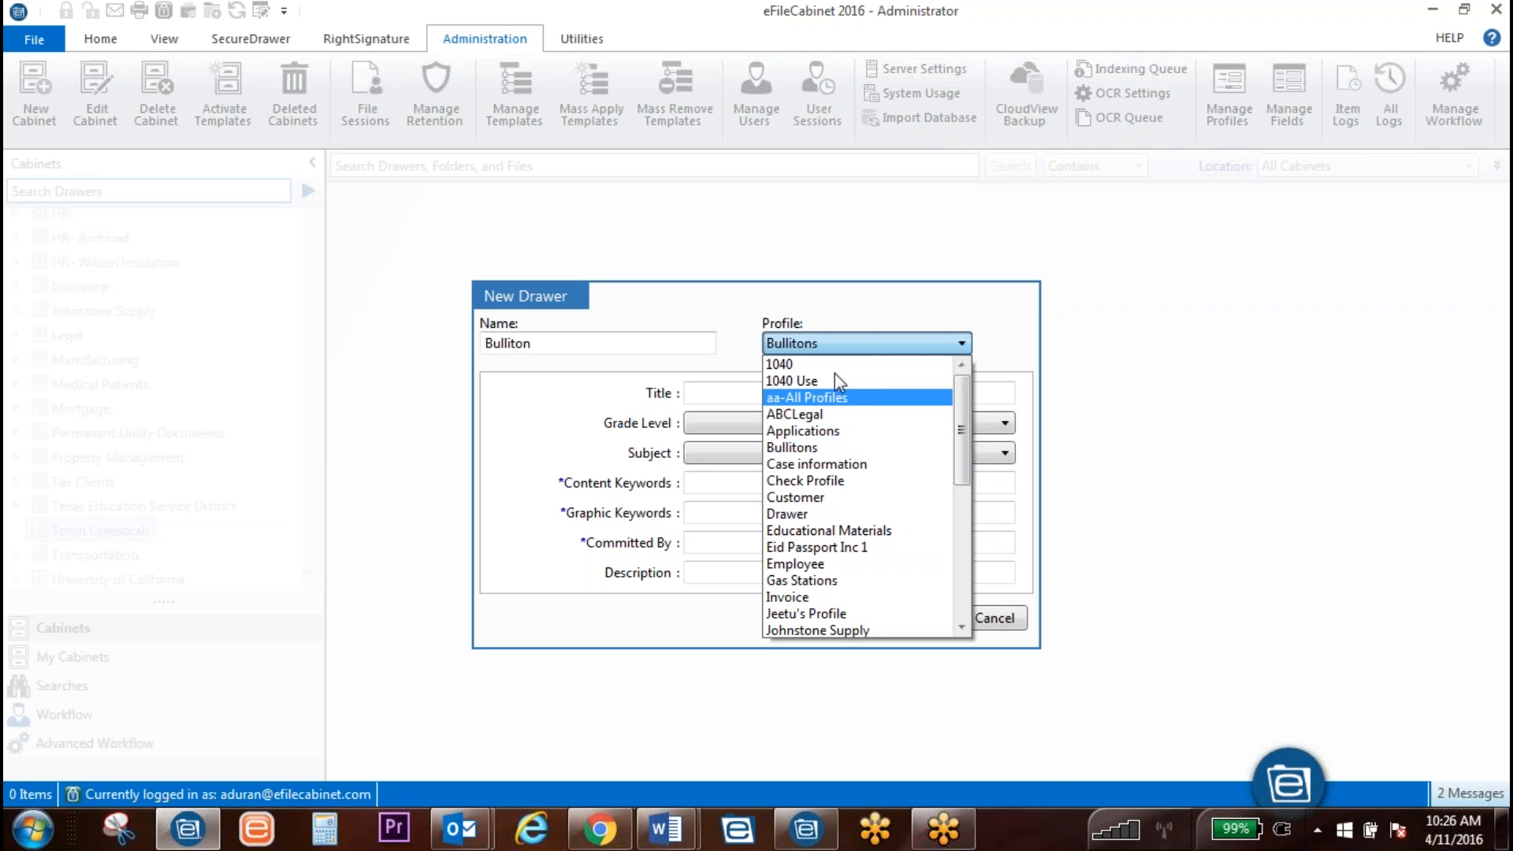
{"action": "scroll", "coordinate": [835, 394], "scroll_direction": "down", "scroll_amount": 6}
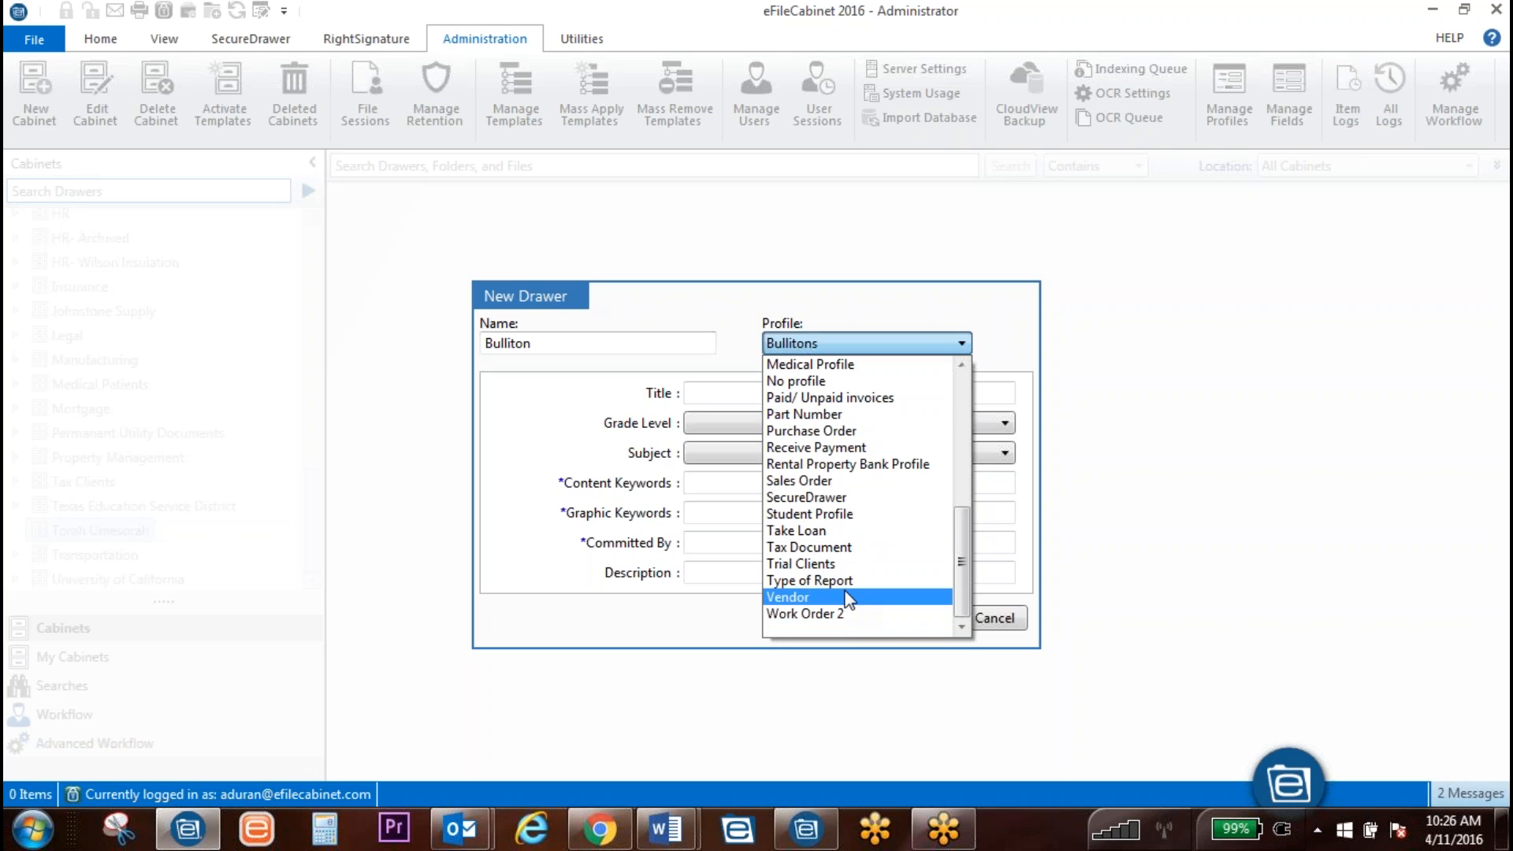
{"action": "scroll", "coordinate": [840, 559], "scroll_direction": "up", "scroll_amount": 5}
{"action": "scroll", "coordinate": [847, 550], "scroll_direction": "down", "scroll_amount": 3}
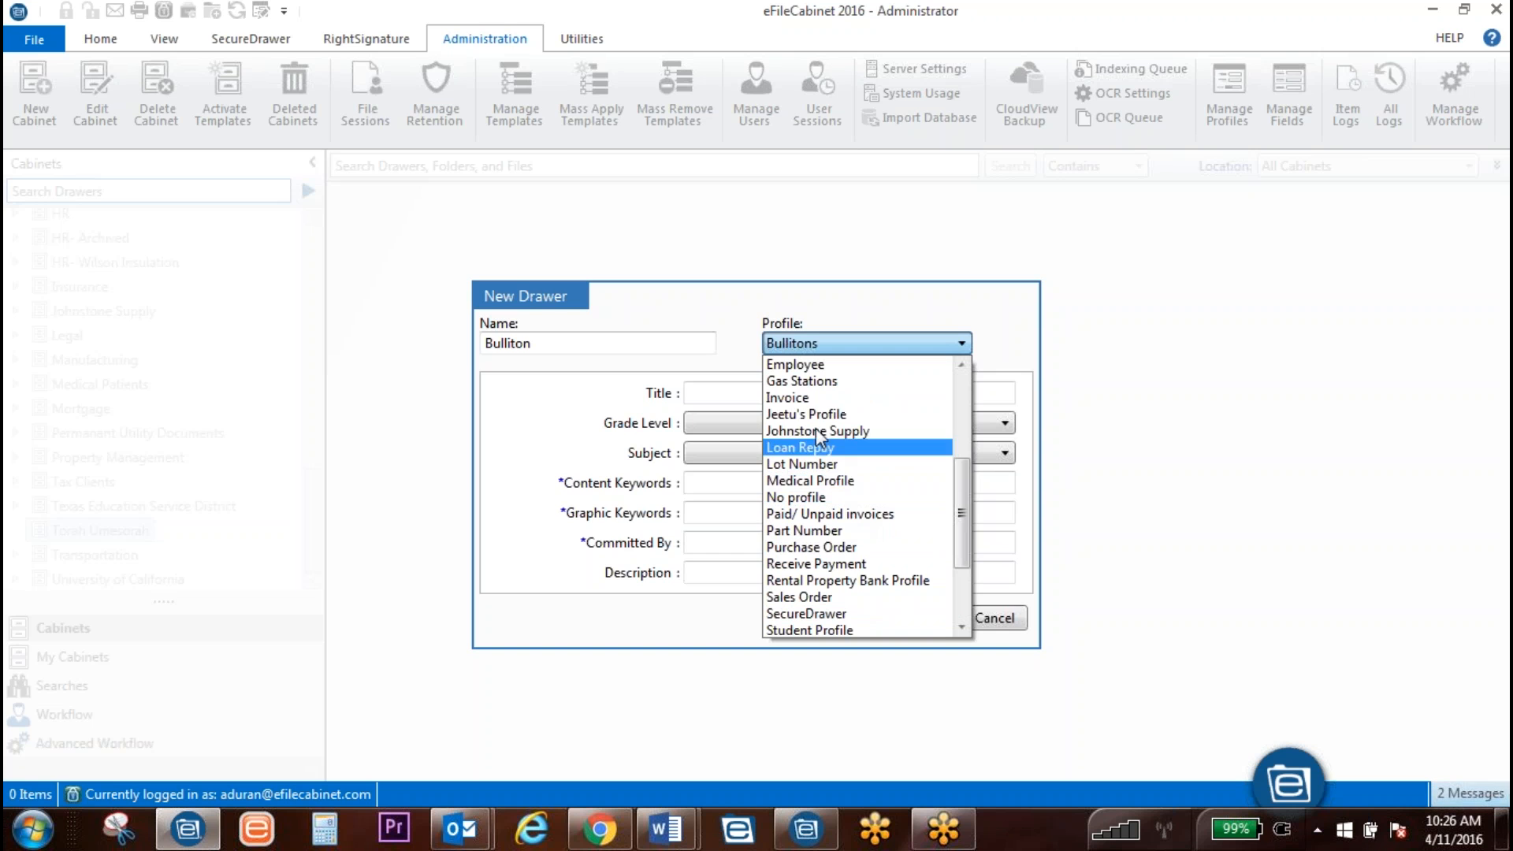
{"action": "left_click", "coordinate": [819, 497]}
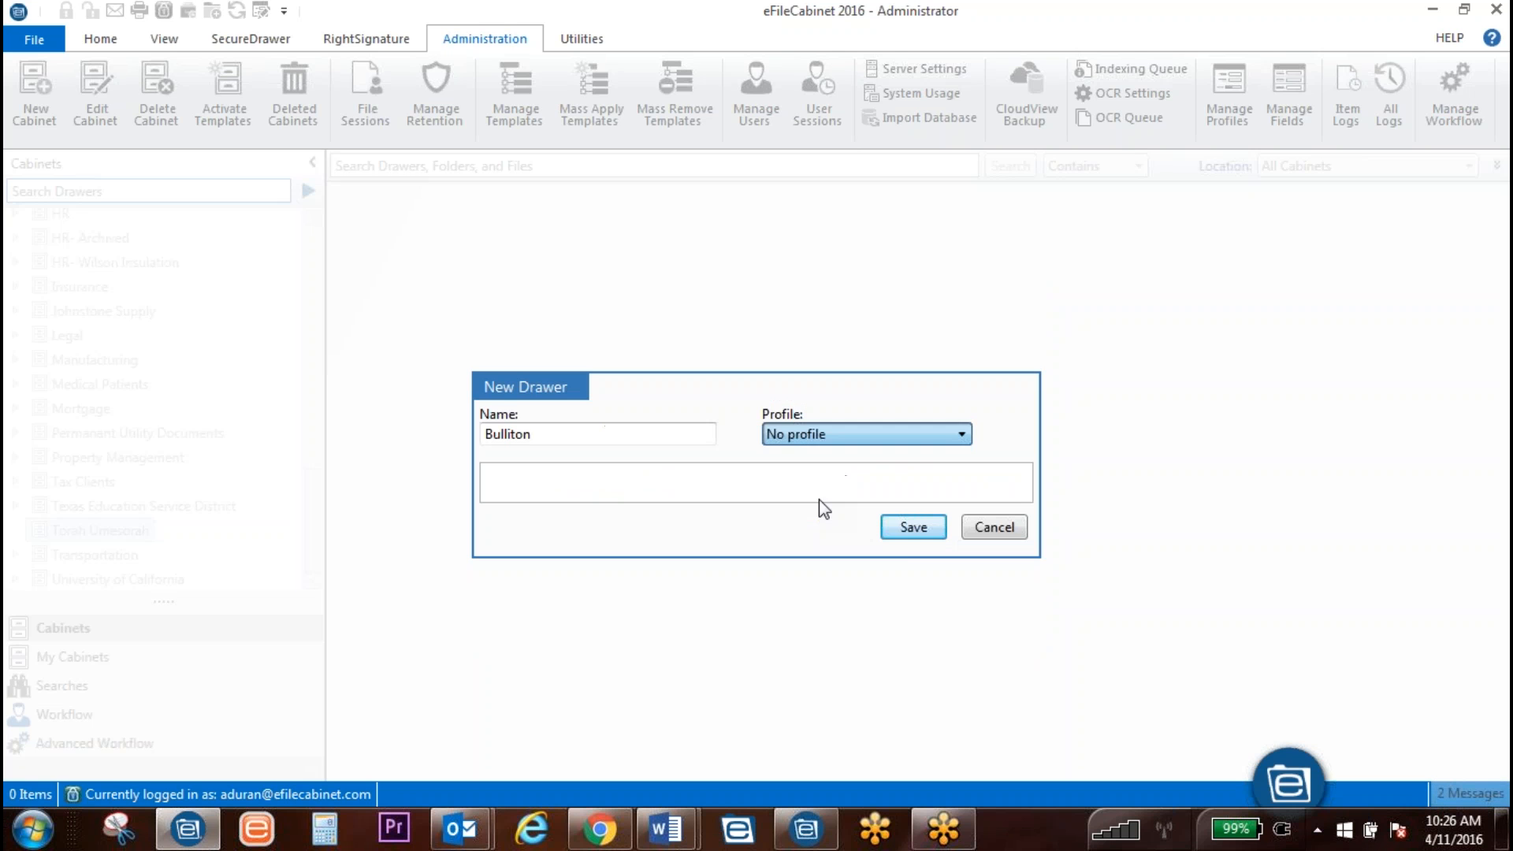
{"action": "left_click", "coordinate": [903, 538]}
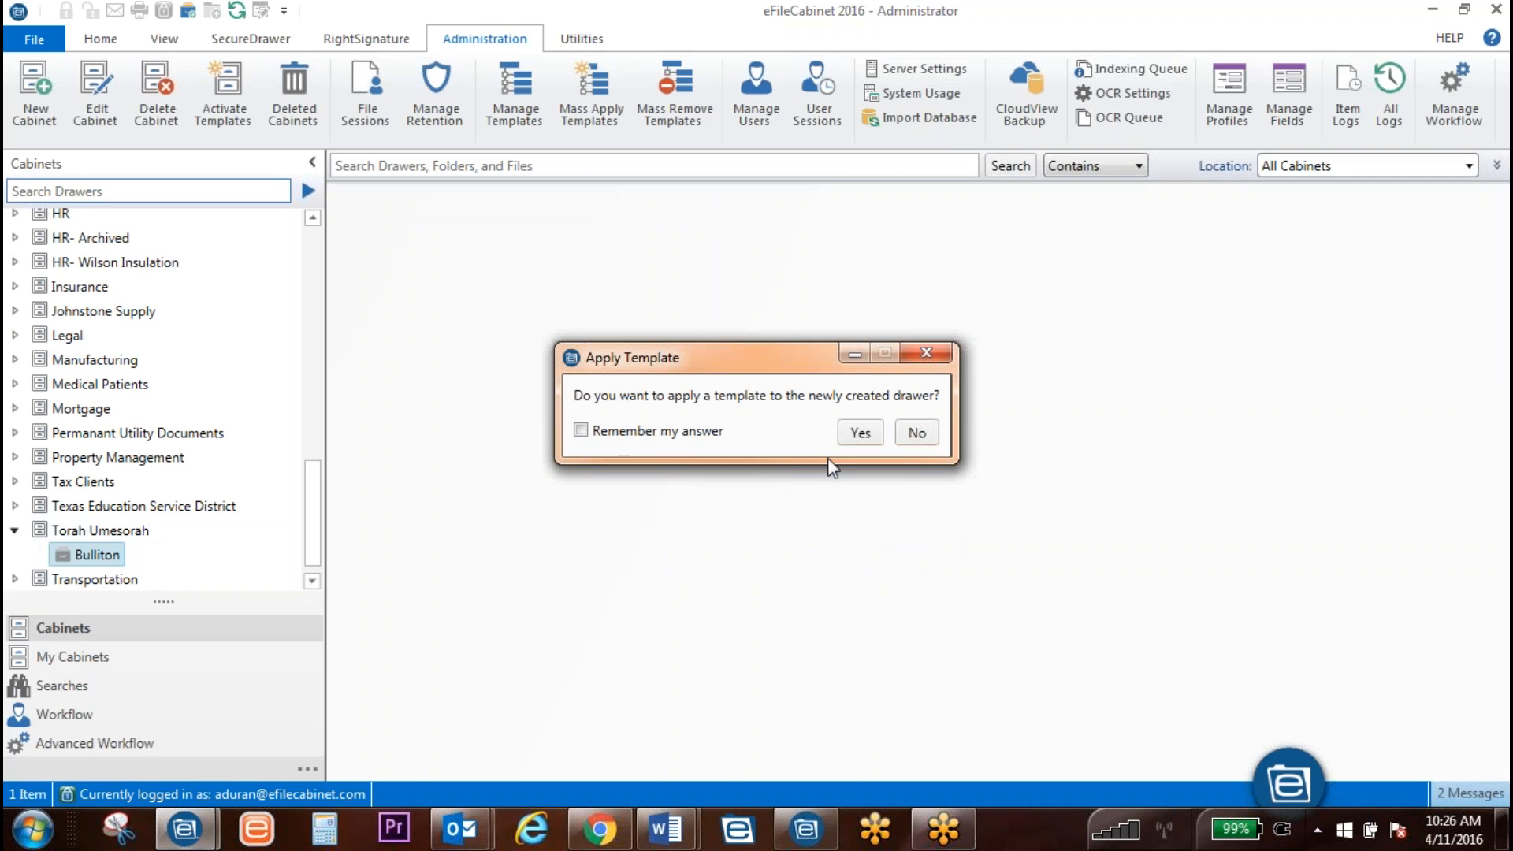
{"action": "left_click", "coordinate": [914, 436]}
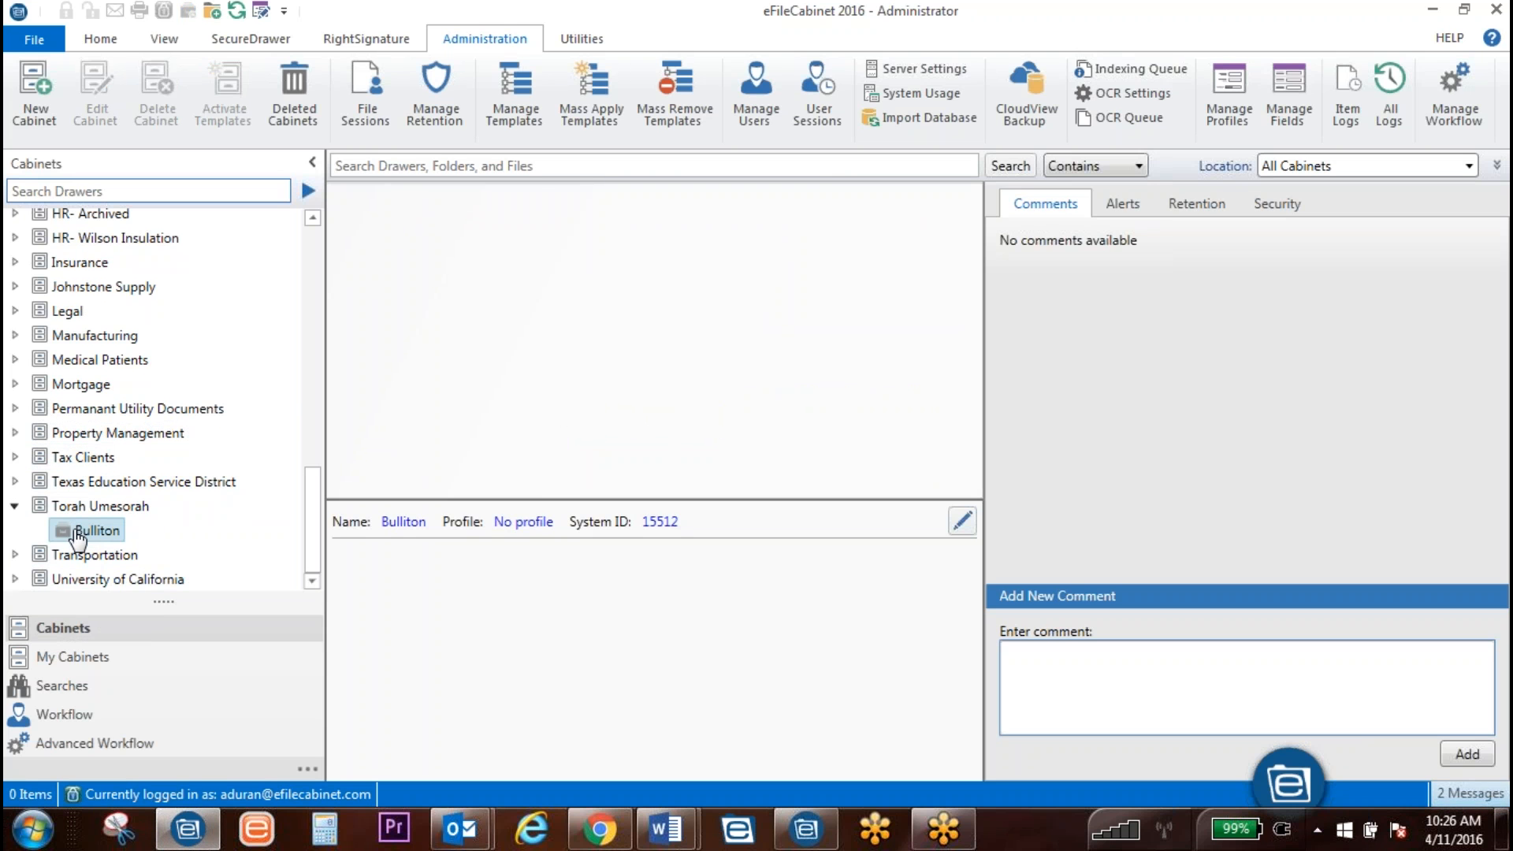
Step: Create a folder named Hannukah in the Bulliton drawer with the Bullitons profile
{"action": "right_click", "coordinate": [82, 530]}
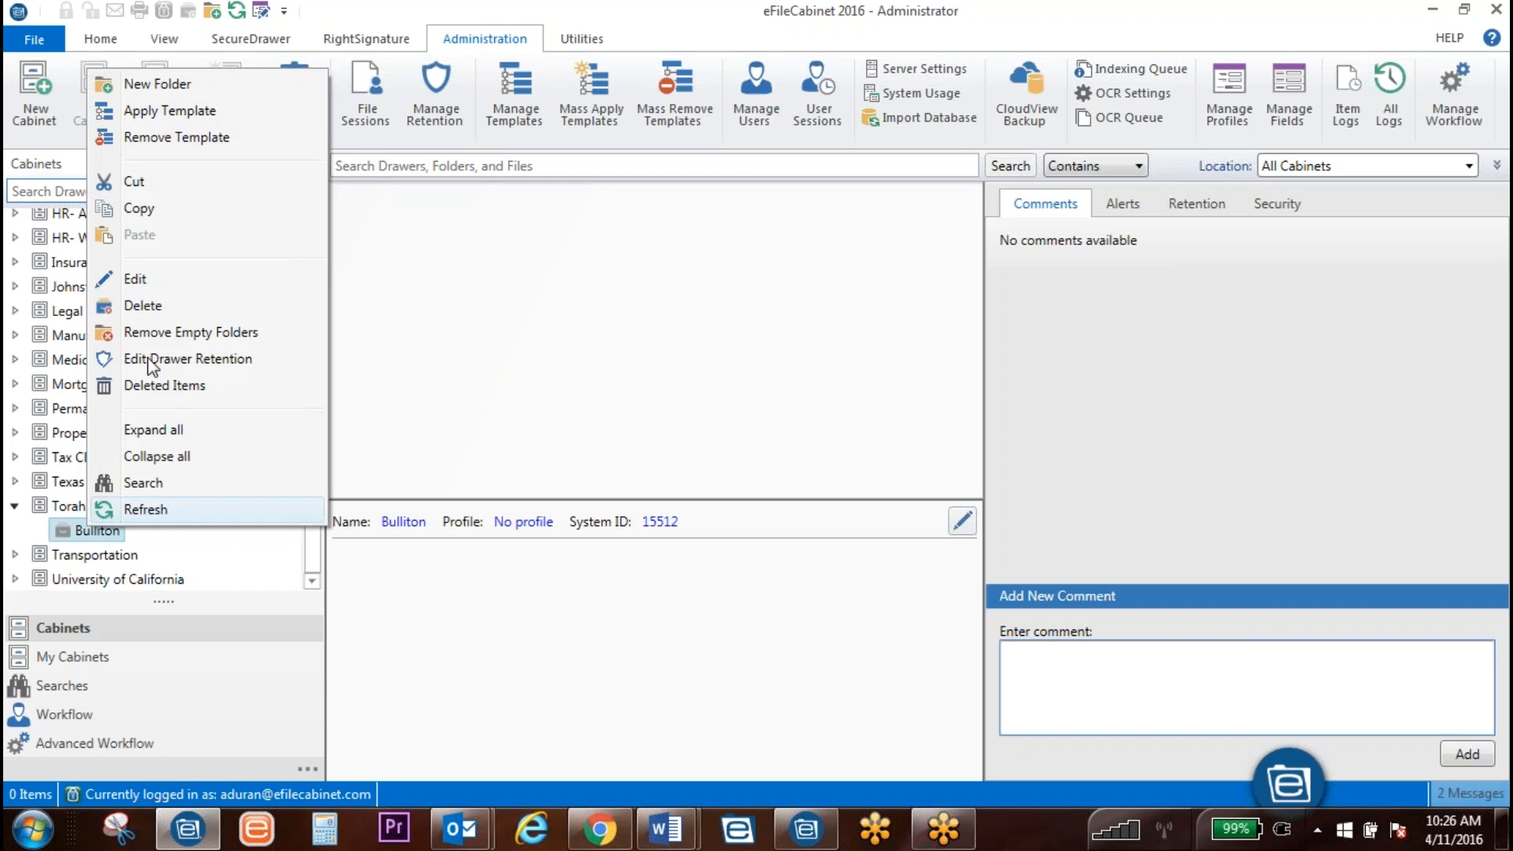
{"action": "left_click", "coordinate": [170, 83]}
{"action": "type", "text": "Hannakah"}
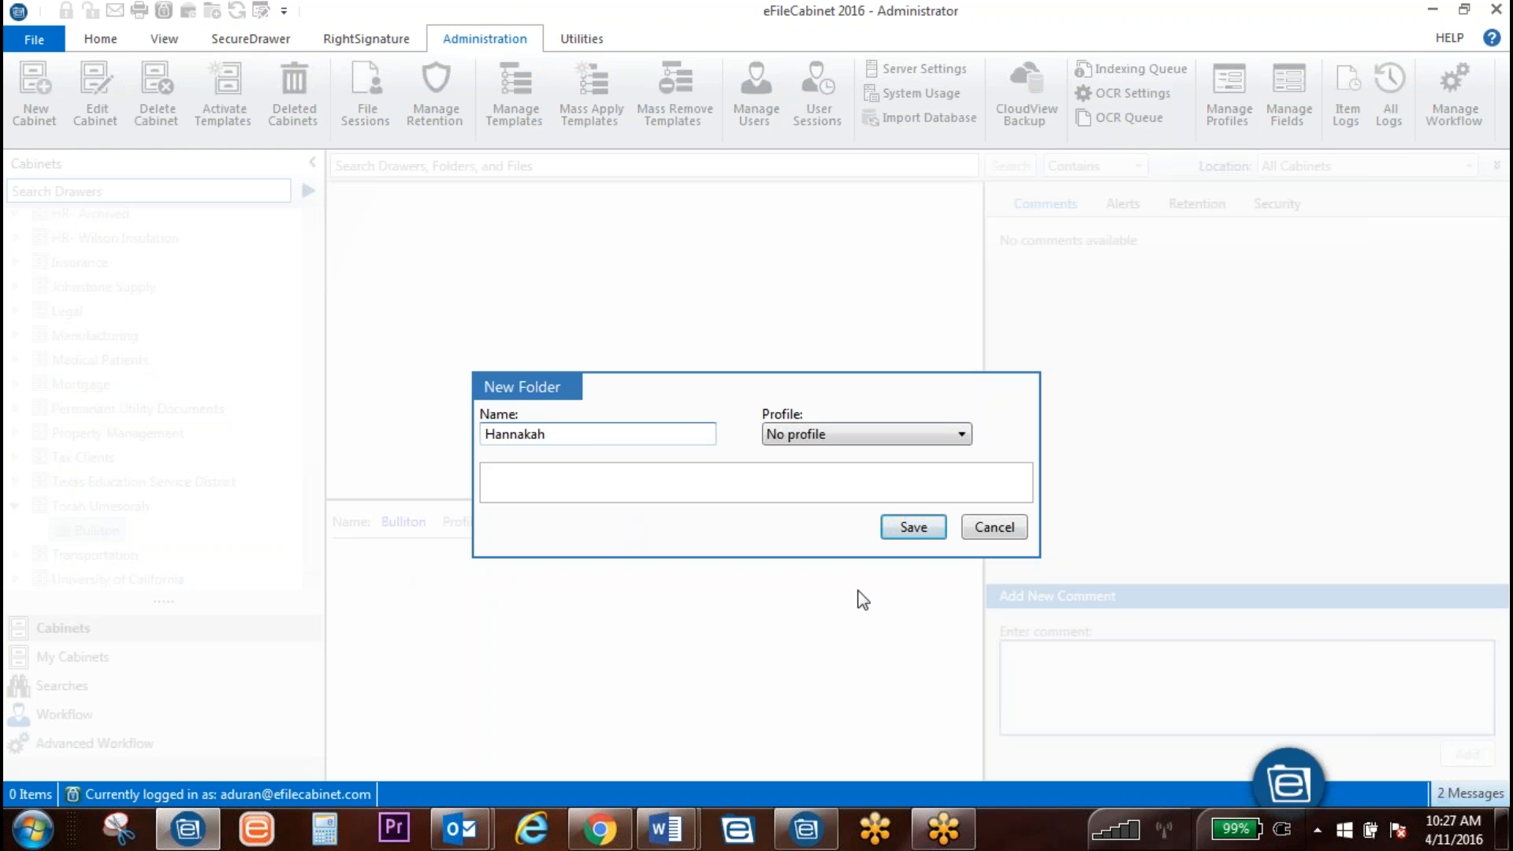
{"action": "left_click", "coordinate": [901, 435]}
{"action": "scroll", "coordinate": [886, 523], "scroll_direction": "up", "scroll_amount": 5}
{"action": "left_click", "coordinate": [851, 539]}
{"action": "left_click", "coordinate": [527, 347]}
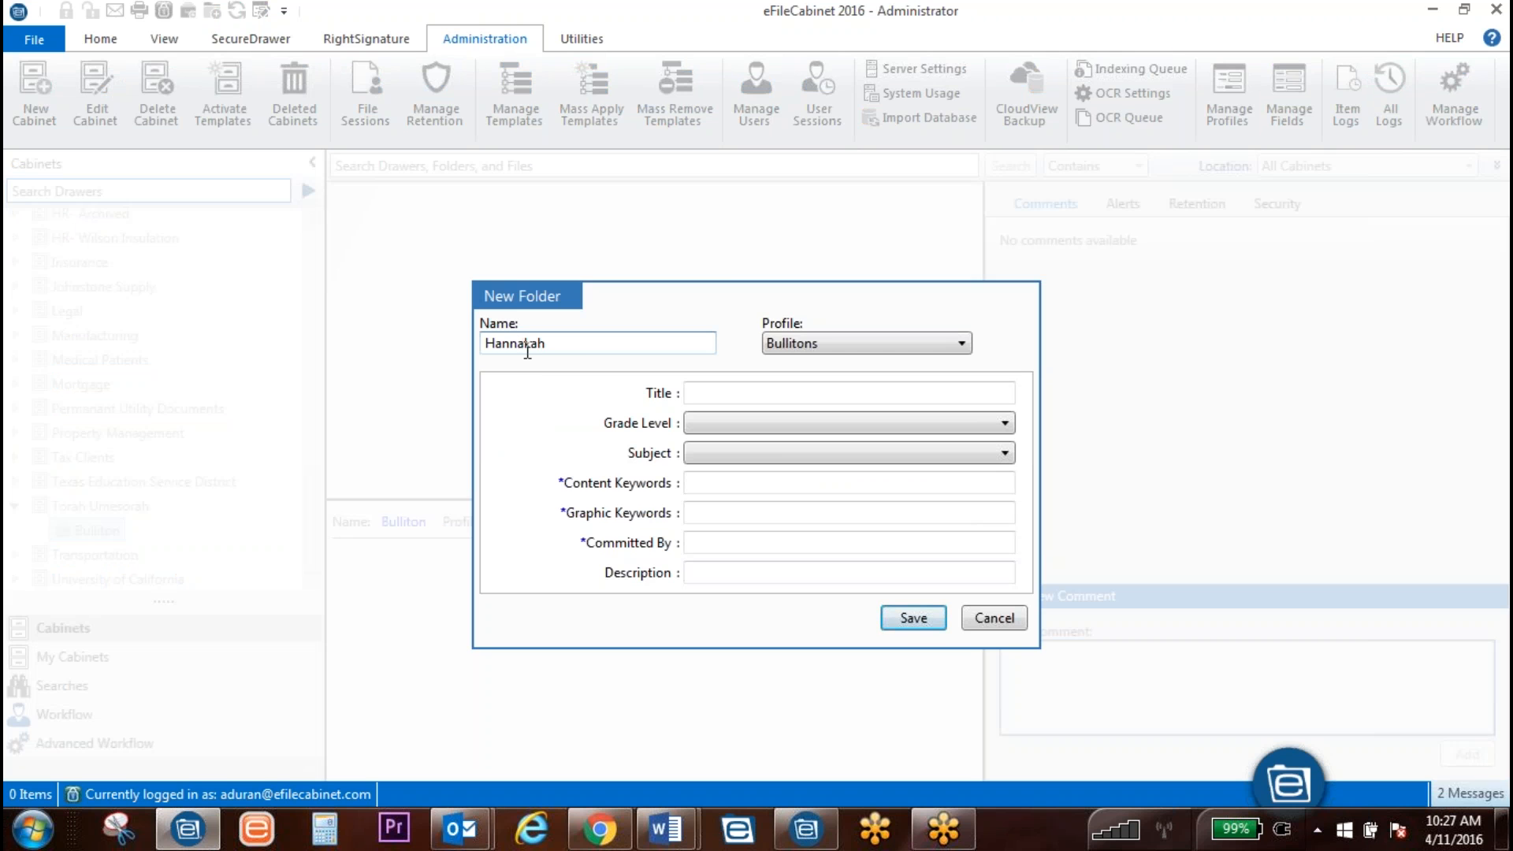
{"action": "key", "text": "BackSpace"}
{"action": "type", "text": "u"}
Step: Set grade level 3rd Grade, subject History, and title 'Hannukah Bulliton'
{"action": "left_click", "coordinate": [758, 419]}
{"action": "left_click", "coordinate": [759, 496]}
{"action": "left_click", "coordinate": [756, 451]}
{"action": "left_click", "coordinate": [743, 543]}
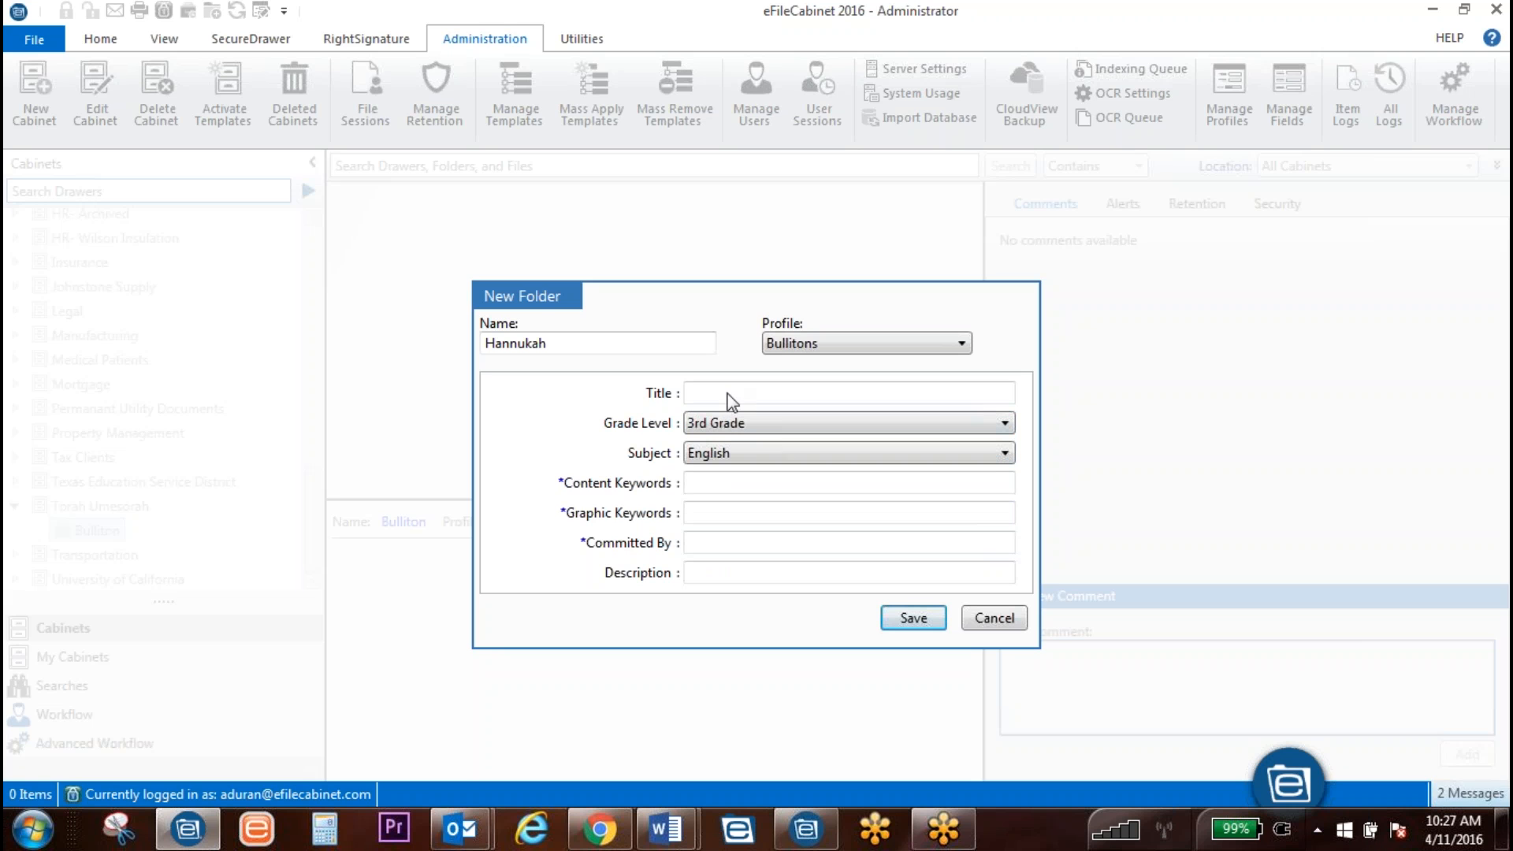
{"action": "type", "text": "Hannukah Bulliton"}
{"action": "left_click", "coordinate": [720, 489]}
{"action": "left_click", "coordinate": [743, 449]}
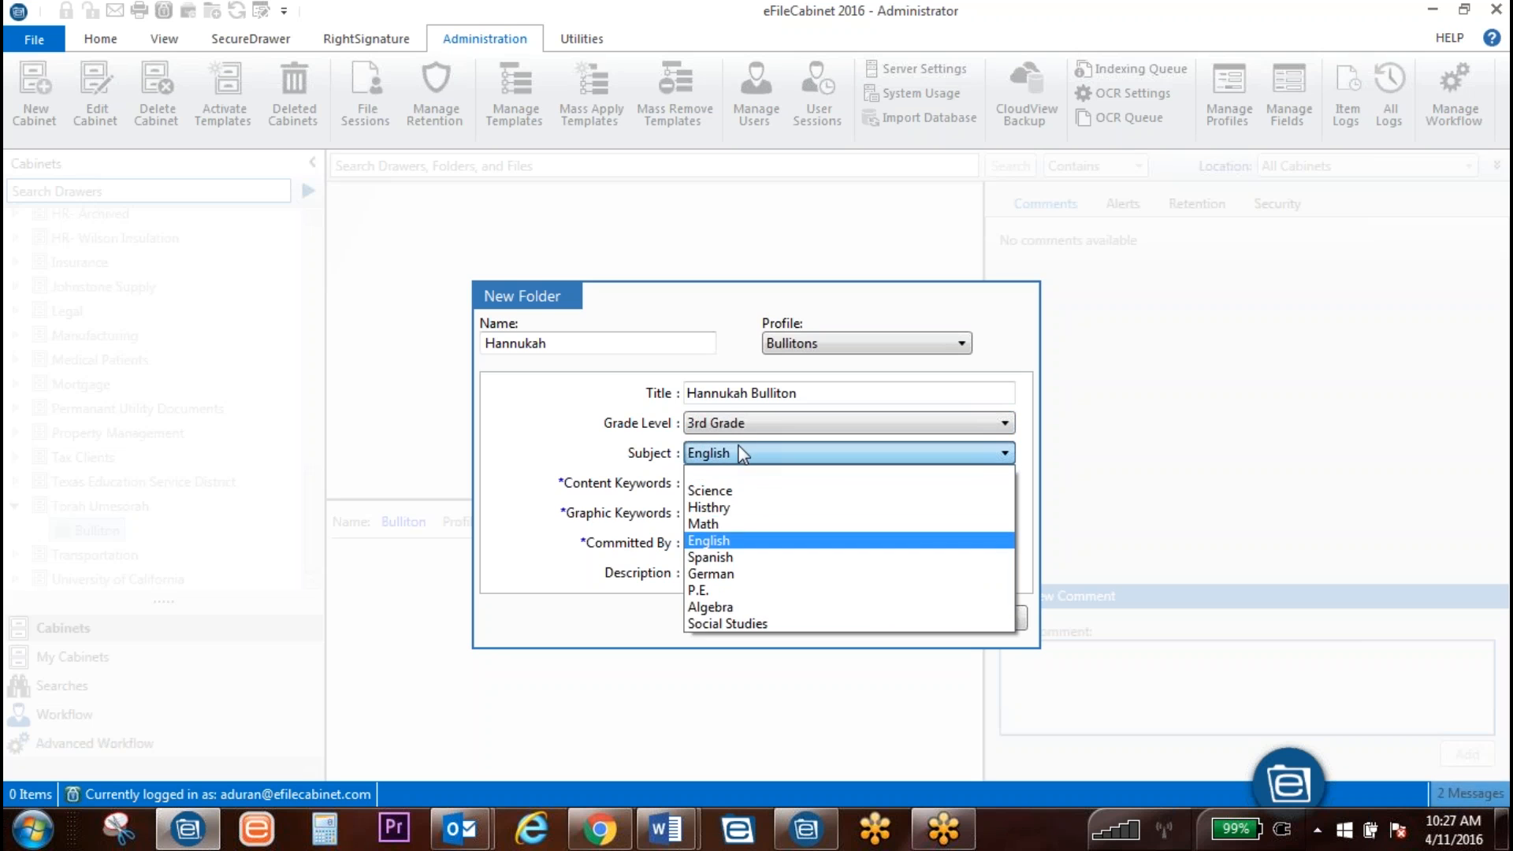
{"action": "left_click", "coordinate": [752, 510]}
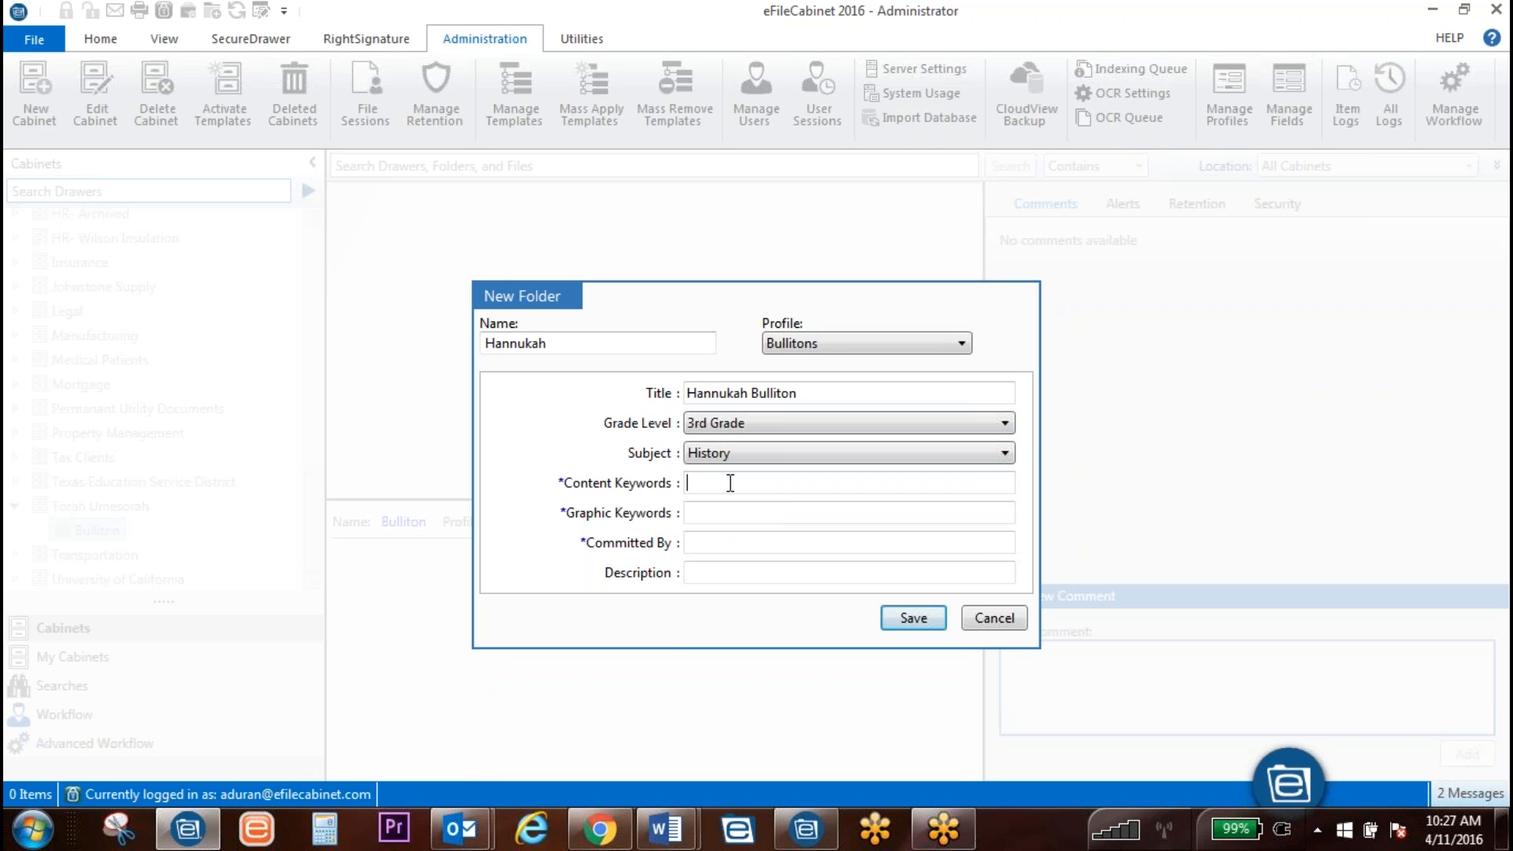
{"action": "type", "text": "Histo"}
{"action": "key", "text": "BackSpace"}
{"action": "key", "text": "BackSpace"}
{"action": "key", "text": "BackSpace"}
{"action": "key", "text": "BackSpace"}
{"action": "key", "text": "BackSpace"}
Step: Enter keywords Flame and Candle, the committer name, and description 'Use this with accompaning lesson plan'; save
{"action": "type", "text": "Flame"}
{"action": "type", "text": "Candle"}
{"action": "key", "text": "Tab"}
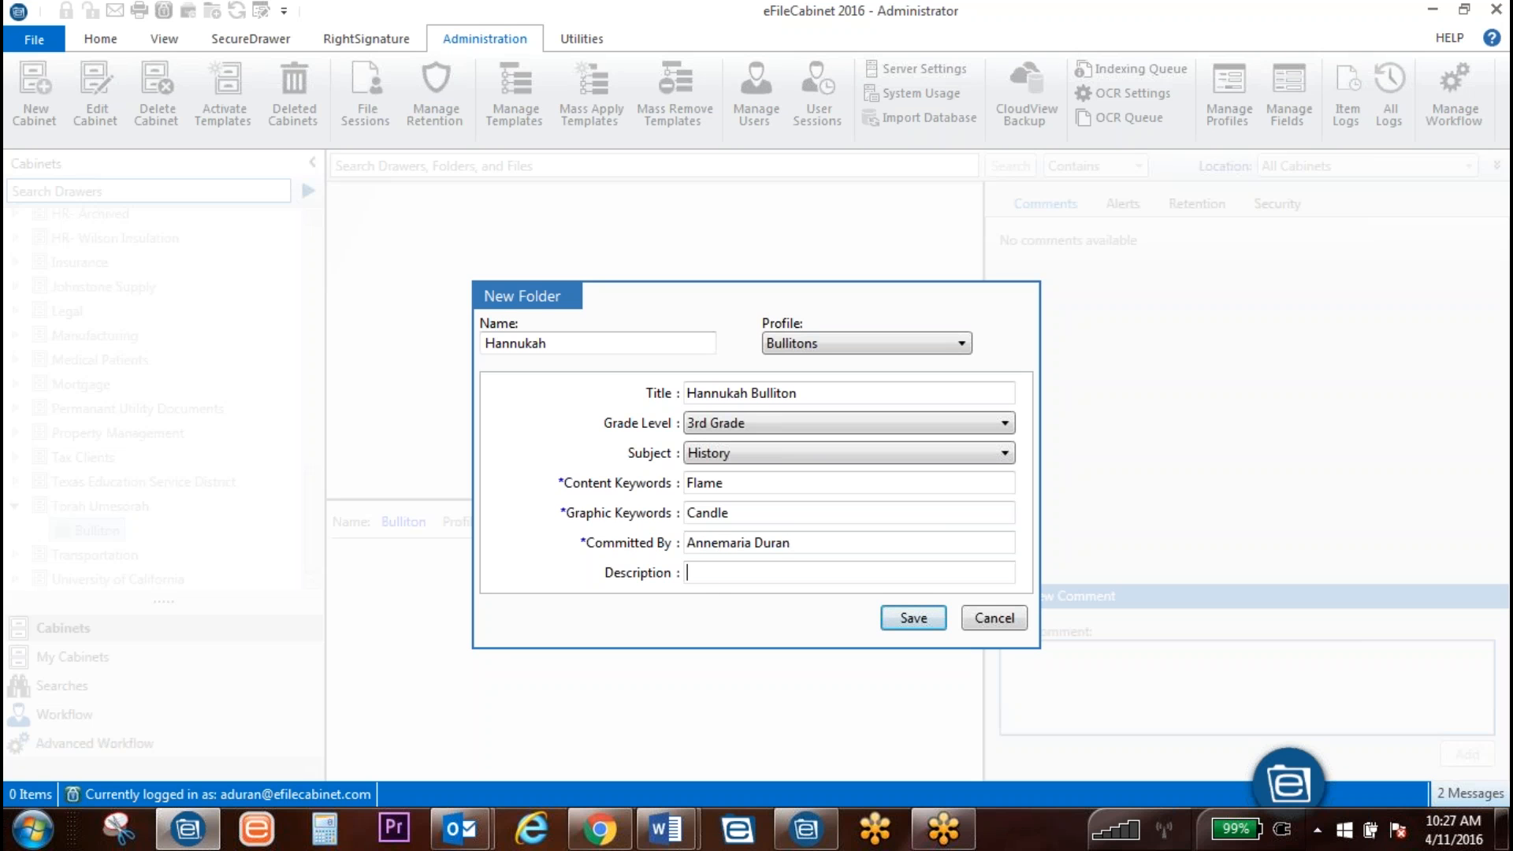
{"action": "type", "text": "Use this with accompaning lesson plan"}
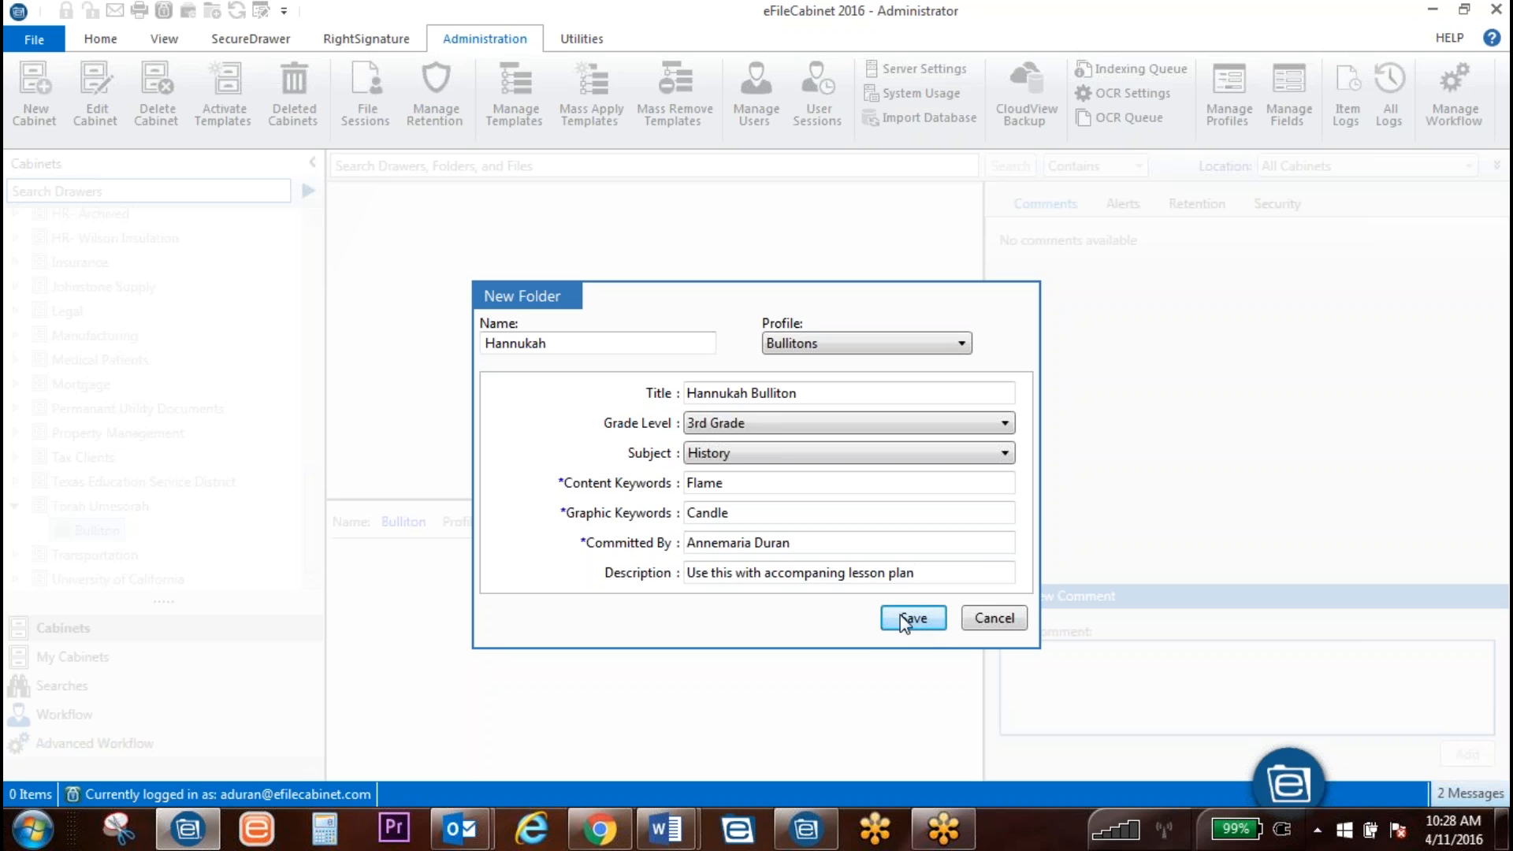
{"action": "left_click", "coordinate": [871, 628]}
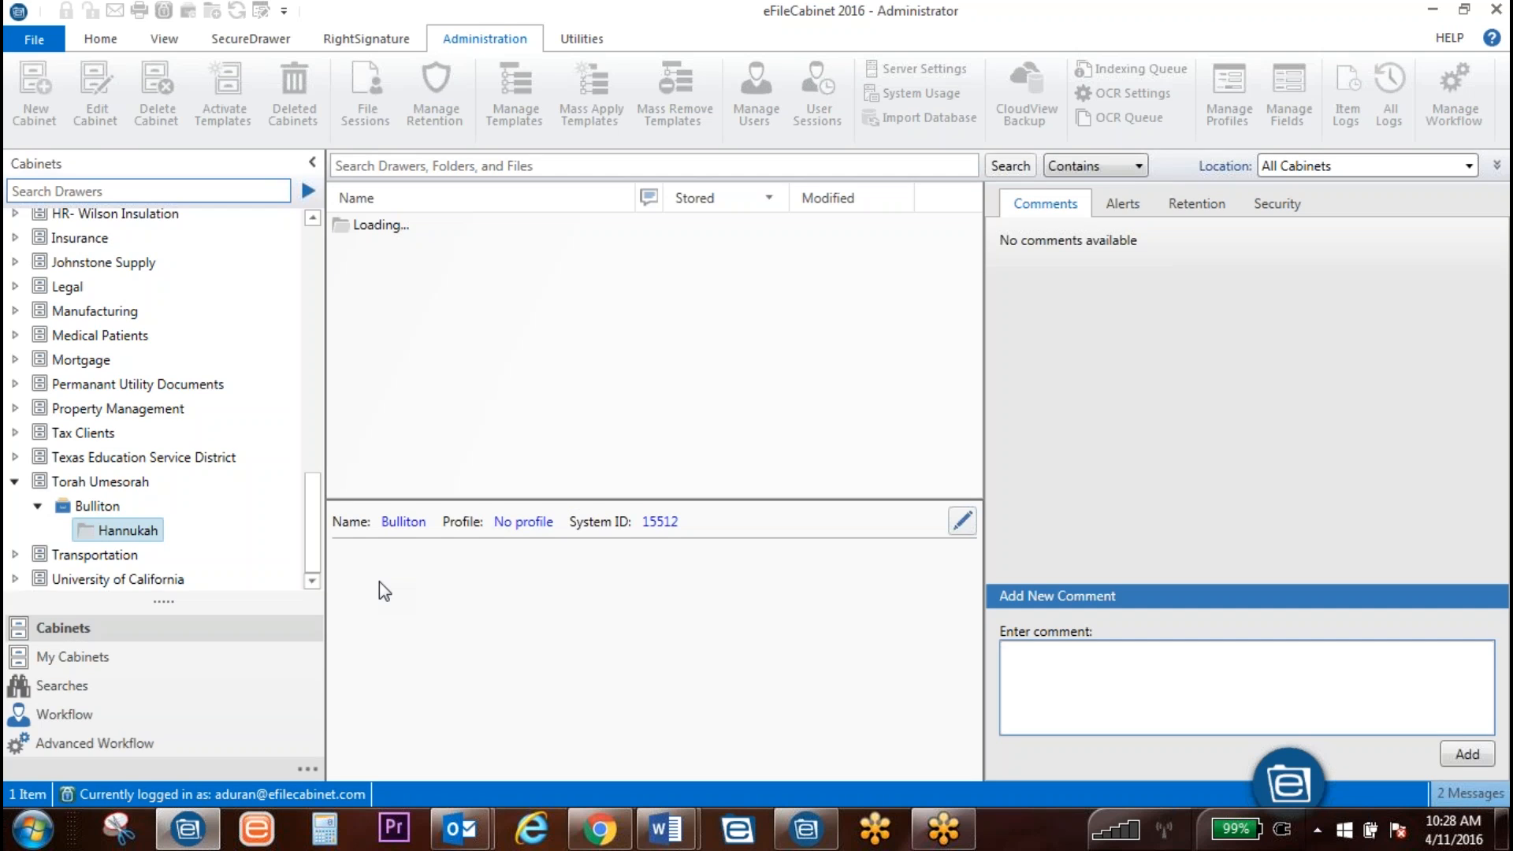
Step: Apply Bulliton Template to Hannukah and expand it to reveal Components and Flat Prints
{"action": "right_click", "coordinate": [117, 530]}
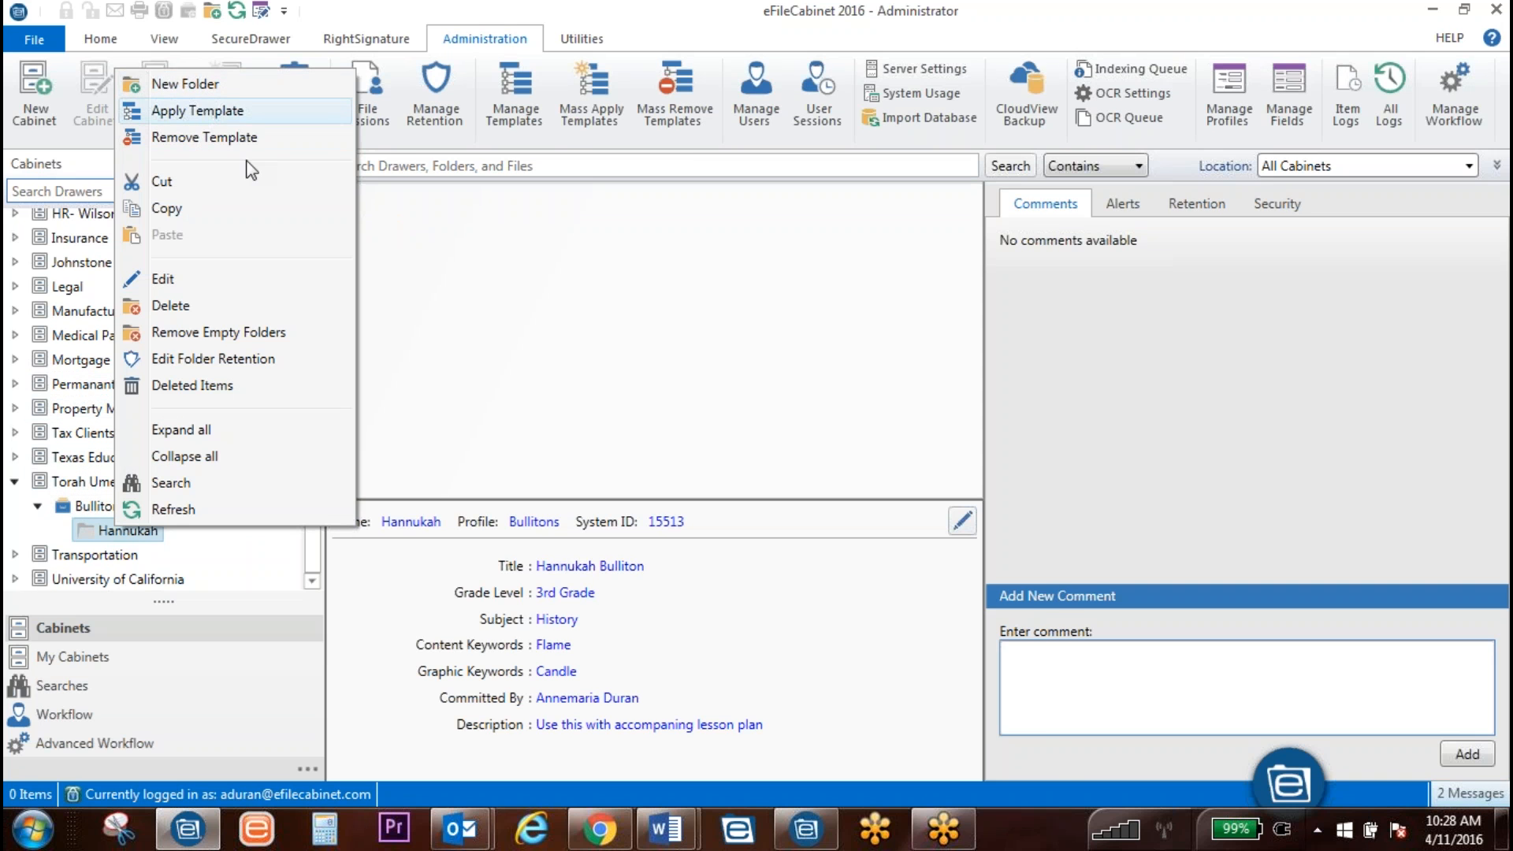
{"action": "left_click", "coordinate": [205, 110]}
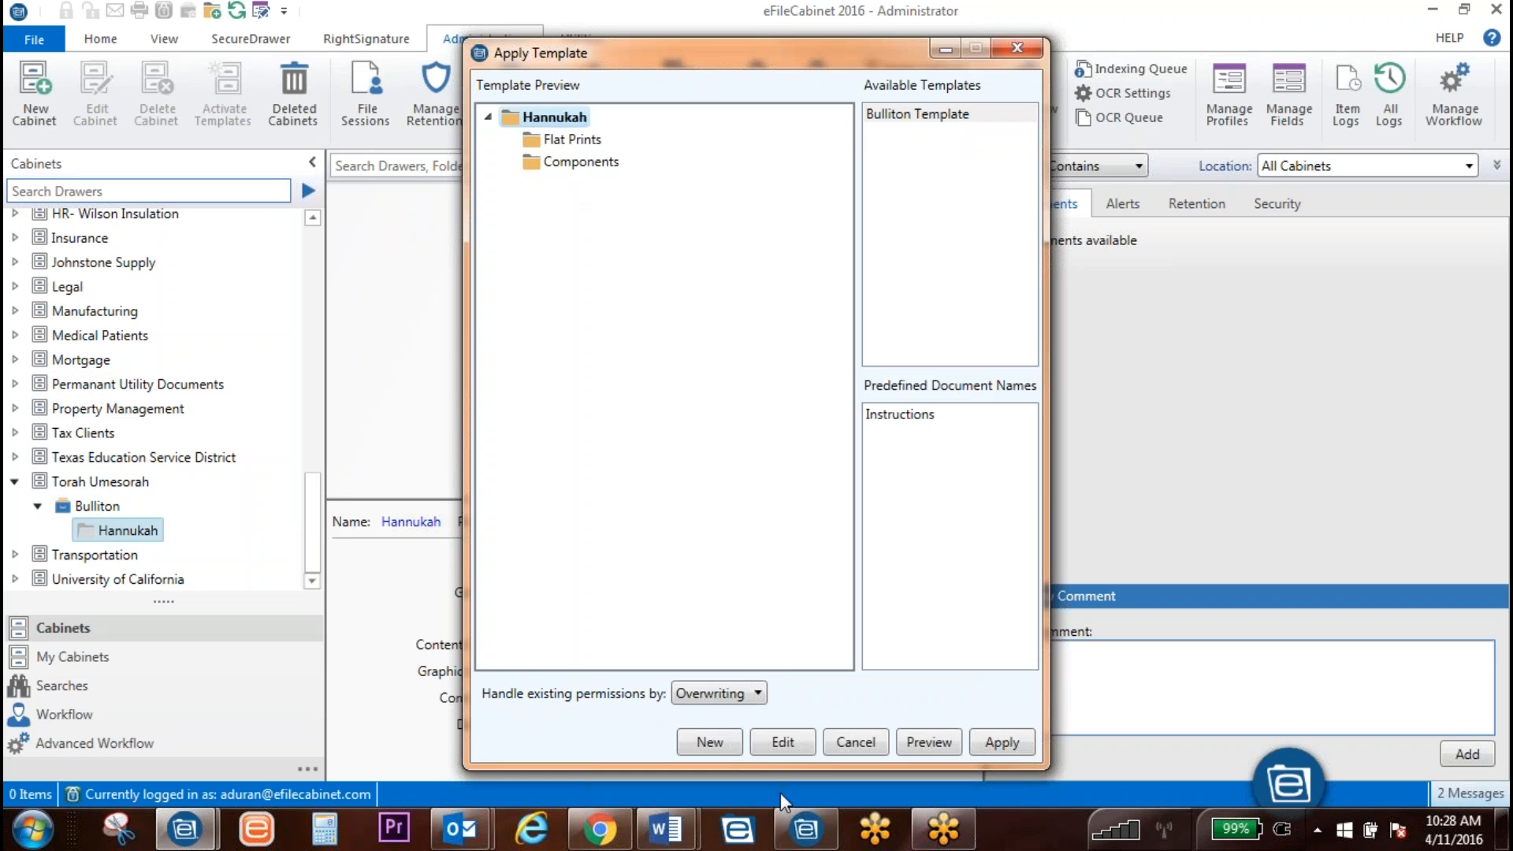
{"action": "left_click", "coordinate": [999, 742]}
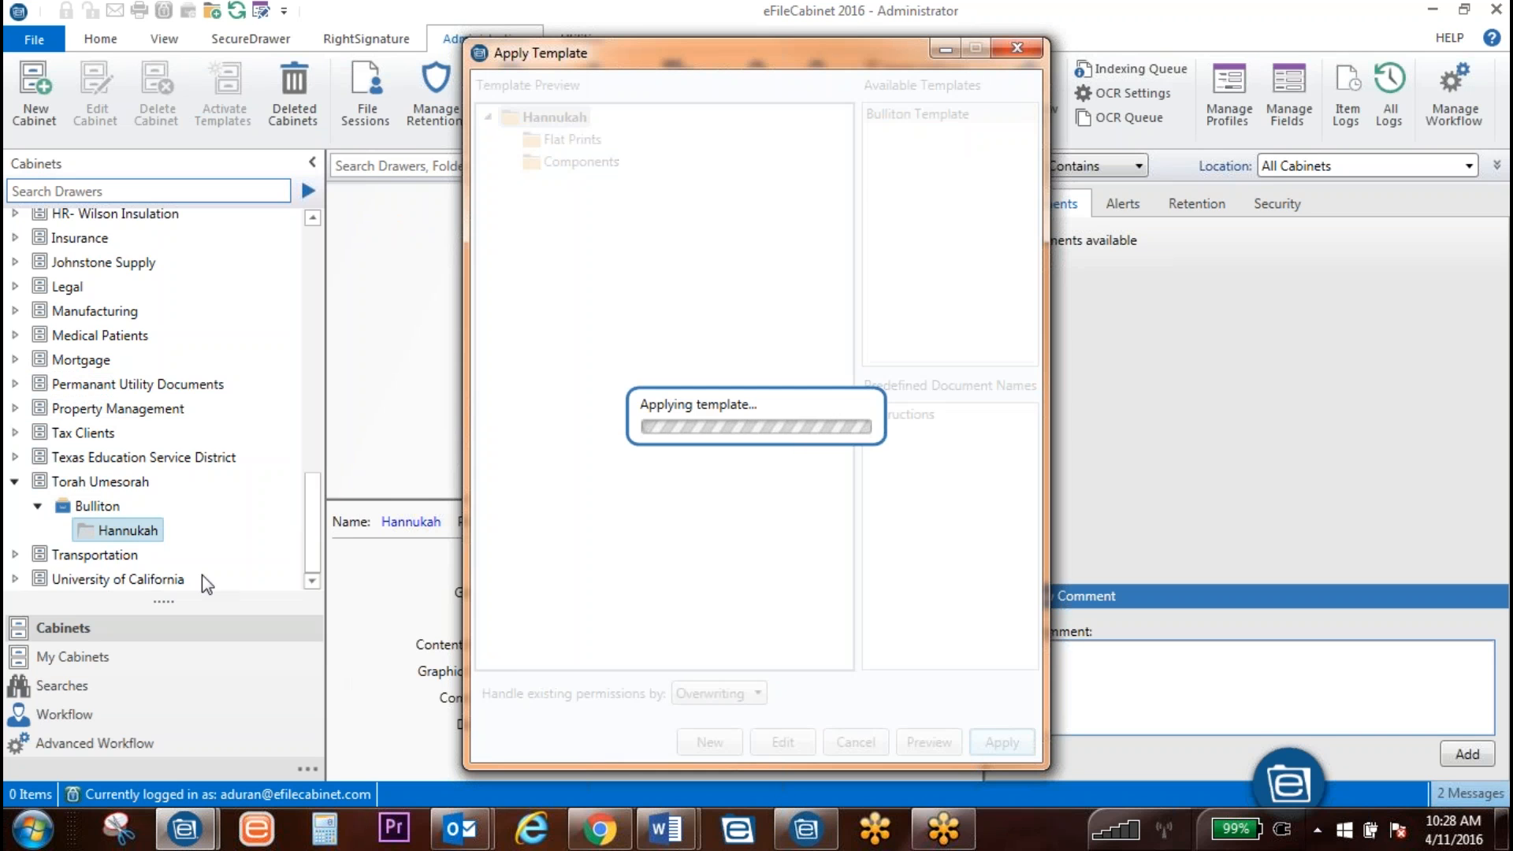
{"action": "left_click", "coordinate": [61, 529]}
{"action": "scroll", "coordinate": [149, 520], "scroll_direction": "down", "scroll_amount": 1}
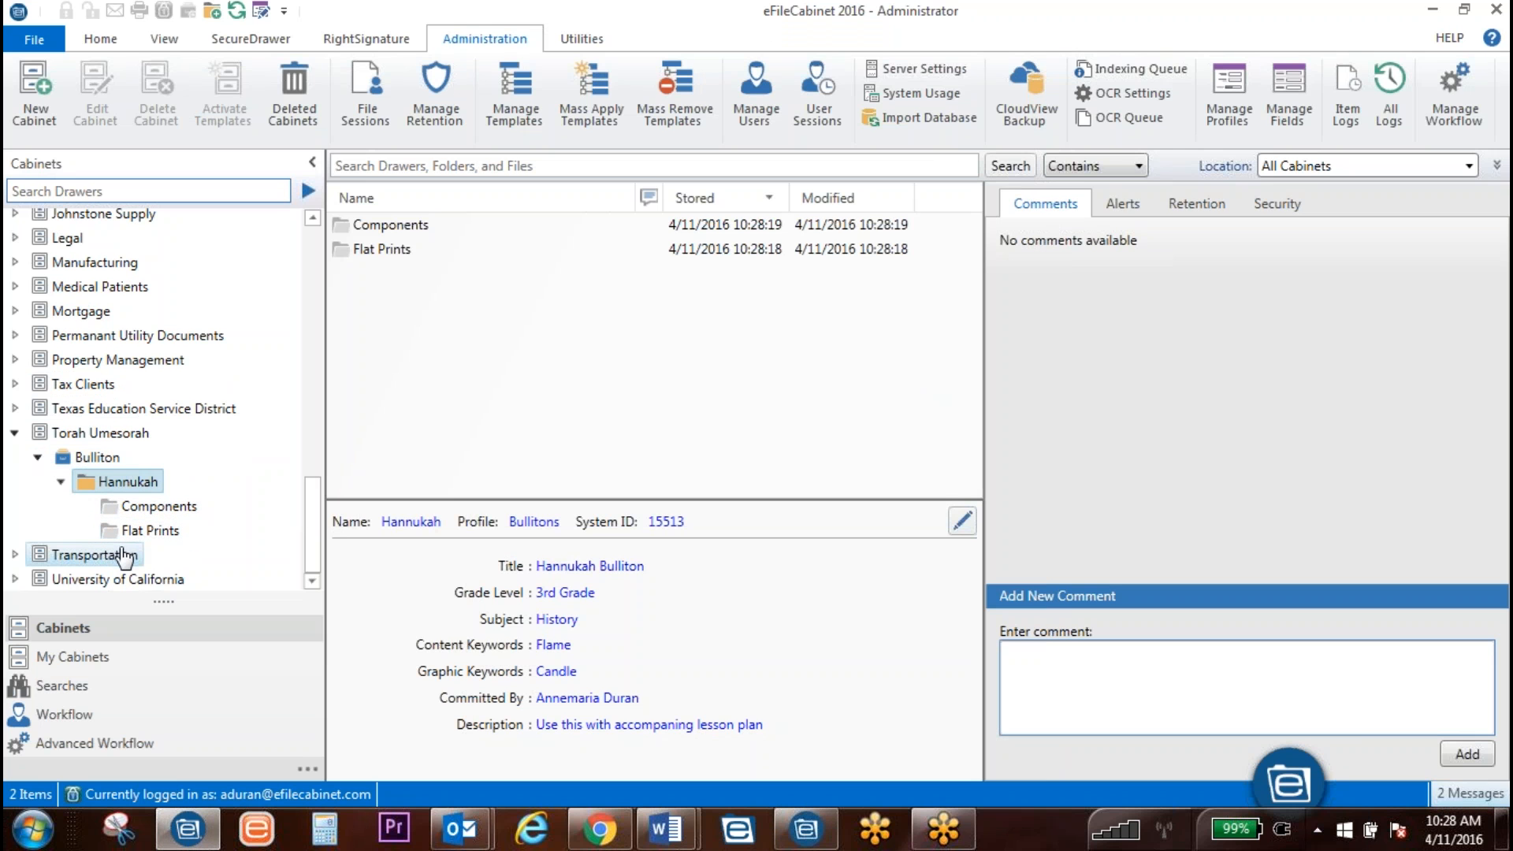
Step: Bring up the Demo Outline Word document and send it to eFileCabinet's Store Document
{"action": "mouse_move", "coordinate": [666, 829]}
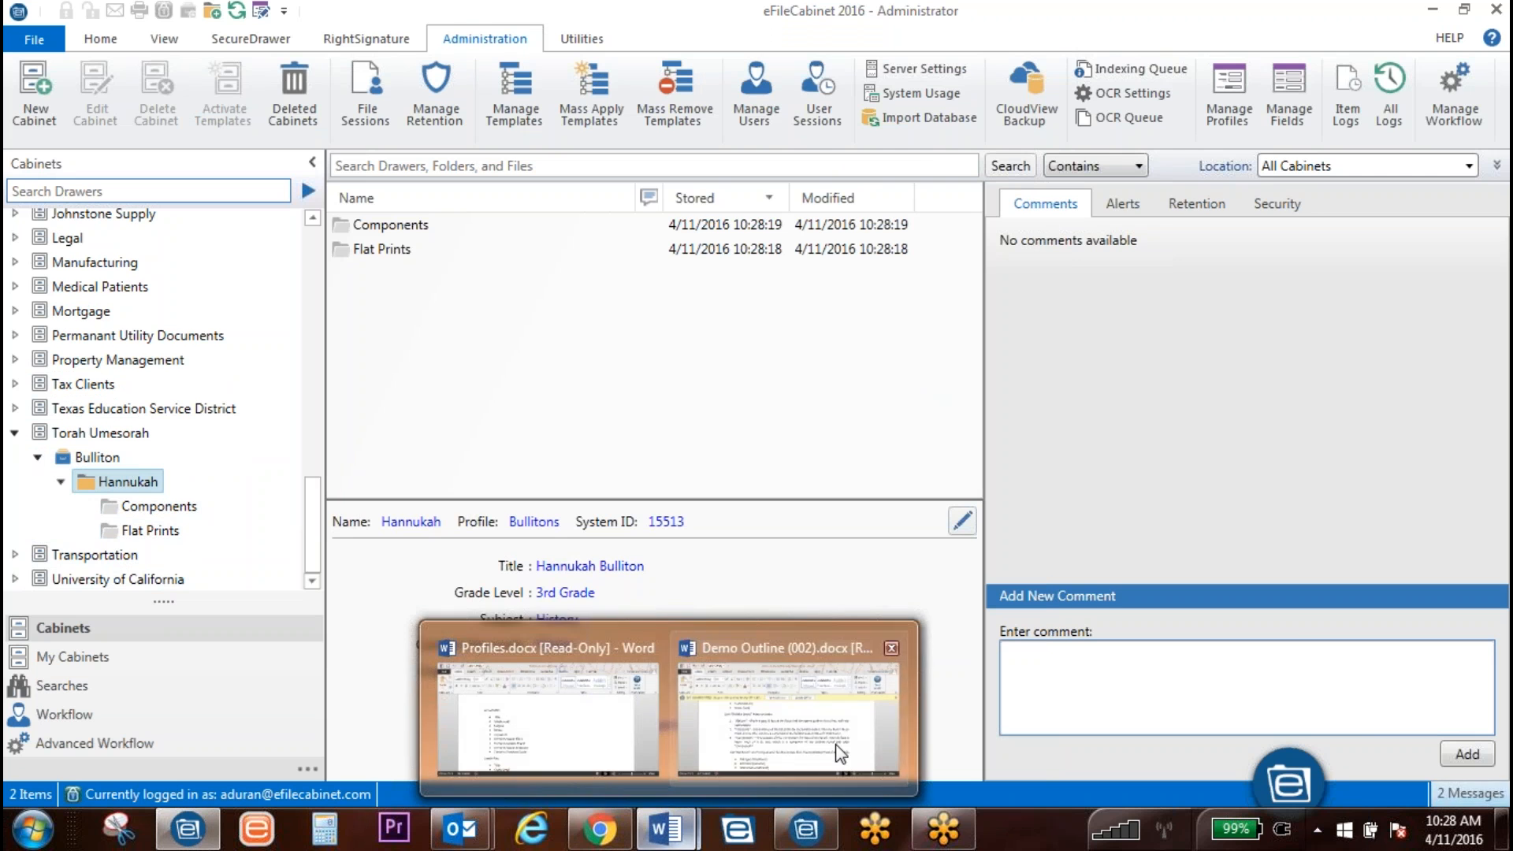
{"action": "left_click", "coordinate": [806, 730]}
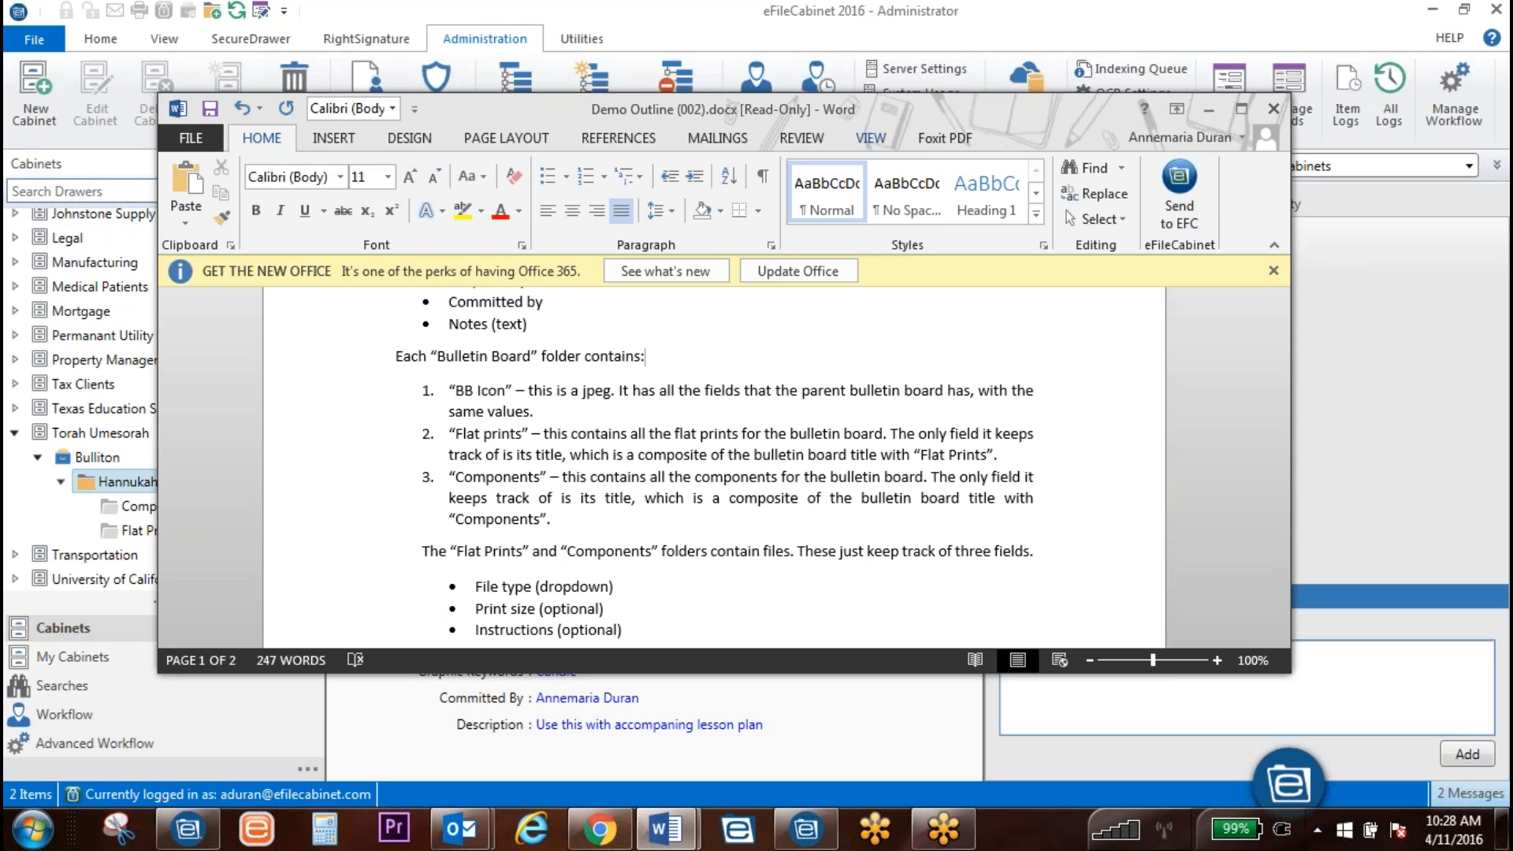
{"action": "left_click", "coordinate": [871, 138]}
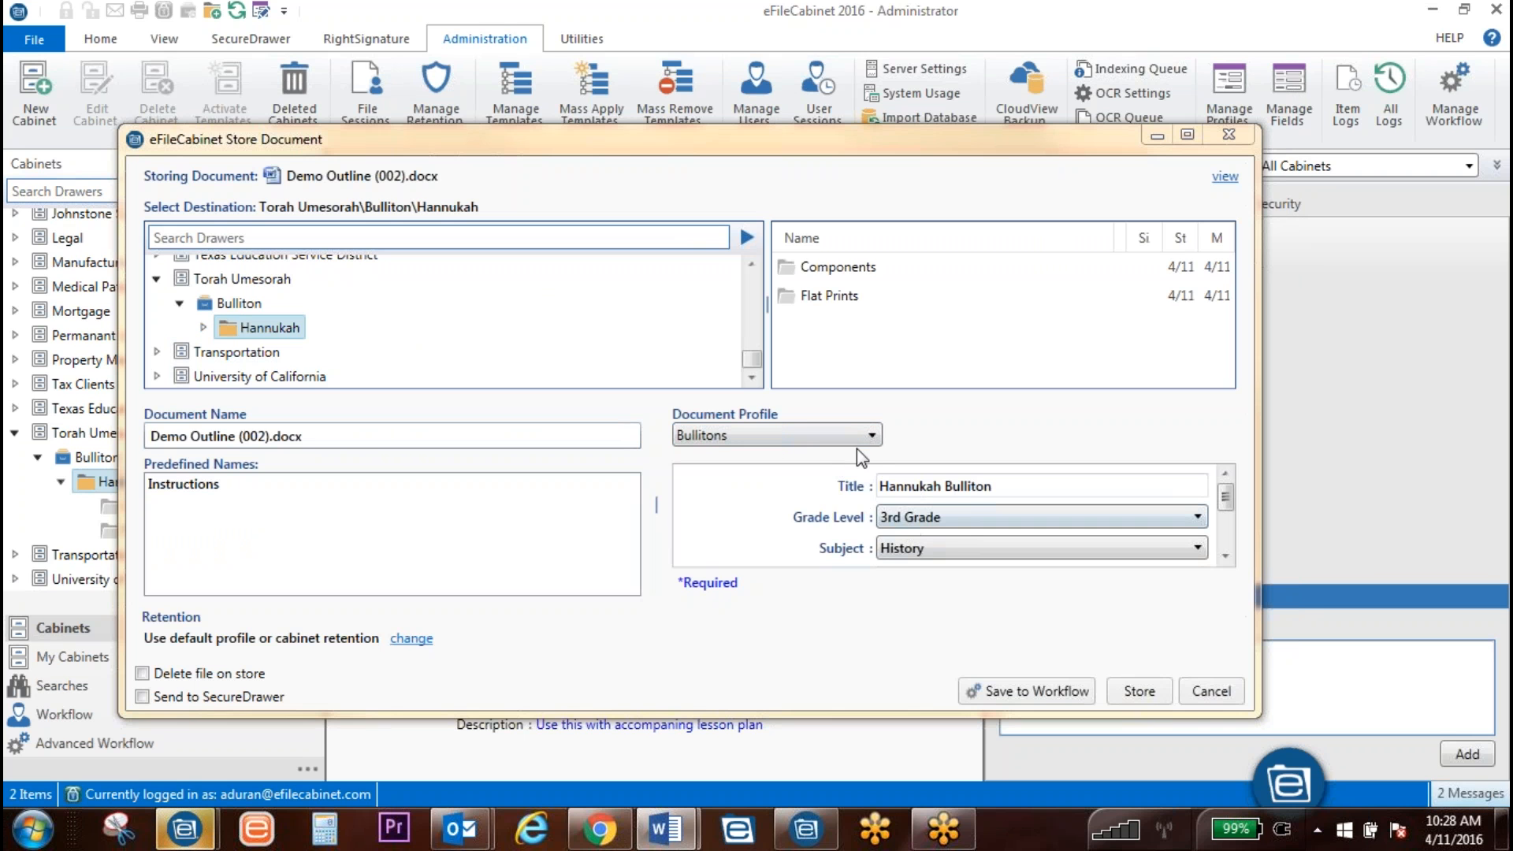
Step: Try several document profiles, settle on No profile, and name the document Instructions
{"action": "left_click", "coordinate": [807, 435]}
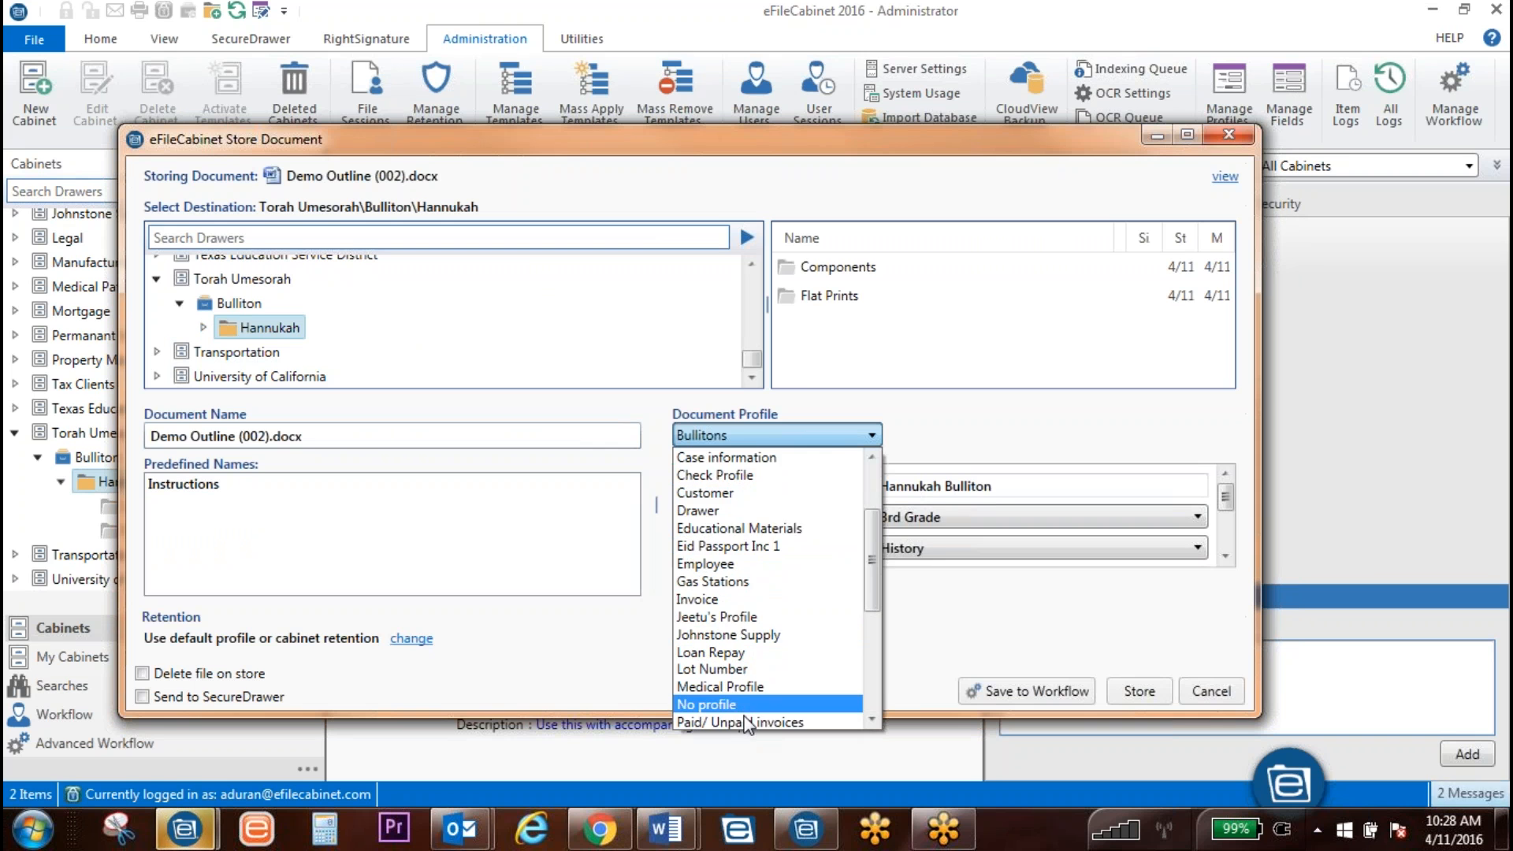
{"action": "left_click", "coordinate": [747, 722]}
{"action": "left_click", "coordinate": [796, 435]}
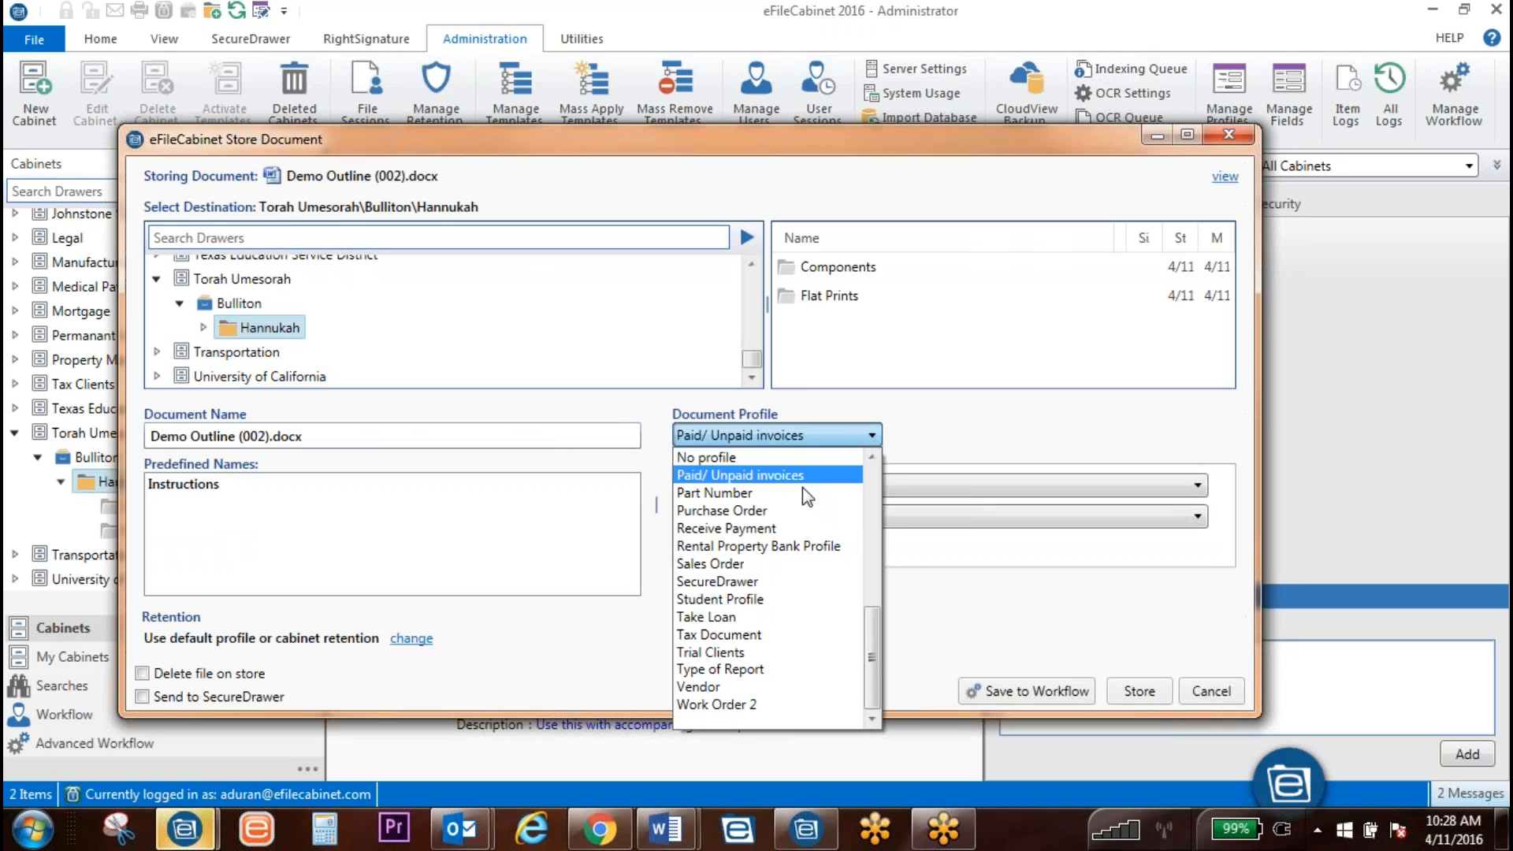
{"action": "left_click", "coordinate": [720, 464]}
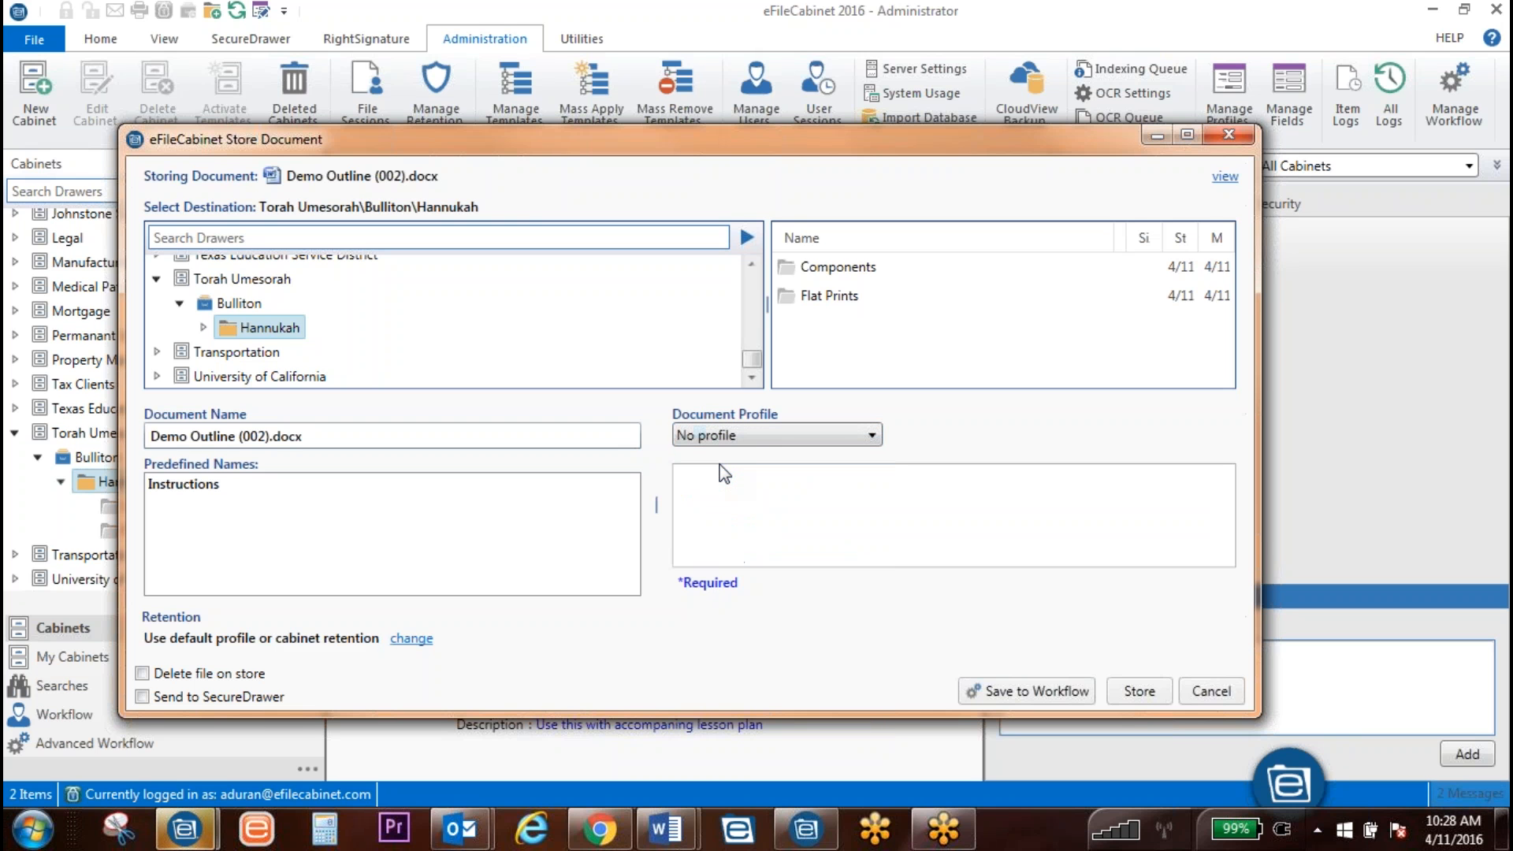
{"action": "left_click", "coordinate": [759, 440]}
{"action": "scroll", "coordinate": [746, 473], "scroll_direction": "up", "scroll_amount": 5}
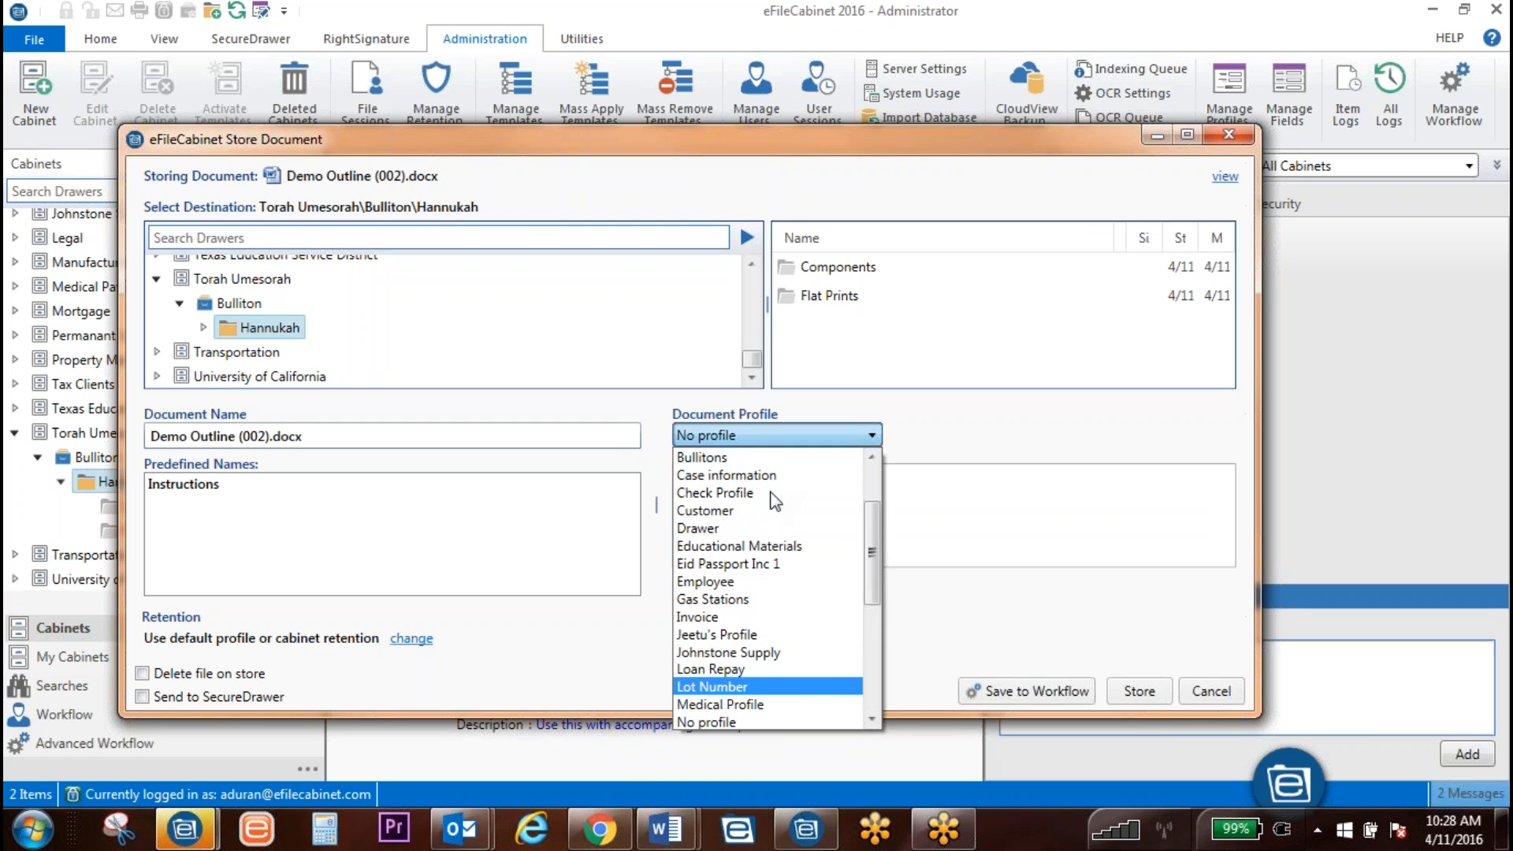
{"action": "left_click", "coordinate": [743, 459]}
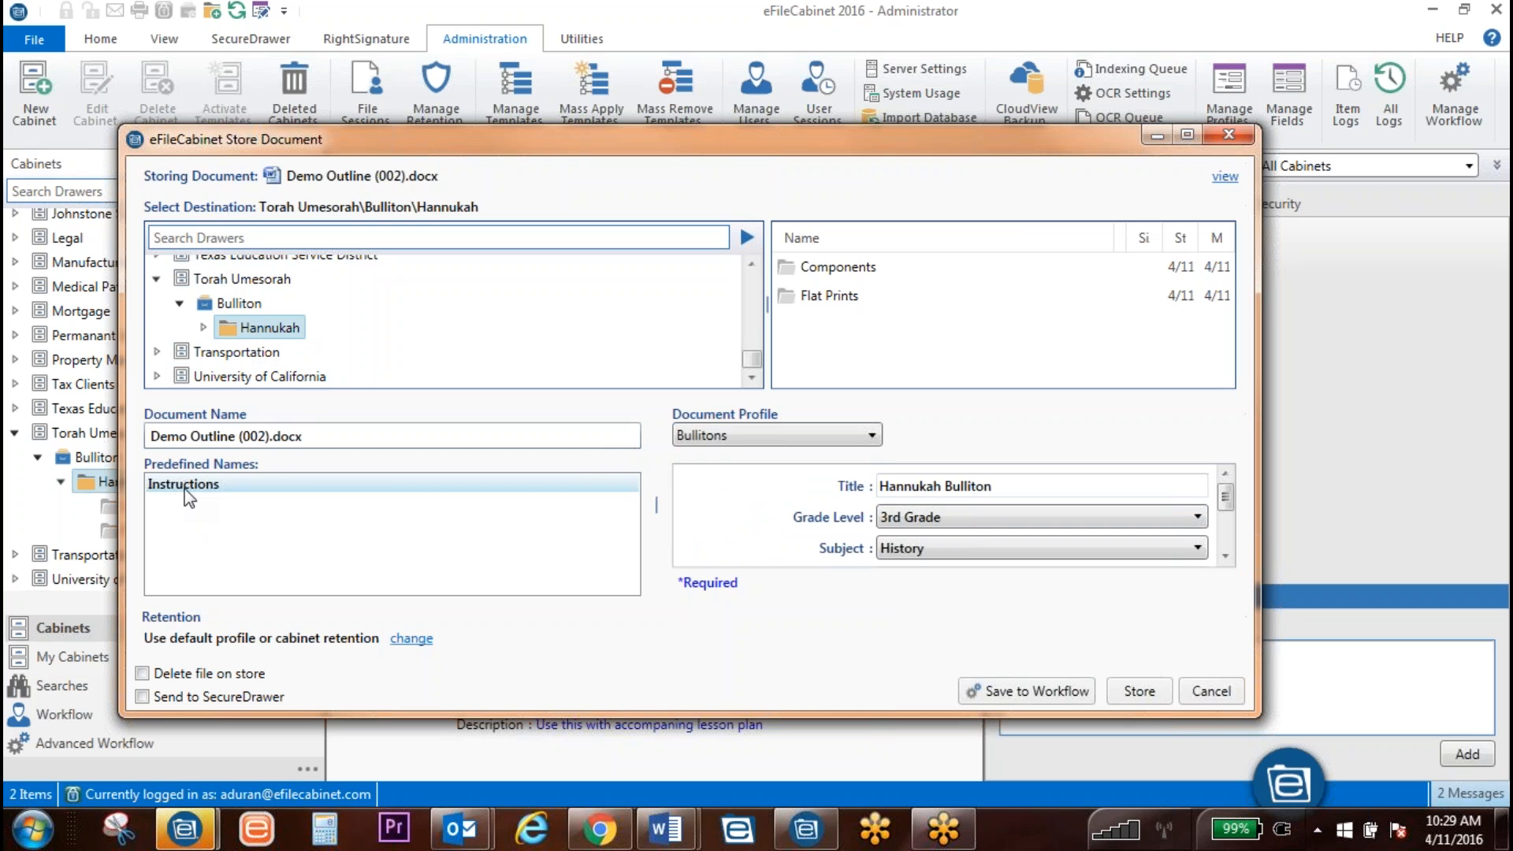
{"action": "left_click", "coordinate": [724, 438]}
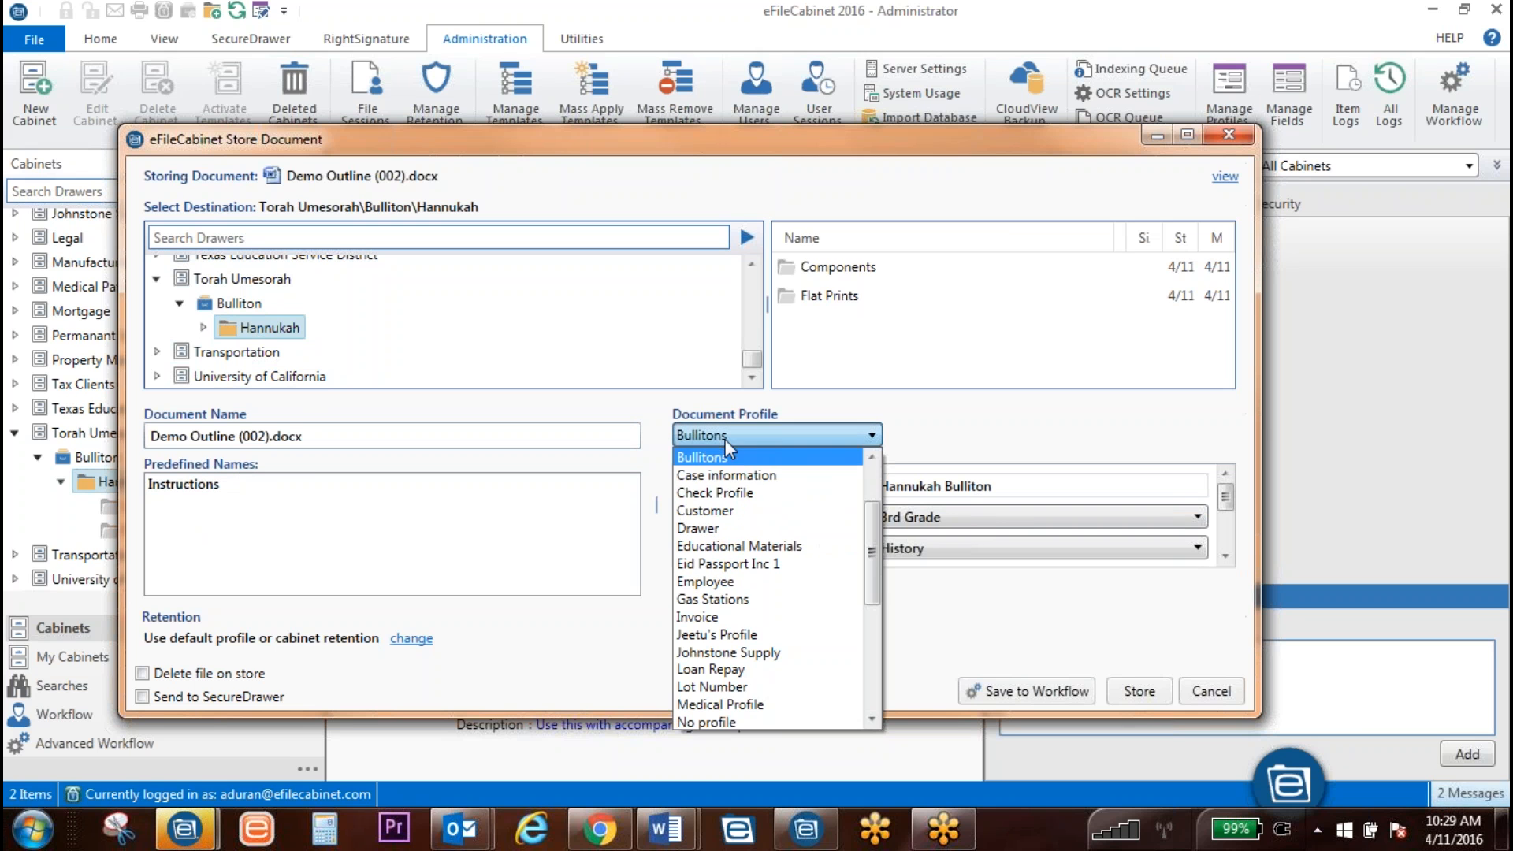
{"action": "left_click", "coordinate": [716, 527]}
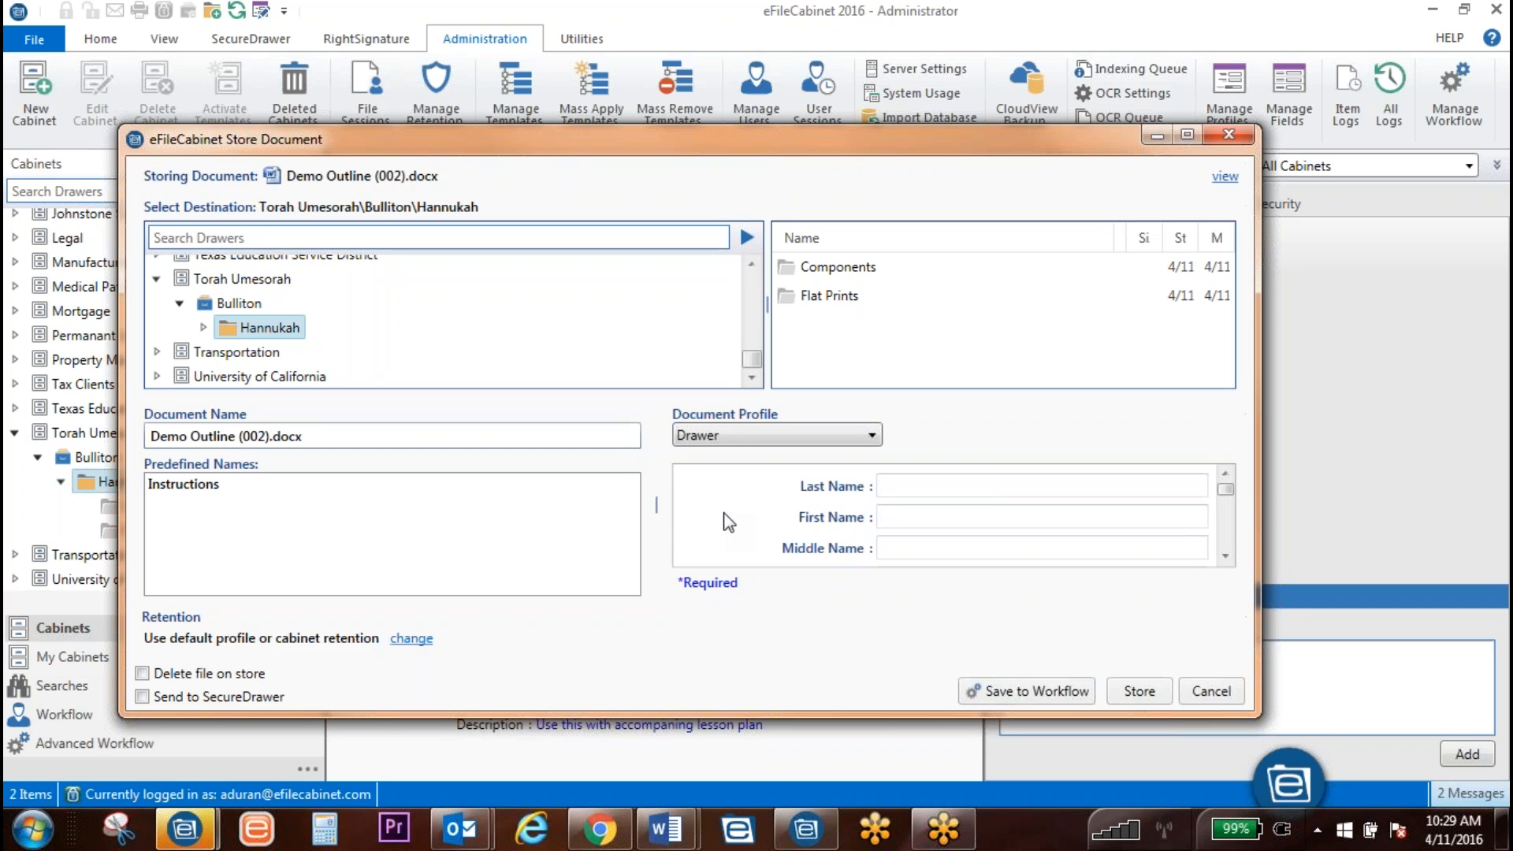
{"action": "left_click", "coordinate": [723, 438]}
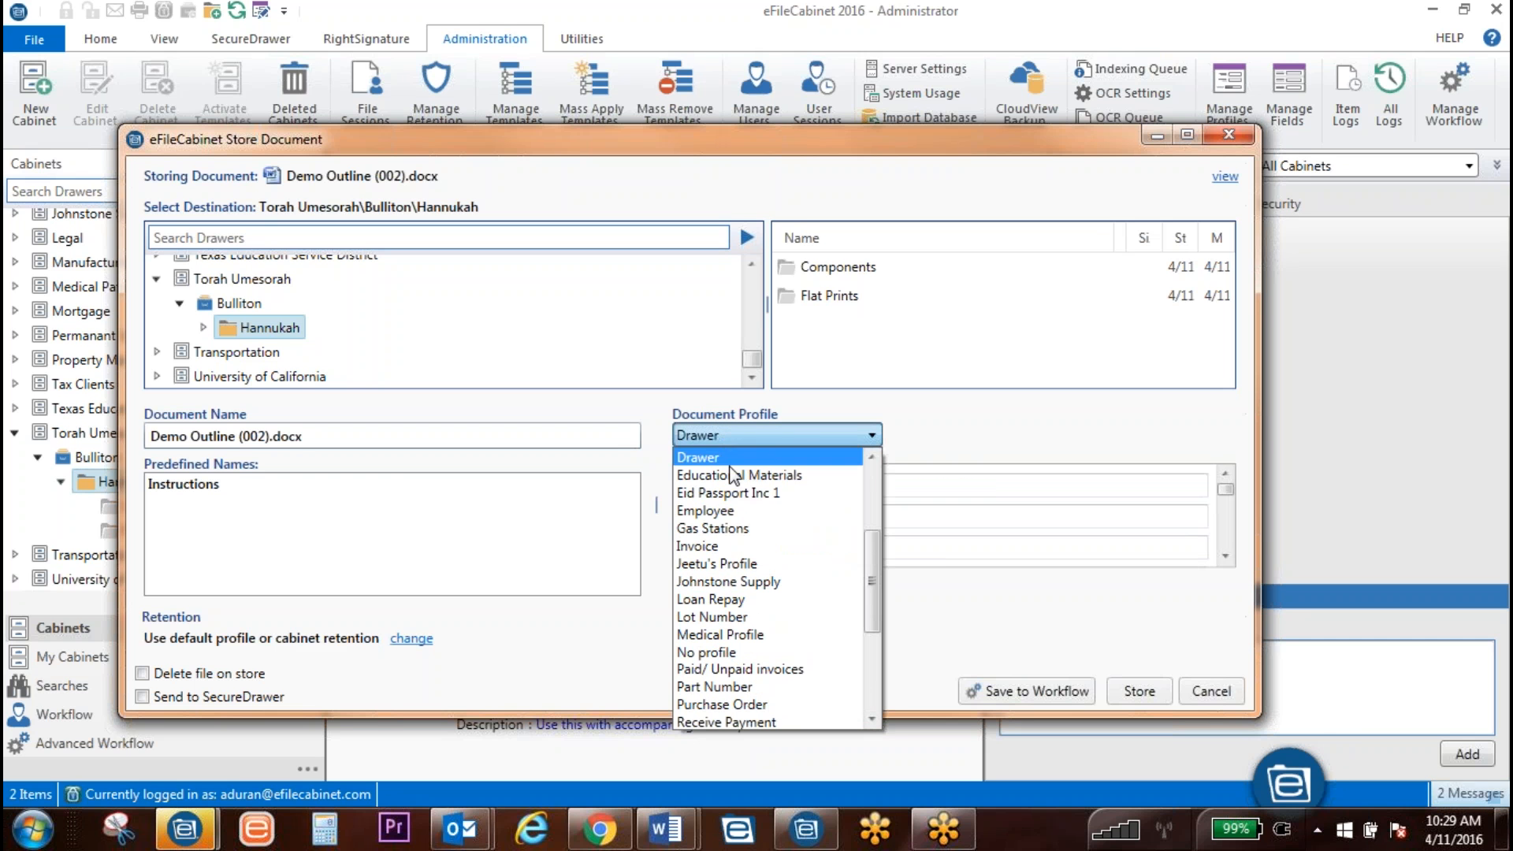
{"action": "left_click", "coordinate": [753, 651]}
{"action": "left_click", "coordinate": [195, 486]}
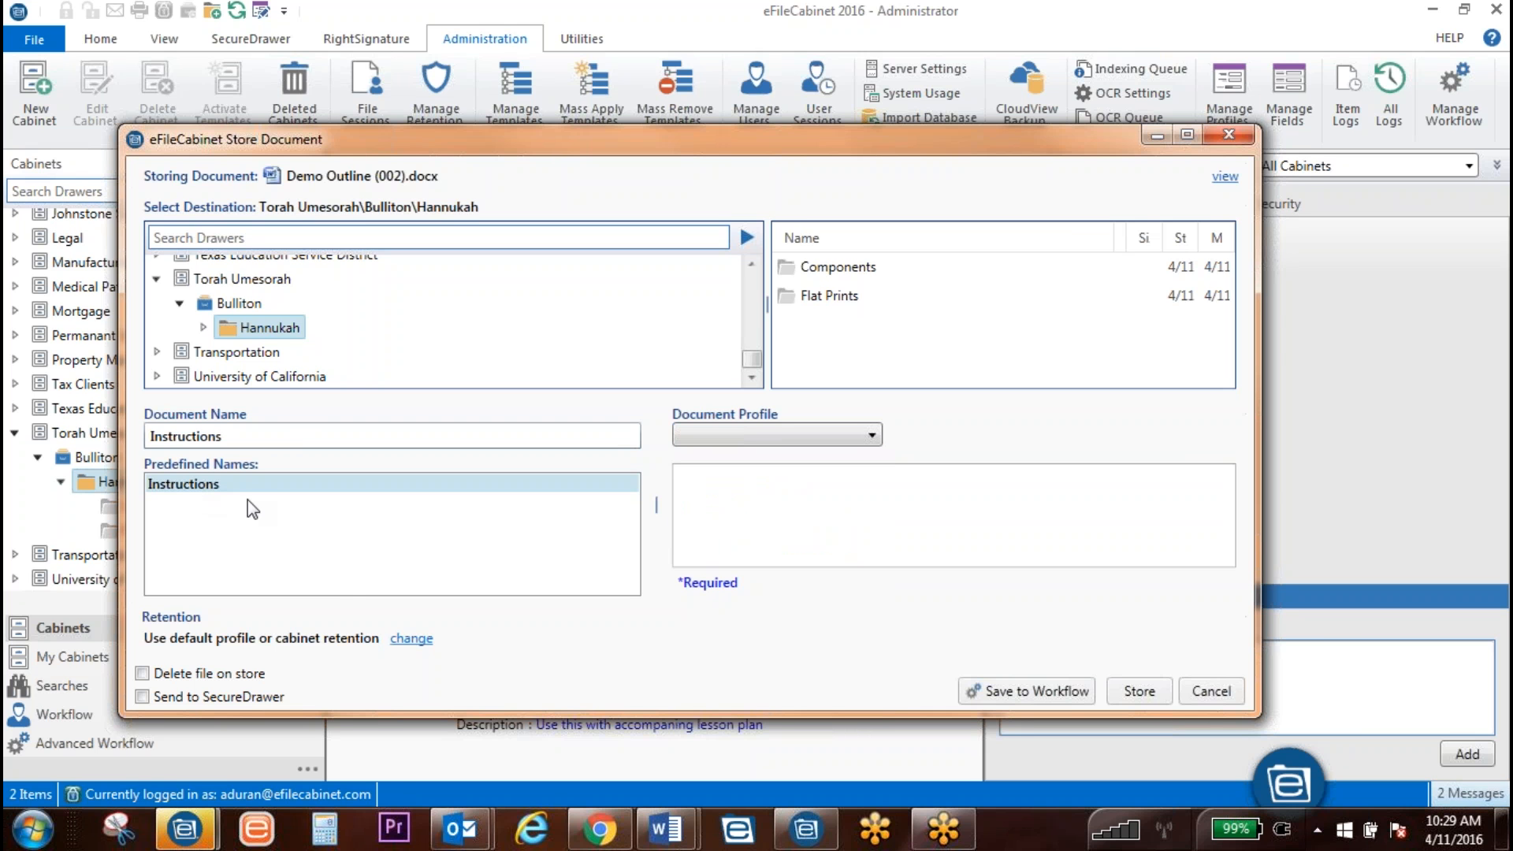
{"action": "left_click", "coordinate": [1145, 697]}
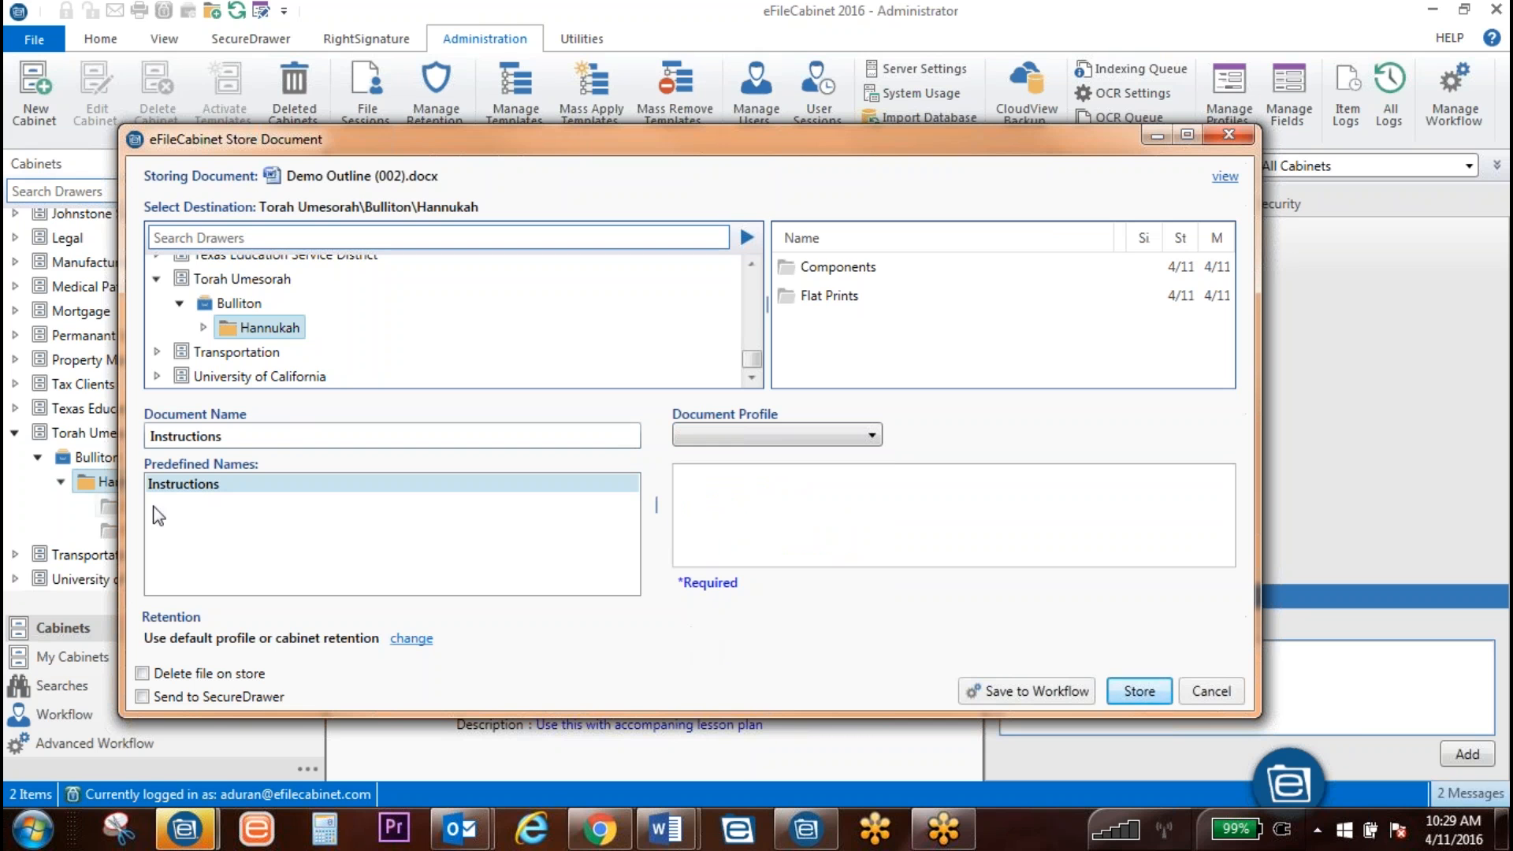
Step: Set Hannukah as the destination, reset the profile to No profile, and store the document
{"action": "left_click", "coordinate": [203, 328]}
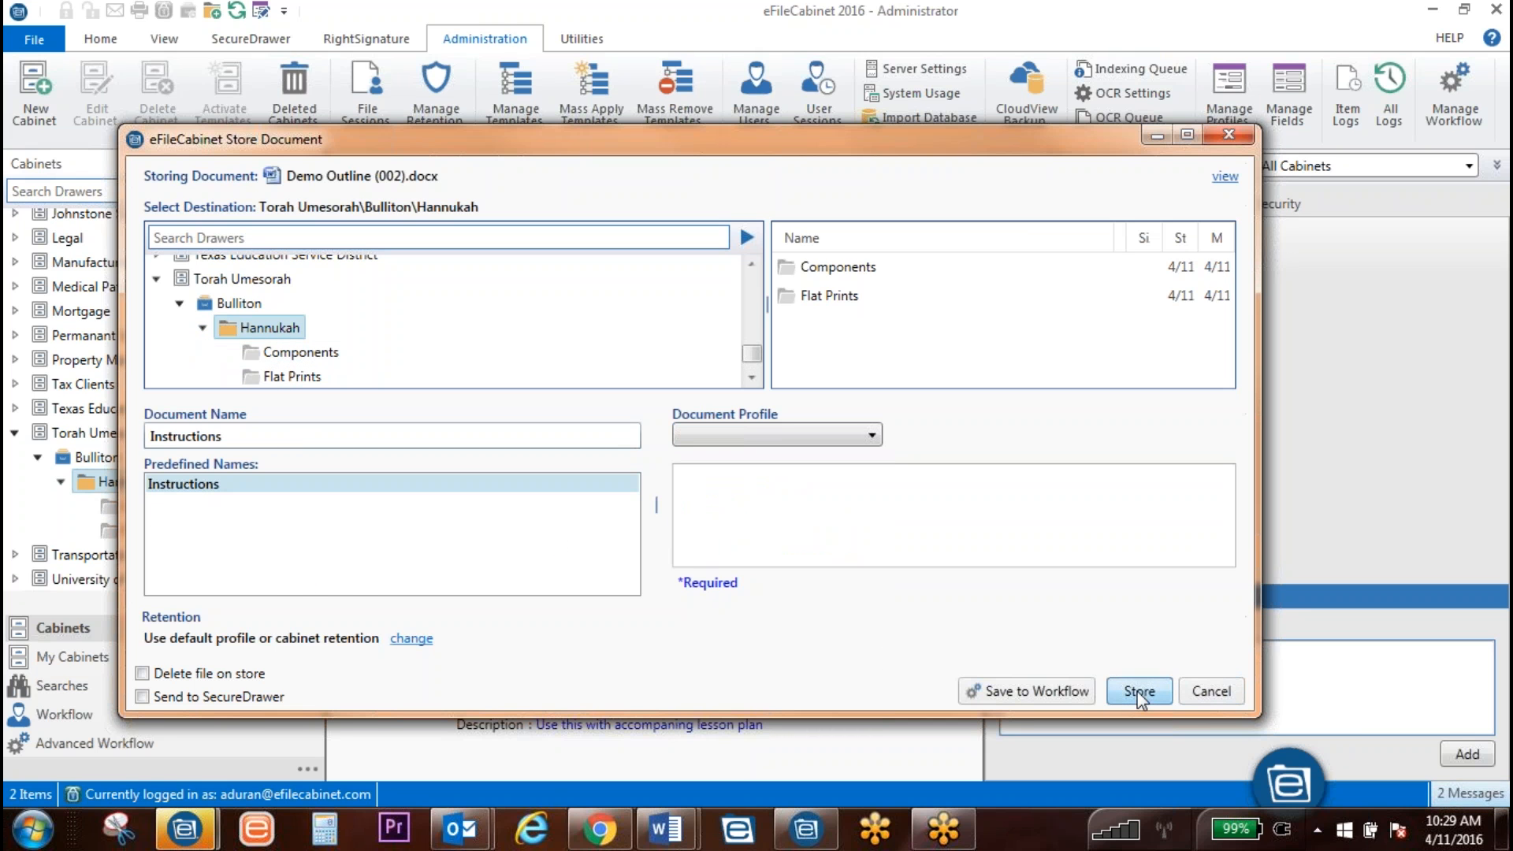
{"action": "left_click", "coordinate": [295, 354]}
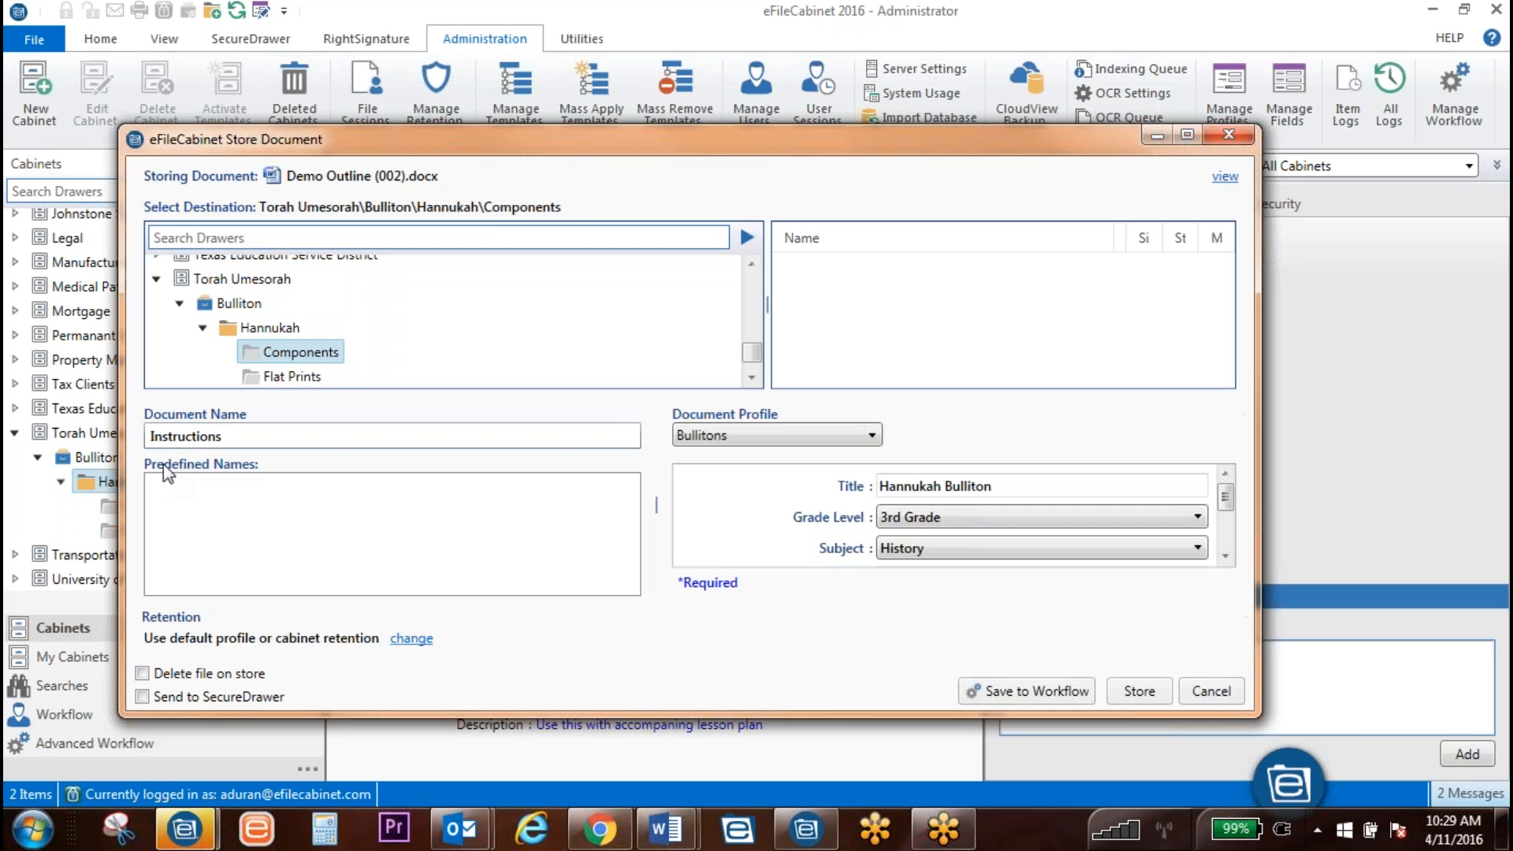
{"action": "left_click", "coordinate": [291, 377]}
{"action": "left_click", "coordinate": [287, 351]}
{"action": "left_click", "coordinate": [282, 379]}
{"action": "left_click", "coordinate": [265, 327]}
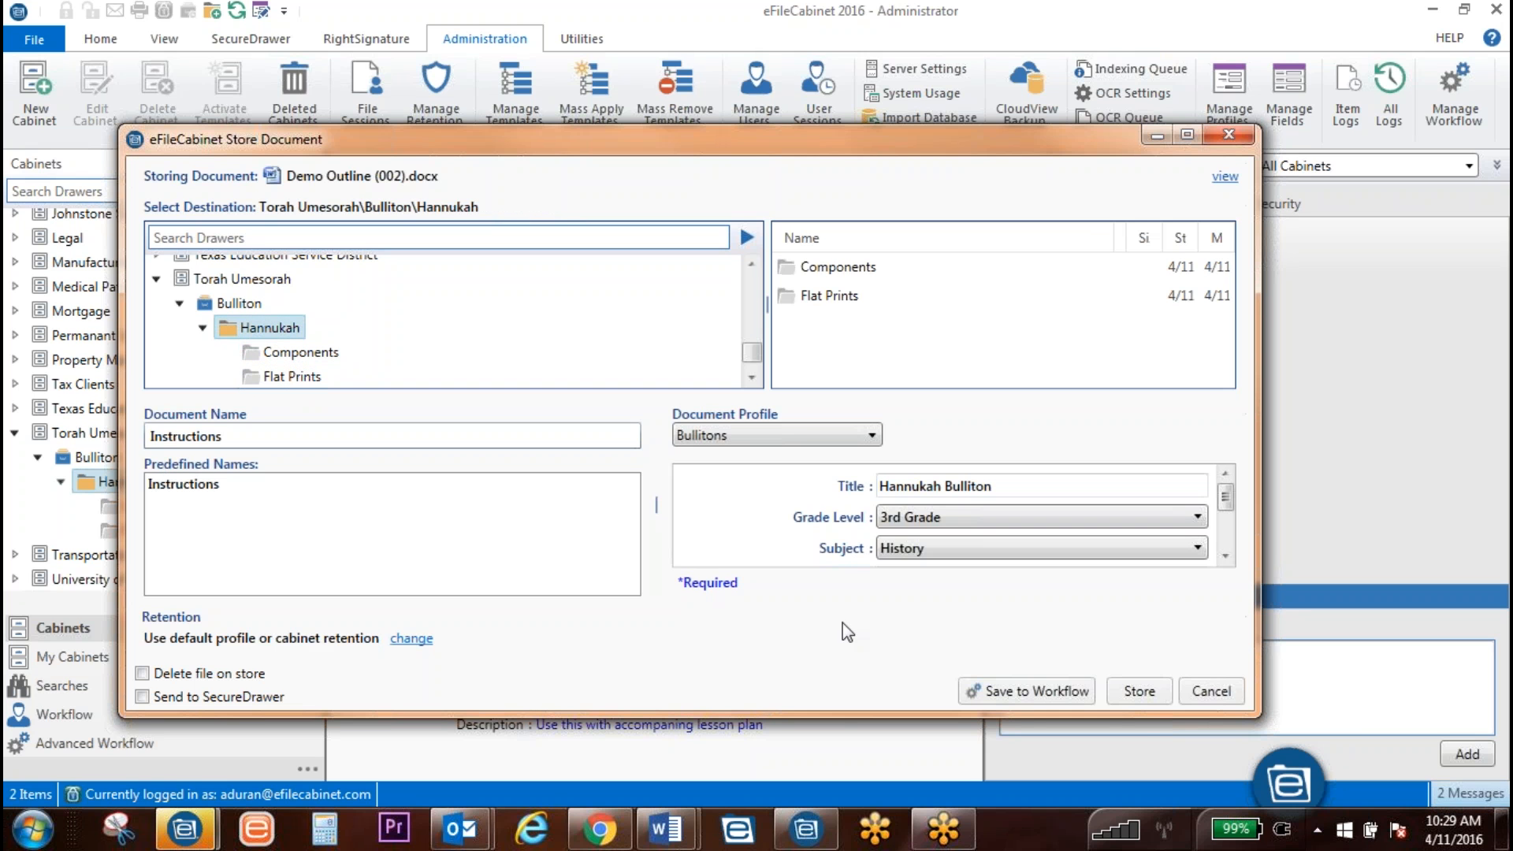
{"action": "left_click", "coordinate": [807, 438]}
{"action": "scroll", "coordinate": [755, 627], "scroll_direction": "down", "scroll_amount": 1}
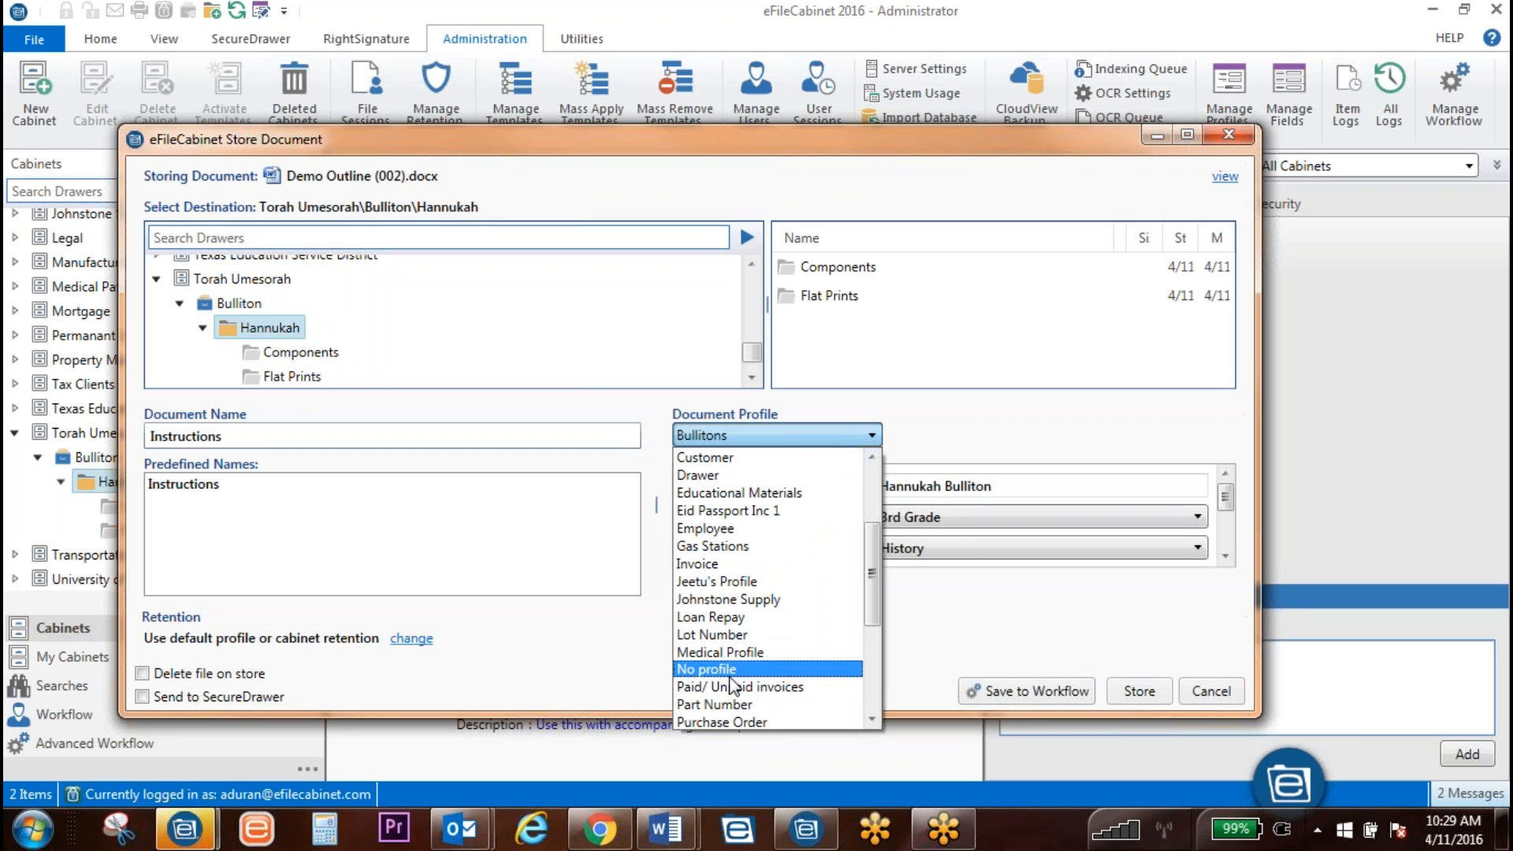
{"action": "left_click", "coordinate": [772, 670]}
{"action": "left_click", "coordinate": [1142, 696]}
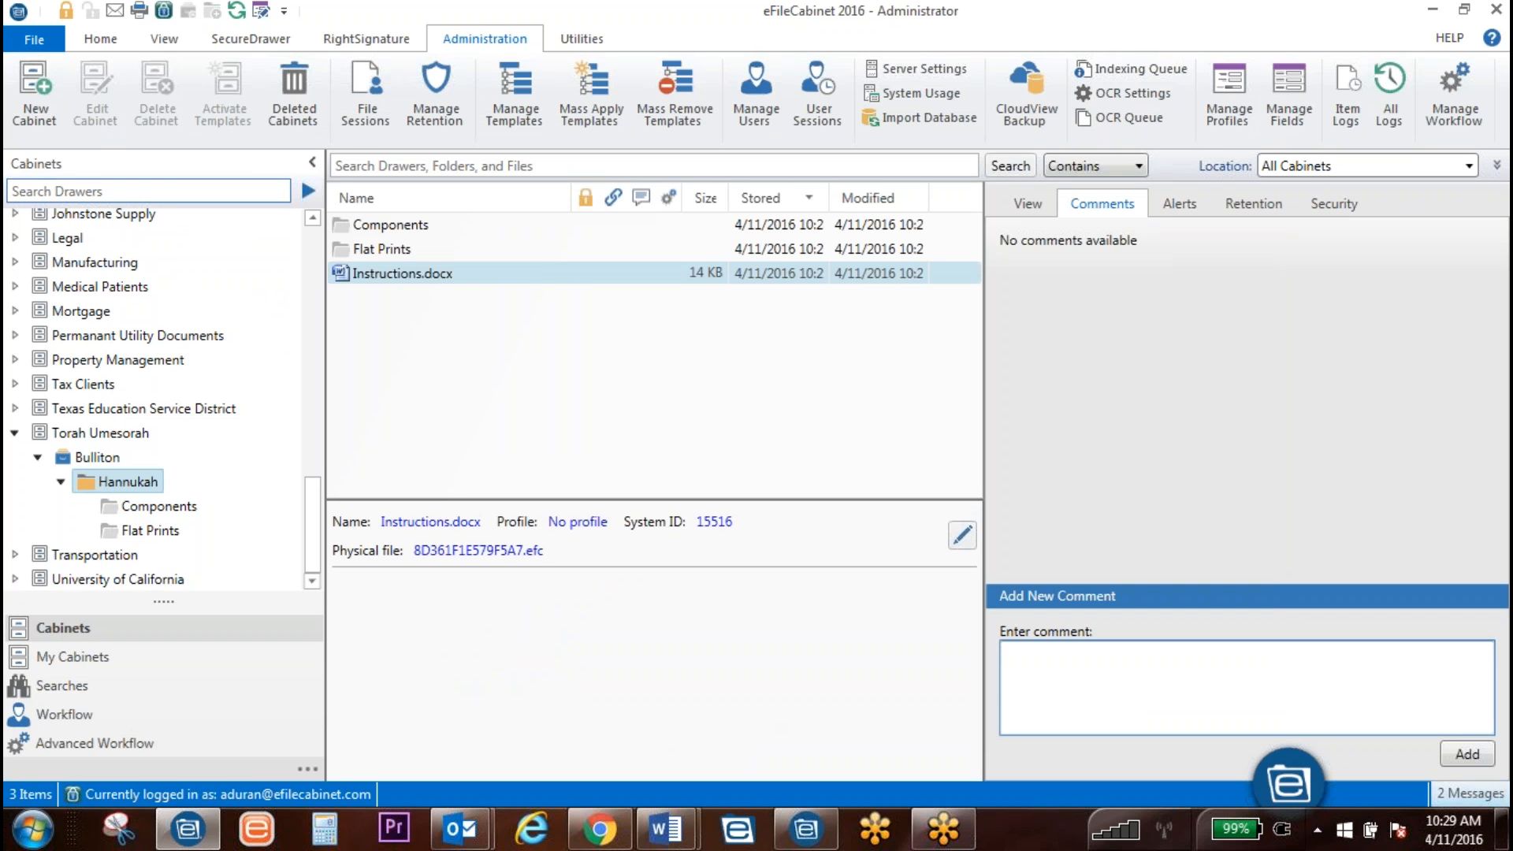
Step: Browse Components, Flat Prints and Hannukah contents, then open the search Location dropdown
{"action": "left_click", "coordinate": [162, 508]}
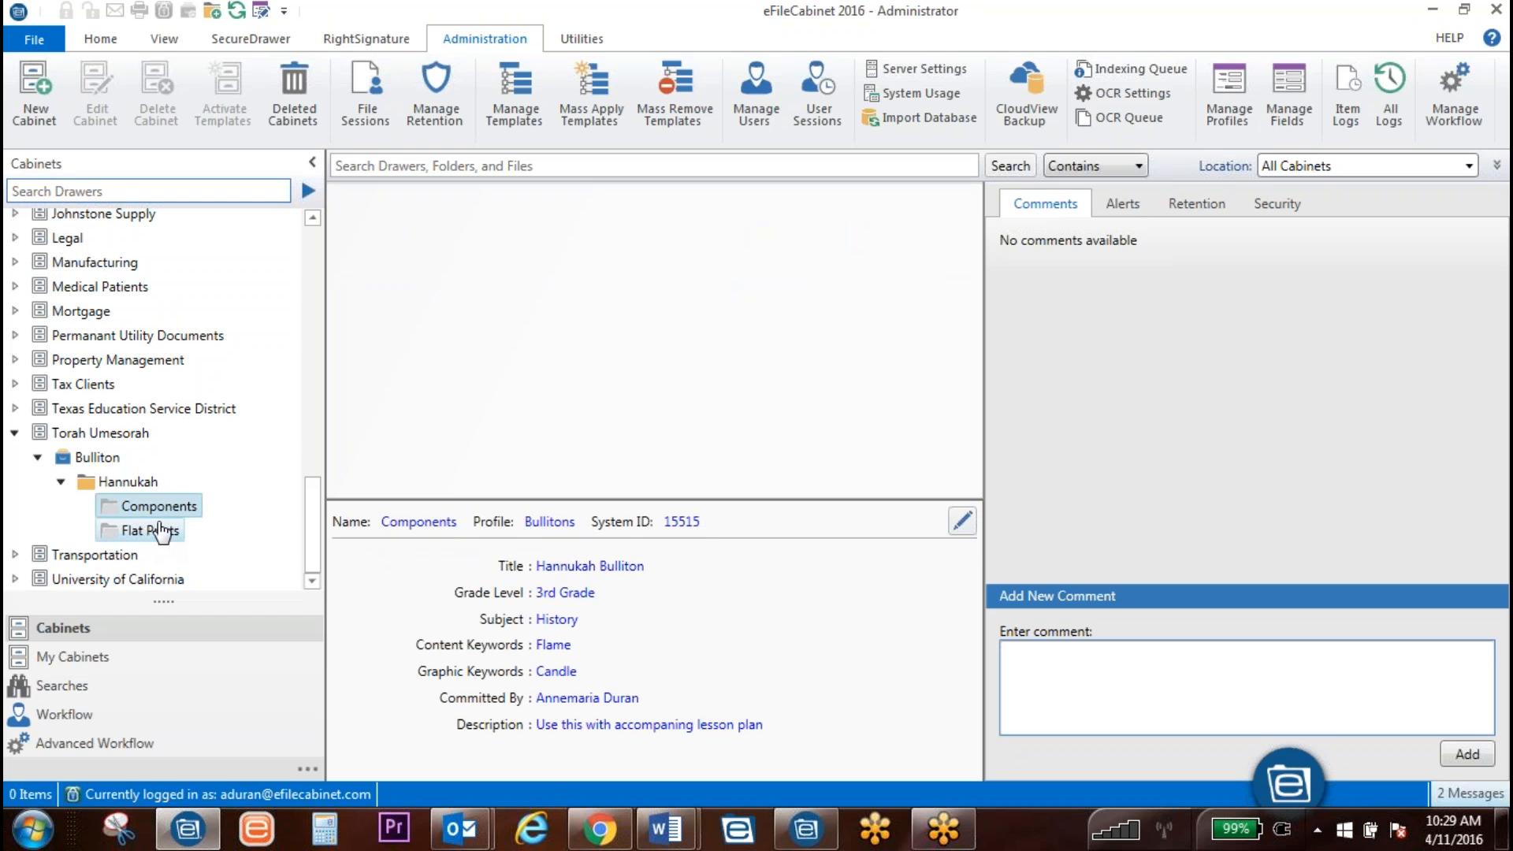
{"action": "left_click", "coordinate": [154, 529]}
{"action": "right_click", "coordinate": [160, 510]}
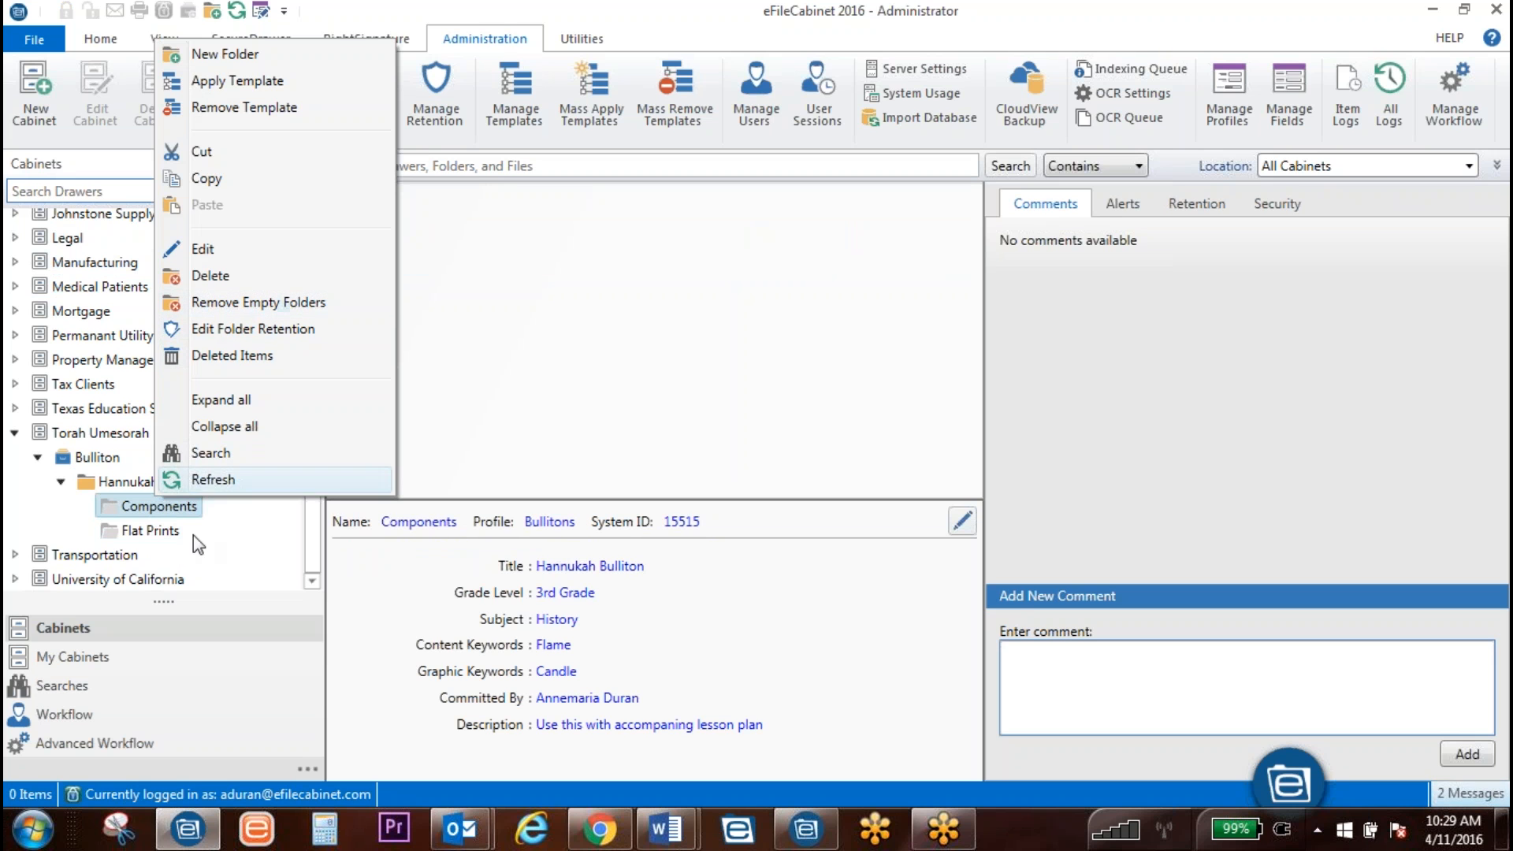
{"action": "left_click", "coordinate": [231, 556]}
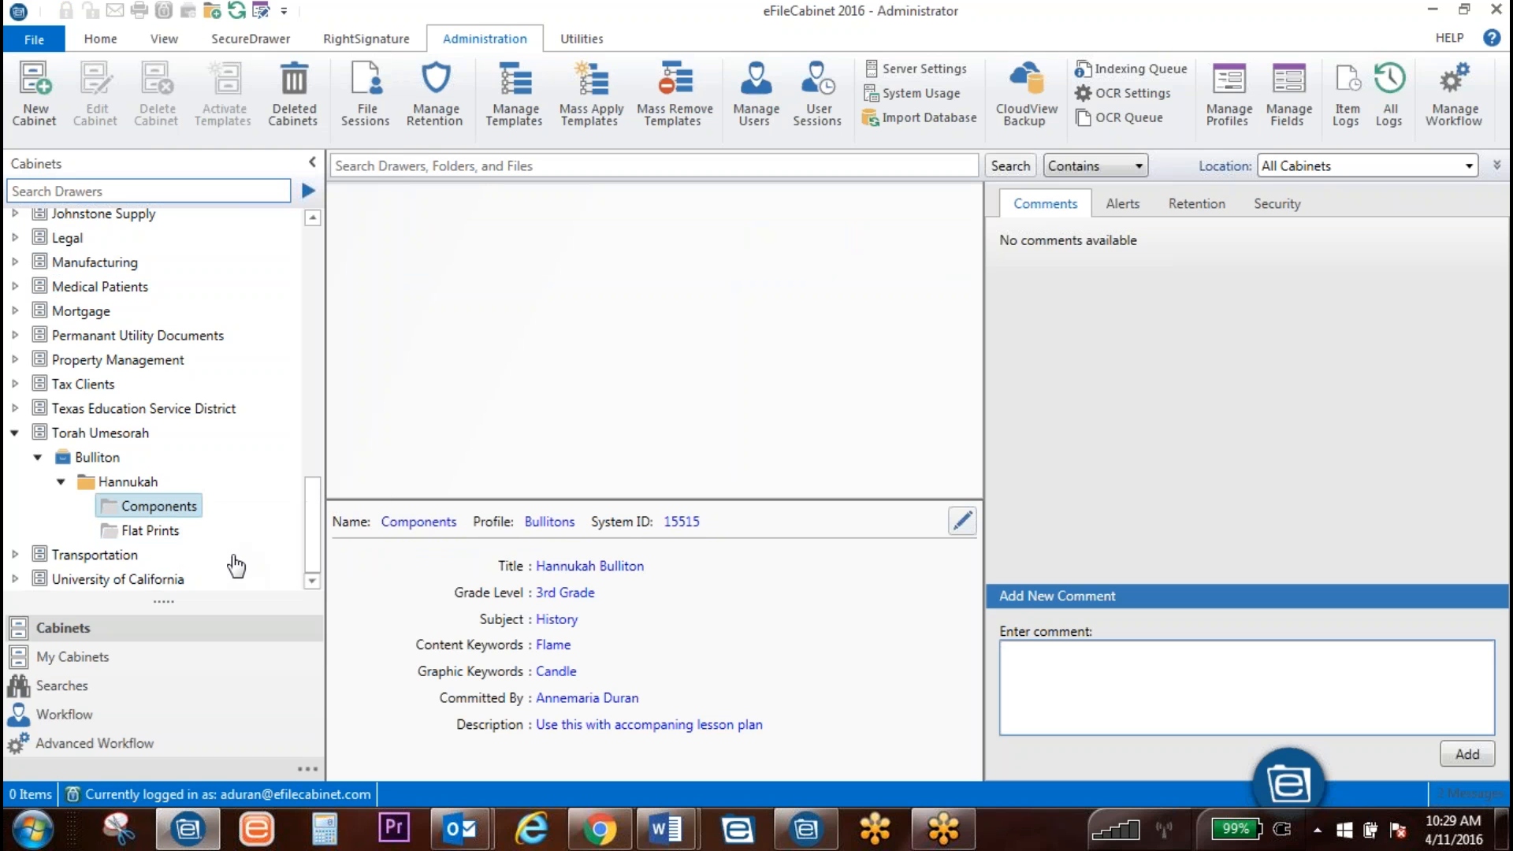
{"action": "left_click", "coordinate": [126, 481]}
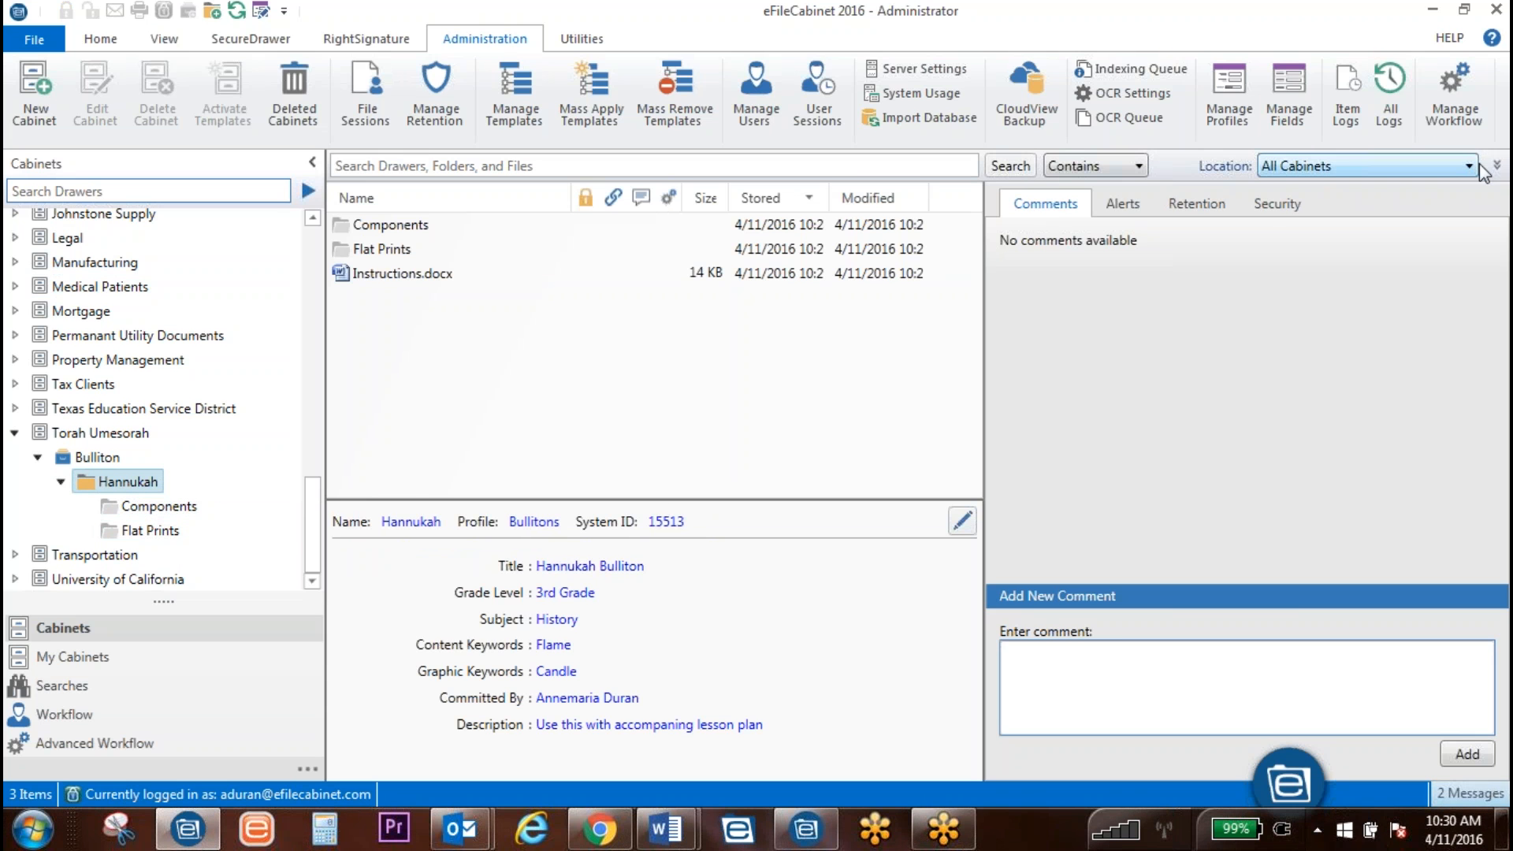
{"action": "left_click", "coordinate": [1471, 167]}
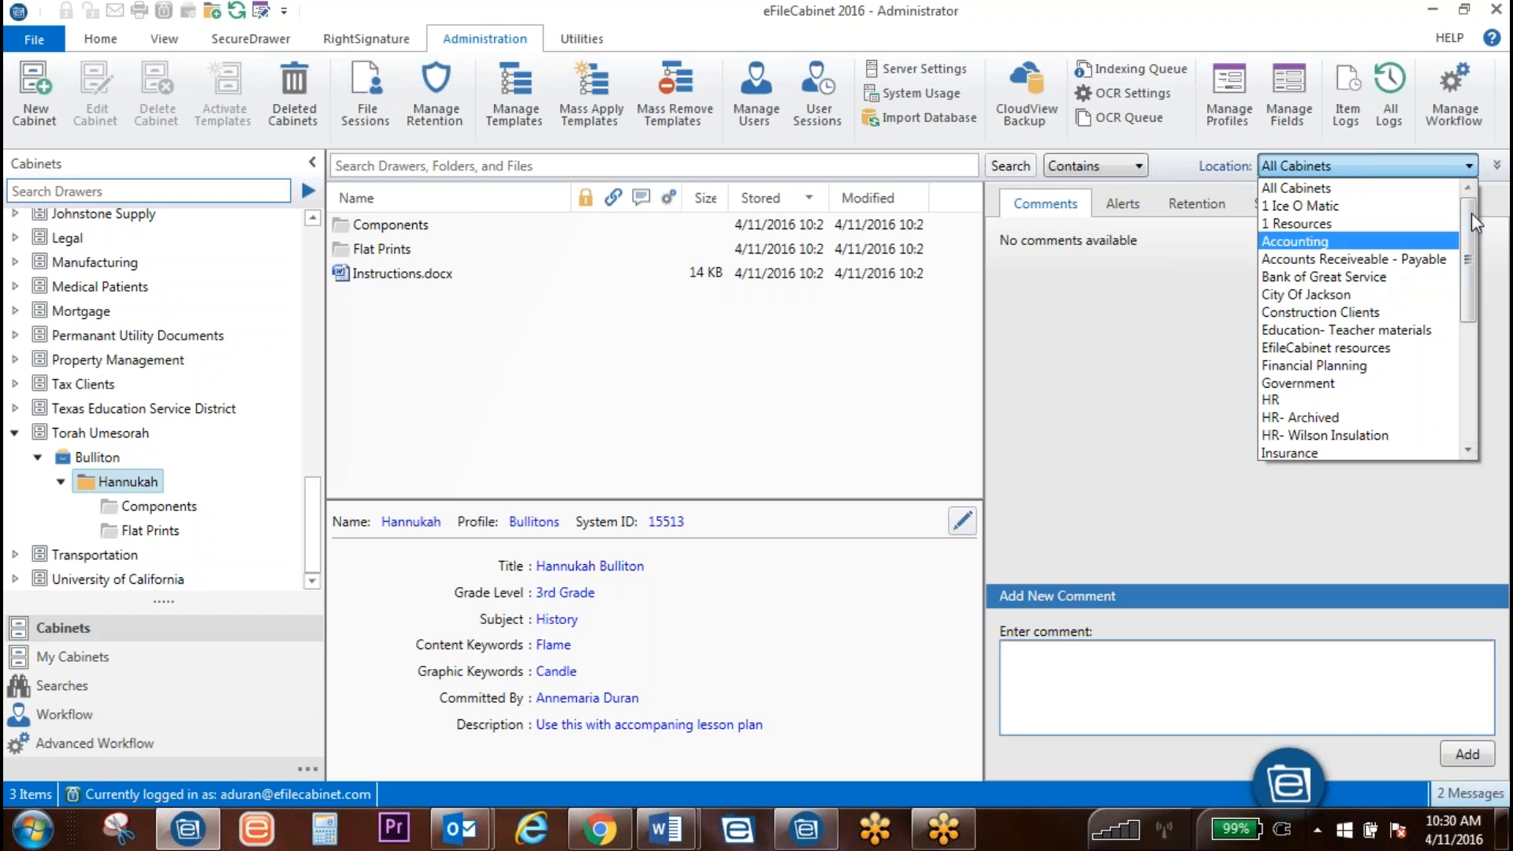
Step: Search Torah Umesorah by the Bullitons profile with Grade Level set to 3rd Grade
{"action": "left_click", "coordinate": [1497, 167]}
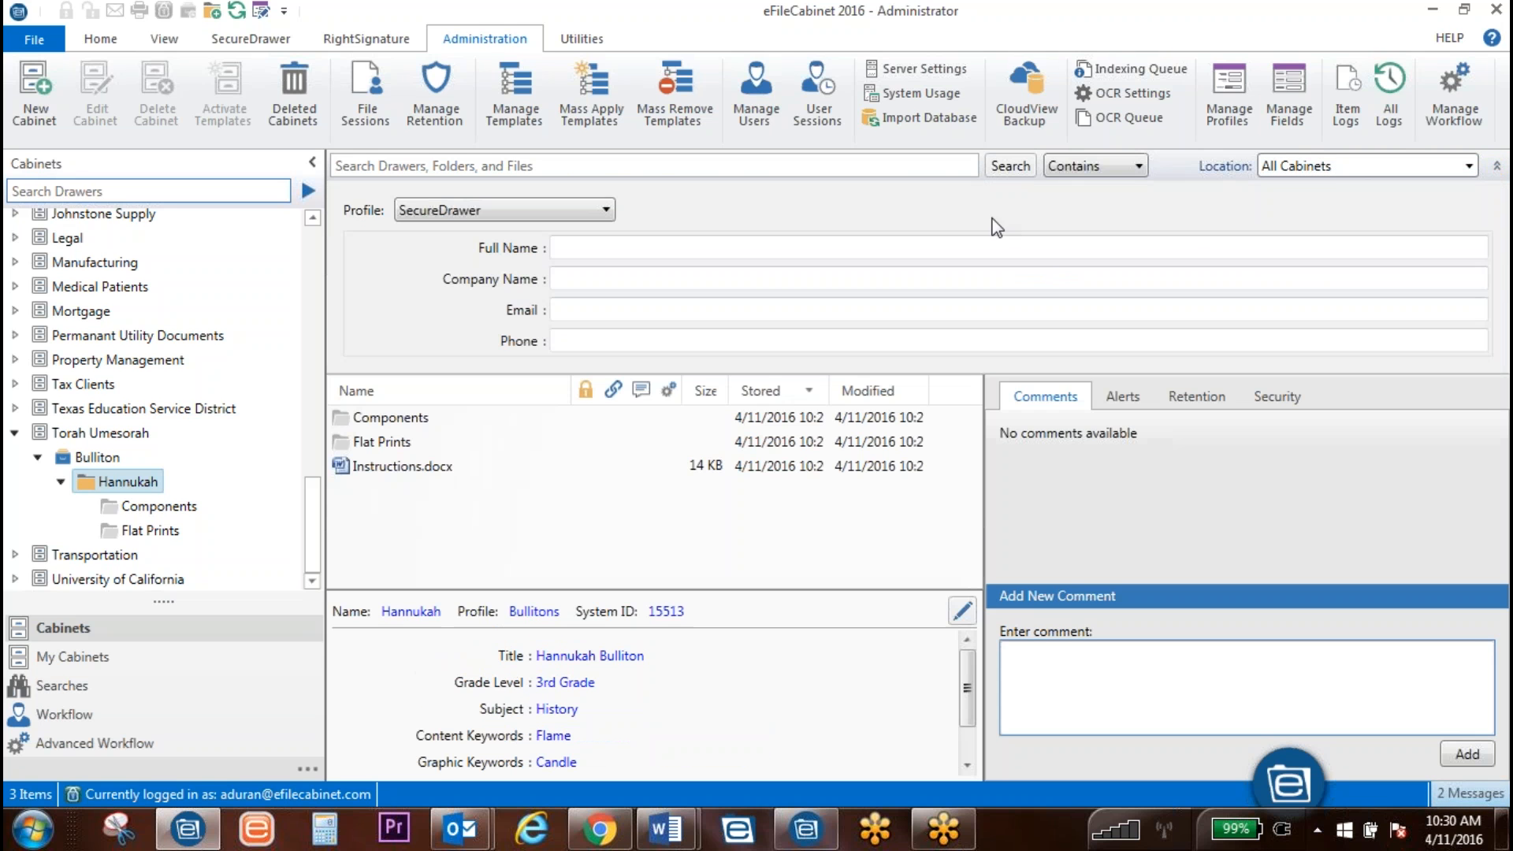
{"action": "left_click", "coordinate": [1340, 167]}
{"action": "scroll", "coordinate": [1344, 355], "scroll_direction": "down", "scroll_amount": 3}
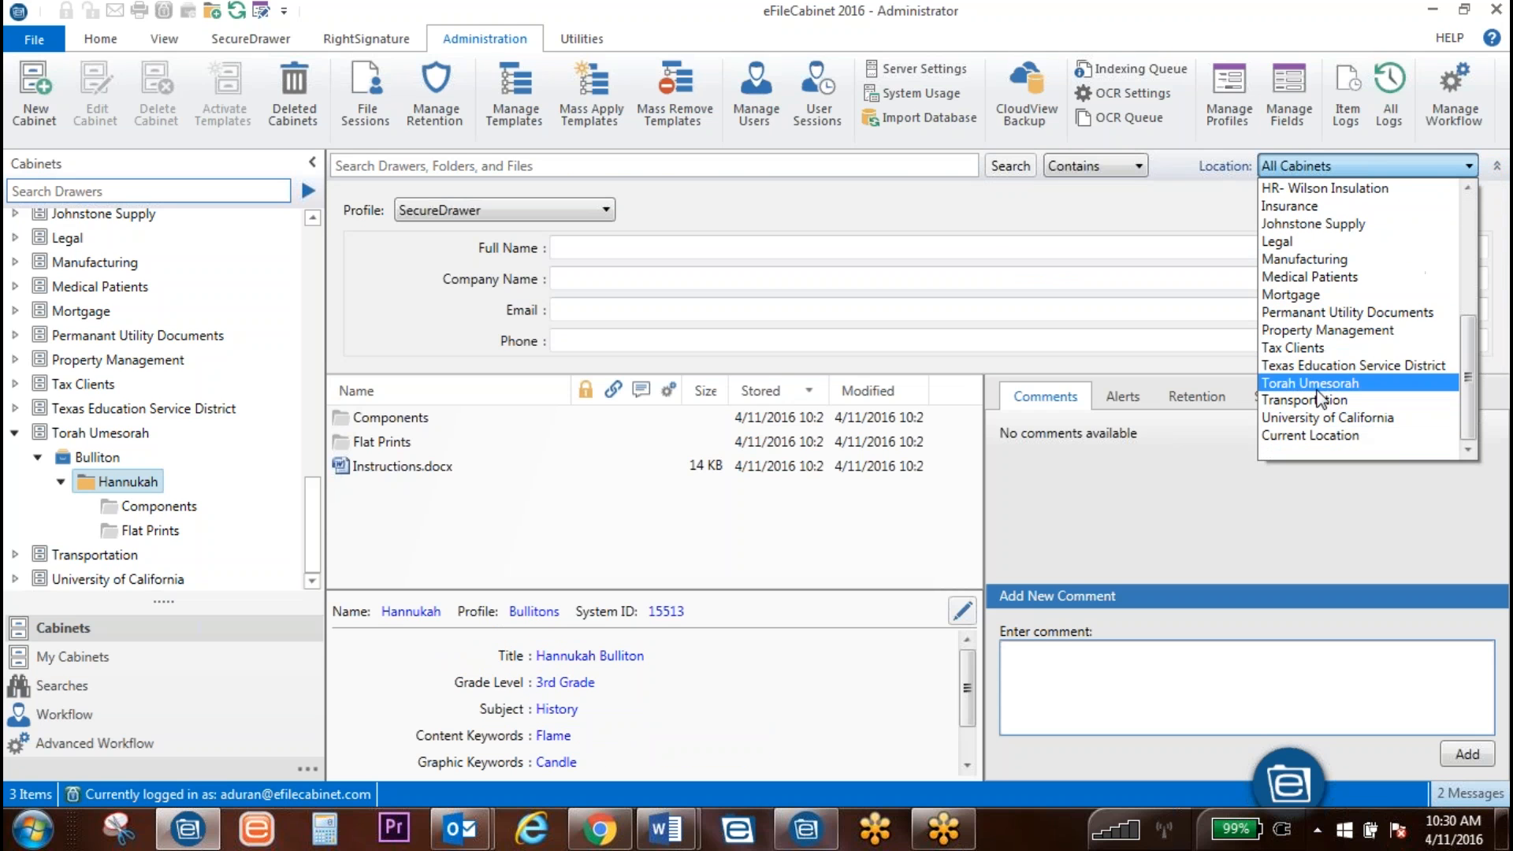
{"action": "left_click", "coordinate": [1342, 383]}
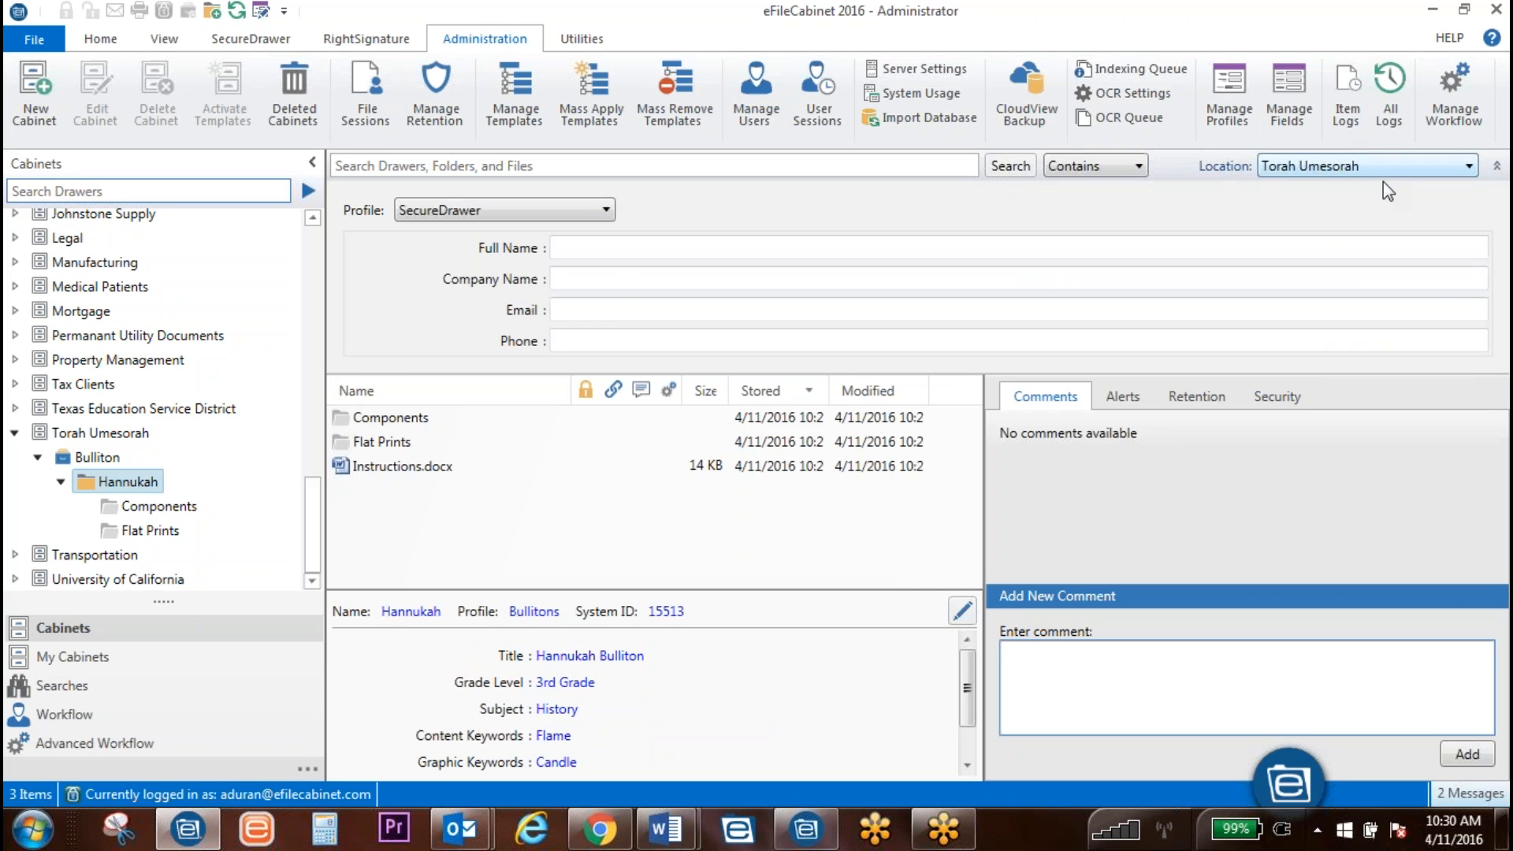
{"action": "left_click", "coordinate": [560, 213]}
{"action": "scroll", "coordinate": [532, 307], "scroll_direction": "up", "scroll_amount": 10}
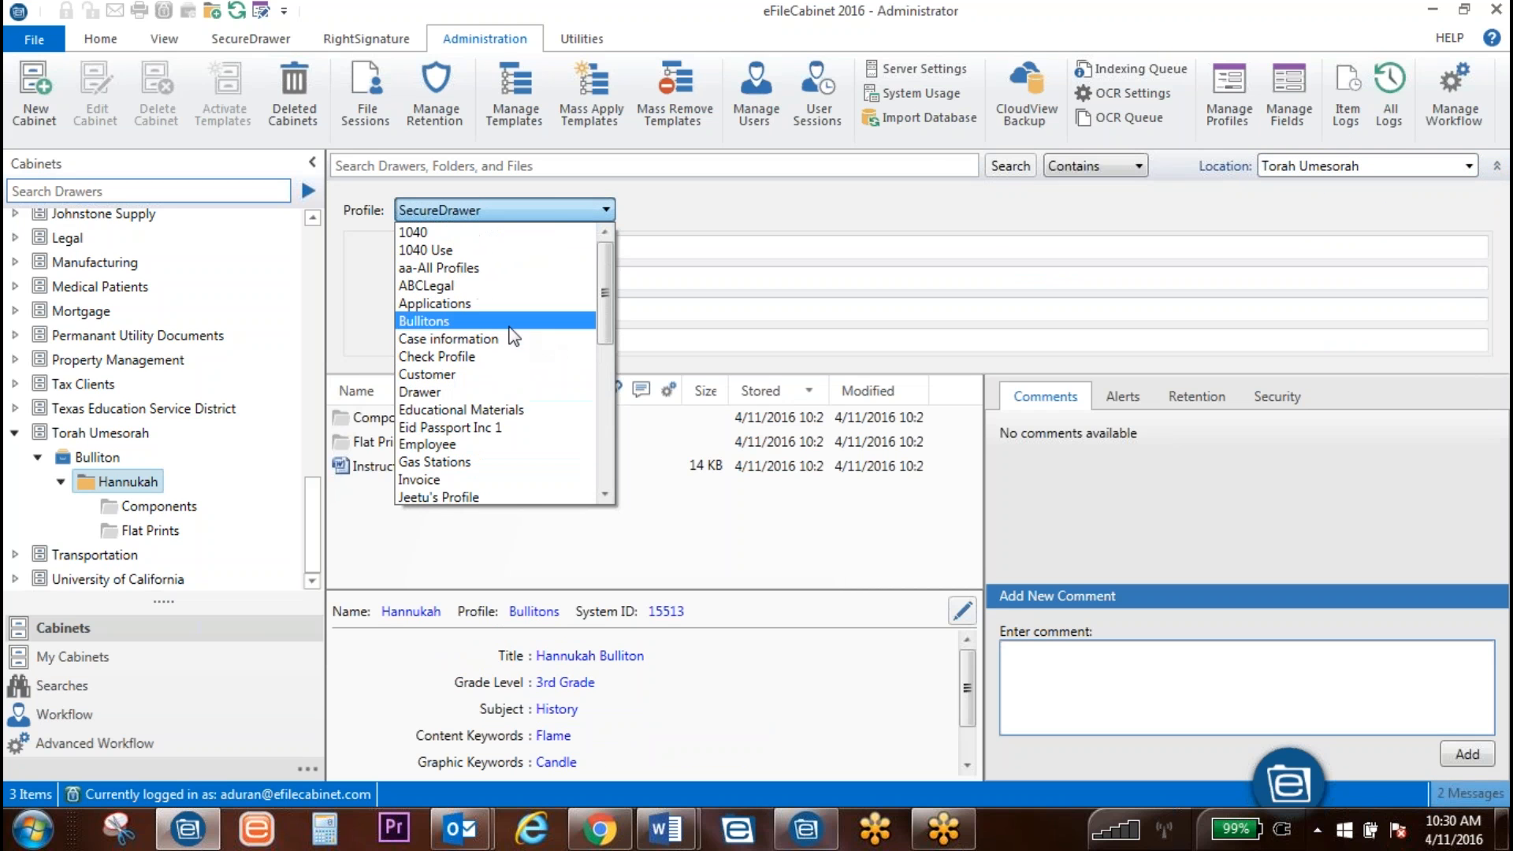
{"action": "left_click", "coordinate": [469, 321]}
{"action": "left_click", "coordinate": [713, 282]}
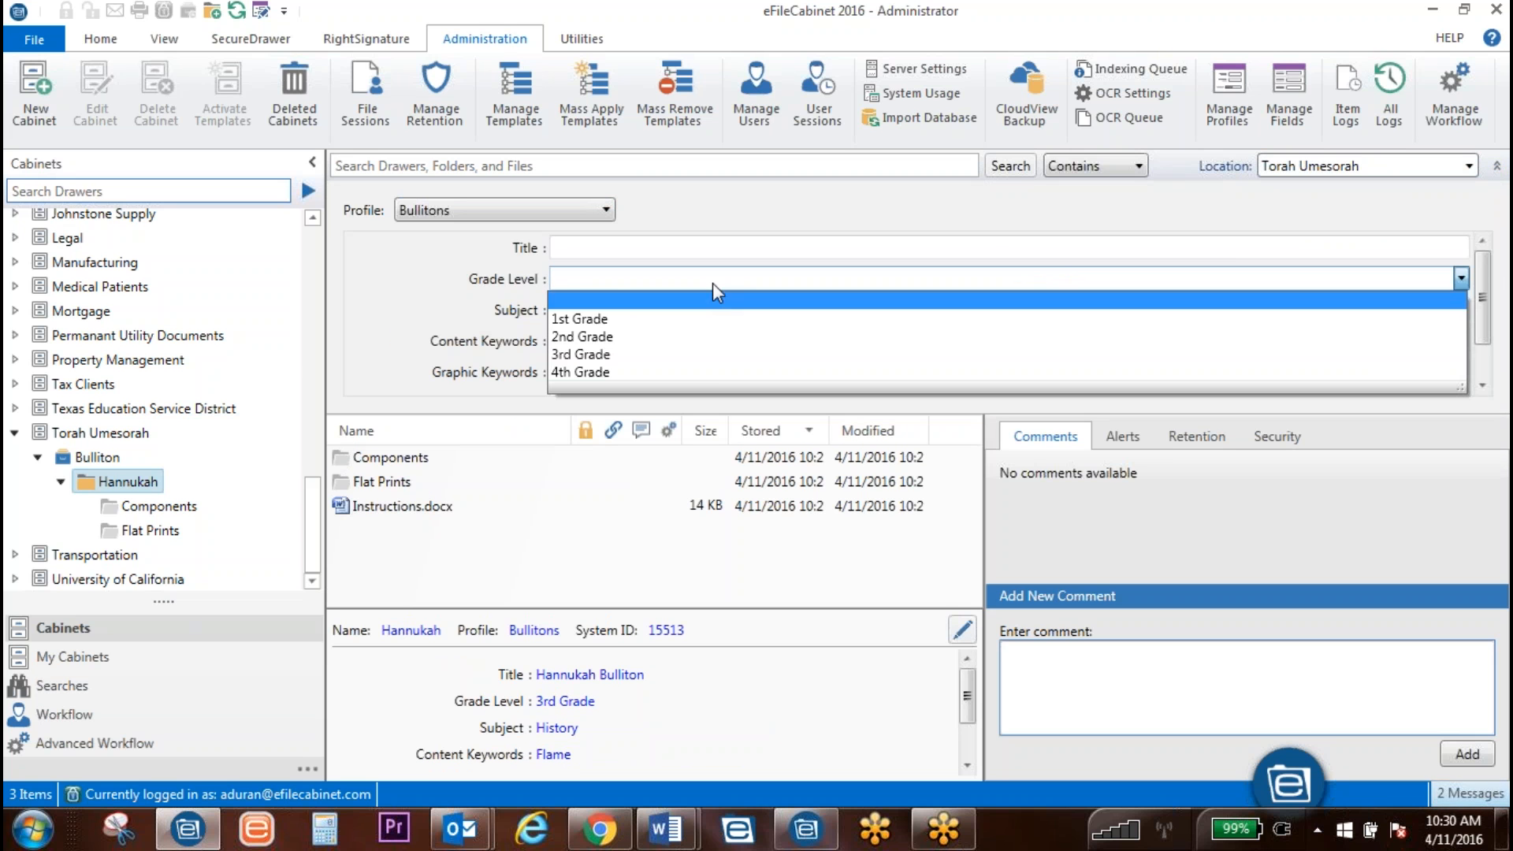
{"action": "left_click", "coordinate": [688, 356]}
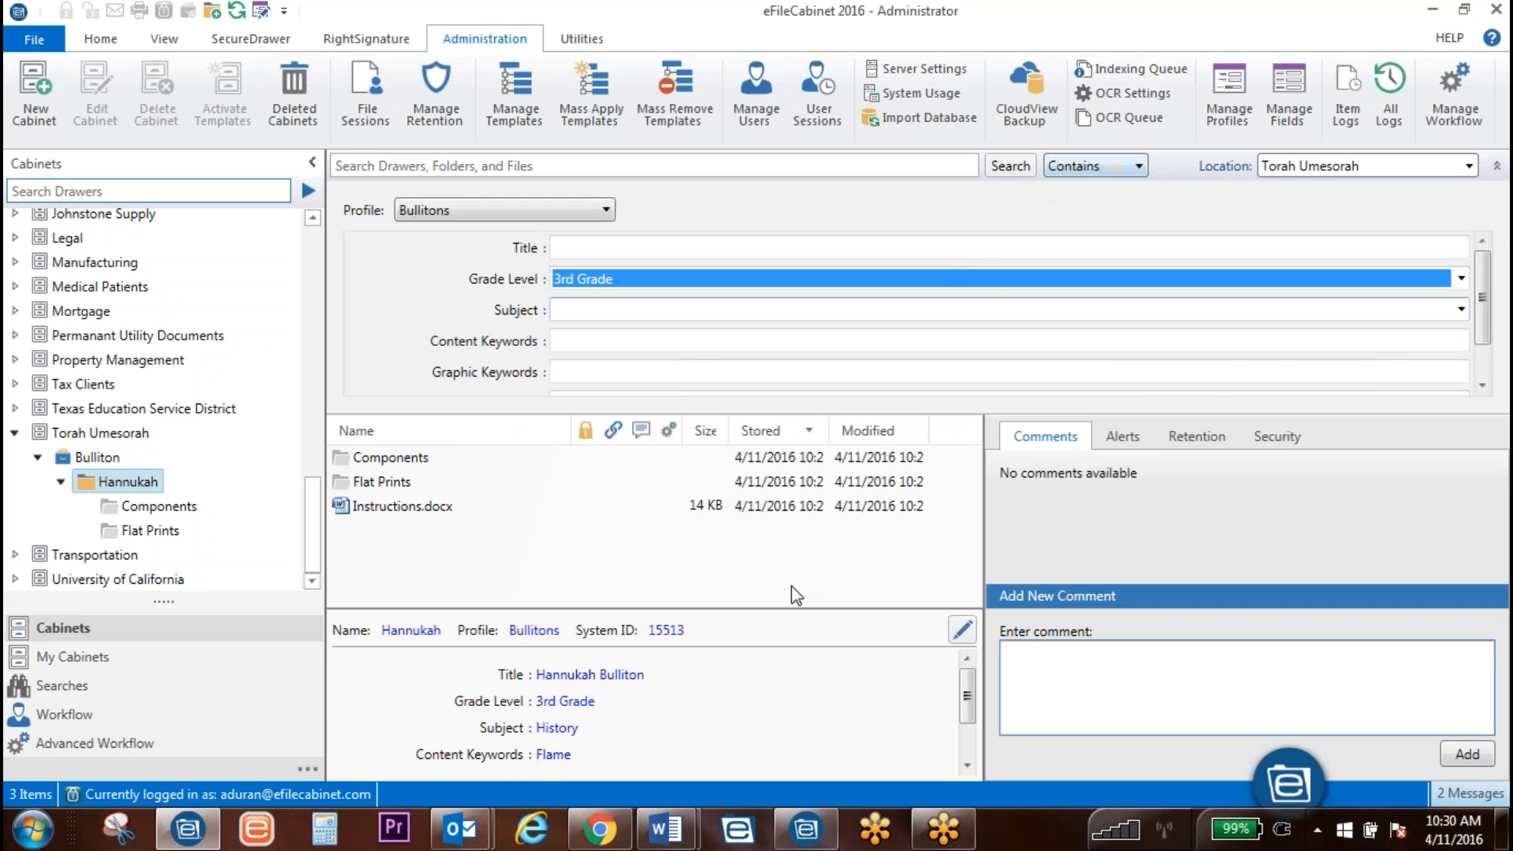
{"action": "left_click", "coordinate": [1017, 167]}
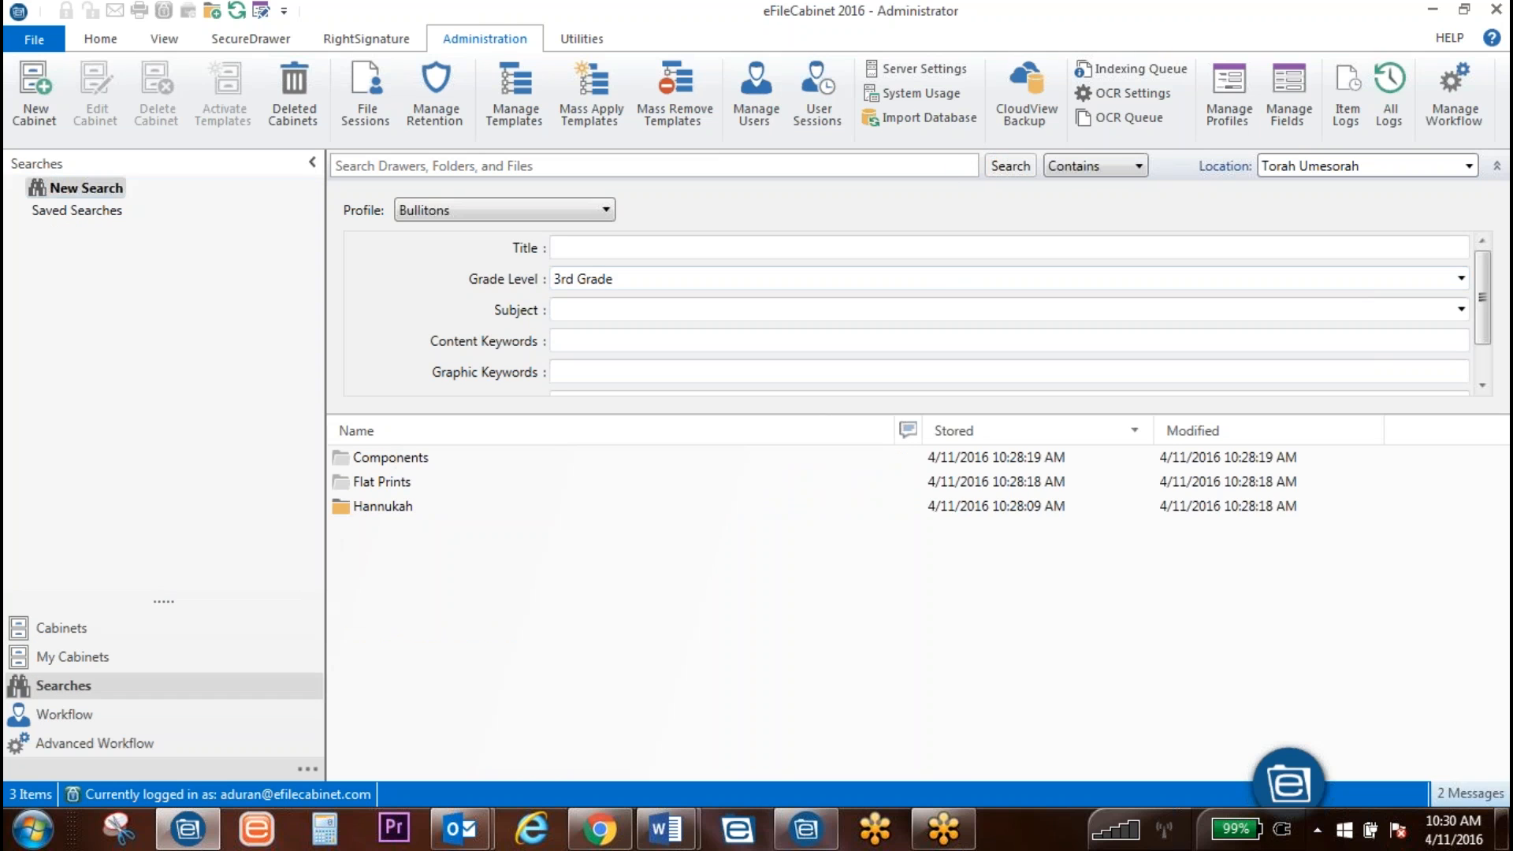
Step: Review the Hannukah, Flat Prints and Components results, then open the Hannukah folder
{"action": "left_click", "coordinate": [385, 509]}
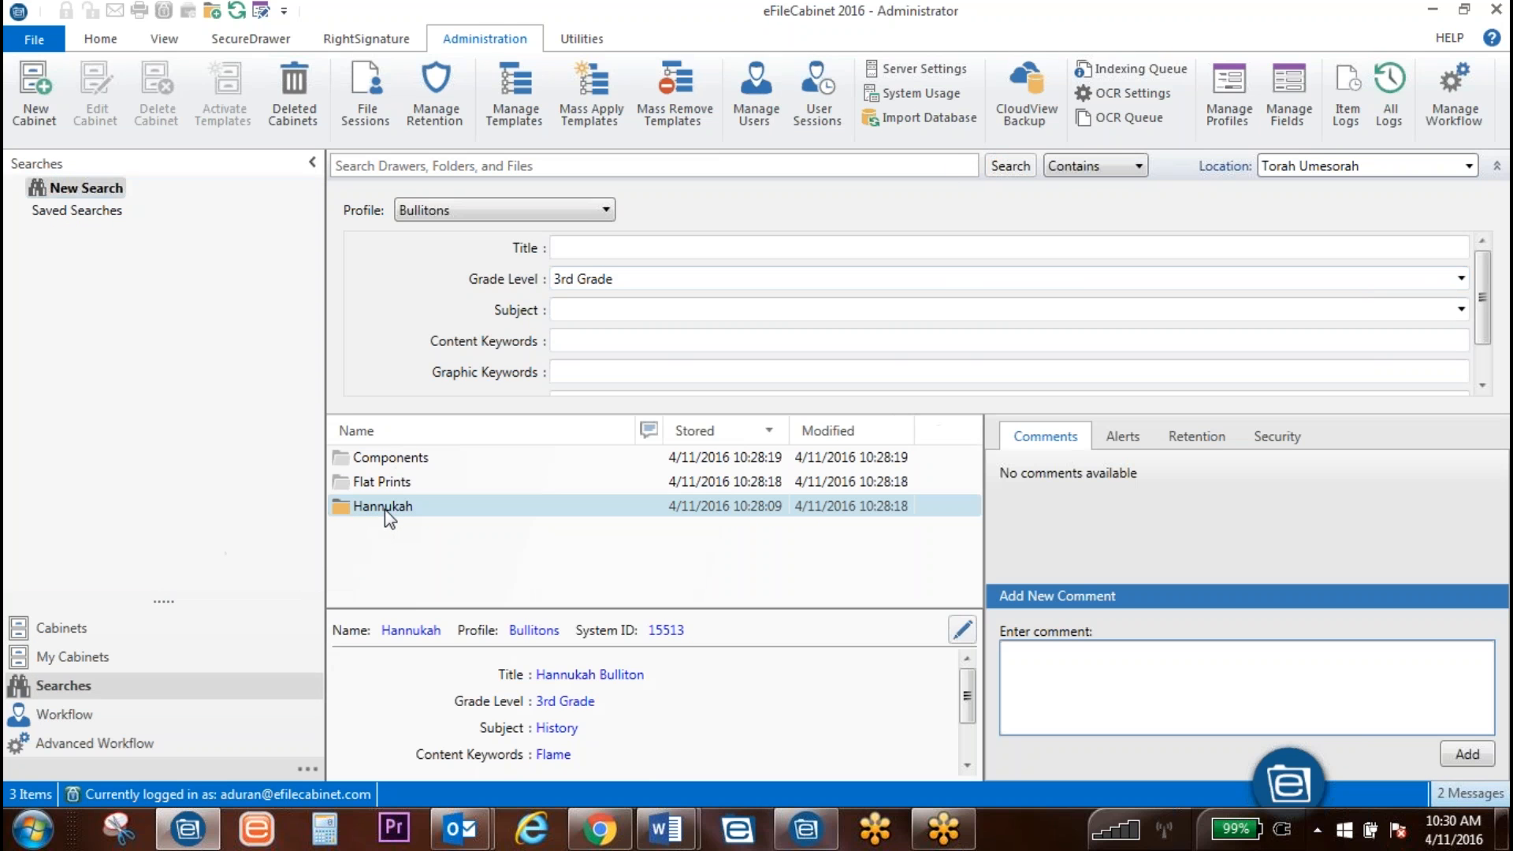
{"action": "left_click", "coordinate": [382, 483]}
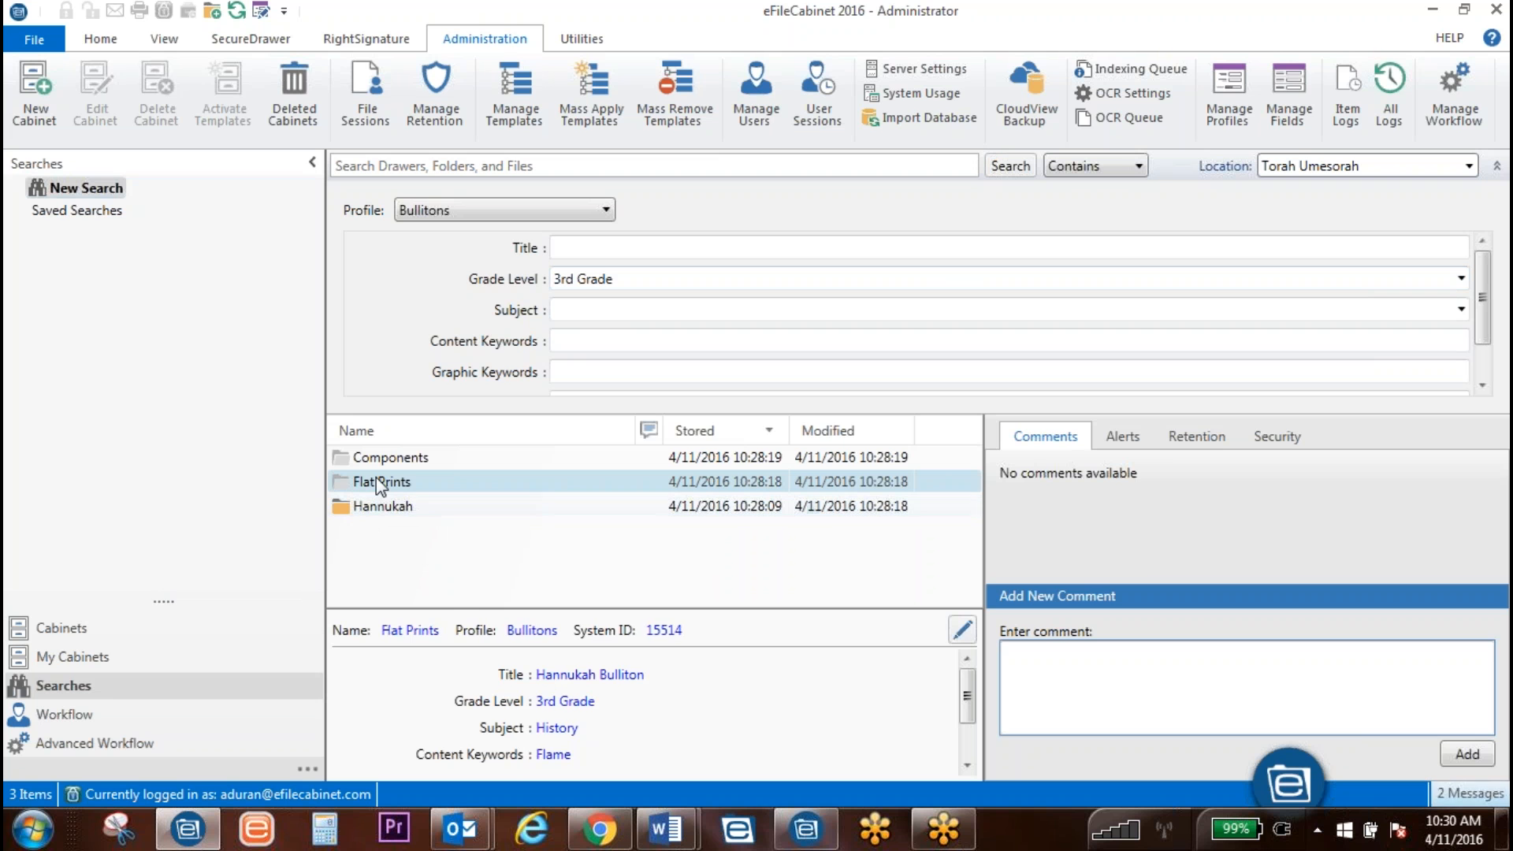
{"action": "left_click", "coordinate": [380, 460]}
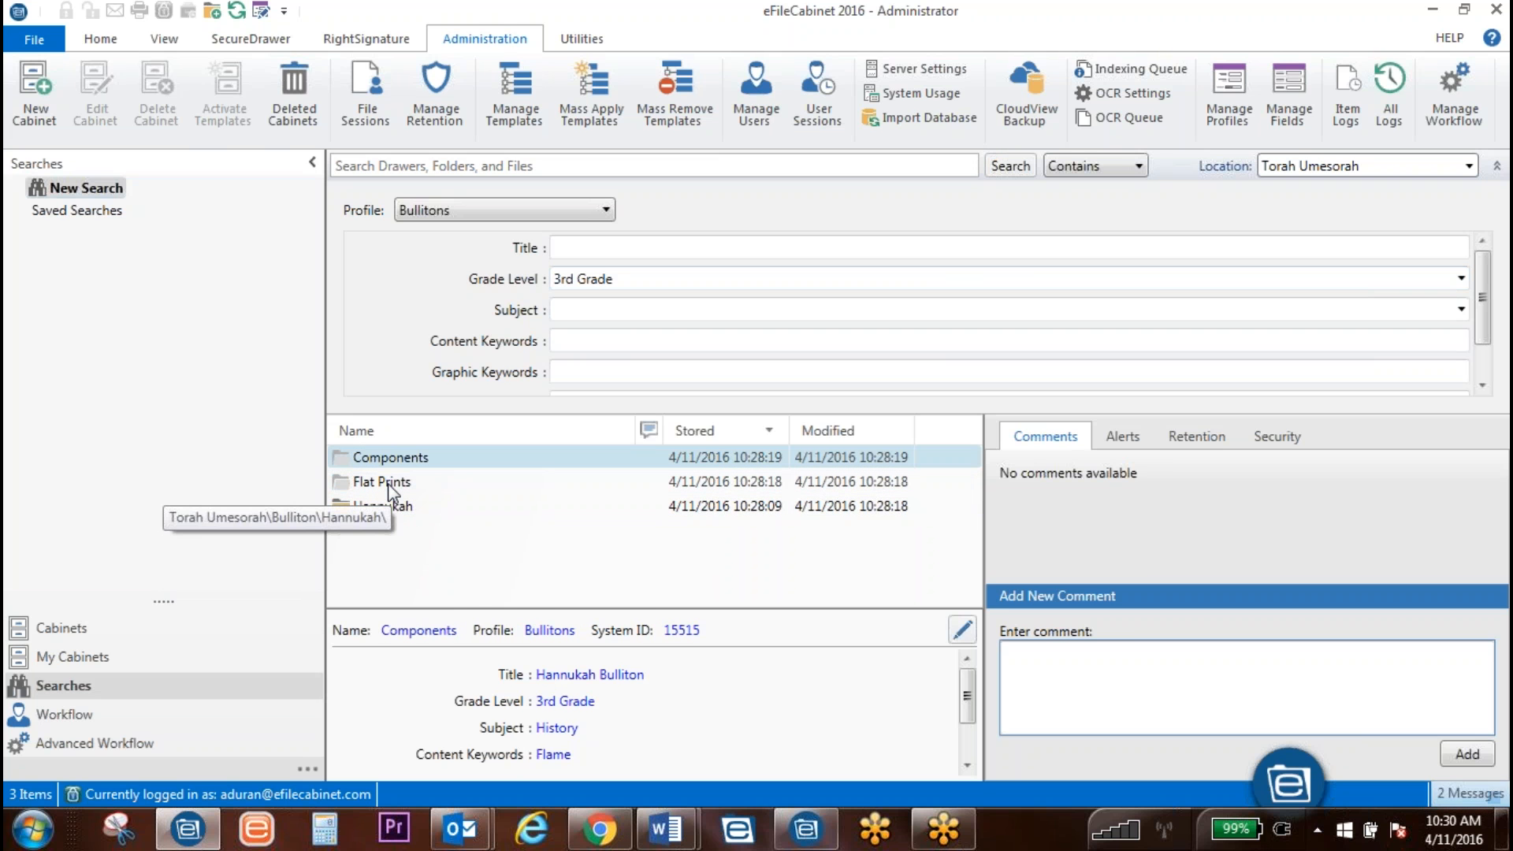
{"action": "scroll", "coordinate": [745, 721], "scroll_direction": "down", "scroll_amount": 2}
{"action": "scroll", "coordinate": [745, 716], "scroll_direction": "up", "scroll_amount": 2}
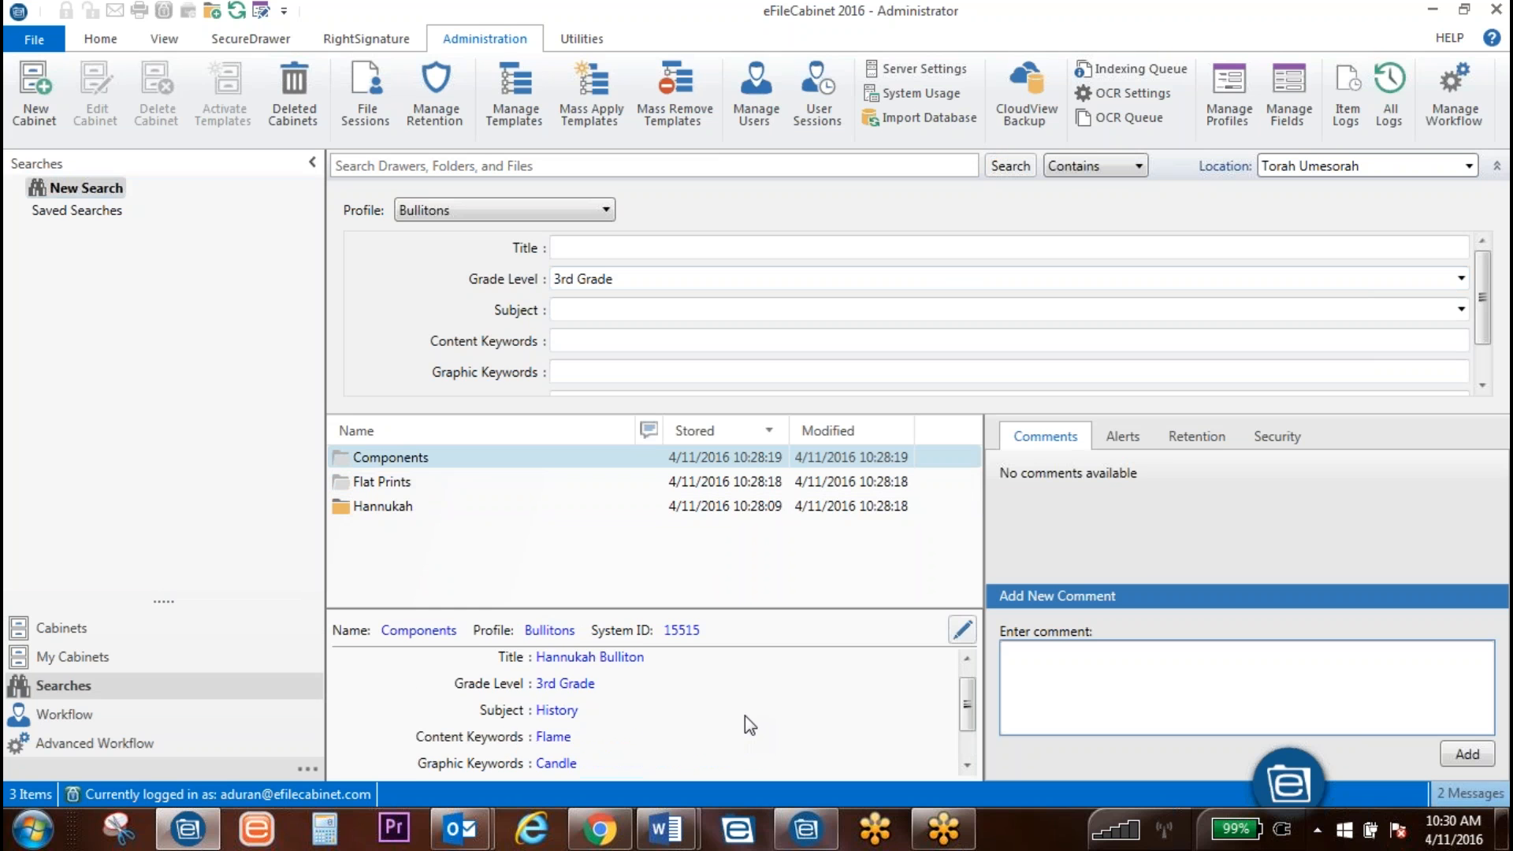
{"action": "left_click", "coordinate": [402, 484]}
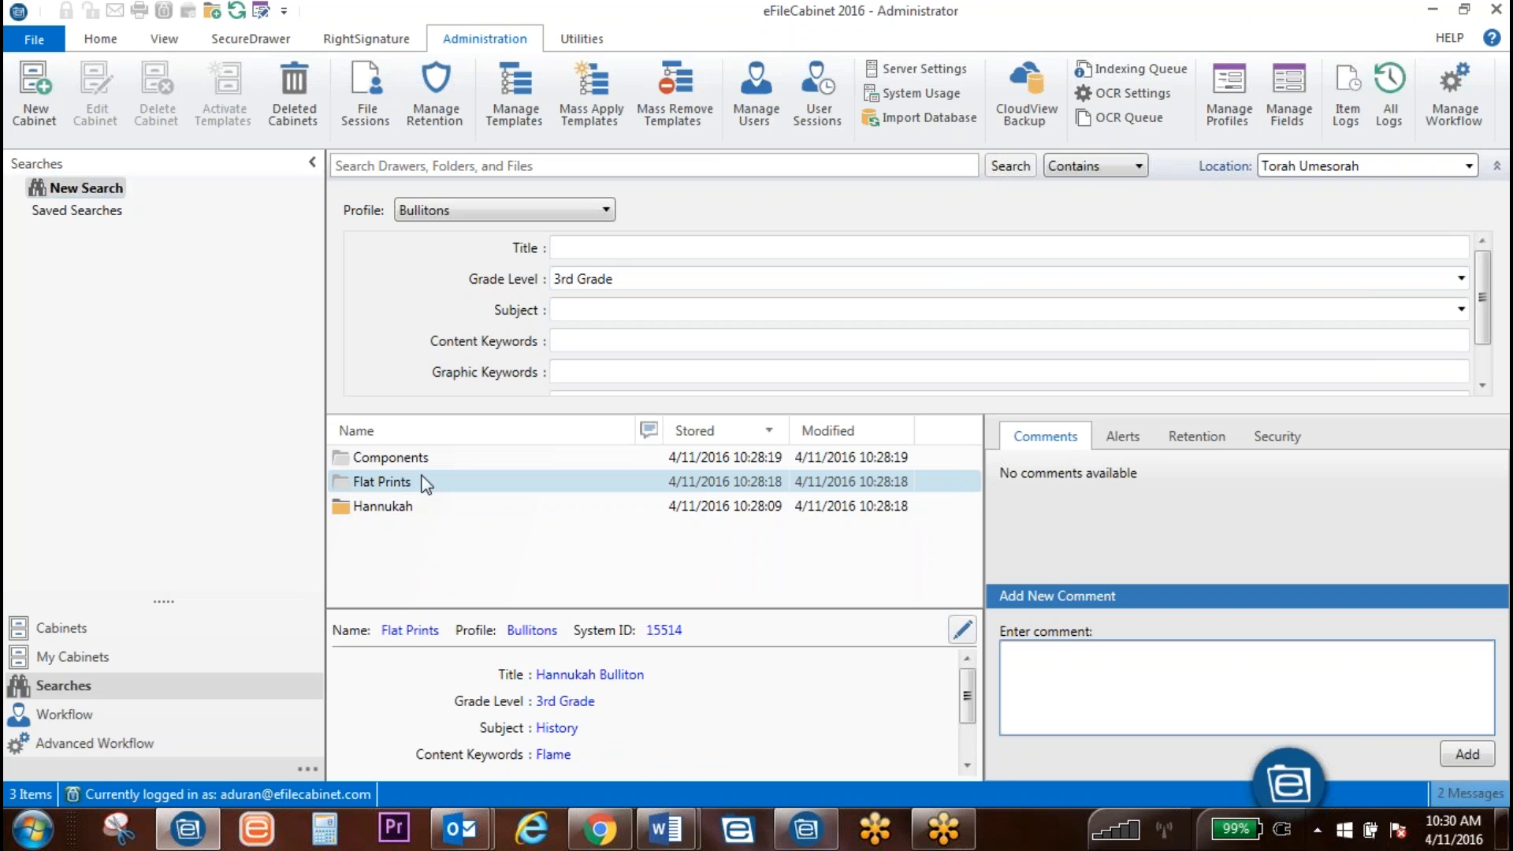
{"action": "double_click", "coordinate": [382, 505]}
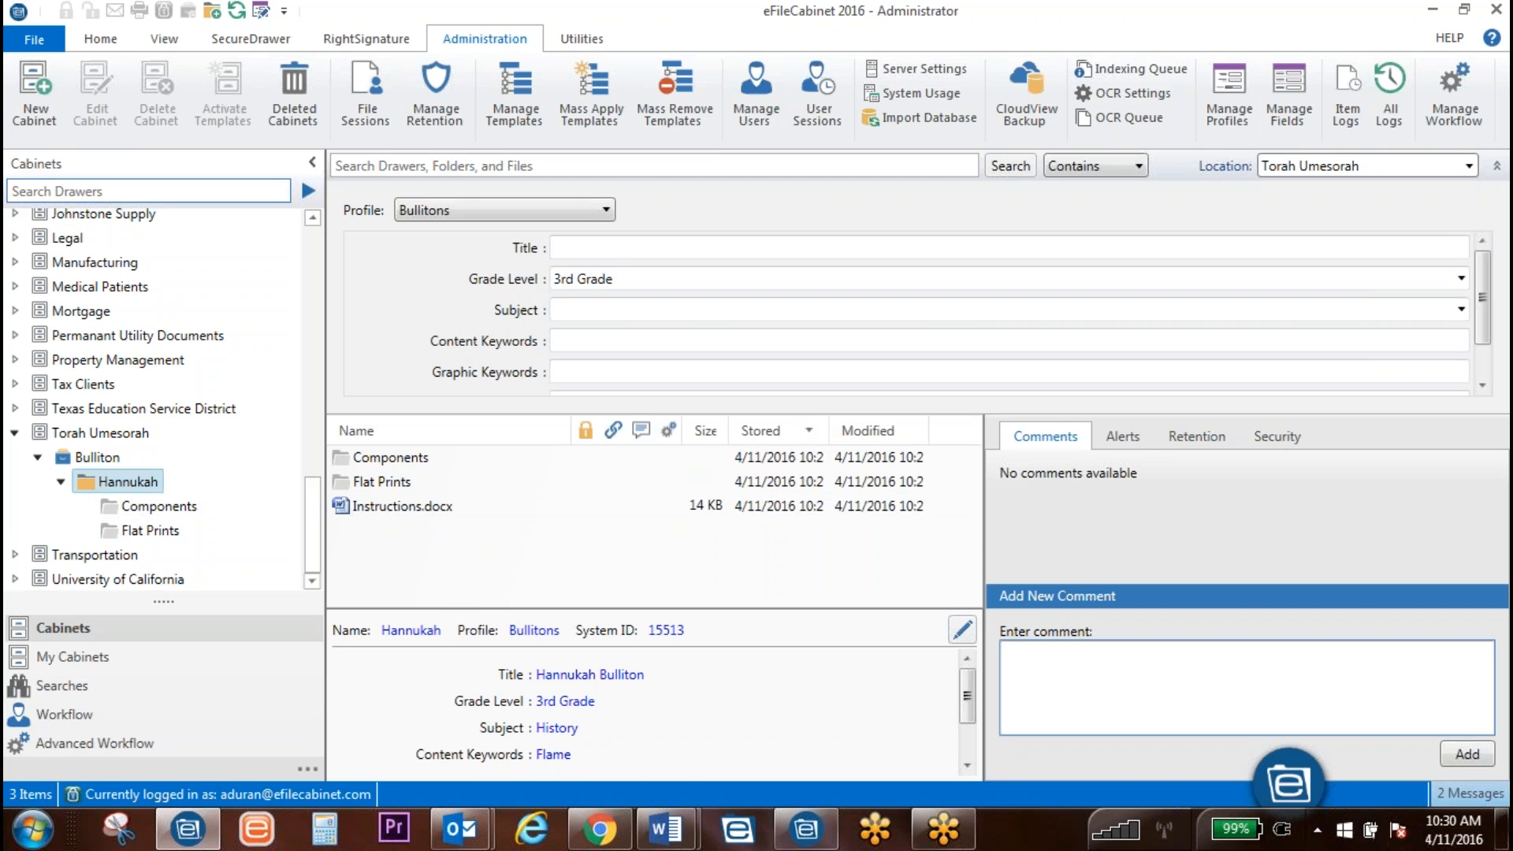
Step: Change the Components subfolder's profile to No profile and save it
{"action": "left_click", "coordinate": [385, 503]}
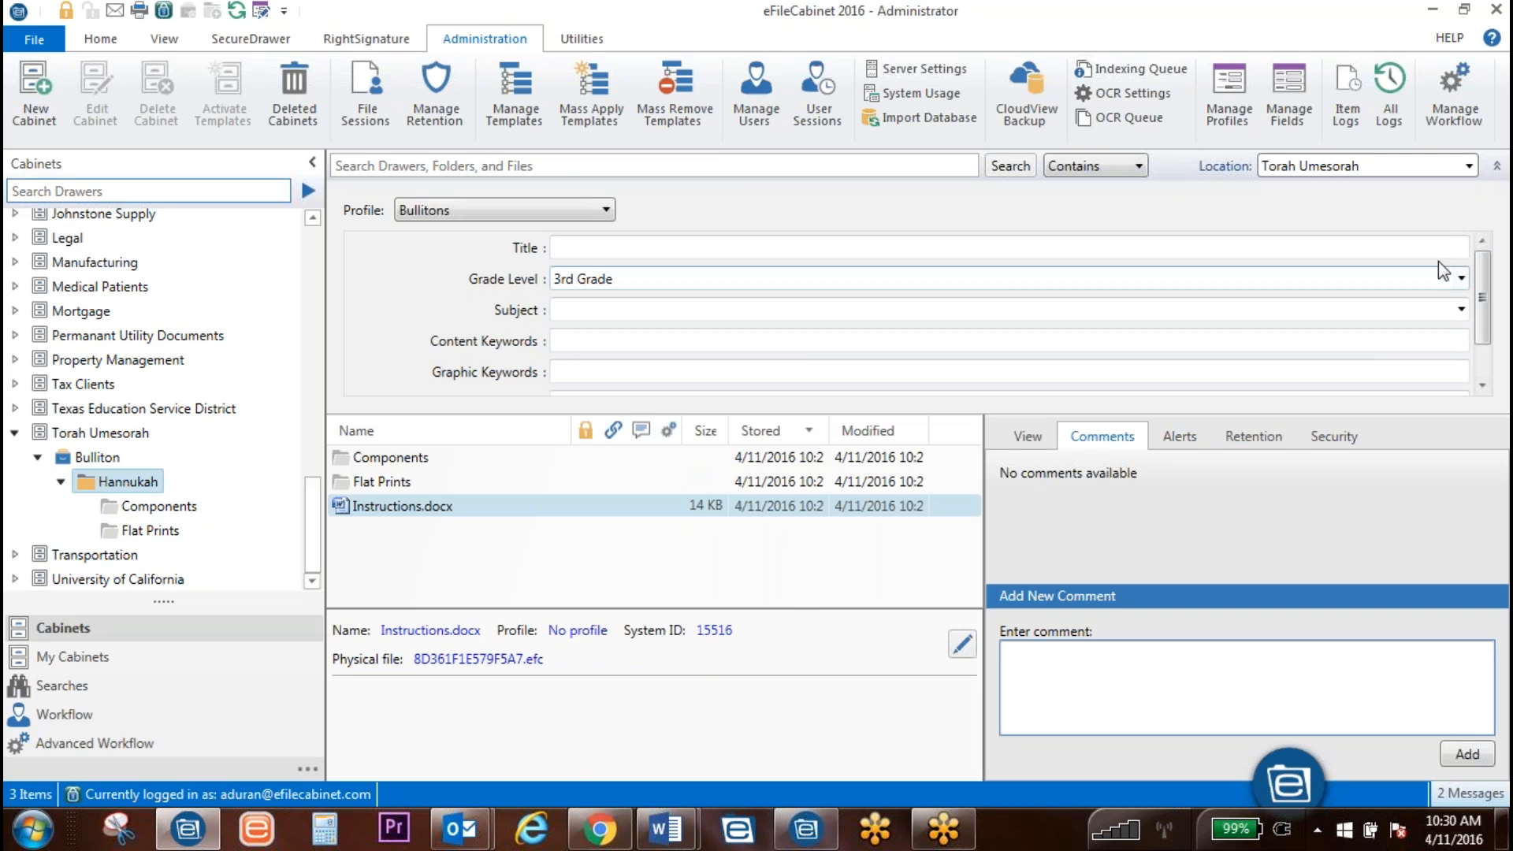
{"action": "left_click", "coordinate": [1497, 165]}
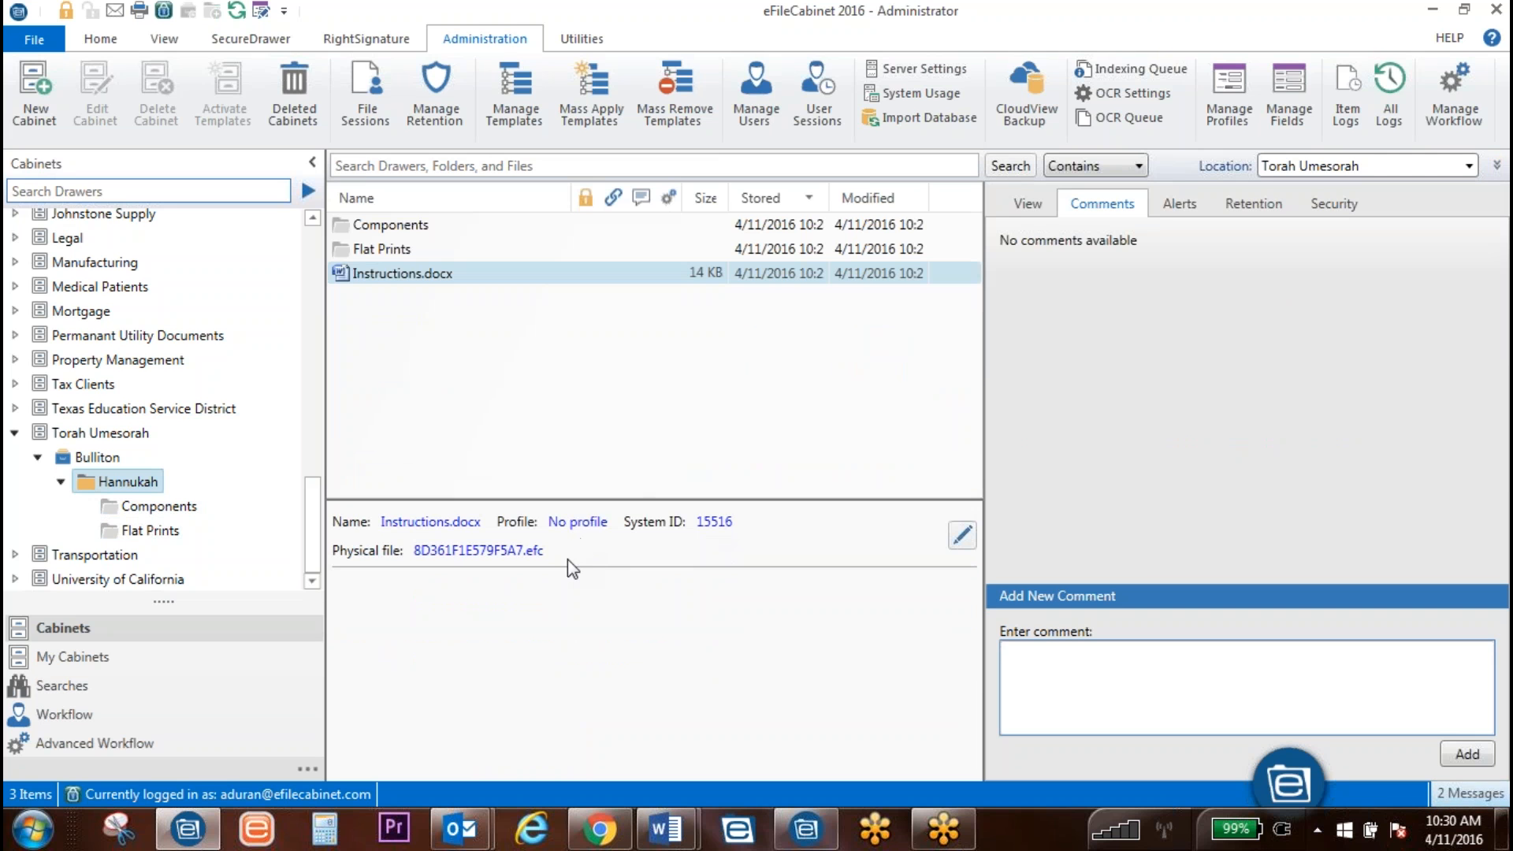
{"action": "left_click", "coordinate": [158, 506]}
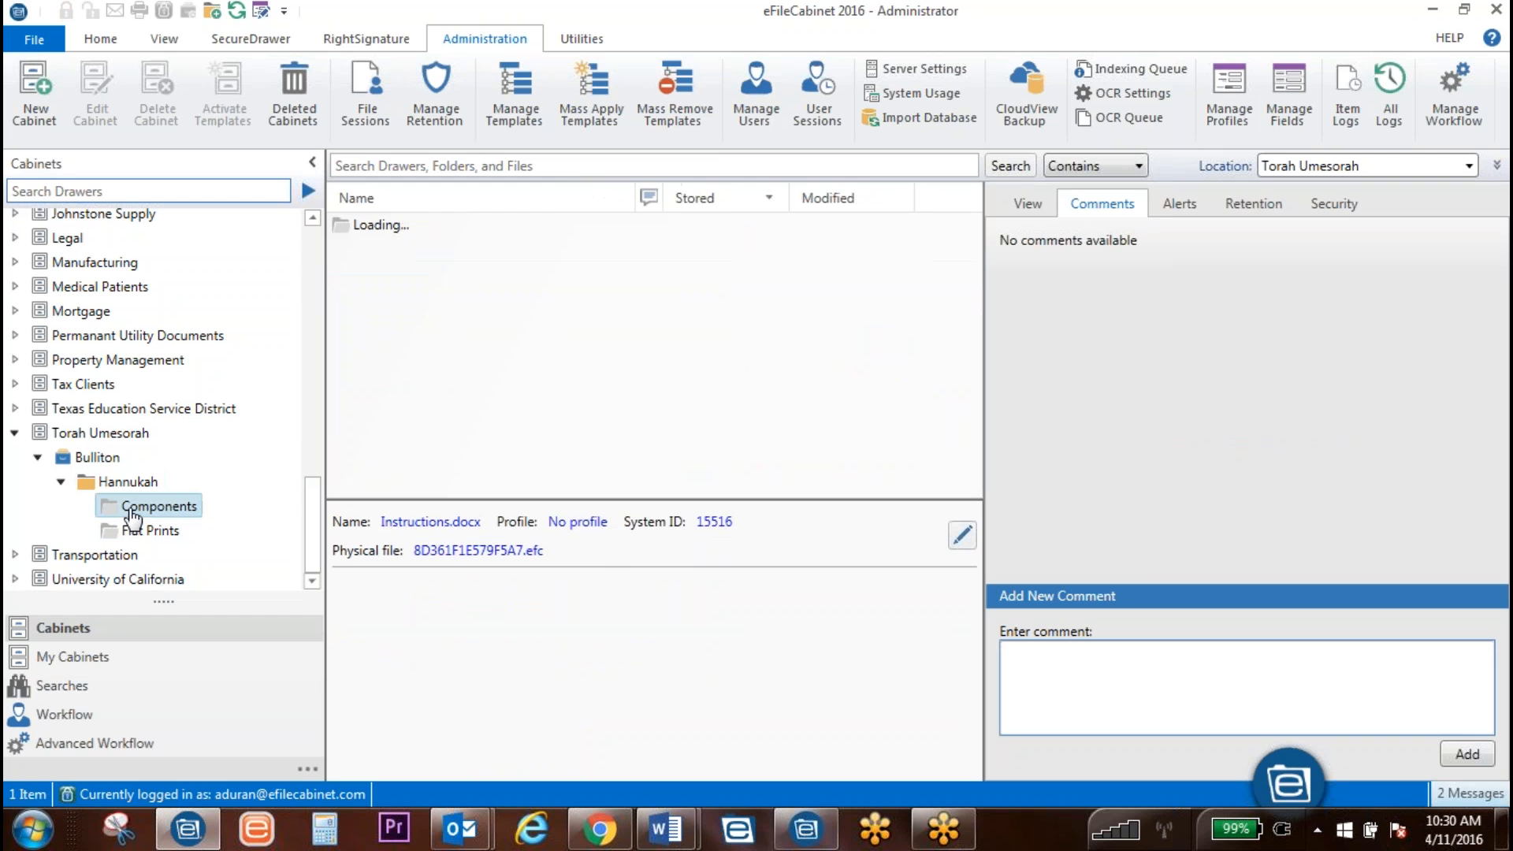
{"action": "left_click", "coordinate": [961, 520]}
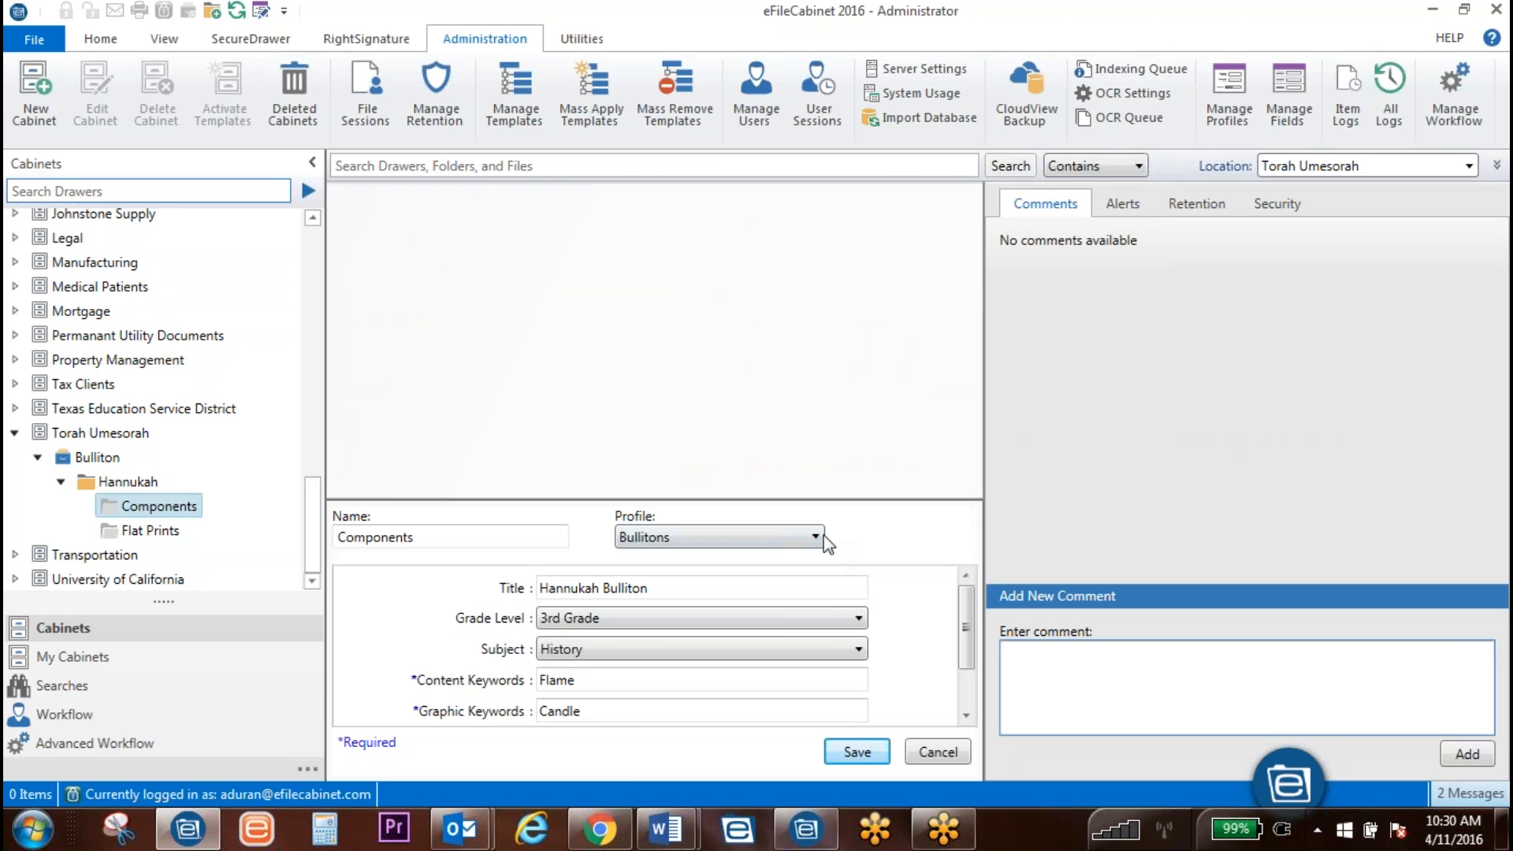
{"action": "left_click", "coordinate": [815, 537]}
{"action": "scroll", "coordinate": [750, 704], "scroll_direction": "down", "scroll_amount": 1}
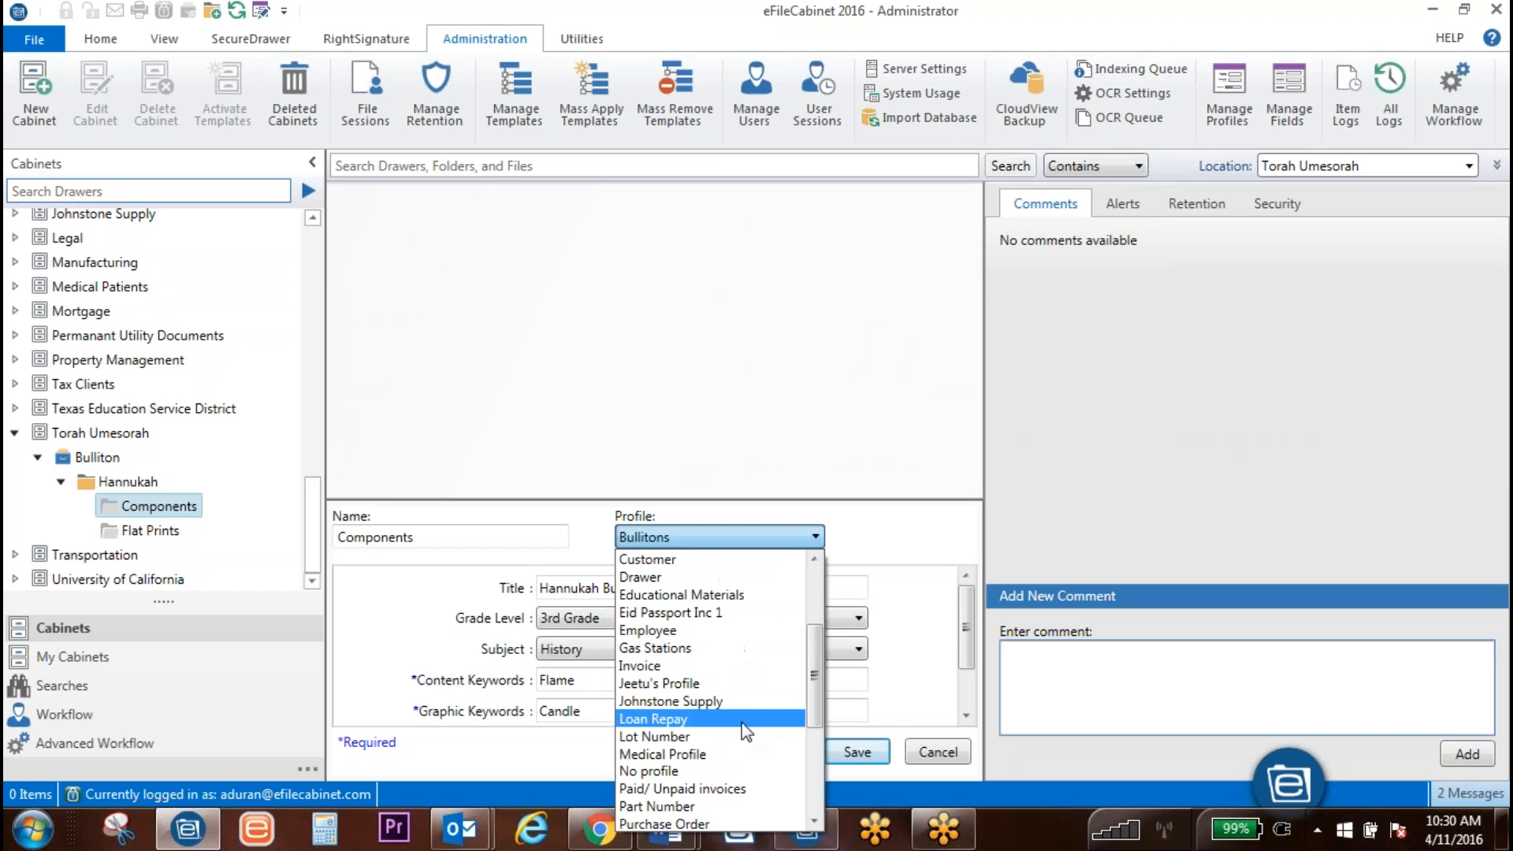
{"action": "left_click", "coordinate": [694, 774]}
{"action": "left_click", "coordinate": [851, 752]}
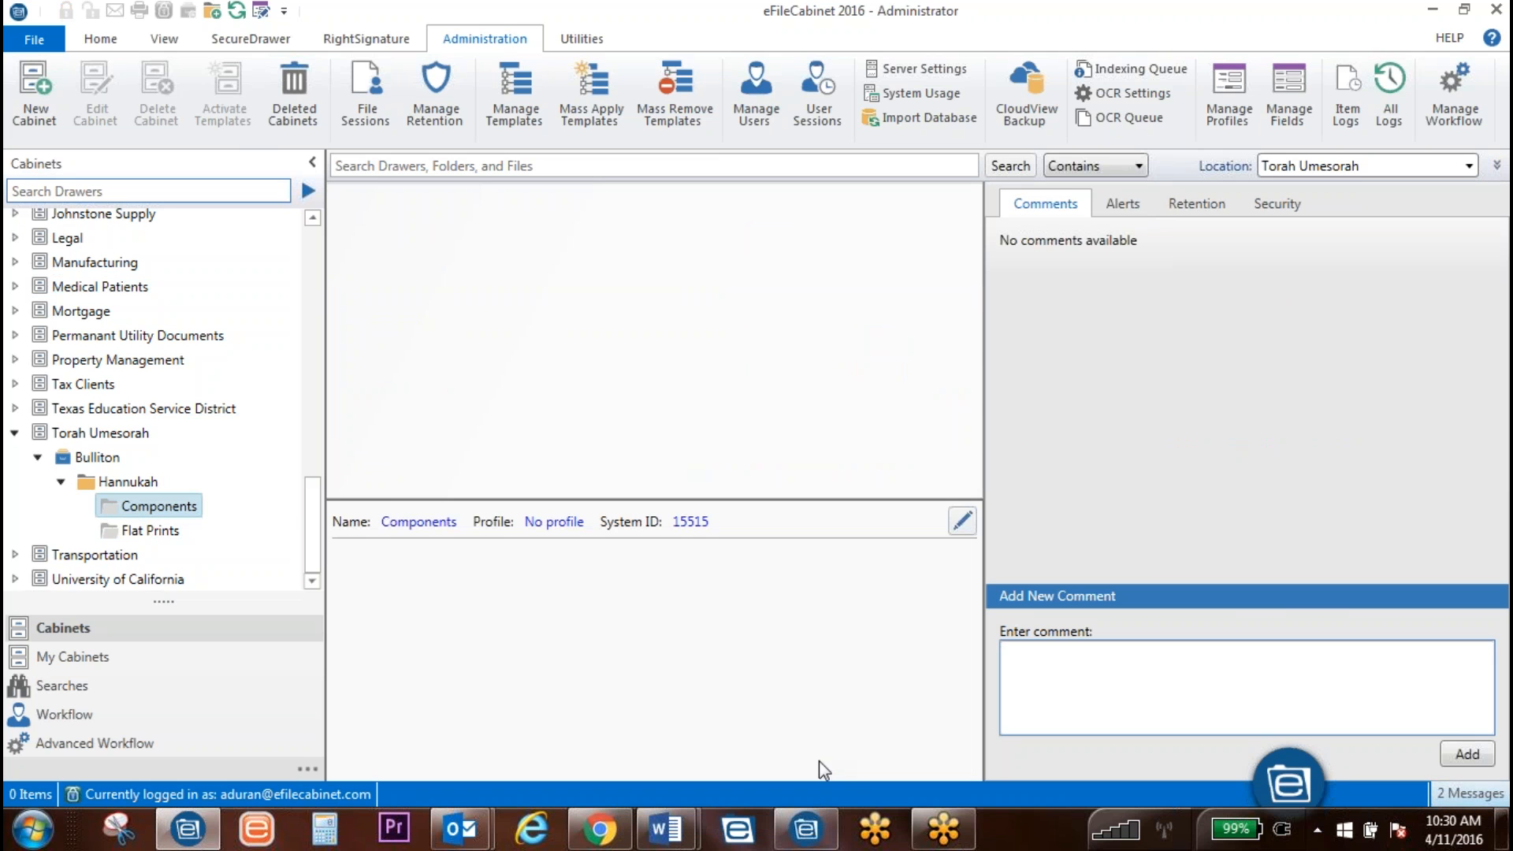
Step: Change the Flat Prints subfolder's profile to No profile, save, and select Hannukah
{"action": "left_click", "coordinate": [130, 541]}
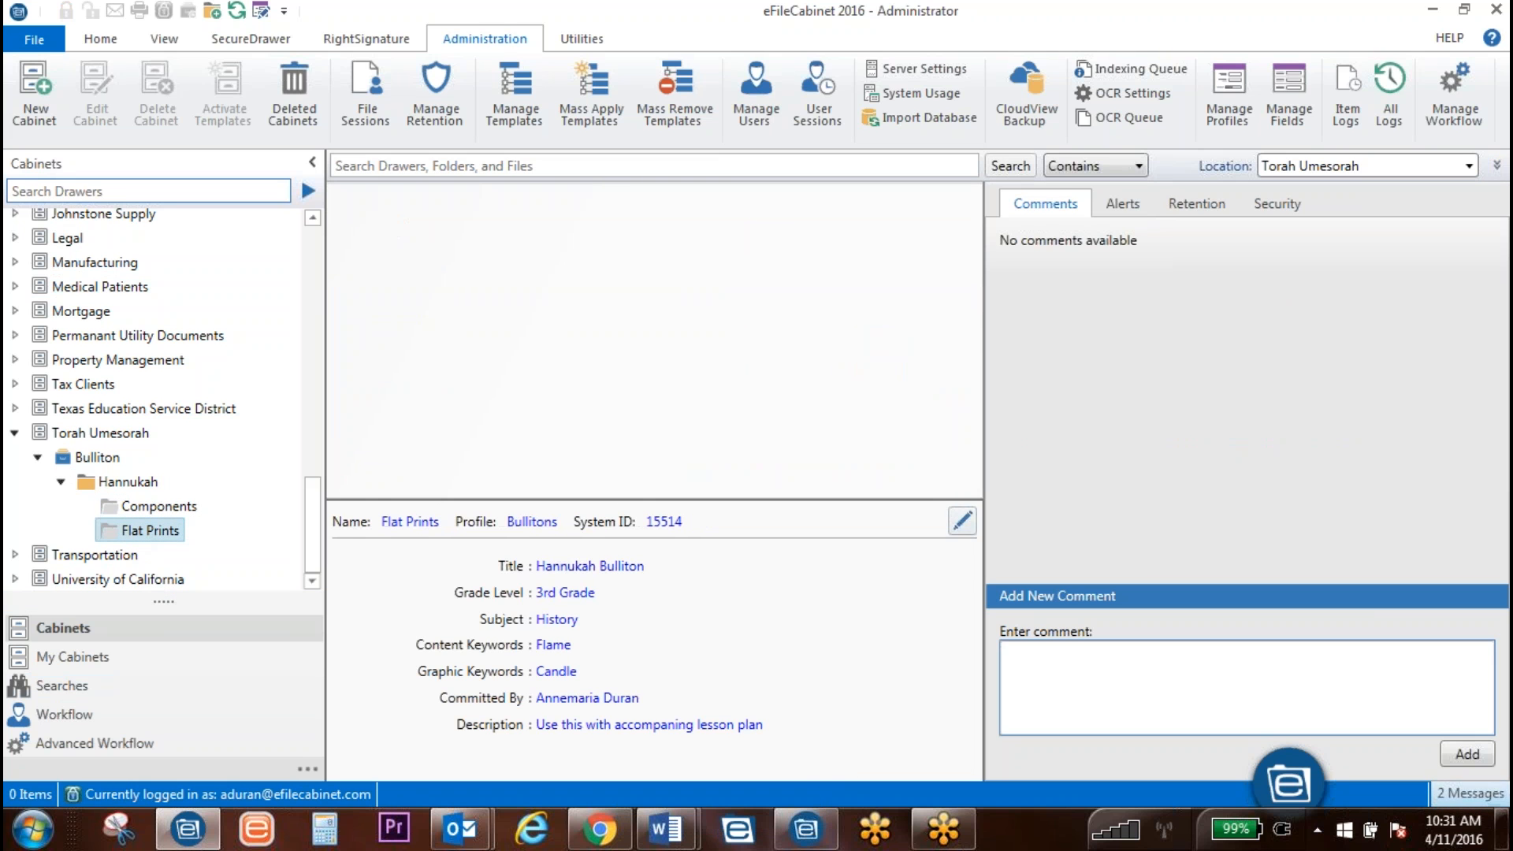
{"action": "left_click", "coordinate": [962, 520]}
{"action": "left_click", "coordinate": [678, 540]}
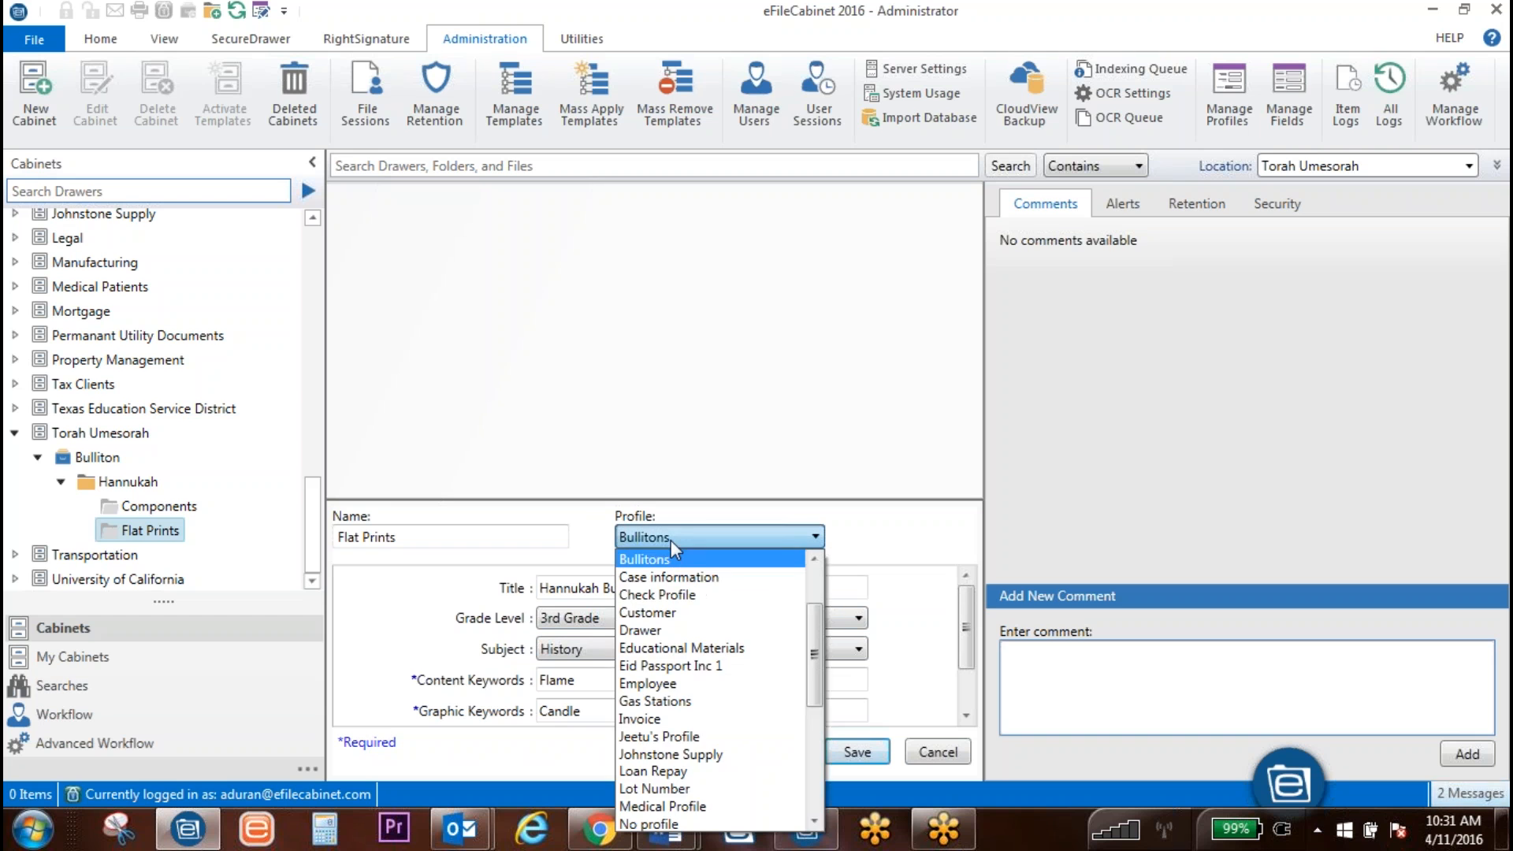
{"action": "scroll", "coordinate": [662, 710], "scroll_direction": "down", "scroll_amount": 1}
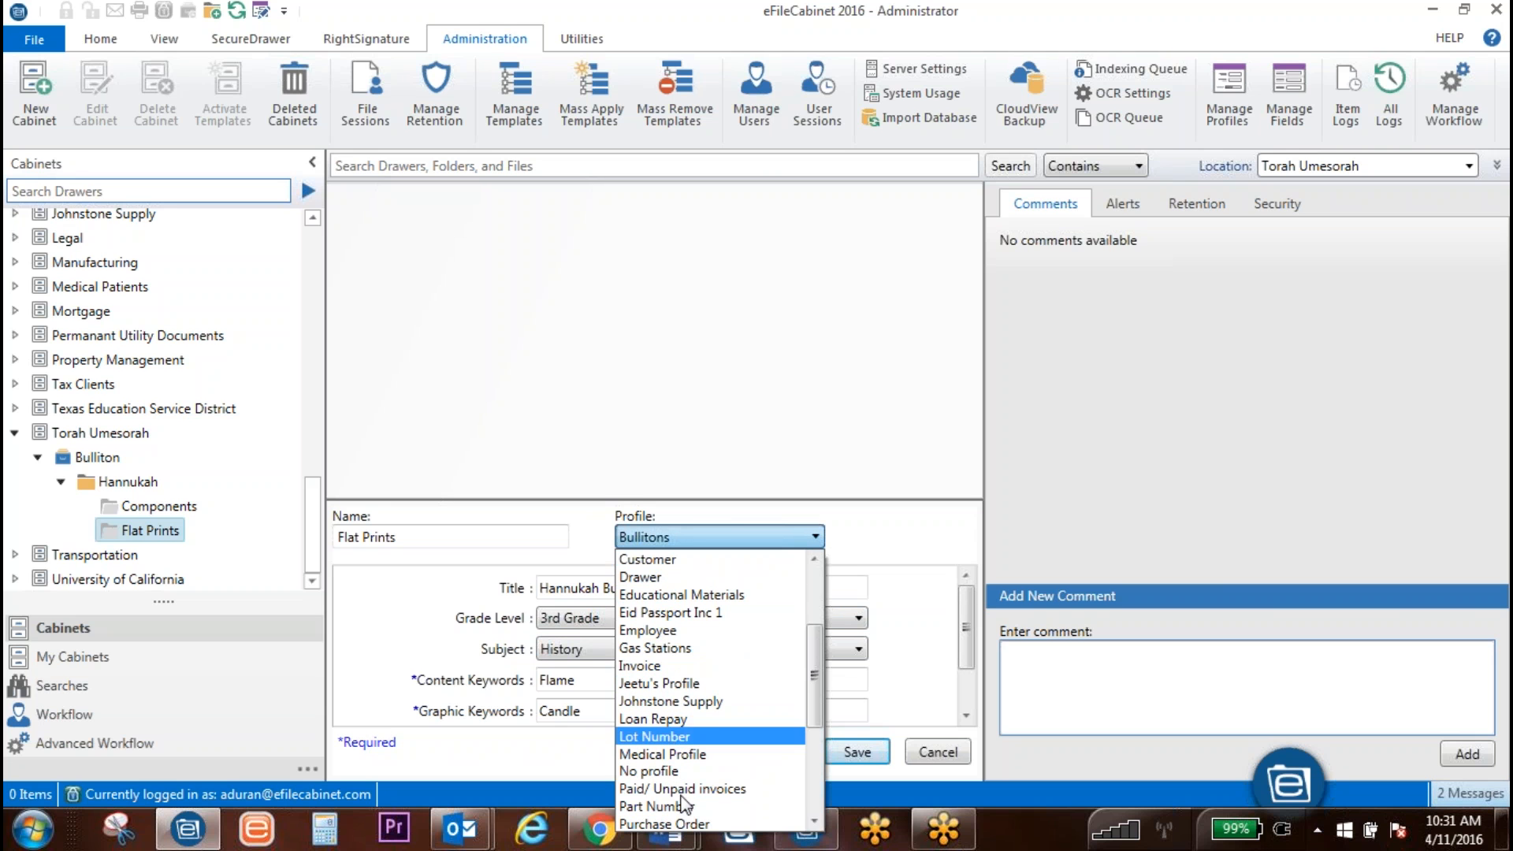
{"action": "left_click", "coordinate": [658, 772]}
{"action": "left_click", "coordinate": [856, 752]}
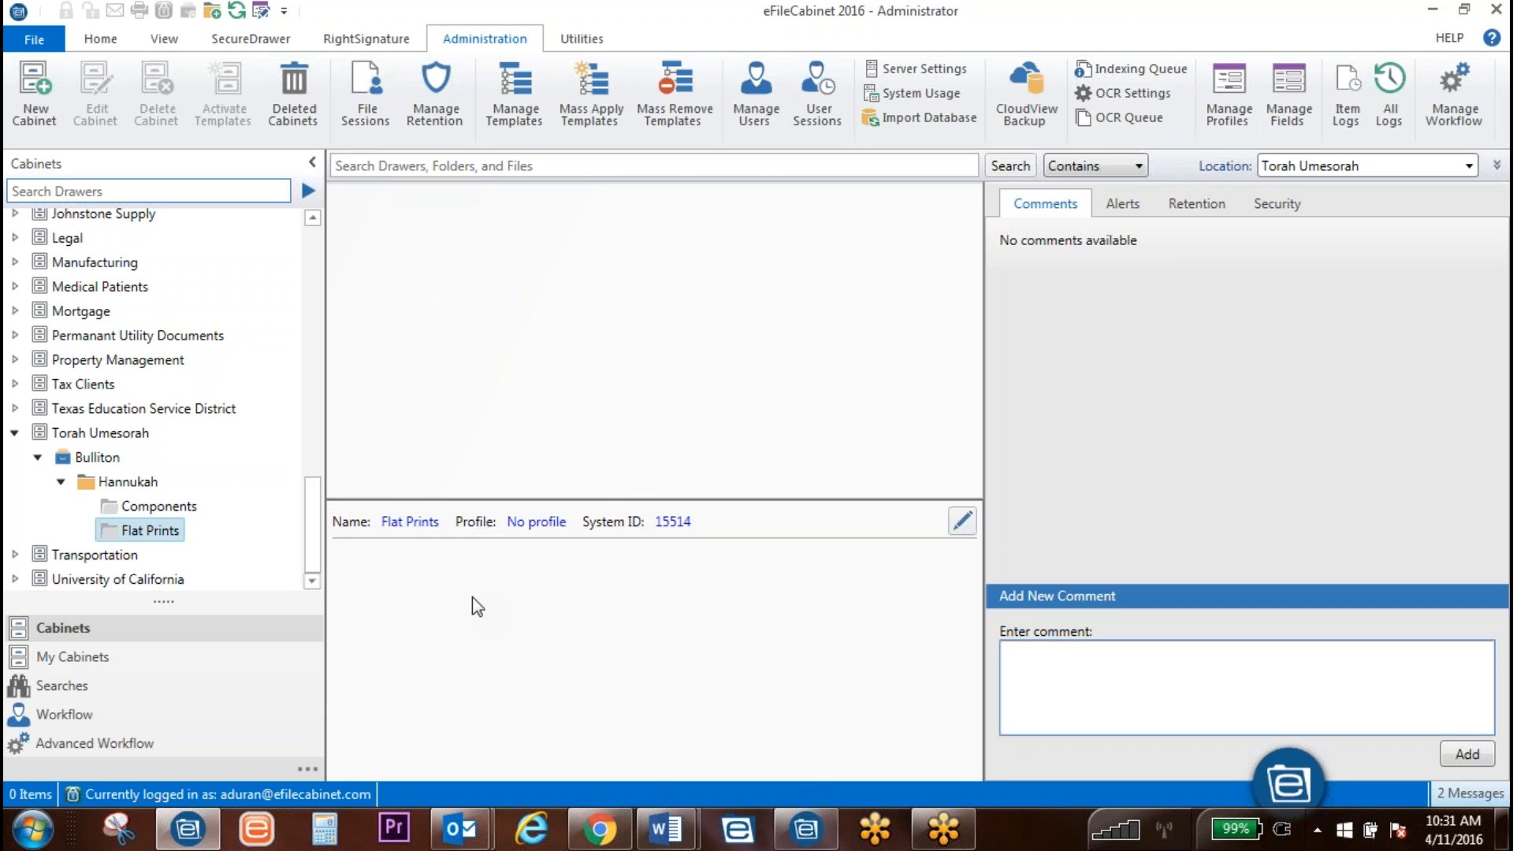
{"action": "left_click", "coordinate": [110, 484]}
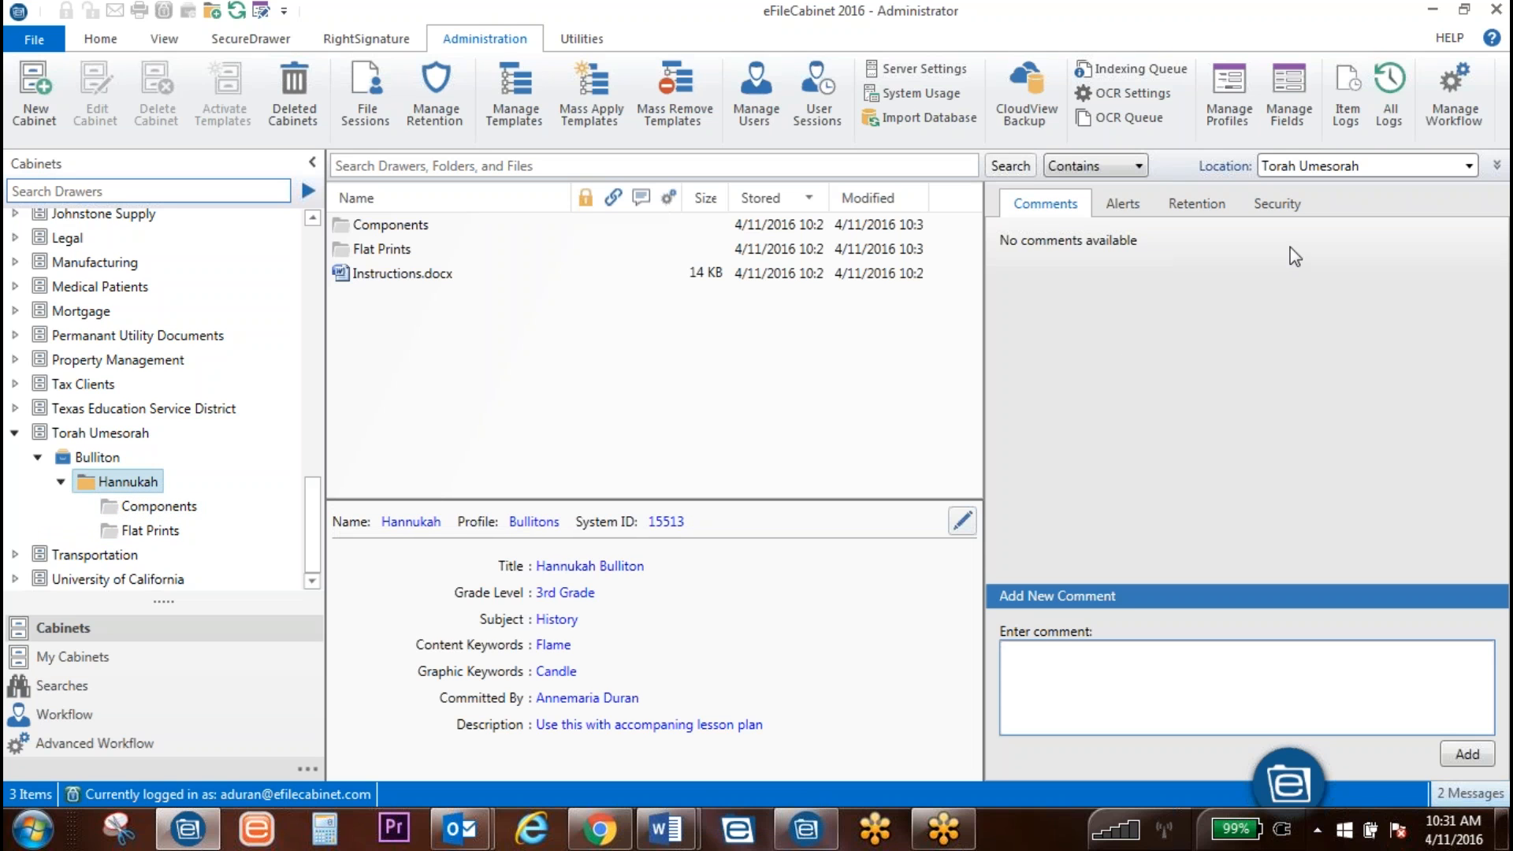
Step: Rerun the Bullitons 3rd Grade search and open the single Hannukah result
{"action": "left_click", "coordinate": [1497, 166]}
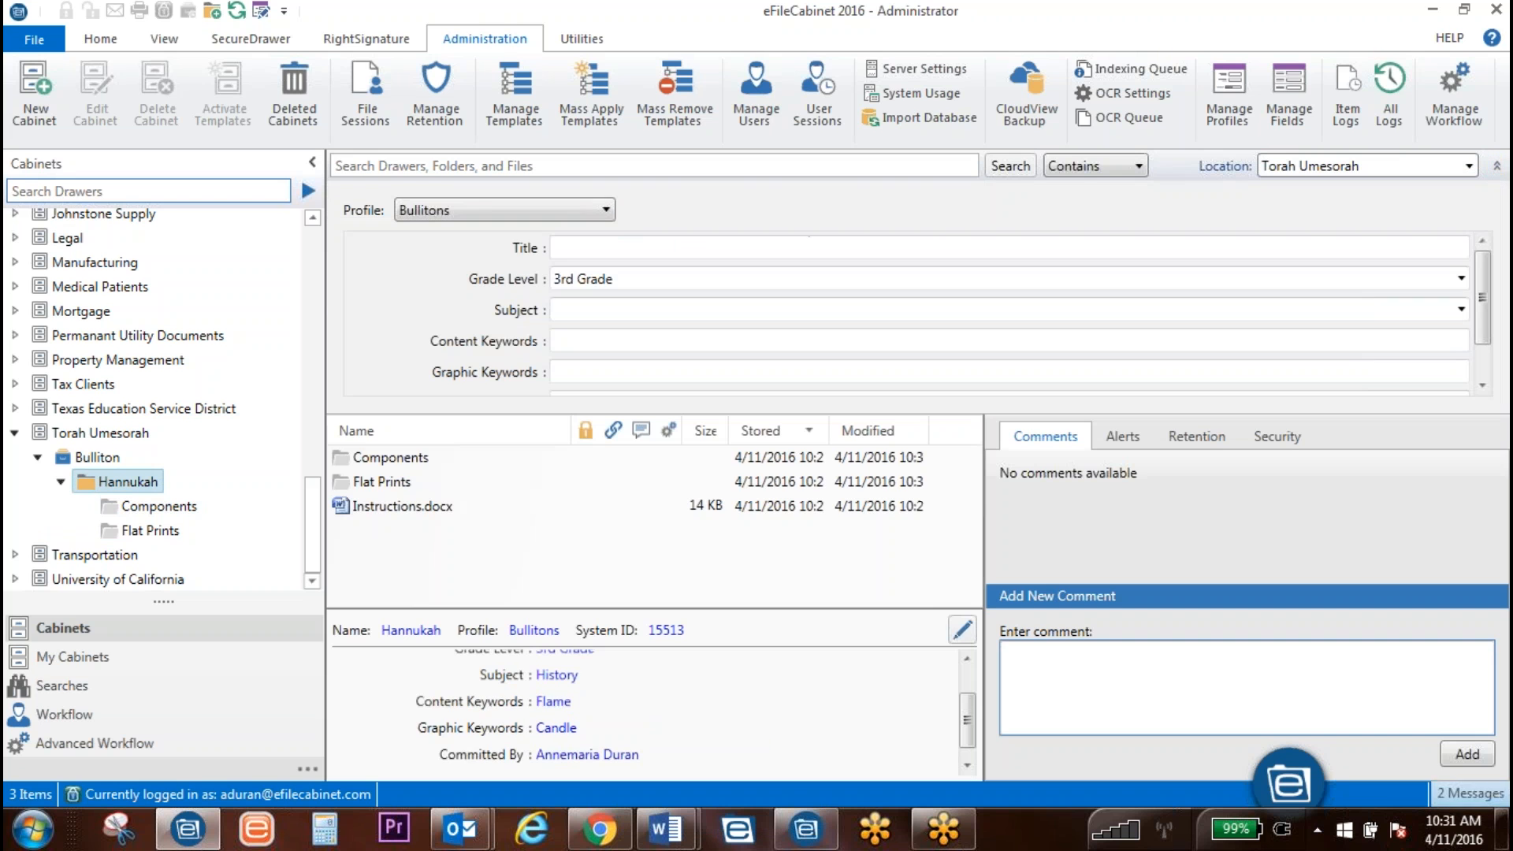
{"action": "left_click", "coordinate": [1010, 166]}
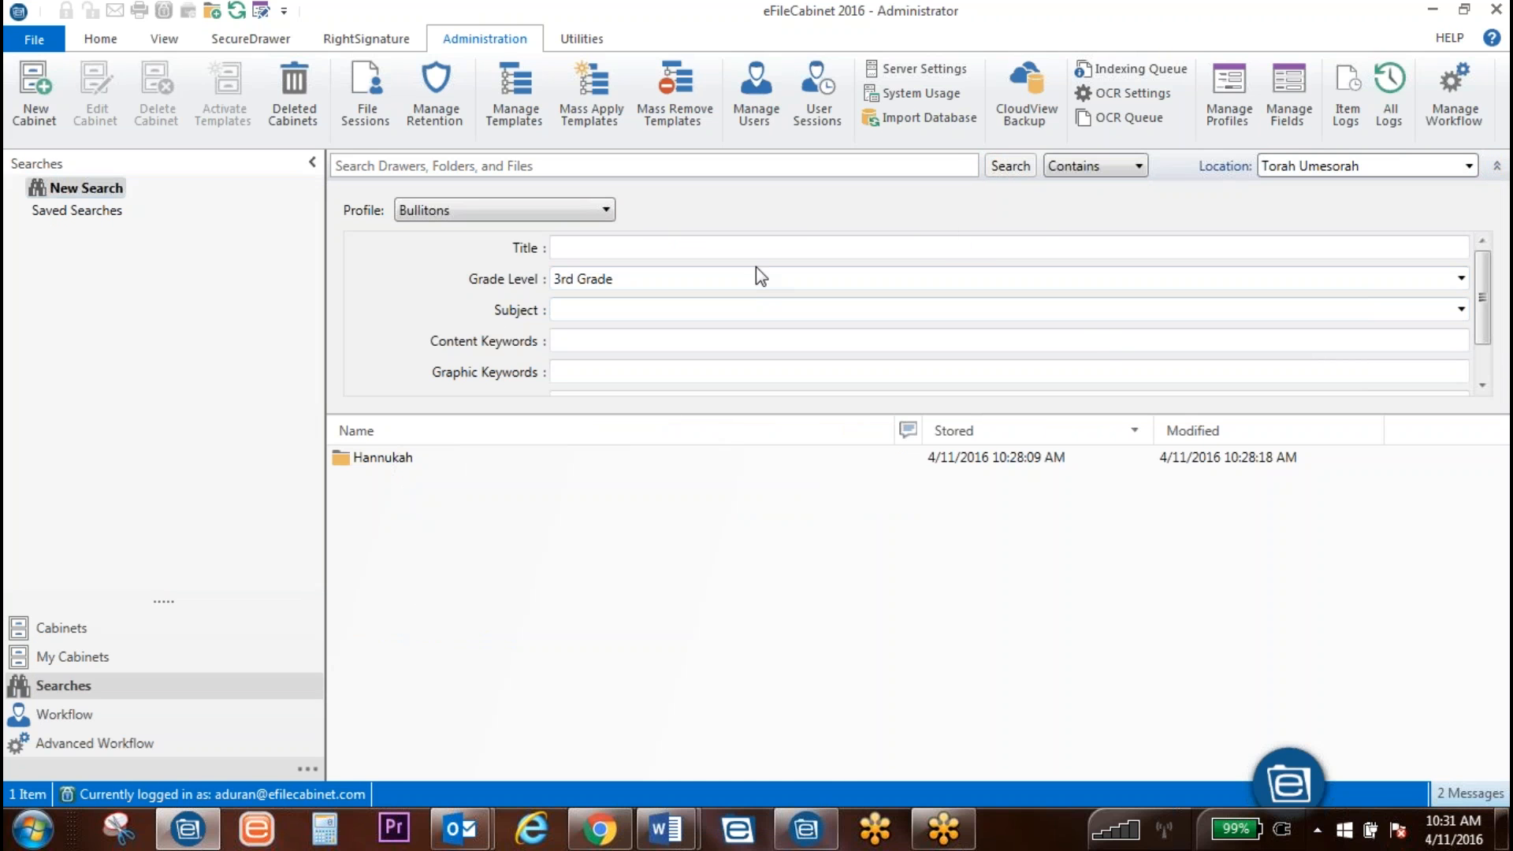
{"action": "left_click", "coordinate": [1496, 166]}
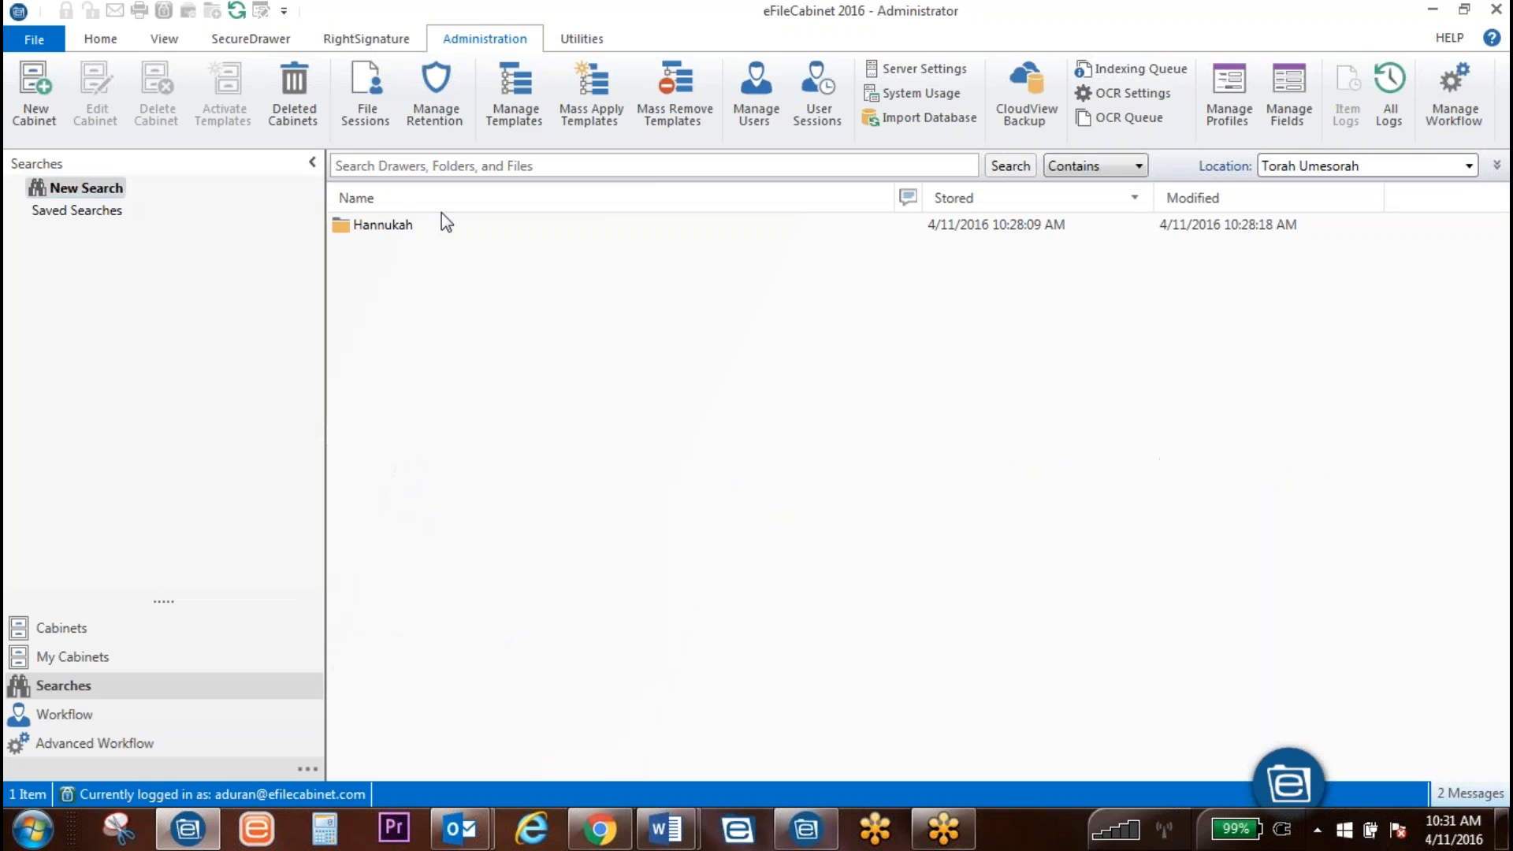
{"action": "left_click", "coordinate": [399, 229]}
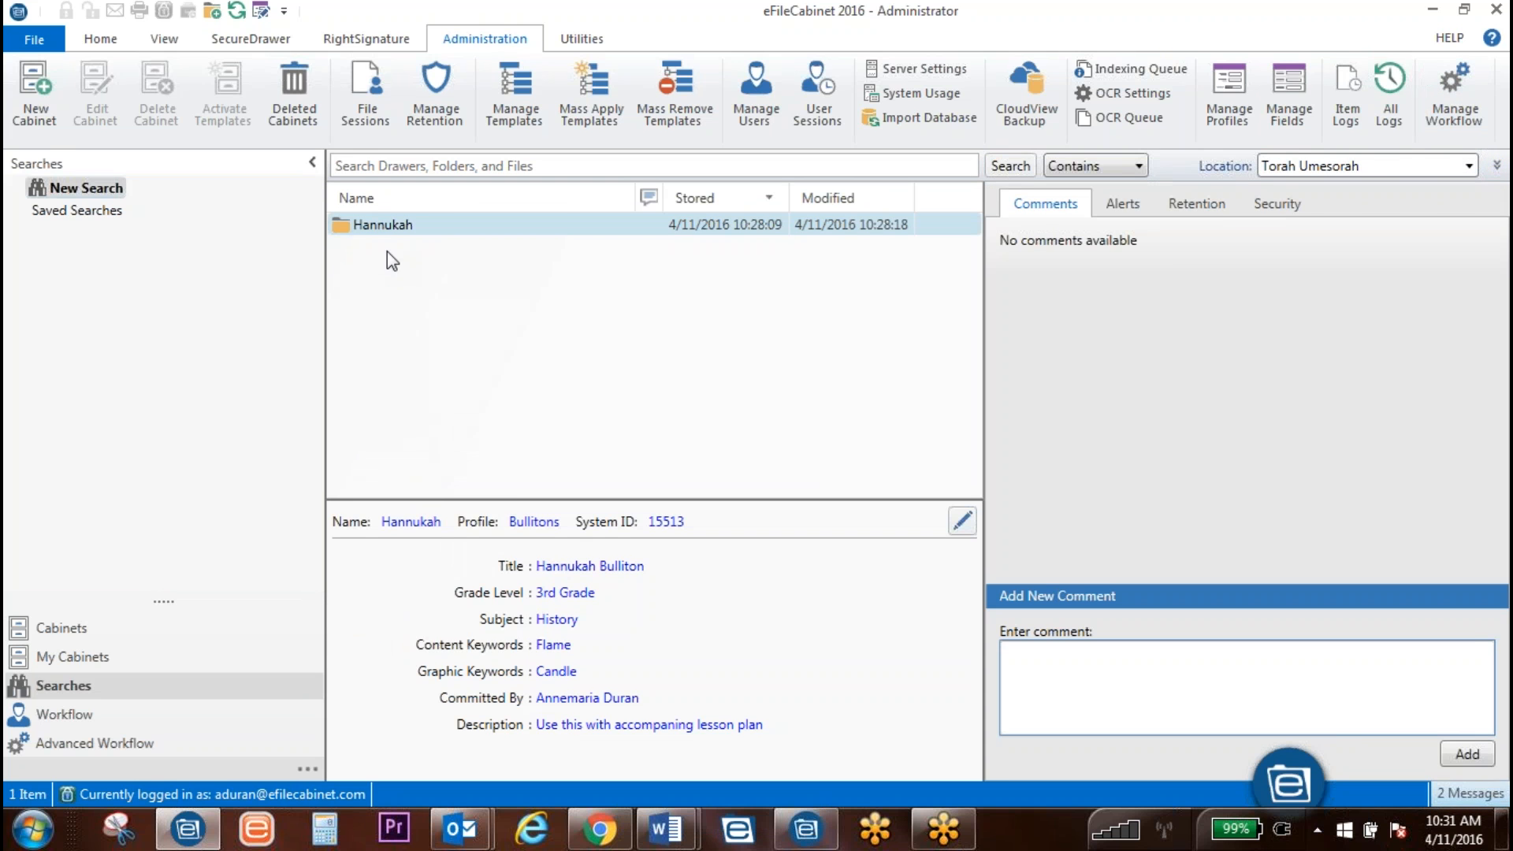
{"action": "double_click", "coordinate": [367, 226]}
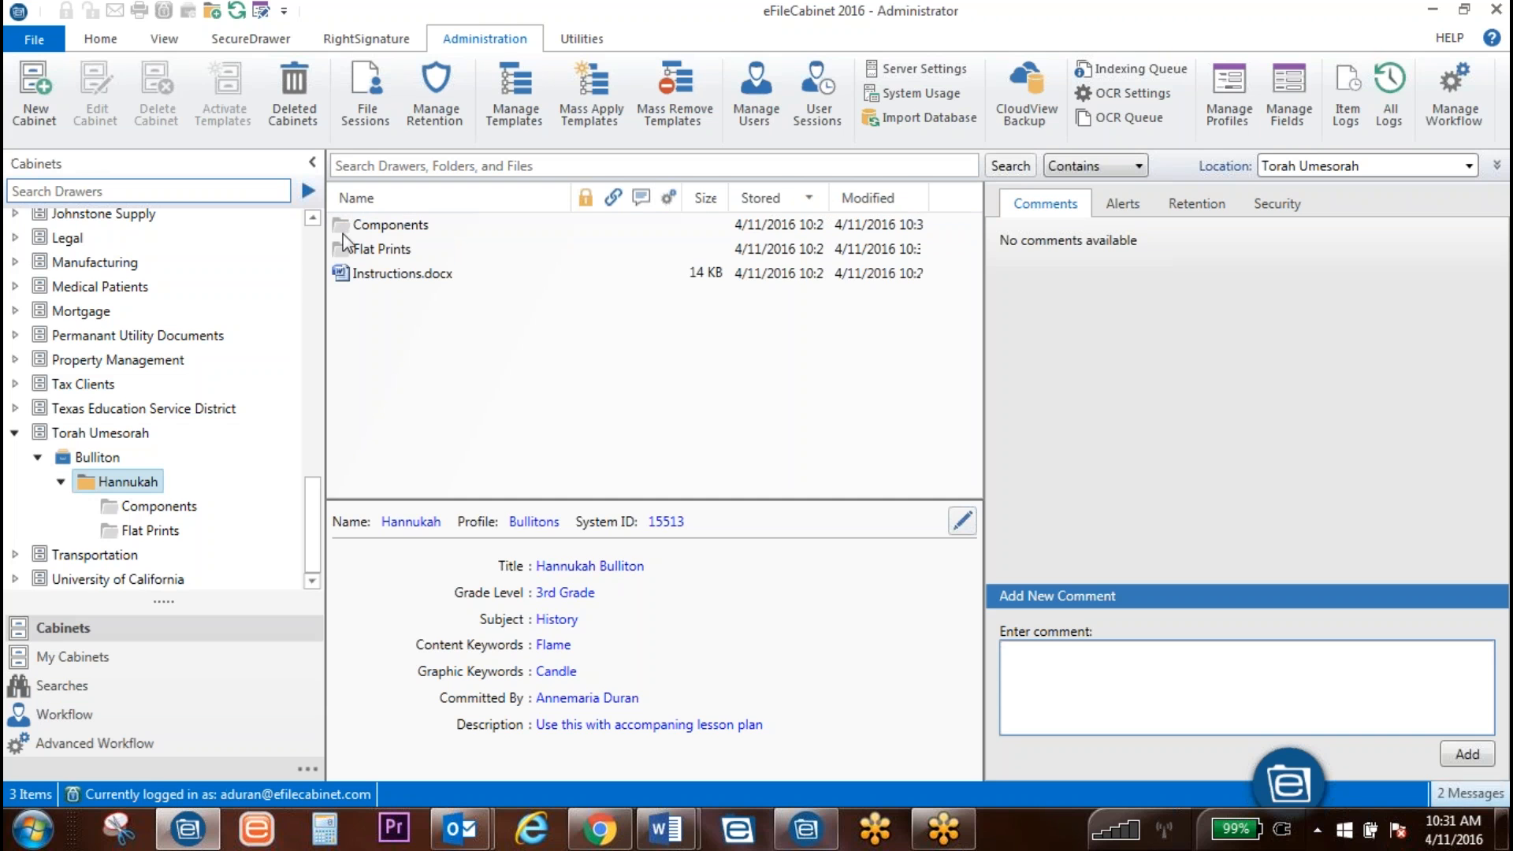
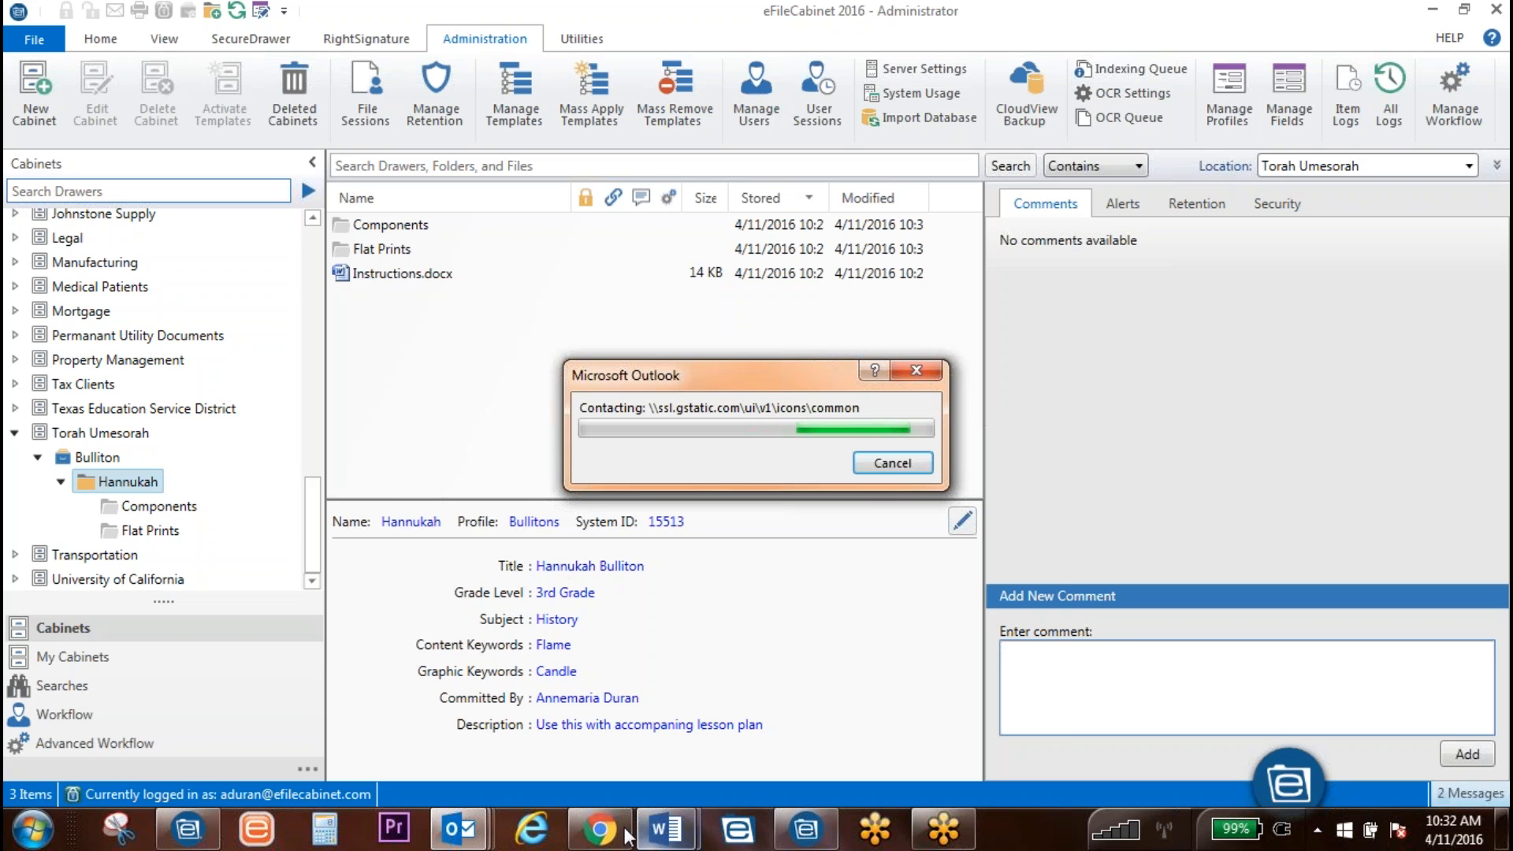
Step: Bring up Chrome's Hannukah zip tab and open the Hannukah Bulletin Board folder
{"action": "left_click", "coordinate": [605, 842]}
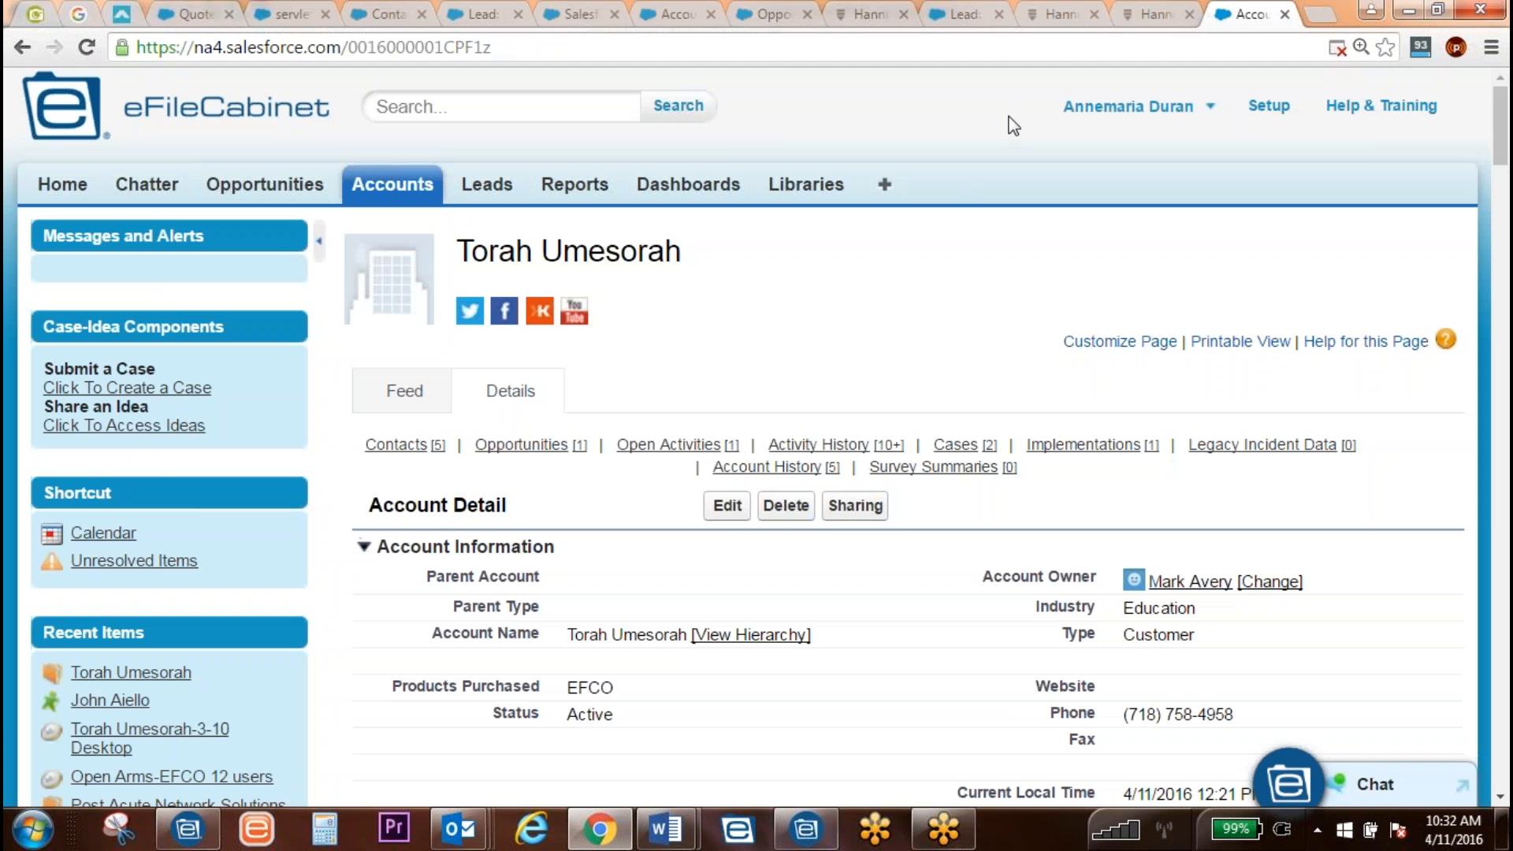
{"action": "left_click", "coordinate": [1058, 14]}
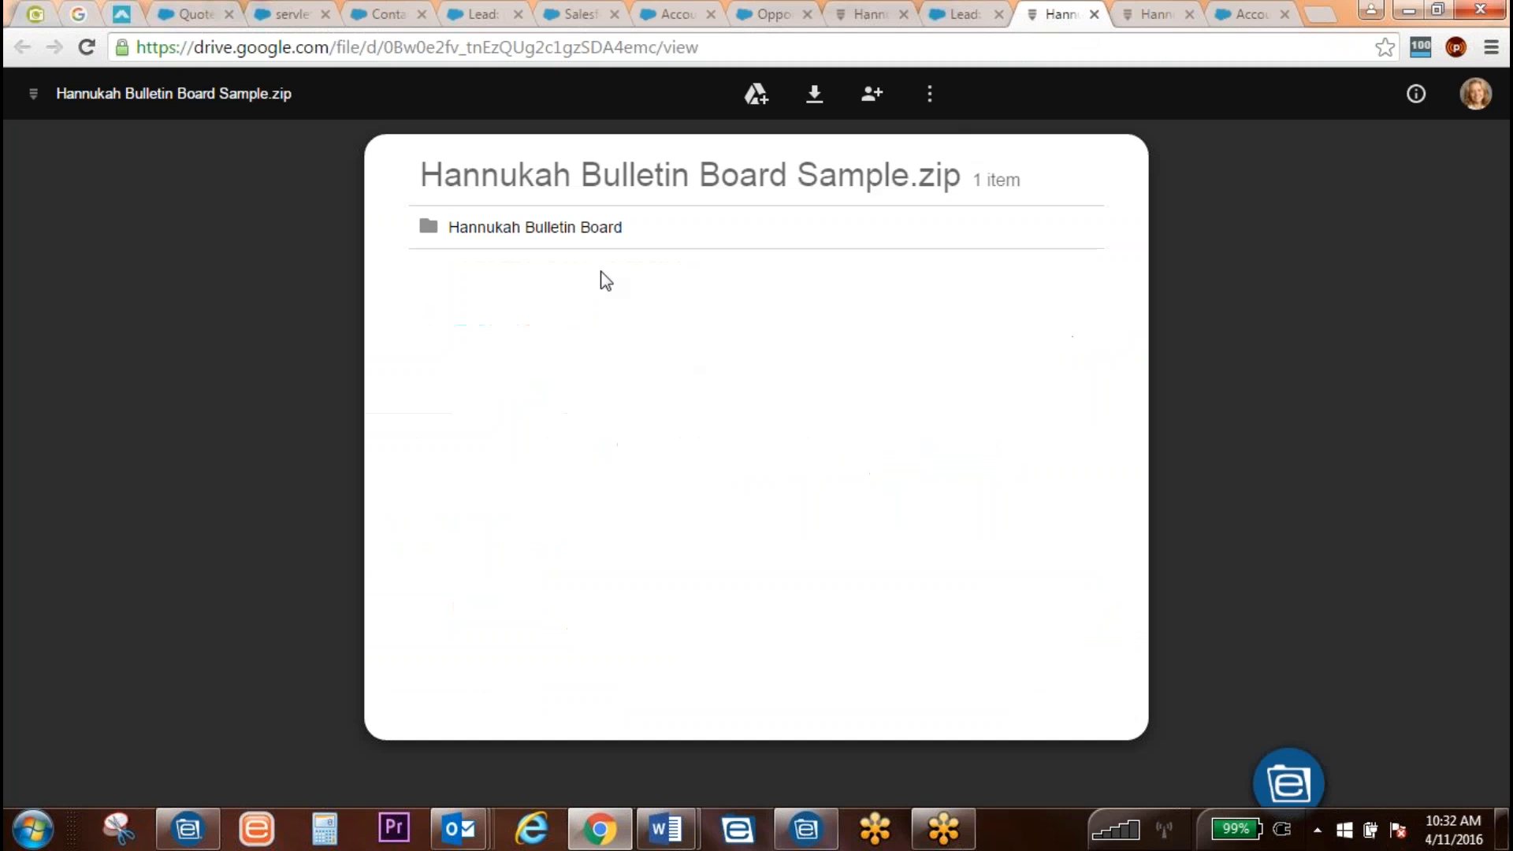
{"action": "left_click", "coordinate": [568, 228]}
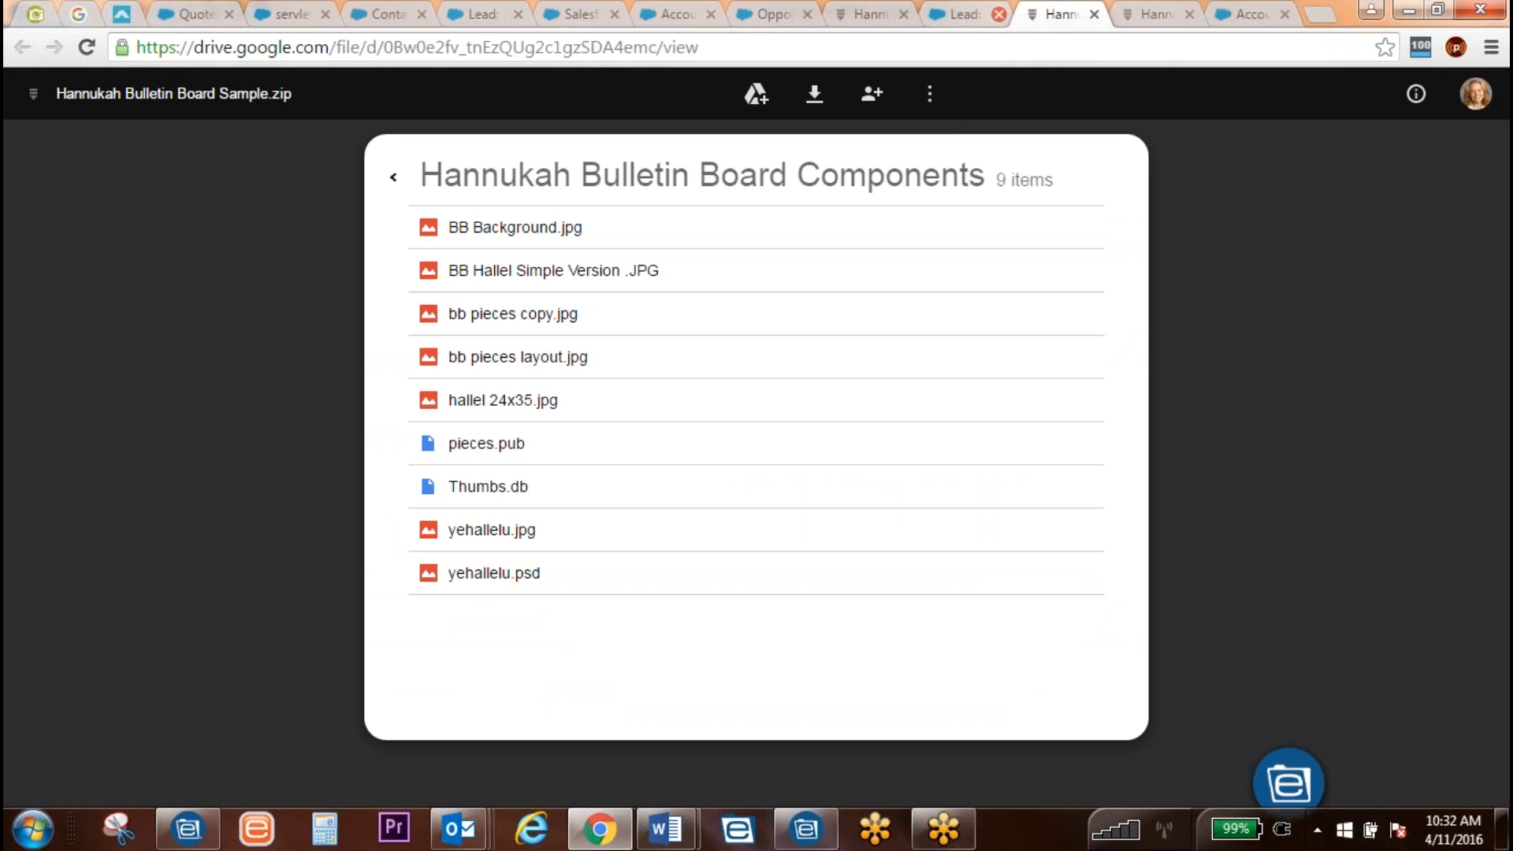
{"action": "left_click", "coordinate": [865, 15]}
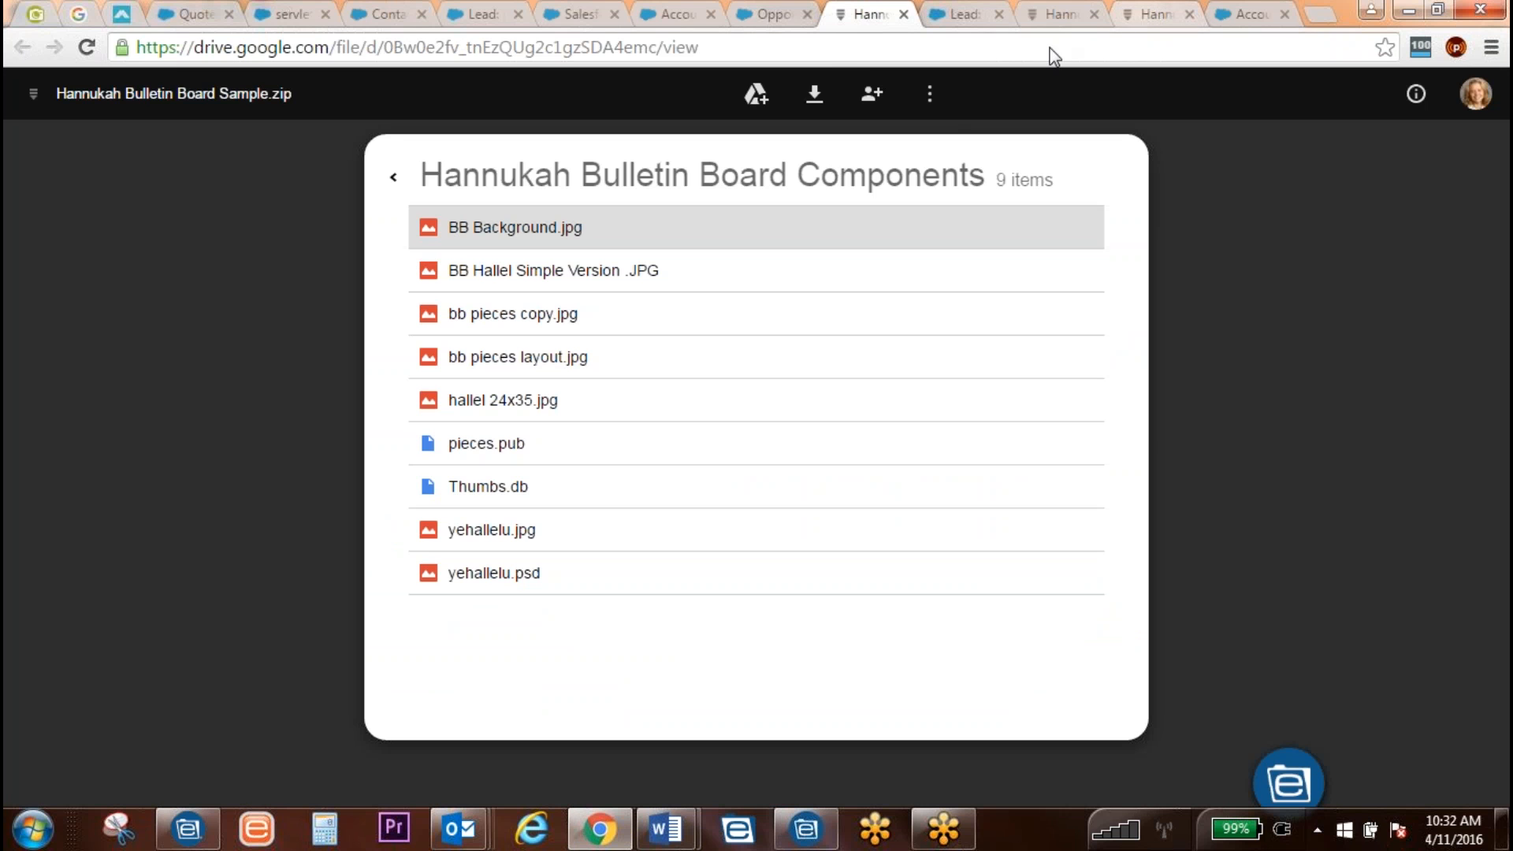
{"action": "left_click", "coordinate": [393, 176]}
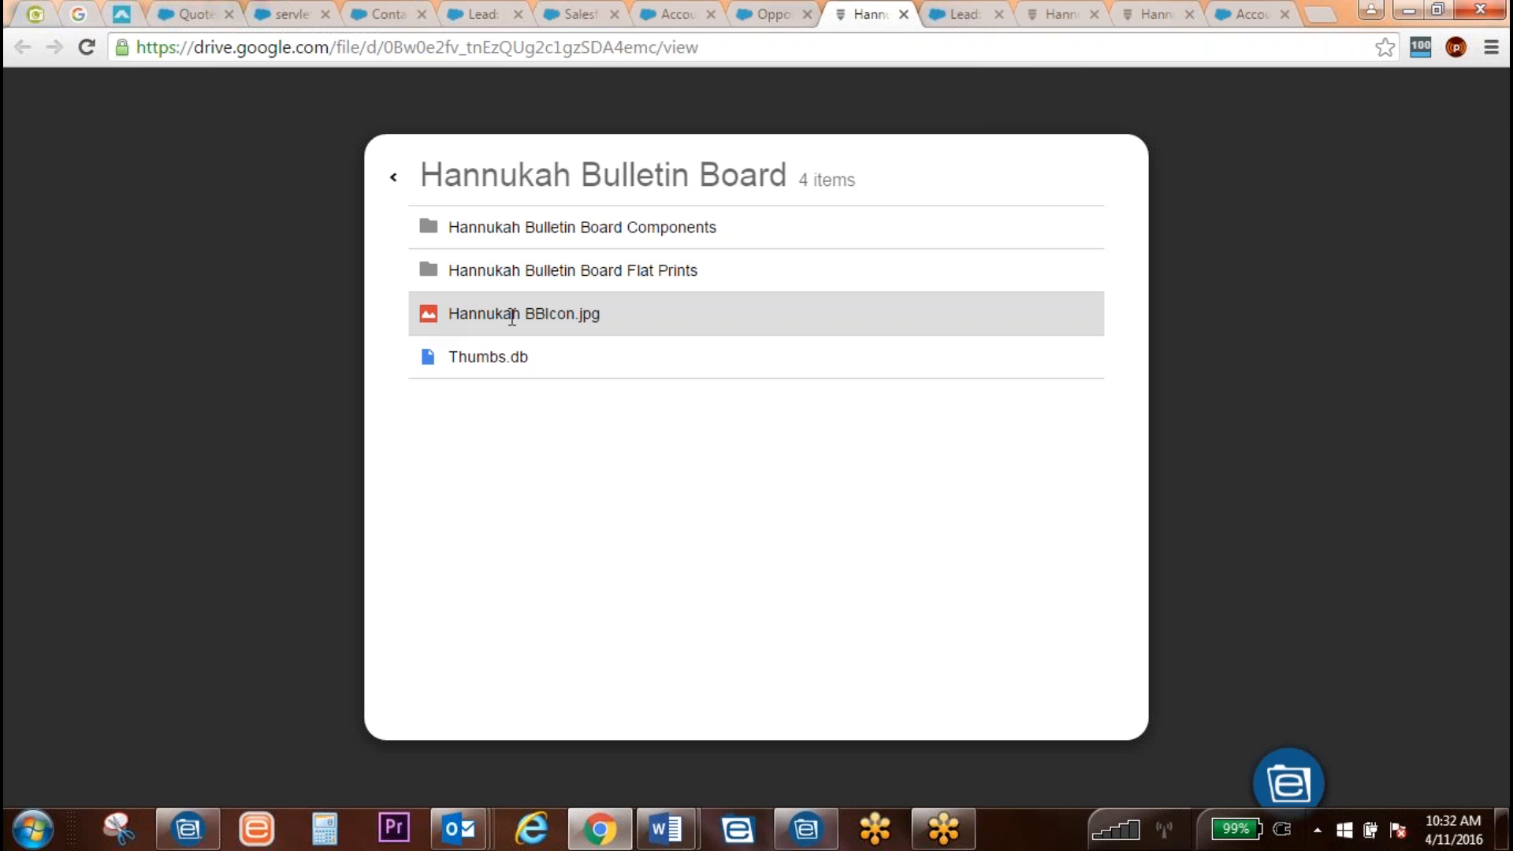
{"action": "left_click", "coordinate": [393, 178]}
{"action": "double_click", "coordinate": [448, 227]}
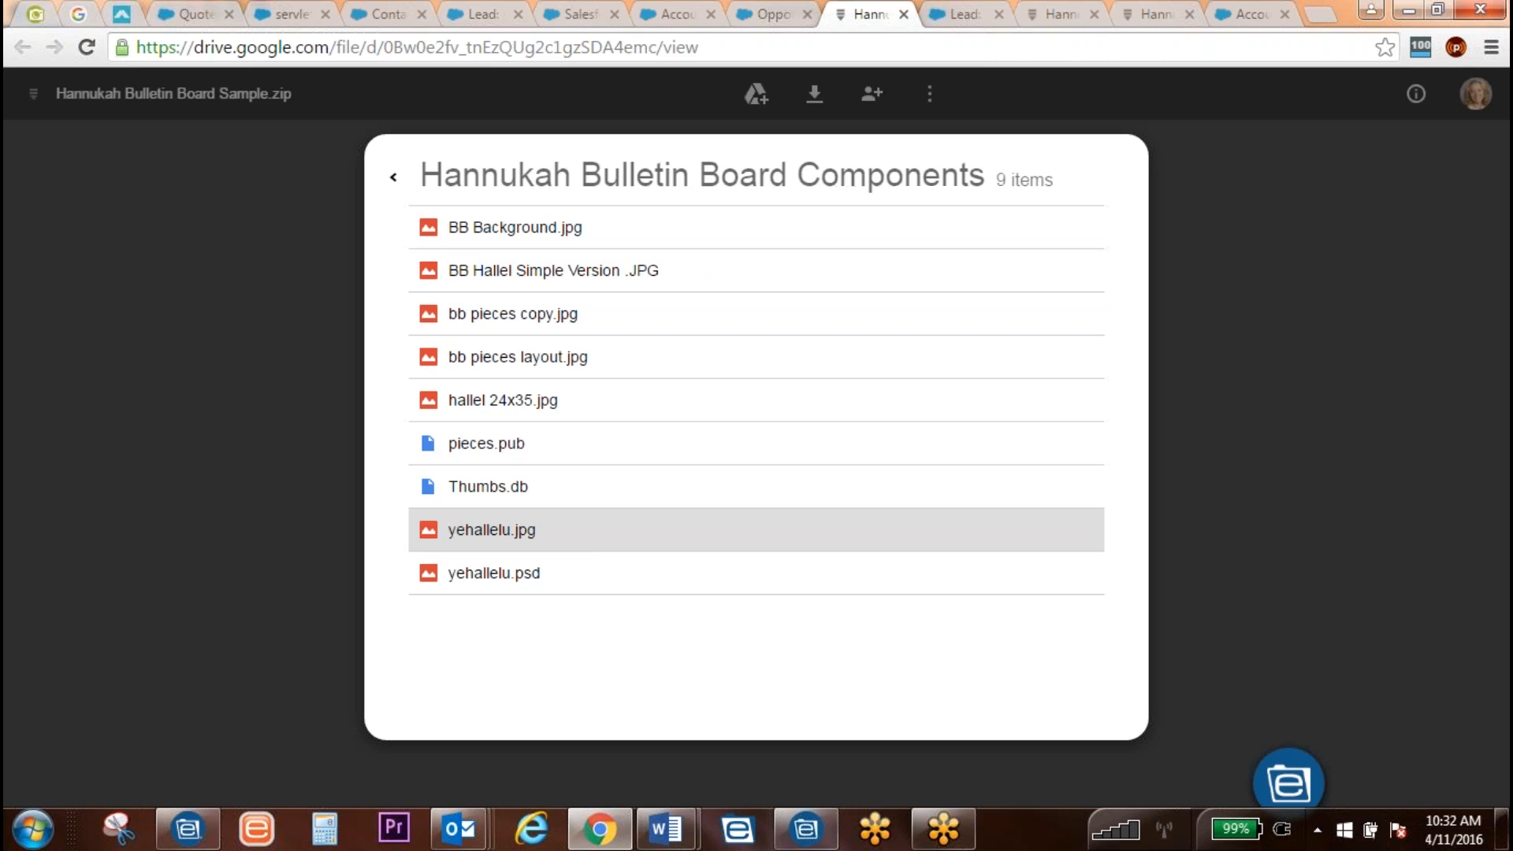
Step: Check save options for Hannukah BBIcon.jpg, open Flat Prints, then minimize Chrome and eFileCabinet
{"action": "left_click", "coordinate": [393, 178]}
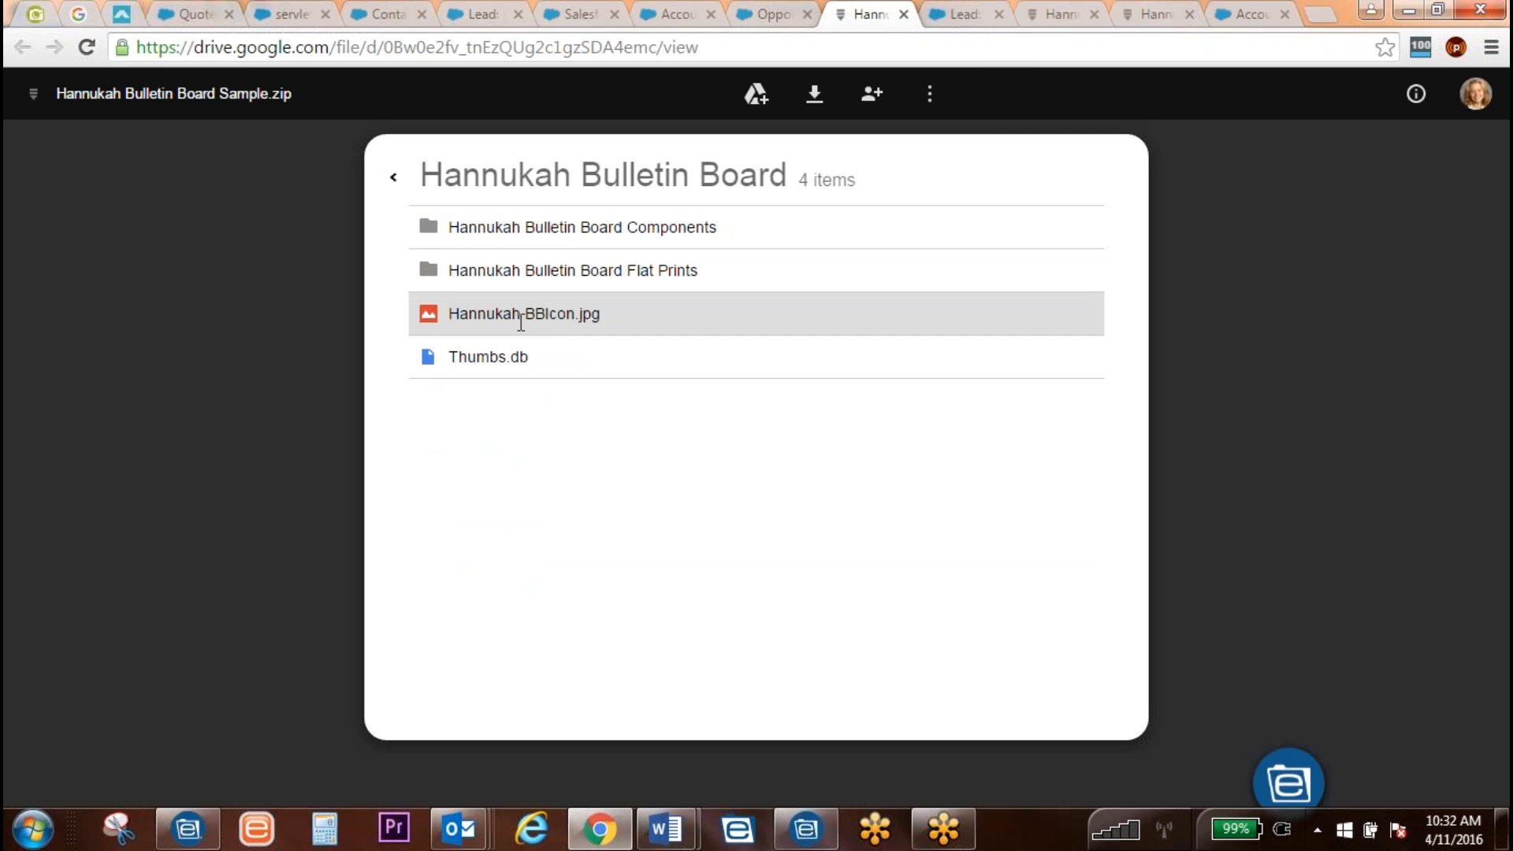
{"action": "right_click", "coordinate": [429, 314]}
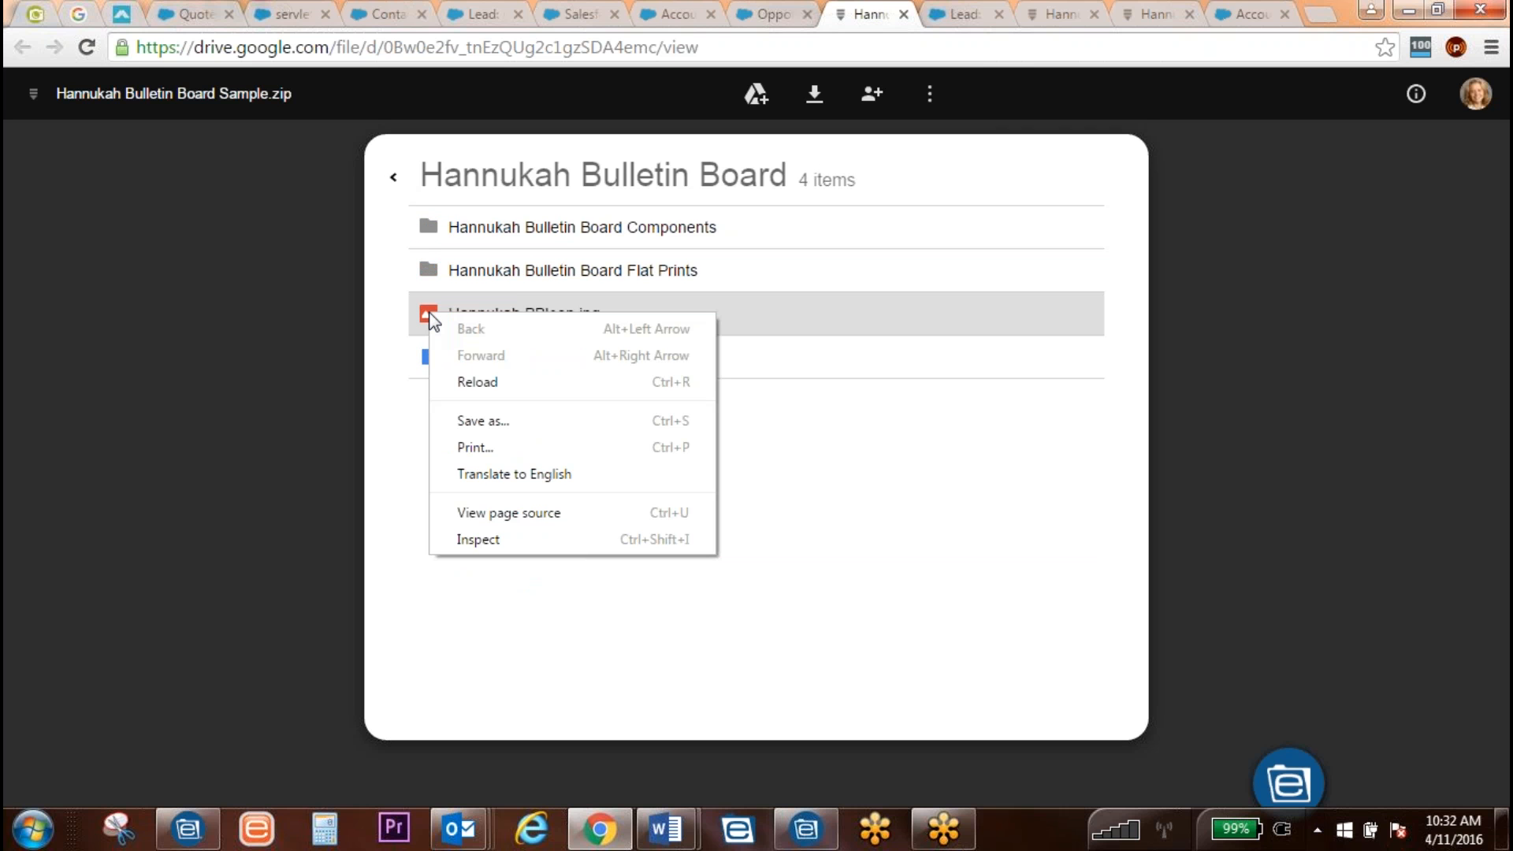
{"action": "key", "text": "Escape"}
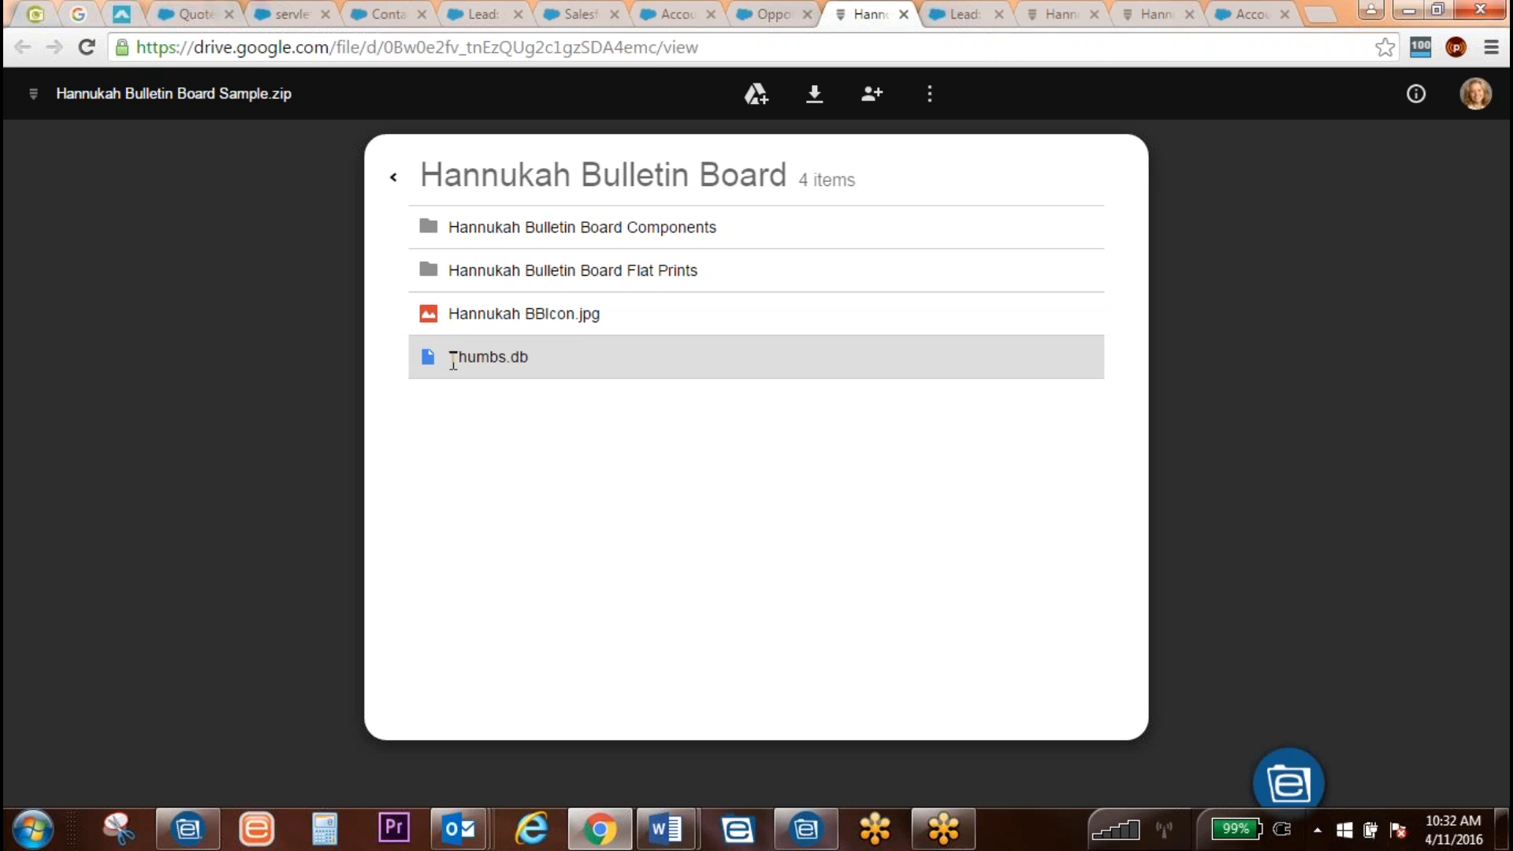
{"action": "left_click", "coordinate": [441, 271]}
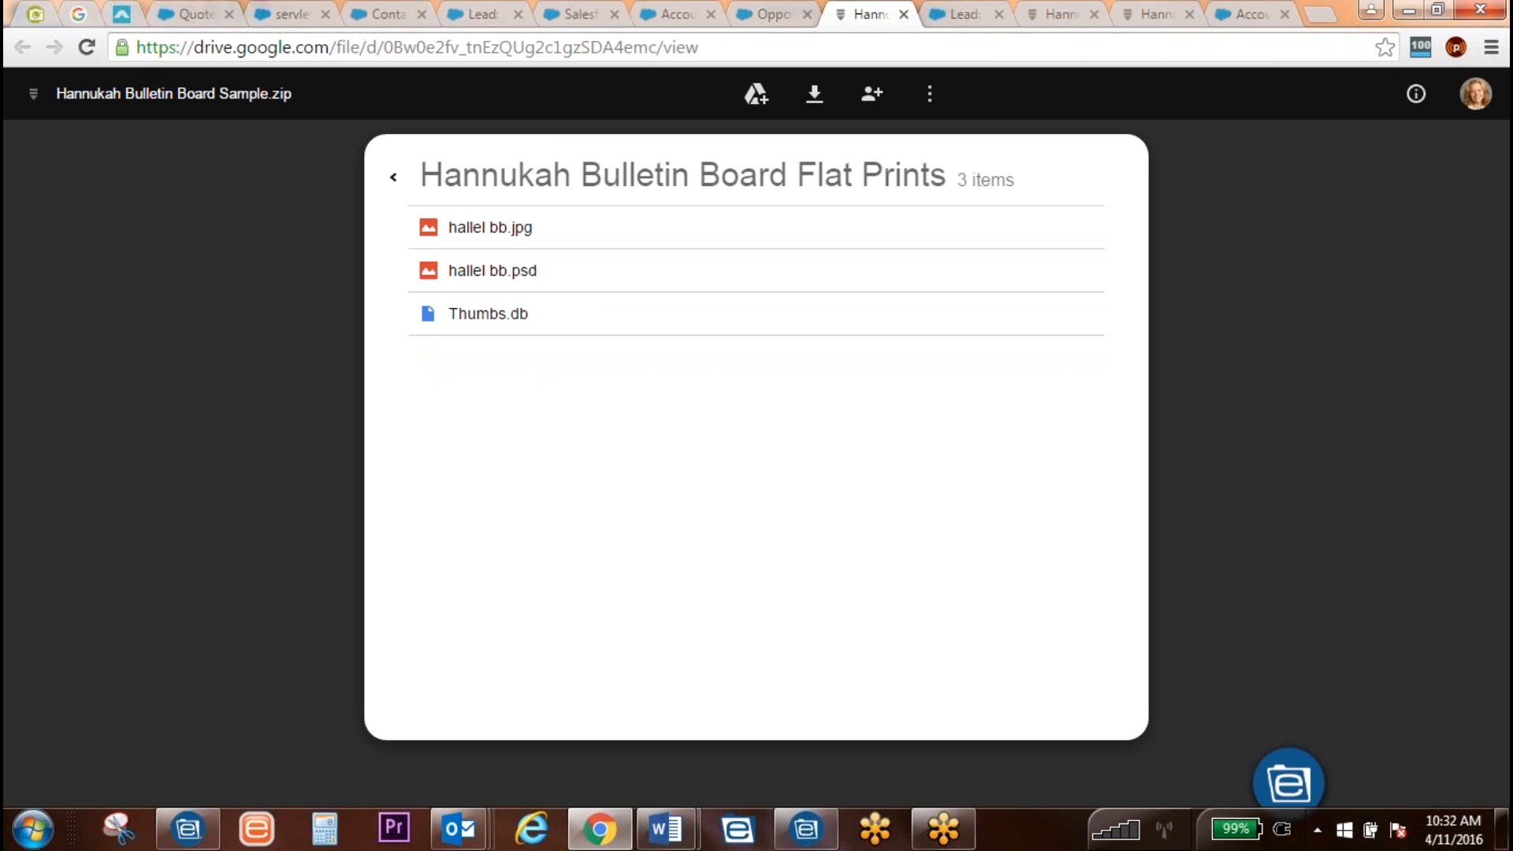
{"action": "left_click", "coordinate": [1409, 10]}
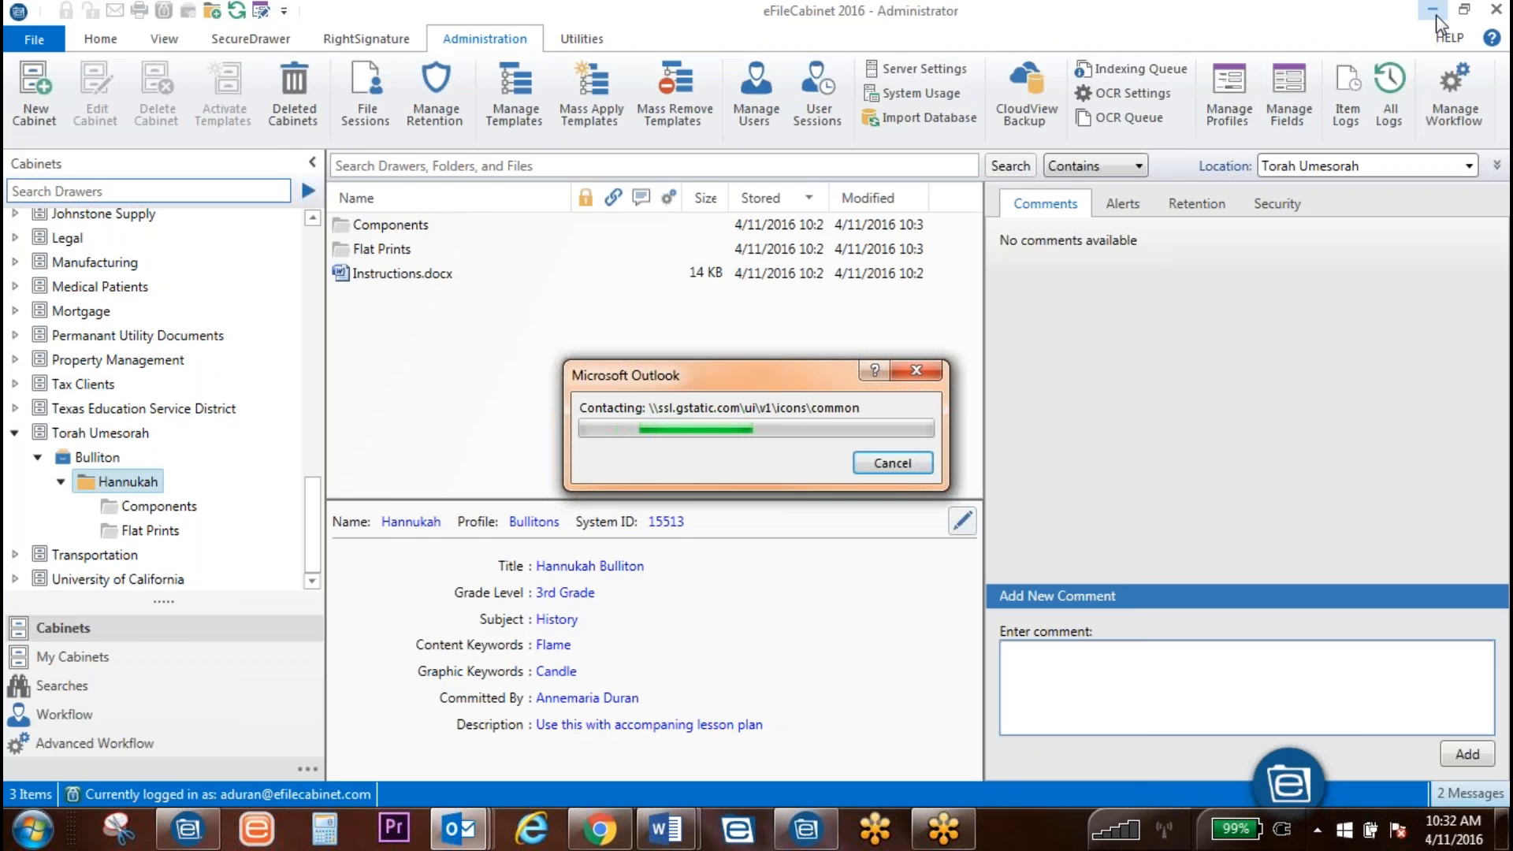
{"action": "left_click", "coordinate": [1433, 11]}
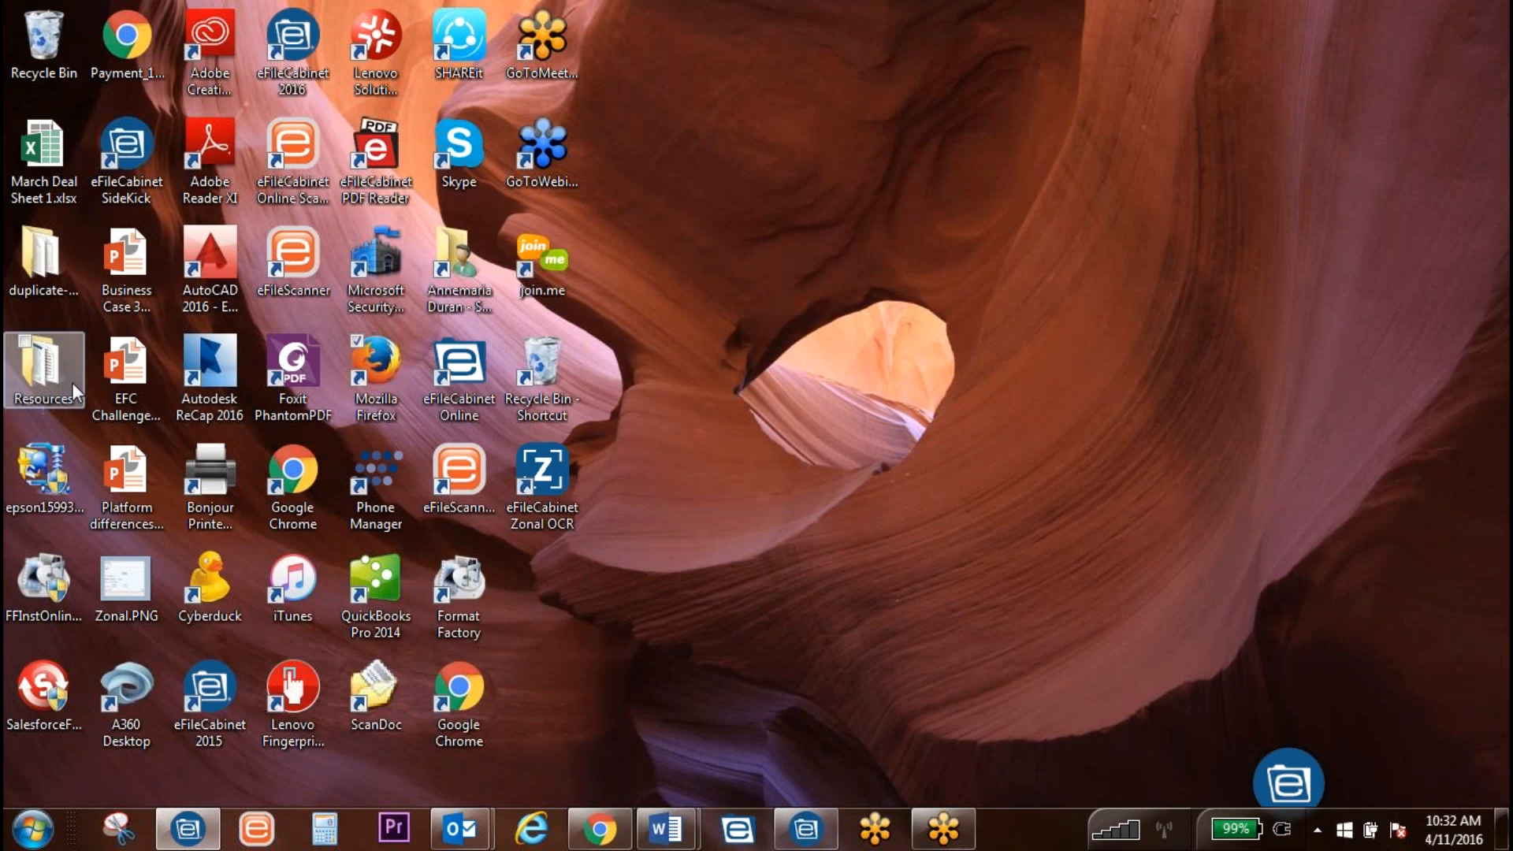
Step: Open the desktop Resources folder and view the Security Breaches infographic in Photo Viewer
{"action": "double_click", "coordinate": [41, 380]}
{"action": "scroll", "coordinate": [1016, 433], "scroll_direction": "down", "scroll_amount": 3}
{"action": "scroll", "coordinate": [1056, 536], "scroll_direction": "down", "scroll_amount": 12}
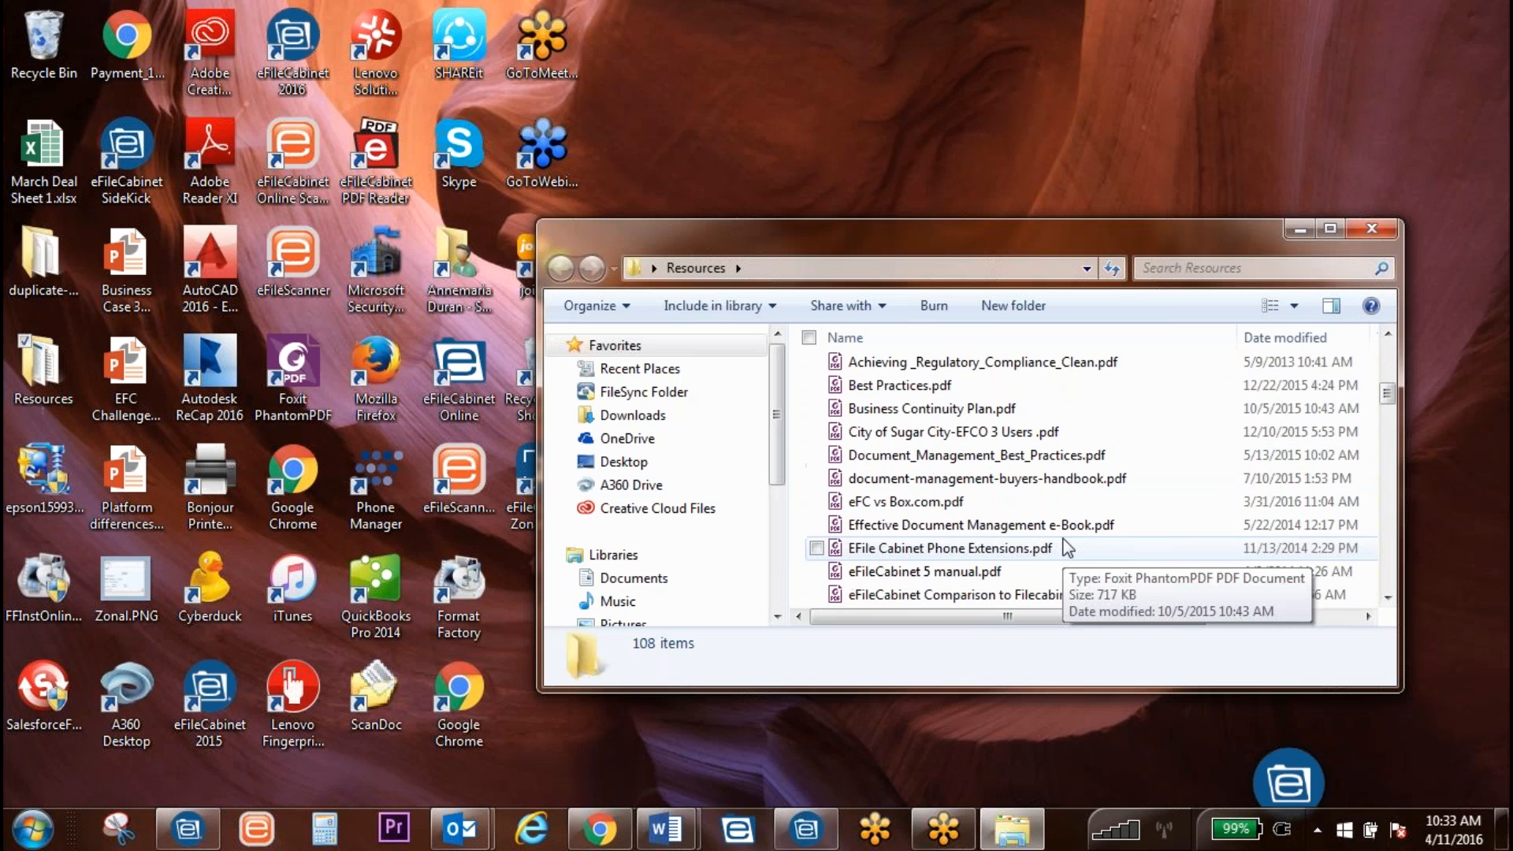
{"action": "scroll", "coordinate": [1017, 536], "scroll_direction": "up", "scroll_amount": 6}
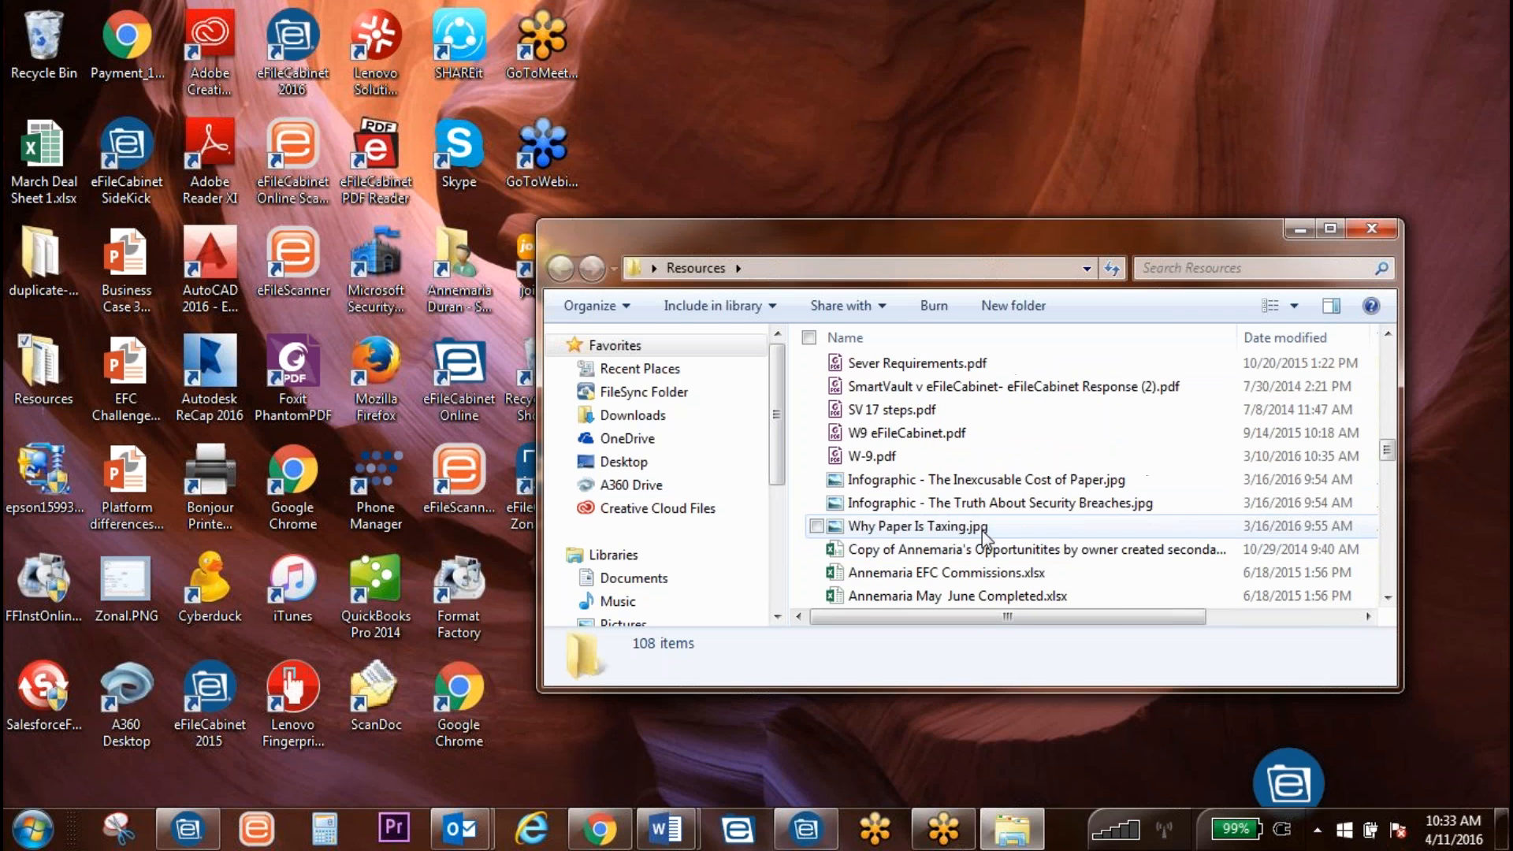
{"action": "left_click", "coordinate": [1056, 509]}
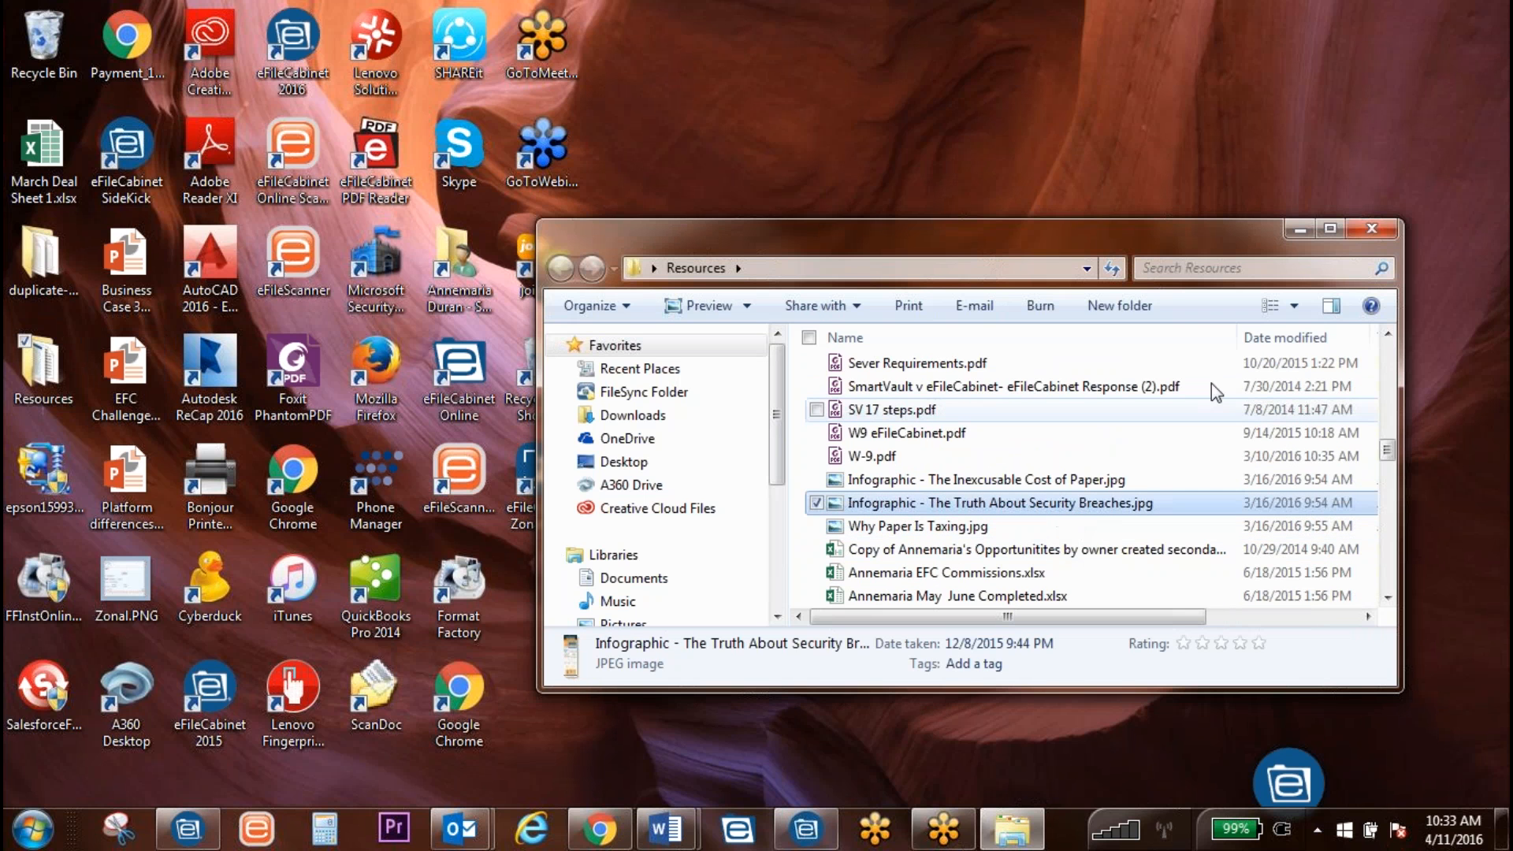
{"action": "double_click", "coordinate": [1058, 507]}
Step: Close Photo Viewer, move the Resources window aside, and bring eFileCabinet forward
{"action": "scroll", "coordinate": [1268, 268], "scroll_direction": "up", "scroll_amount": 1}
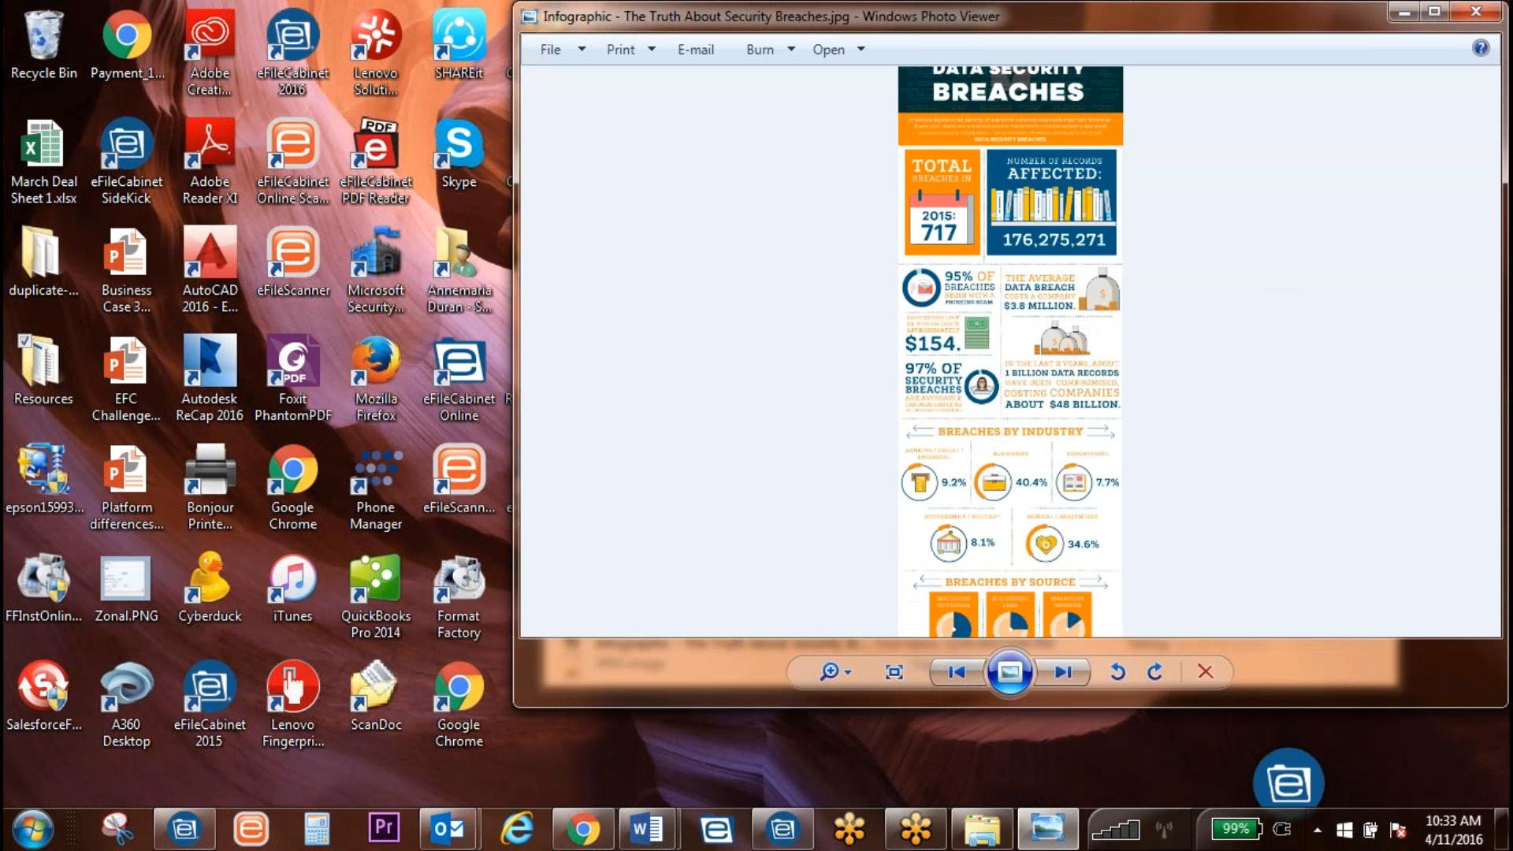
{"action": "left_click", "coordinate": [1478, 11]}
{"action": "left_click_drag", "start_coordinate": [1163, 181], "coordinate": [1277, 55]}
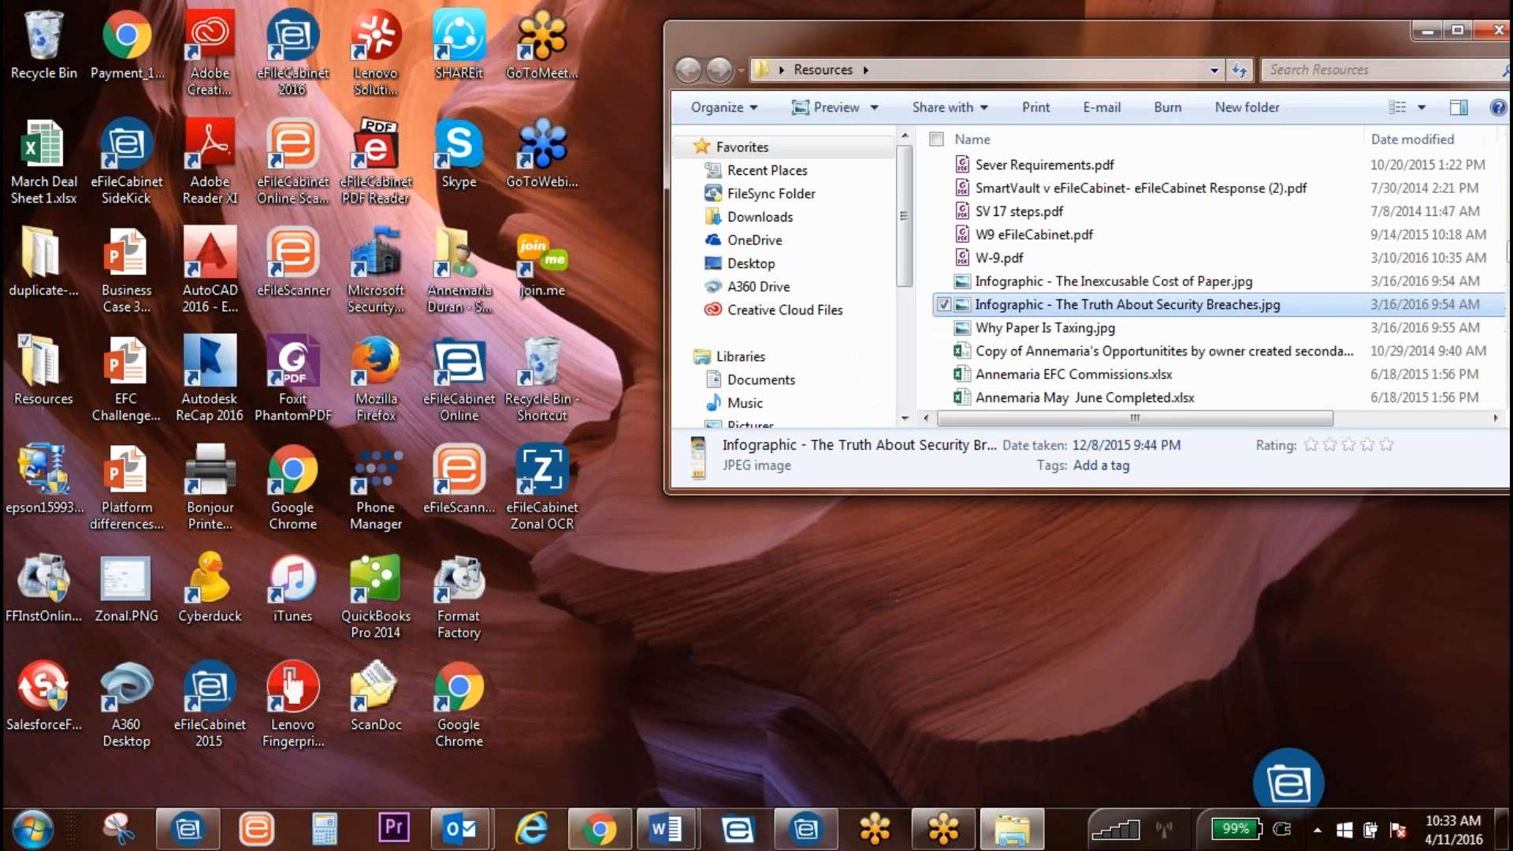
{"action": "left_click", "coordinate": [202, 826]}
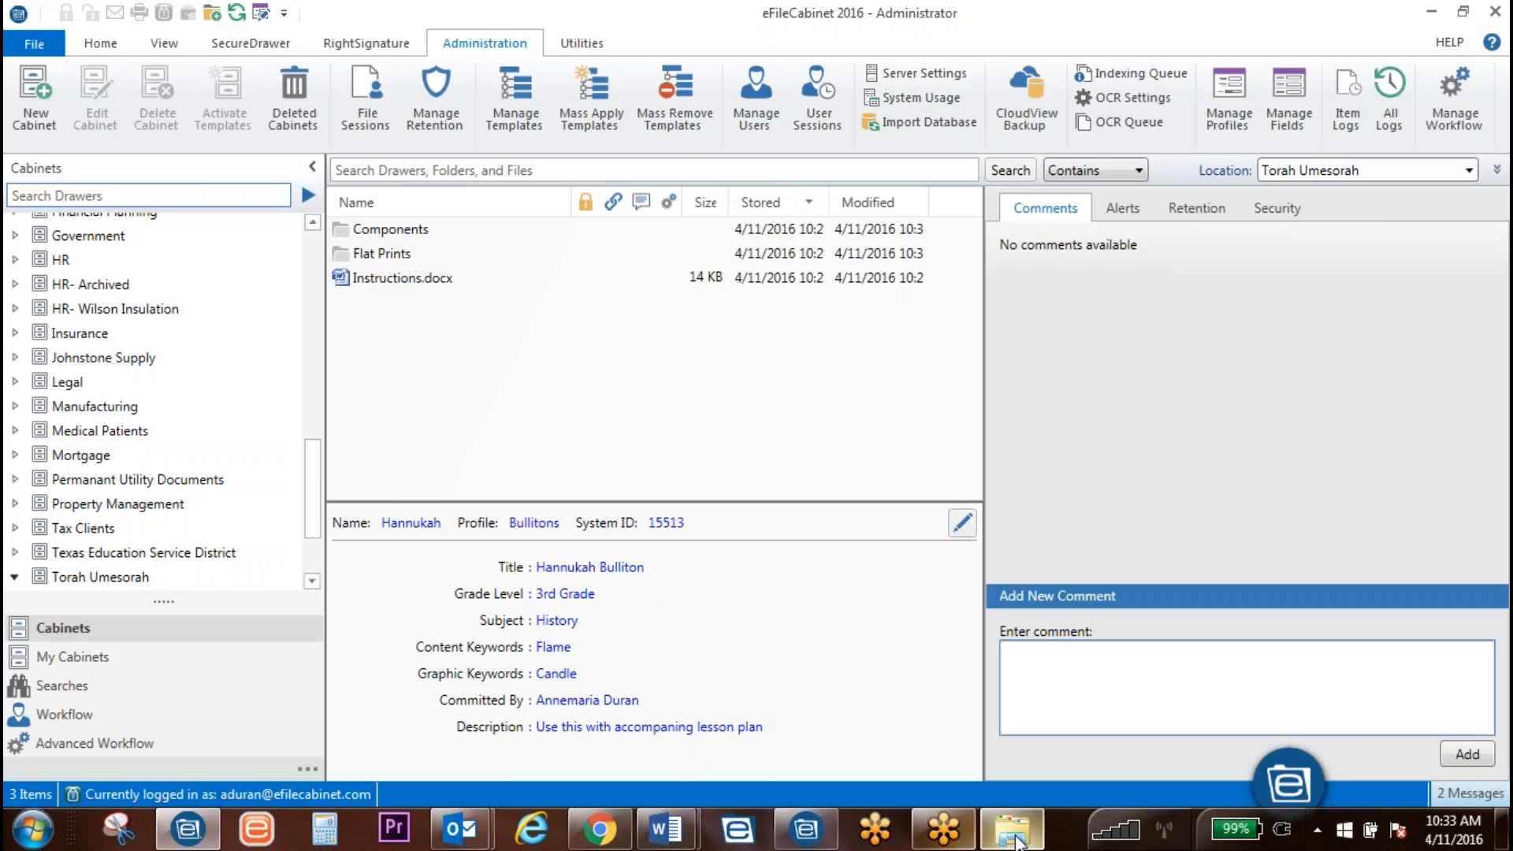
{"action": "left_click", "coordinate": [1013, 823]}
{"action": "left_click_drag", "start_coordinate": [985, 295], "coordinate": [711, 396]}
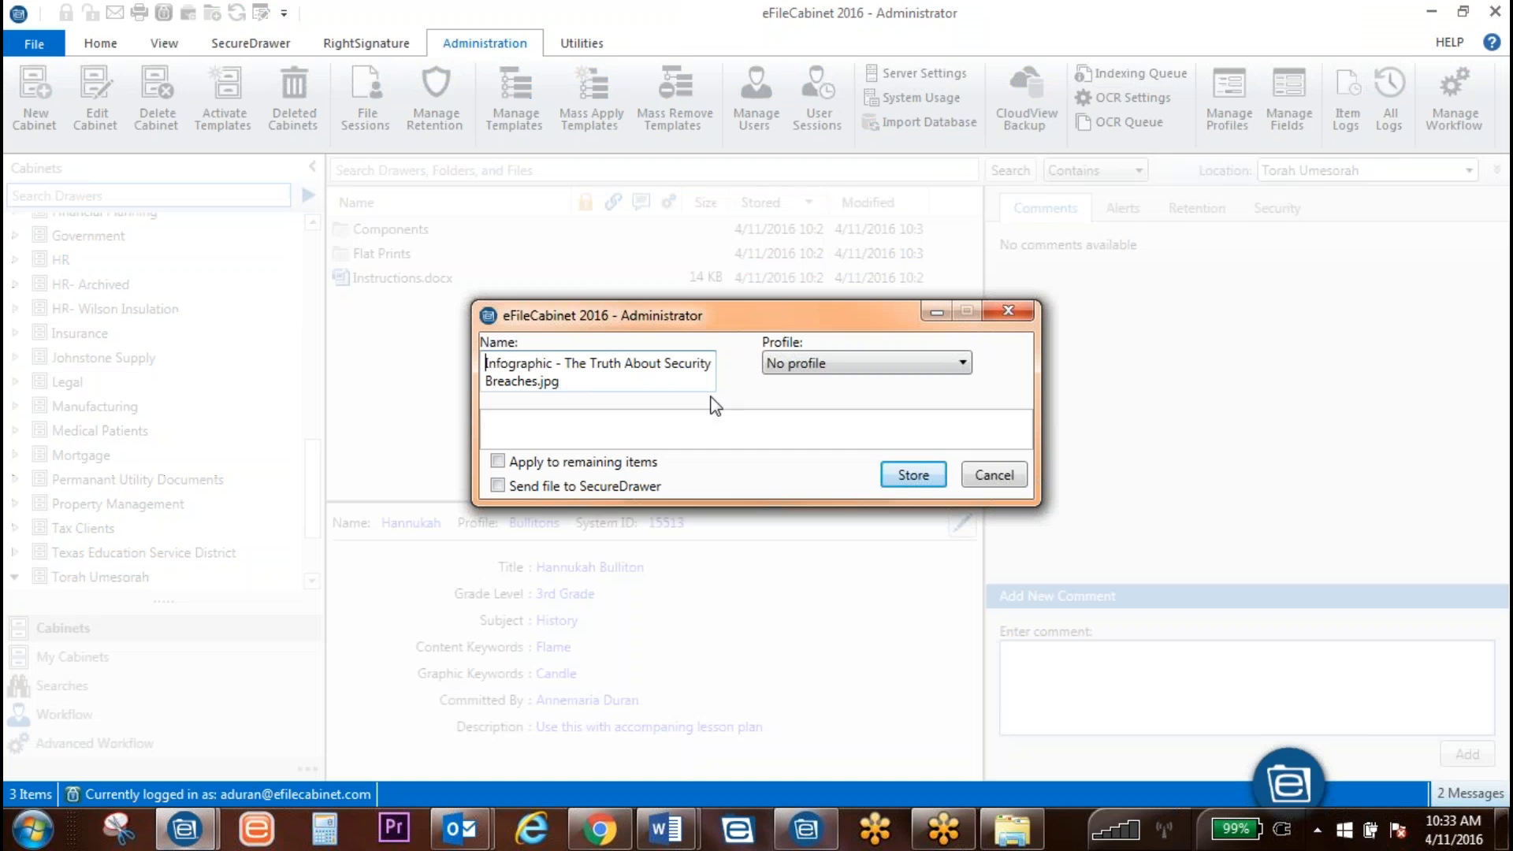
{"action": "left_click", "coordinate": [1010, 313]}
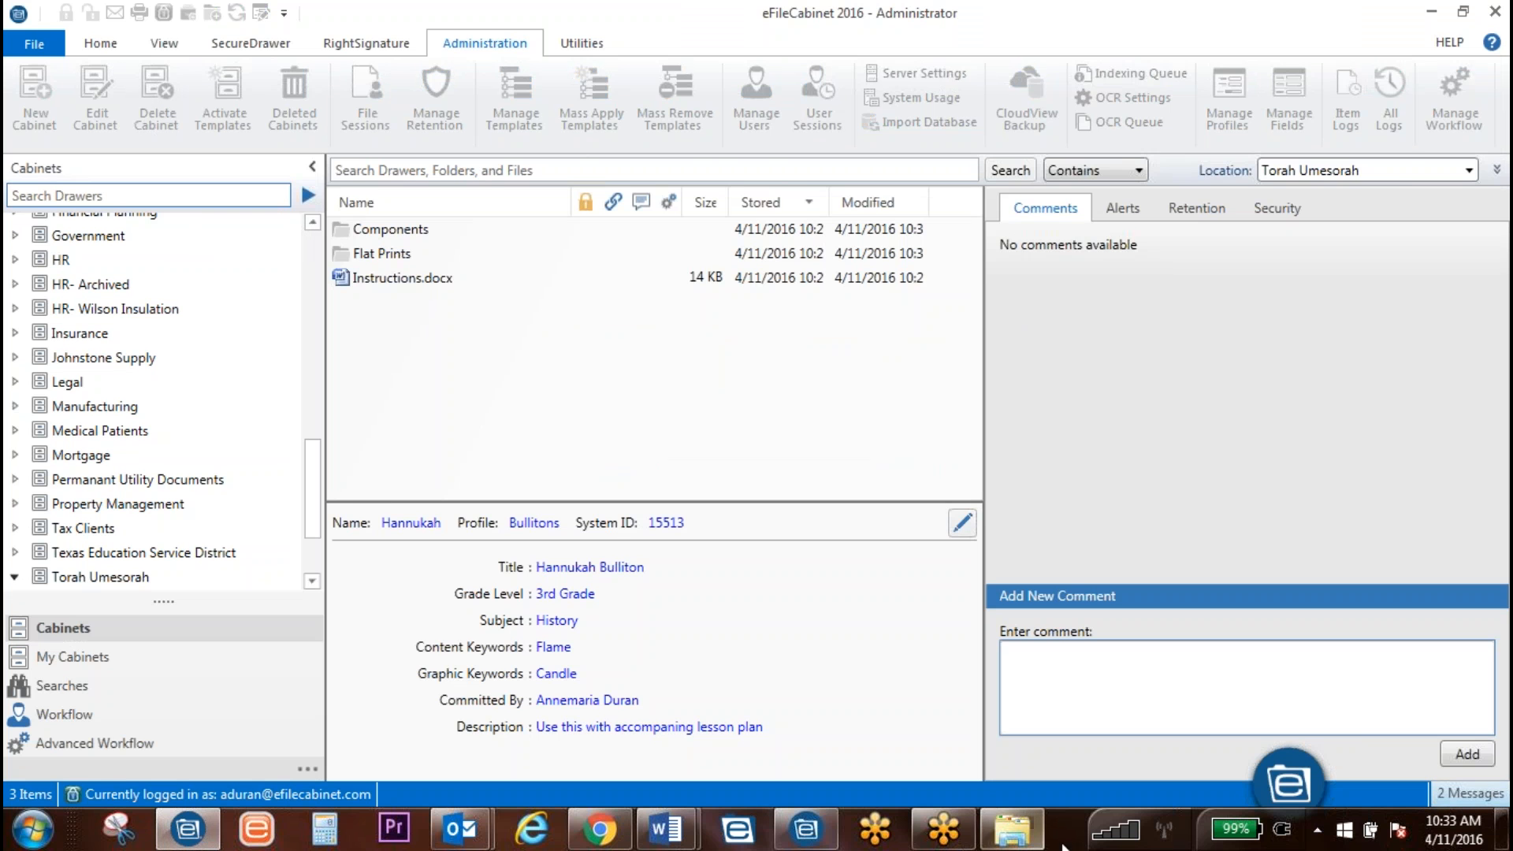
{"action": "left_click", "coordinate": [1012, 827]}
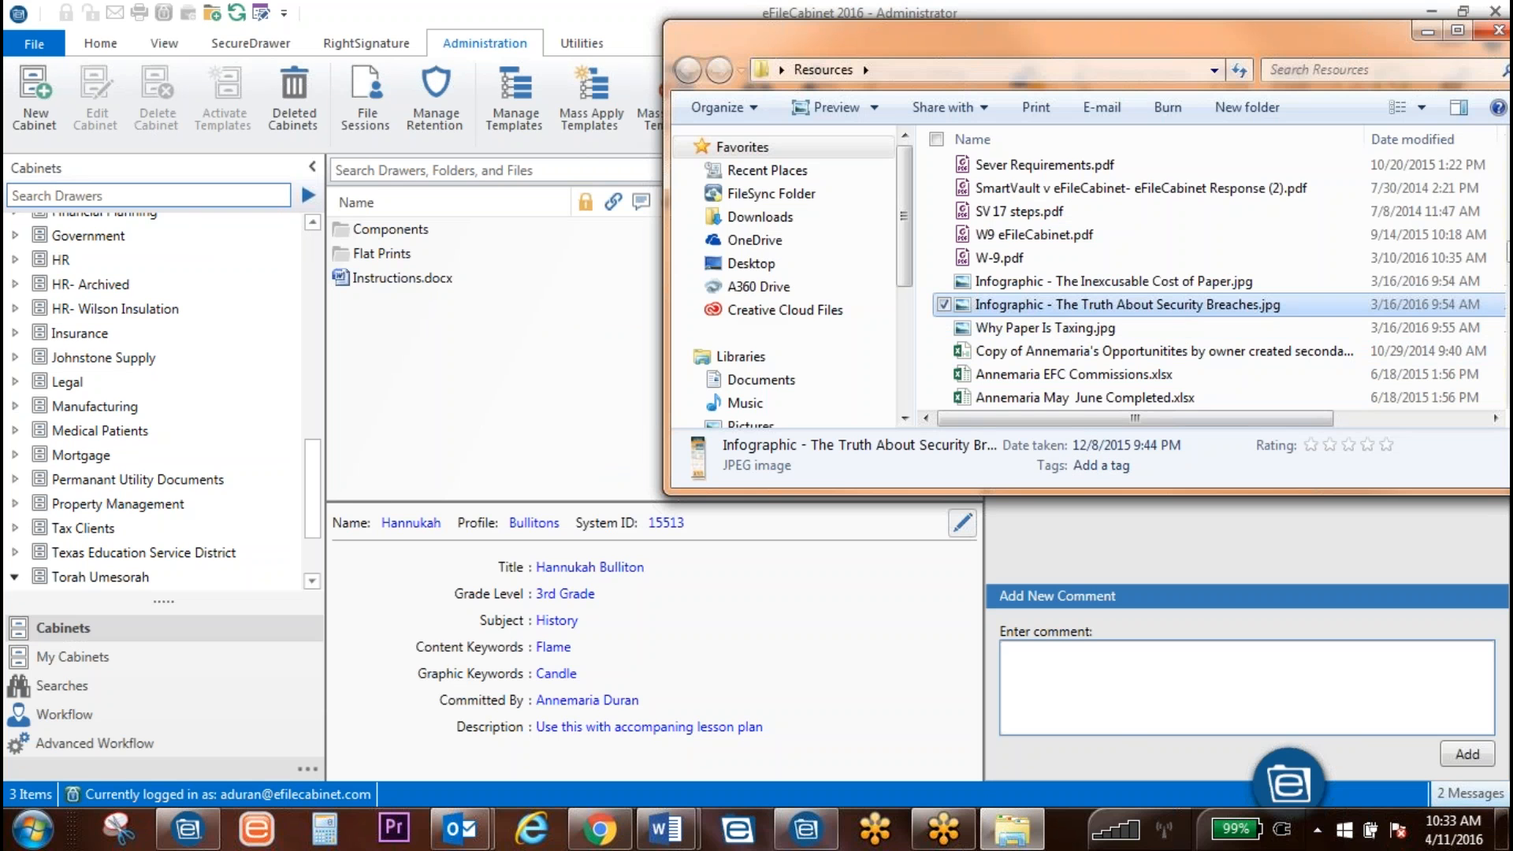
{"action": "left_click_drag", "start_coordinate": [1025, 305], "coordinate": [540, 371]}
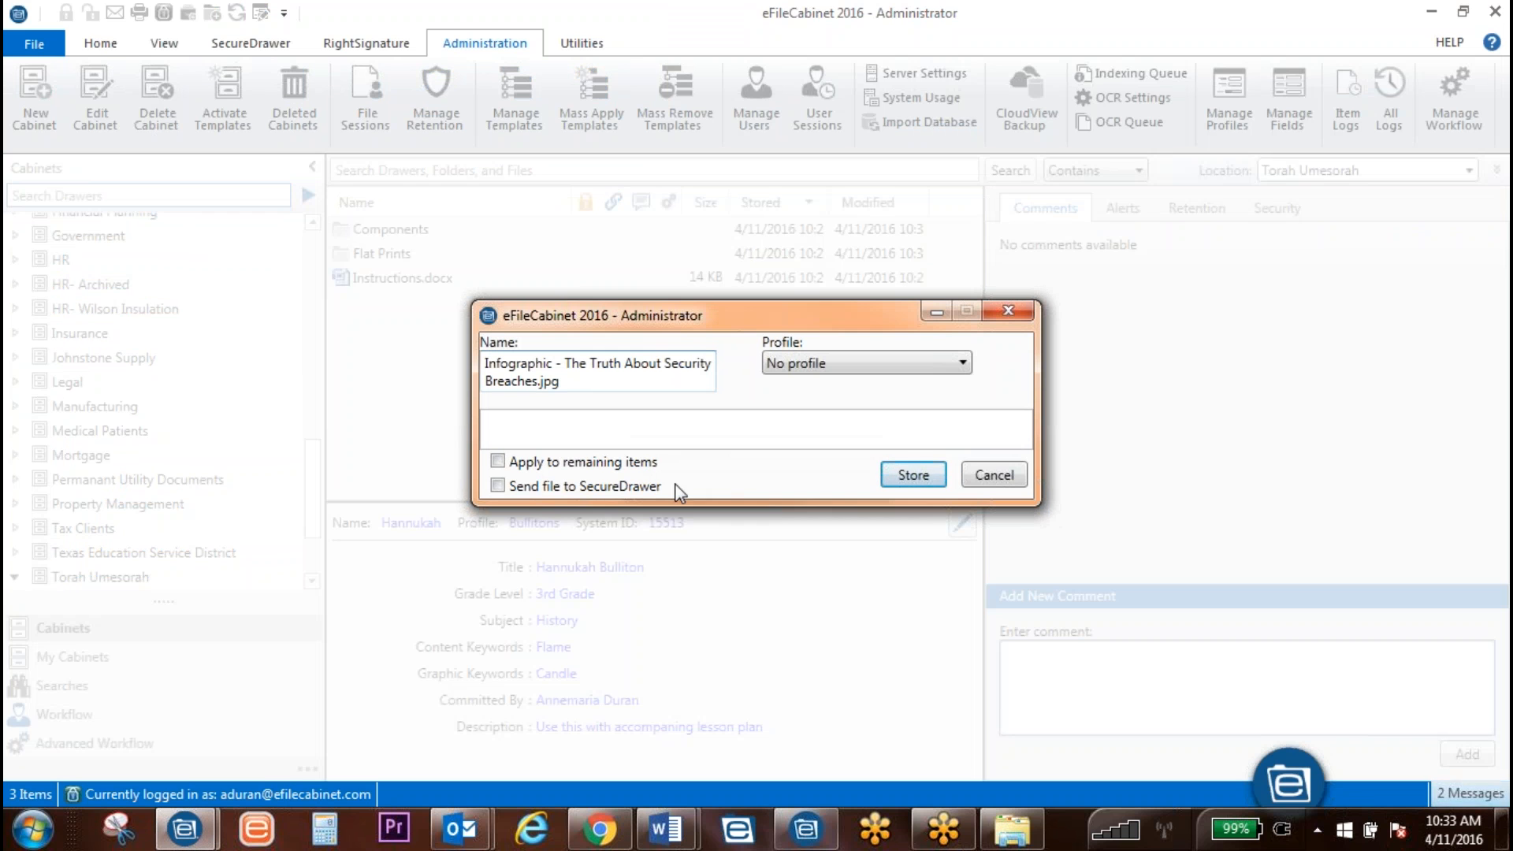
{"action": "left_click", "coordinate": [788, 363]}
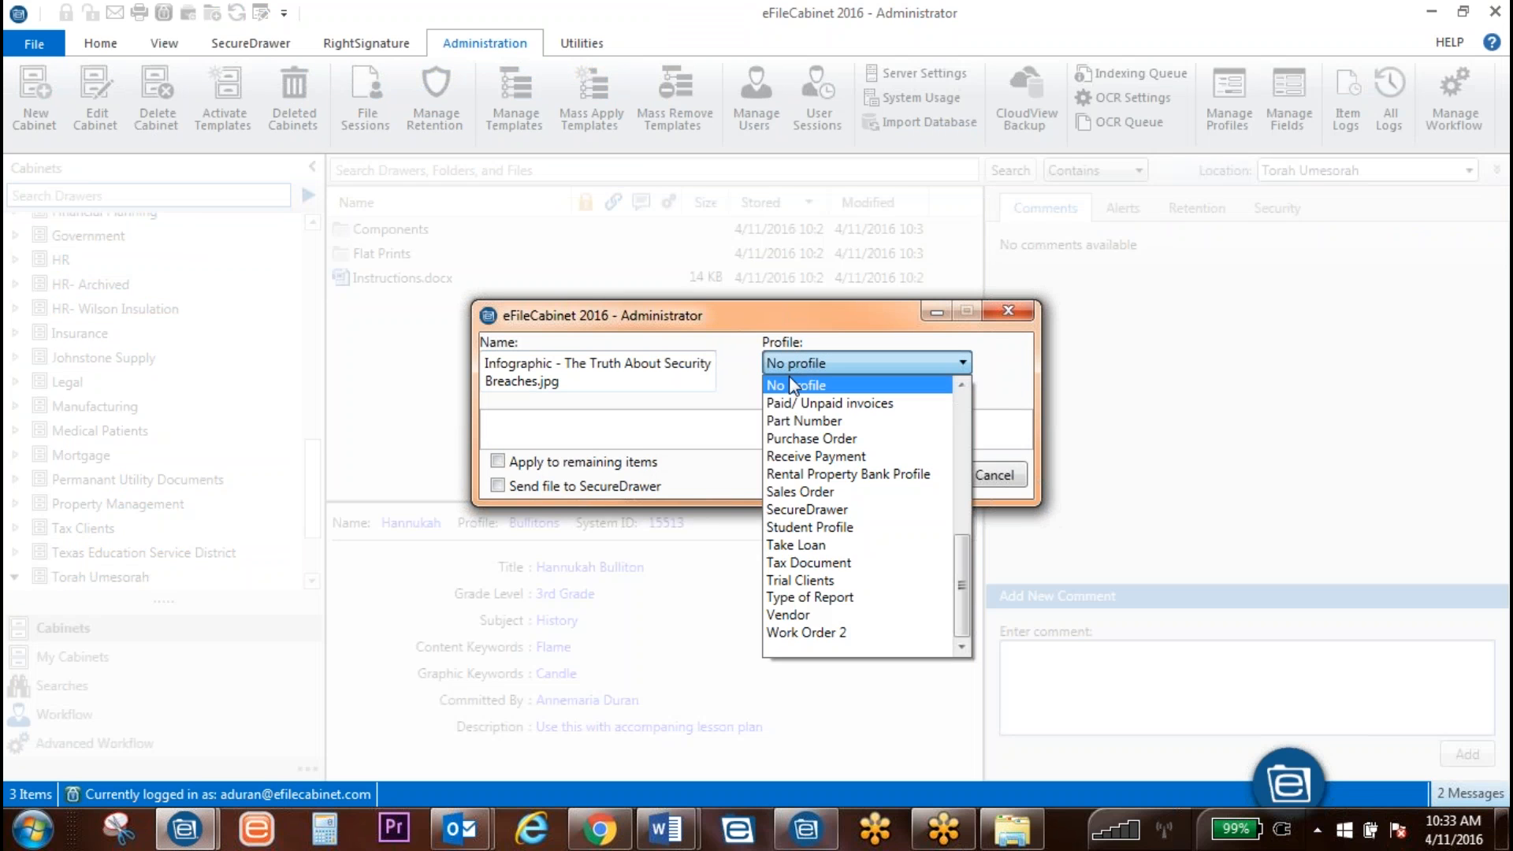
{"action": "left_click", "coordinate": [792, 386]}
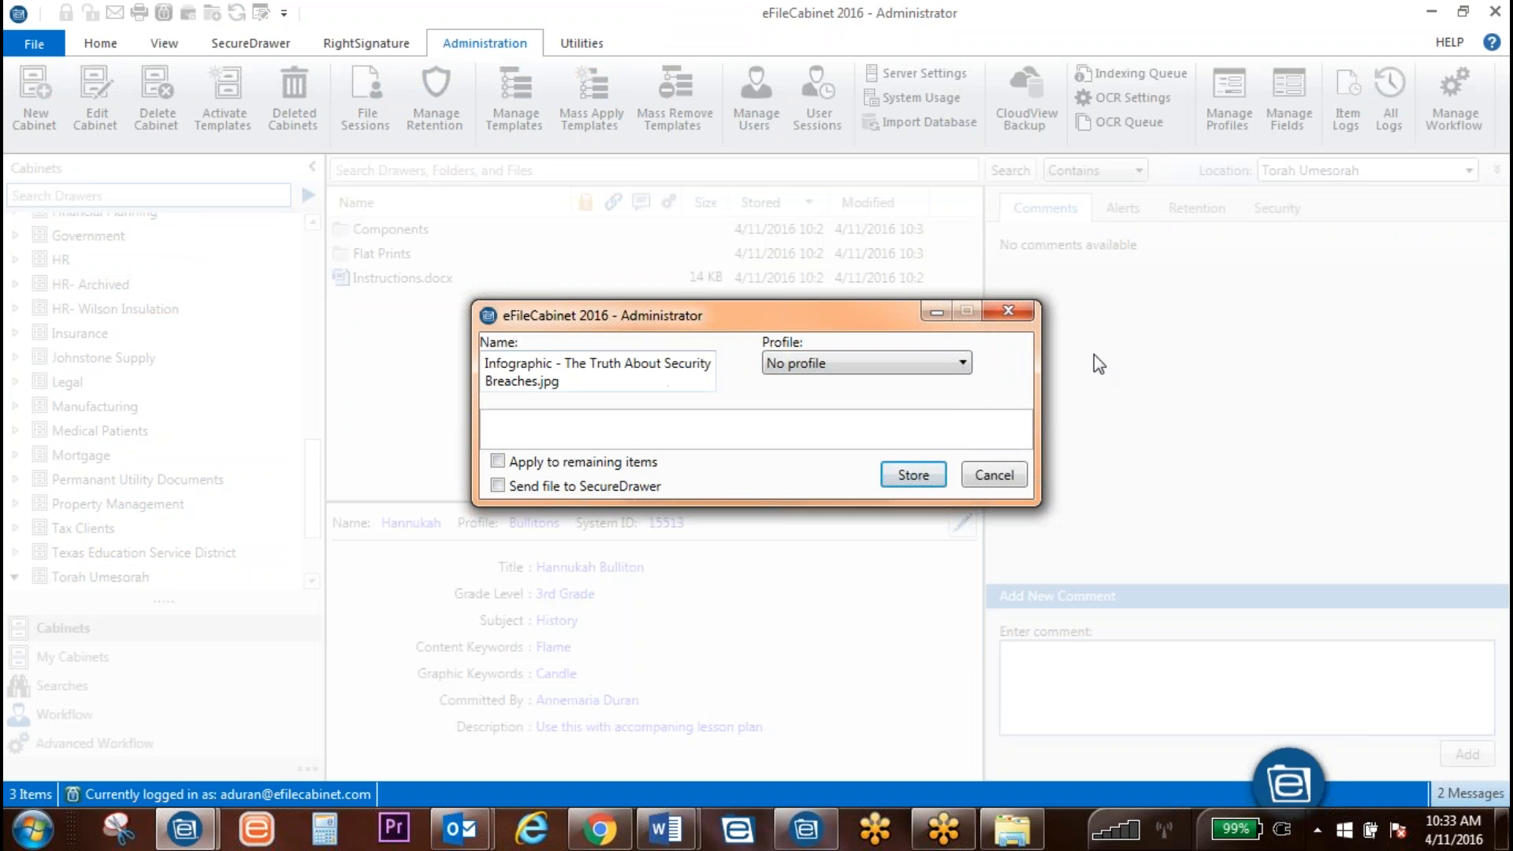
{"action": "left_click", "coordinate": [1008, 310]}
{"action": "scroll", "coordinate": [209, 498], "scroll_direction": "down", "scroll_amount": 2}
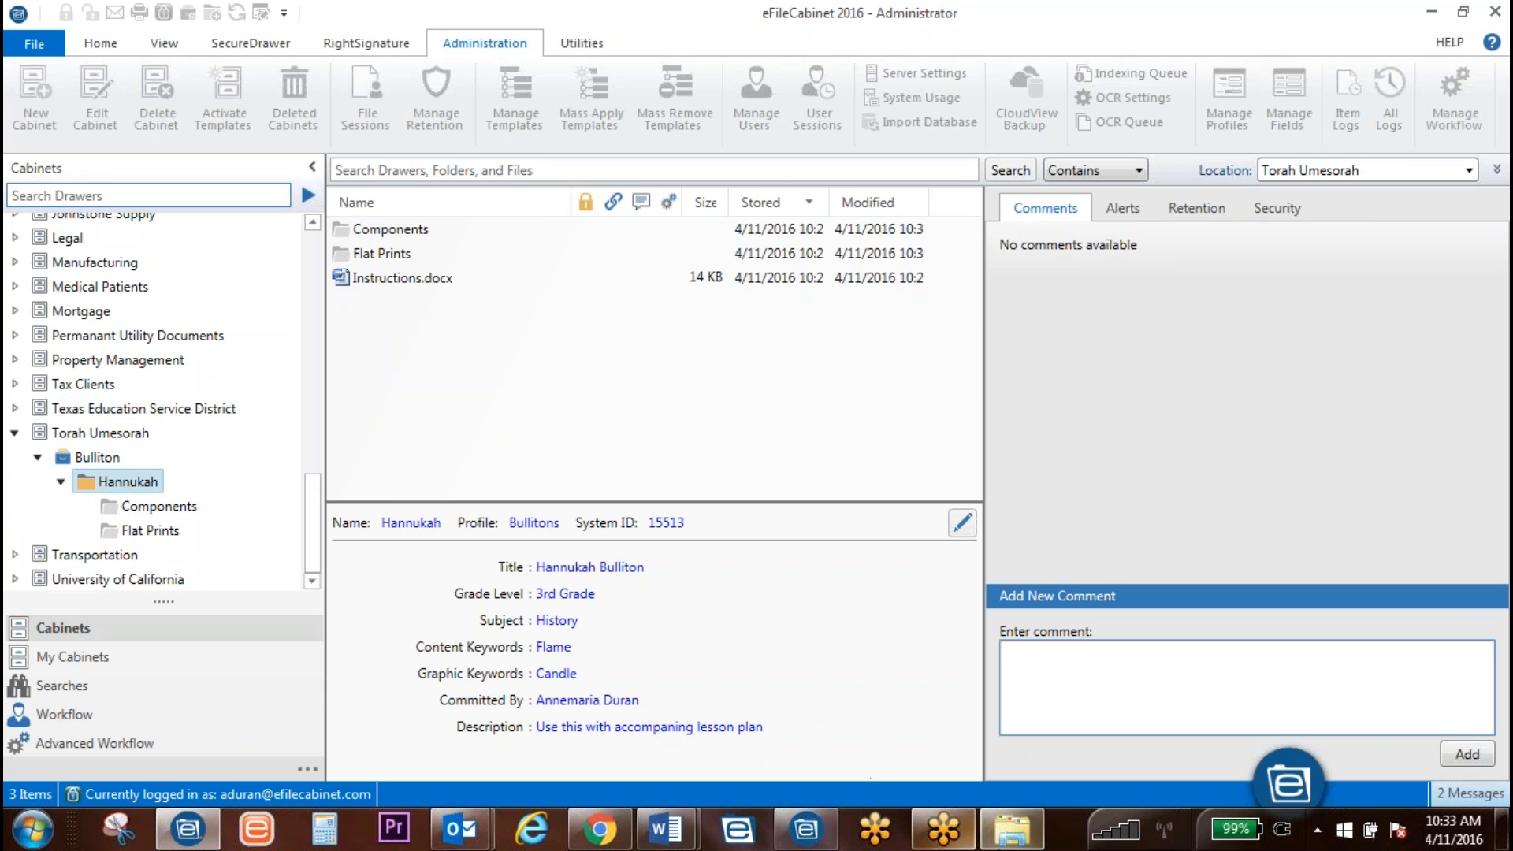
{"action": "left_click", "coordinate": [1012, 829]}
Step: Drop the Security Breaches infographic into Hannukah and choose the Bullitons profile
{"action": "left_click_drag", "start_coordinate": [986, 309], "coordinate": [733, 524]}
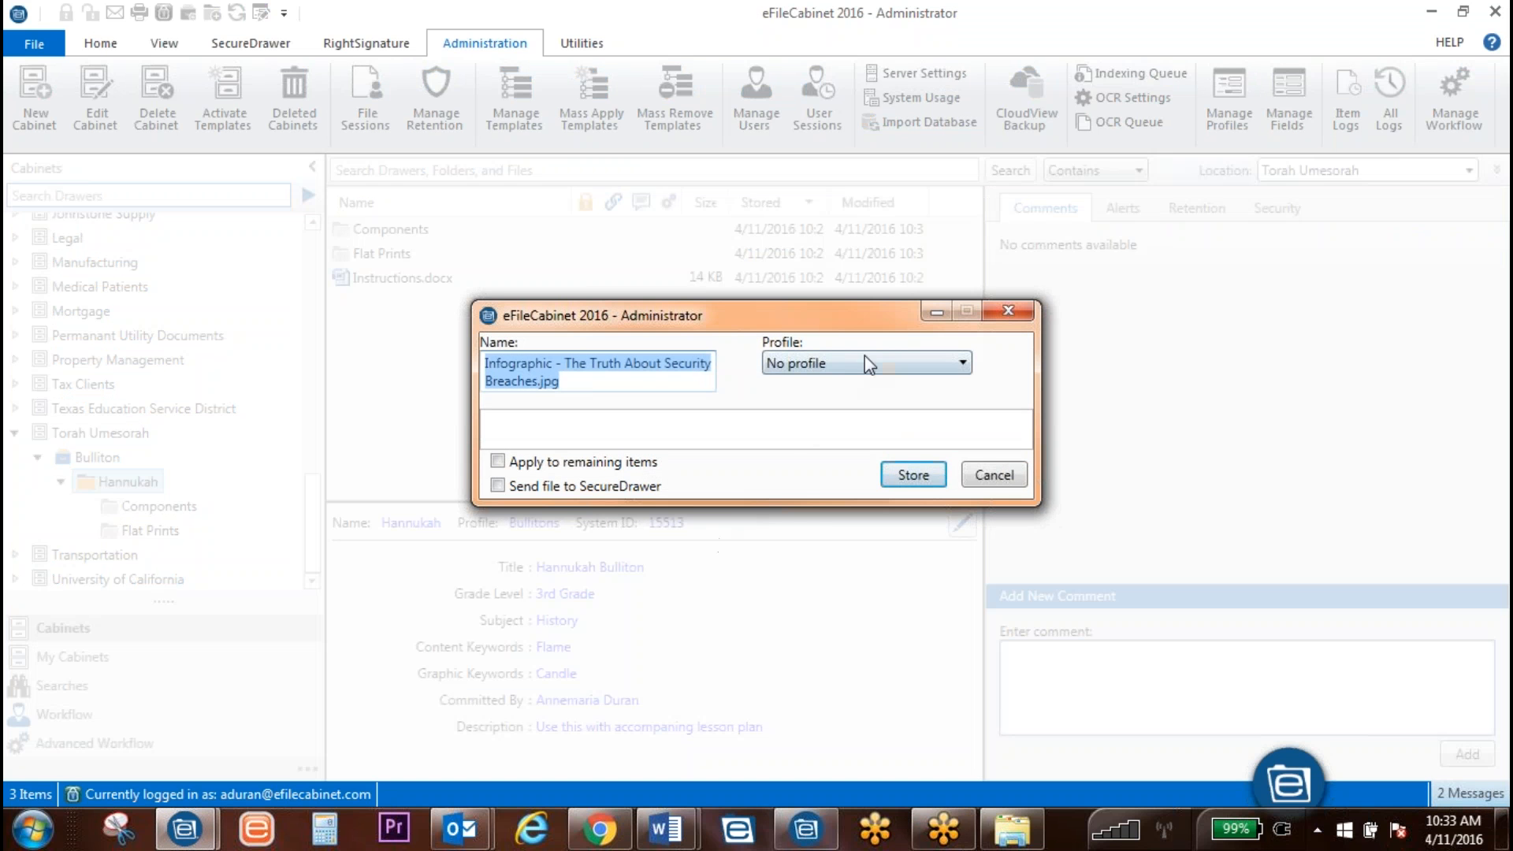
{"action": "left_click", "coordinate": [864, 361]}
{"action": "scroll", "coordinate": [834, 465], "scroll_direction": "up", "scroll_amount": 3}
{"action": "scroll", "coordinate": [832, 460], "scroll_direction": "up", "scroll_amount": 3}
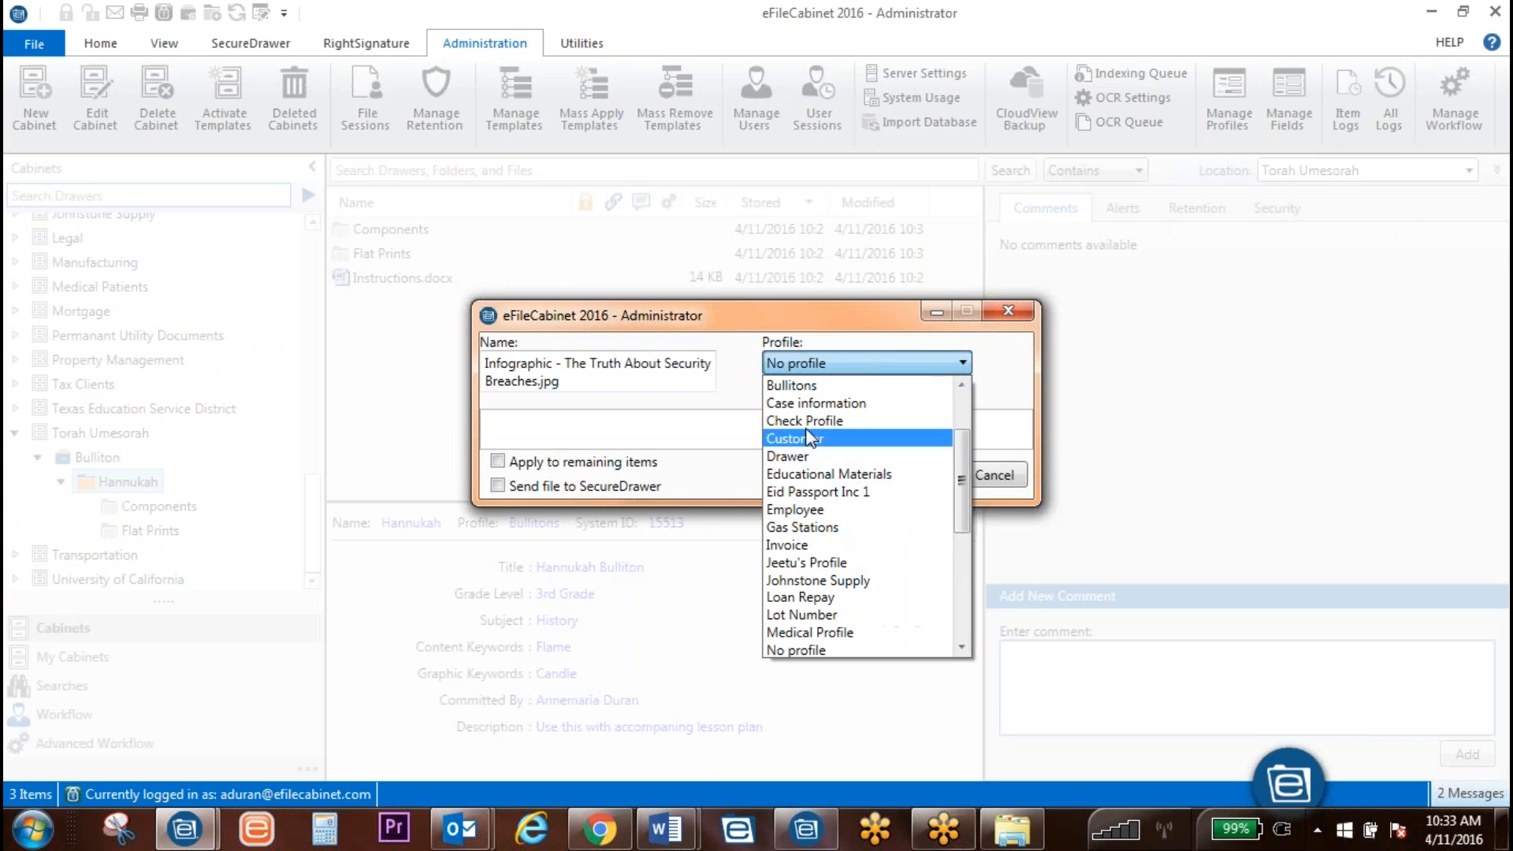
{"action": "left_click", "coordinate": [828, 385]}
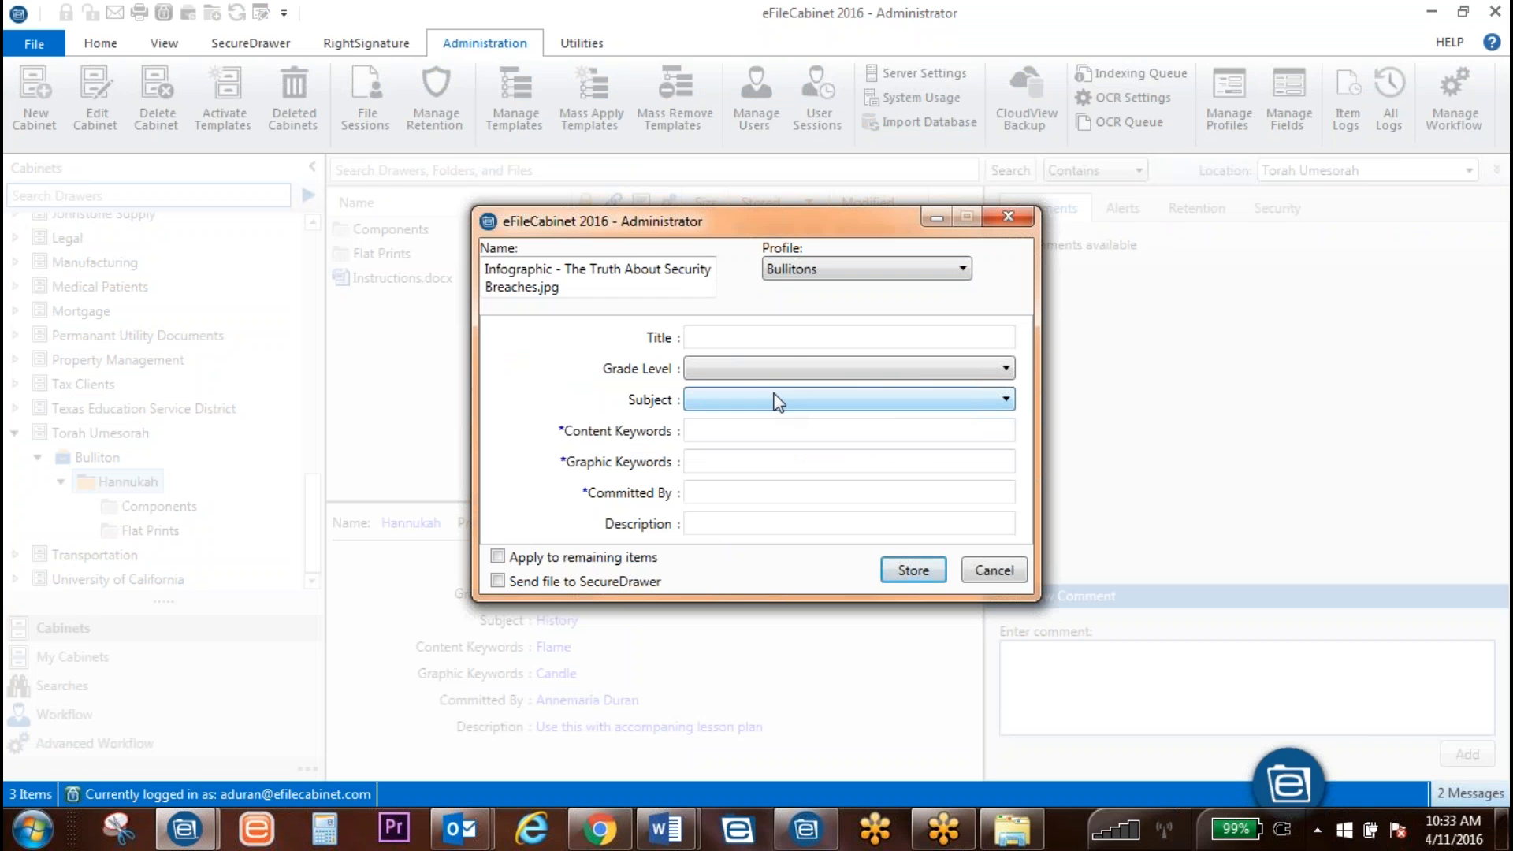
Step: Start a 'Bulliton Hann' title, then cancel storing the infographic
{"action": "left_click", "coordinate": [790, 334]}
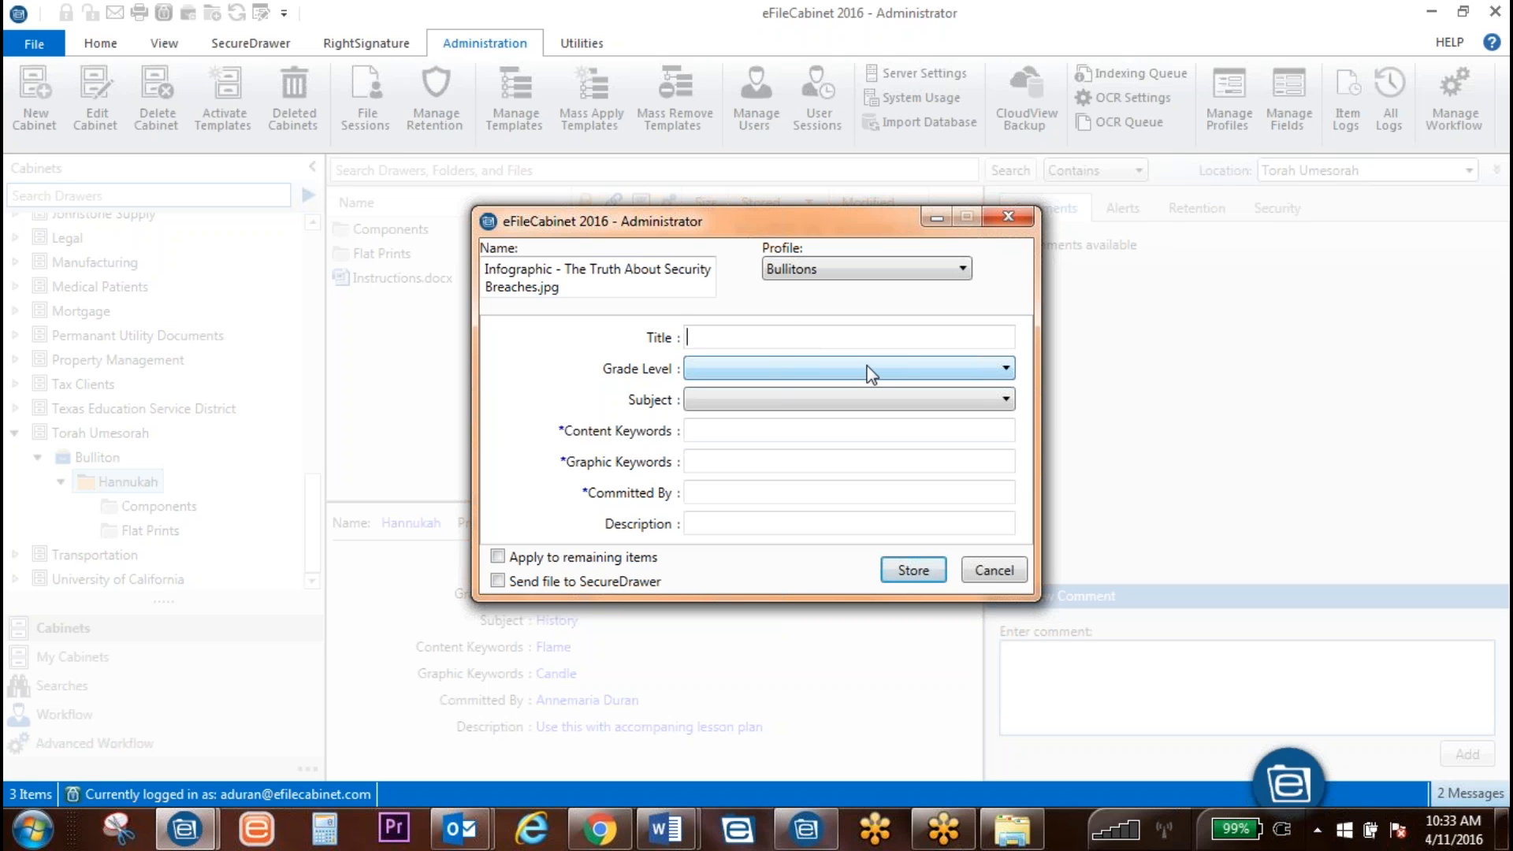
{"action": "type", "text": "Bulliton Hannukah"}
{"action": "left_click", "coordinate": [995, 571]}
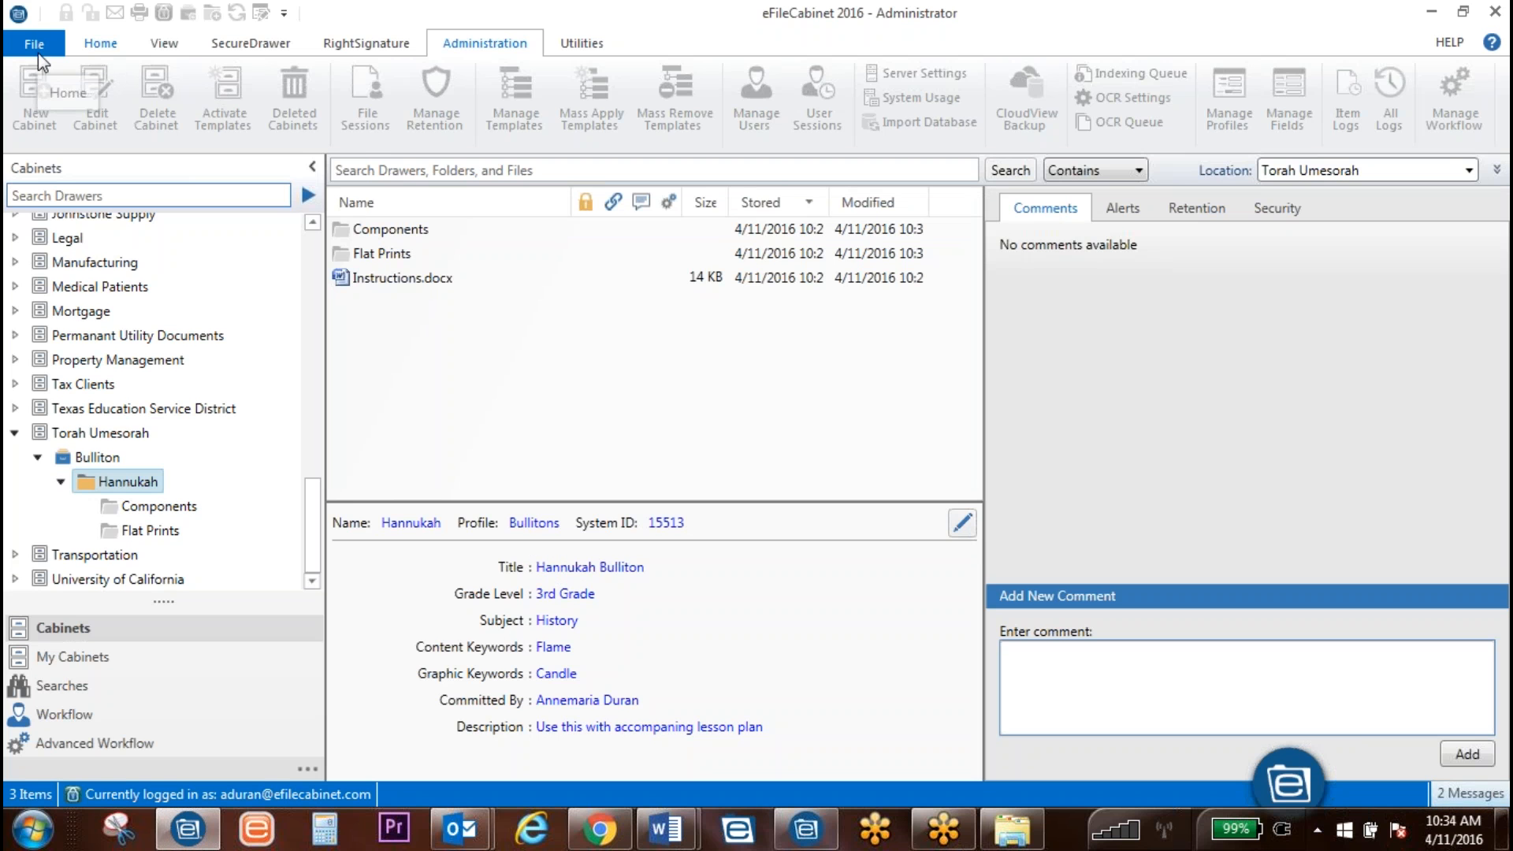
Step: Choose the Inexcusable Cost of Paper infographic from Desktop > Resources to store
{"action": "left_click", "coordinate": [96, 48]}
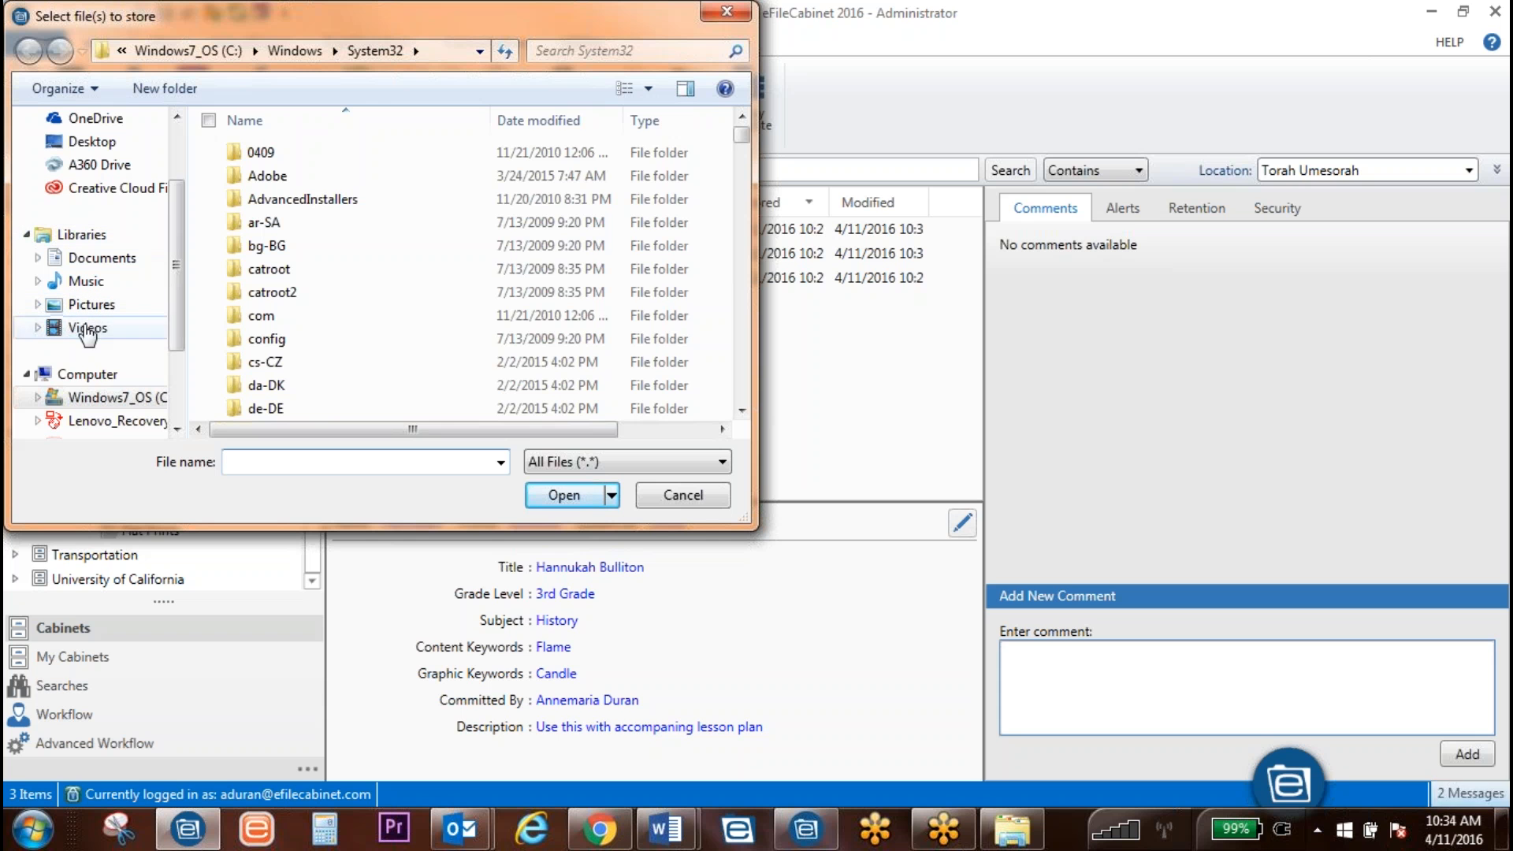
{"action": "left_click", "coordinate": [88, 142]}
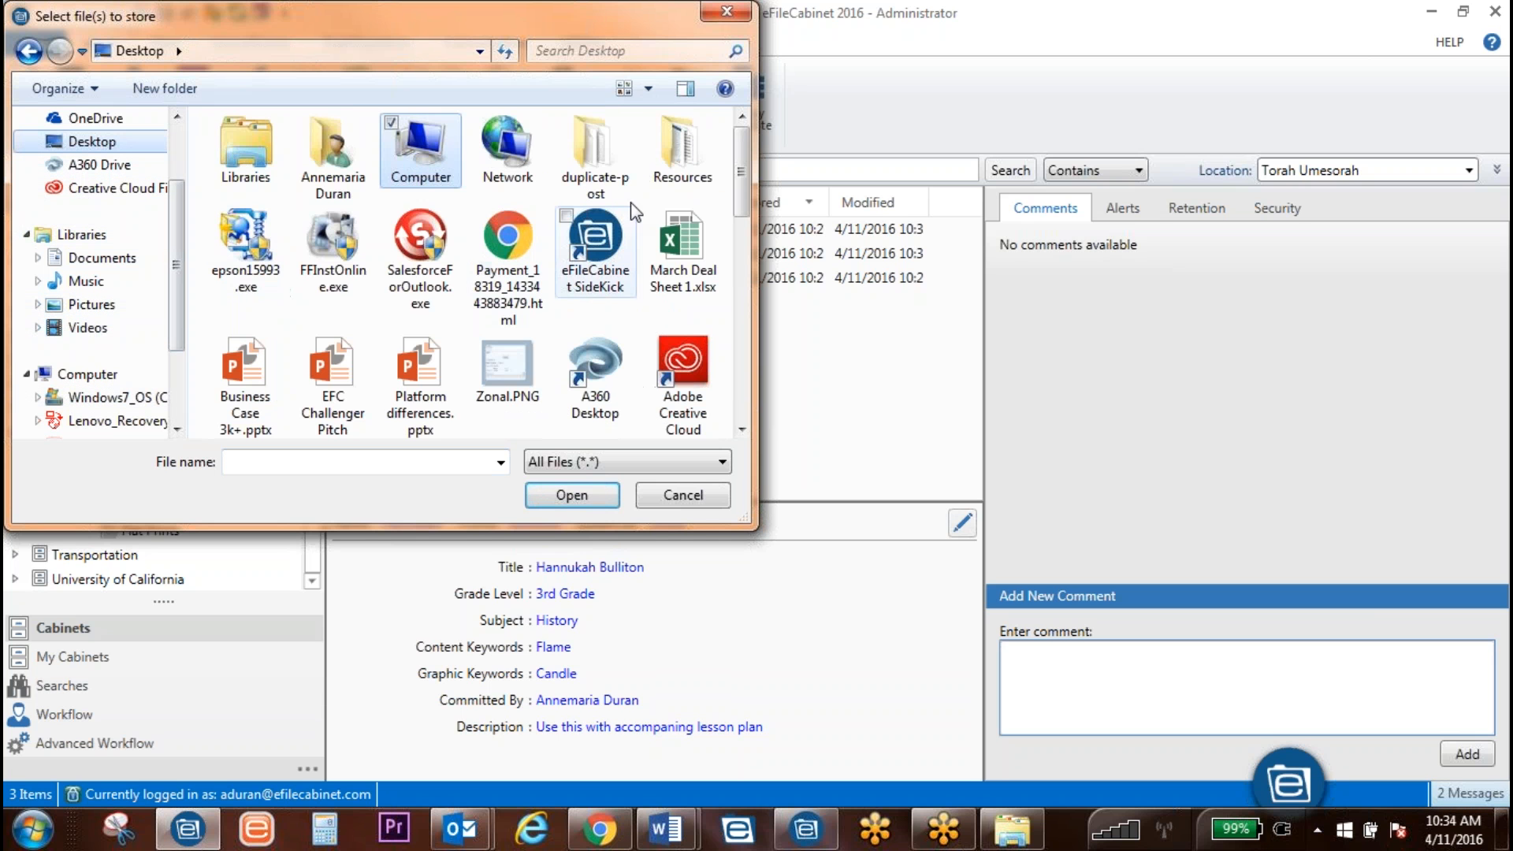
{"action": "double_click", "coordinate": [680, 153]}
{"action": "scroll", "coordinate": [407, 303], "scroll_direction": "up", "scroll_amount": 3}
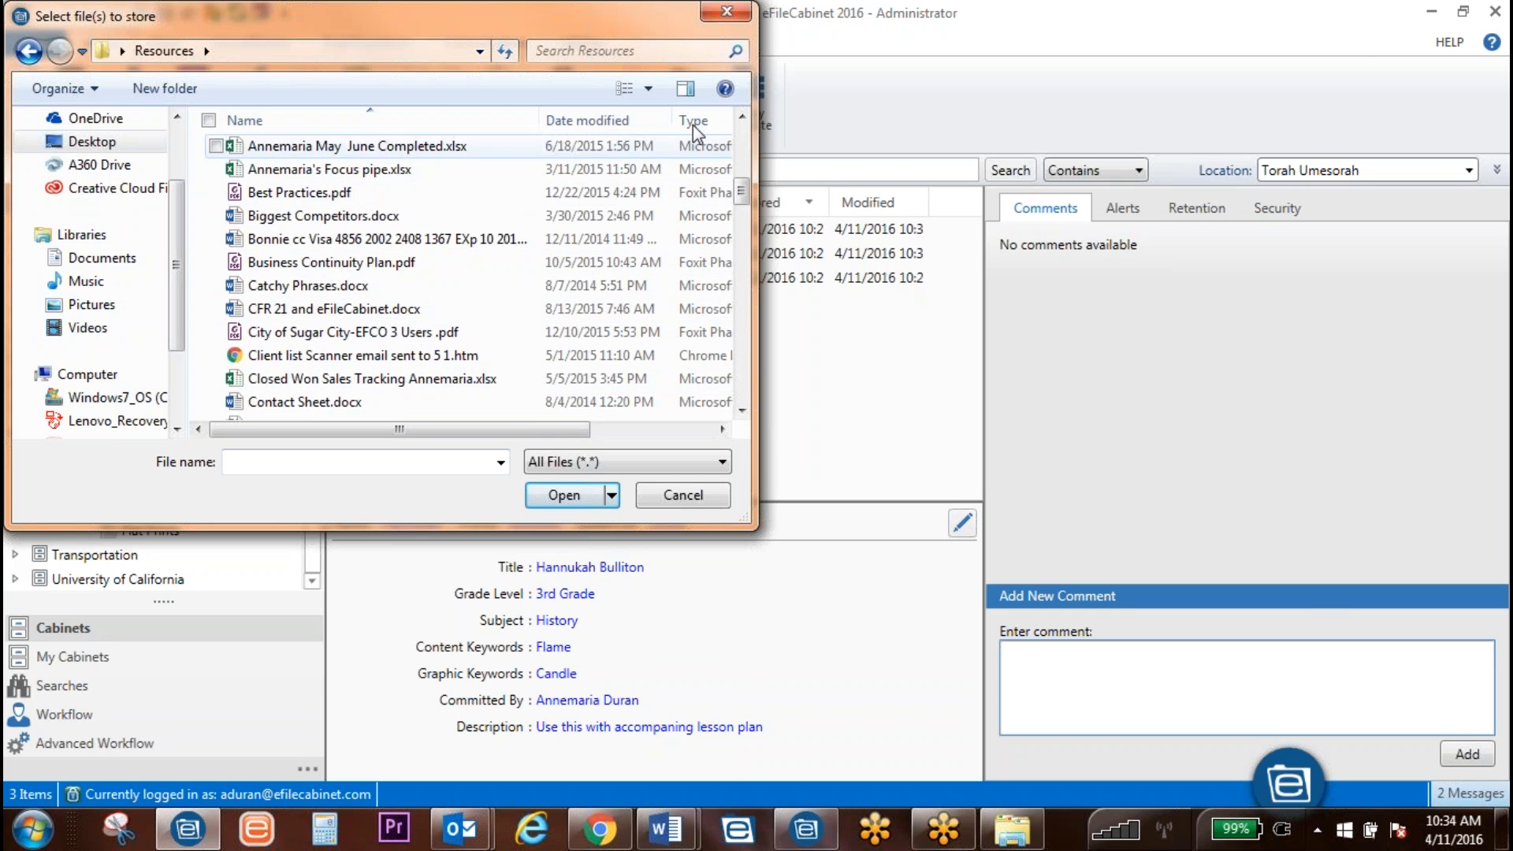
{"action": "scroll", "coordinate": [389, 229], "scroll_direction": "up", "scroll_amount": 4}
{"action": "scroll", "coordinate": [430, 279], "scroll_direction": "down", "scroll_amount": 7}
{"action": "scroll", "coordinate": [430, 279], "scroll_direction": "down", "scroll_amount": 5}
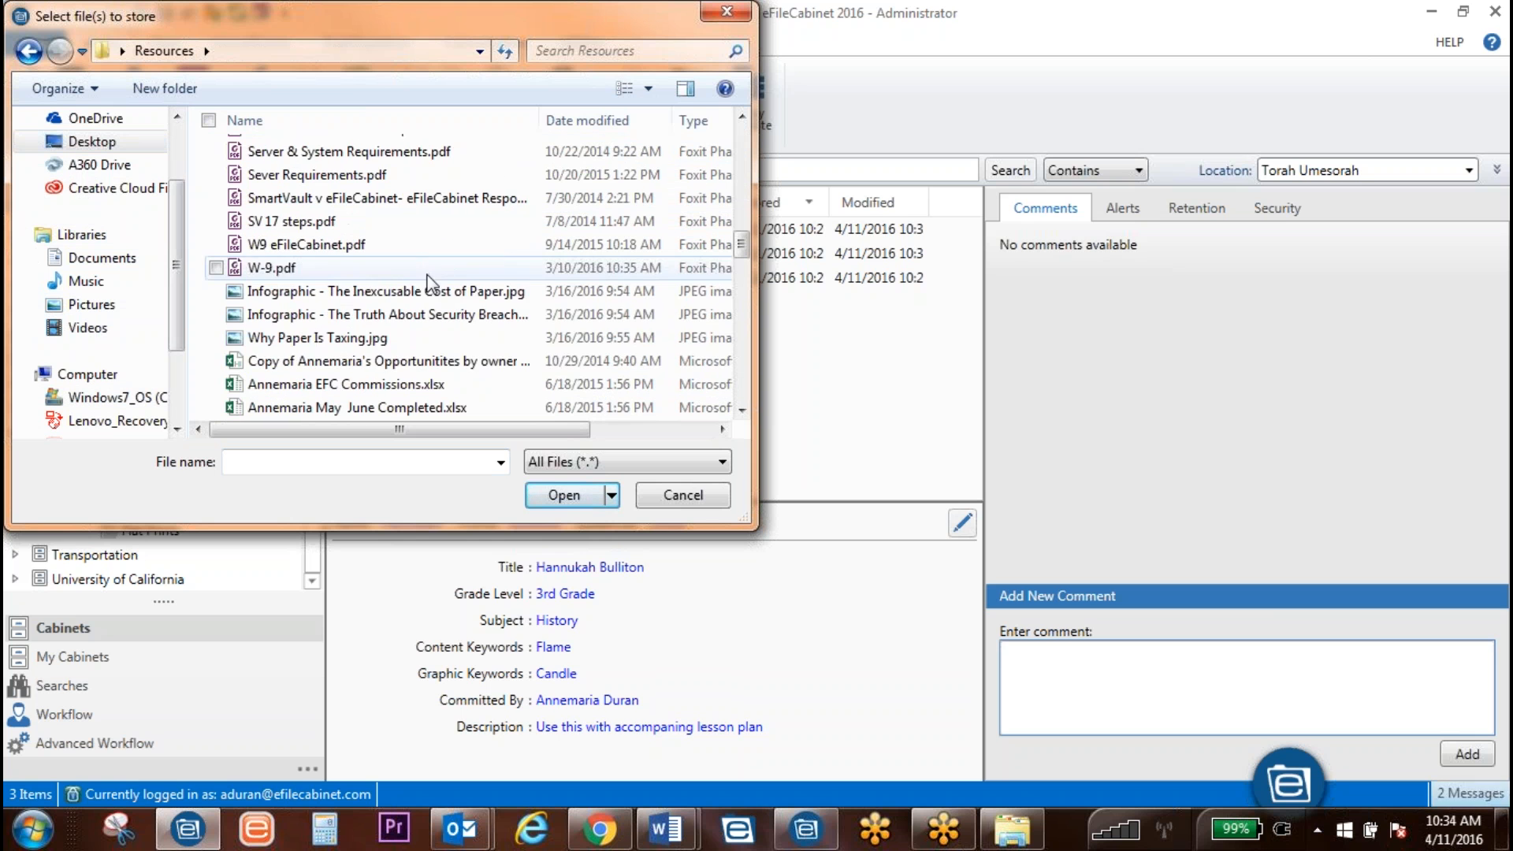
{"action": "left_click", "coordinate": [410, 290]}
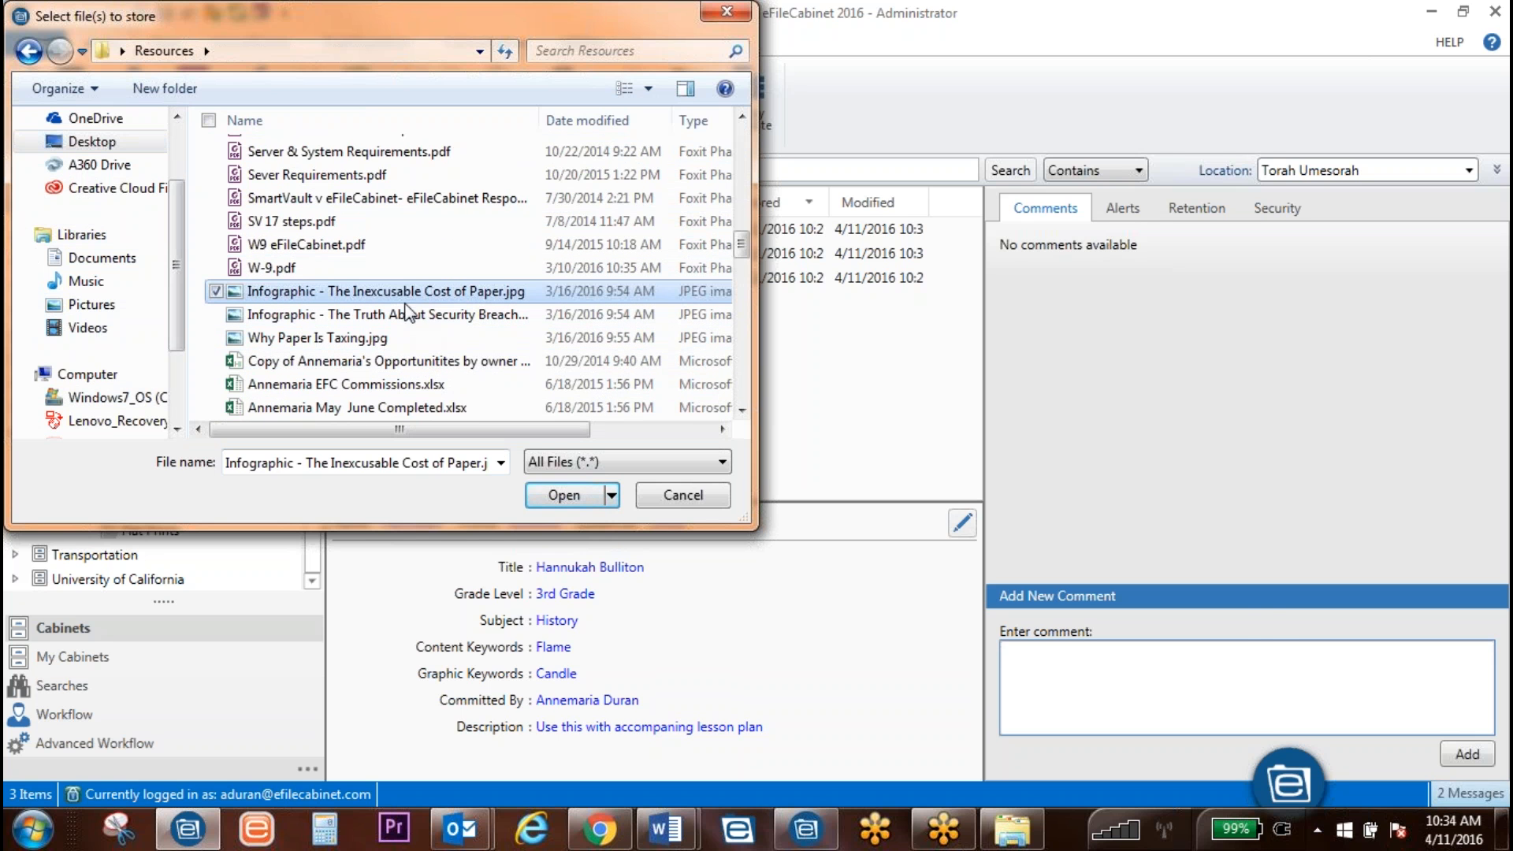
{"action": "left_click", "coordinate": [565, 495]}
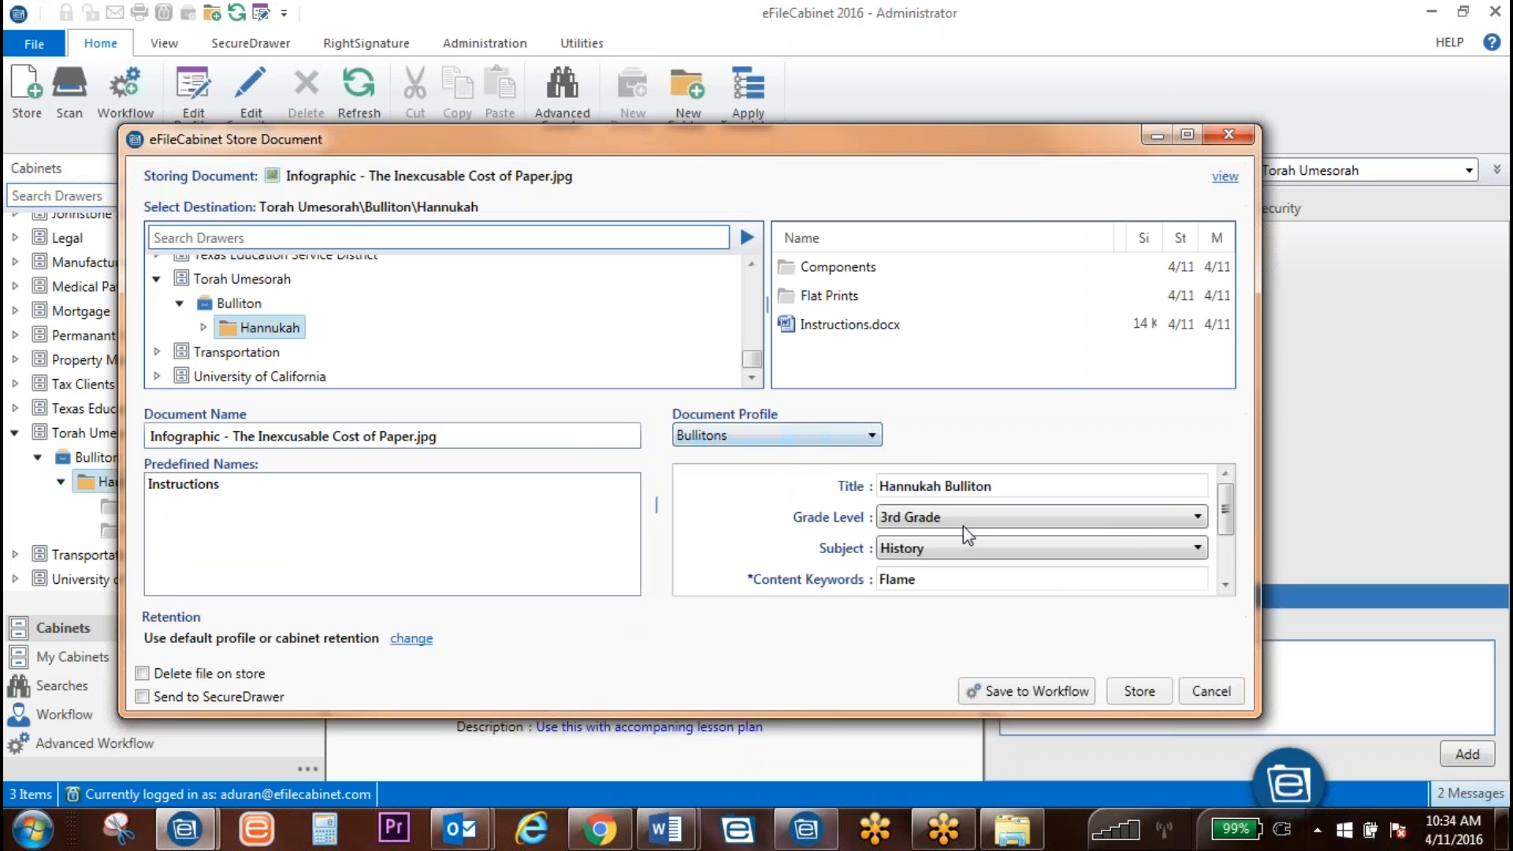
Step: Rename the document to Hannukah BB Icon and store it in Hannukah
{"action": "left_click_drag", "start_coordinate": [1224, 508], "coordinate": [405, 406]}
{"action": "left_click", "coordinate": [469, 439]}
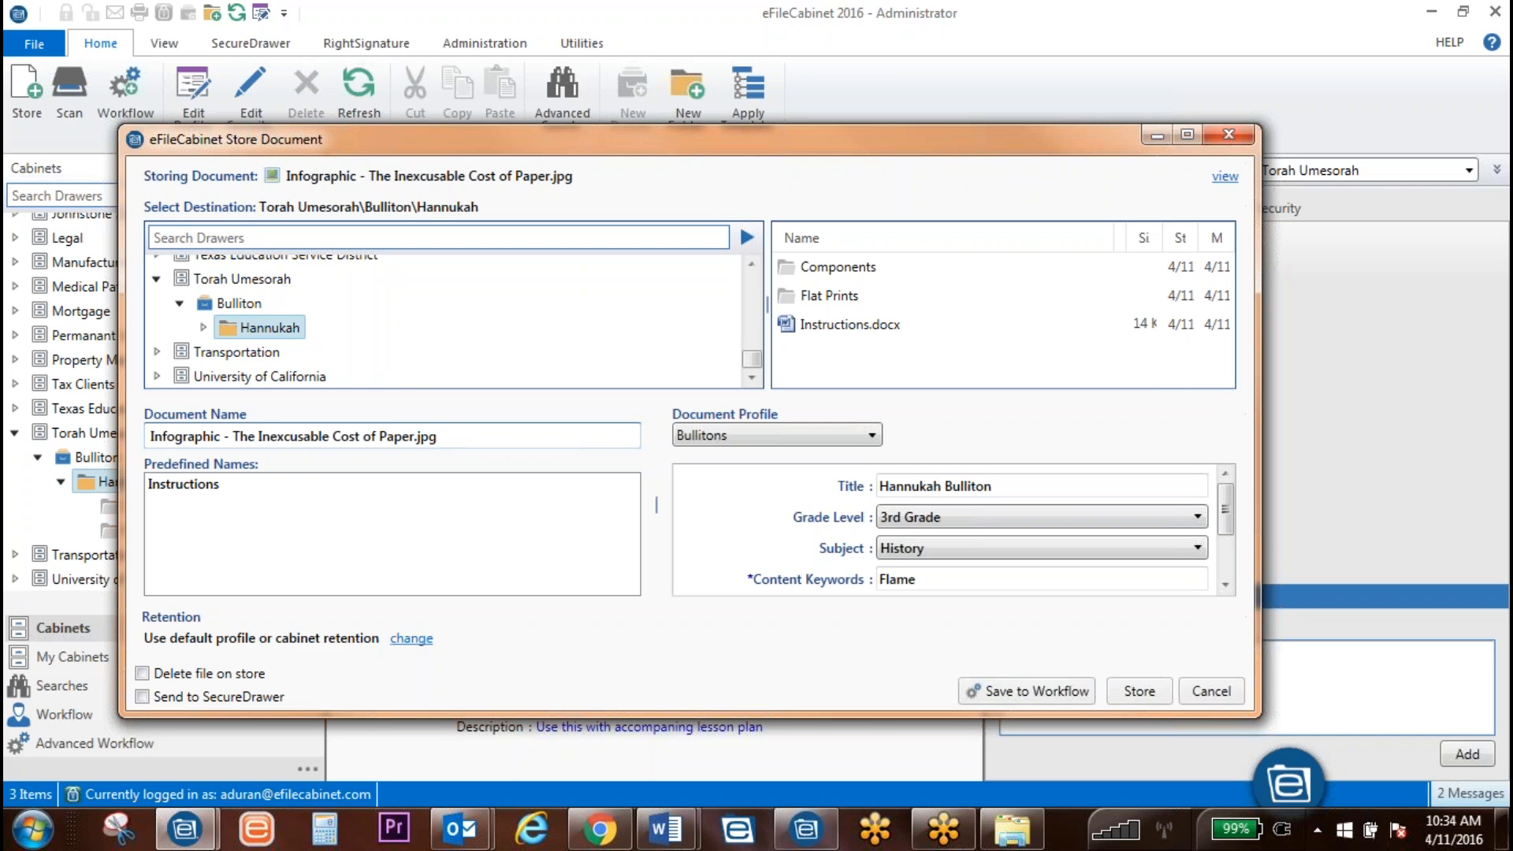
{"action": "left_click_drag", "start_coordinate": [470, 439], "coordinate": [149, 438]}
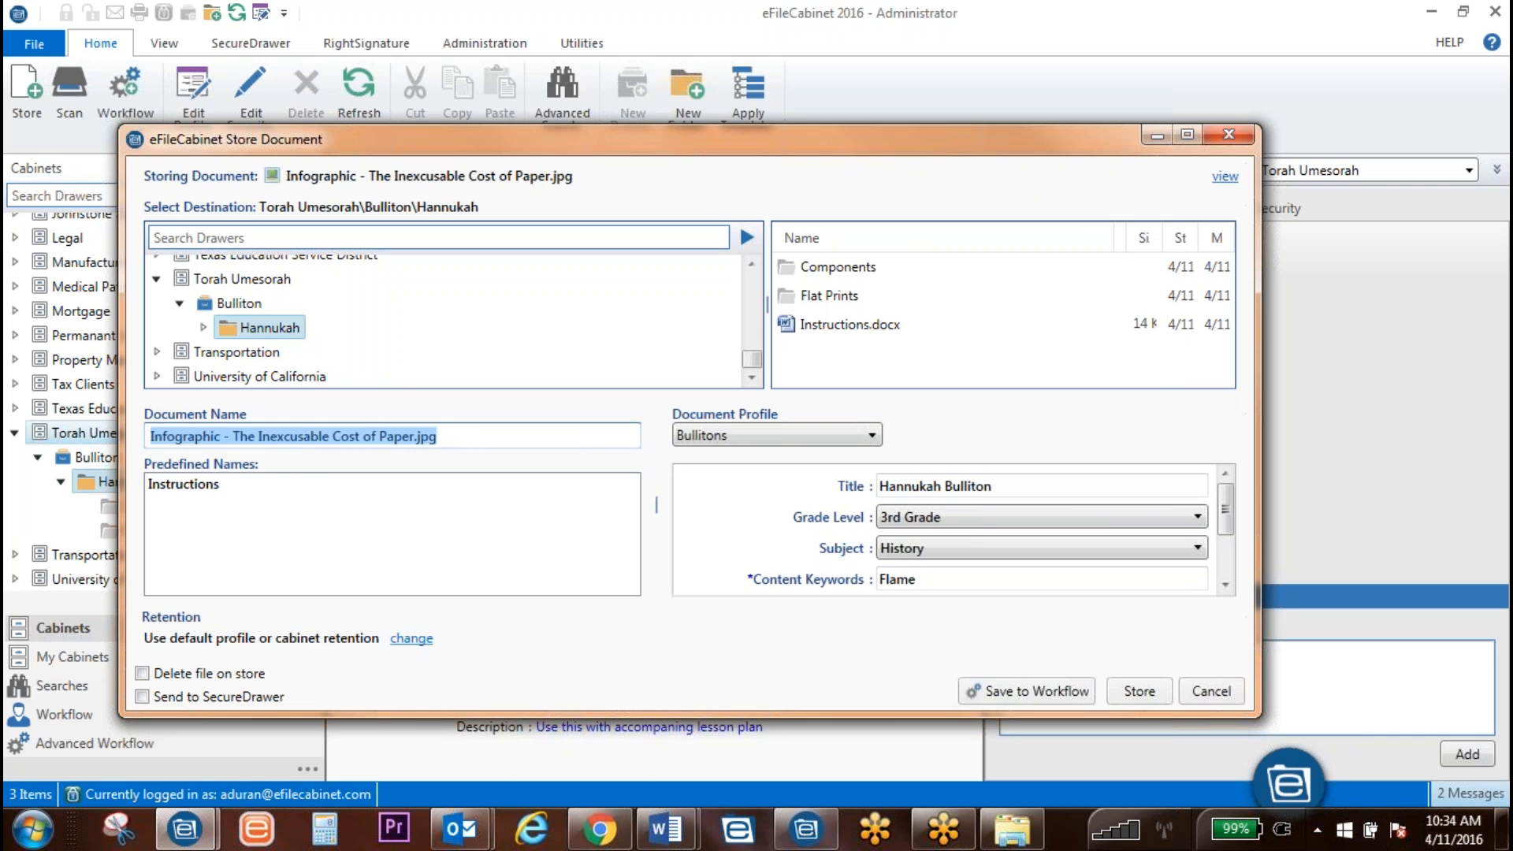
{"action": "type", "text": "Hann"}
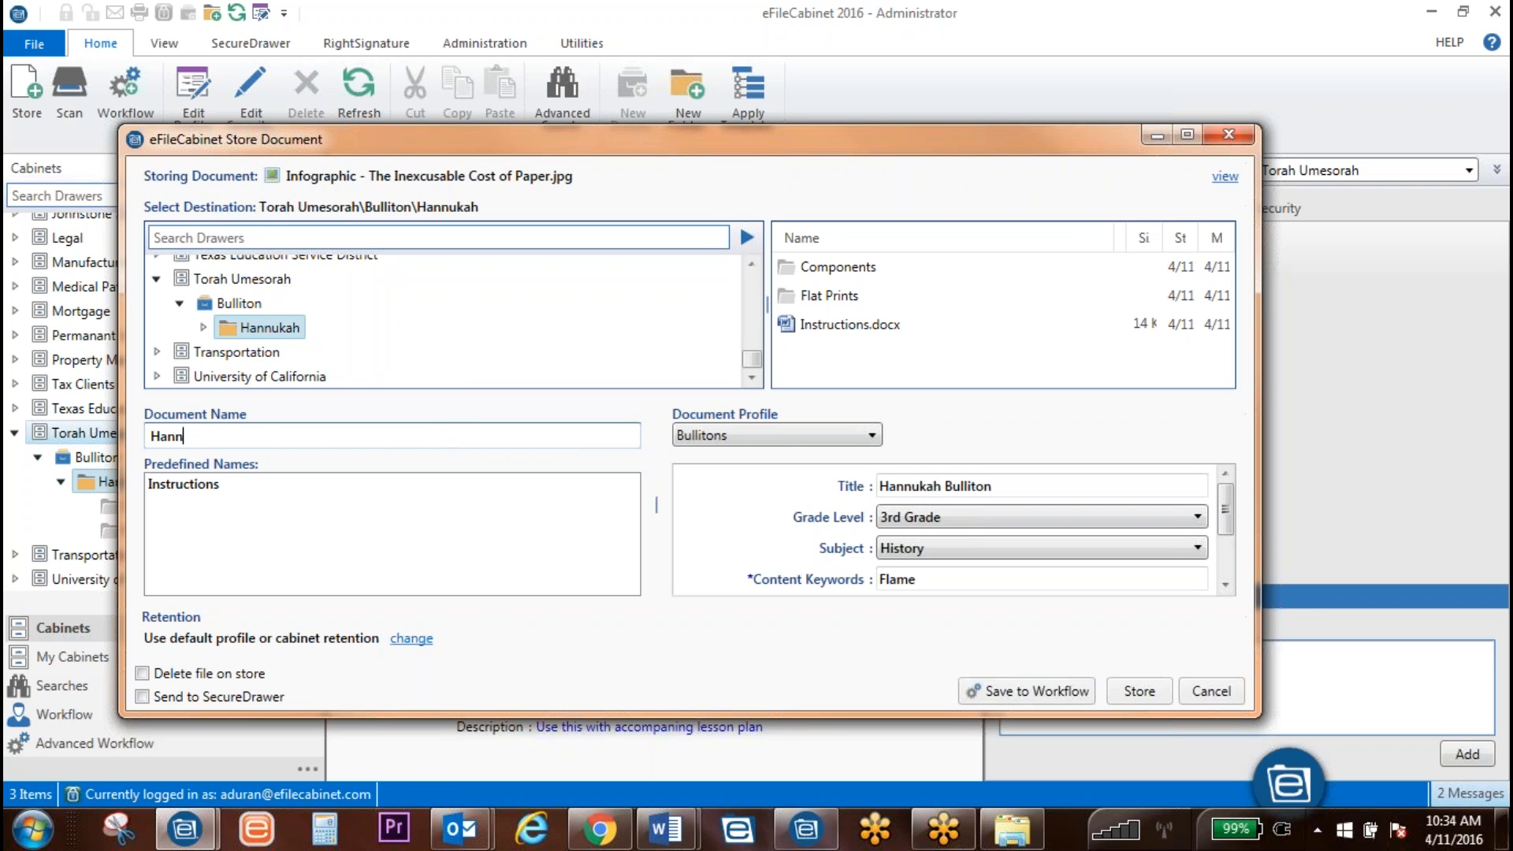
{"action": "type", "text": "ukah Bulliton"}
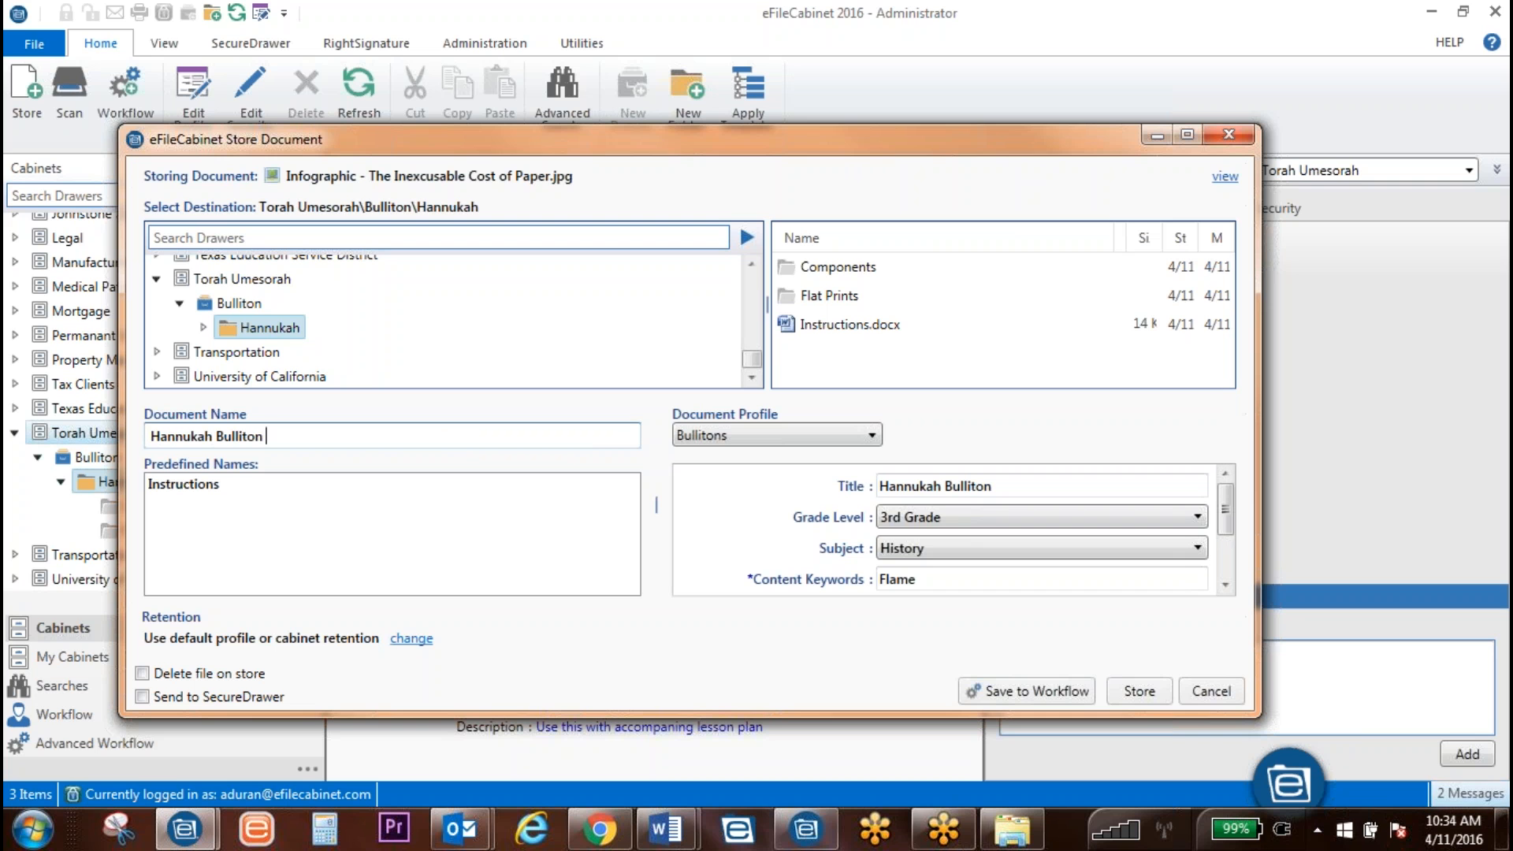
{"action": "type", "text": "B"}
{"action": "key", "text": "BackSpace"}
{"action": "key", "text": "BackSpace"}
{"action": "key", "text": "BackSpace"}
{"action": "key", "text": "BackSpace"}
{"action": "key", "text": "BackSpace"}
{"action": "key", "text": "BackSpace"}
{"action": "key", "text": "BackSpace"}
{"action": "key", "text": "BackSpace"}
{"action": "key", "text": "BackSpace"}
{"action": "key", "text": "BackSpace"}
{"action": "key", "text": "BackSpace"}
{"action": "type", "text": "BBI Cont"}
{"action": "left_click_drag", "start_coordinate": [289, 436], "coordinate": [248, 438]}
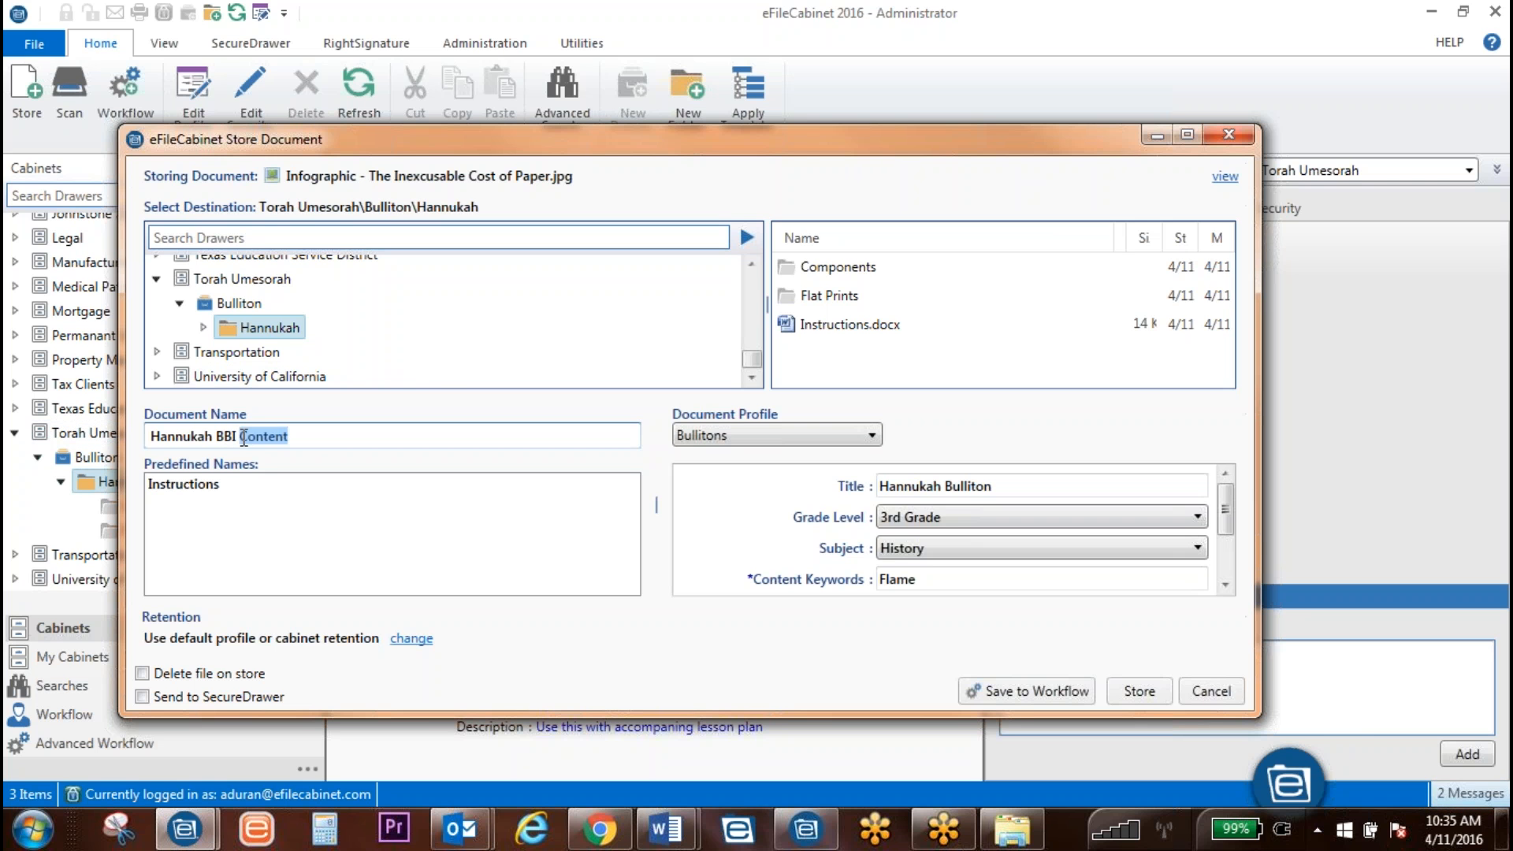
{"action": "key", "text": "BackSpace"}
{"action": "key", "text": "BackSpace"}
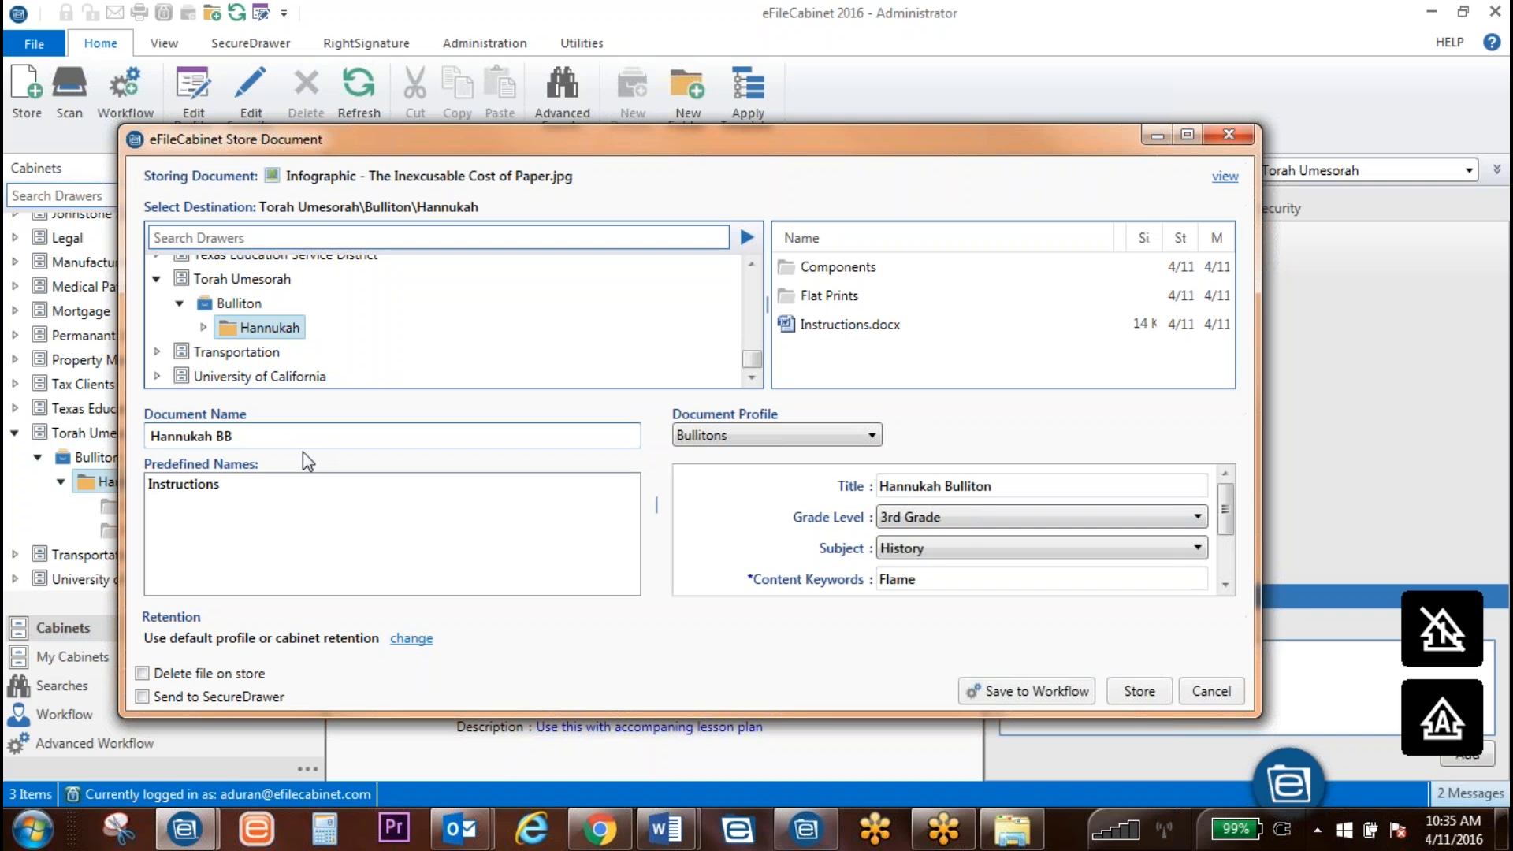
{"action": "type", "text": "INF"}
{"action": "key", "text": "BackSpace"}
{"action": "key", "text": "BackSpace"}
{"action": "key", "text": "BackSpace"}
{"action": "key", "text": "Caps_Lock"}
{"action": "type", "text": "Icon"}
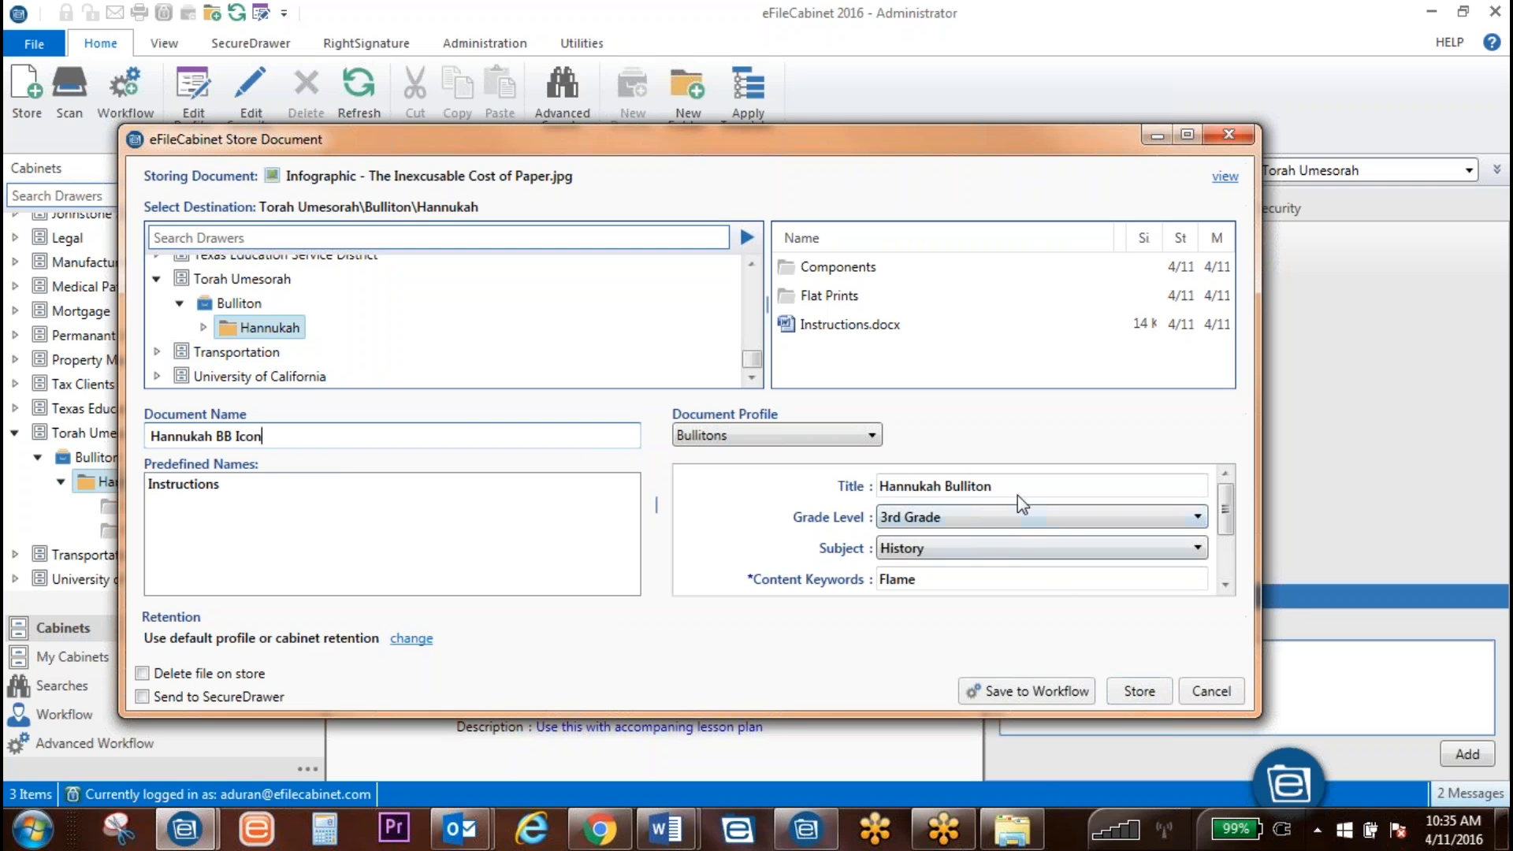
{"action": "left_click", "coordinate": [1139, 691]}
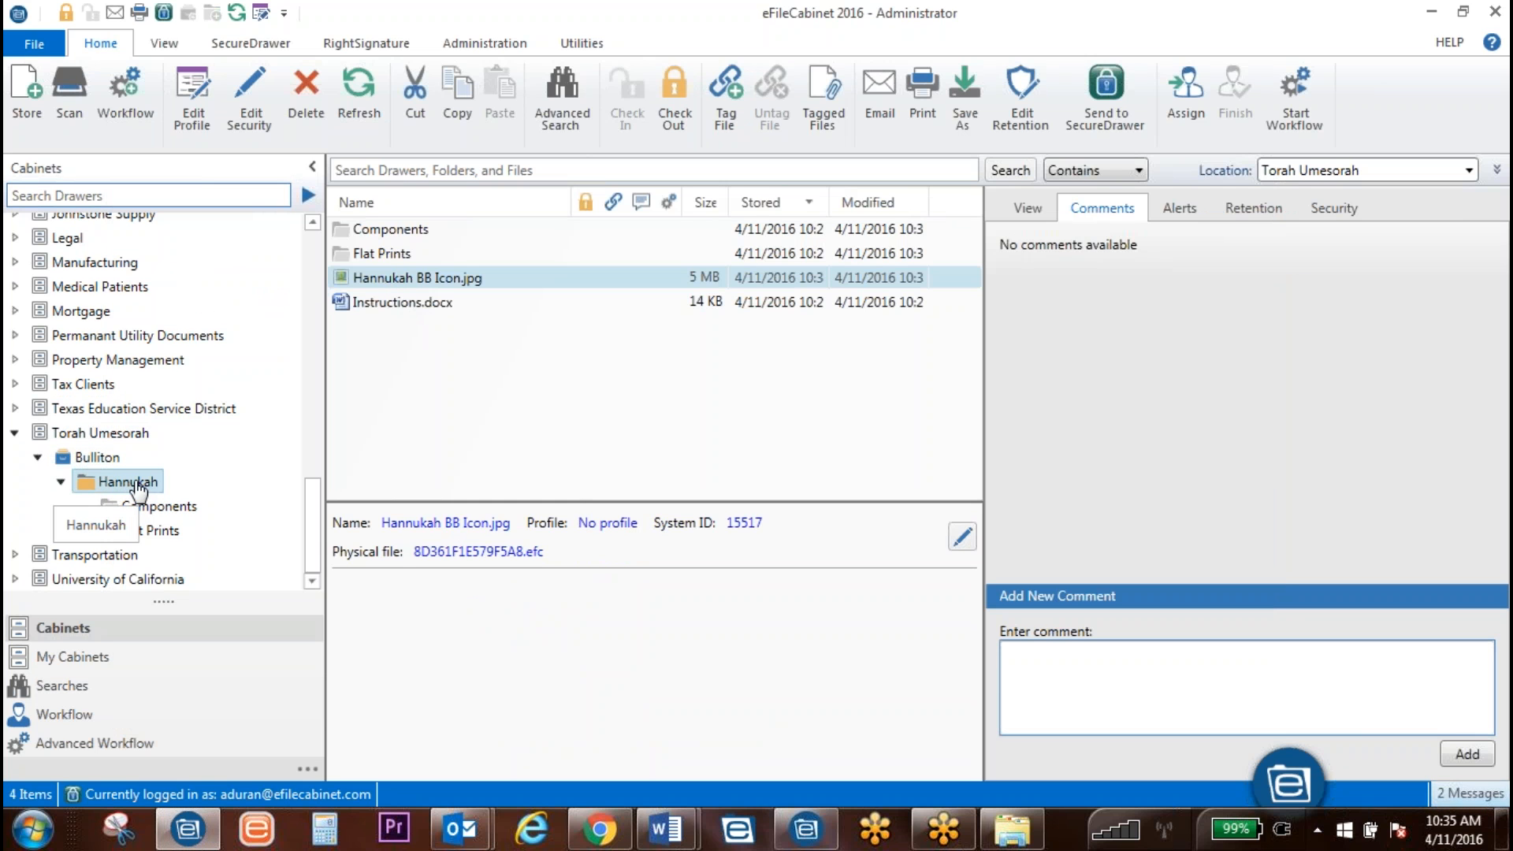
{"action": "left_click", "coordinate": [1495, 170]}
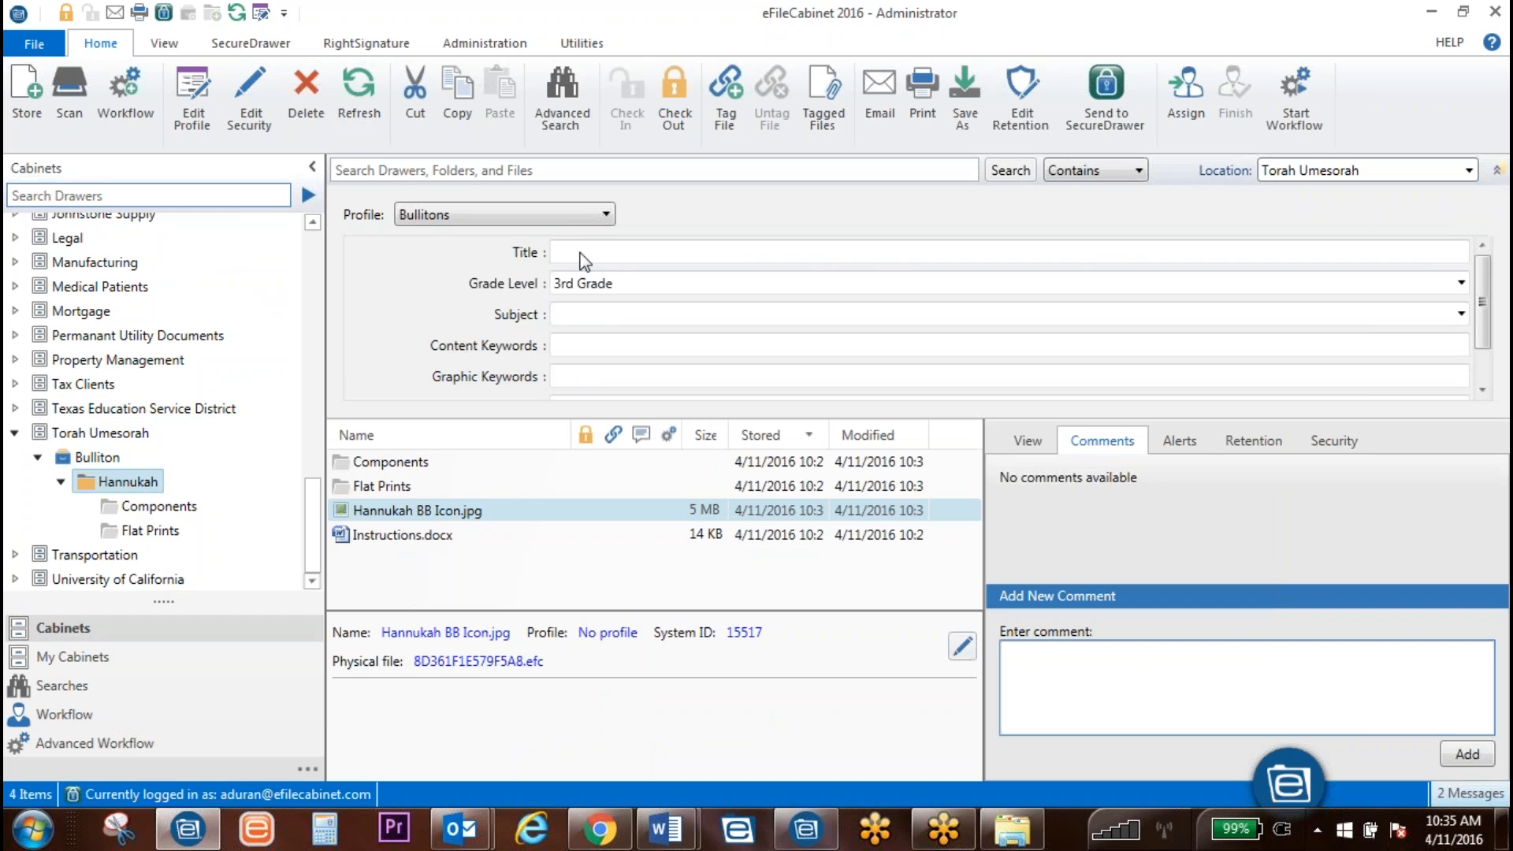
{"action": "left_click", "coordinate": [646, 282]}
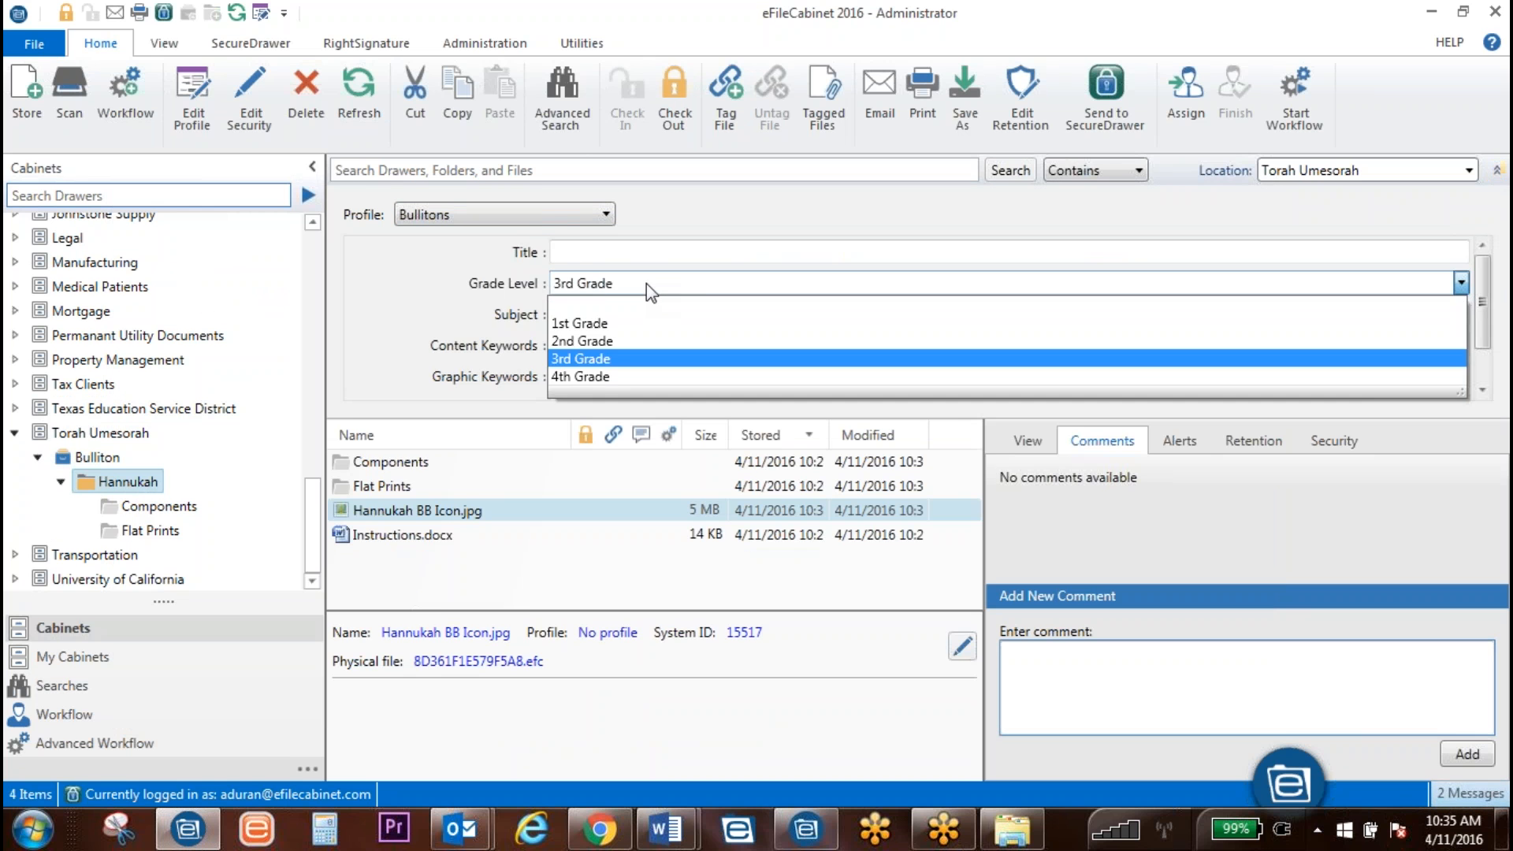
{"action": "left_click", "coordinate": [580, 285]}
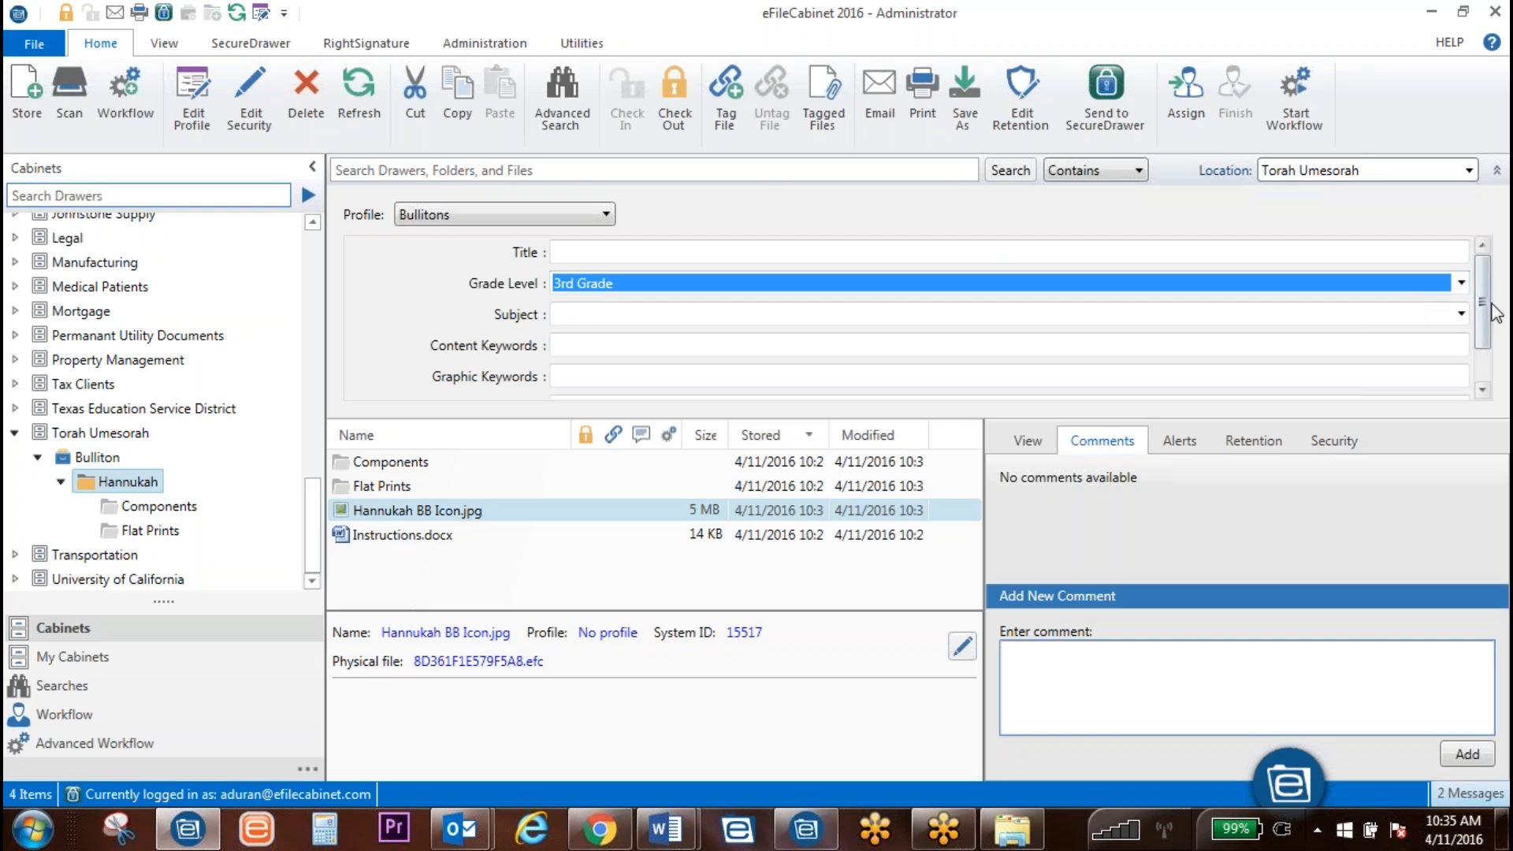
{"action": "left_click", "coordinate": [1010, 170]}
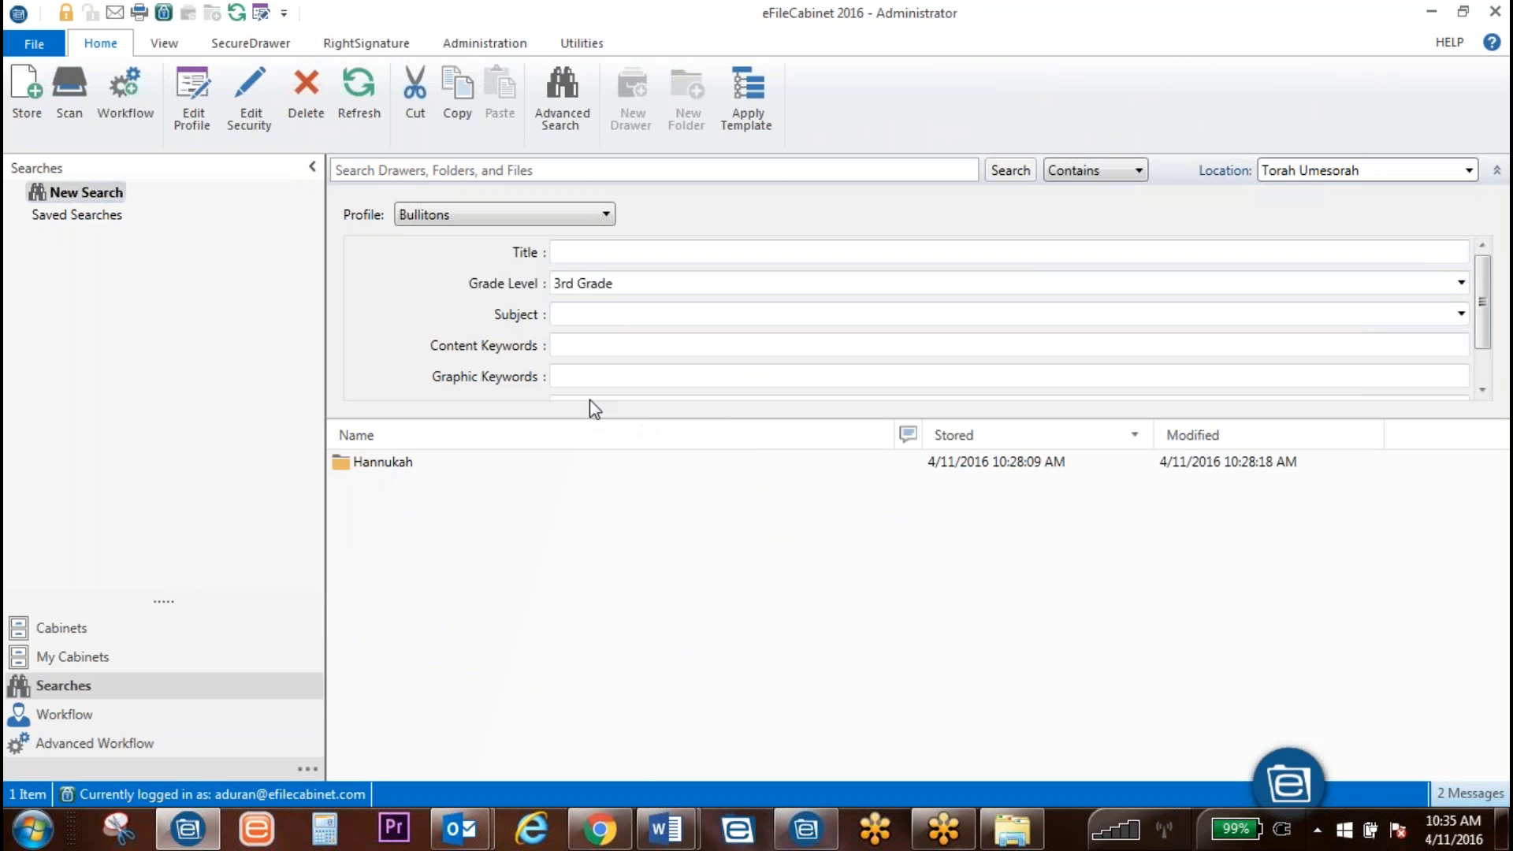
{"action": "scroll", "coordinate": [824, 350], "scroll_direction": "down", "scroll_amount": 2}
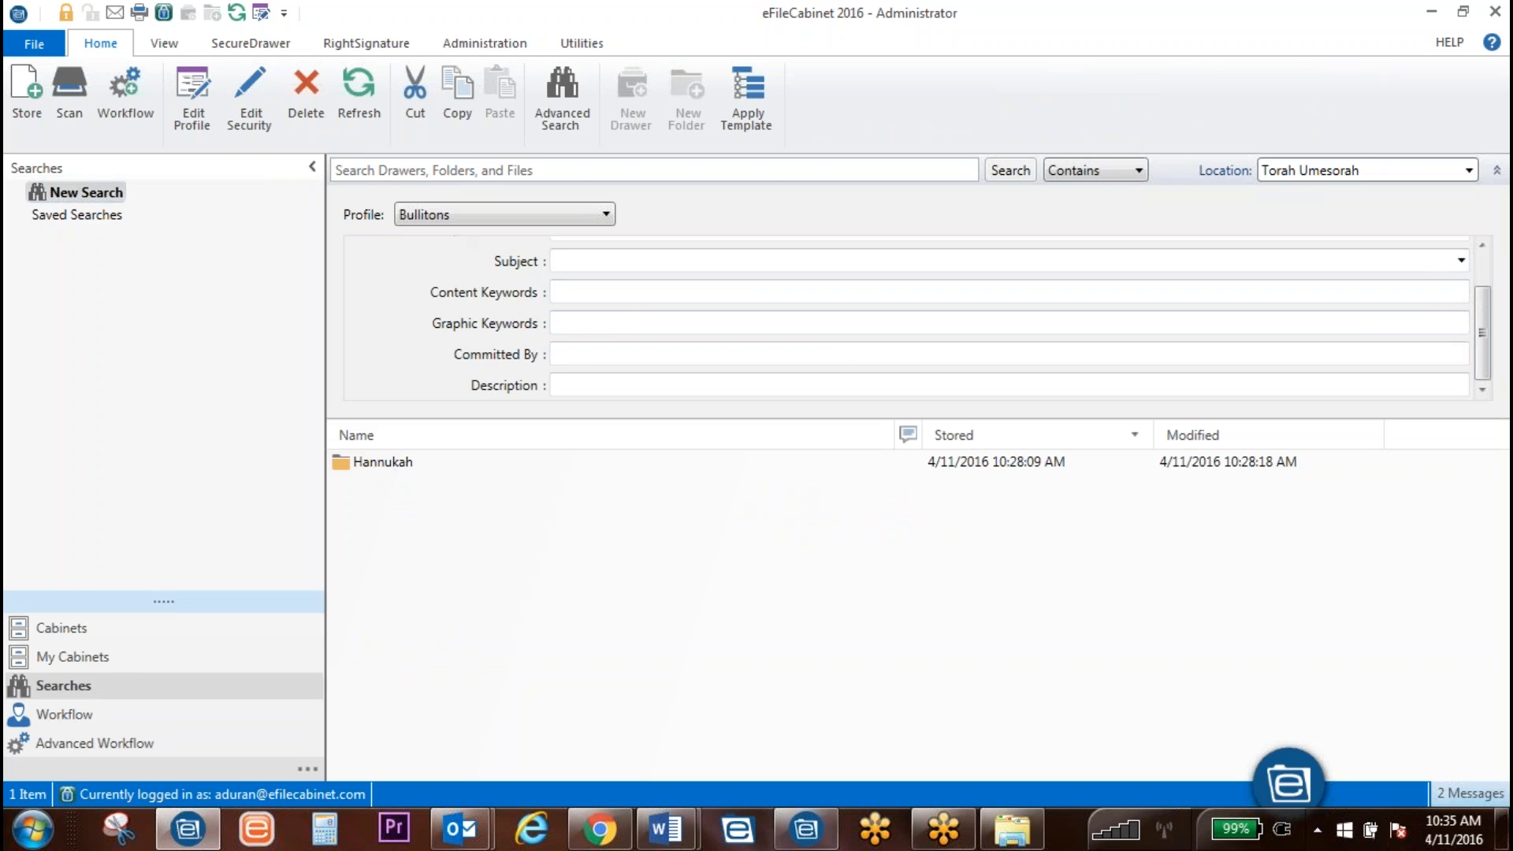
{"action": "left_click", "coordinate": [315, 167]}
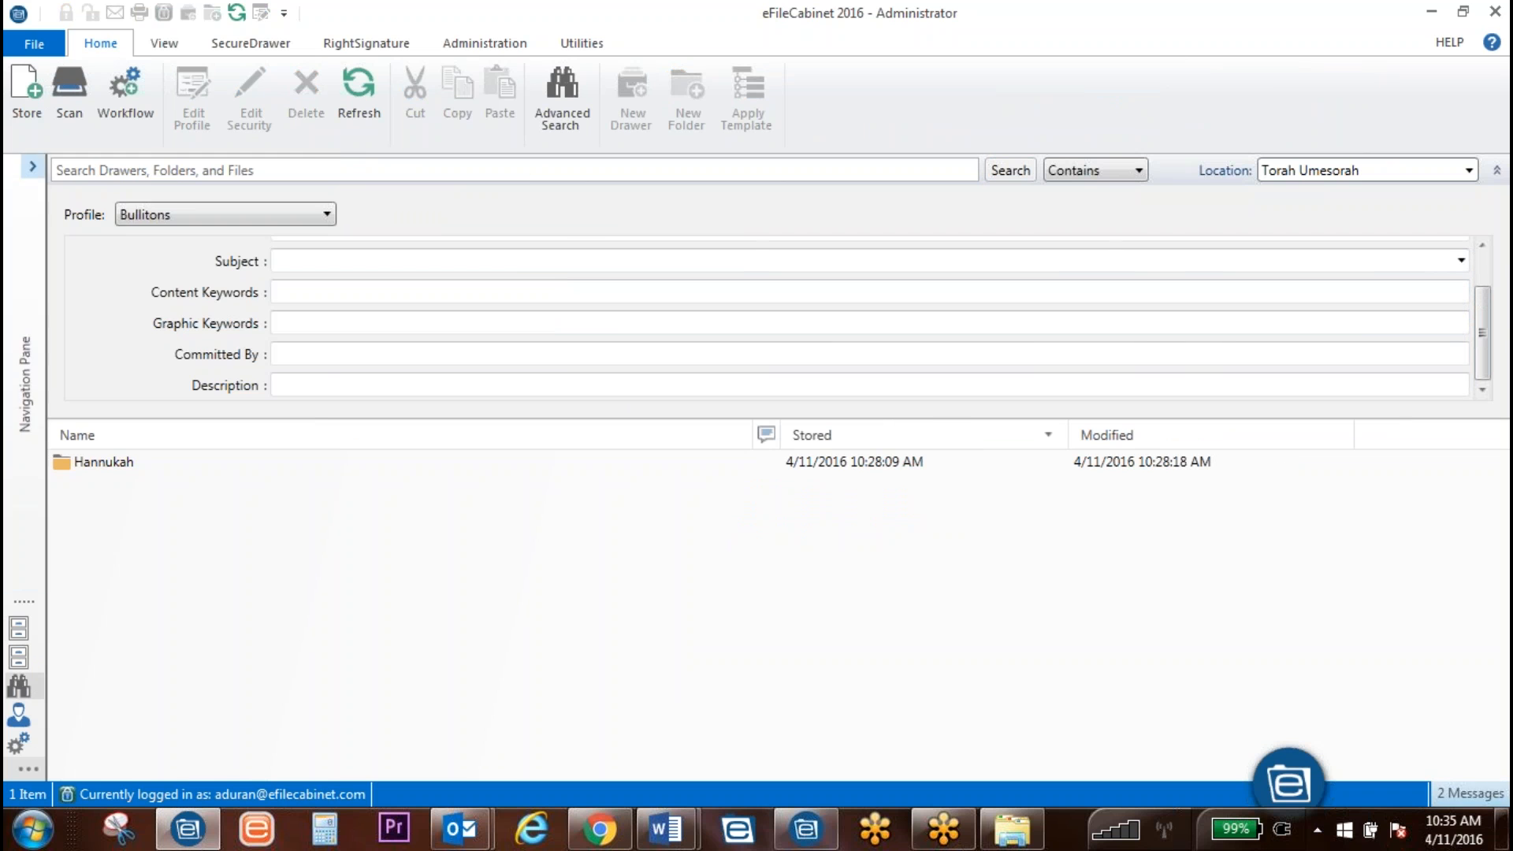
{"action": "left_click", "coordinate": [32, 166]}
{"action": "left_click", "coordinate": [63, 628]}
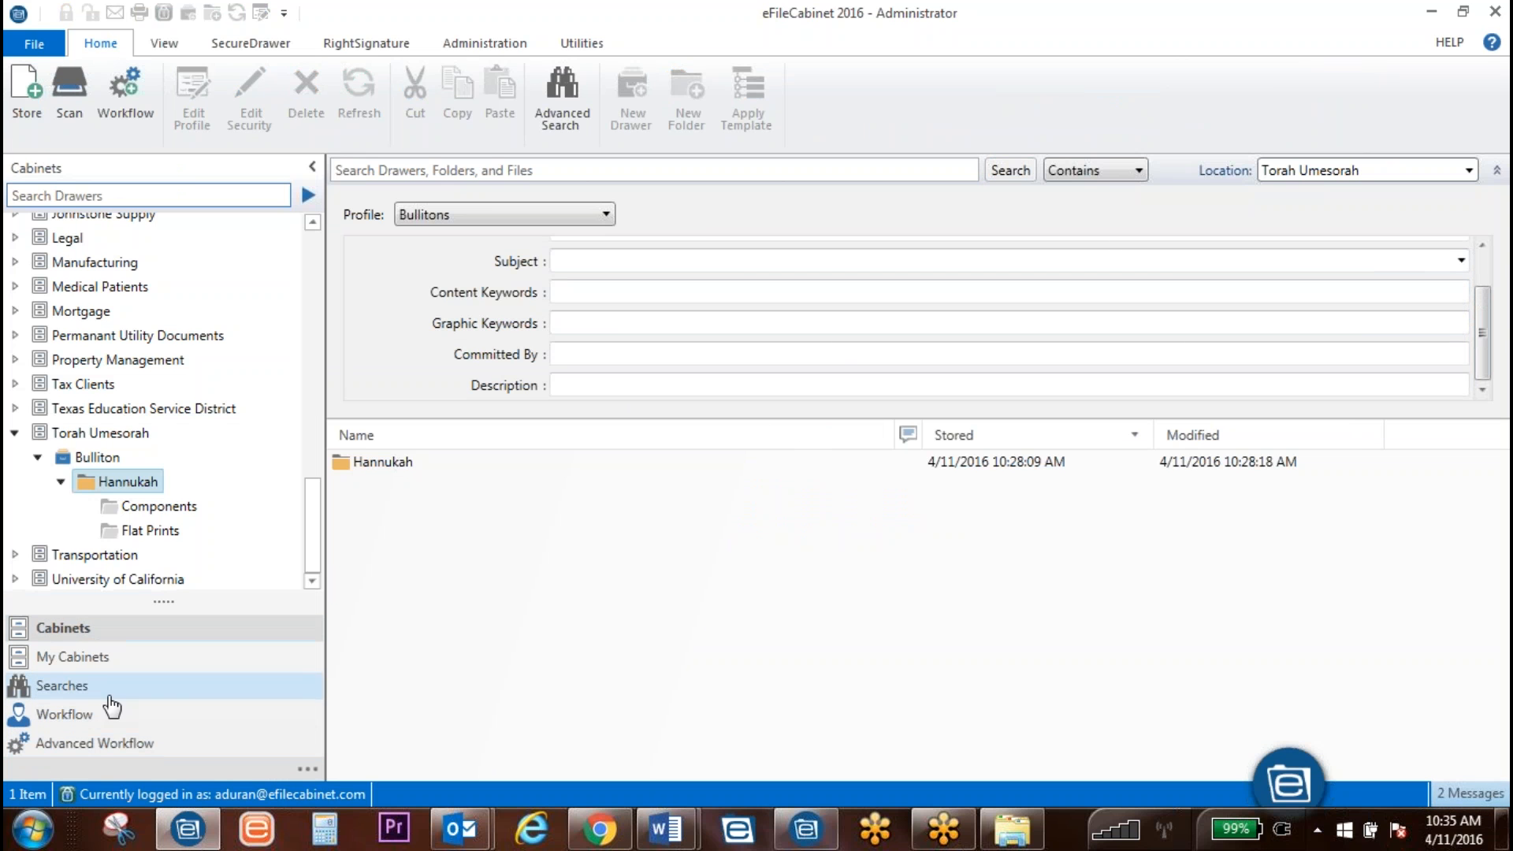
{"action": "left_click", "coordinate": [137, 482]}
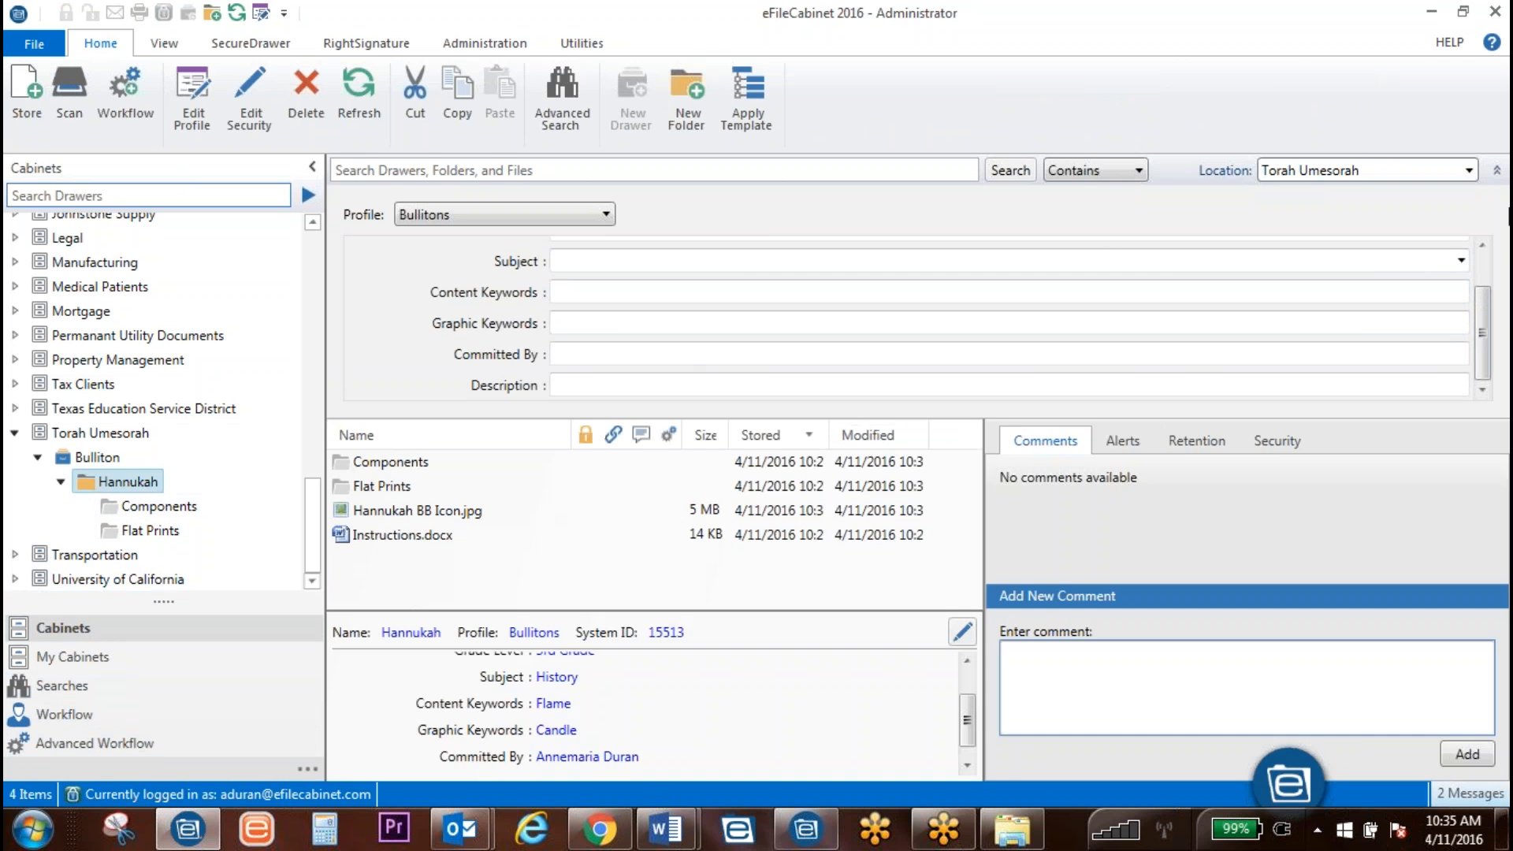
{"action": "left_click", "coordinate": [1497, 171]}
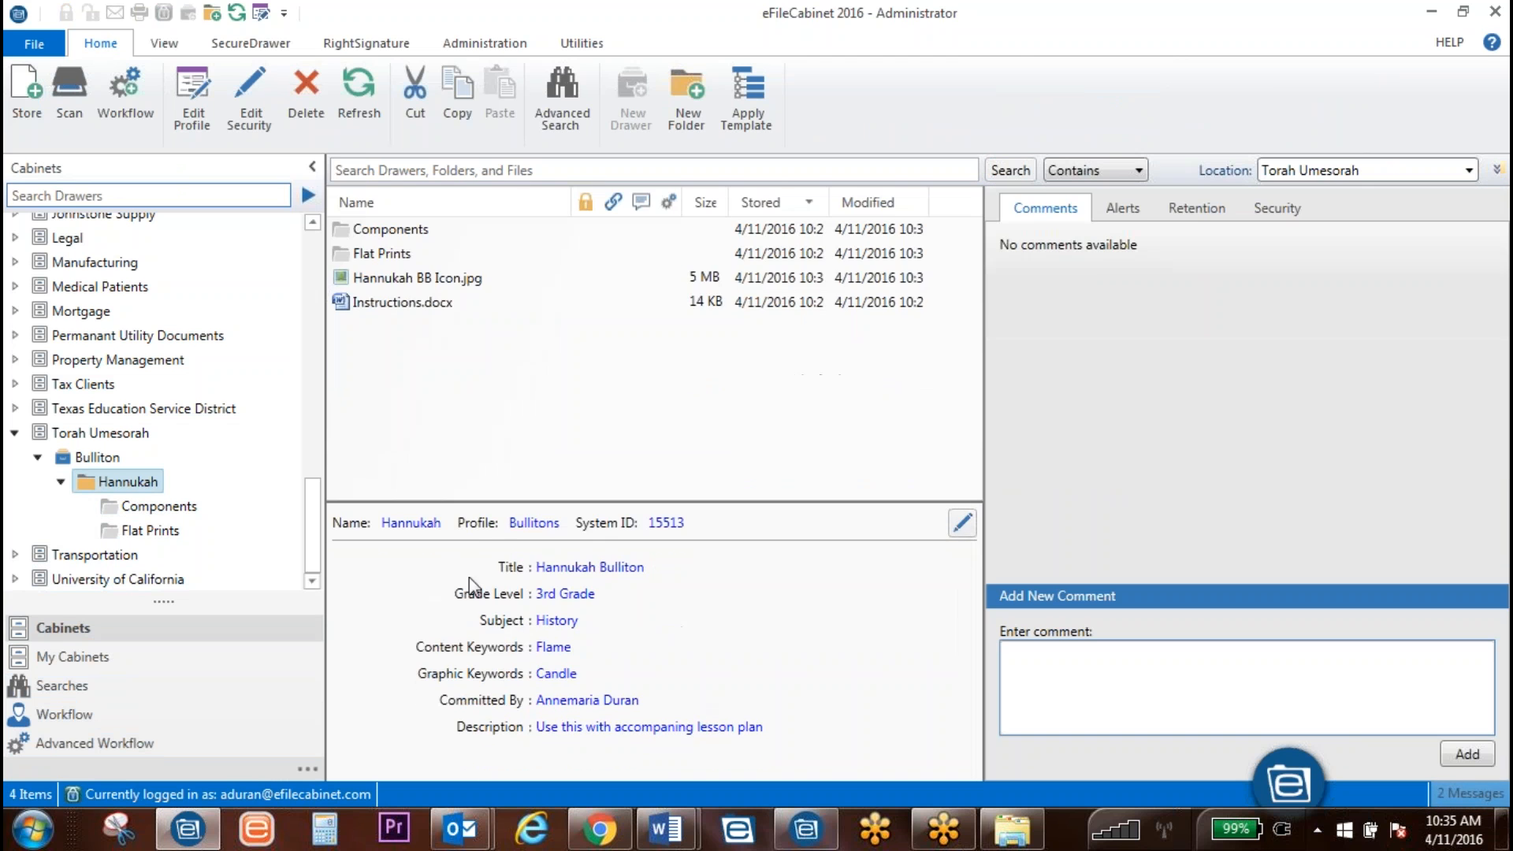
{"action": "left_click", "coordinate": [414, 278]}
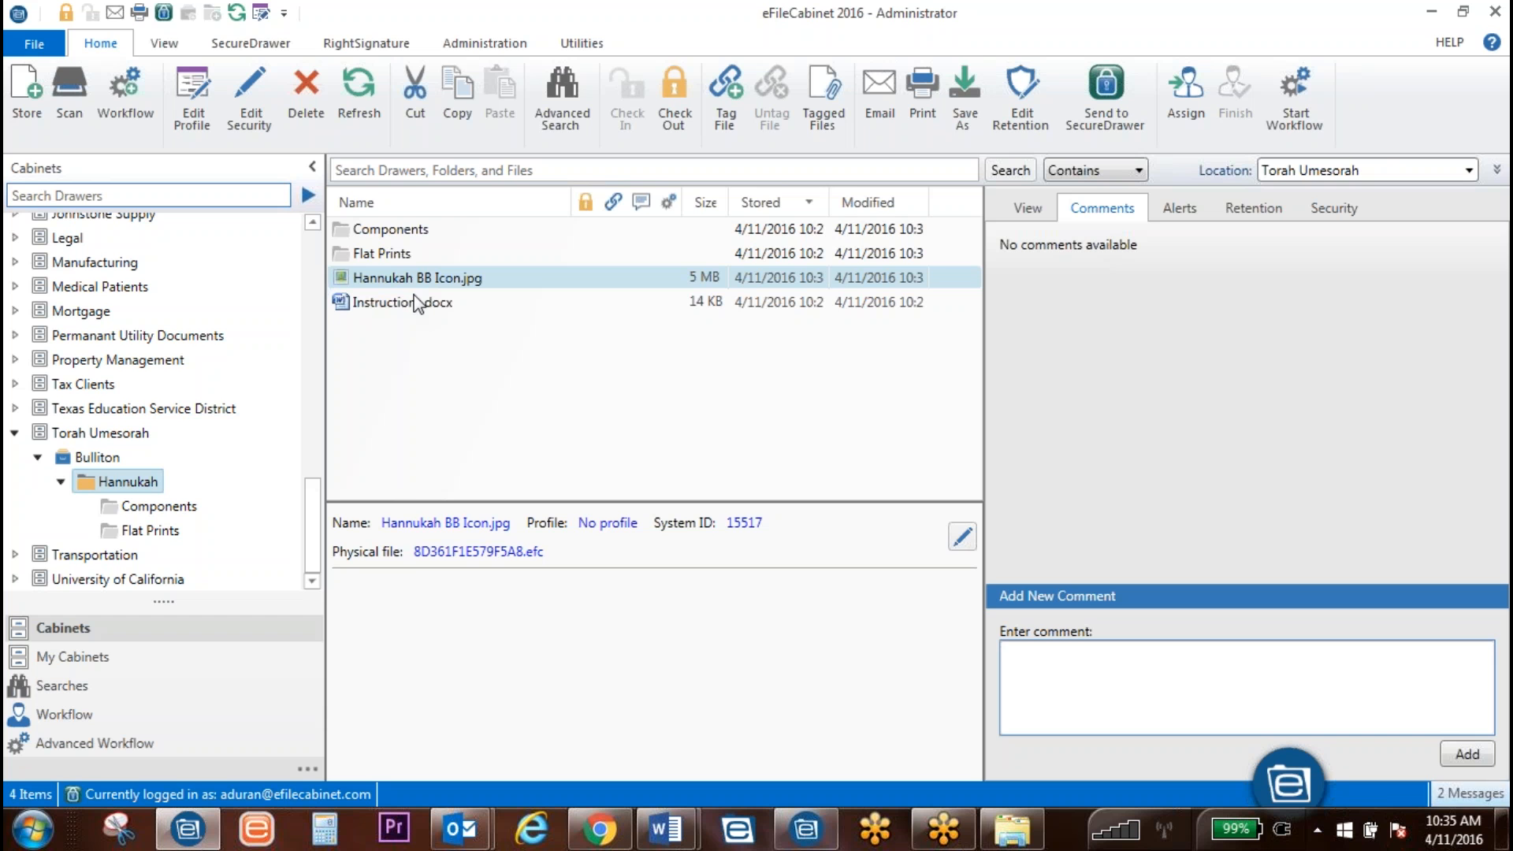
Step: Delete the stored Hannukah BB Icon.jpg from the Hannukah folder
{"action": "right_click", "coordinate": [421, 282]}
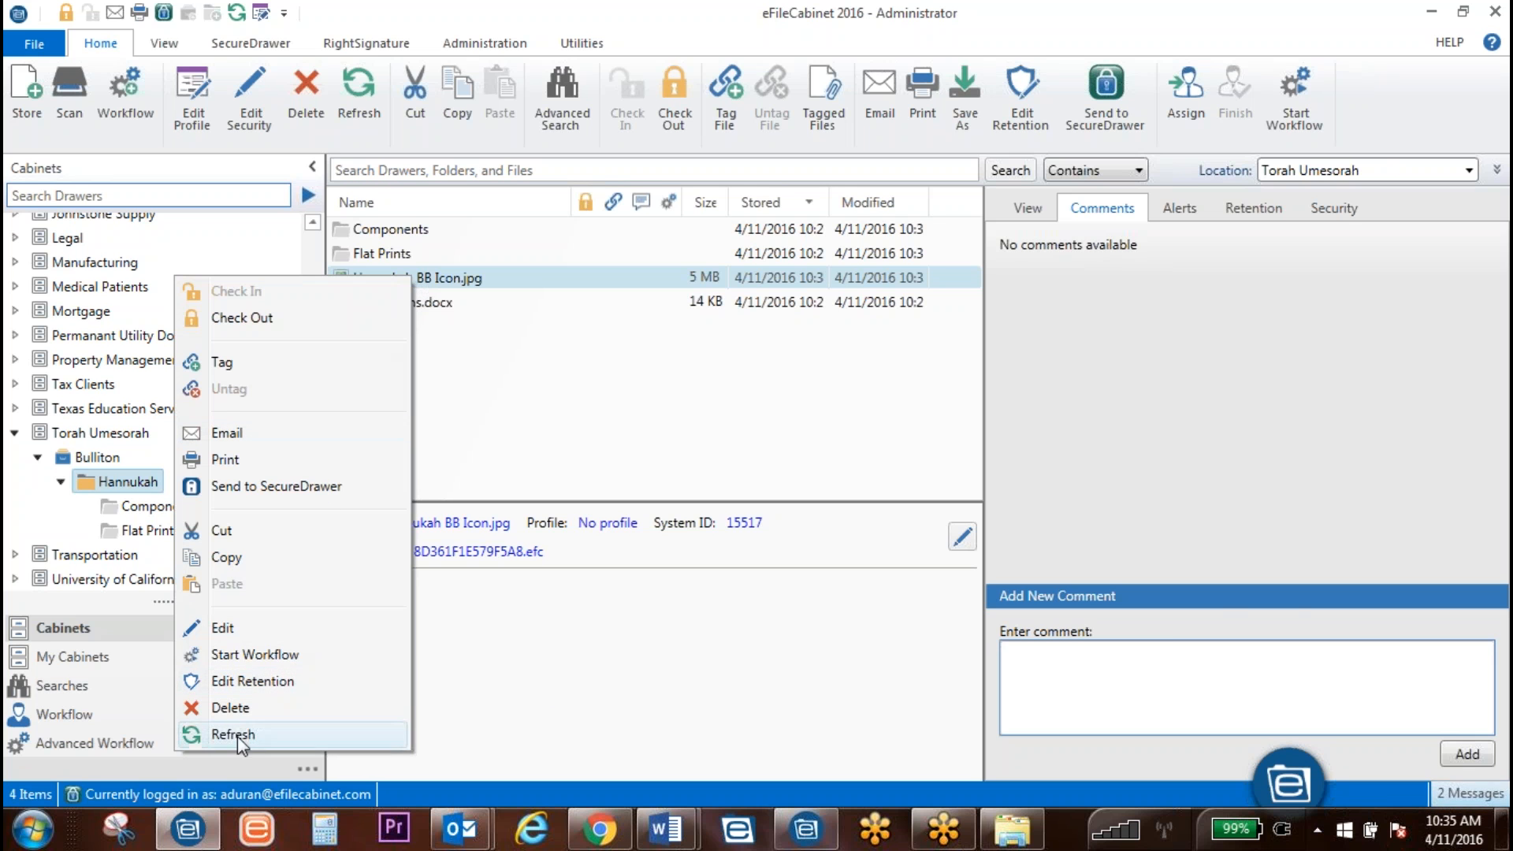
{"action": "left_click", "coordinate": [240, 709]}
{"action": "left_click", "coordinate": [830, 514]}
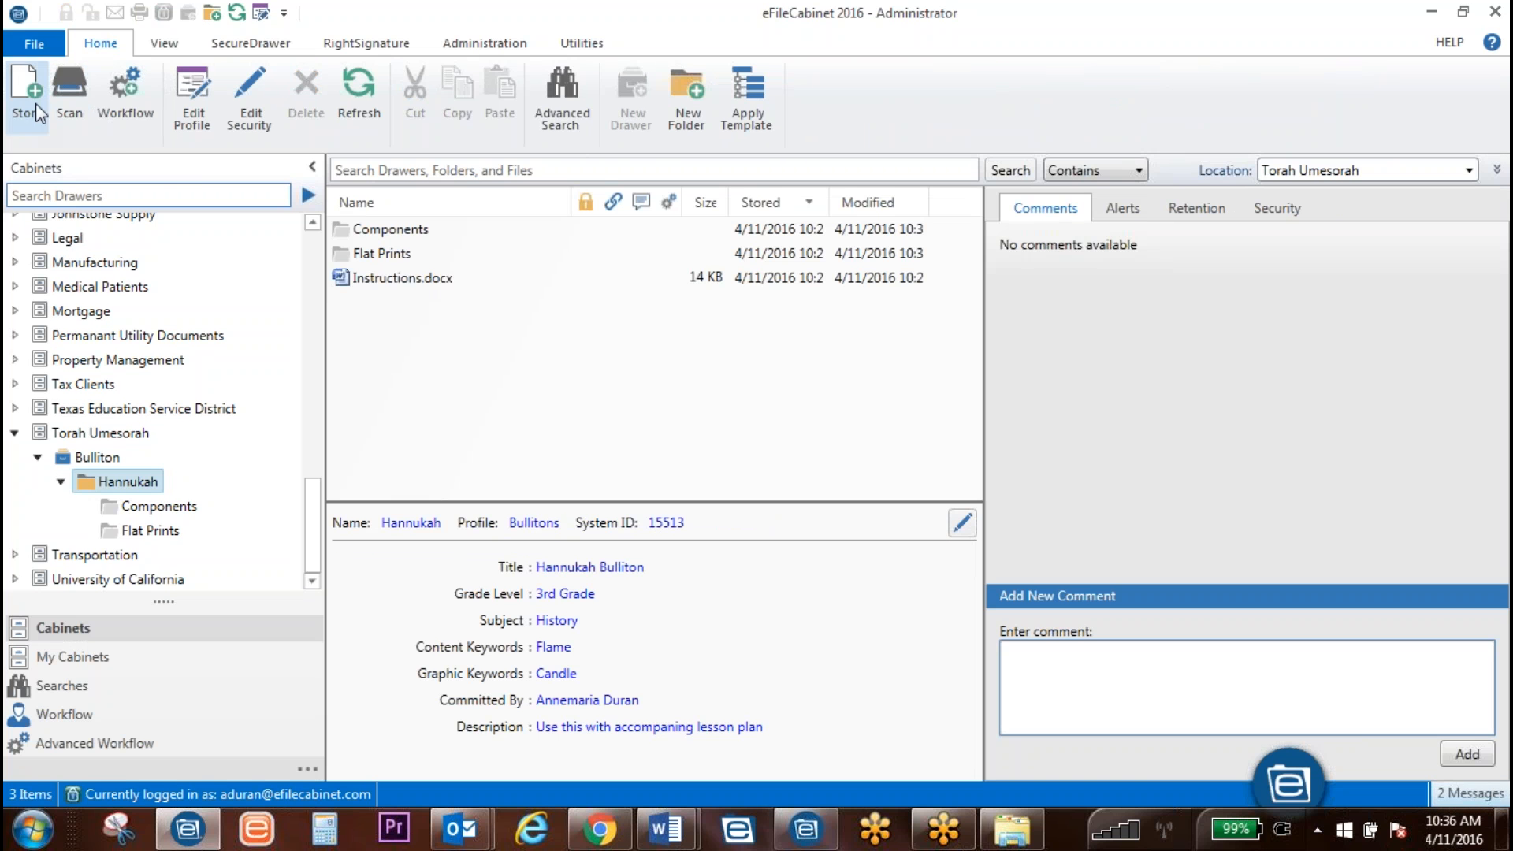
Step: Pick the paper-cost infographic to store, keeping the Bullitons profile
{"action": "left_click", "coordinate": [27, 102]}
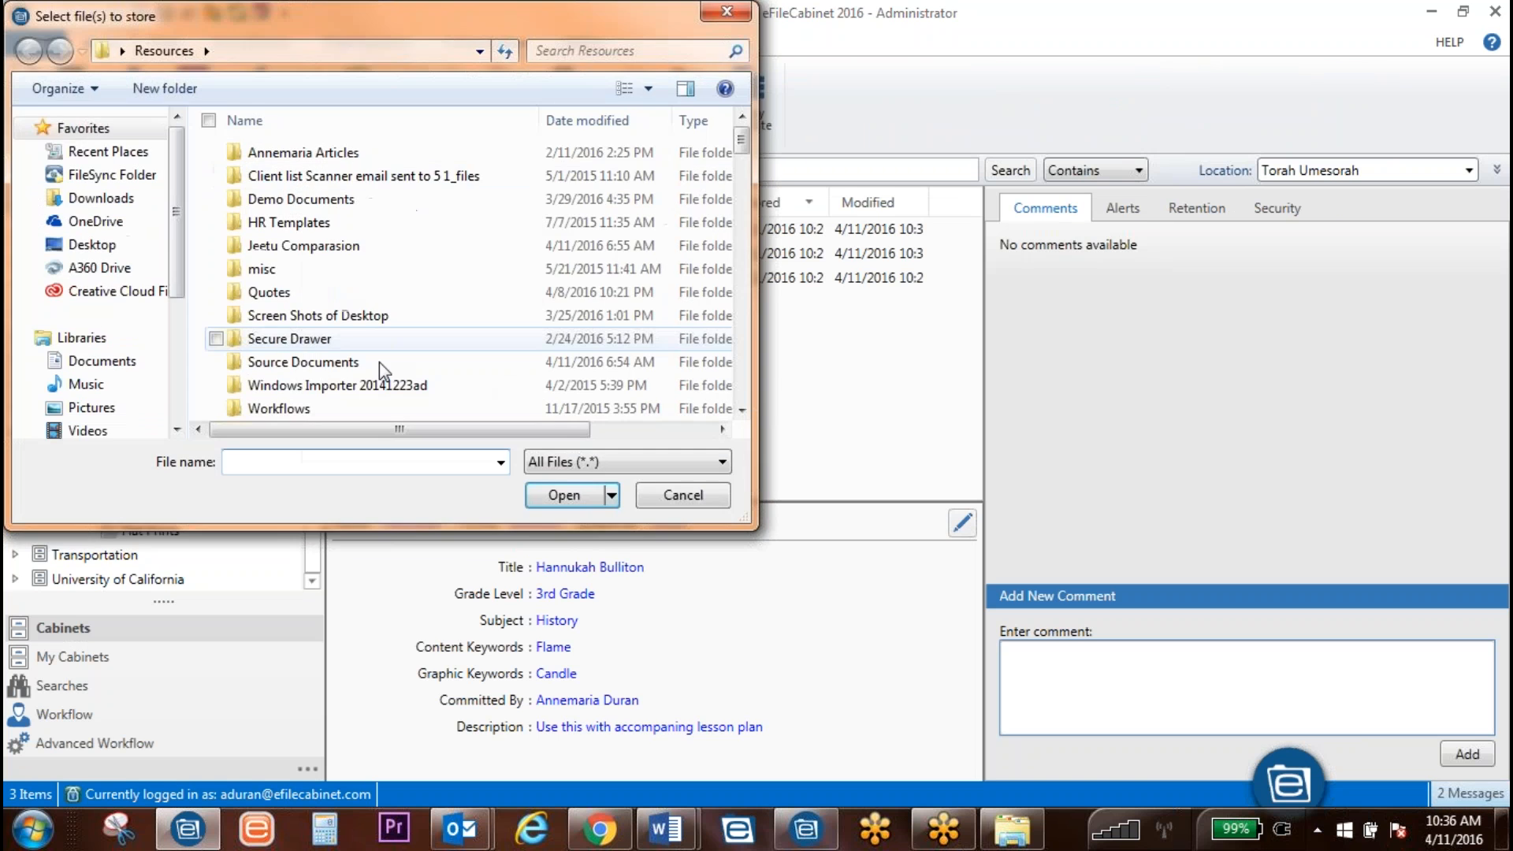
{"action": "scroll", "coordinate": [422, 306], "scroll_direction": "down", "scroll_amount": 10}
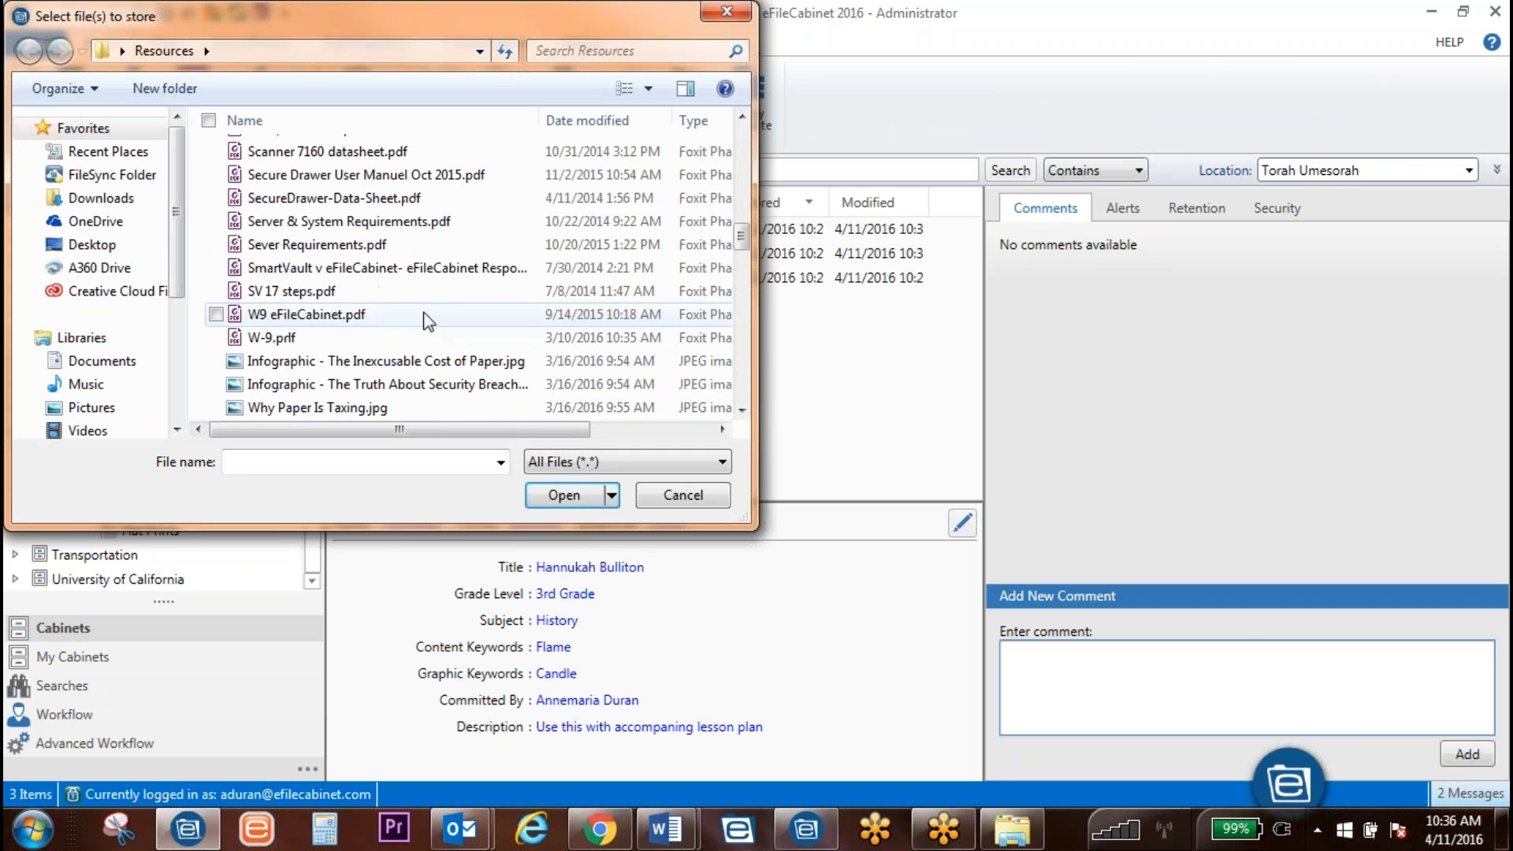
{"action": "left_click", "coordinate": [379, 221]}
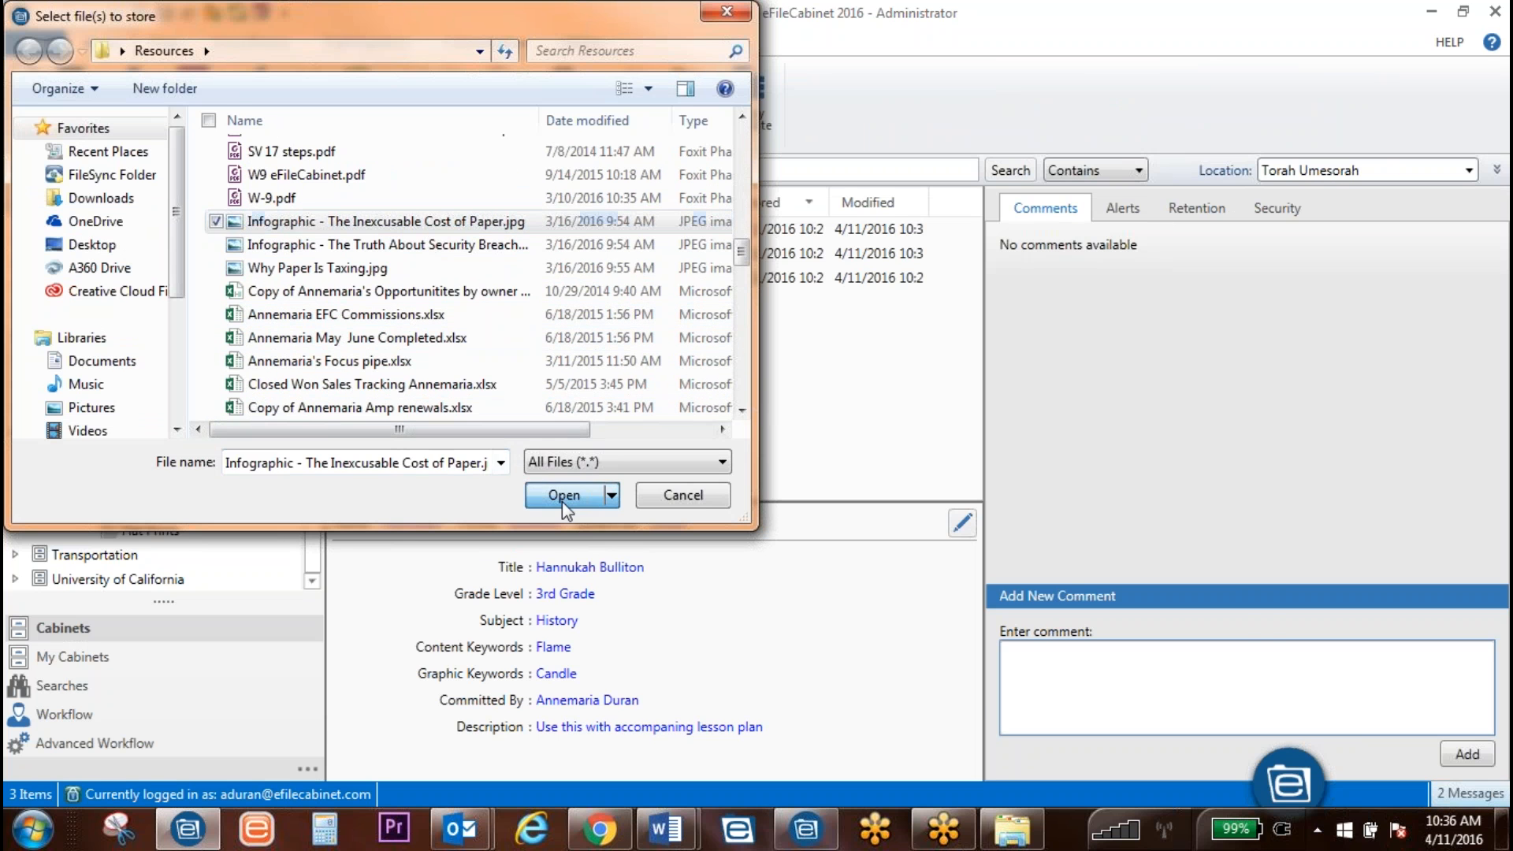
{"action": "left_click", "coordinate": [561, 496]}
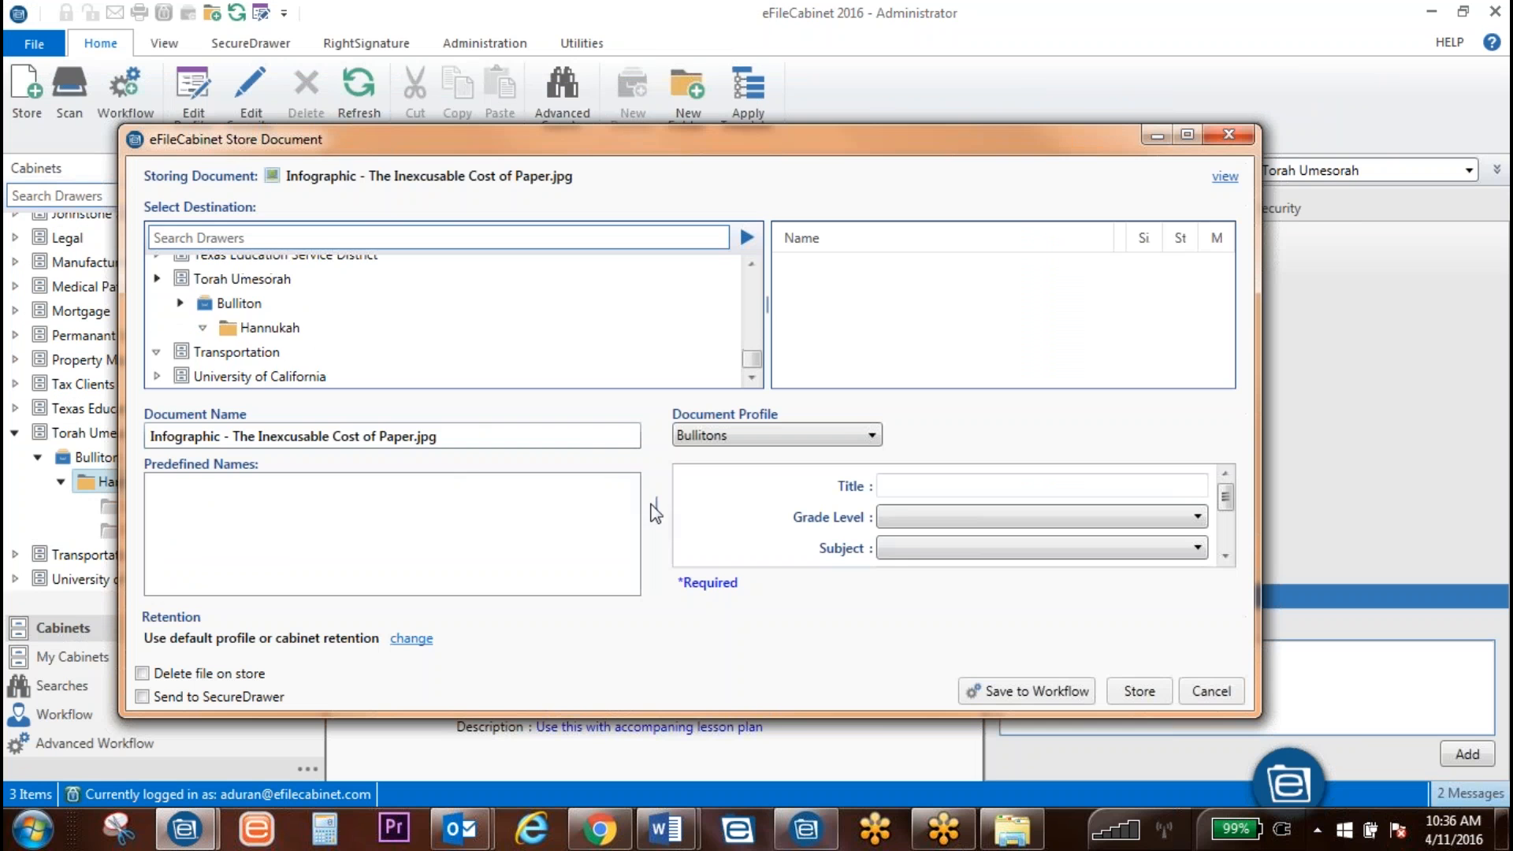
{"action": "left_click", "coordinate": [818, 435]}
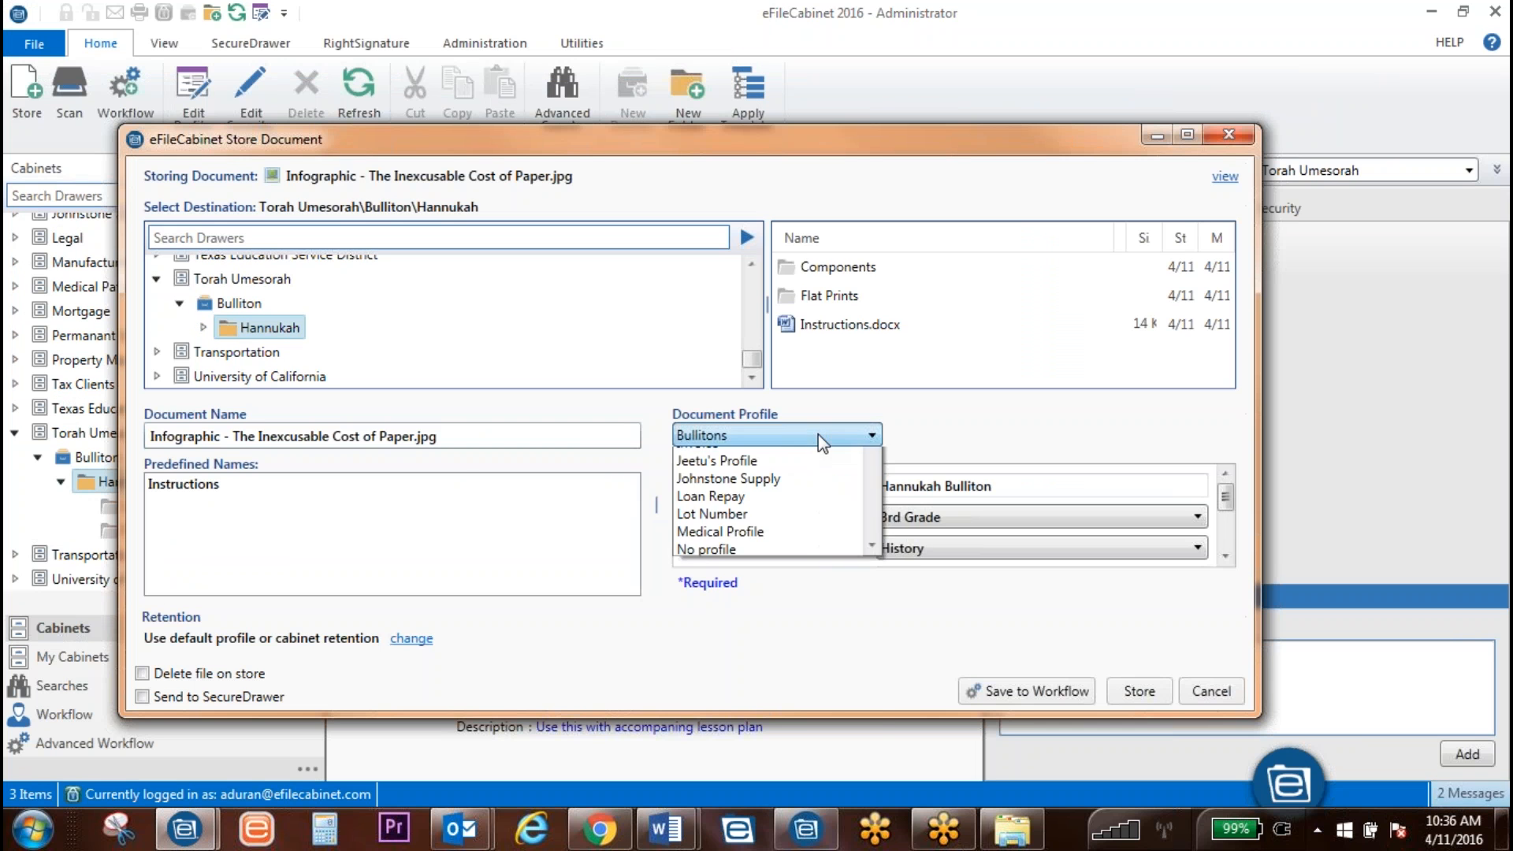
{"action": "left_click", "coordinate": [818, 435]}
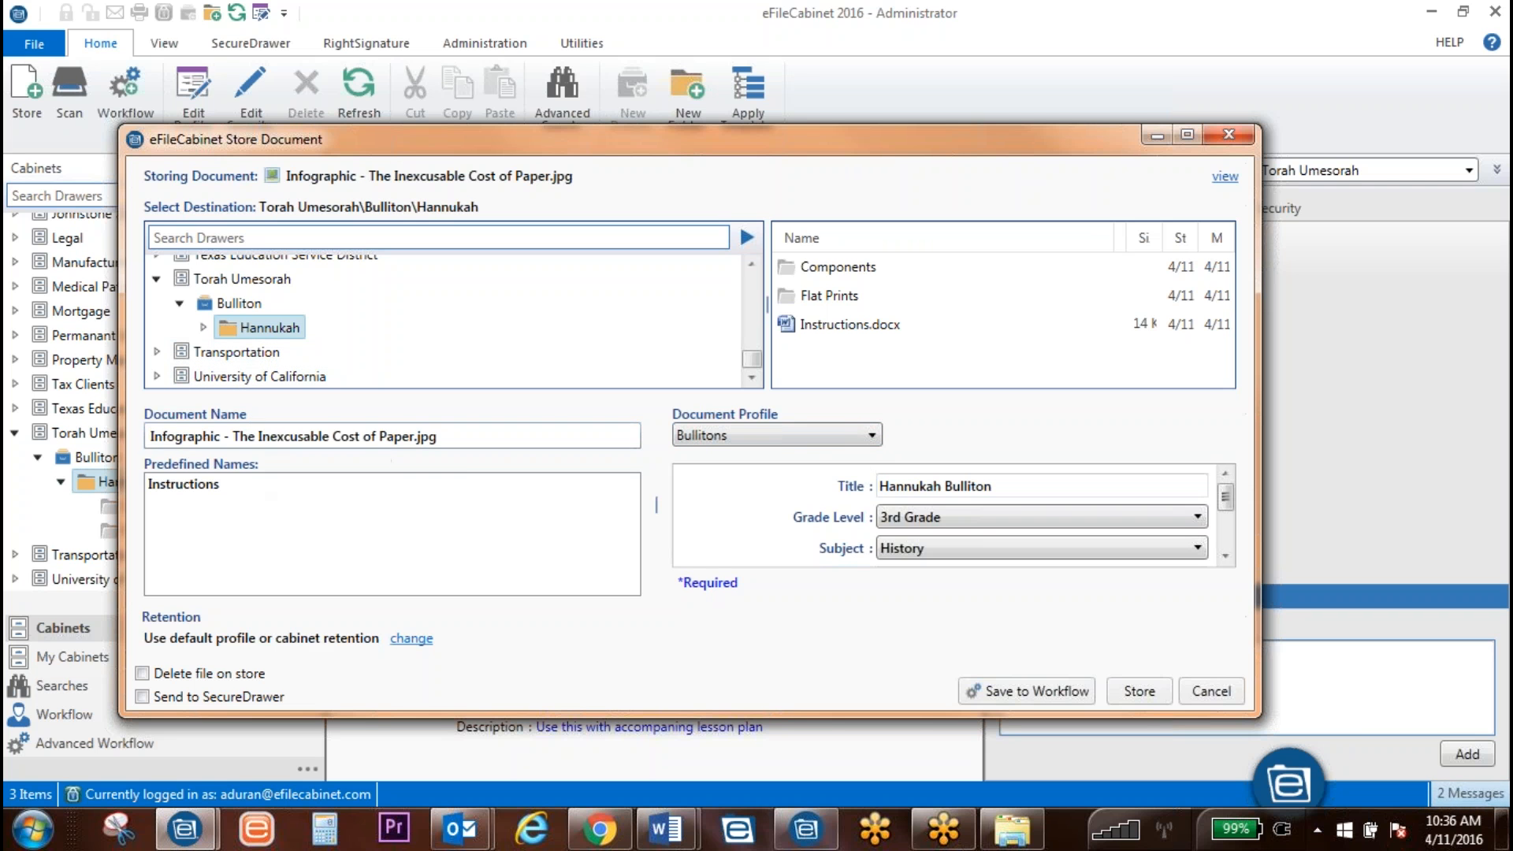
Step: Set the document name and store it in Hannukah with the Bullitons profile as Han.jpg
{"action": "triple_click", "coordinate": [252, 435]}
{"action": "type", "text": "Hannuk"}
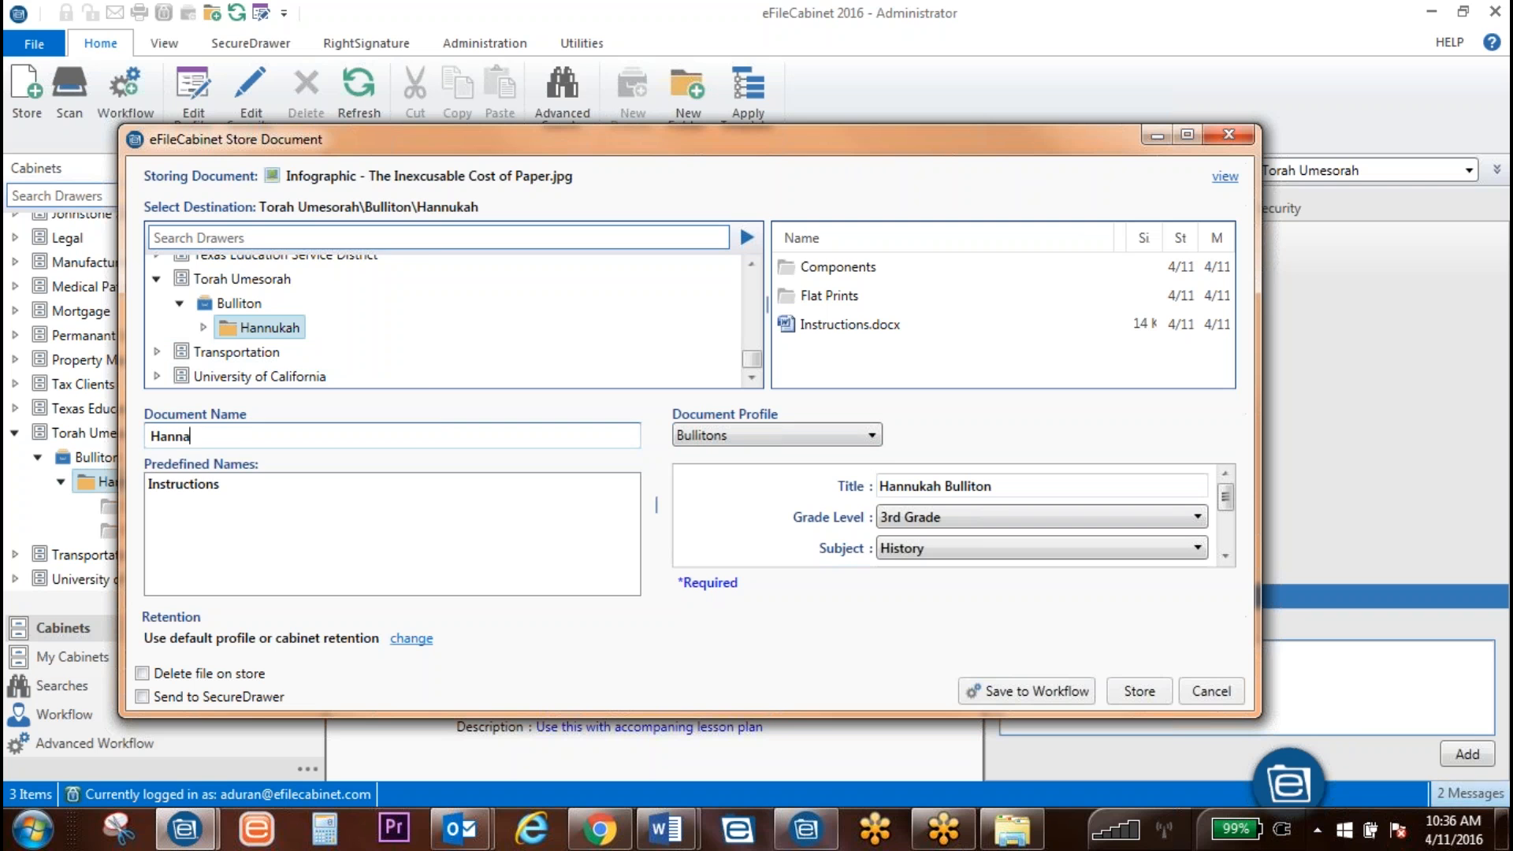
{"action": "type", "text": "a"}
{"action": "key", "text": "BackSpace"}
{"action": "key", "text": "BackSpace"}
{"action": "key", "text": "Down"}
{"action": "key", "text": "Tab"}
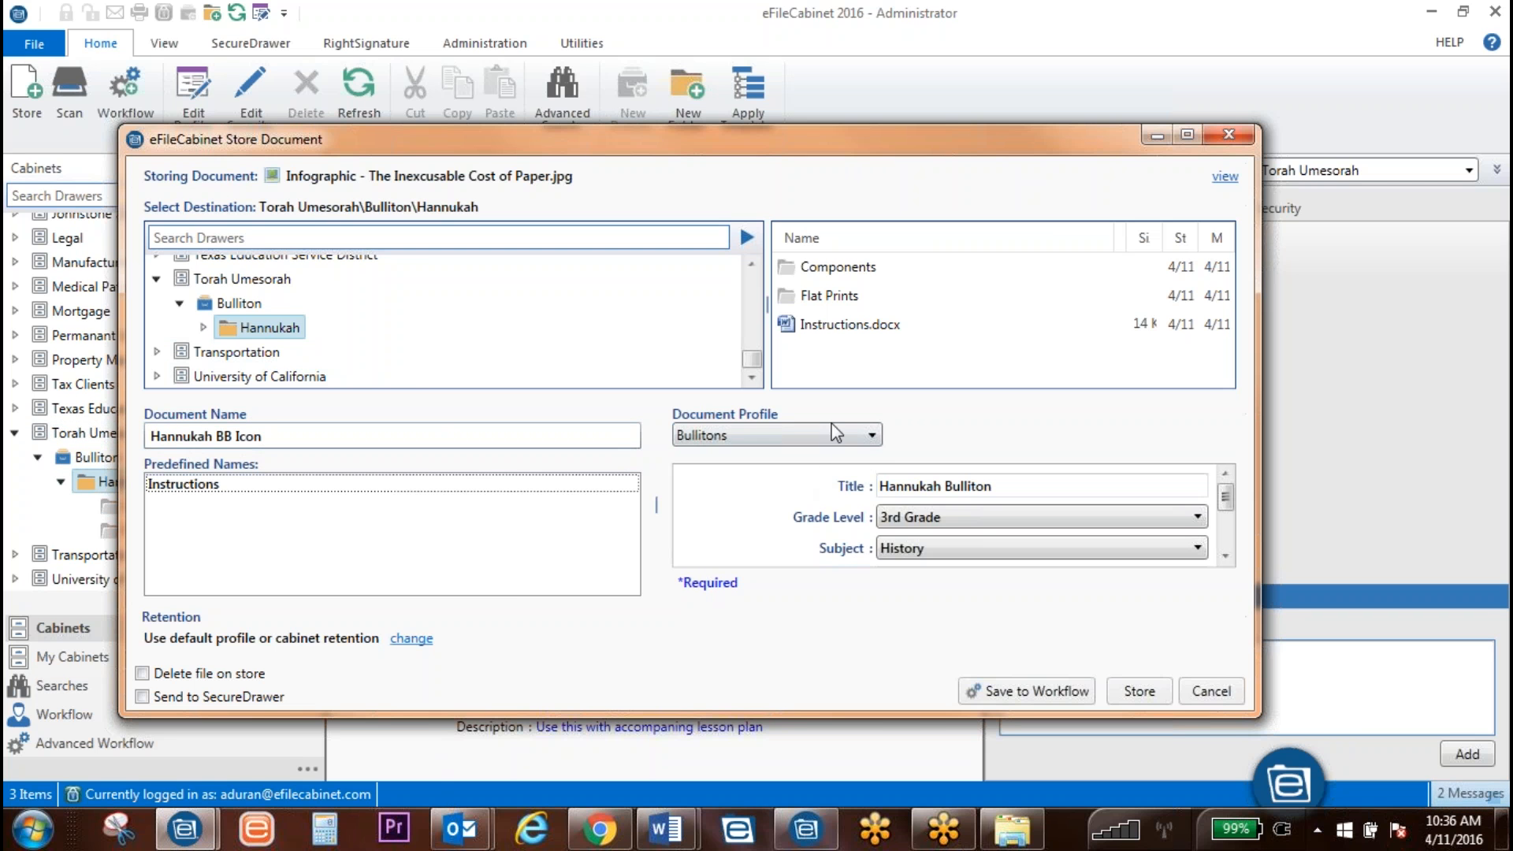
{"action": "left_click_drag", "start_coordinate": [1226, 495], "coordinate": [1206, 410]}
{"action": "left_click", "coordinate": [871, 434]}
{"action": "left_click", "coordinate": [871, 434]}
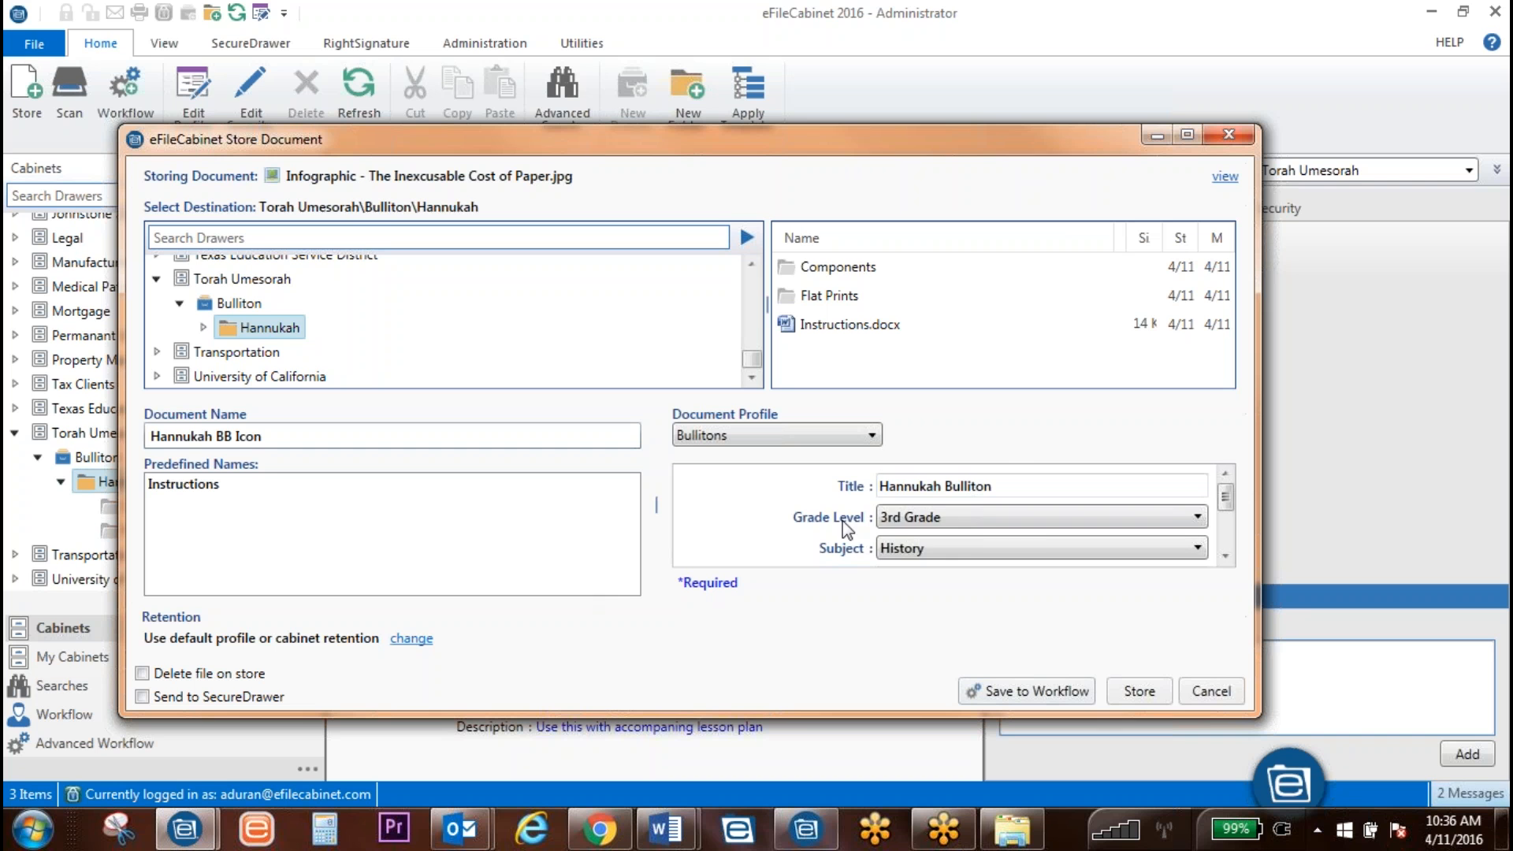
{"action": "scroll", "coordinate": [1222, 517], "scroll_direction": "down", "scroll_amount": 4}
{"action": "scroll", "coordinate": [1223, 517], "scroll_direction": "up", "scroll_amount": 4}
{"action": "left_click", "coordinate": [1143, 694]}
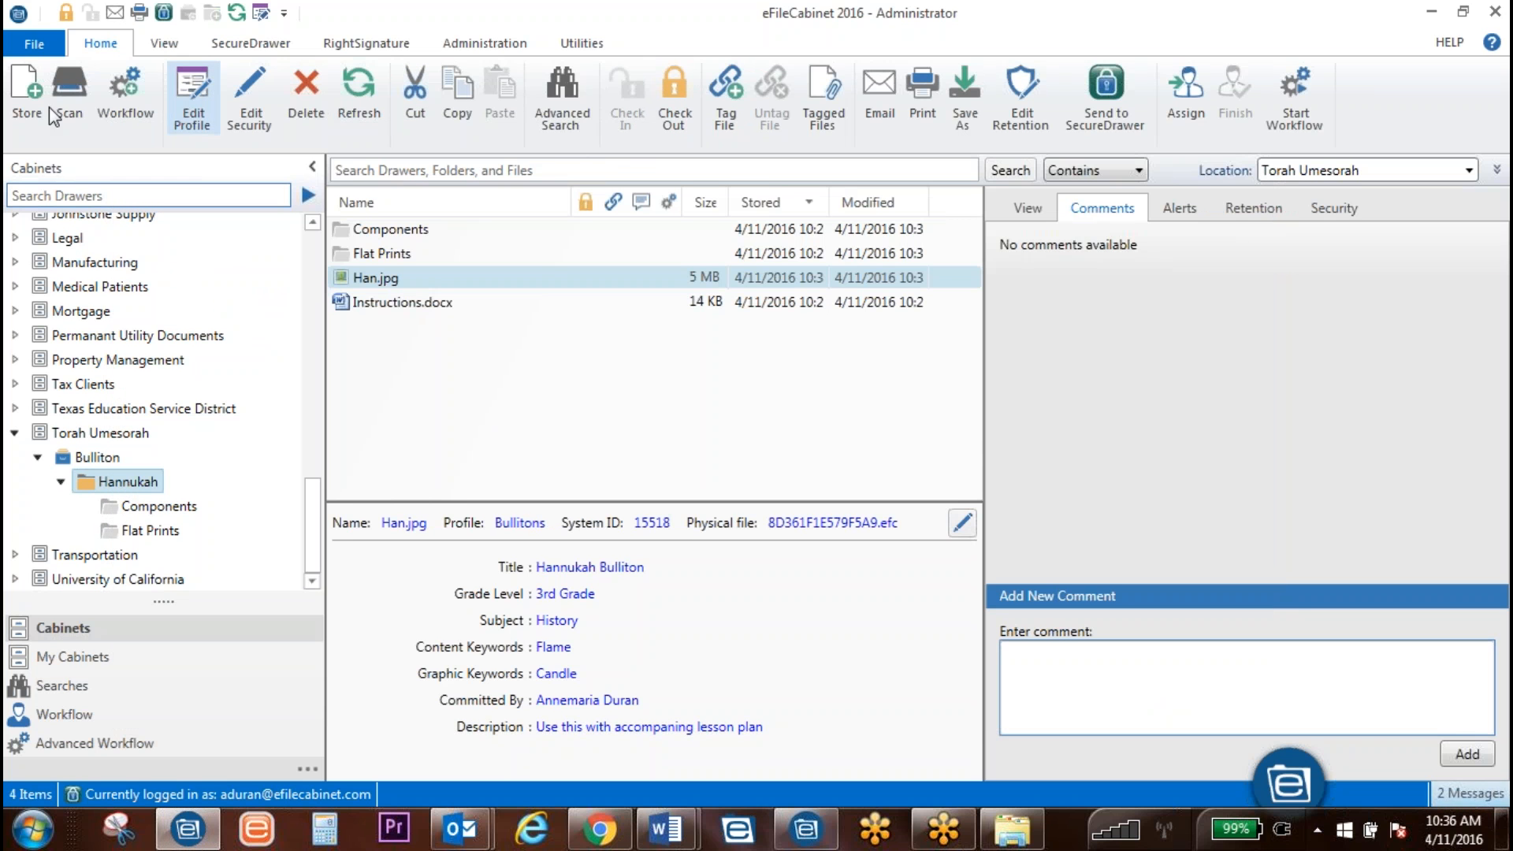
Step: Refresh Hannukah and review the profile details of Han.jpg and Instructions.docx
{"action": "left_click", "coordinate": [348, 93]}
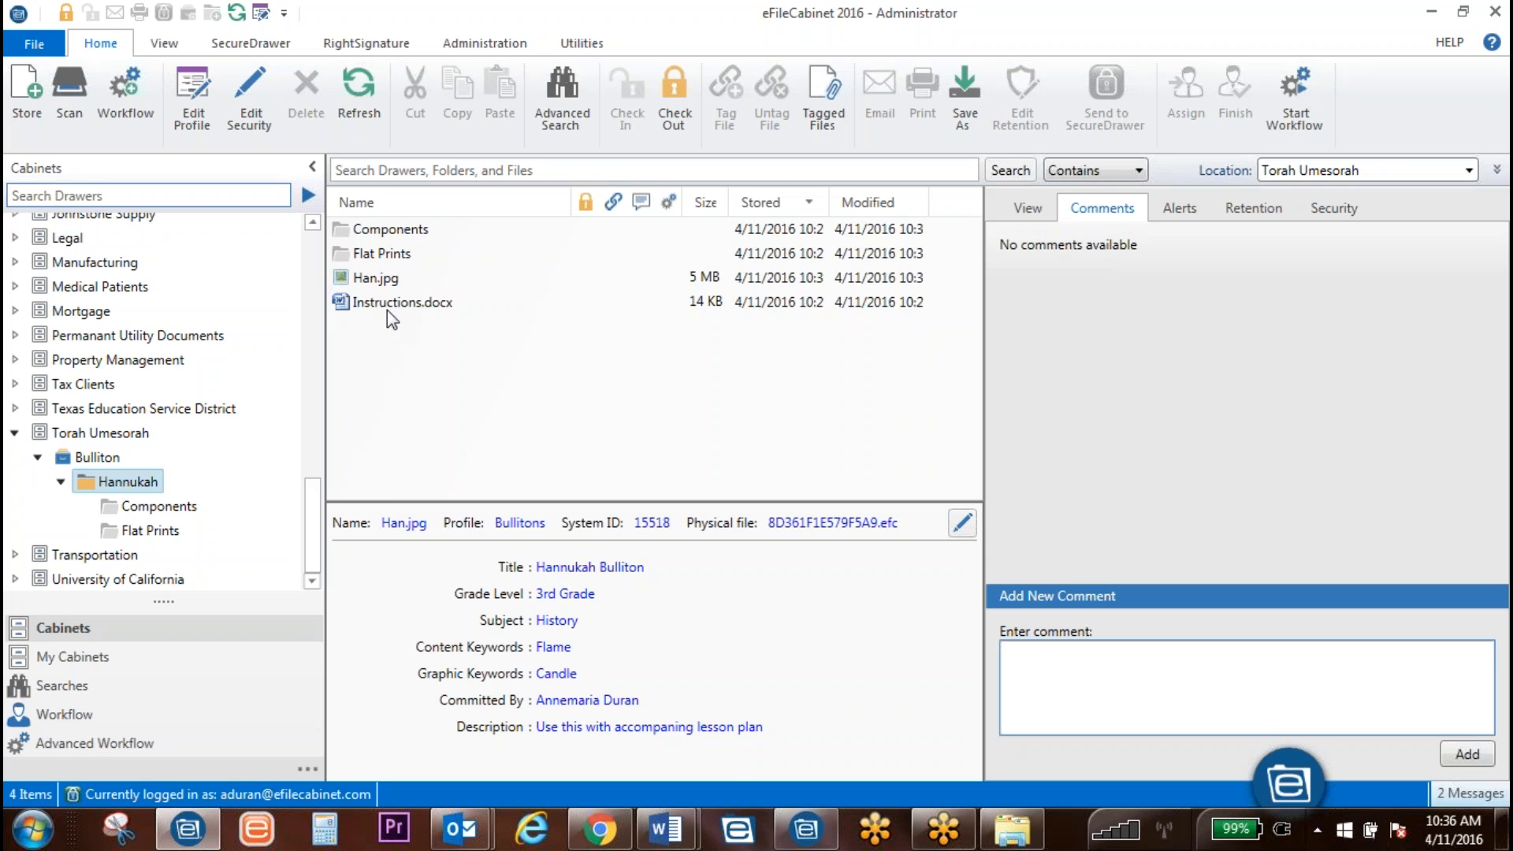
{"action": "left_click", "coordinate": [385, 282]}
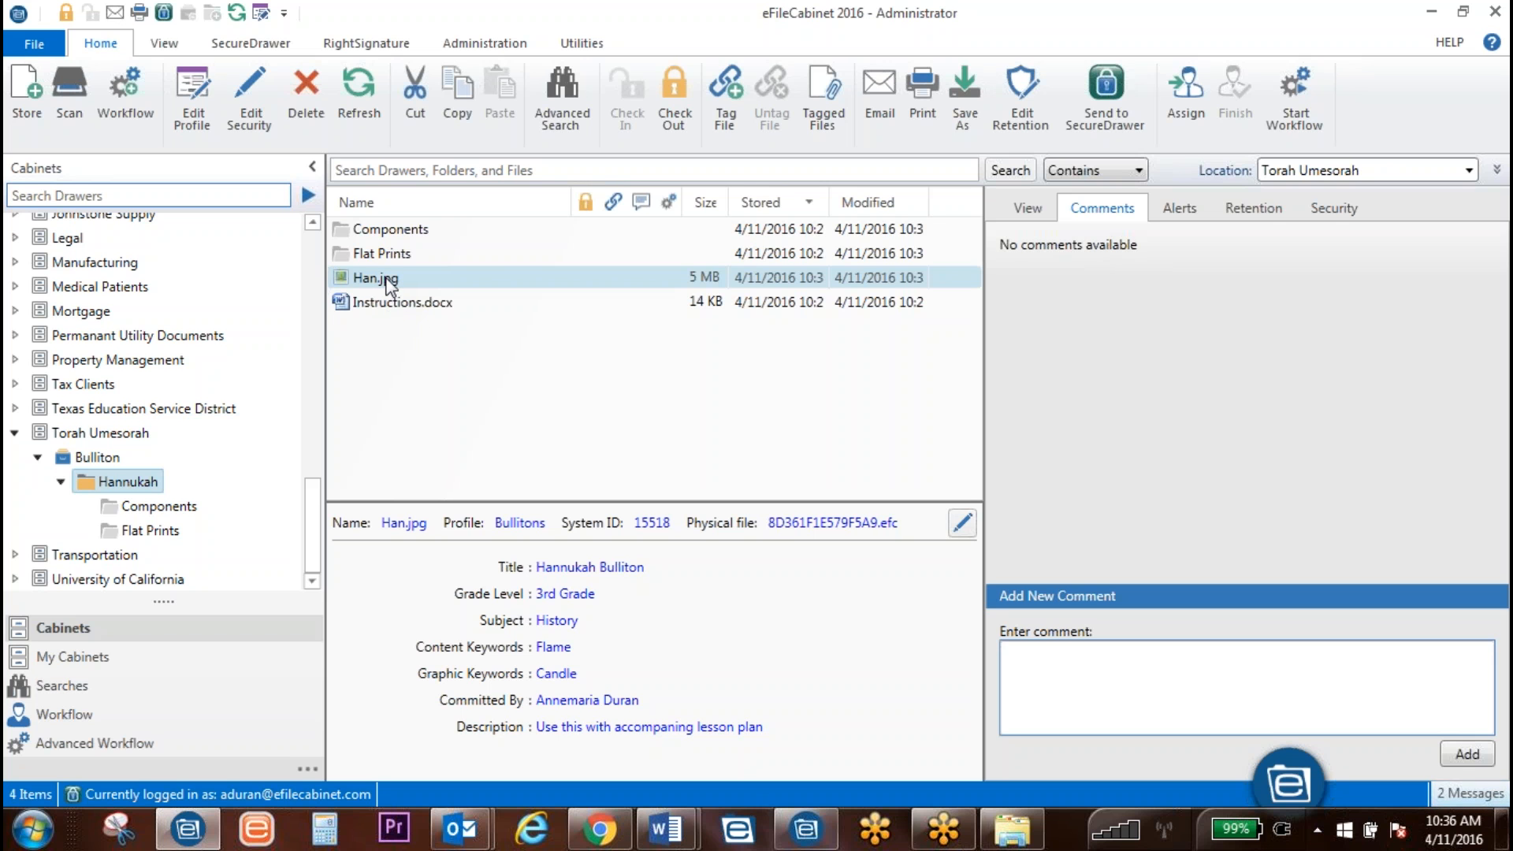
{"action": "left_click", "coordinate": [391, 304]}
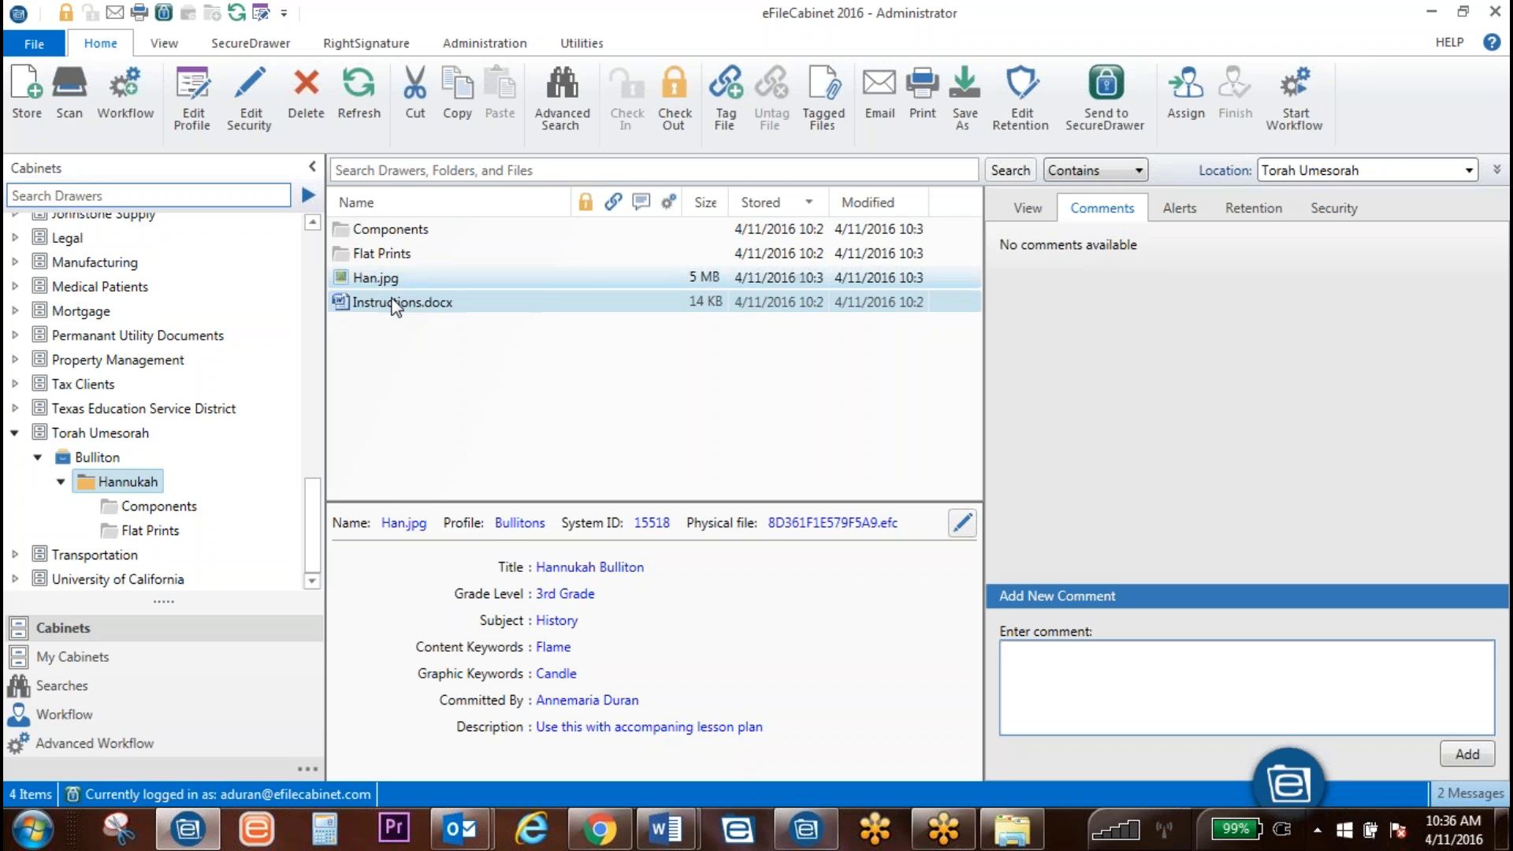
{"action": "left_click", "coordinate": [385, 280]}
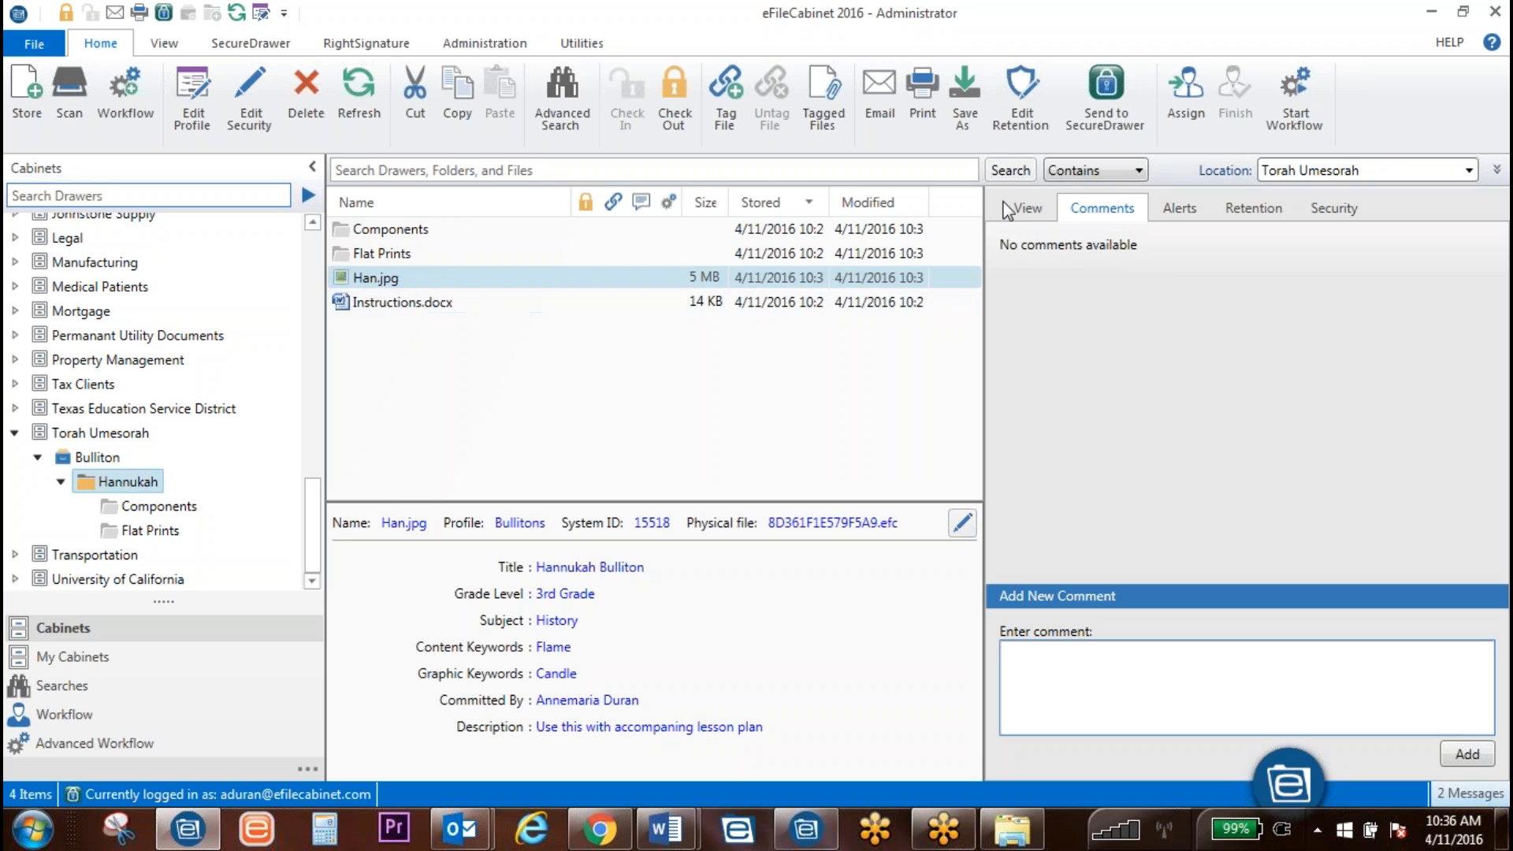
Step: Run the Bullitons 3rd Grade profile search and select Han.jpg in the results
{"action": "left_click", "coordinate": [1470, 170]}
{"action": "left_click", "coordinate": [1470, 171]}
{"action": "left_click", "coordinate": [1497, 170]}
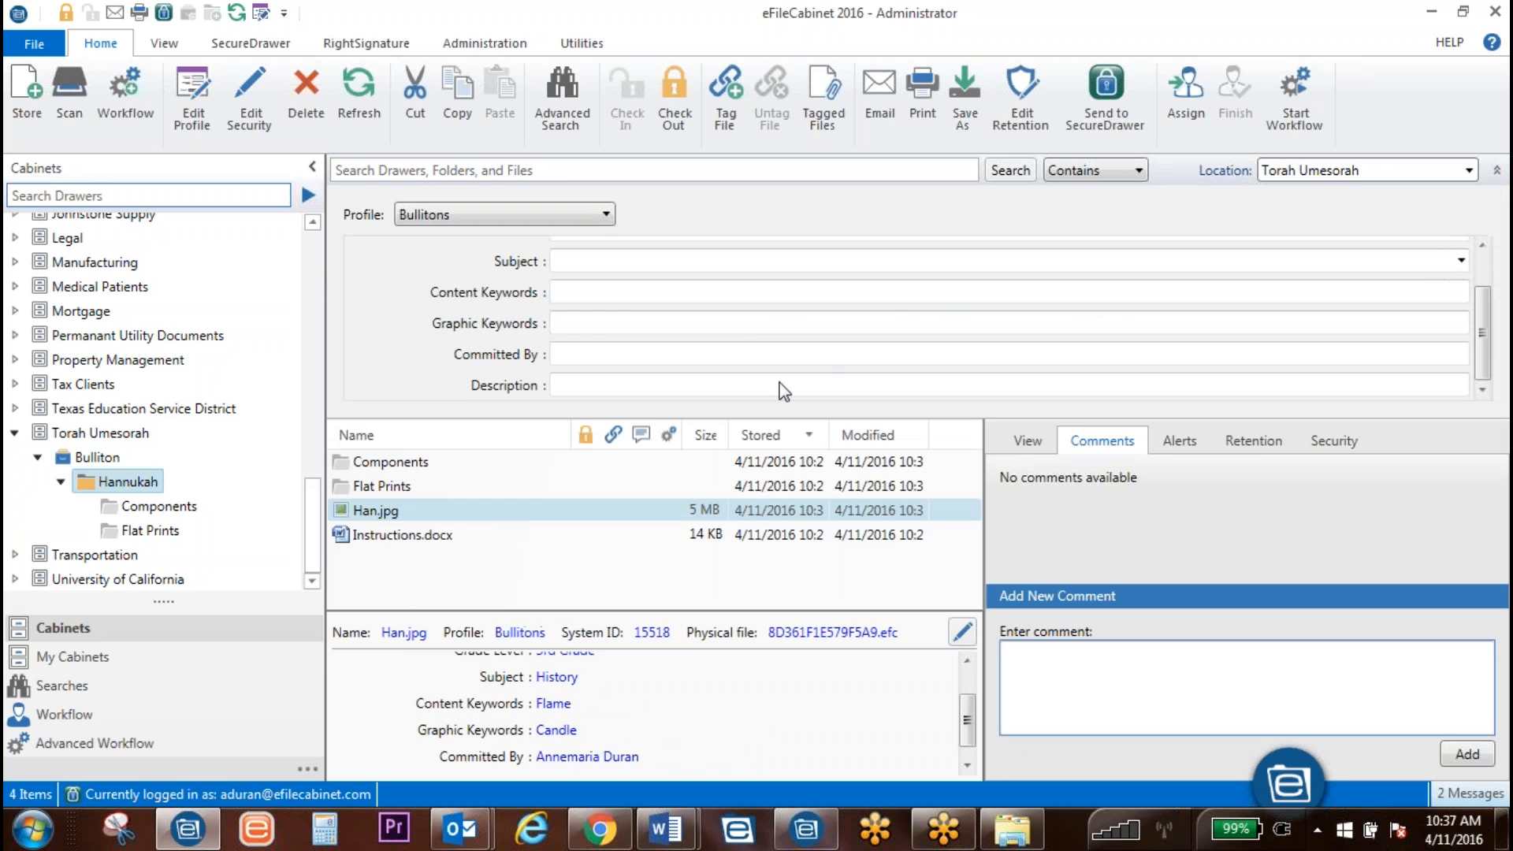
{"action": "left_click", "coordinate": [1013, 173]}
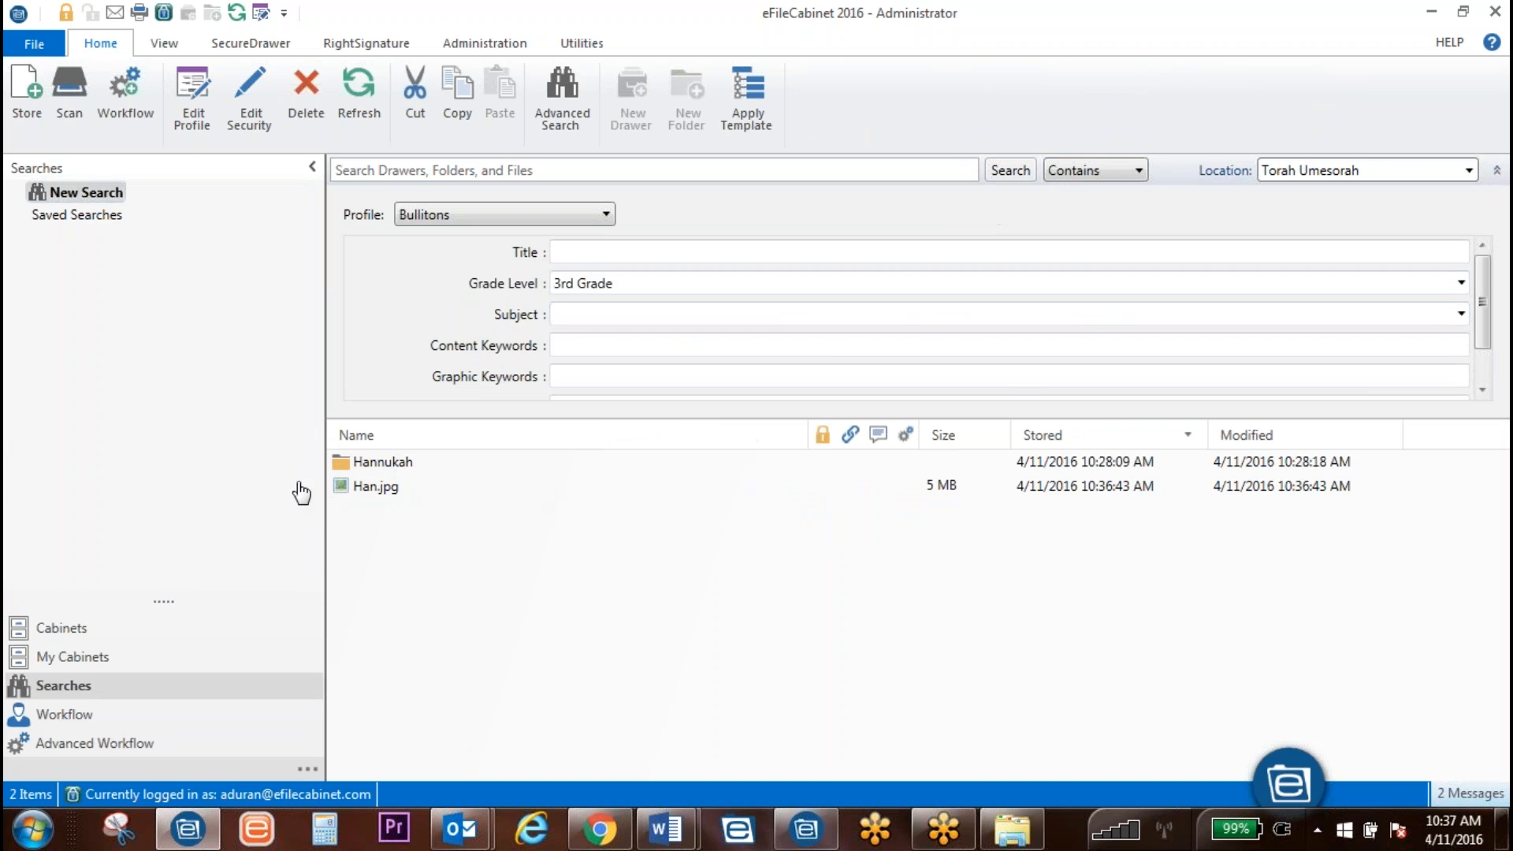
{"action": "left_click", "coordinate": [367, 489]}
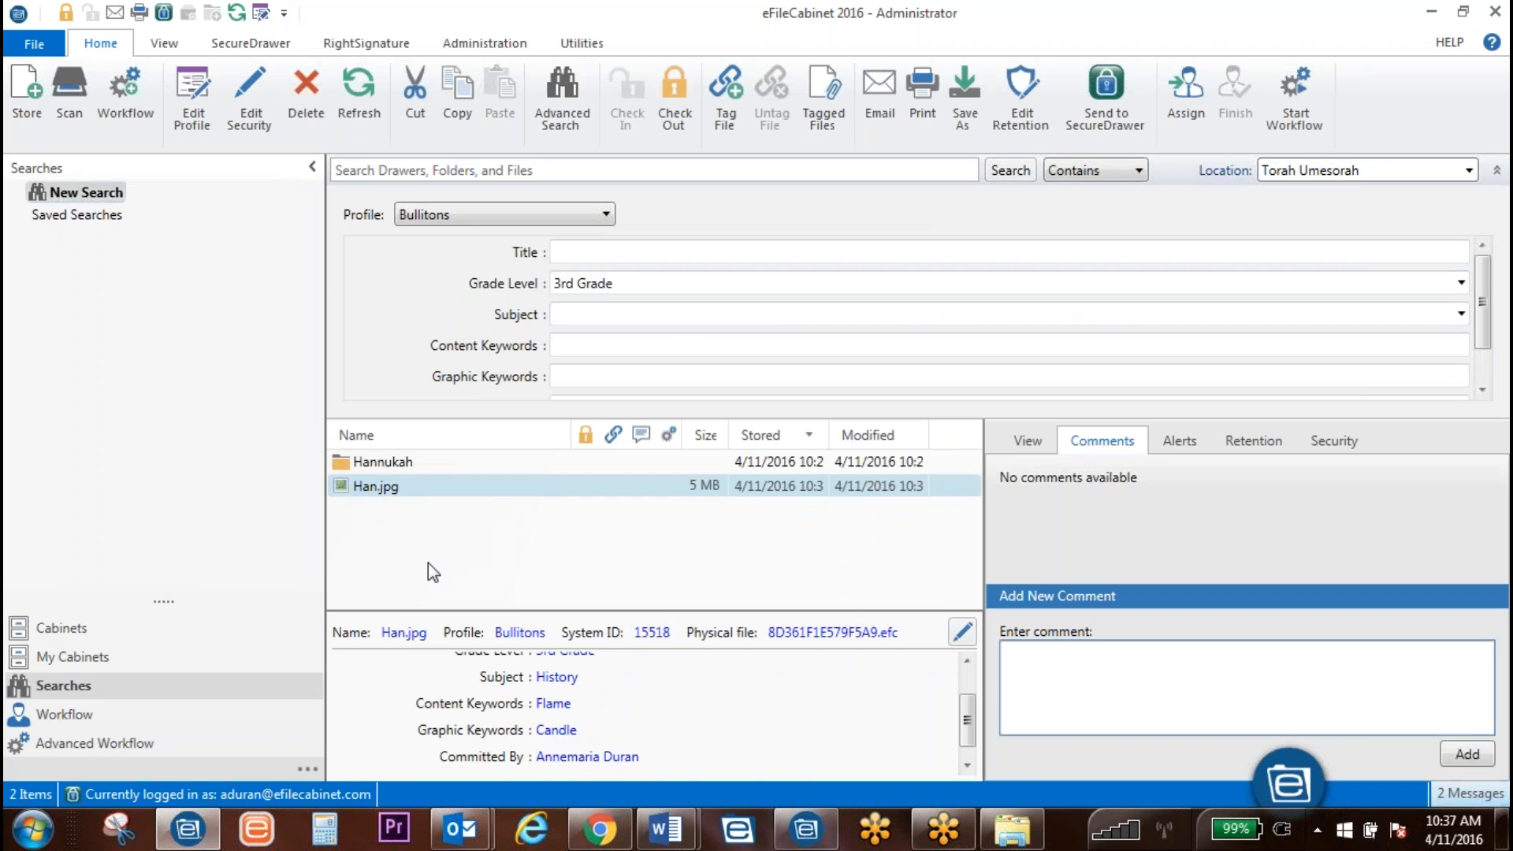
{"action": "scroll", "coordinate": [777, 726], "scroll_direction": "down", "scroll_amount": 1}
{"action": "scroll", "coordinate": [777, 726], "scroll_direction": "up", "scroll_amount": 2}
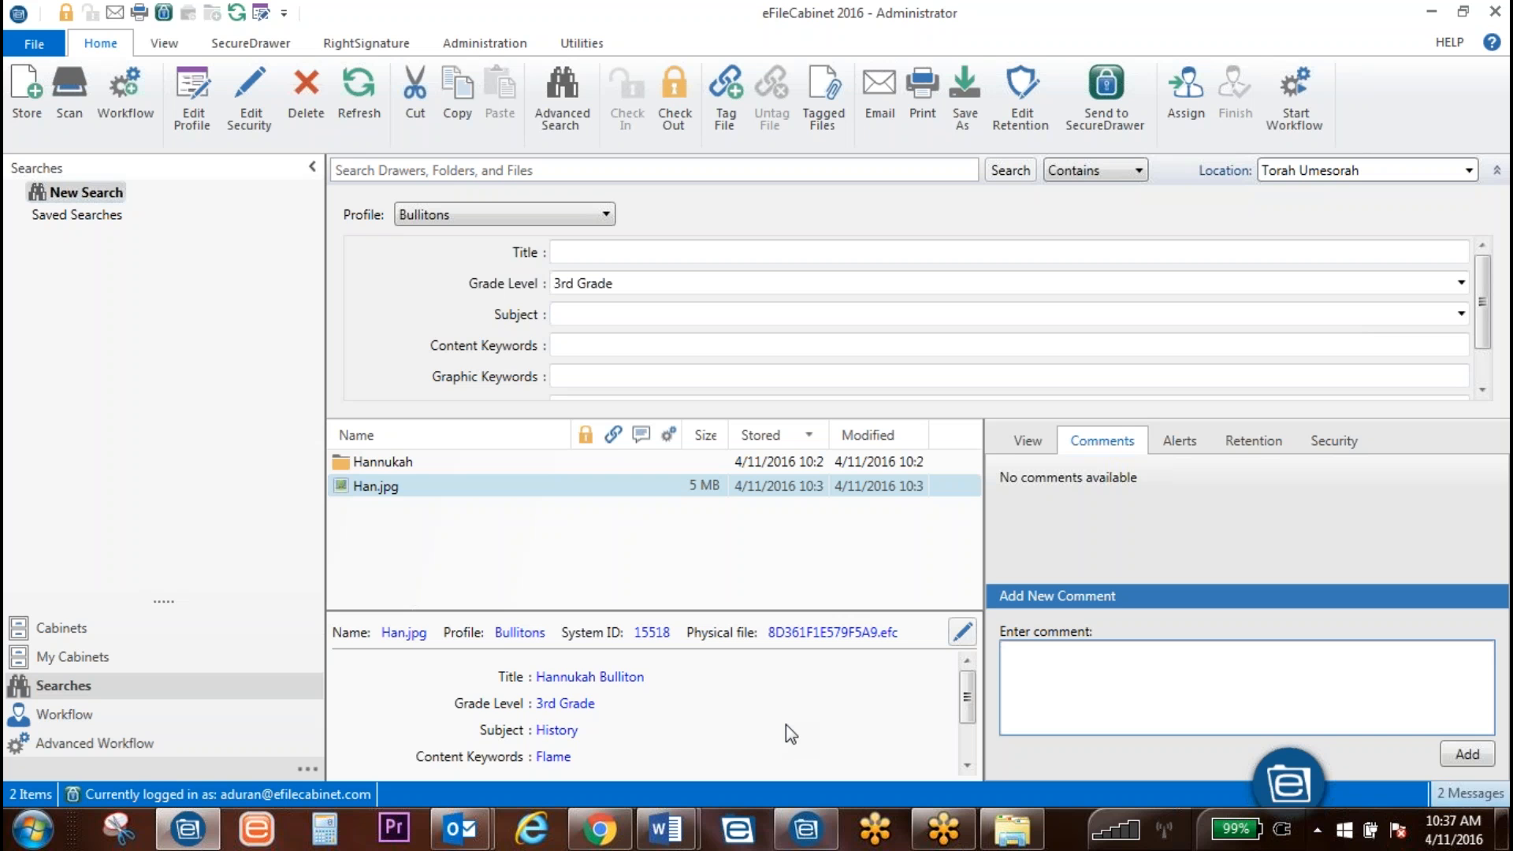
{"action": "scroll", "coordinate": [786, 725], "scroll_direction": "down", "scroll_amount": 1}
{"action": "scroll", "coordinate": [787, 725], "scroll_direction": "up", "scroll_amount": 1}
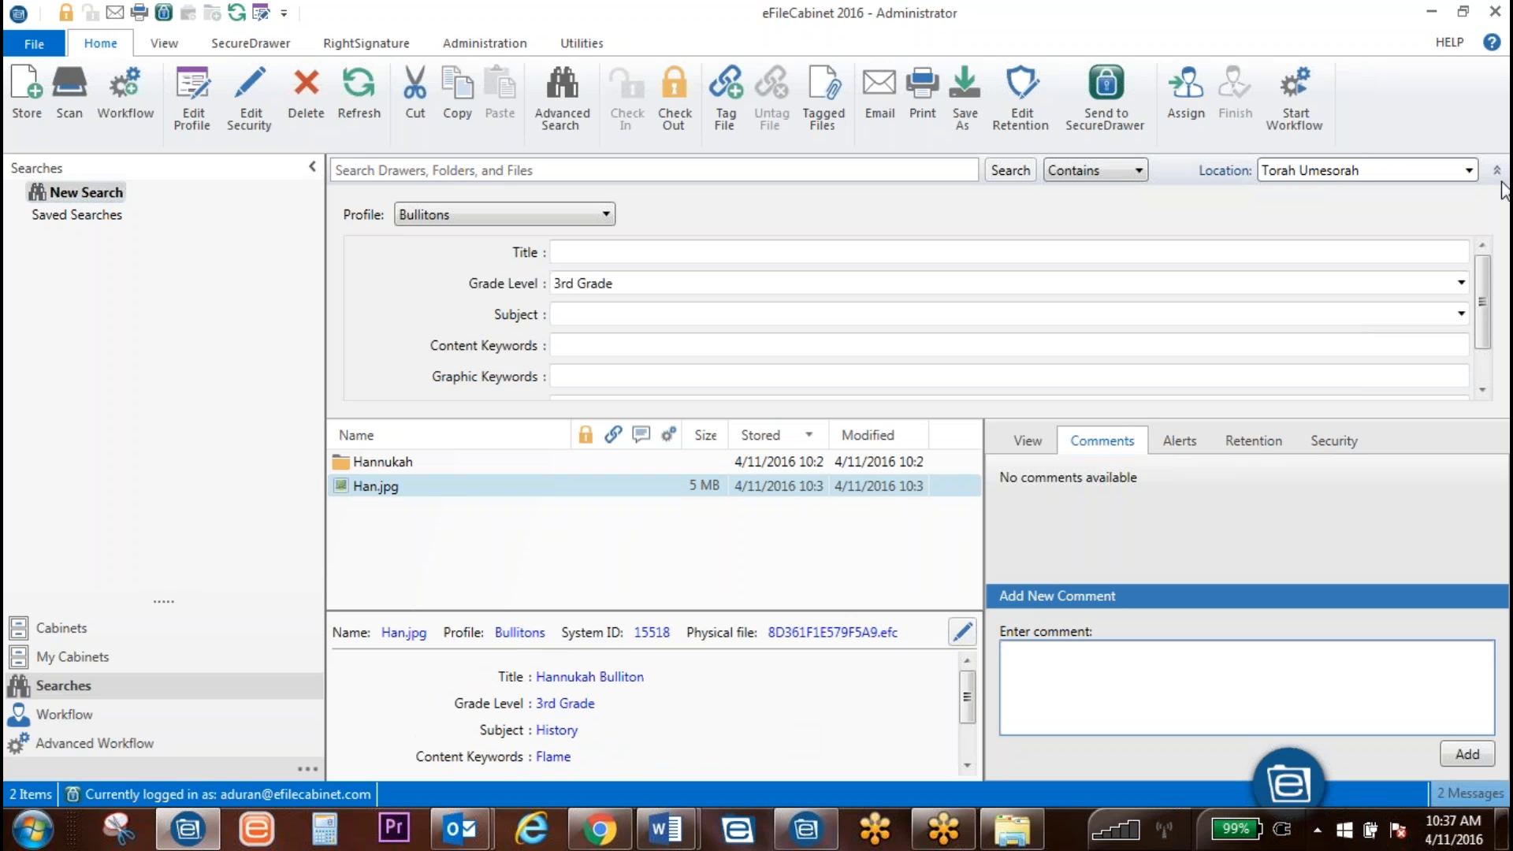
Step: Check out Han.jpg and view it maximized in Windows Photo Viewer
{"action": "double_click", "coordinate": [361, 485]}
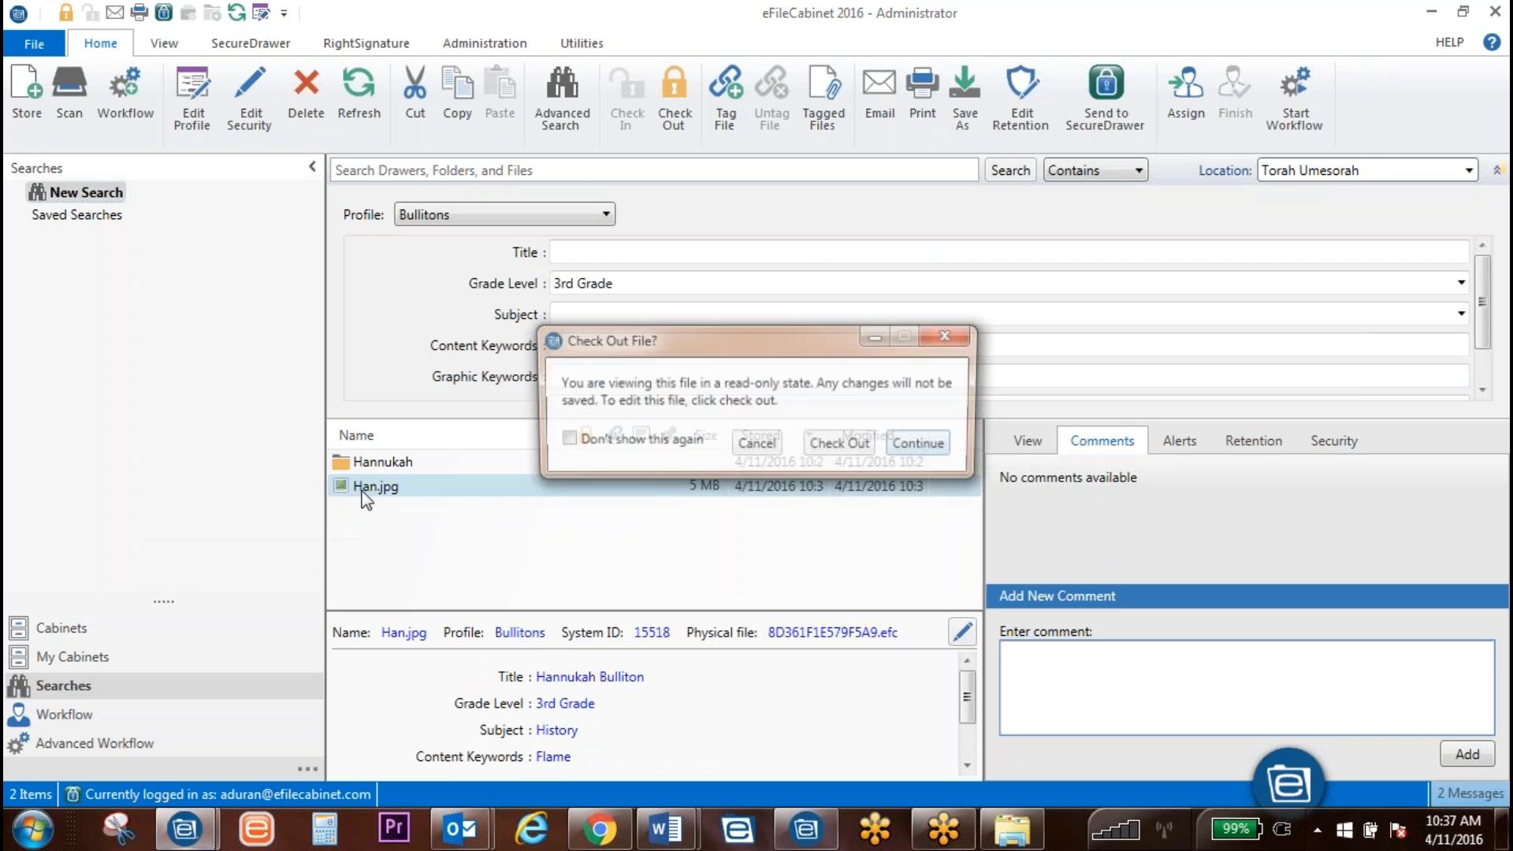
{"action": "left_click", "coordinate": [857, 447]}
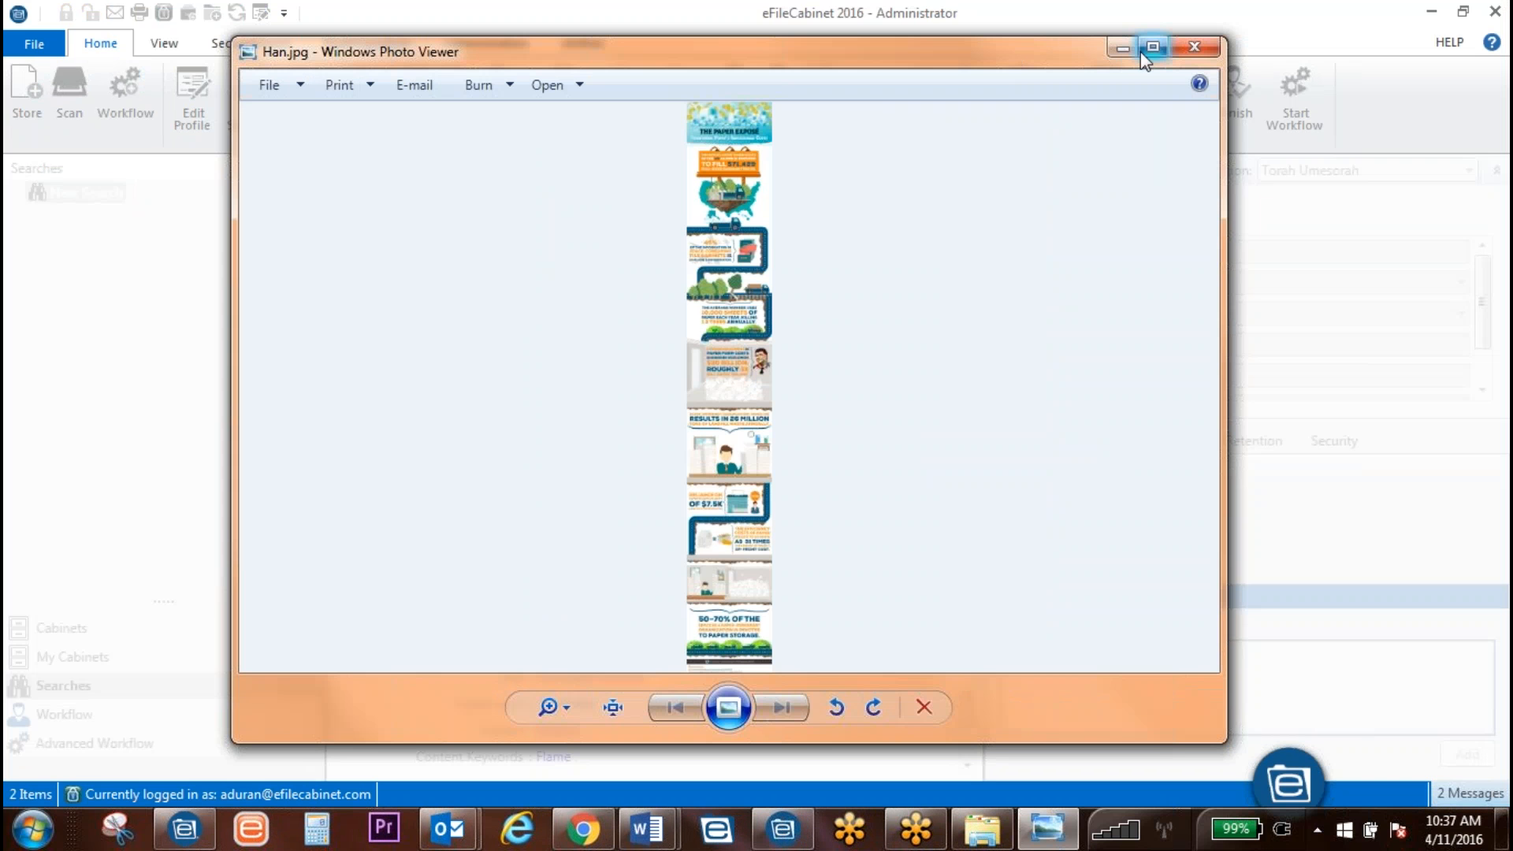
{"action": "left_click", "coordinate": [1152, 48]}
Step: Zoom and pan through the infographic's sections up to its top
{"action": "scroll", "coordinate": [851, 551], "scroll_direction": "up", "scroll_amount": 5}
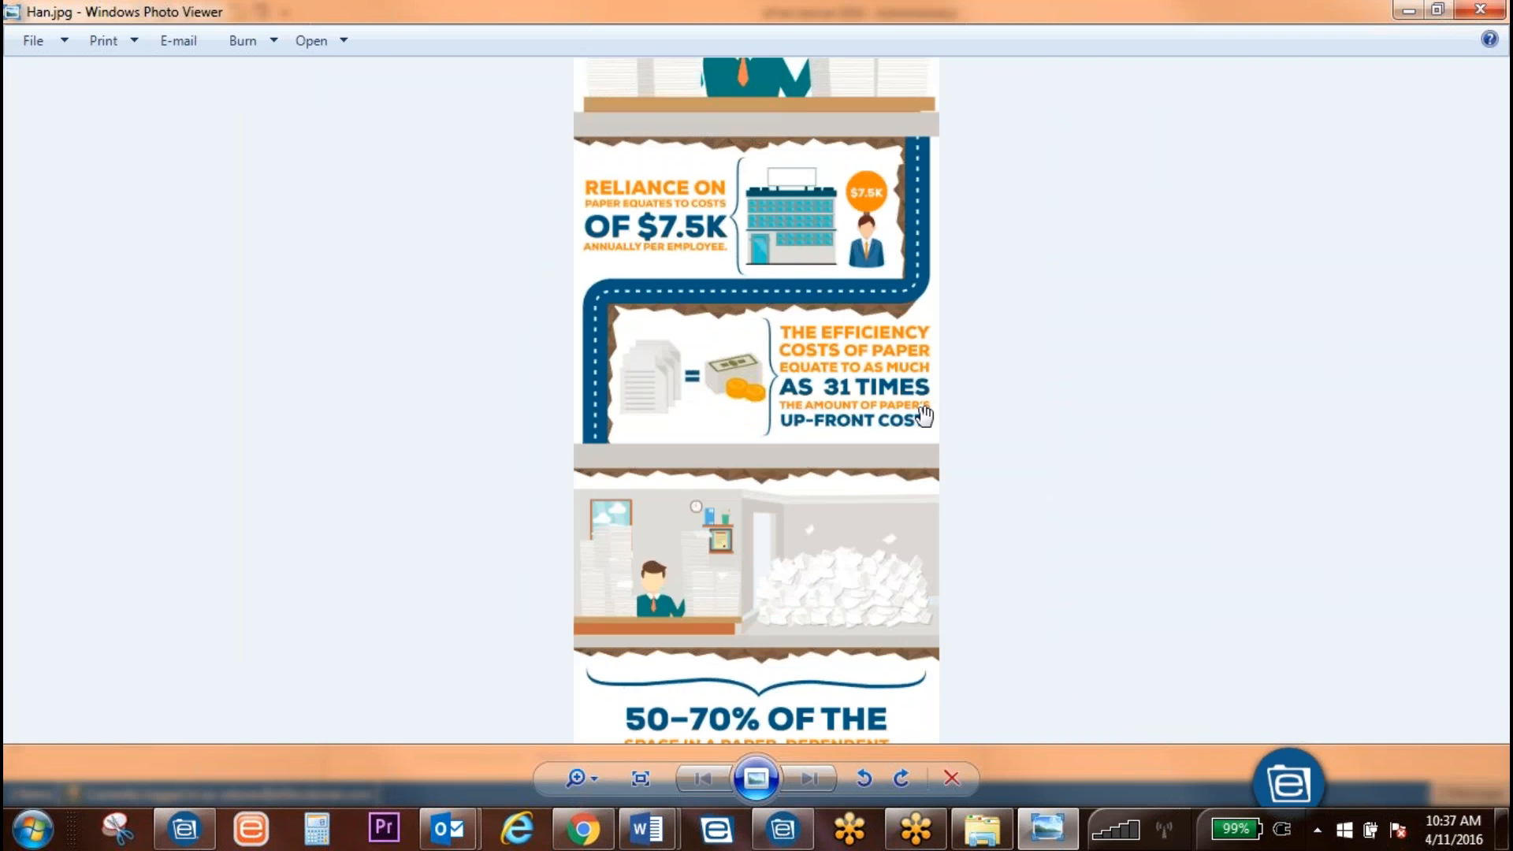
{"action": "scroll", "coordinate": [949, 449], "scroll_direction": "down", "scroll_amount": 5}
{"action": "scroll", "coordinate": [957, 468], "scroll_direction": "up", "scroll_amount": 2}
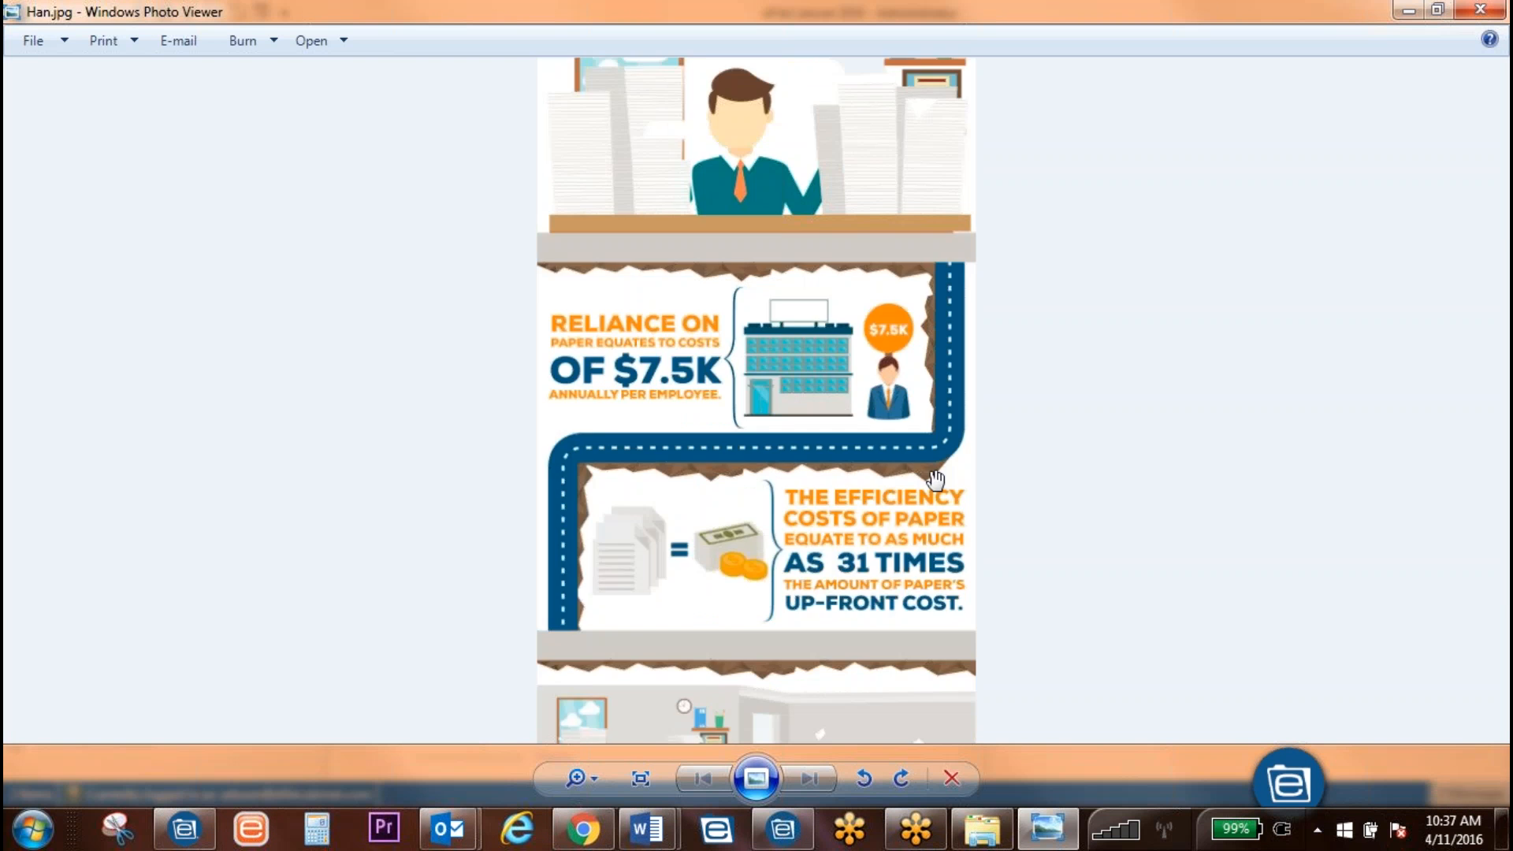
{"action": "scroll", "coordinate": [943, 490], "scroll_direction": "down", "scroll_amount": 4}
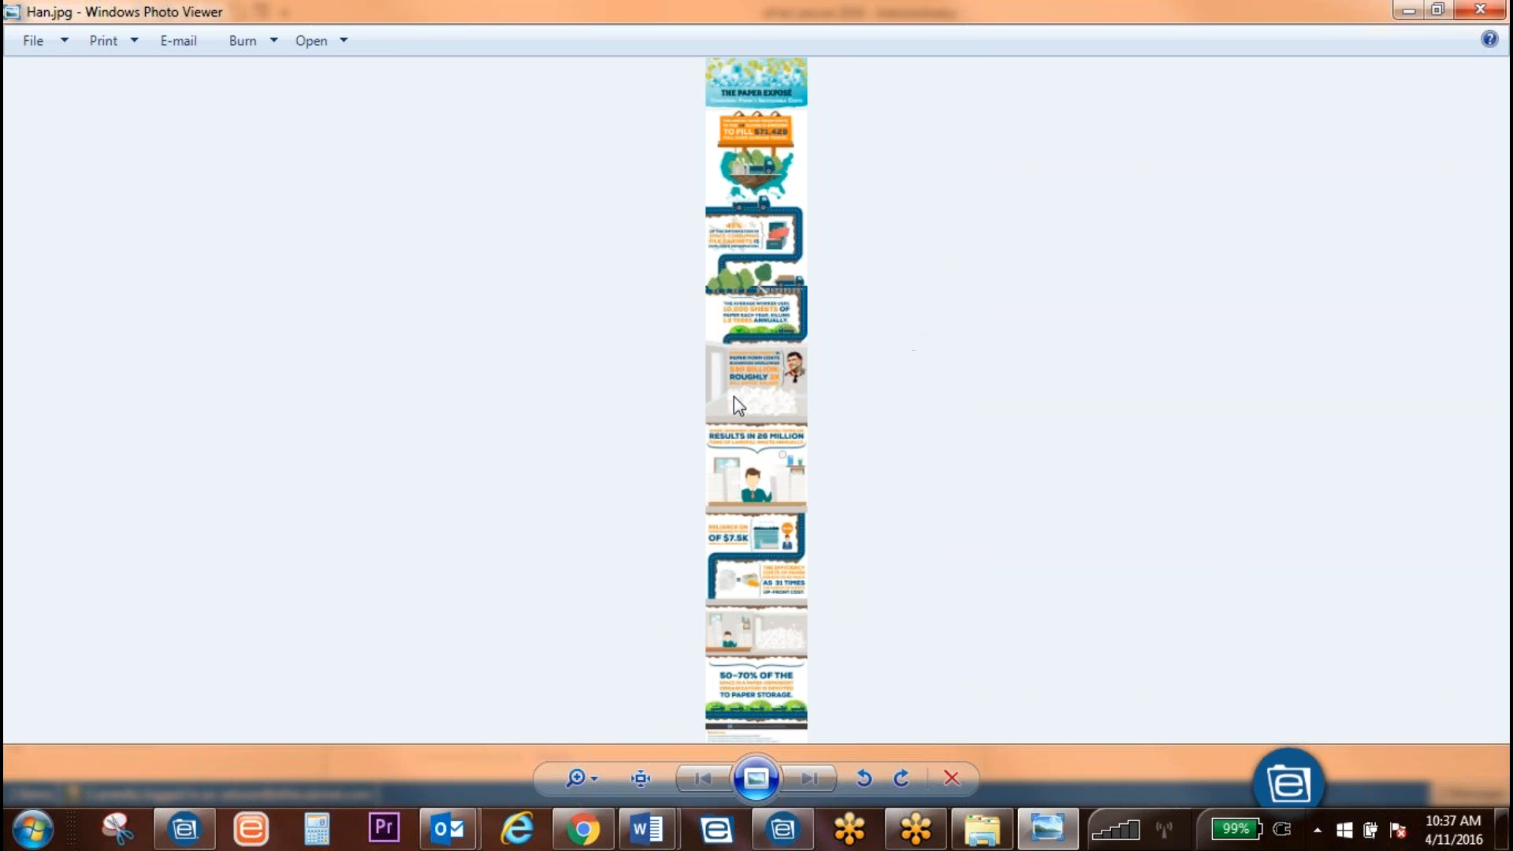
{"action": "scroll", "coordinate": [844, 575], "scroll_direction": "up", "scroll_amount": 4}
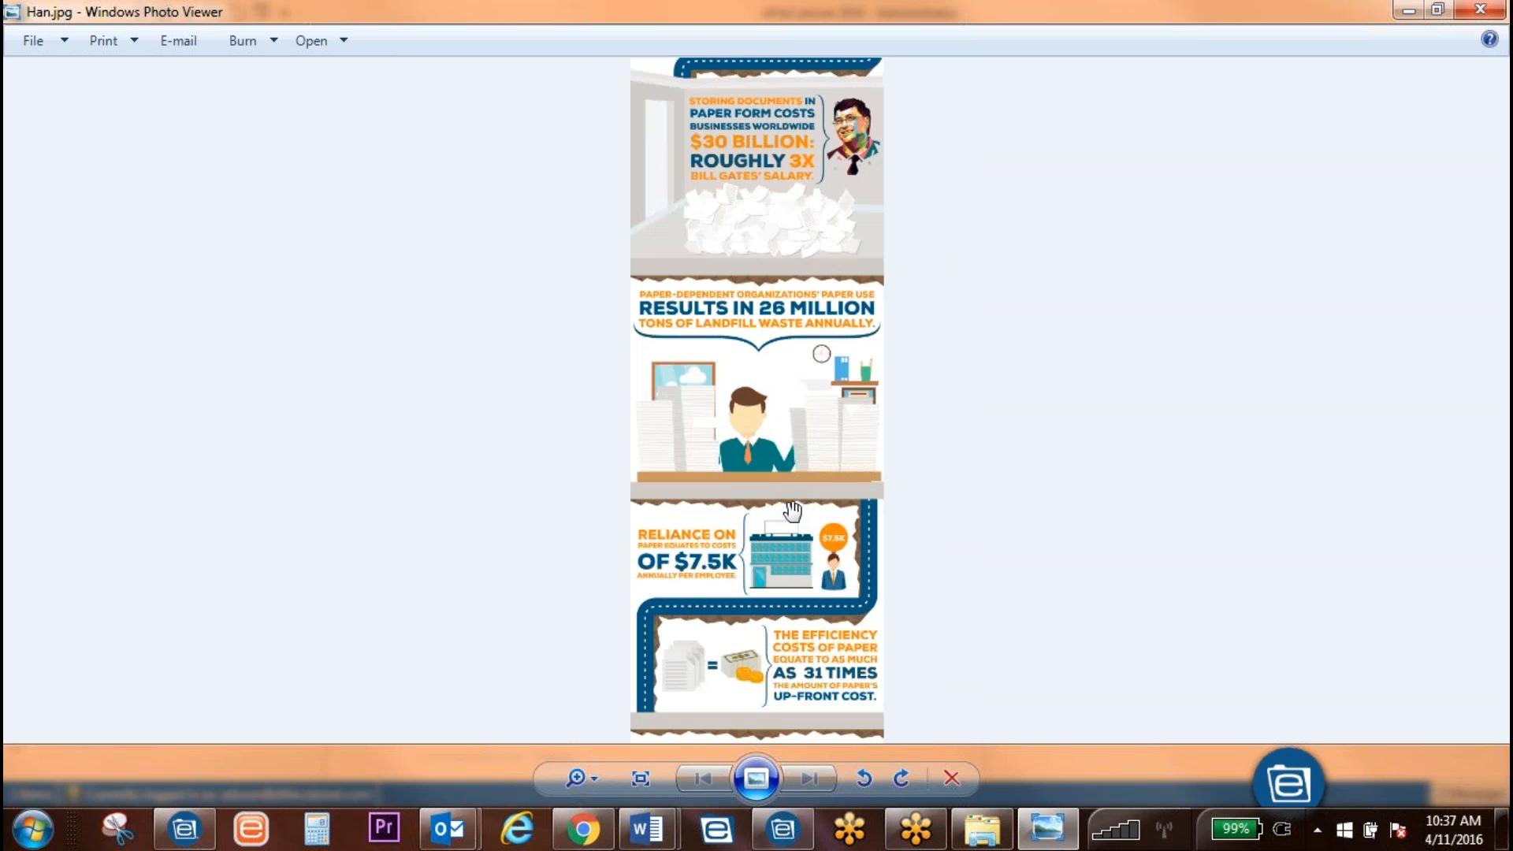
{"action": "left_click_drag", "start_coordinate": [831, 237], "coordinate": [831, 849]}
{"action": "left_click_drag", "start_coordinate": [832, 237], "coordinate": [832, 730]}
{"action": "scroll", "coordinate": [836, 431], "scroll_direction": "up", "scroll_amount": 5}
{"action": "scroll", "coordinate": [1345, 138], "scroll_direction": "down", "scroll_amount": 3}
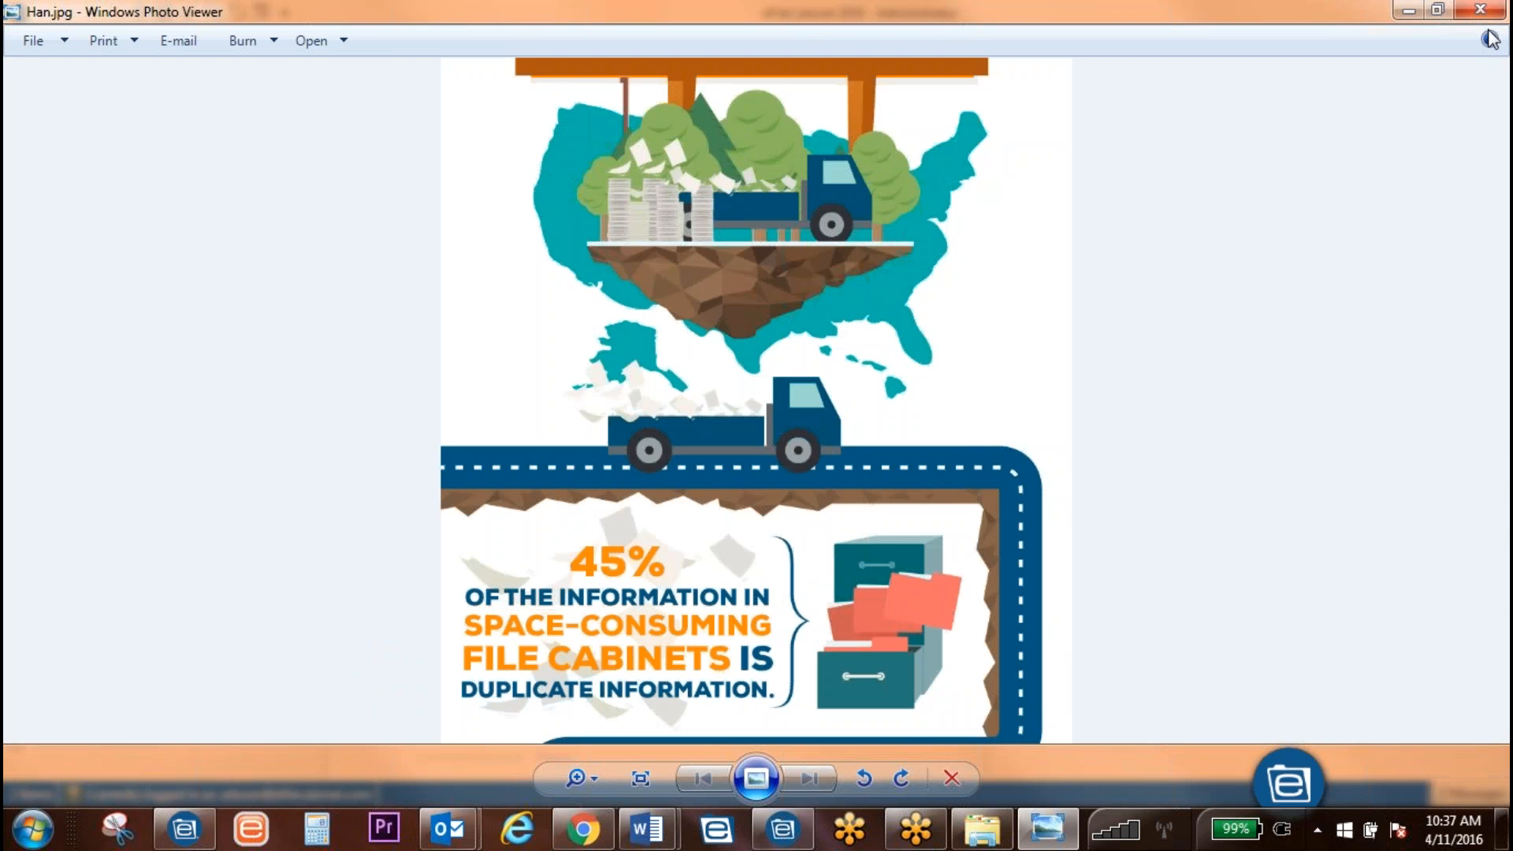
Step: Close Photo Viewer, check Han.jpg back in, collapse the search panel, and show its preview
{"action": "left_click", "coordinate": [1479, 10]}
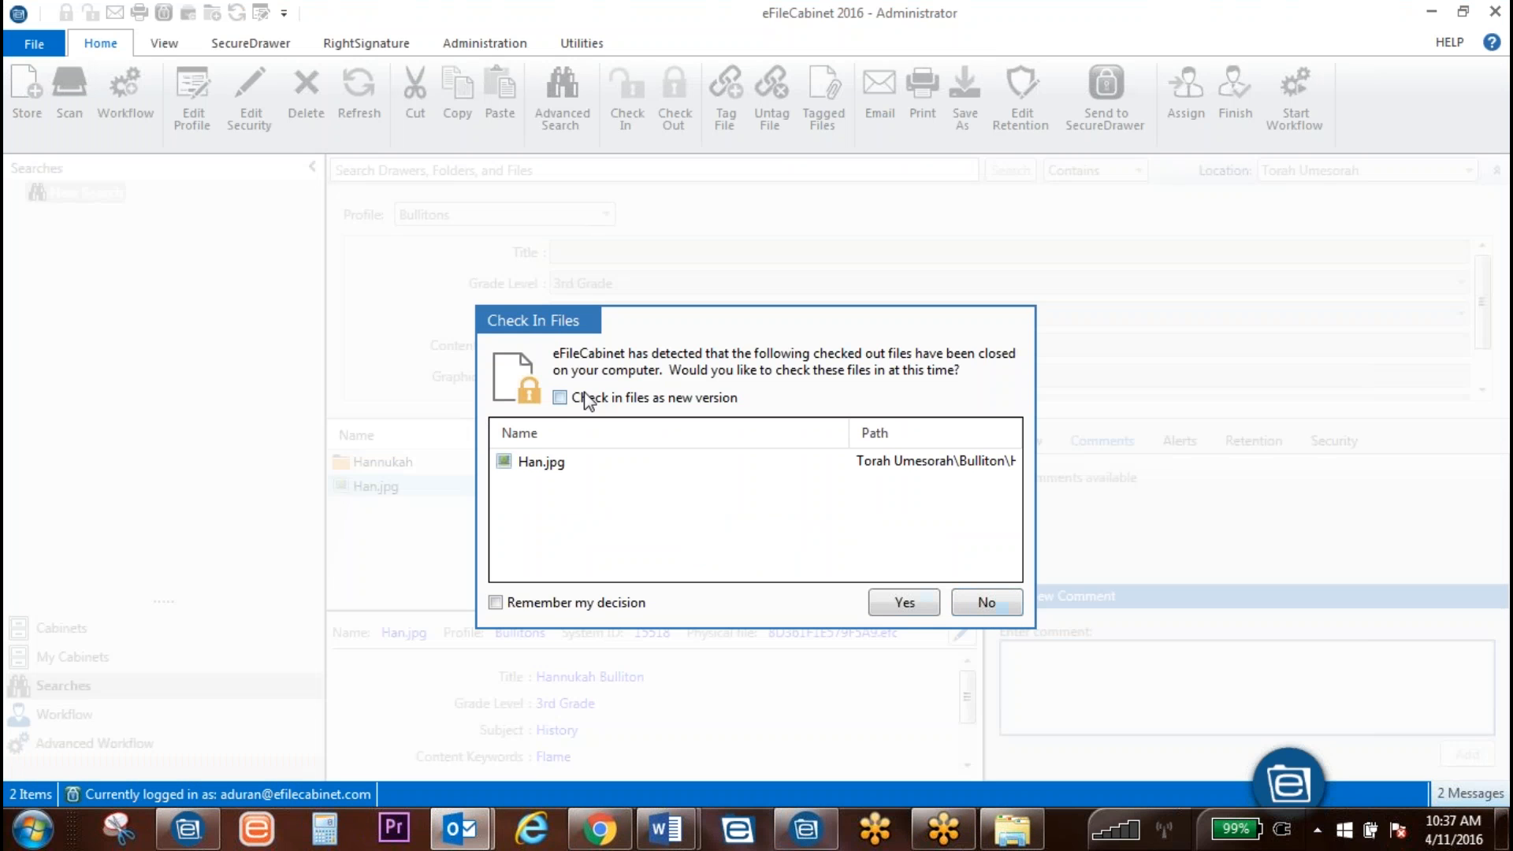
{"action": "left_click", "coordinate": [527, 462]}
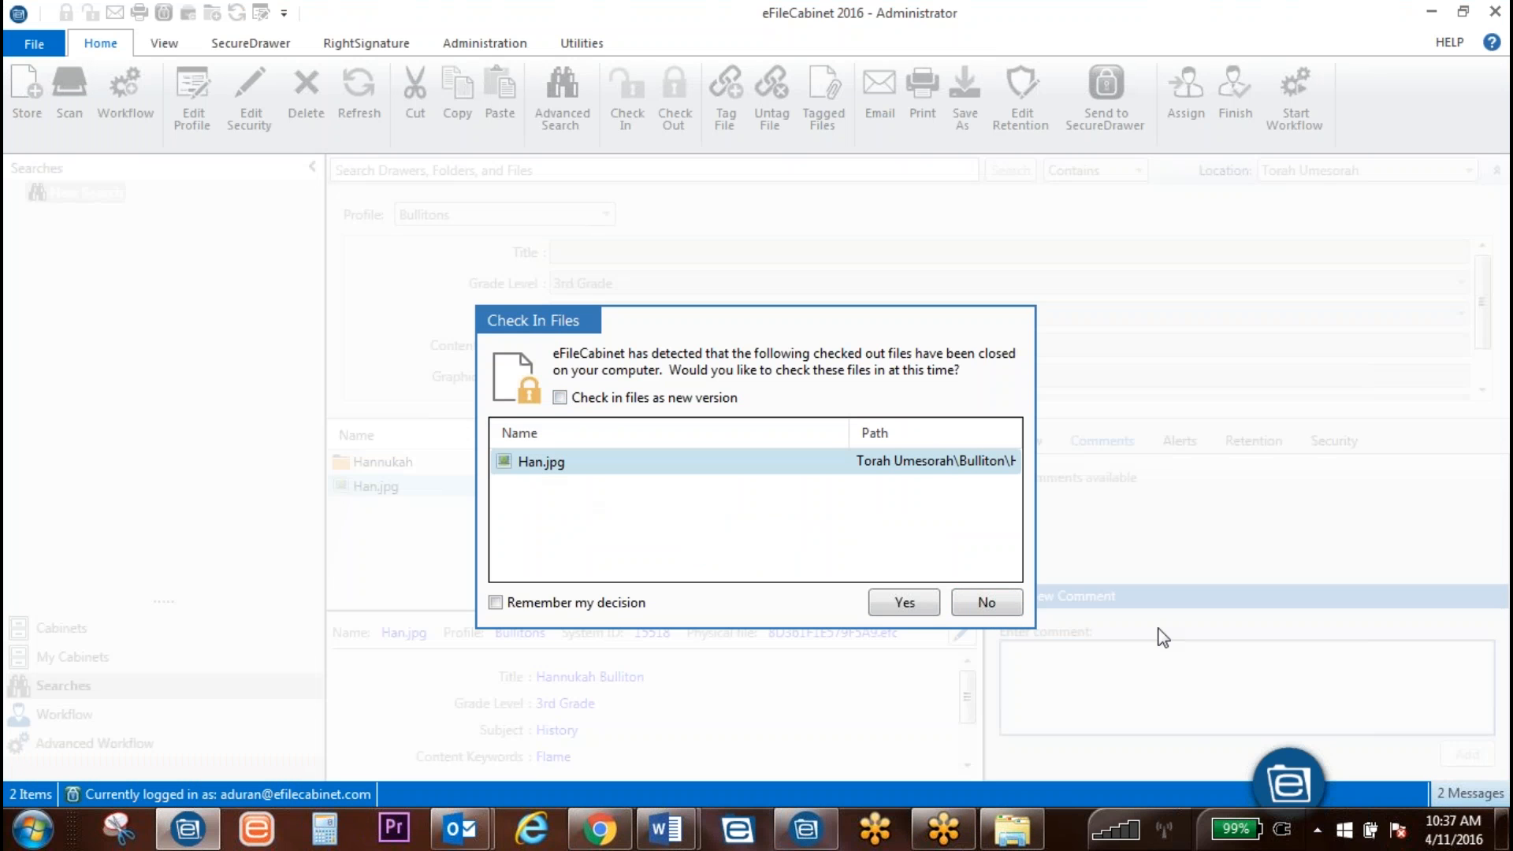
{"action": "left_click", "coordinate": [904, 603]}
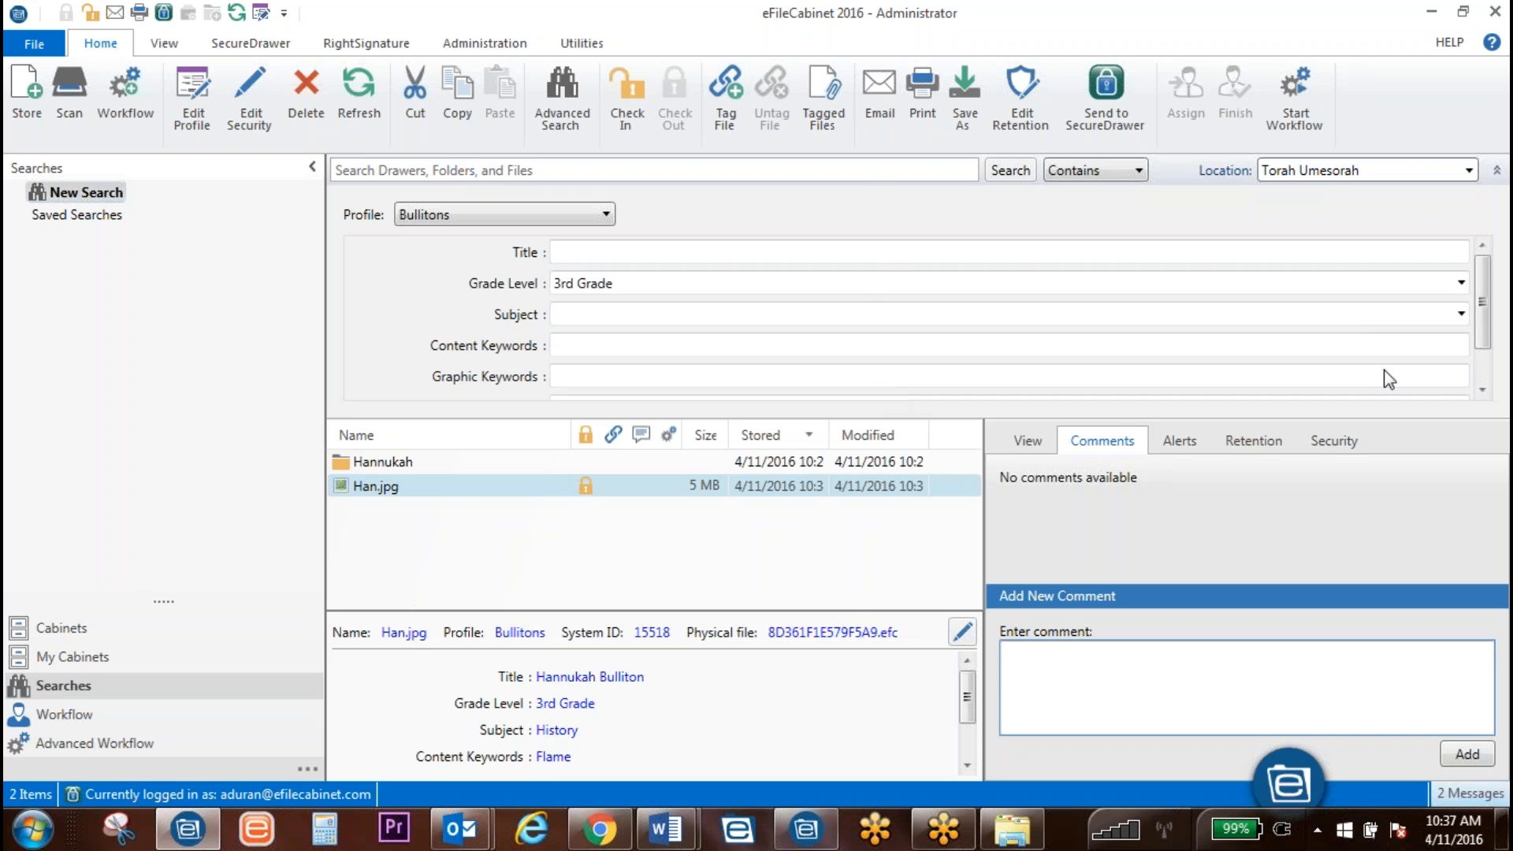
{"action": "left_click", "coordinate": [1497, 172]}
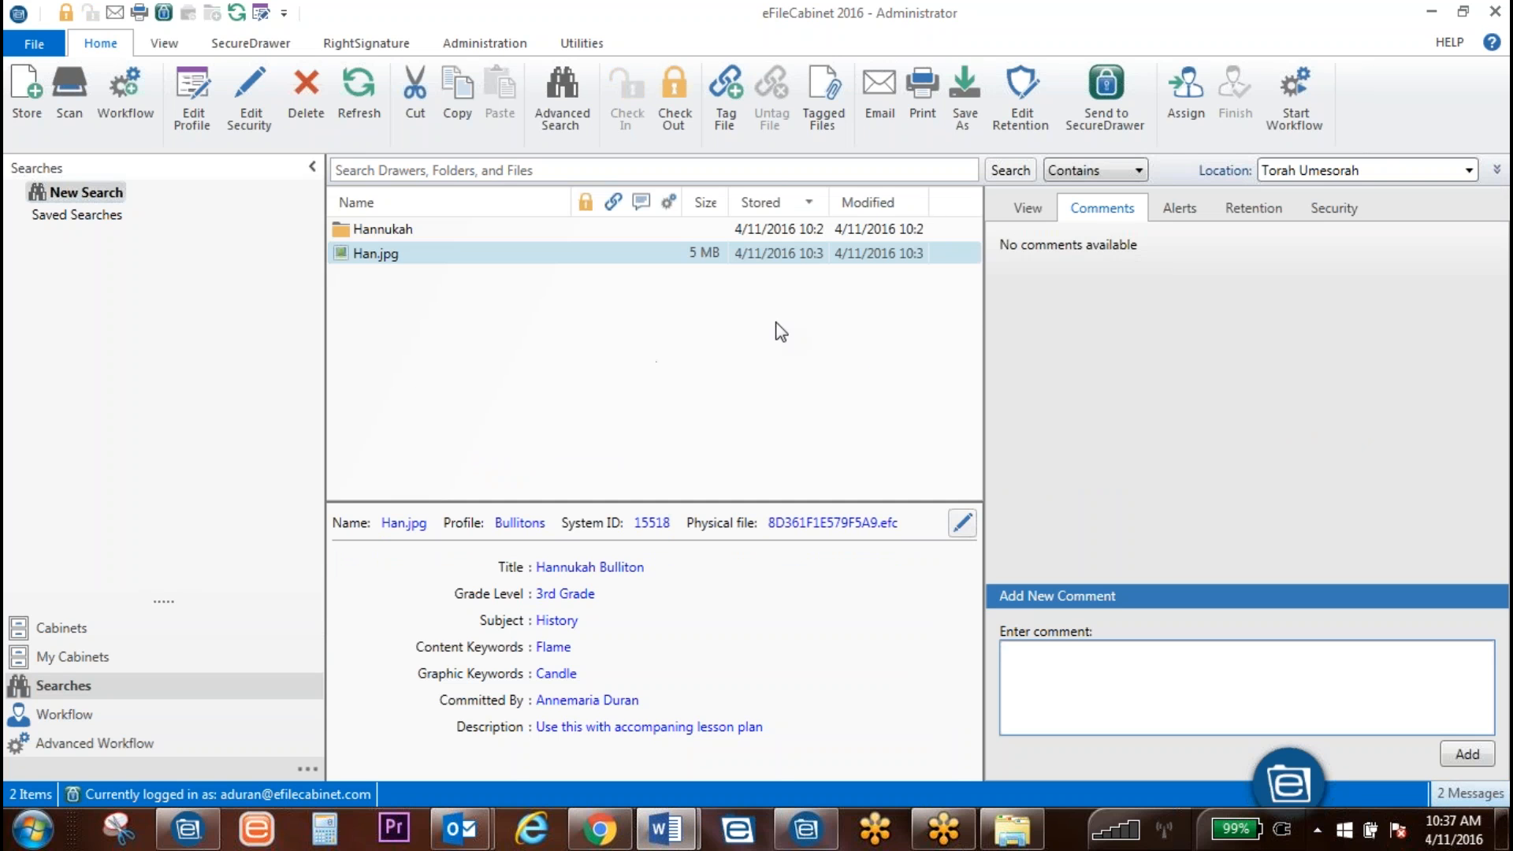
{"action": "left_click", "coordinate": [1021, 208]}
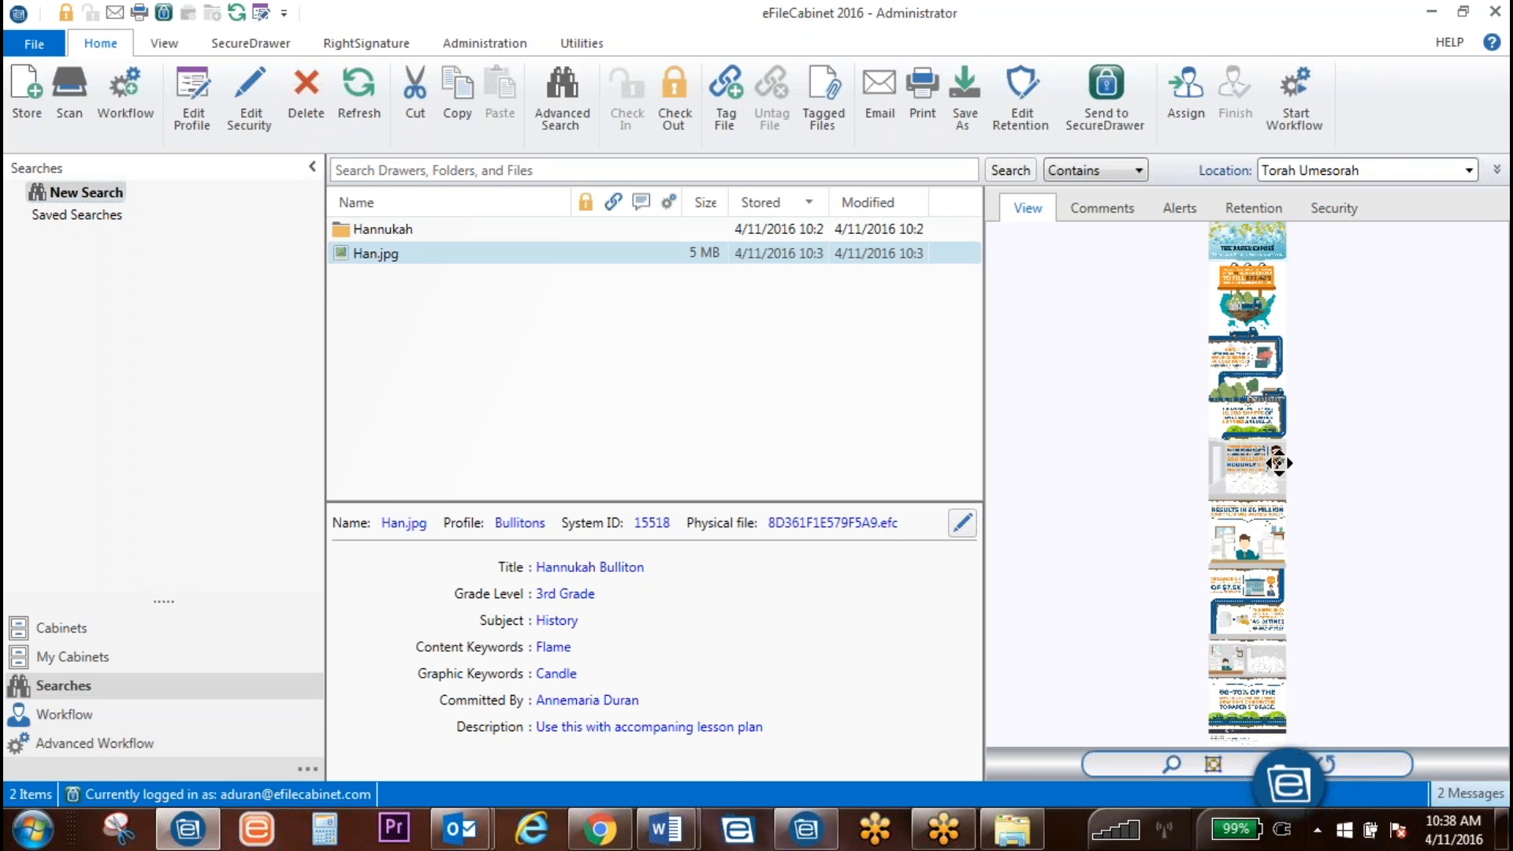
Step: Start Save As for Han.jpg and close the stray Resources Explorer window
{"action": "right_click", "coordinate": [659, 254]}
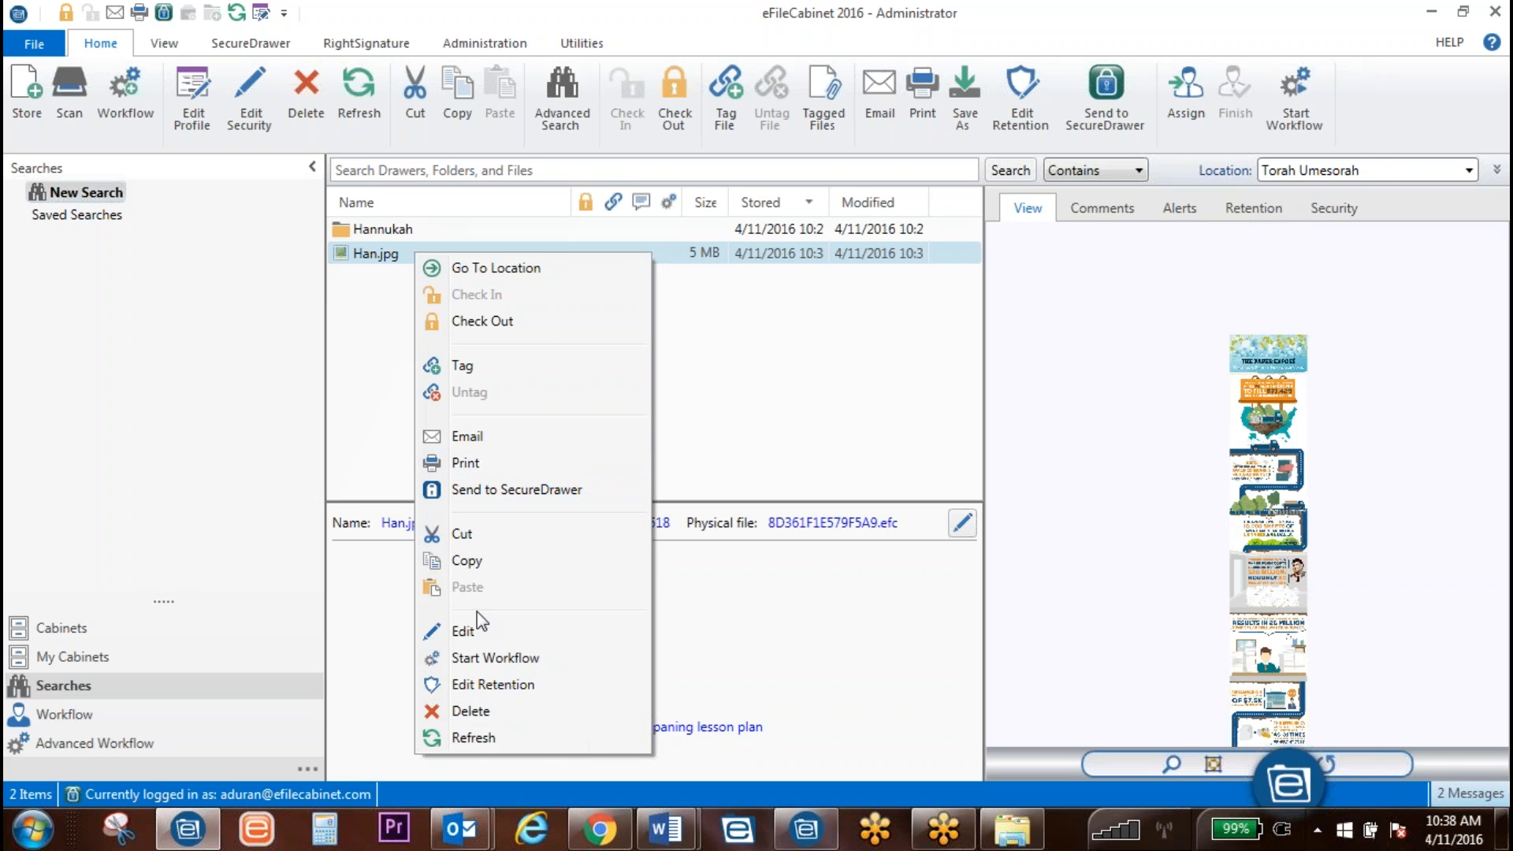
{"action": "left_click", "coordinate": [833, 414]}
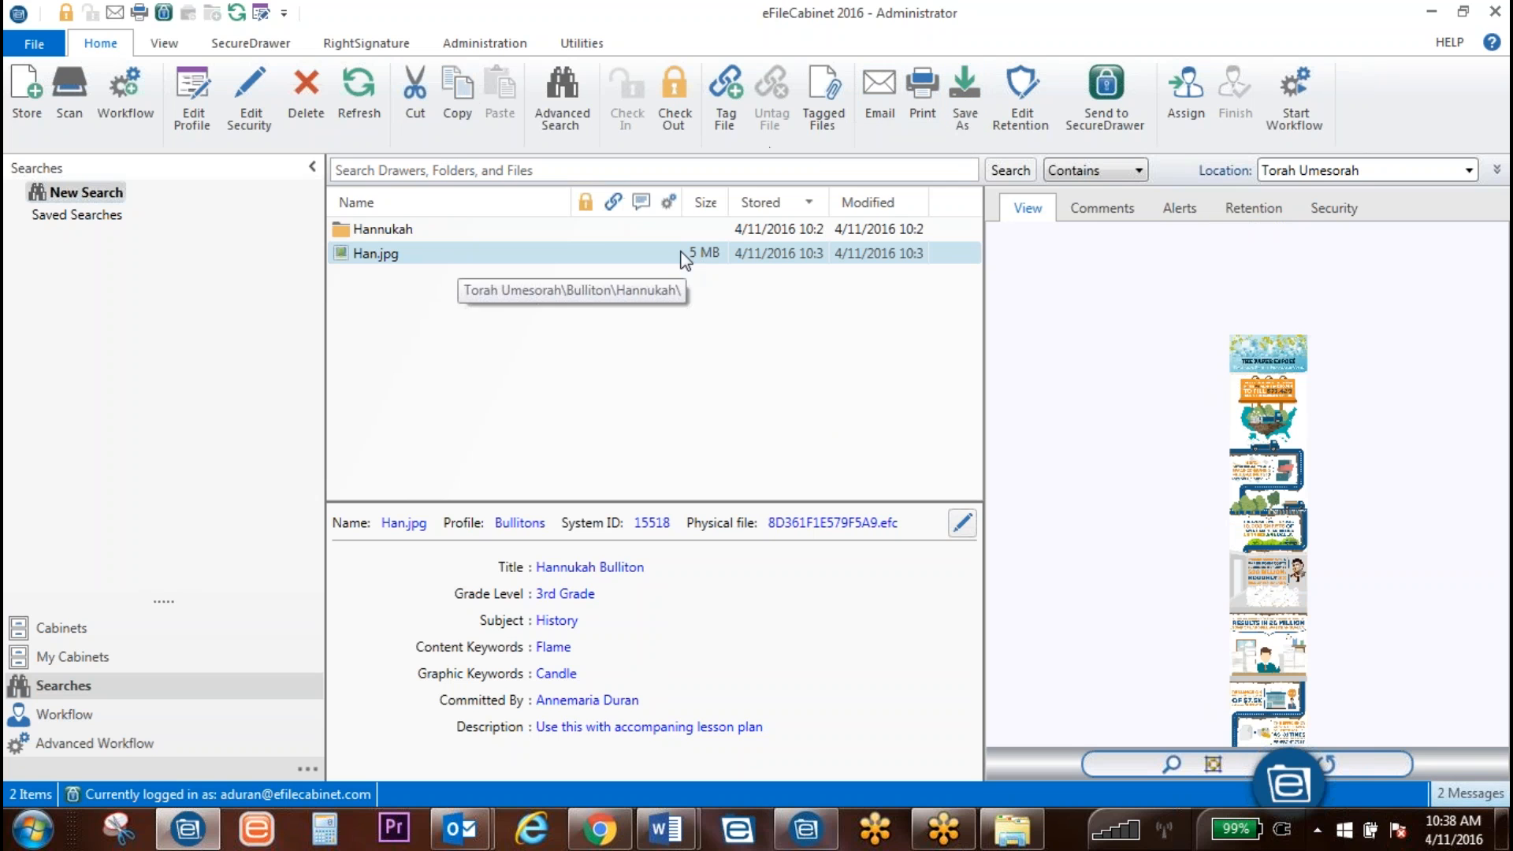
{"action": "left_click", "coordinate": [963, 95]}
{"action": "left_click", "coordinate": [1012, 829]}
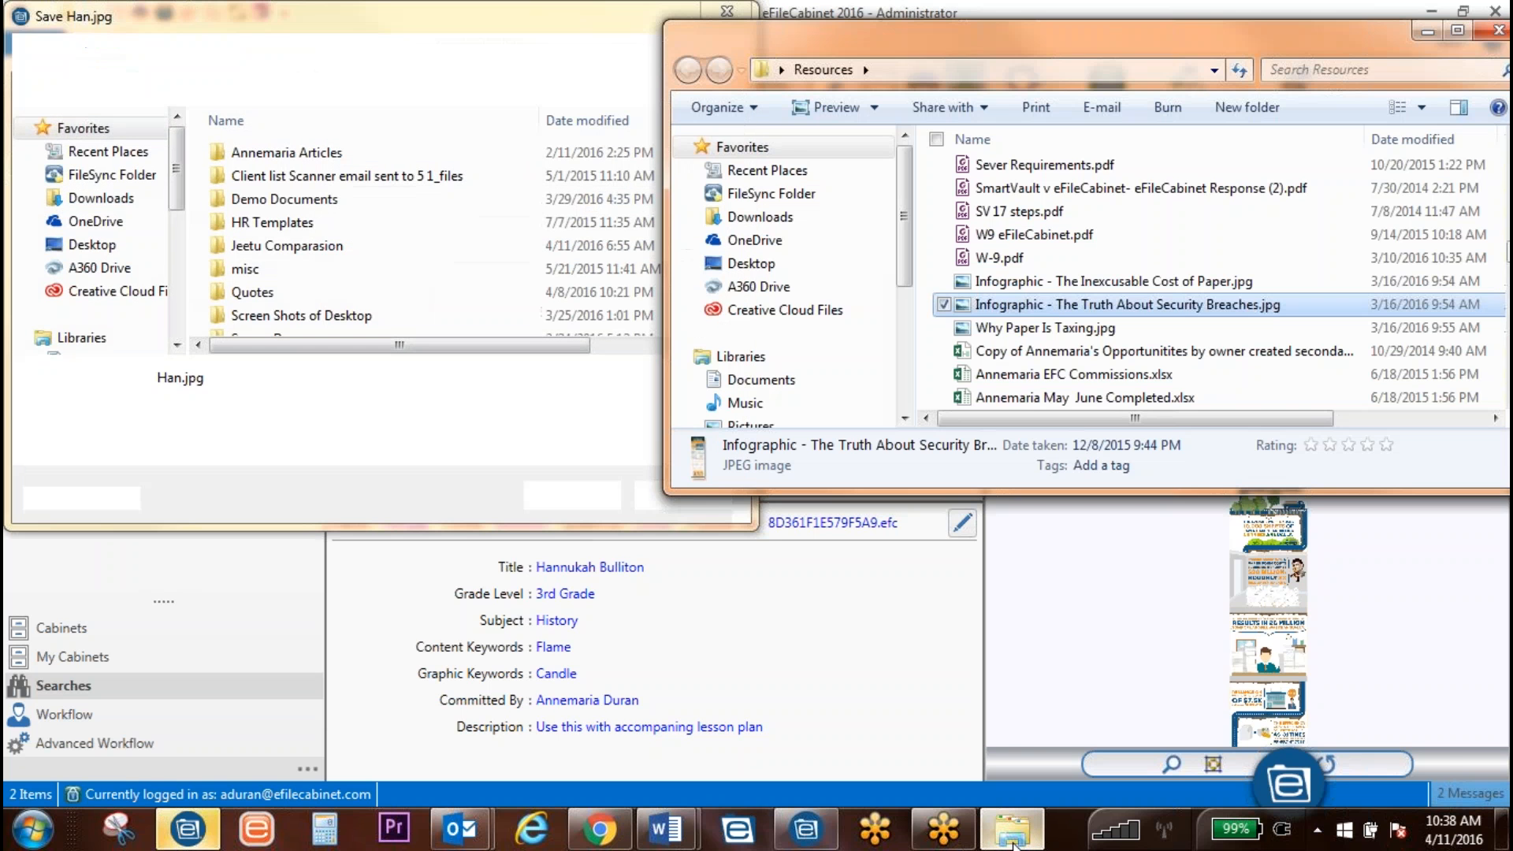
{"action": "right_click", "coordinate": [1013, 836]}
{"action": "left_click", "coordinate": [882, 770]}
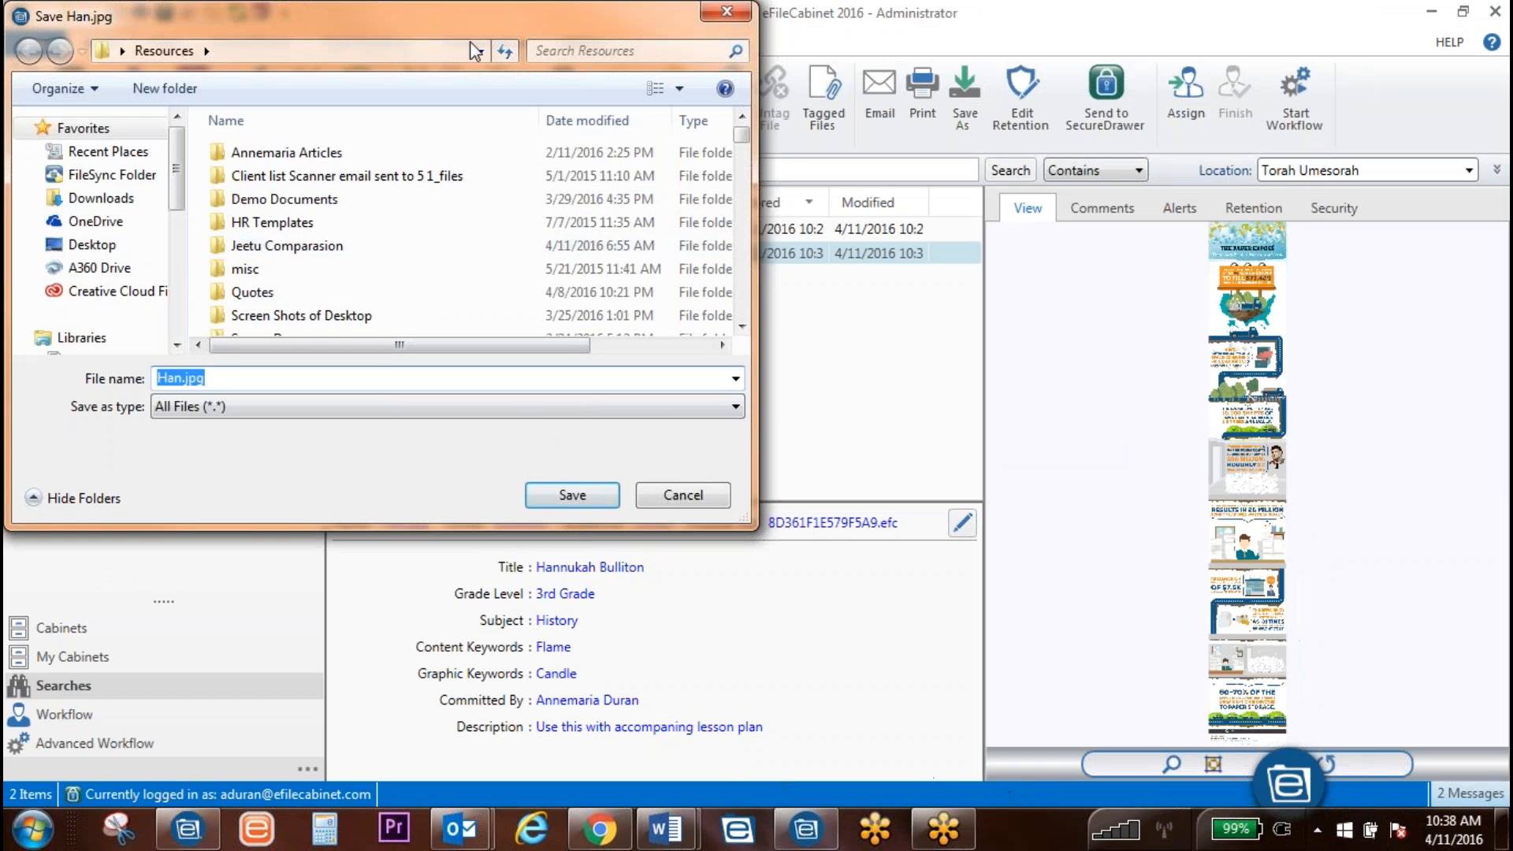
Step: Save the copy to the Desktop as hannukah BB Icon
{"action": "left_click_drag", "start_coordinate": [458, 21], "coordinate": [865, 130]}
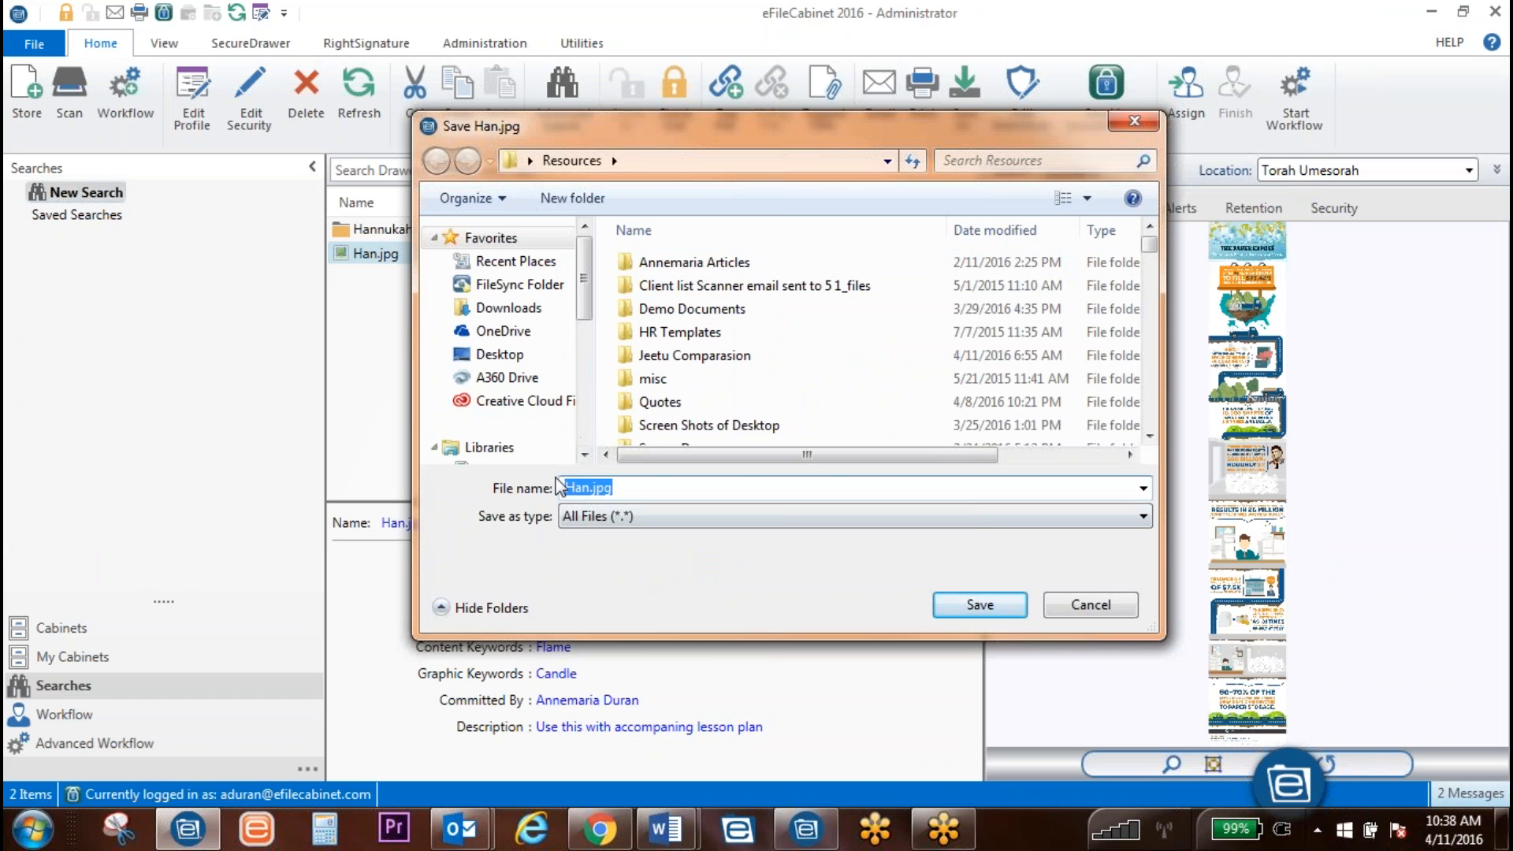
{"action": "left_click", "coordinate": [496, 355]}
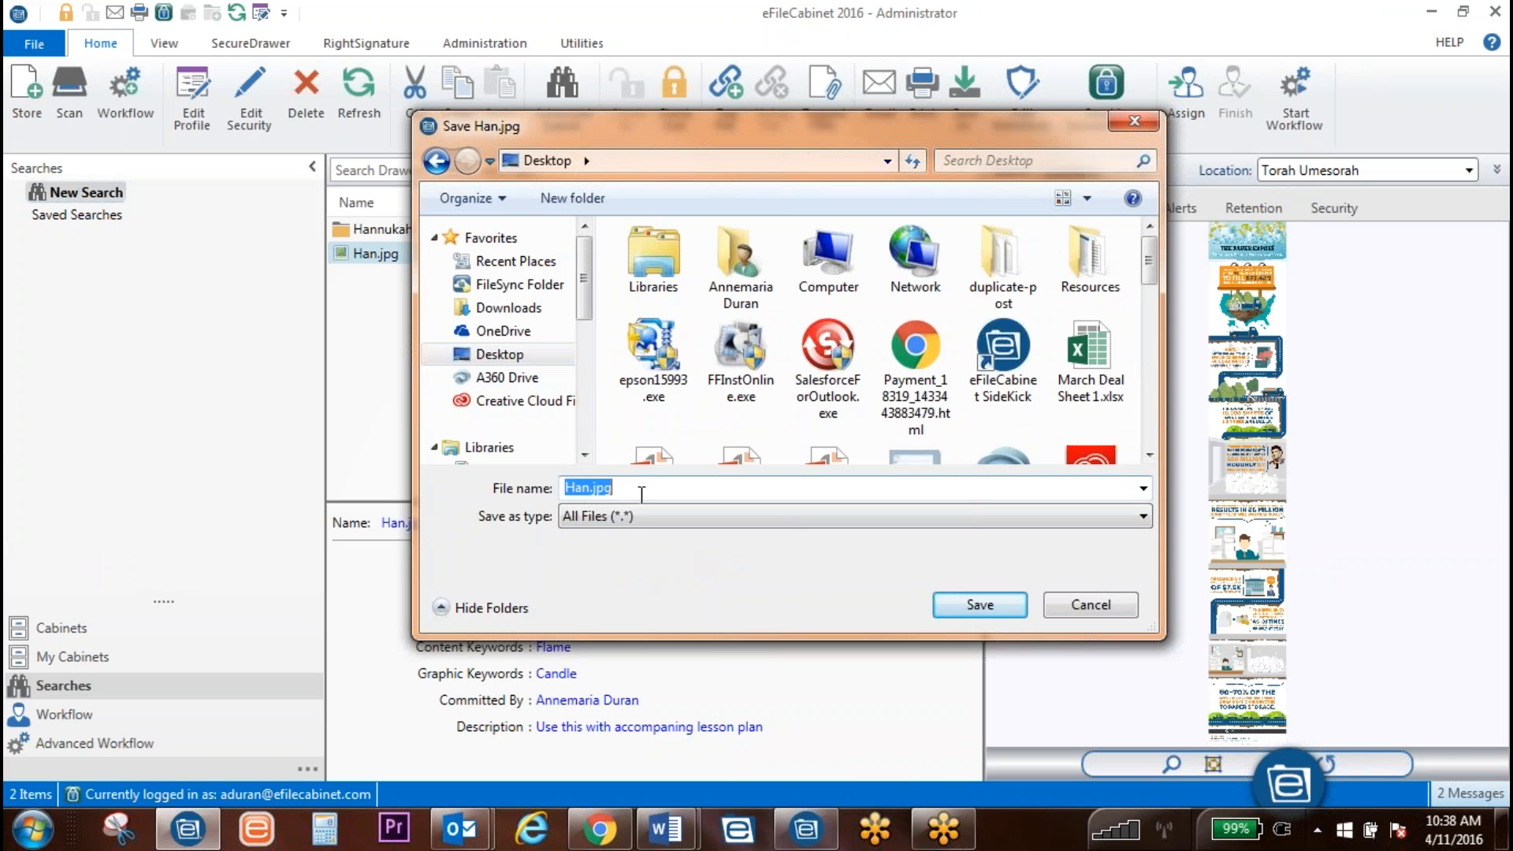
{"action": "type", "text": "hann"}
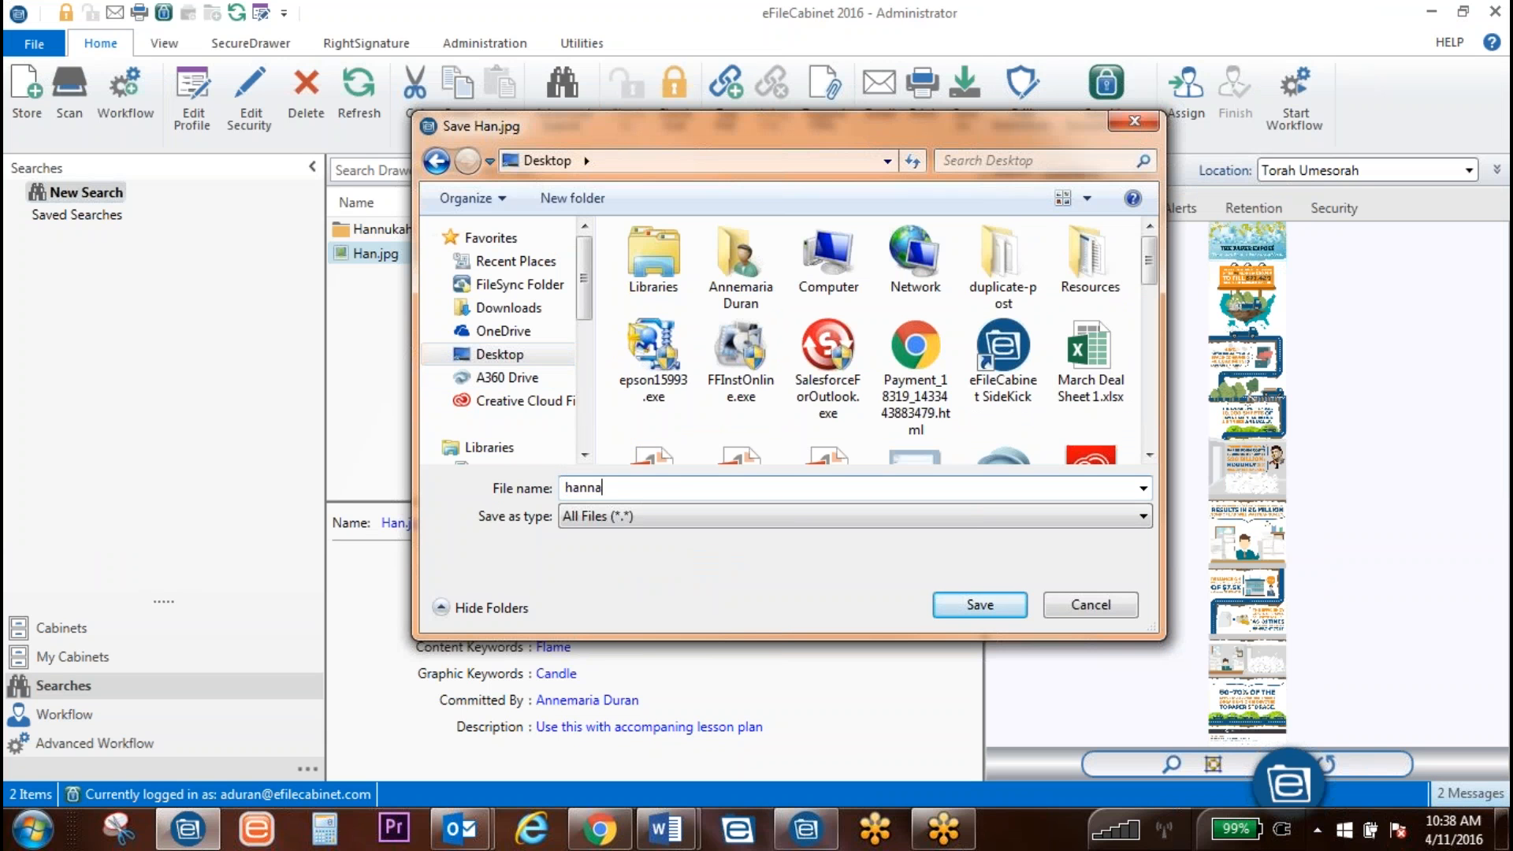
{"action": "type", "text": "ukah BB Icon"}
{"action": "left_click", "coordinate": [987, 607]}
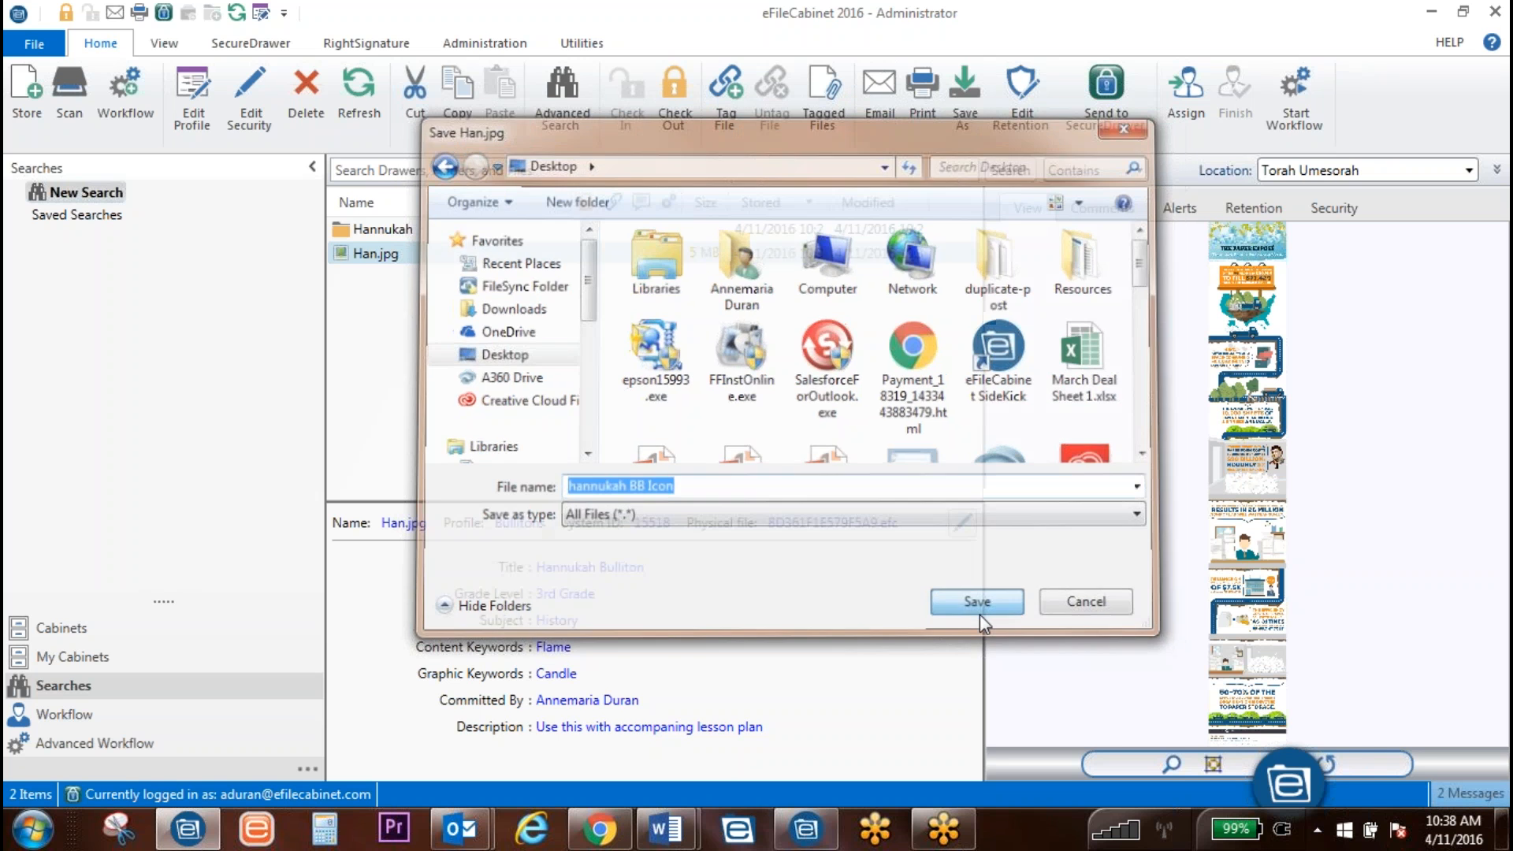
Step: Find hannukah BB Icon.jpg on the desktop, then restore eFileCabinet
{"action": "left_click", "coordinate": [1432, 12]}
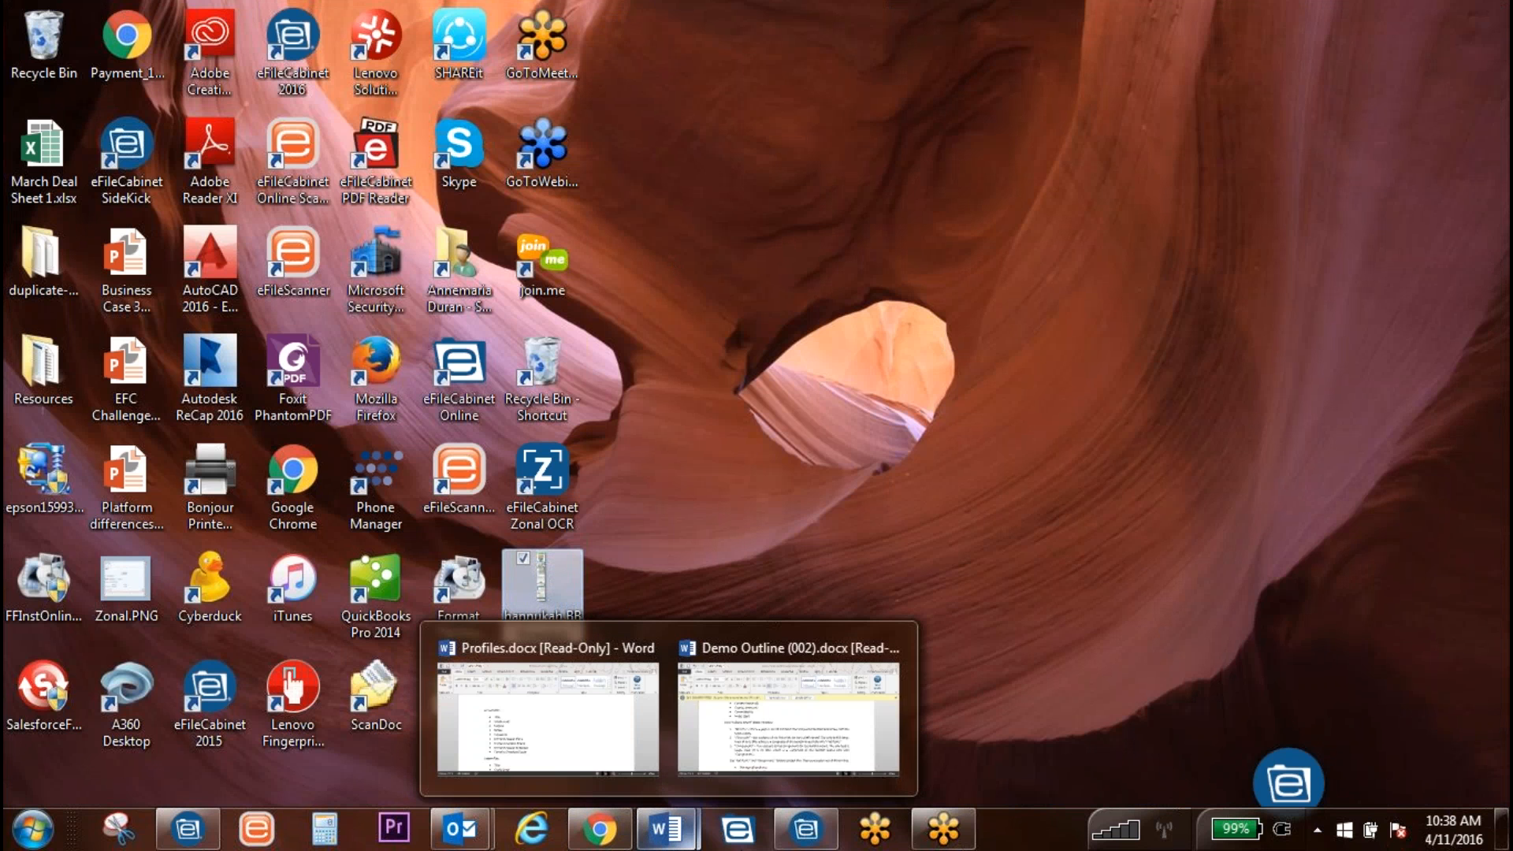
{"action": "left_click", "coordinate": [1107, 518]}
{"action": "left_click", "coordinate": [518, 616]}
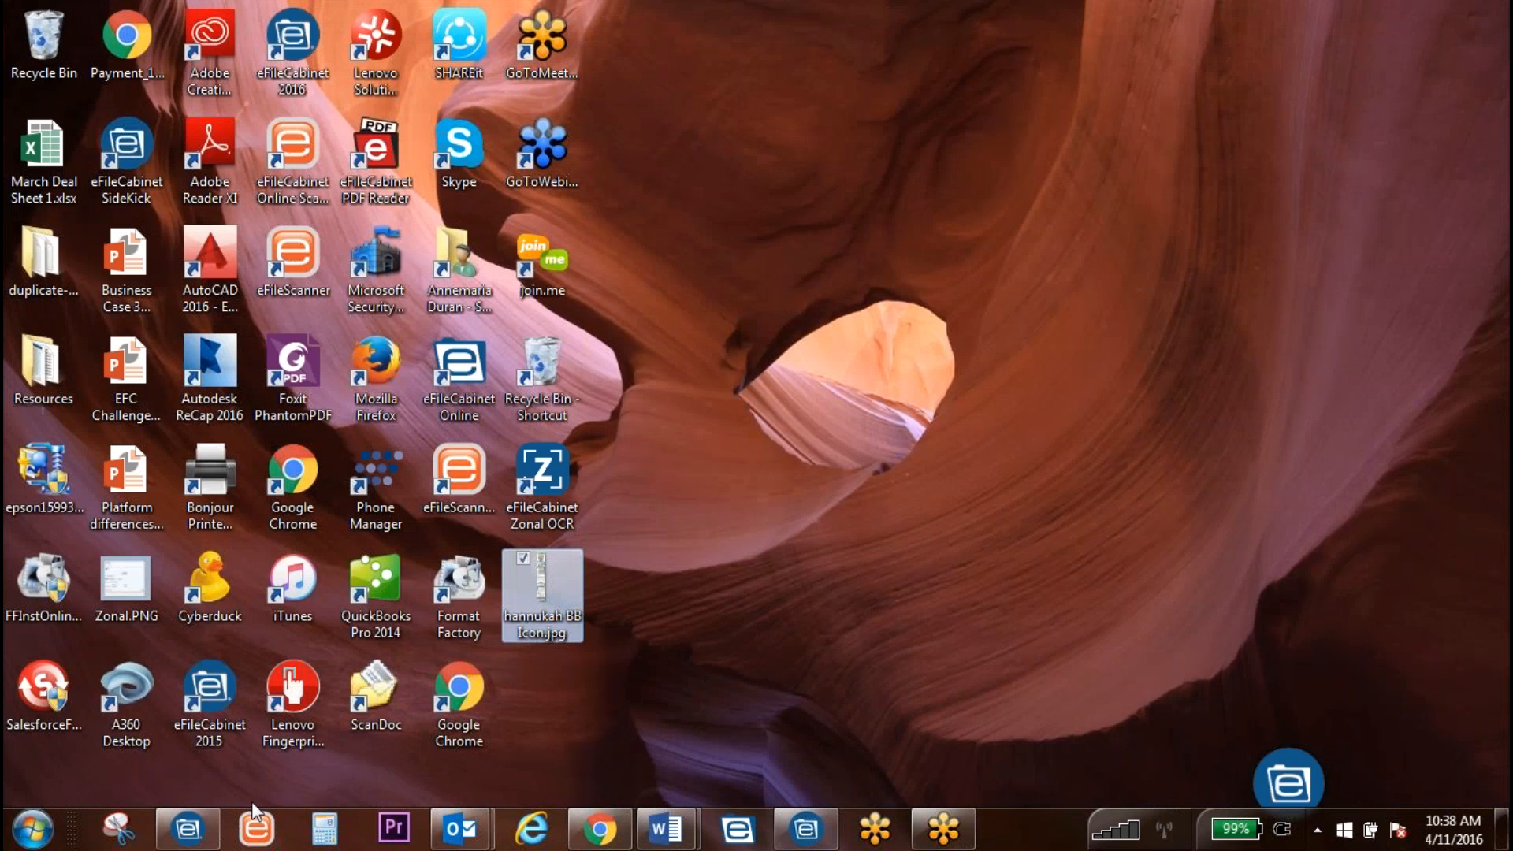
{"action": "left_click", "coordinate": [193, 829]}
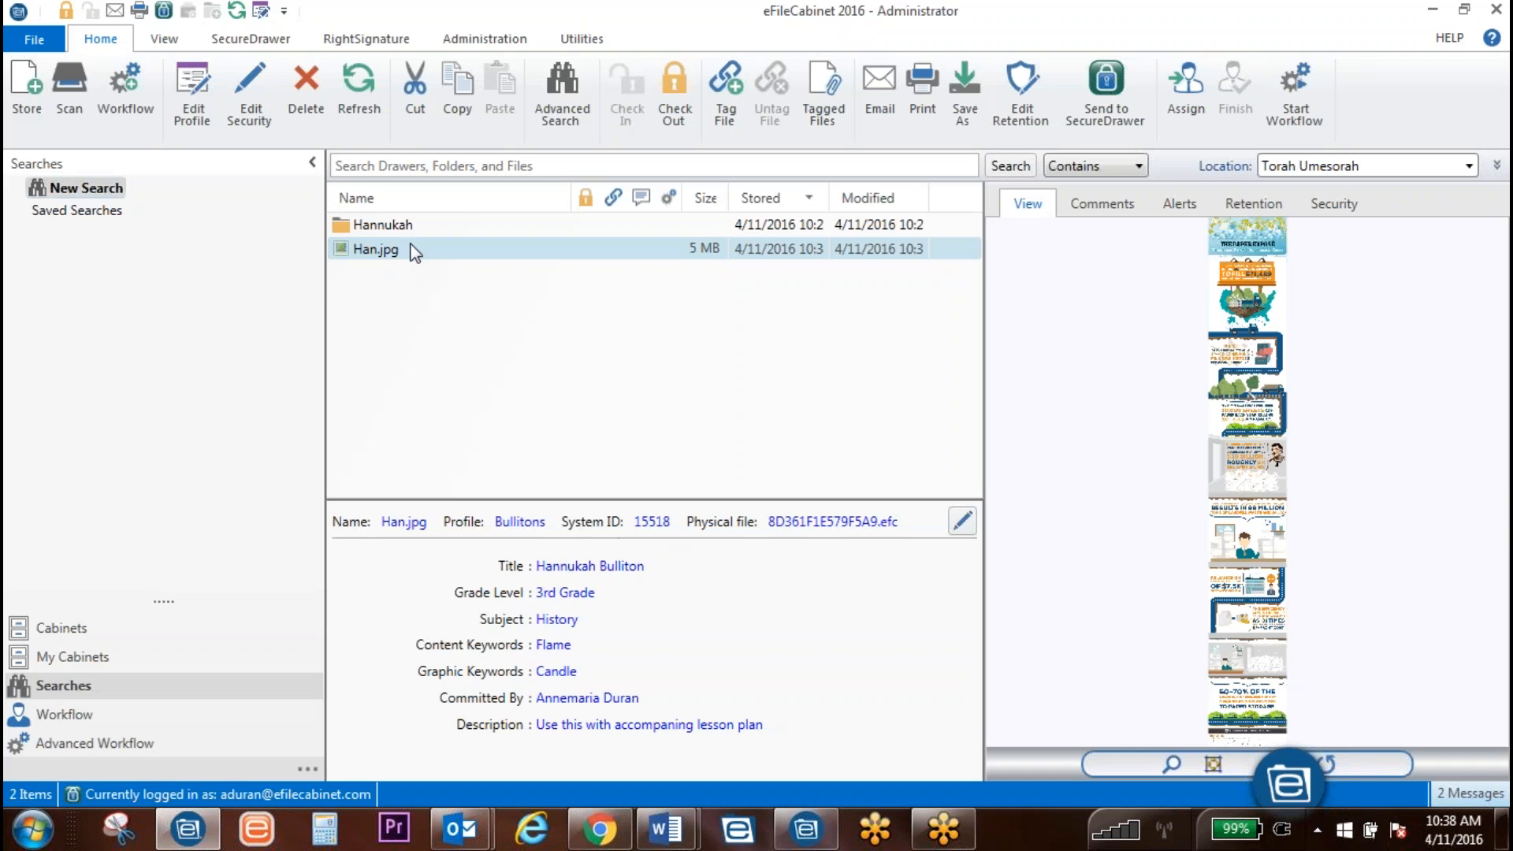
Step: Check out Han.jpg from the cabinet to view it
{"action": "double_click", "coordinate": [405, 252]}
{"action": "left_click", "coordinate": [845, 448]}
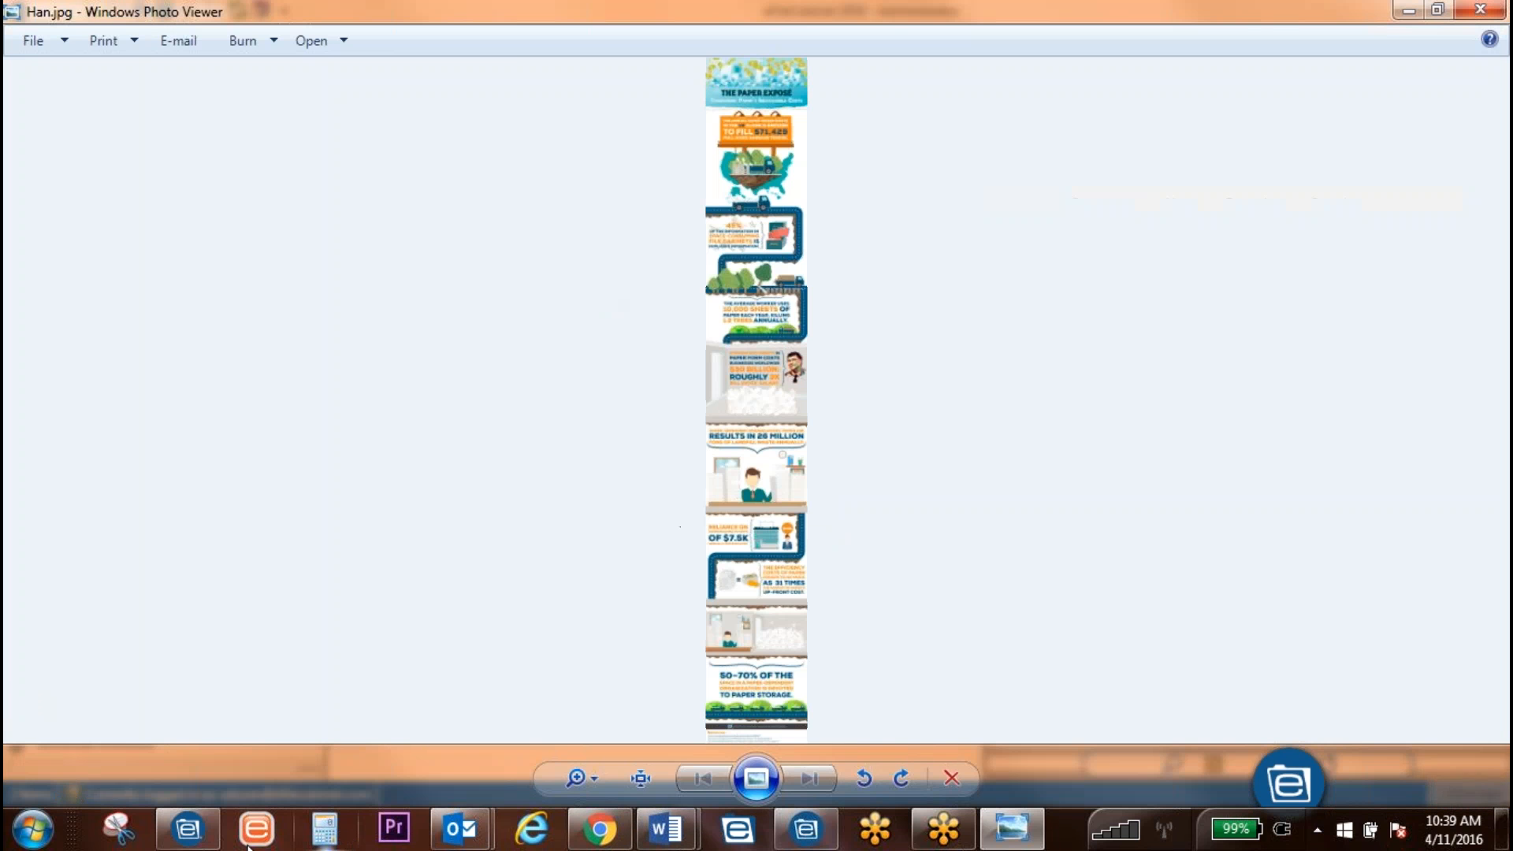
{"action": "left_click", "coordinate": [196, 832]}
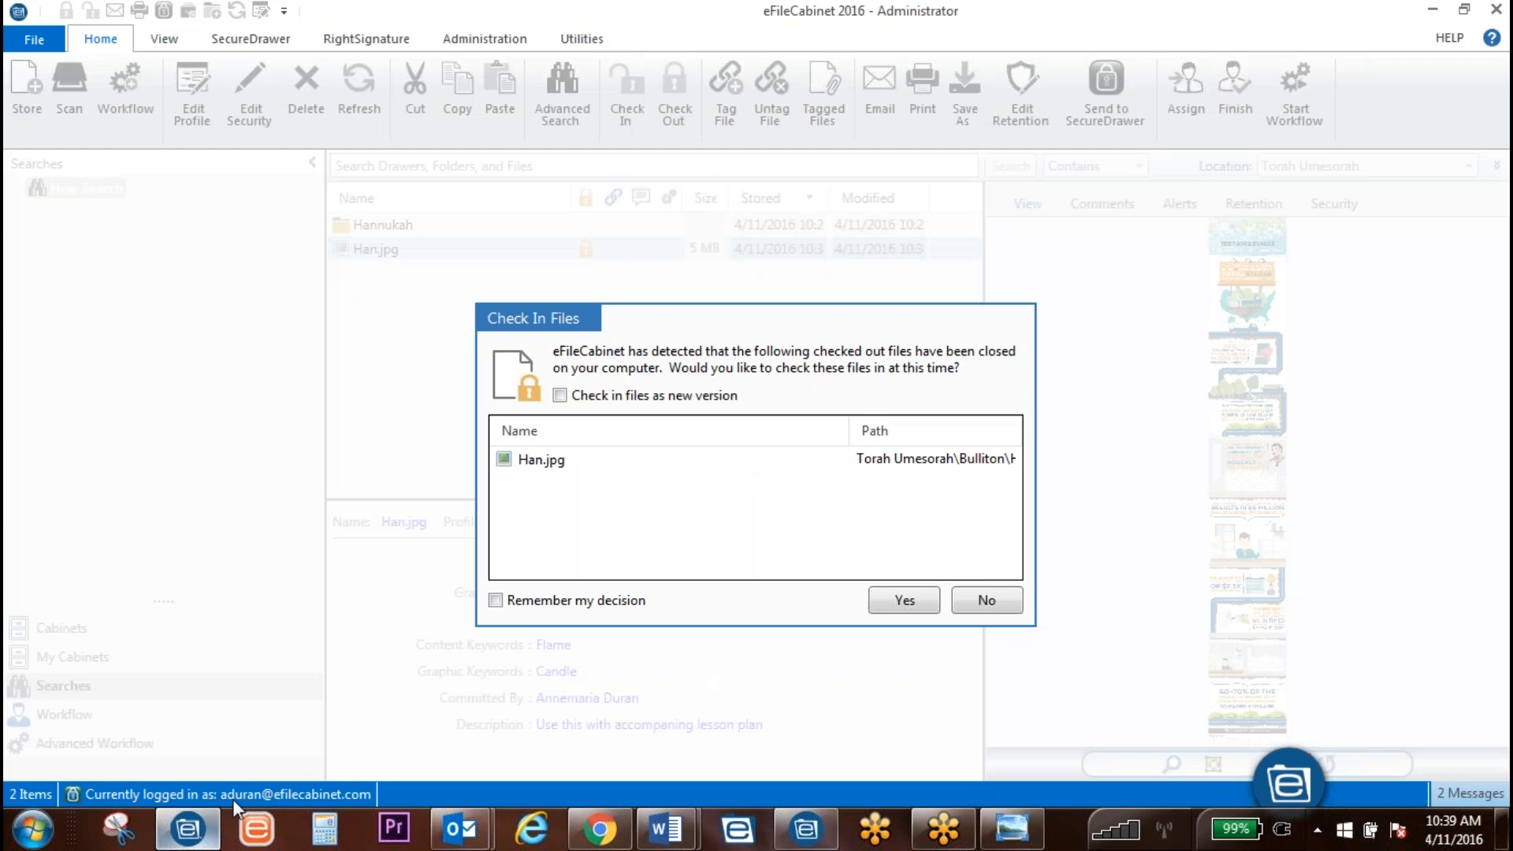
Step: Keep Han.jpg checked out, save it to the desktop, and minimize both windows
{"action": "left_click", "coordinate": [985, 602]}
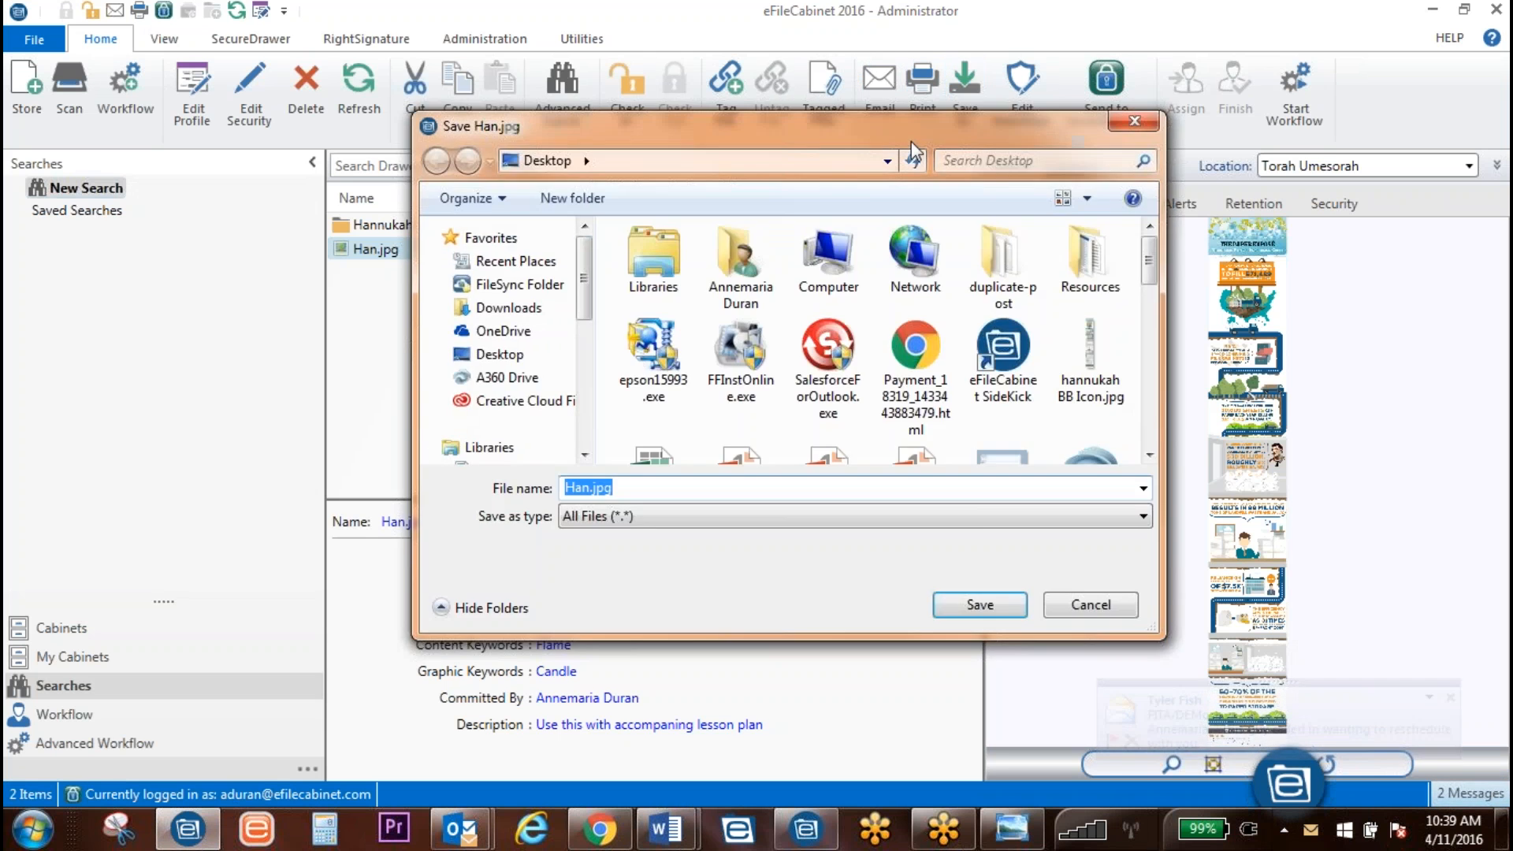
{"action": "left_click", "coordinate": [980, 605]}
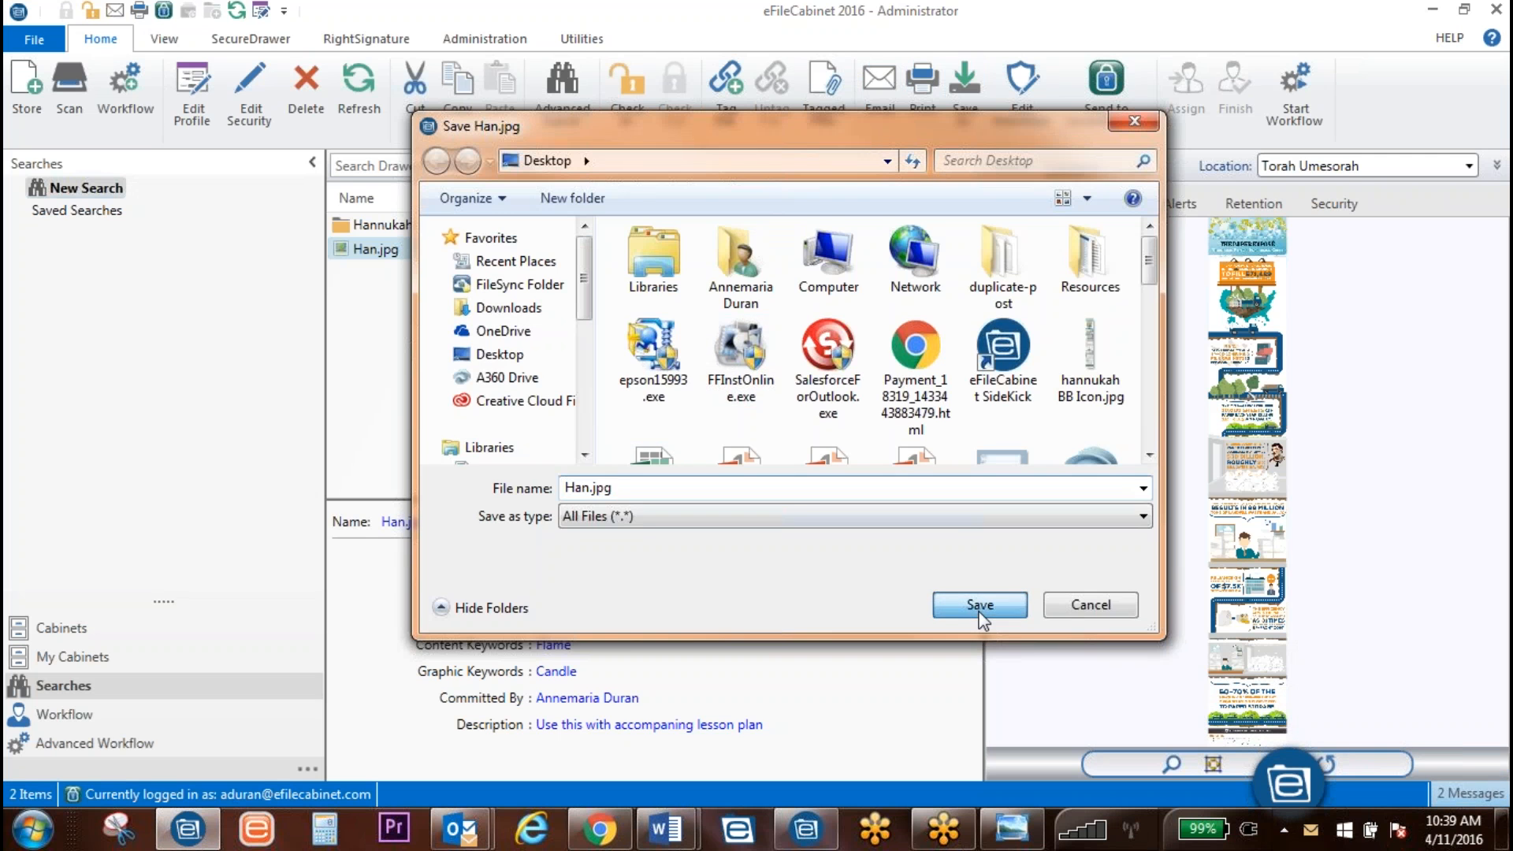
{"action": "left_click", "coordinate": [1437, 12]}
{"action": "left_click", "coordinate": [1434, 13]}
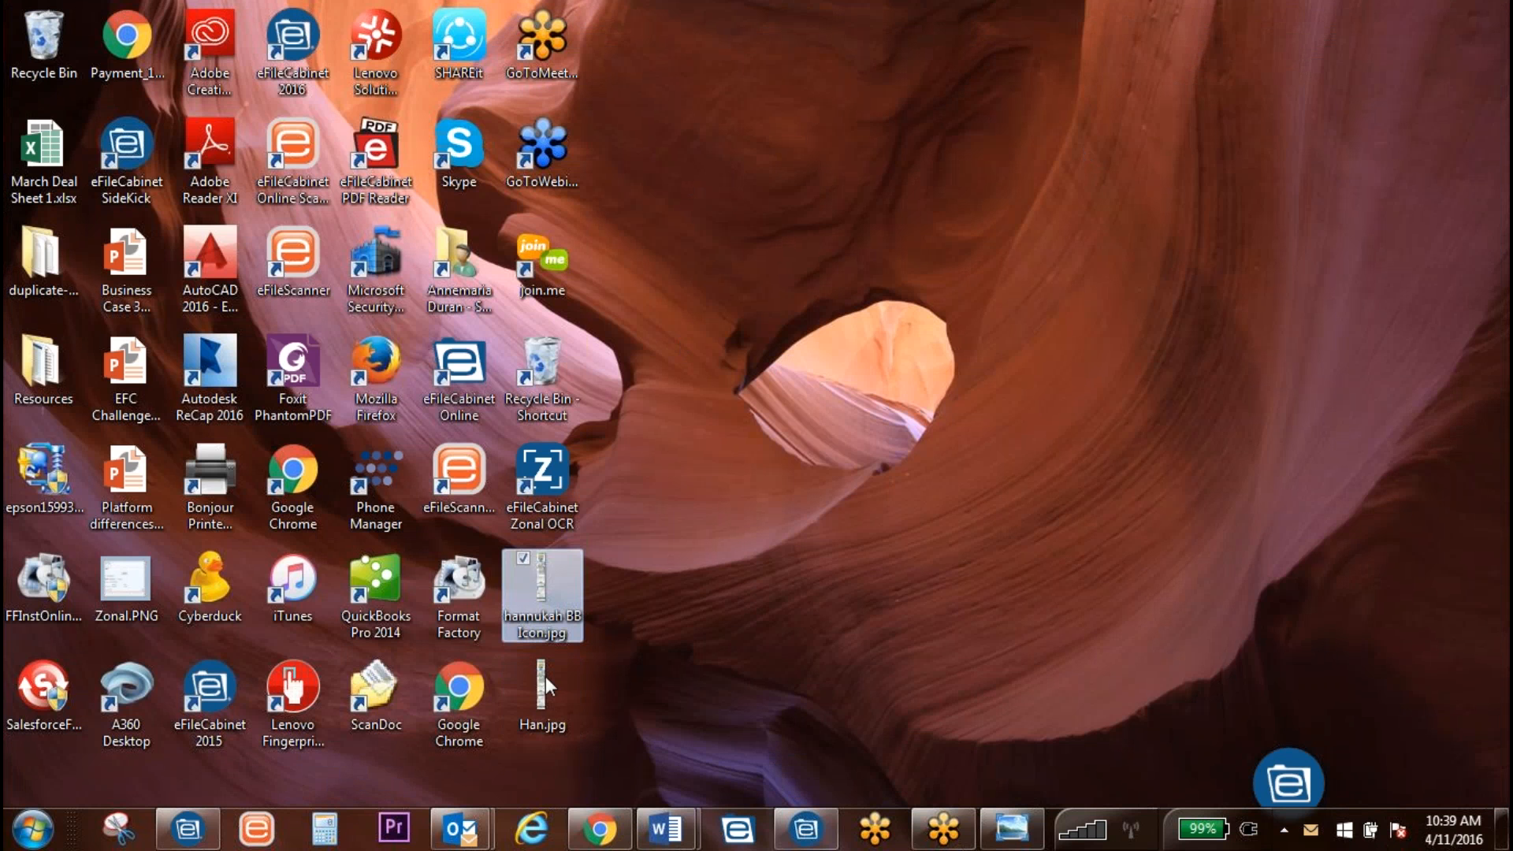
Step: Check the Han.jpg saved on the desktop, then close Windows Photo Viewer
{"action": "left_click", "coordinate": [554, 708]}
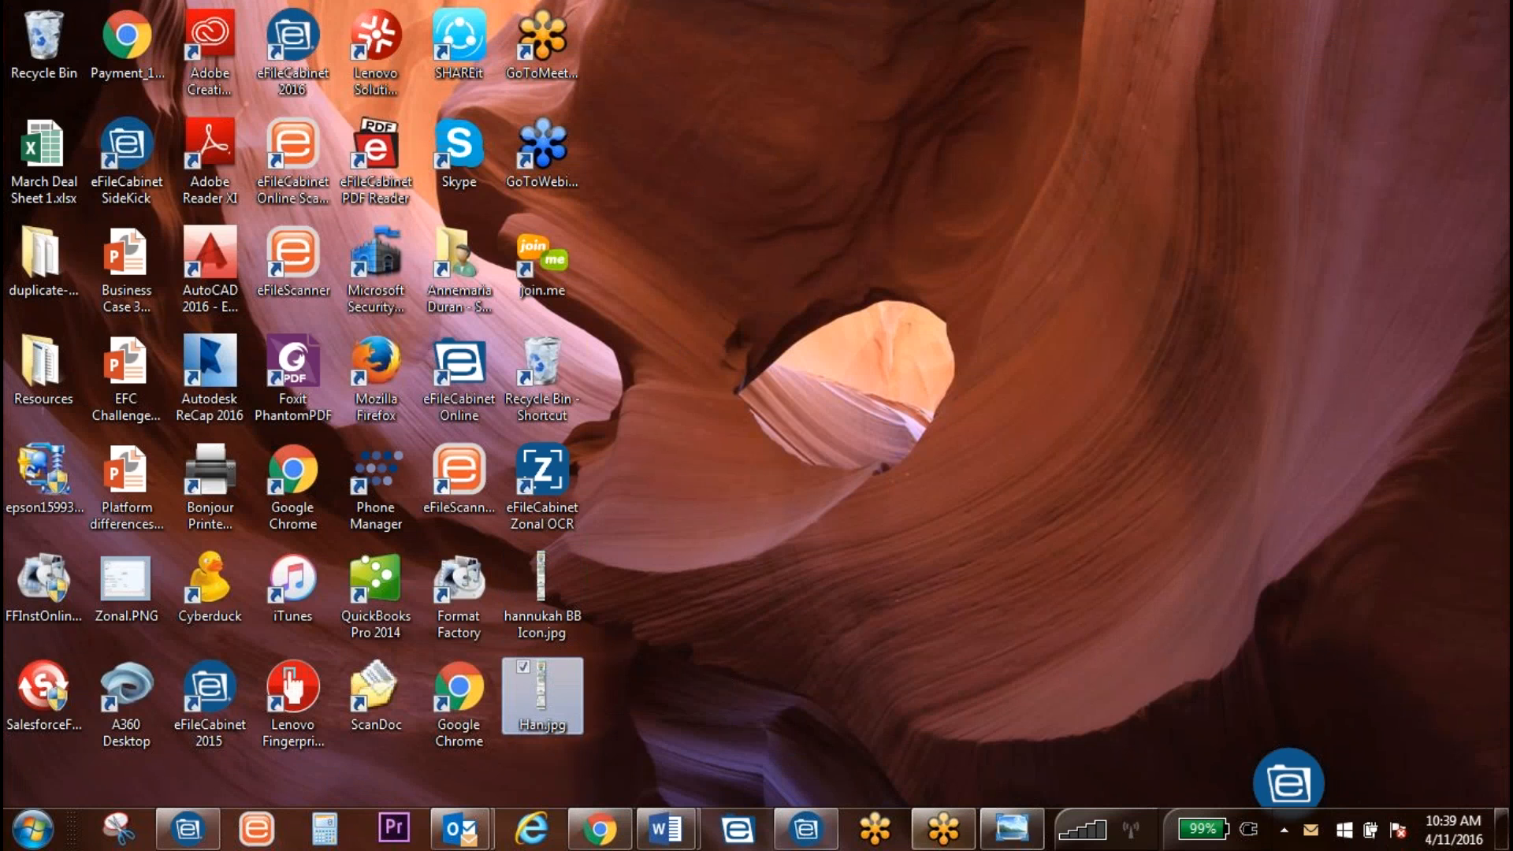
{"action": "left_click", "coordinate": [1000, 833]}
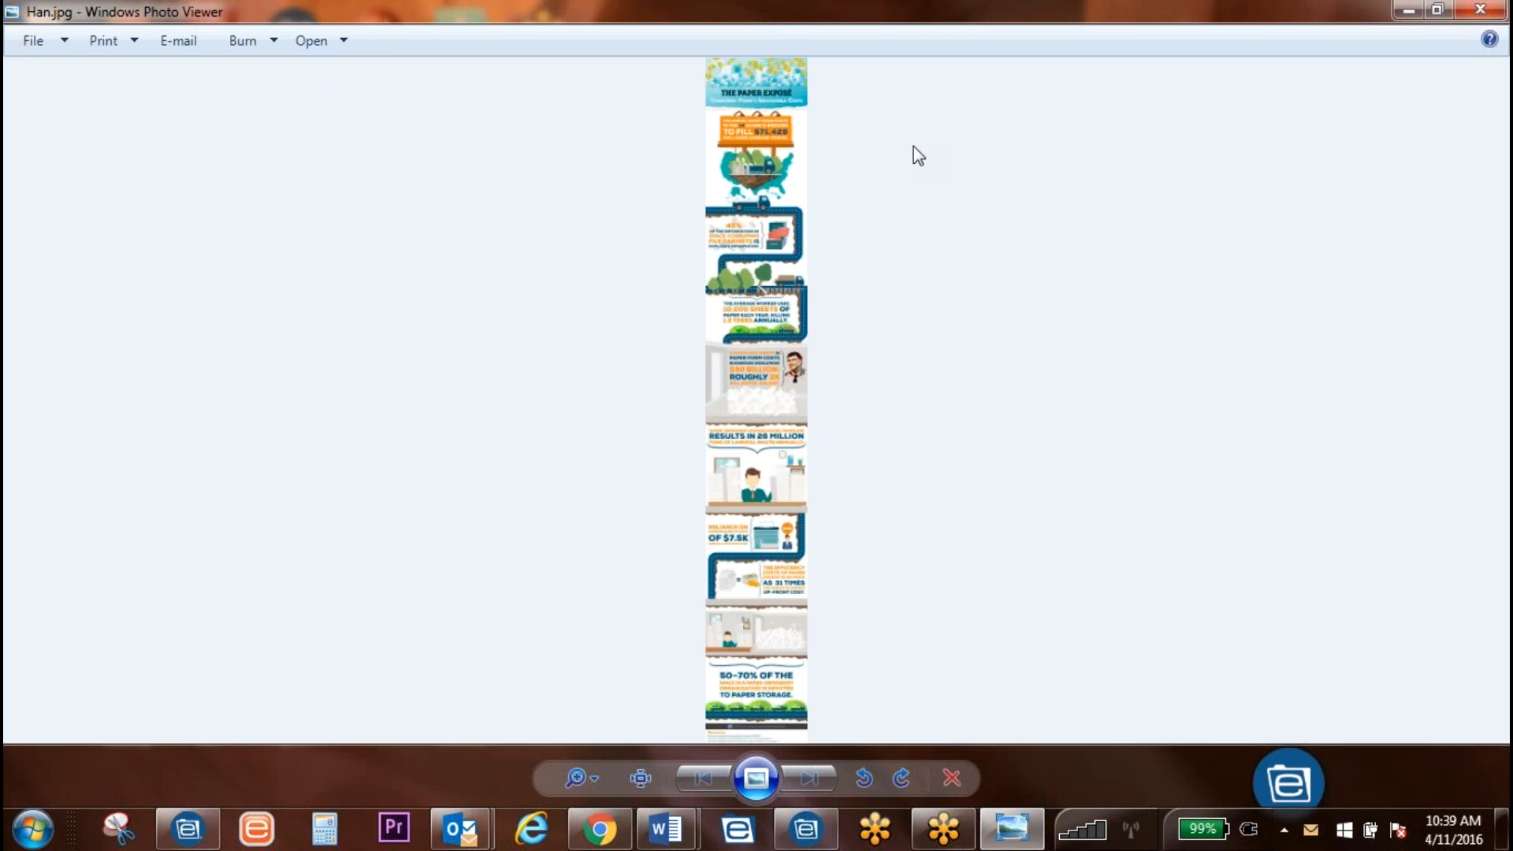
{"action": "left_click", "coordinate": [1492, 16]}
Step: Restore eFileCabinet and display the Cabinets tree showing Torah Umesorah, Bulliton and Hannukah
{"action": "left_click", "coordinate": [187, 829]}
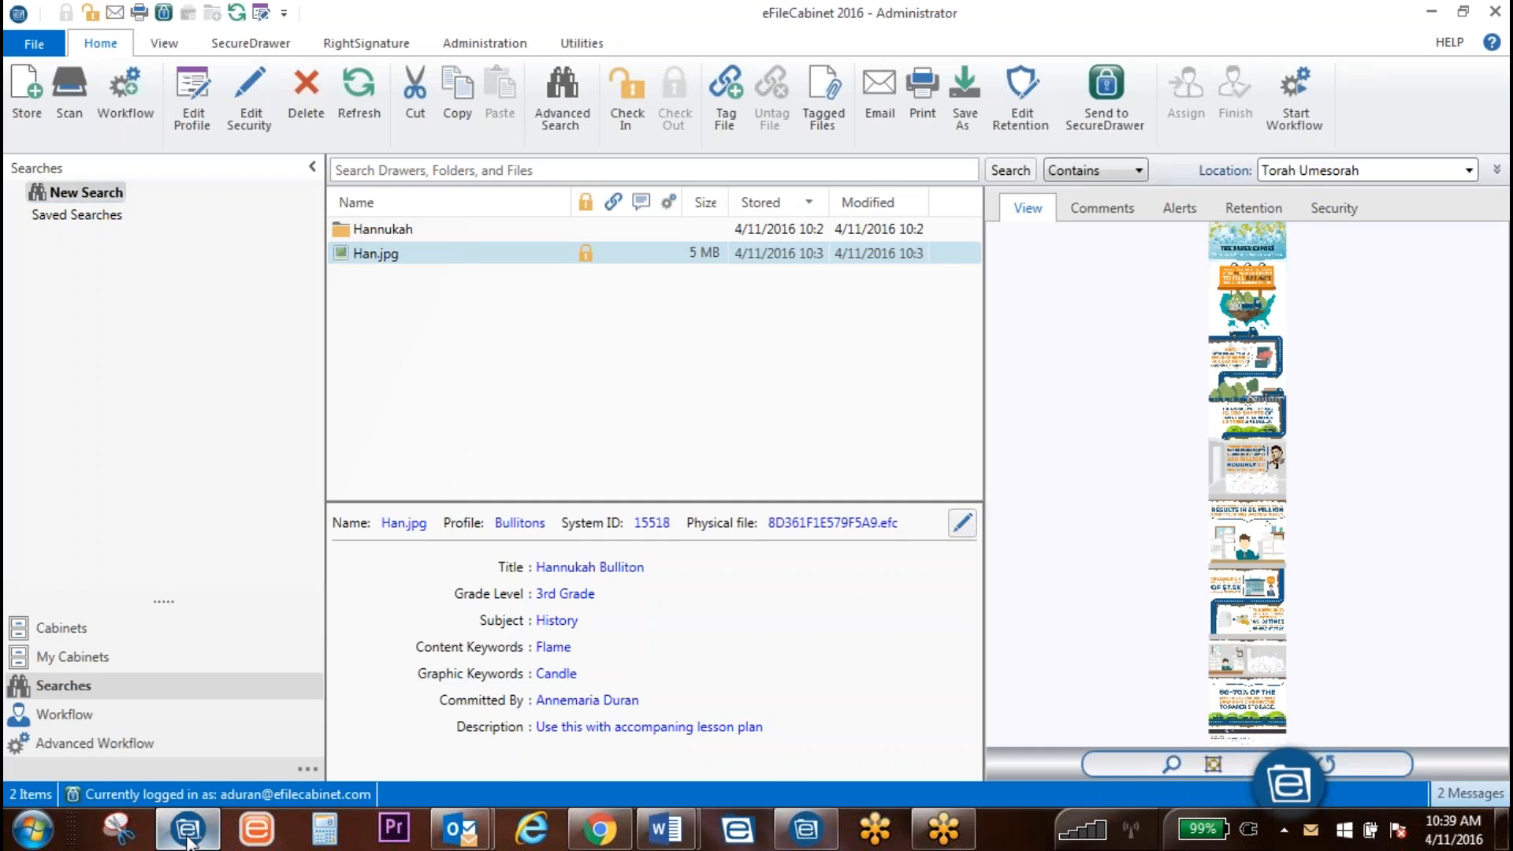
{"action": "left_click", "coordinate": [188, 837]}
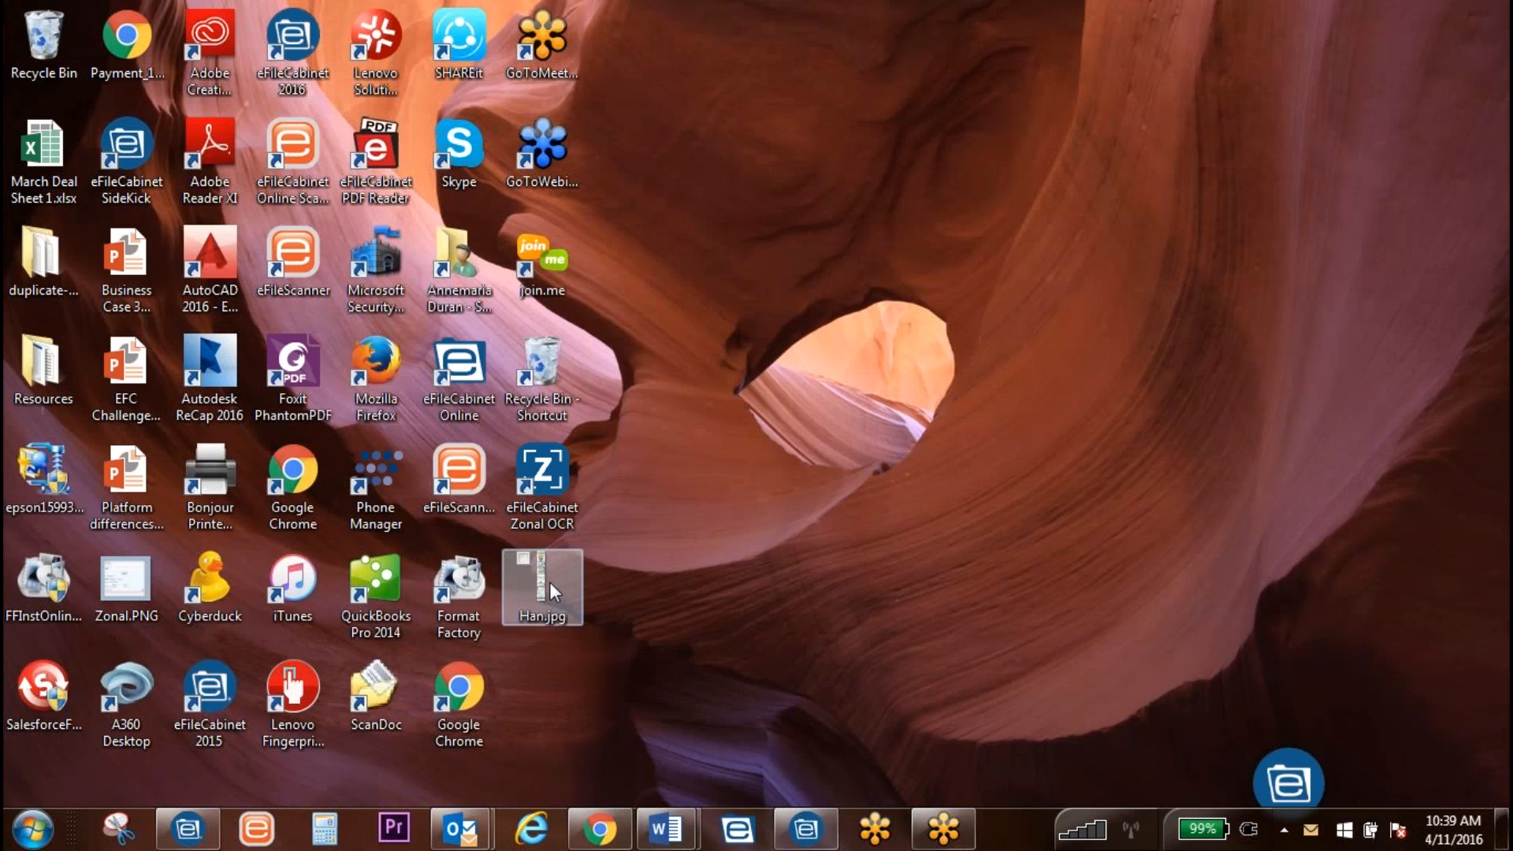
{"action": "left_click", "coordinate": [187, 830]}
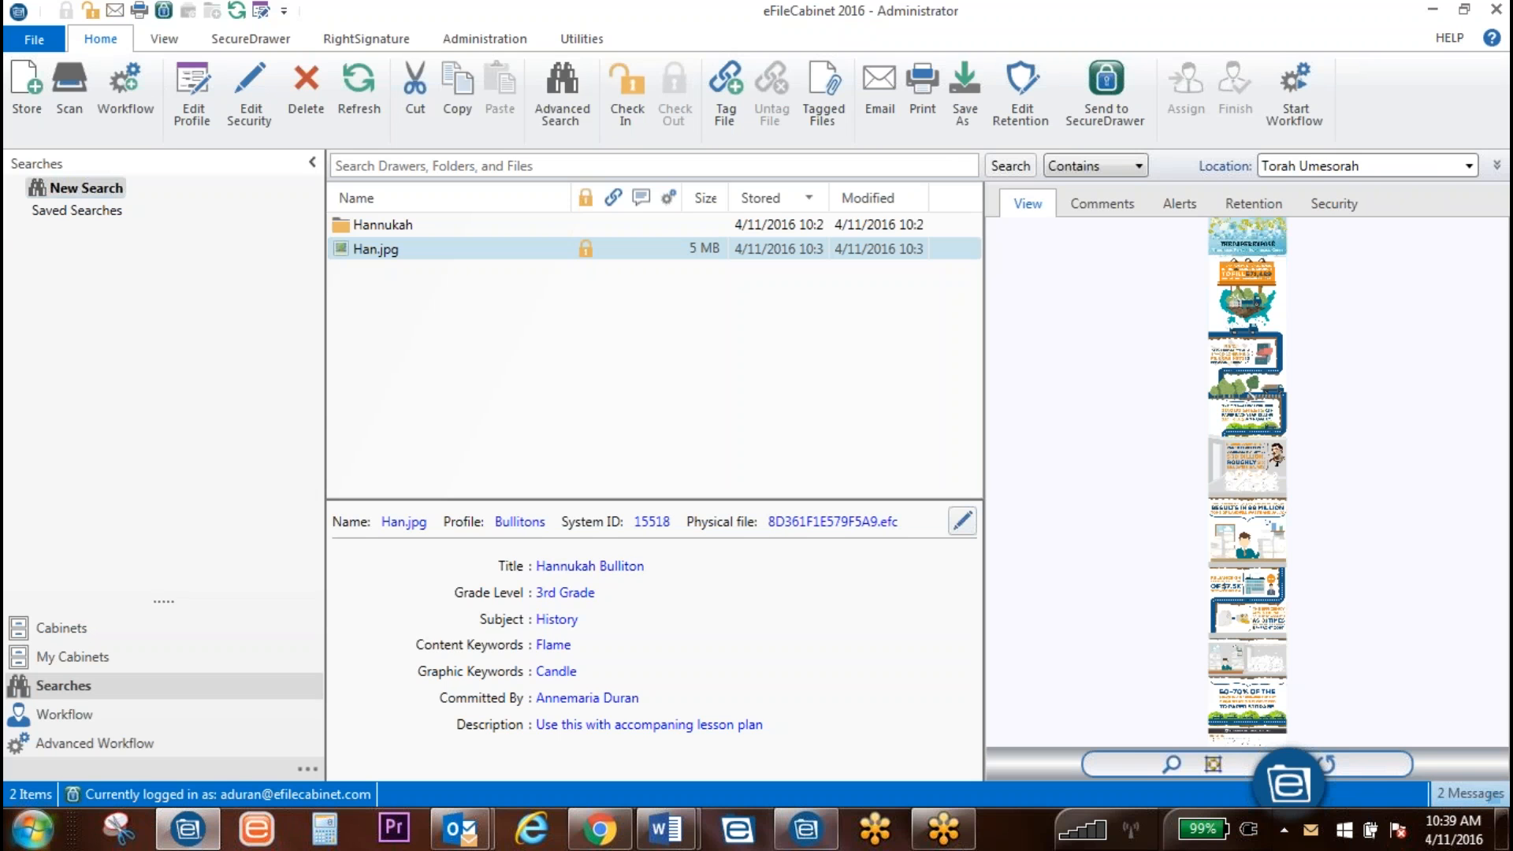
{"action": "left_click", "coordinate": [564, 167]}
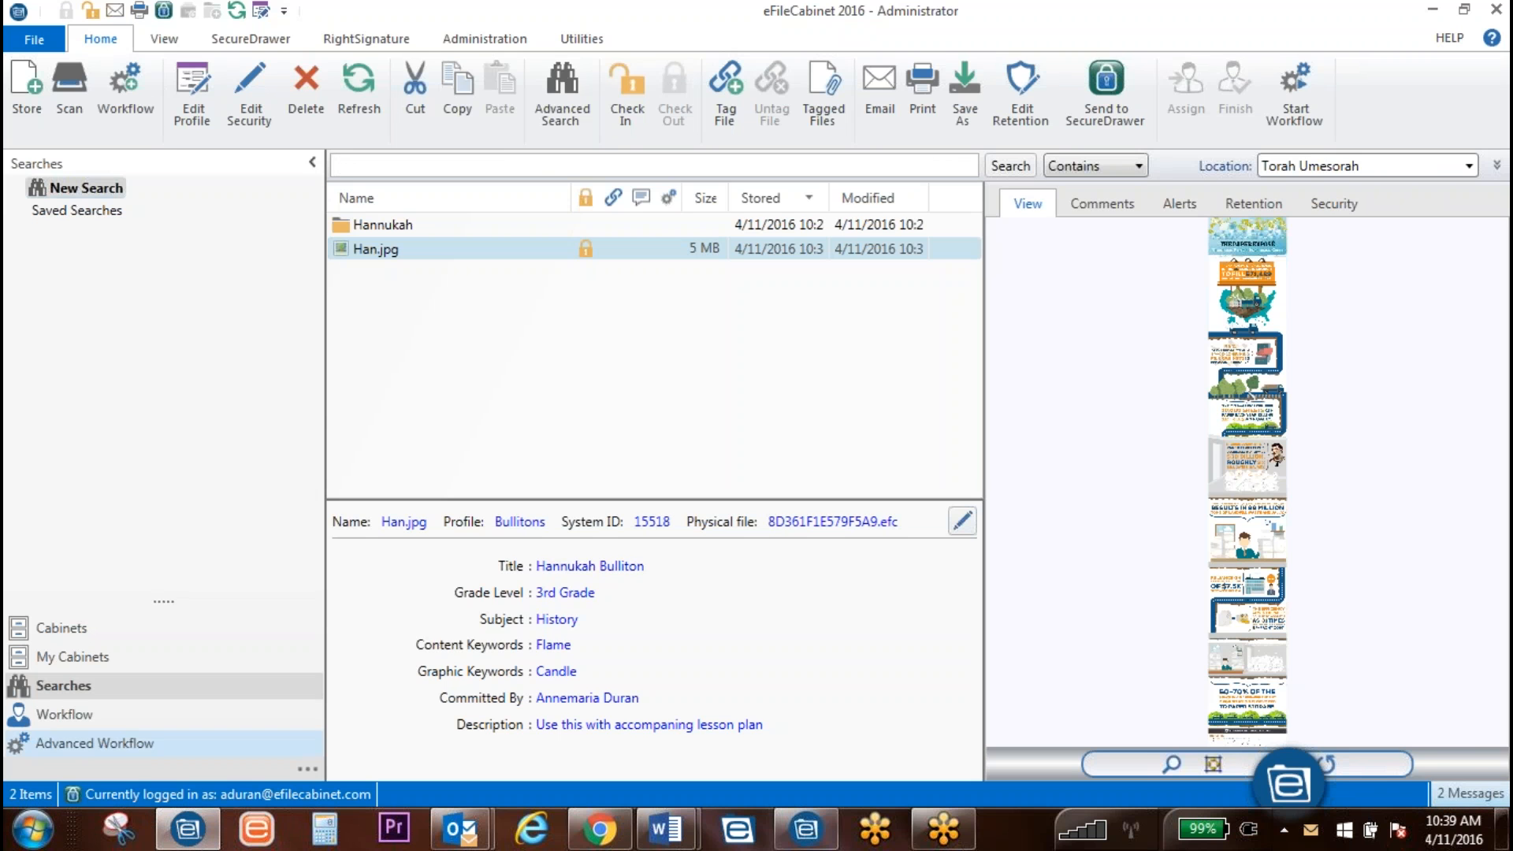
{"action": "left_click", "coordinate": [62, 630]}
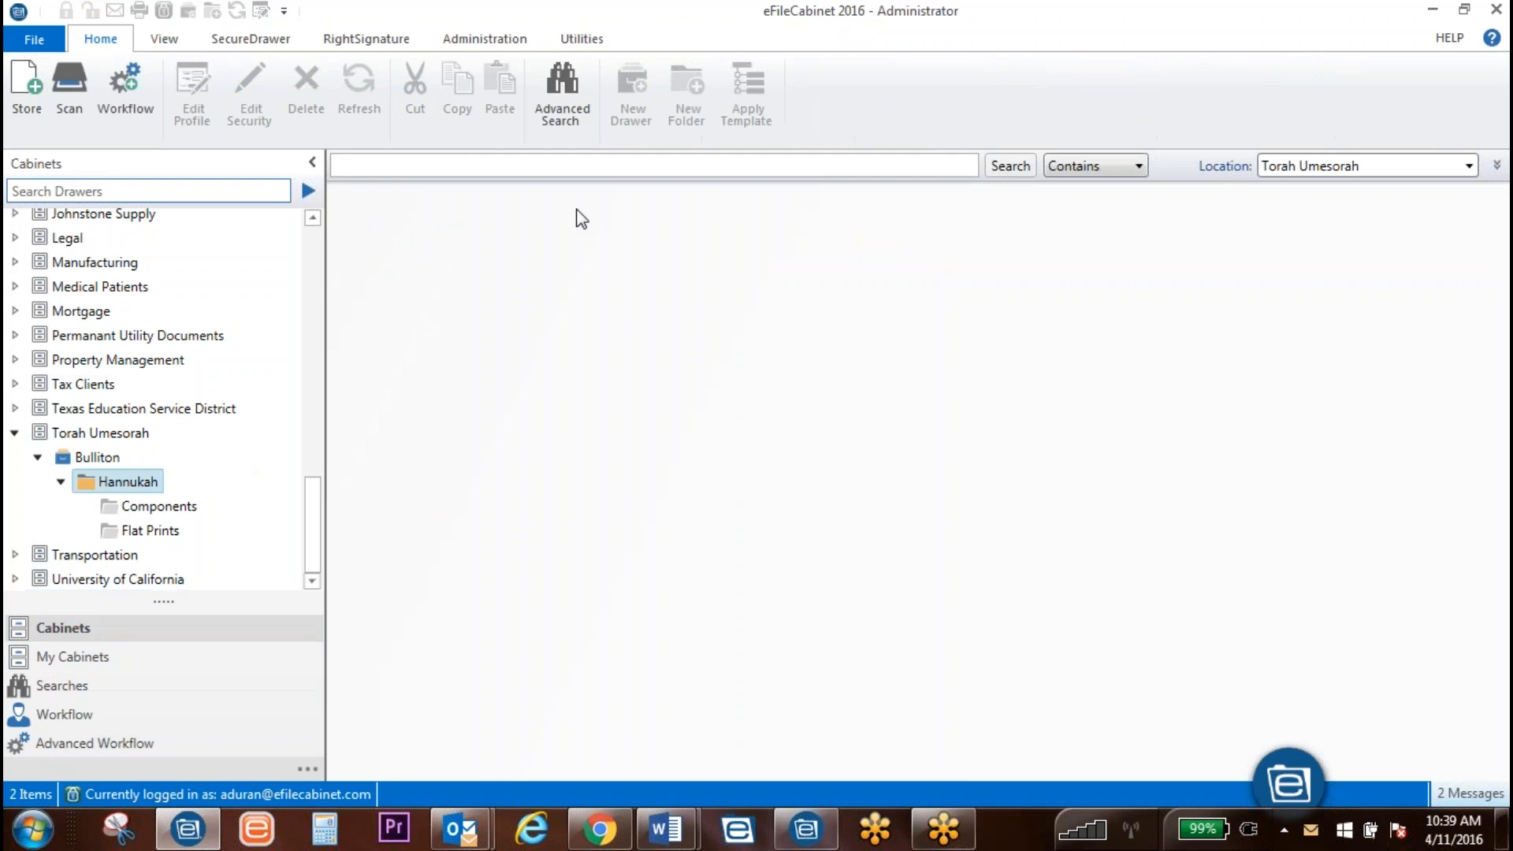
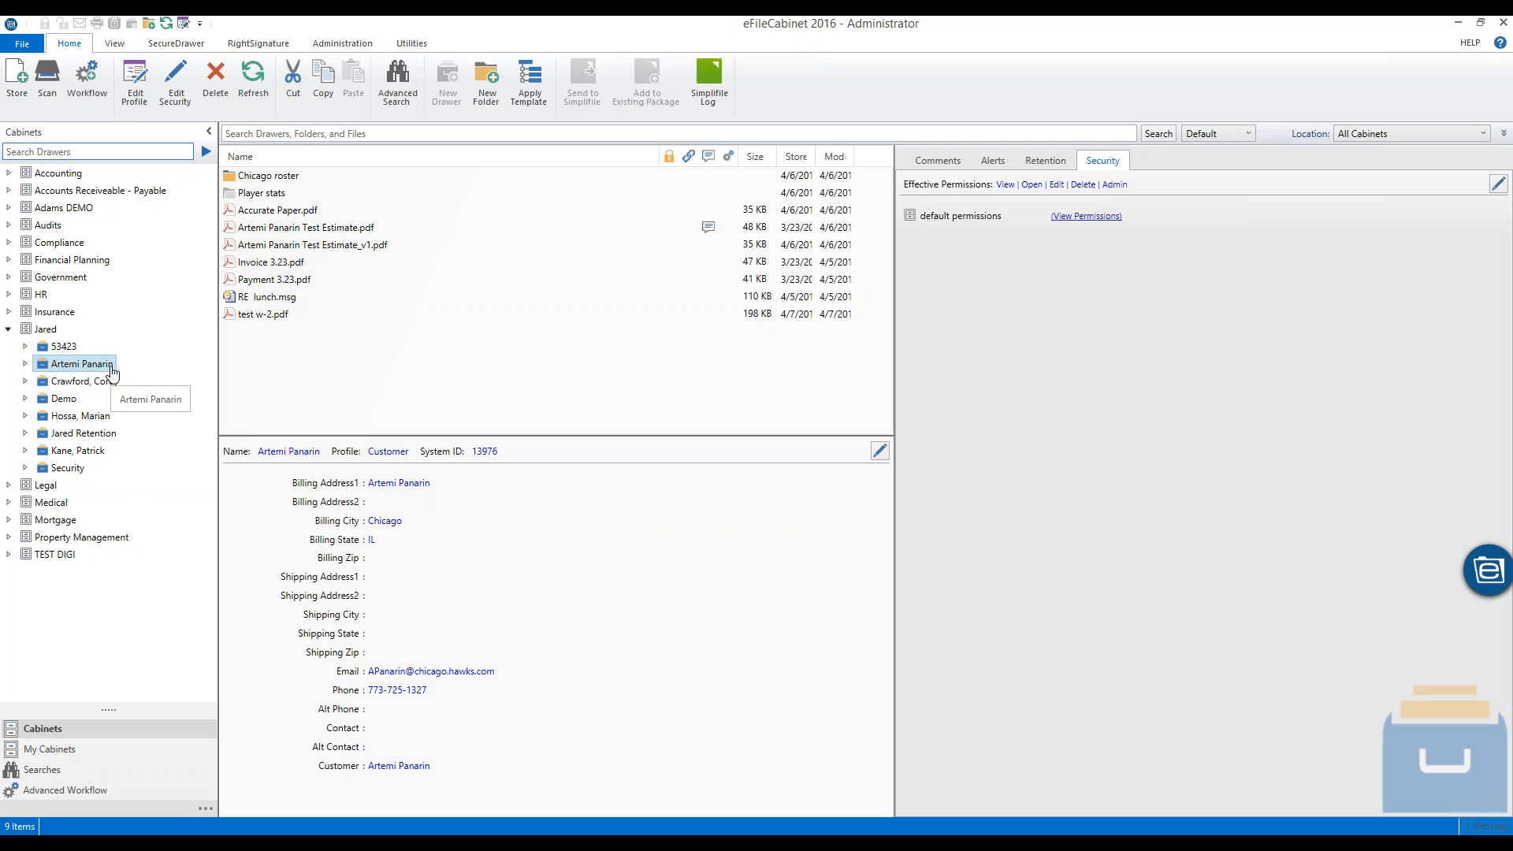
Step: Search all cabinets for the client's name, then narrow the query by adding 'invoice'
{"action": "left_click", "coordinate": [295, 133]}
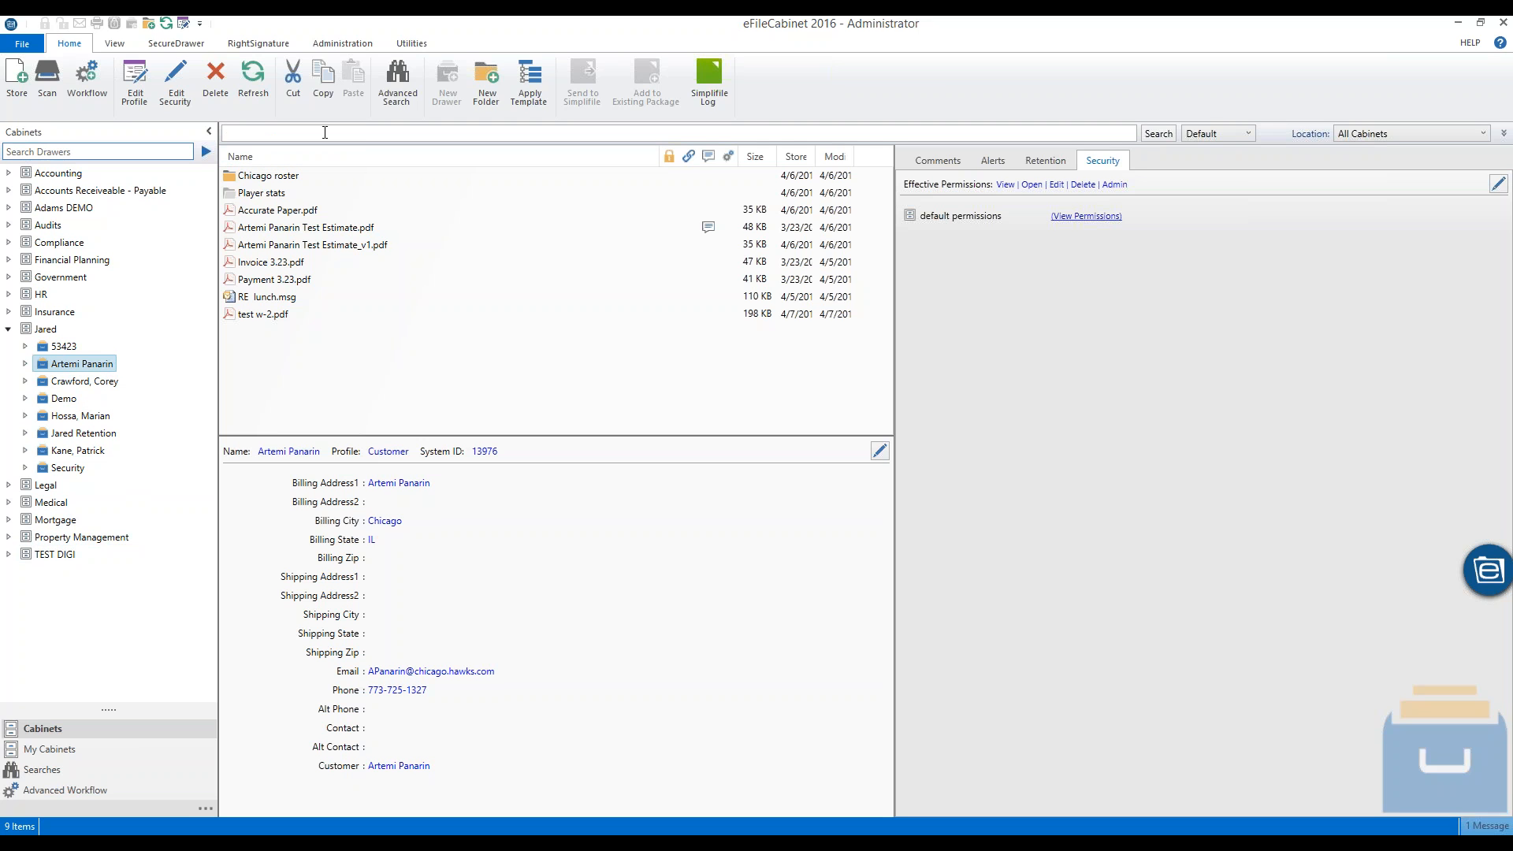
{"action": "type", "text": "artemi"}
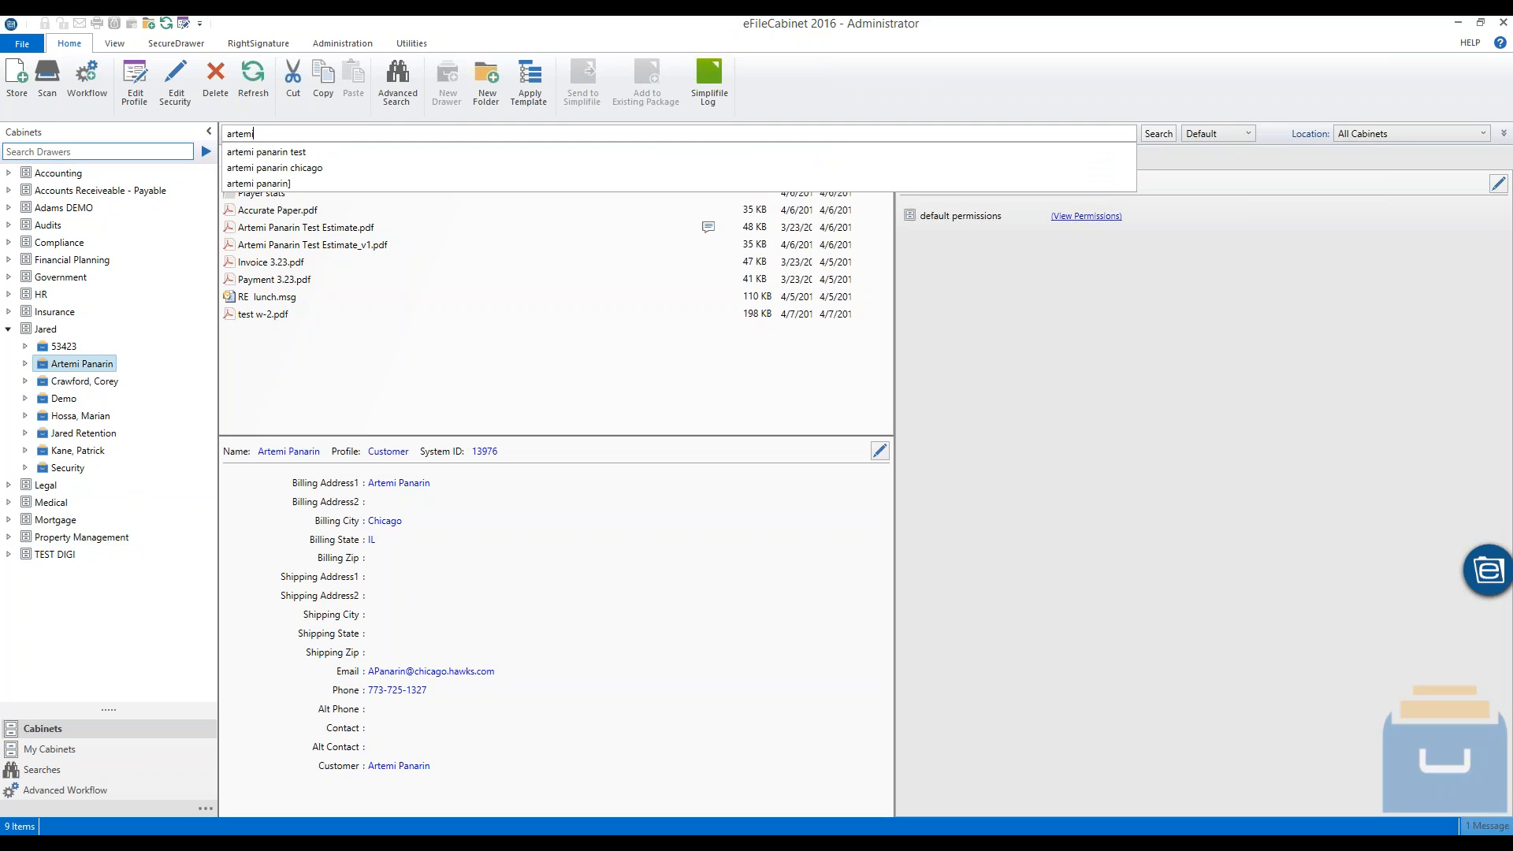
{"action": "key", "text": "Return"}
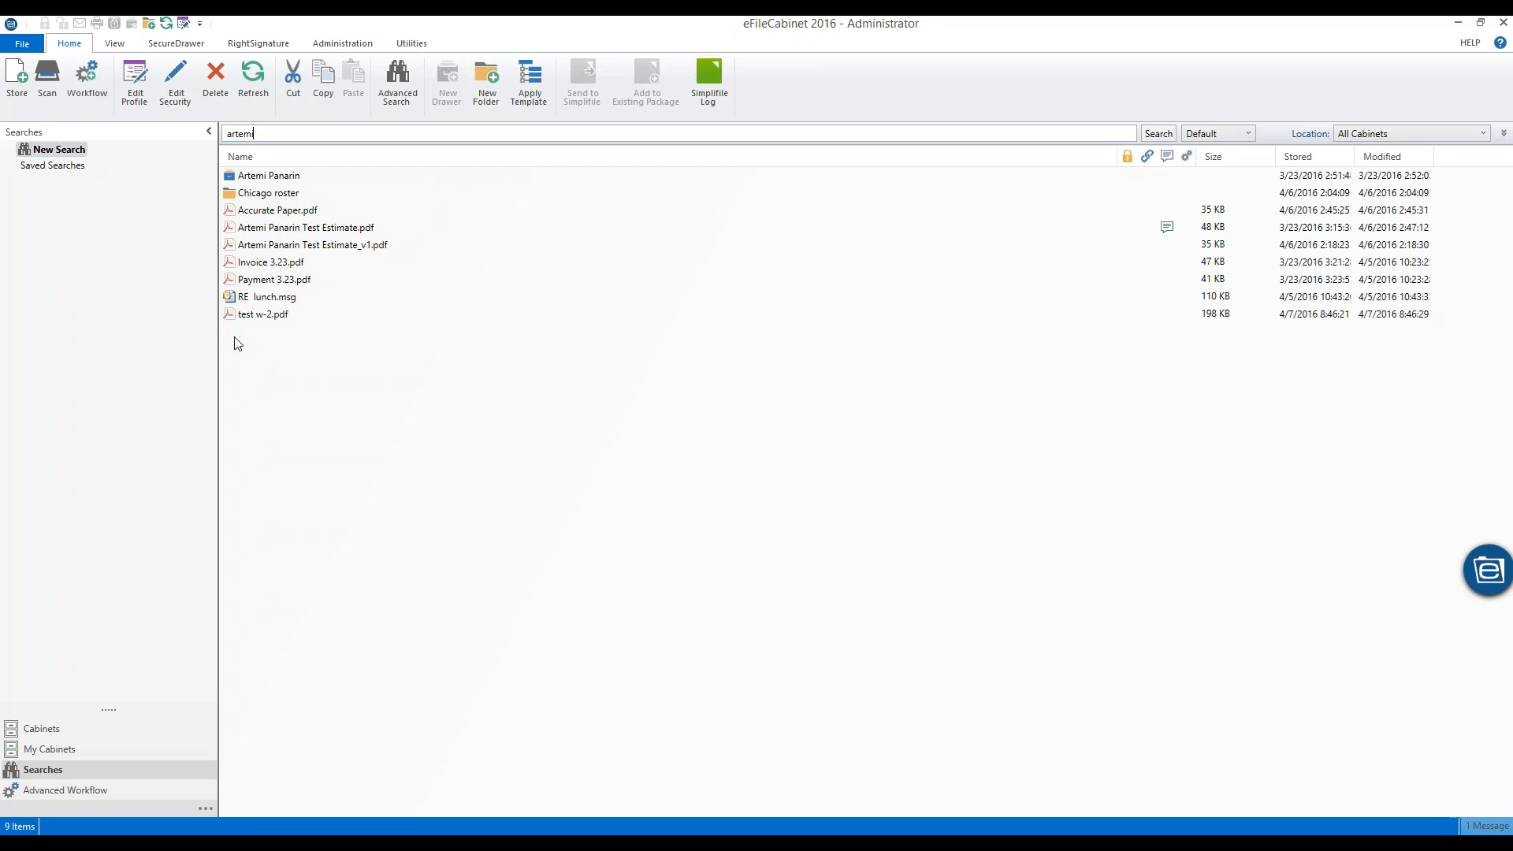
{"action": "left_click", "coordinate": [282, 134]}
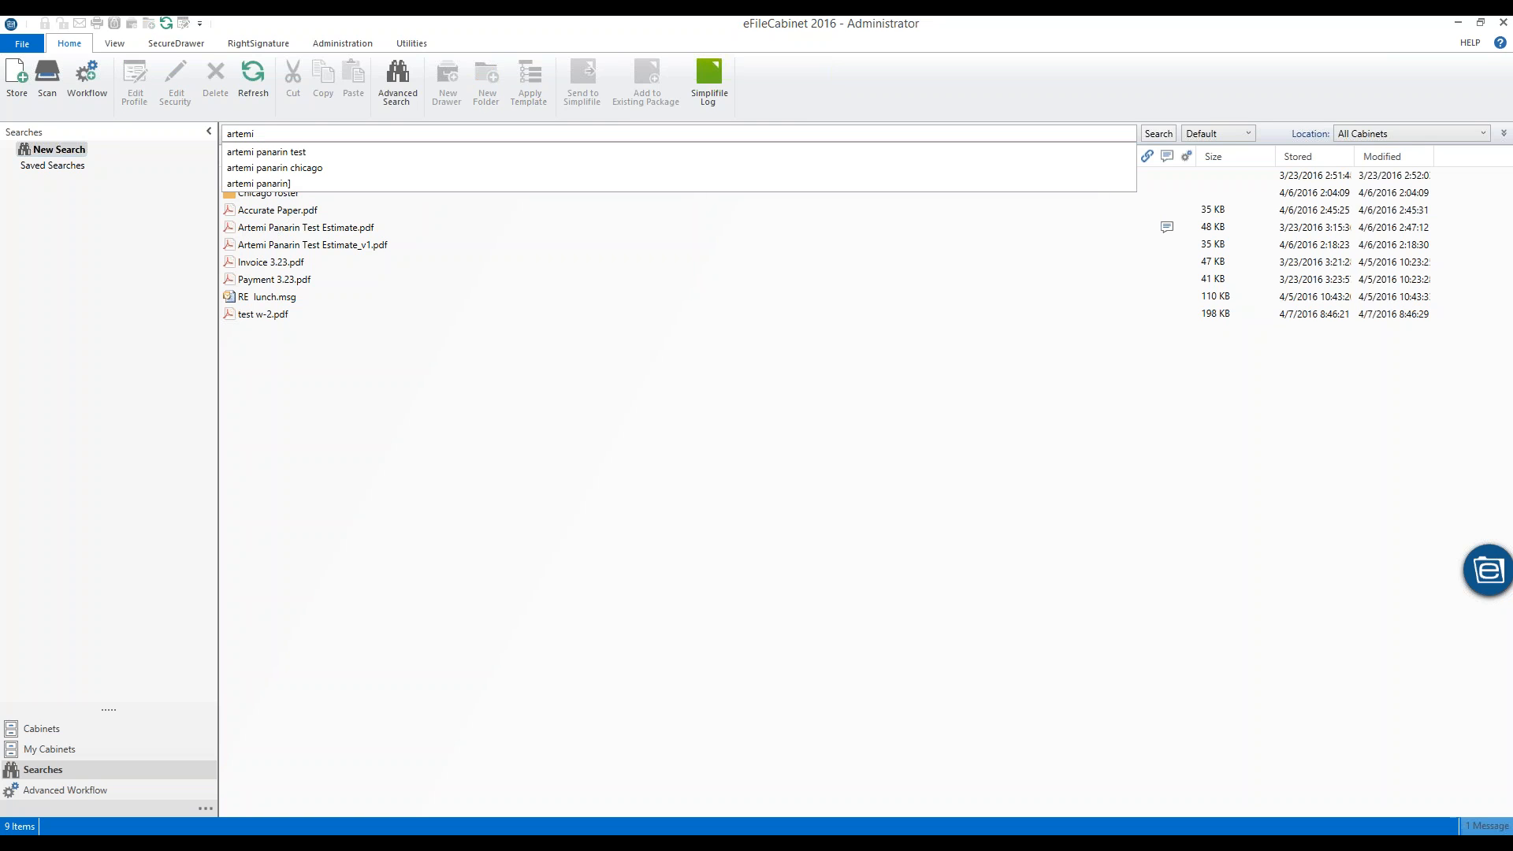
{"action": "type", "text": "invoice"}
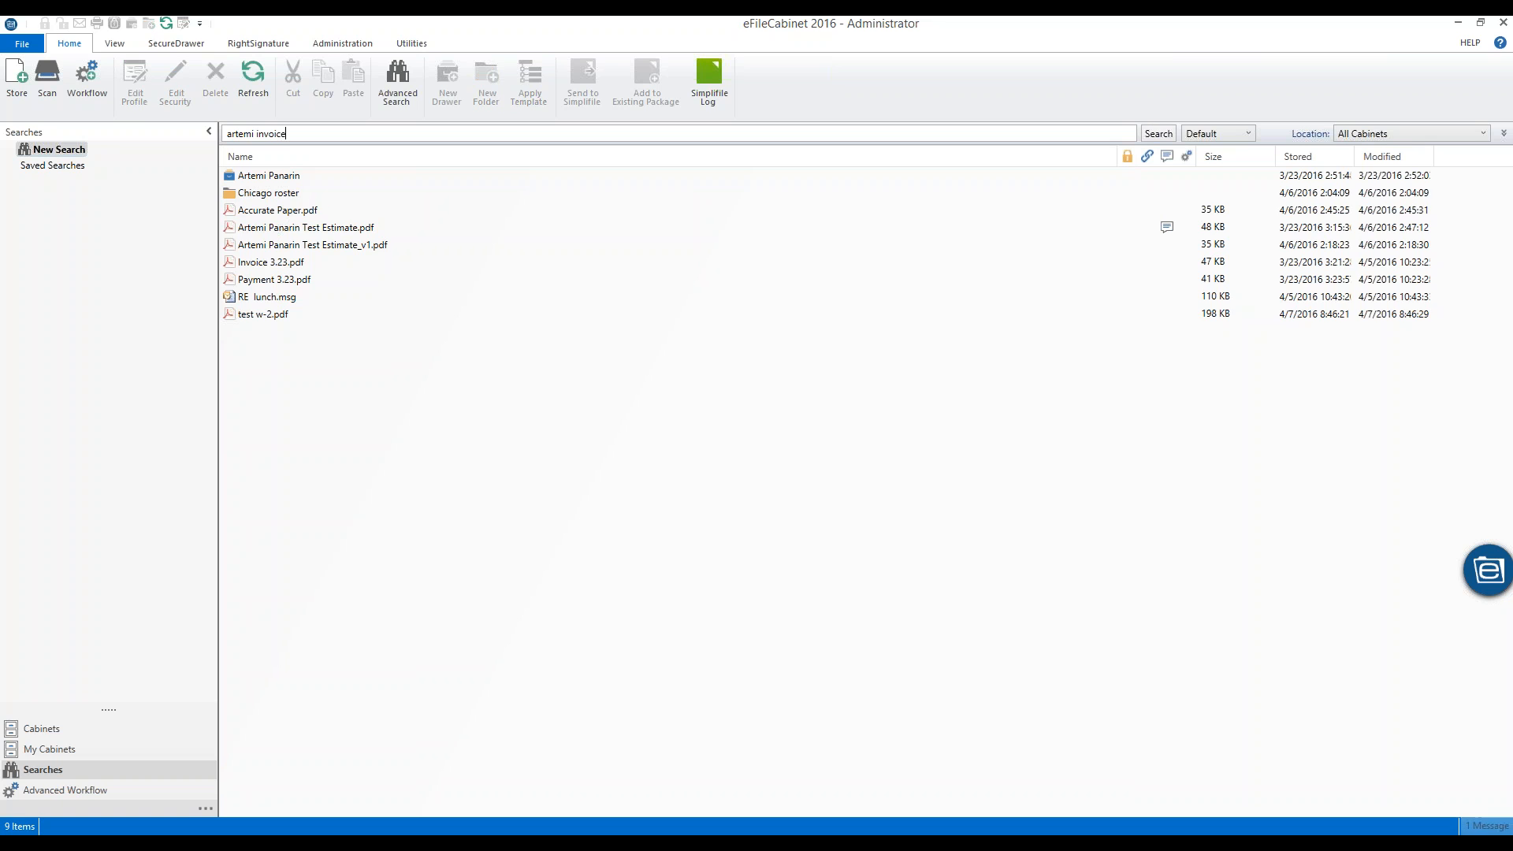
{"action": "key", "text": "Return"}
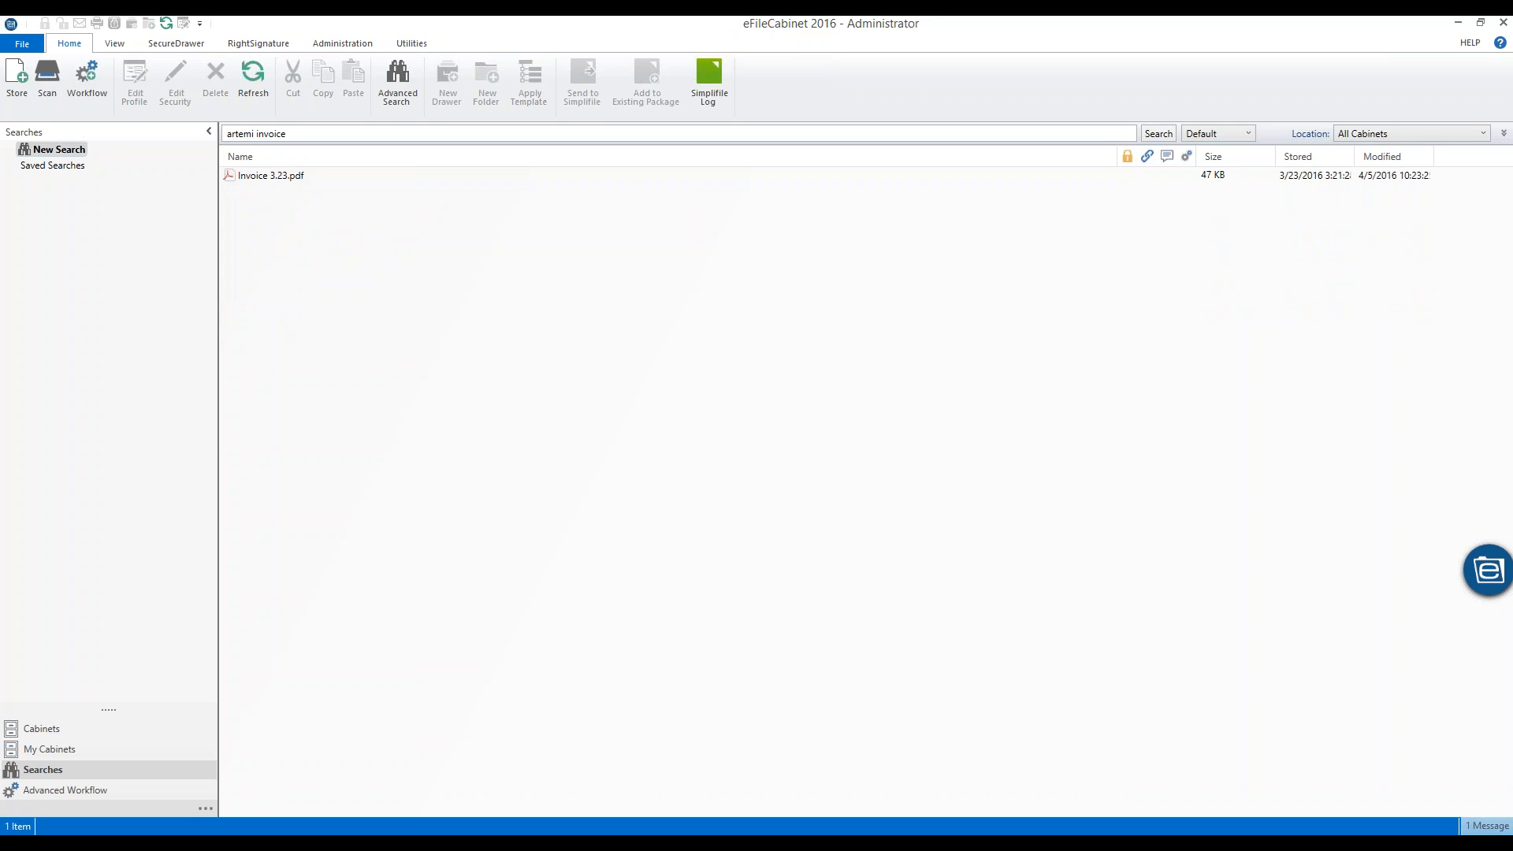
{"action": "left_click", "coordinate": [288, 181]}
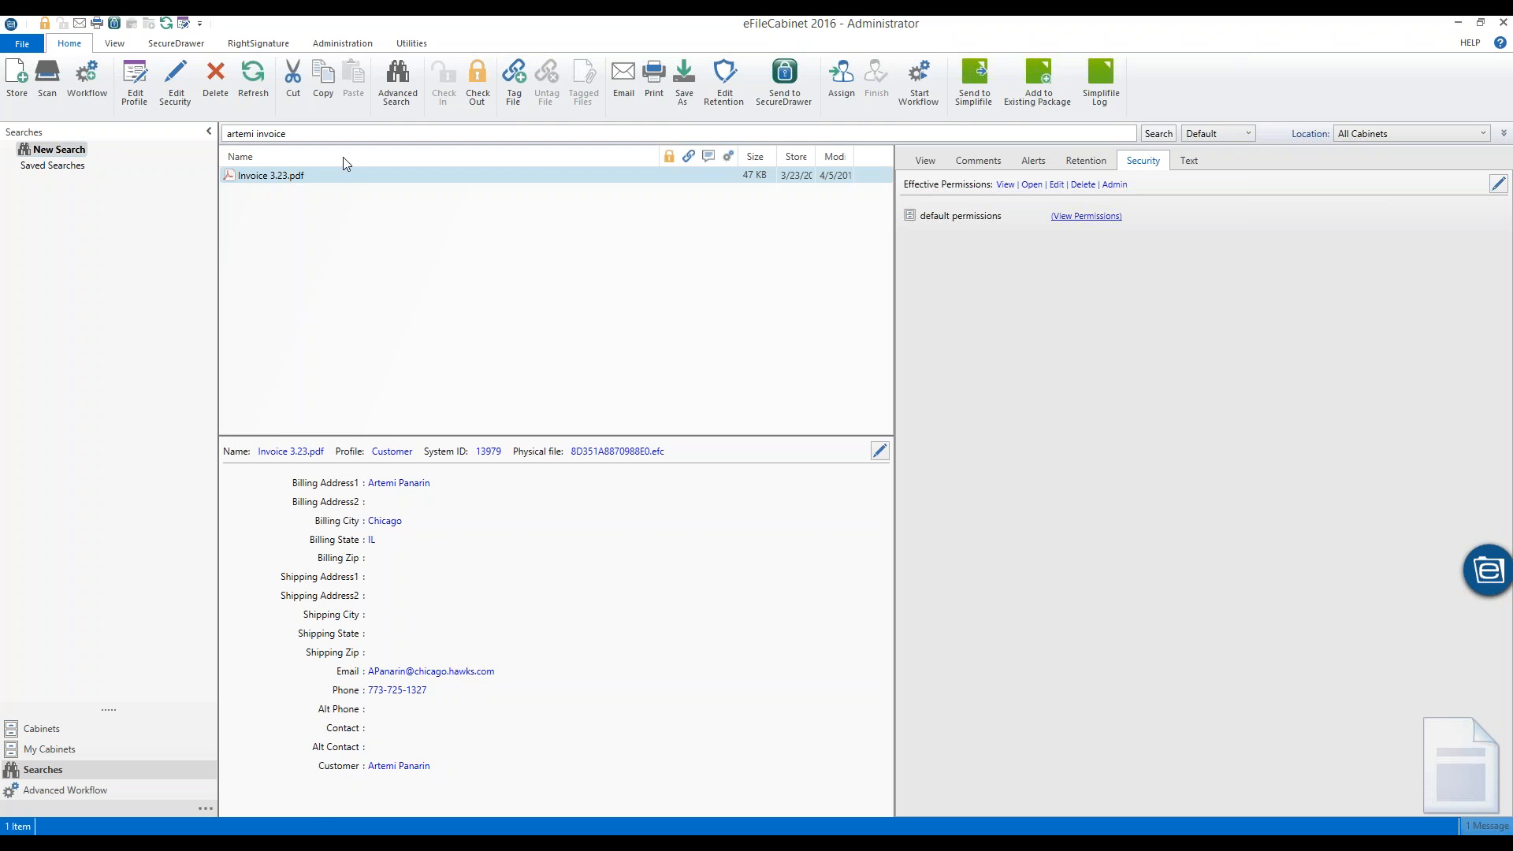
{"action": "left_click", "coordinate": [397, 82]}
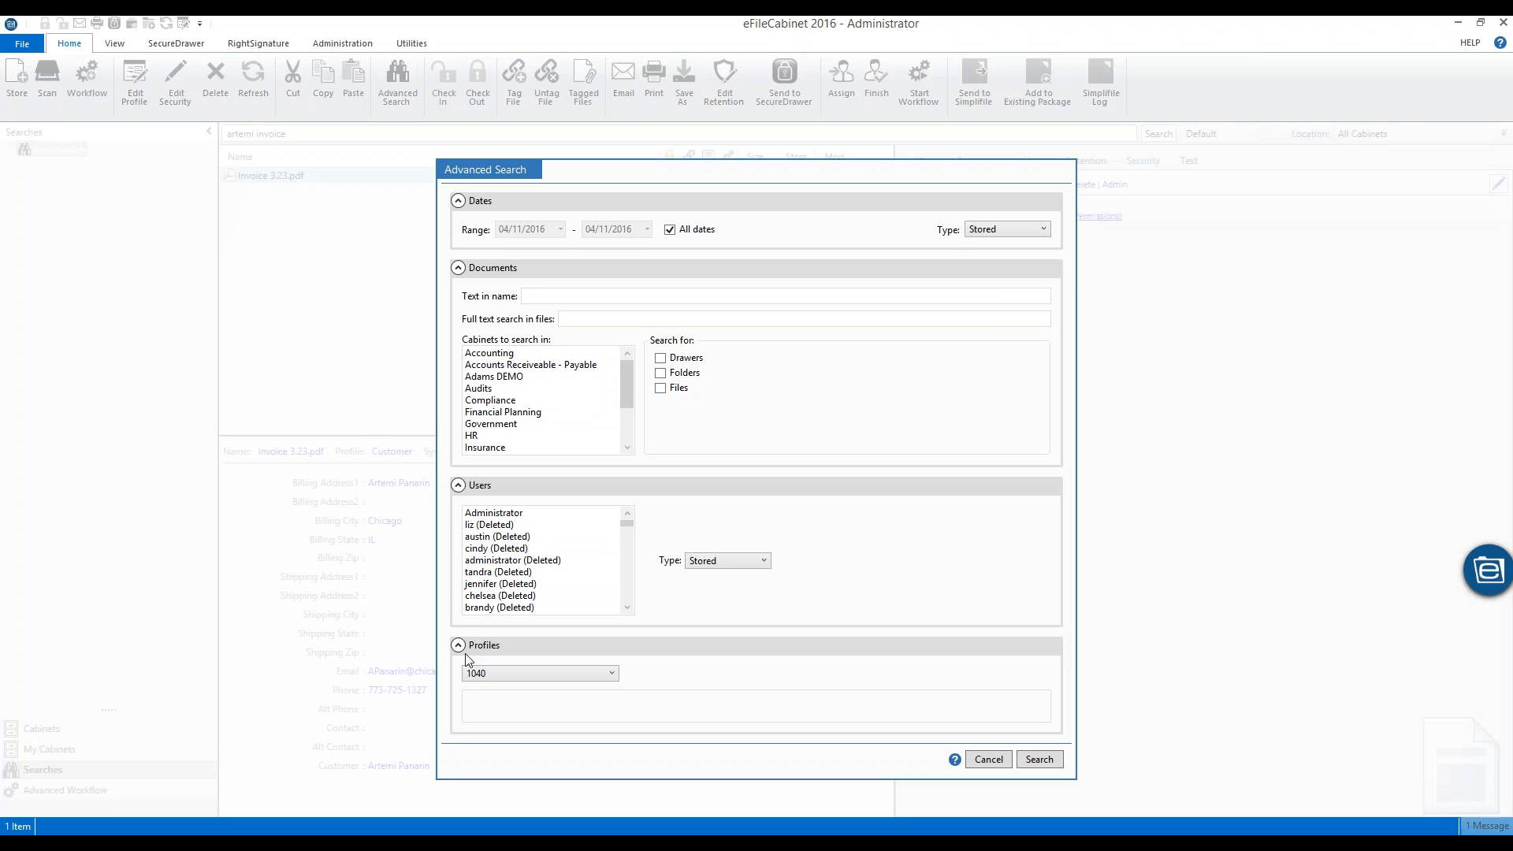
{"action": "left_click", "coordinate": [501, 674]}
{"action": "scroll", "coordinate": [551, 551], "scroll_direction": "down", "scroll_amount": 3}
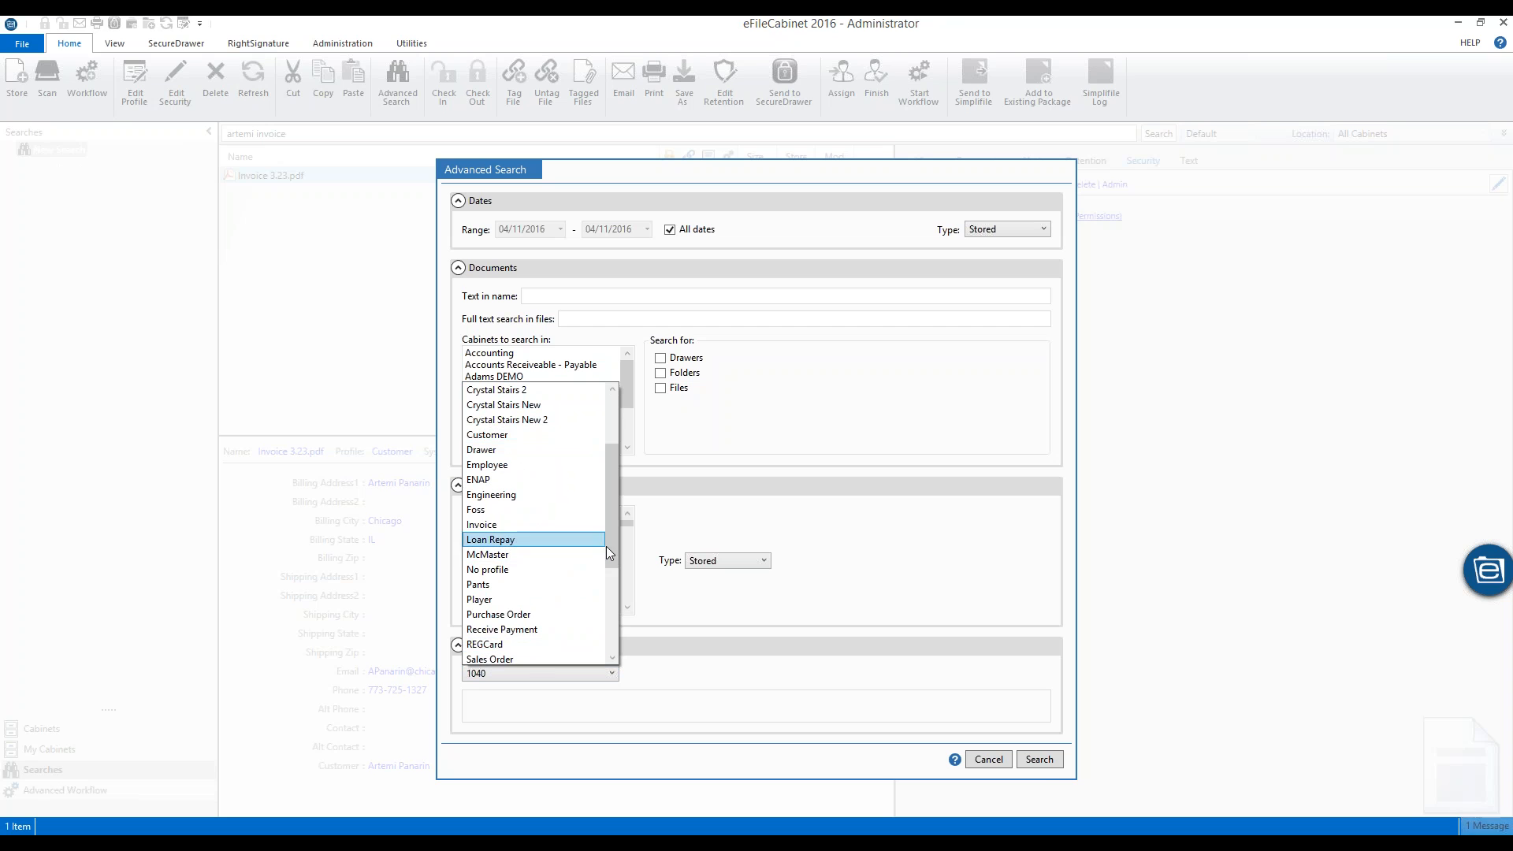
{"action": "scroll", "coordinate": [611, 541], "scroll_direction": "up", "scroll_amount": 2}
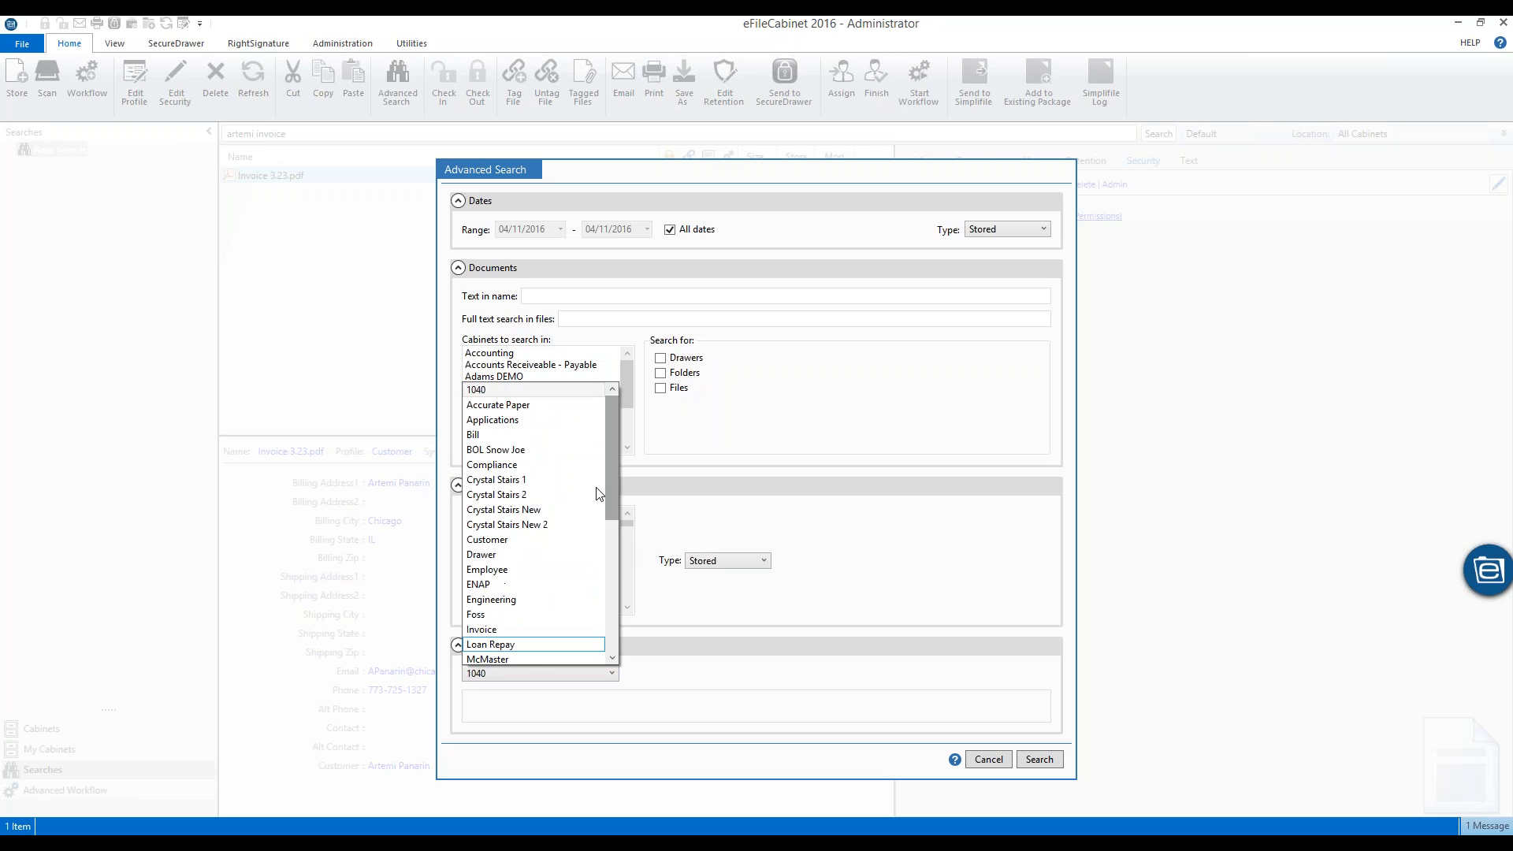
{"action": "left_click", "coordinate": [1047, 762]}
{"action": "left_click", "coordinate": [990, 761]}
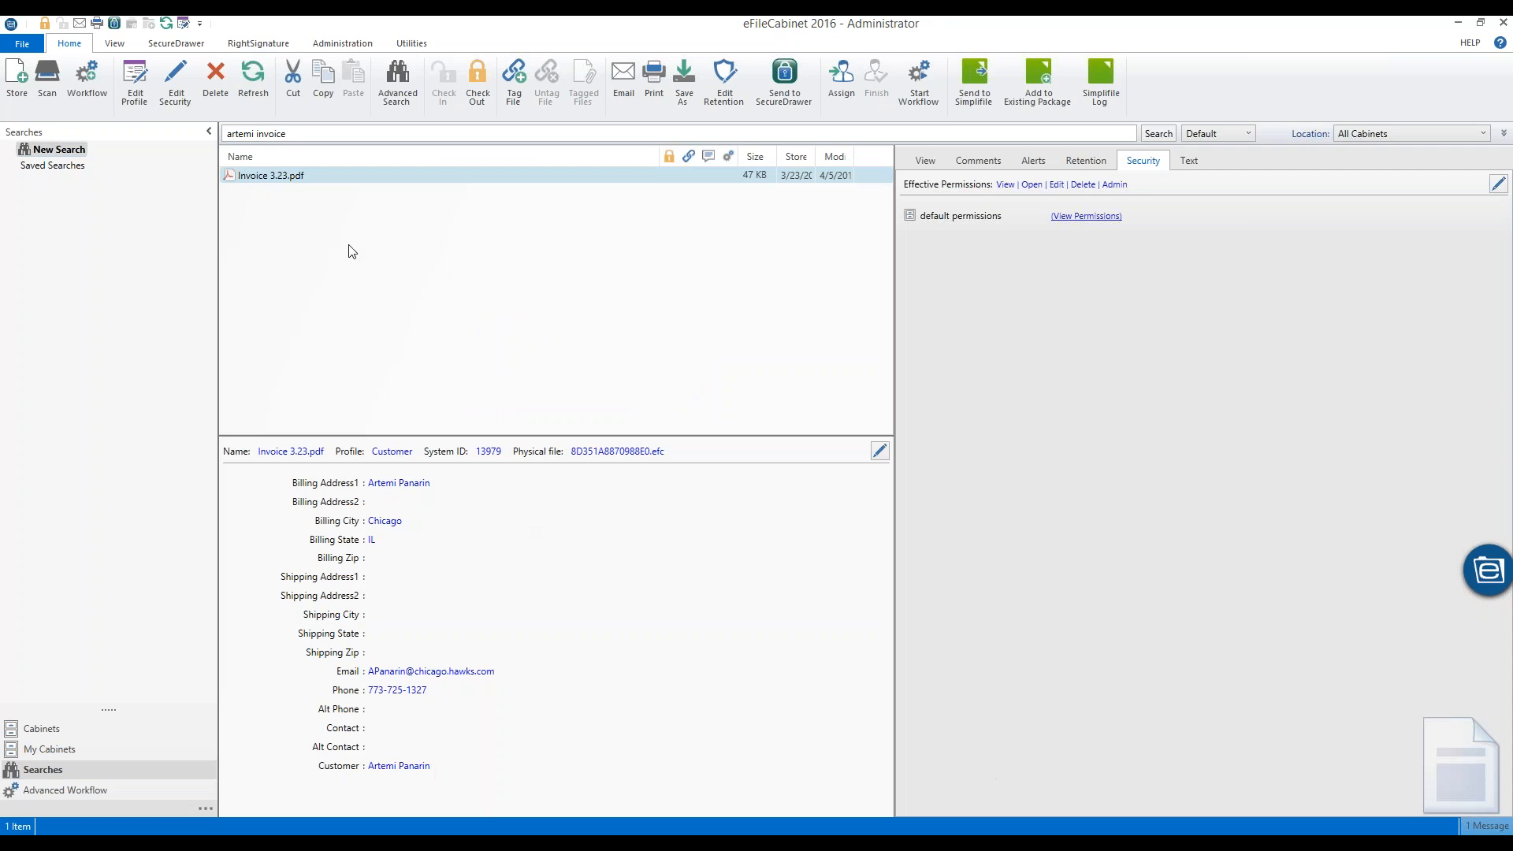
Step: Replace the query with 'chicago', run it, and select Invoice 3.23.pdf among the results
{"action": "left_click_drag", "start_coordinate": [313, 132], "coordinate": [42, 136]}
{"action": "type", "text": "chicago"}
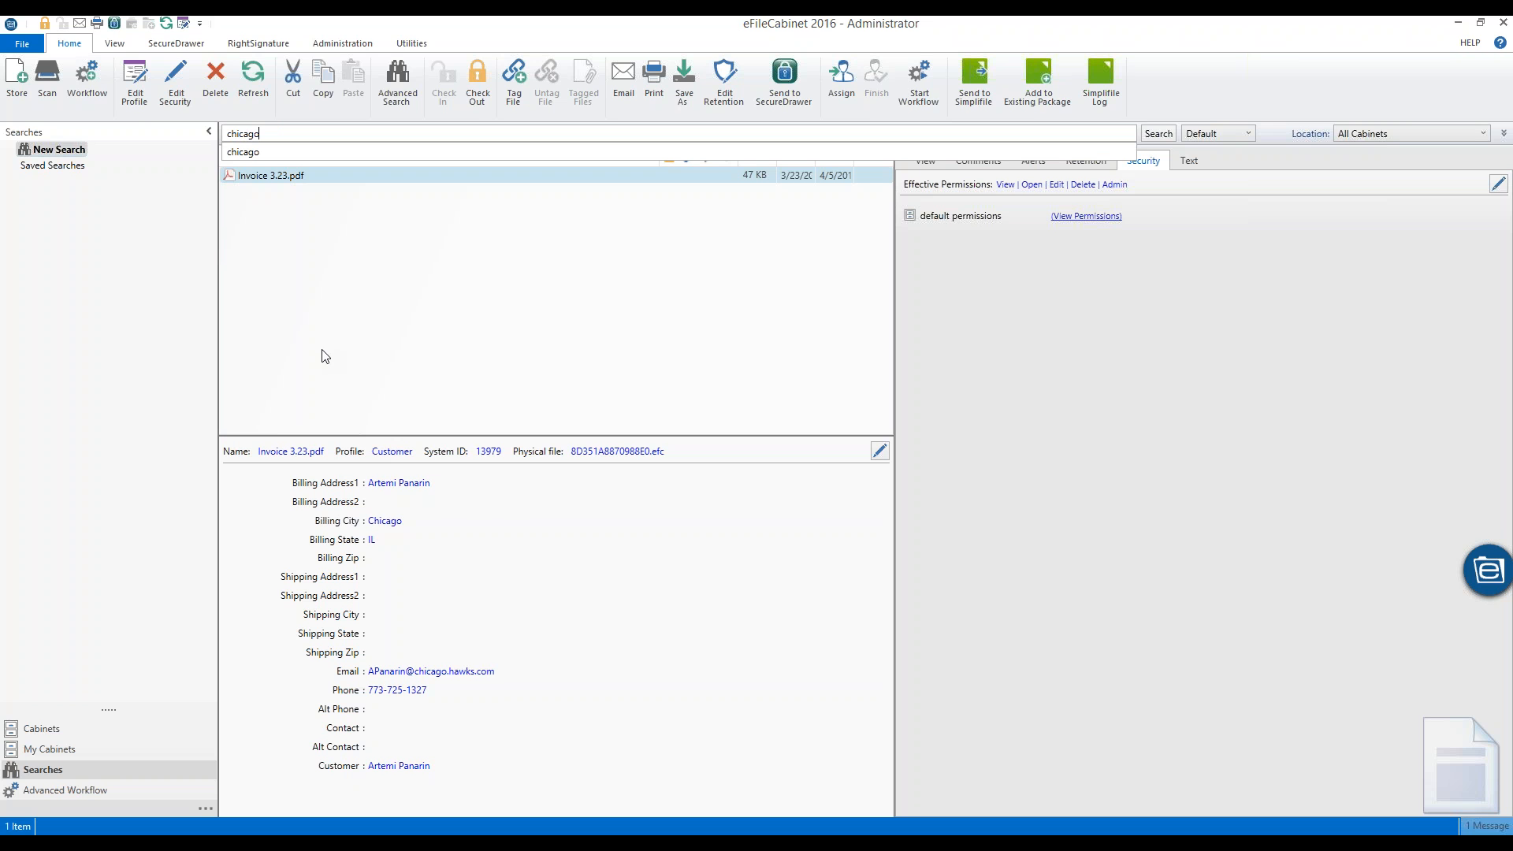
{"action": "key", "text": "Return"}
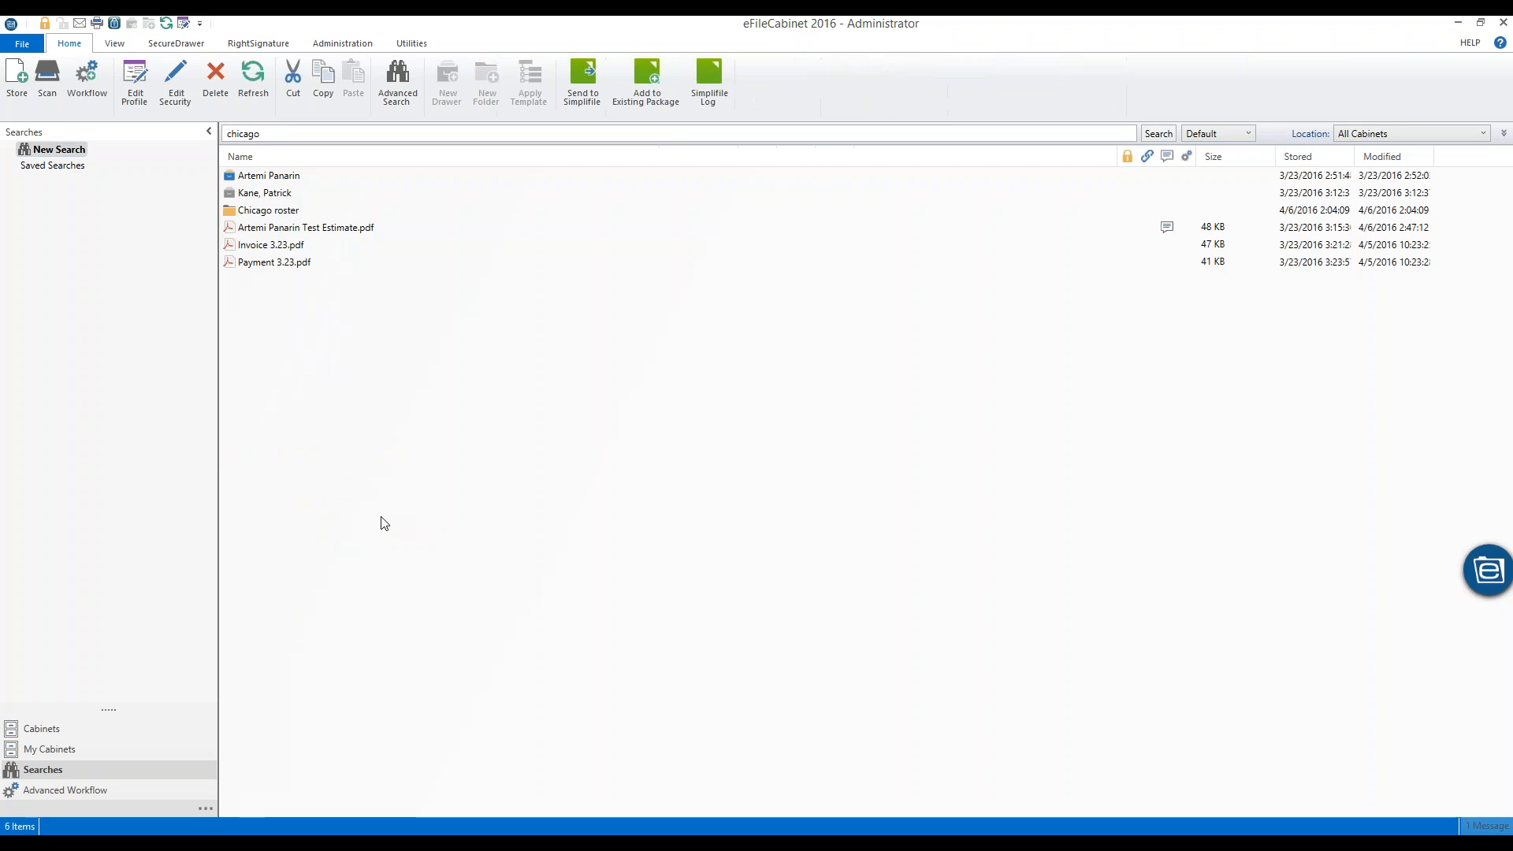
{"action": "left_click", "coordinate": [260, 246]}
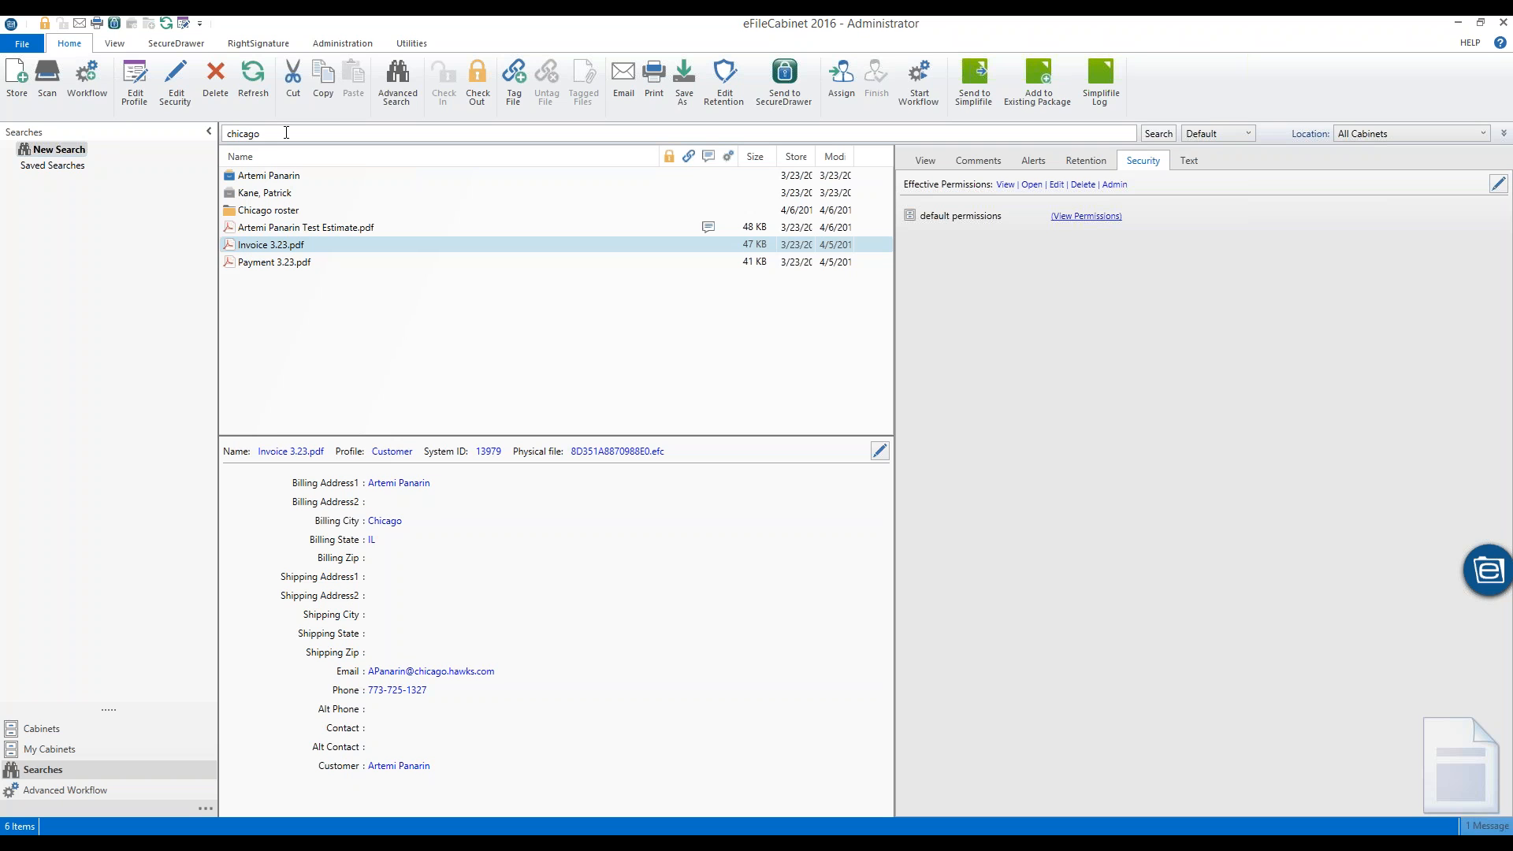
Step: Return to the main search box to edit the query
{"action": "left_click", "coordinate": [290, 133]}
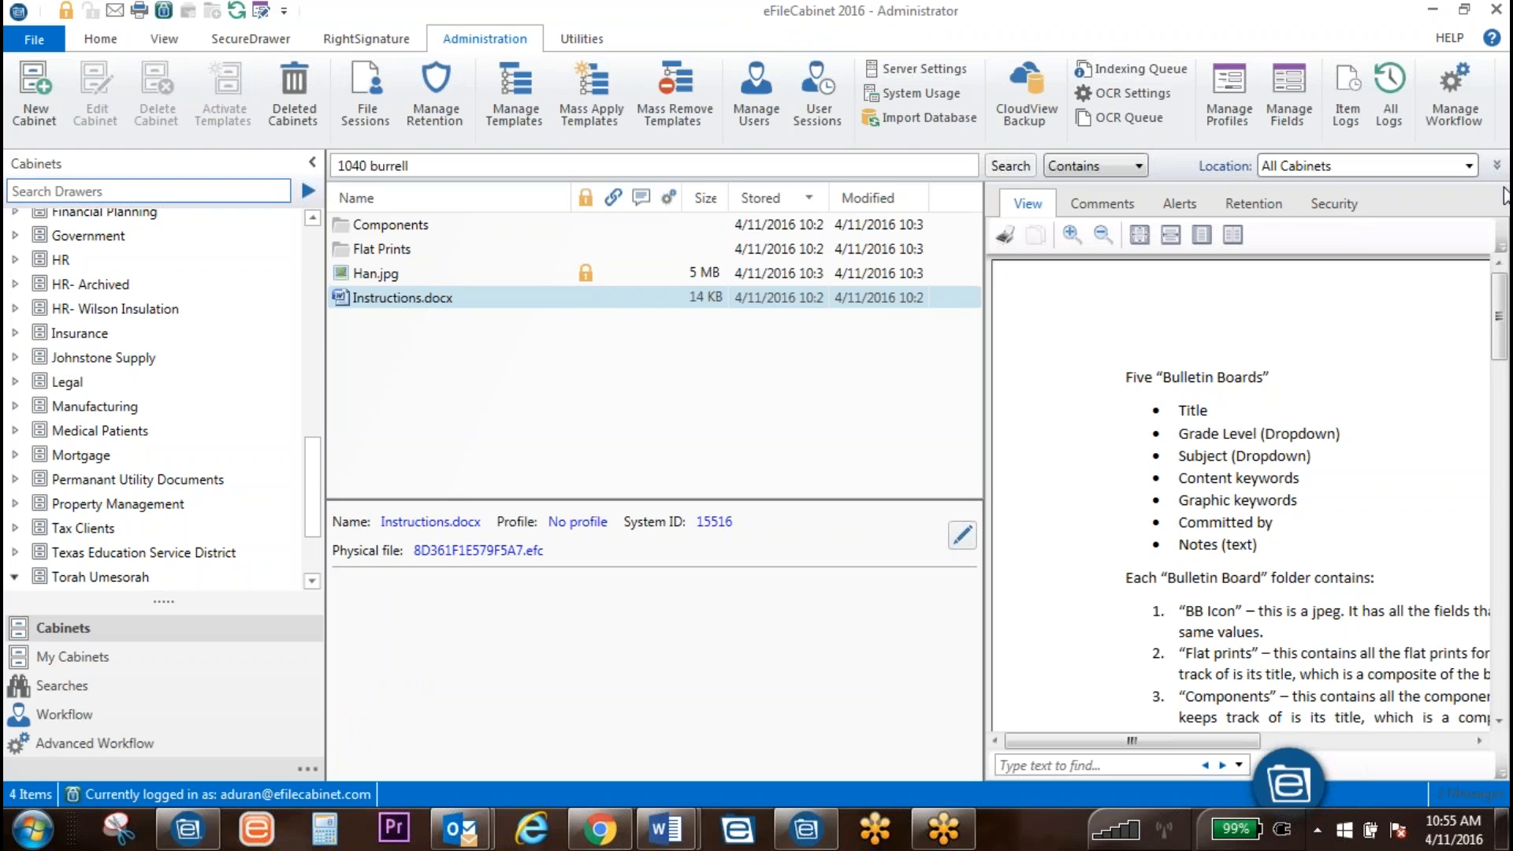
Step: Expand and collapse the profile index-field search panel several times
{"action": "left_click", "coordinate": [1497, 165]}
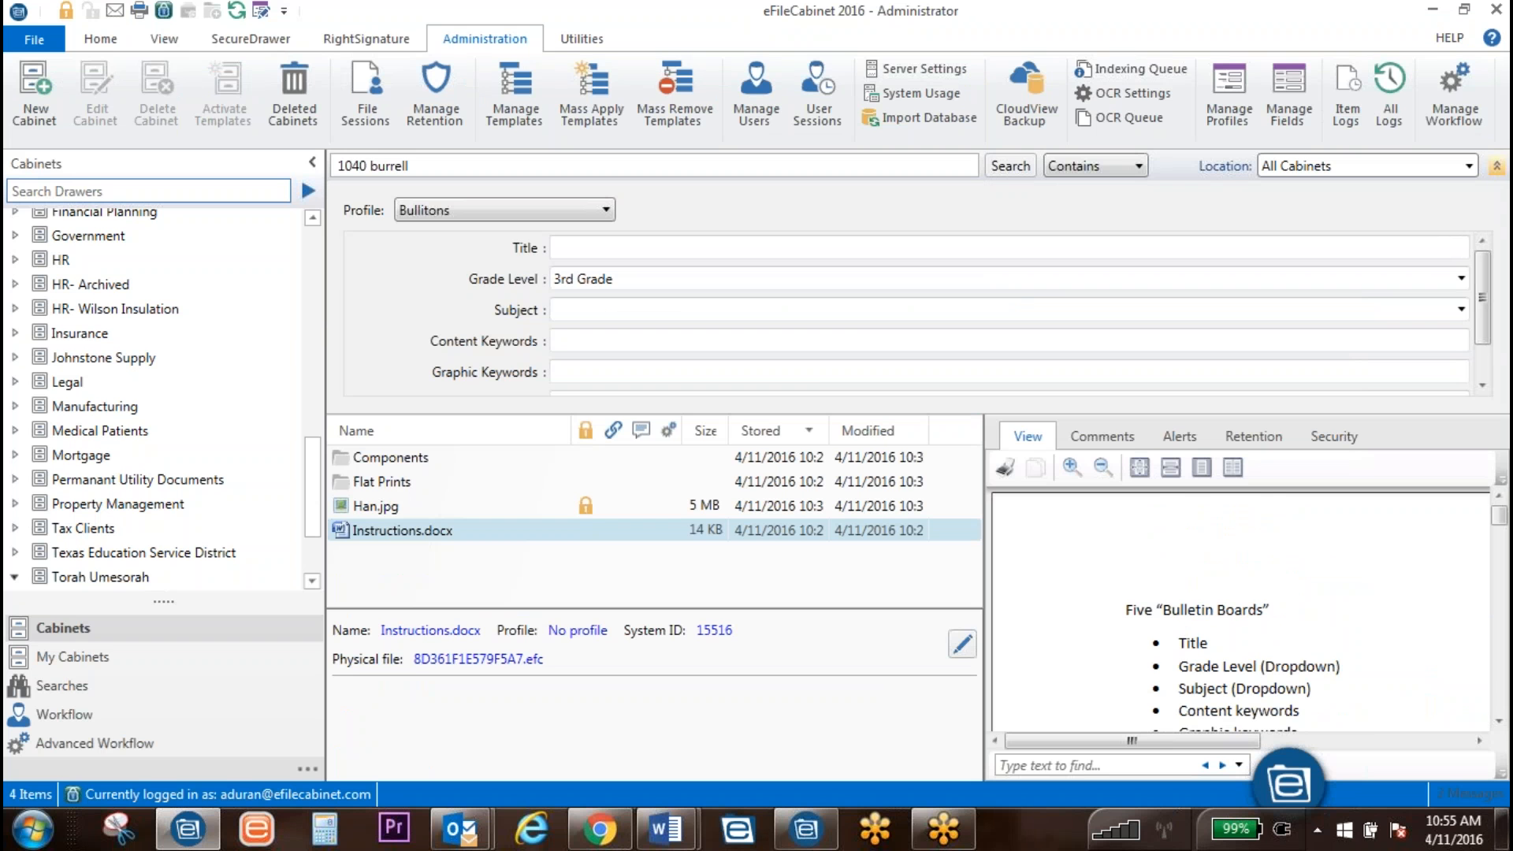
{"action": "left_click", "coordinate": [1496, 167]}
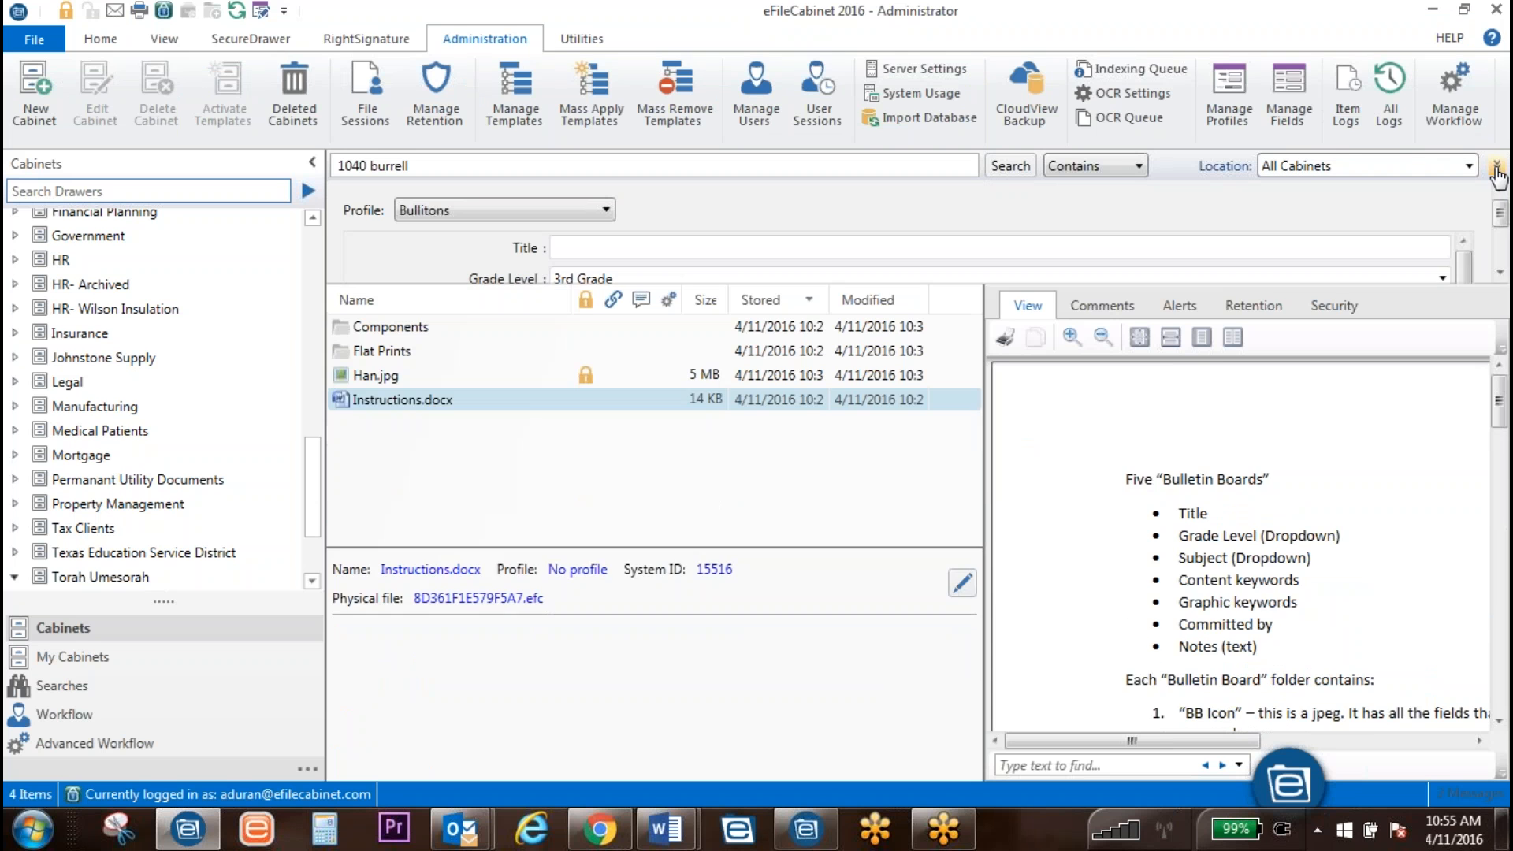
{"action": "left_click", "coordinate": [1496, 167]}
{"action": "left_click", "coordinate": [1497, 167]}
{"action": "left_click", "coordinate": [1497, 166]}
{"action": "left_click", "coordinate": [1496, 166]}
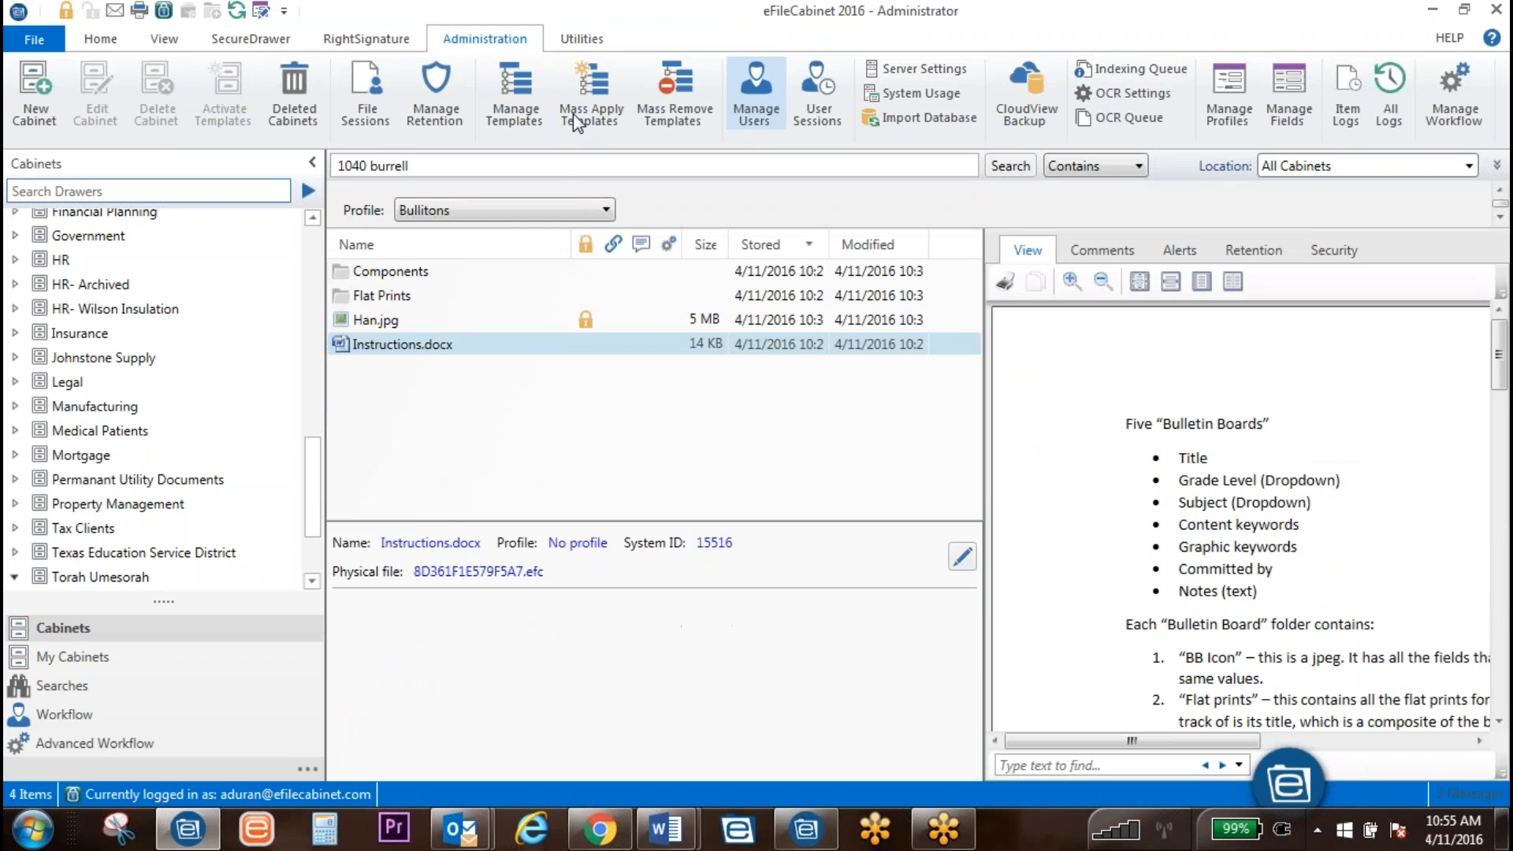
Step: Open Advanced Search from the general file commands, scroll through its options, and cancel
{"action": "left_click", "coordinate": [99, 39]}
{"action": "left_click", "coordinate": [573, 126]}
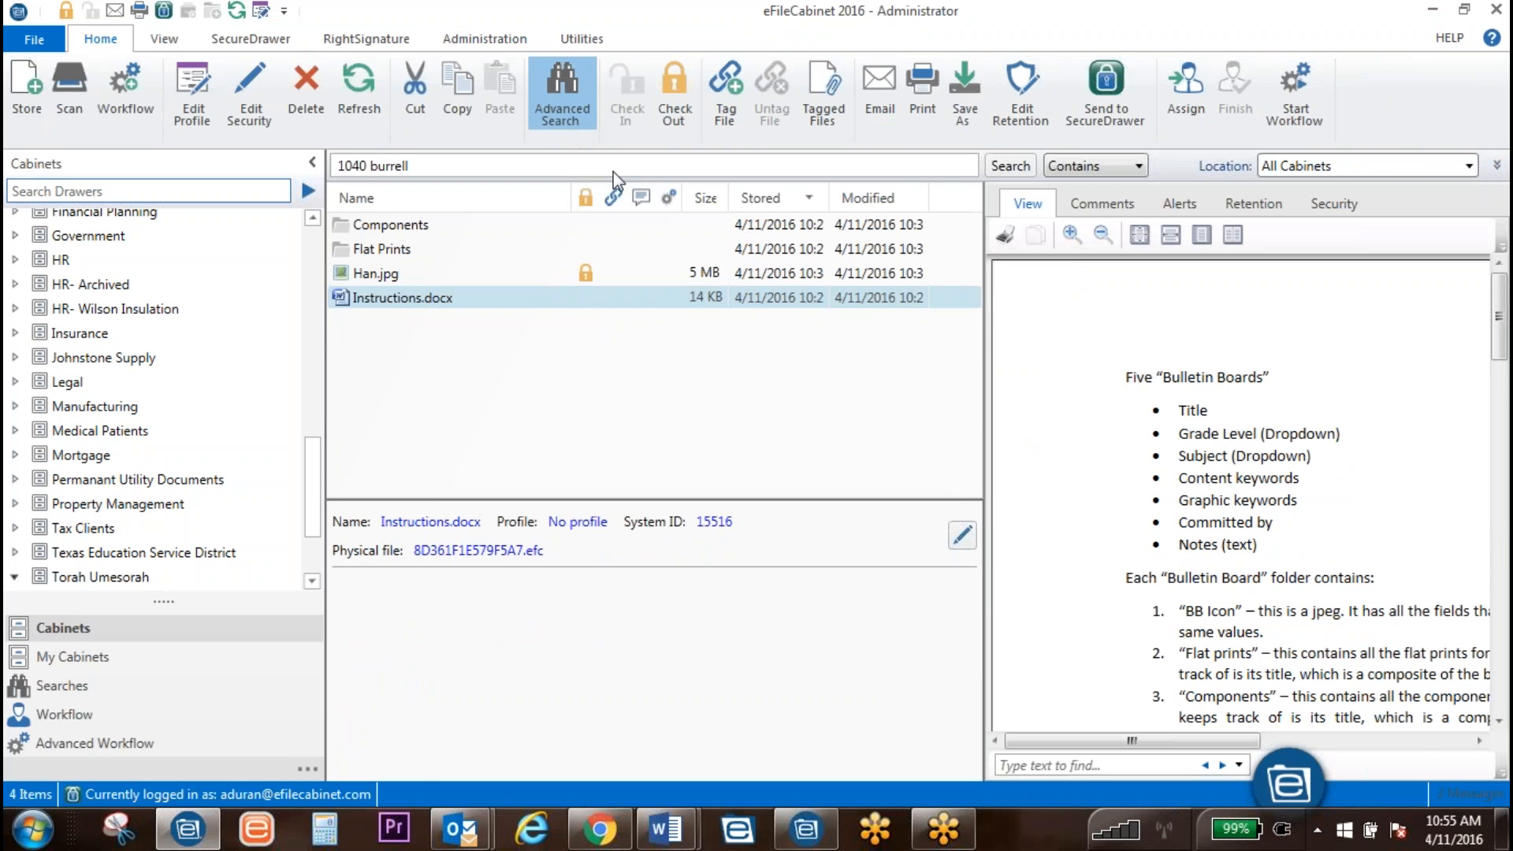
{"action": "scroll", "coordinate": [492, 437], "scroll_direction": "down", "scroll_amount": 10}
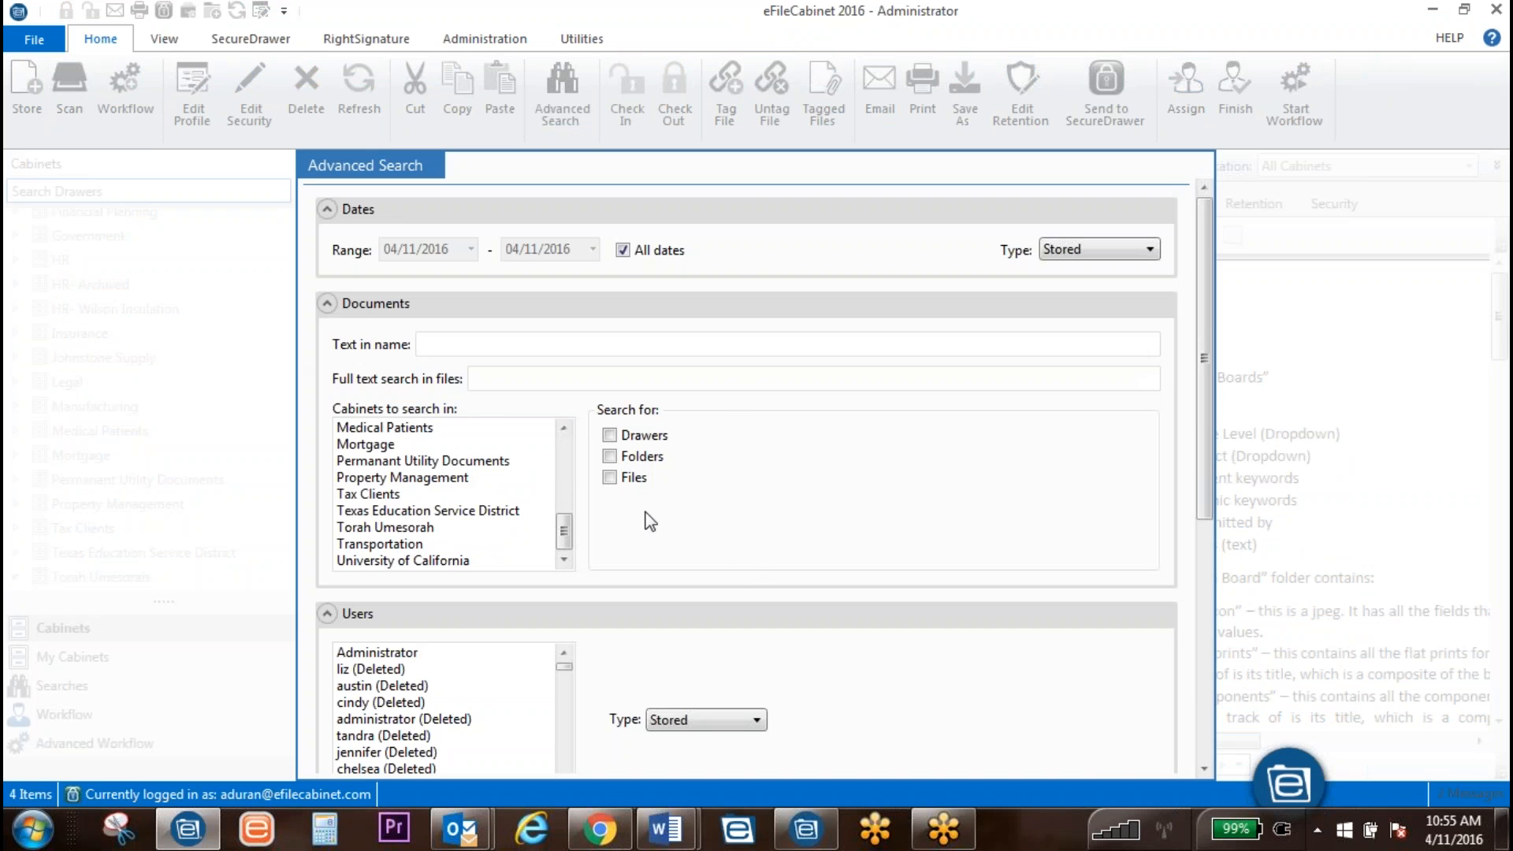
{"action": "scroll", "coordinate": [1143, 630], "scroll_direction": "down", "scroll_amount": 5}
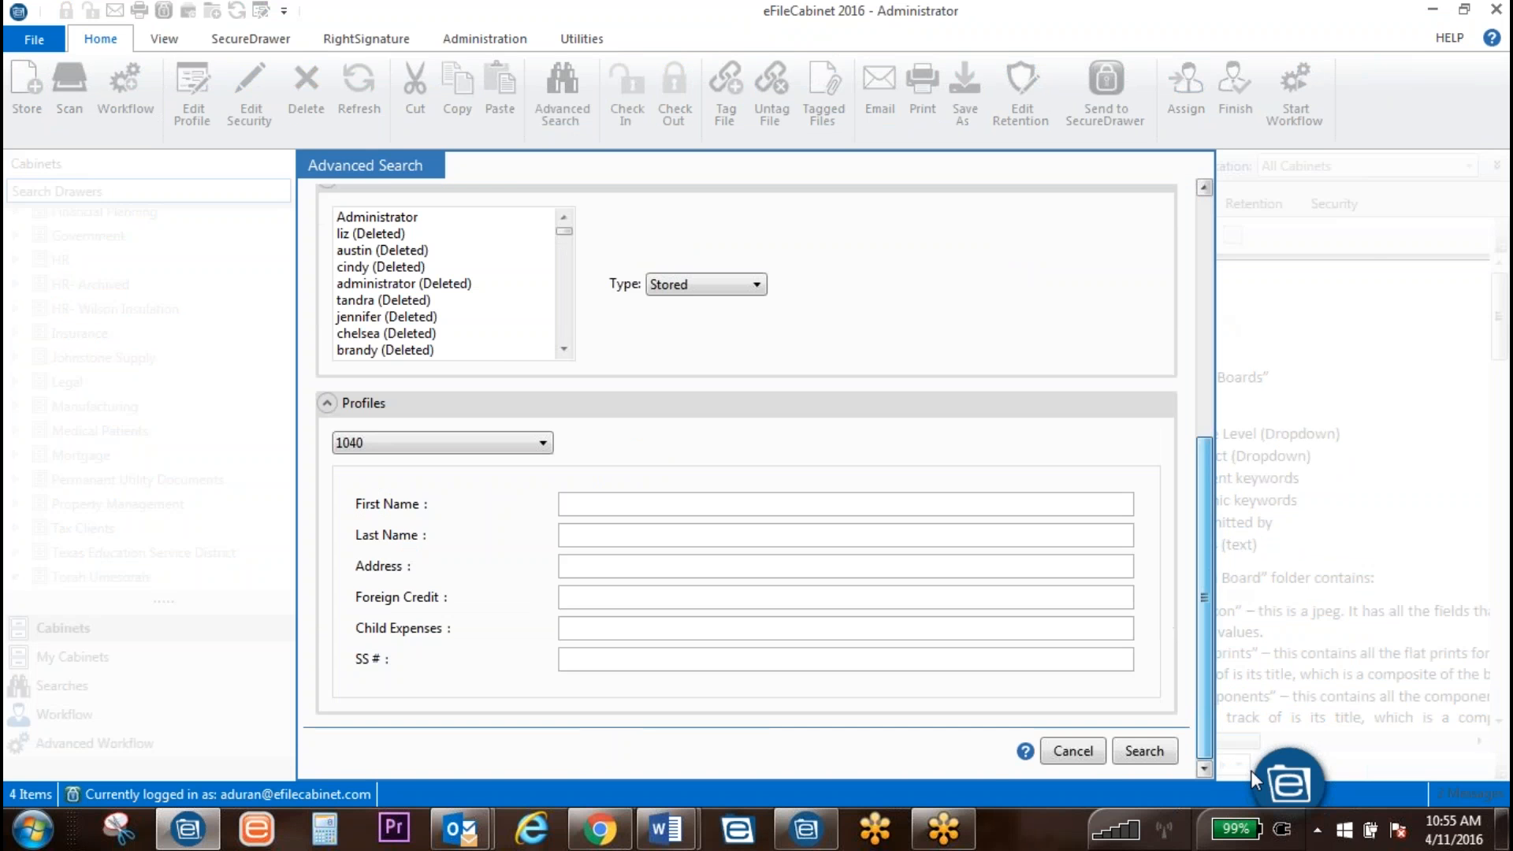
{"action": "left_click", "coordinate": [1162, 751]}
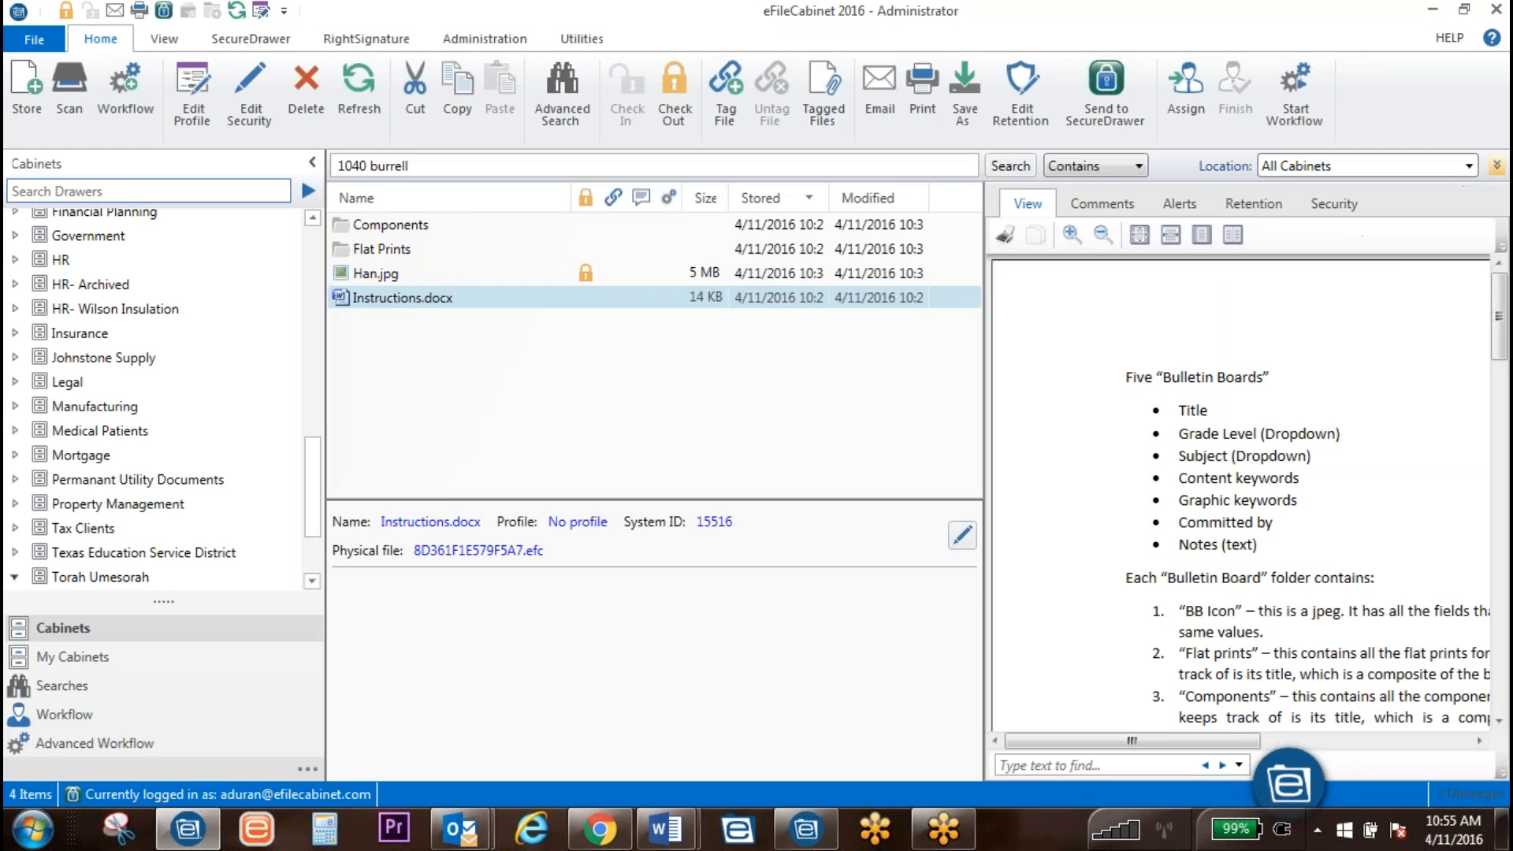
Step: Toggle the Bullitons profile search panel, then select Han.jpg to show its profile values
{"action": "left_click", "coordinate": [1496, 166]}
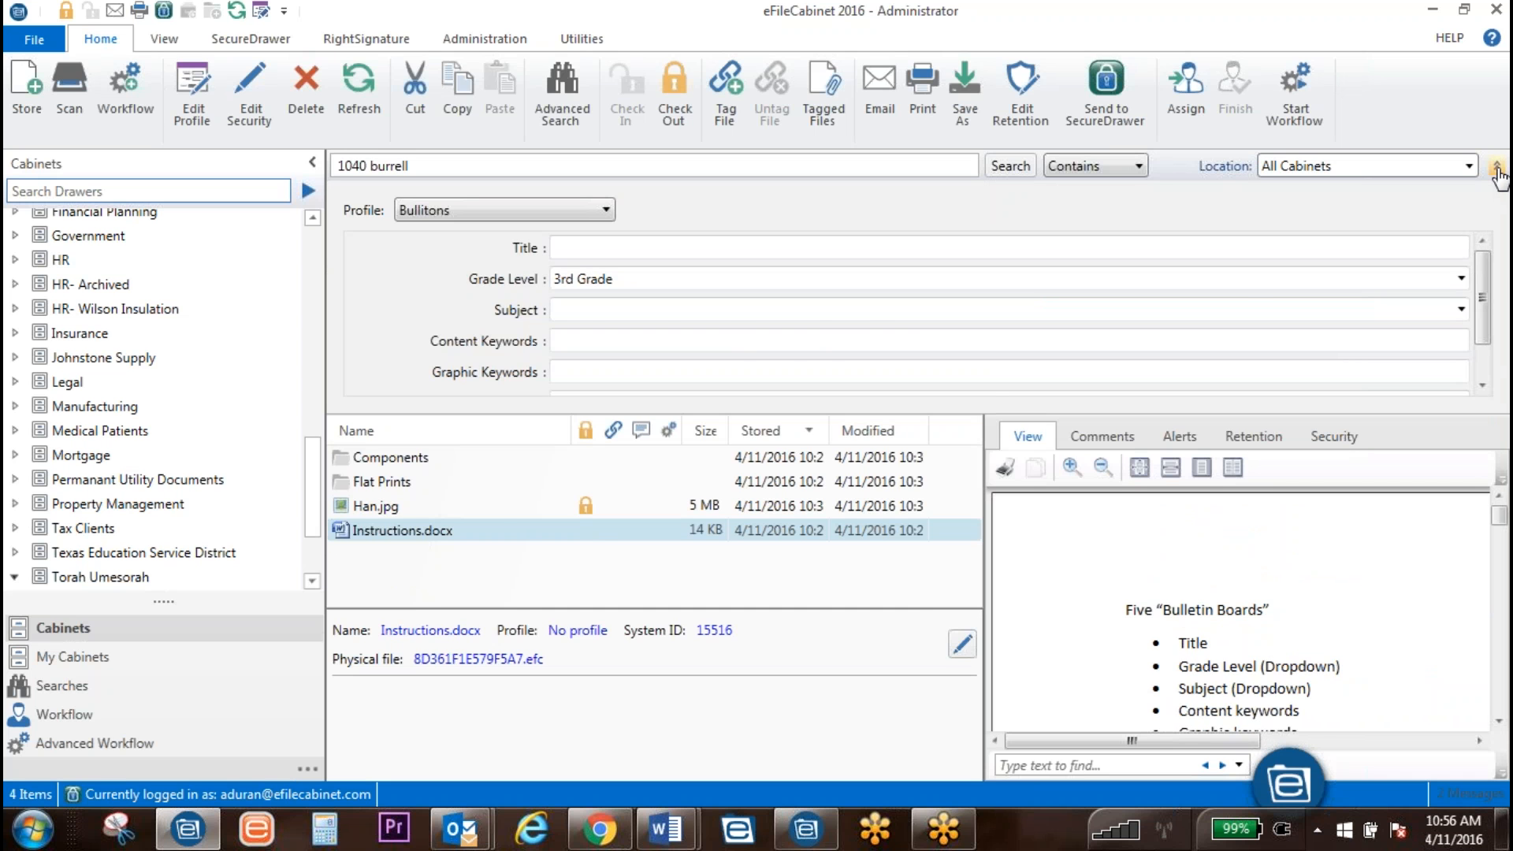
{"action": "left_click", "coordinate": [1496, 168]}
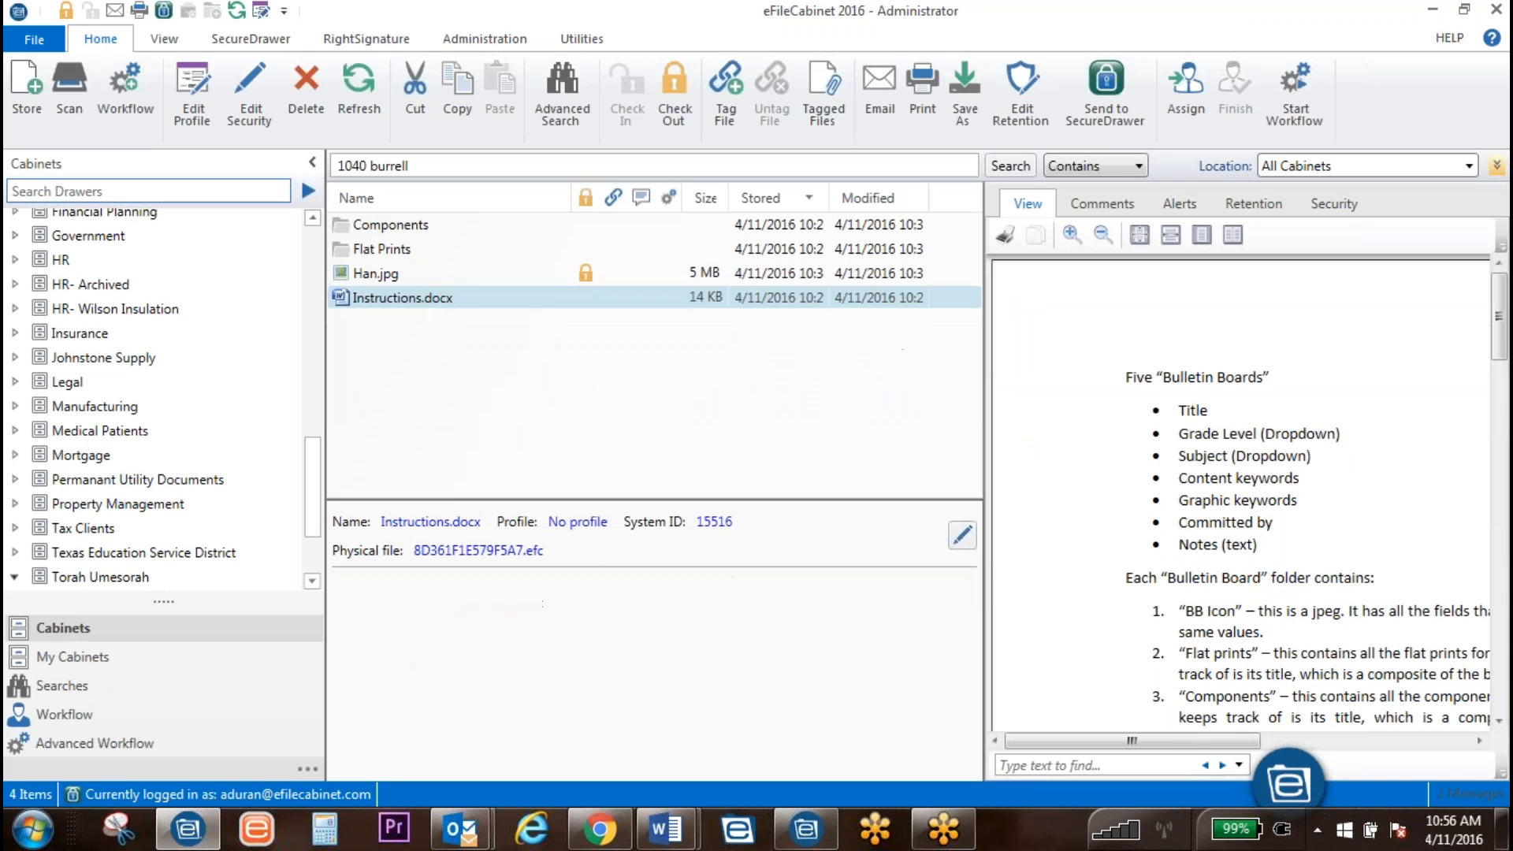
{"action": "left_click", "coordinate": [1496, 168]}
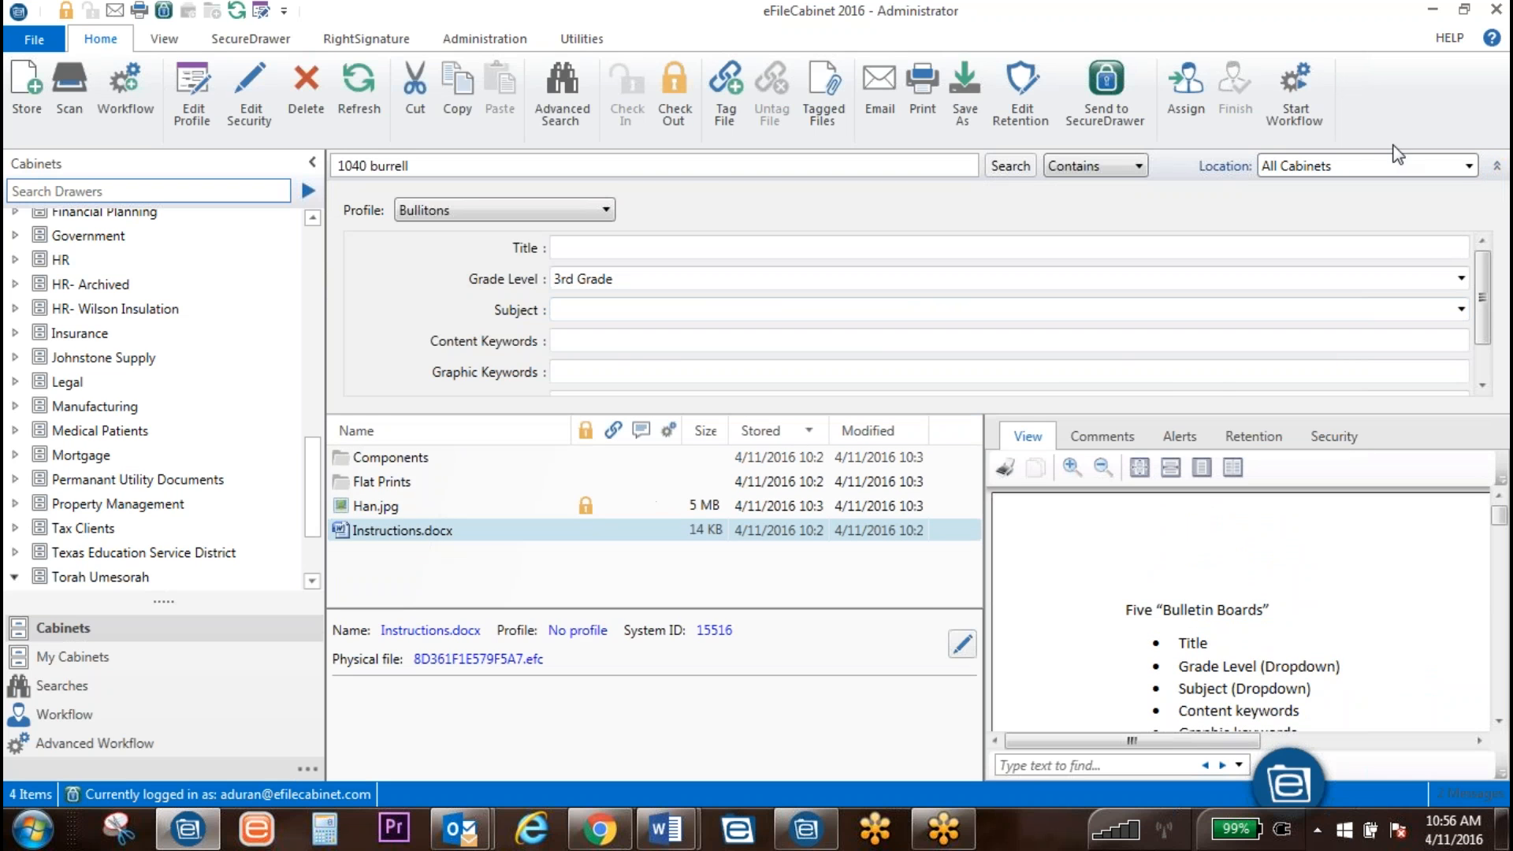
{"action": "left_click", "coordinate": [1495, 169]}
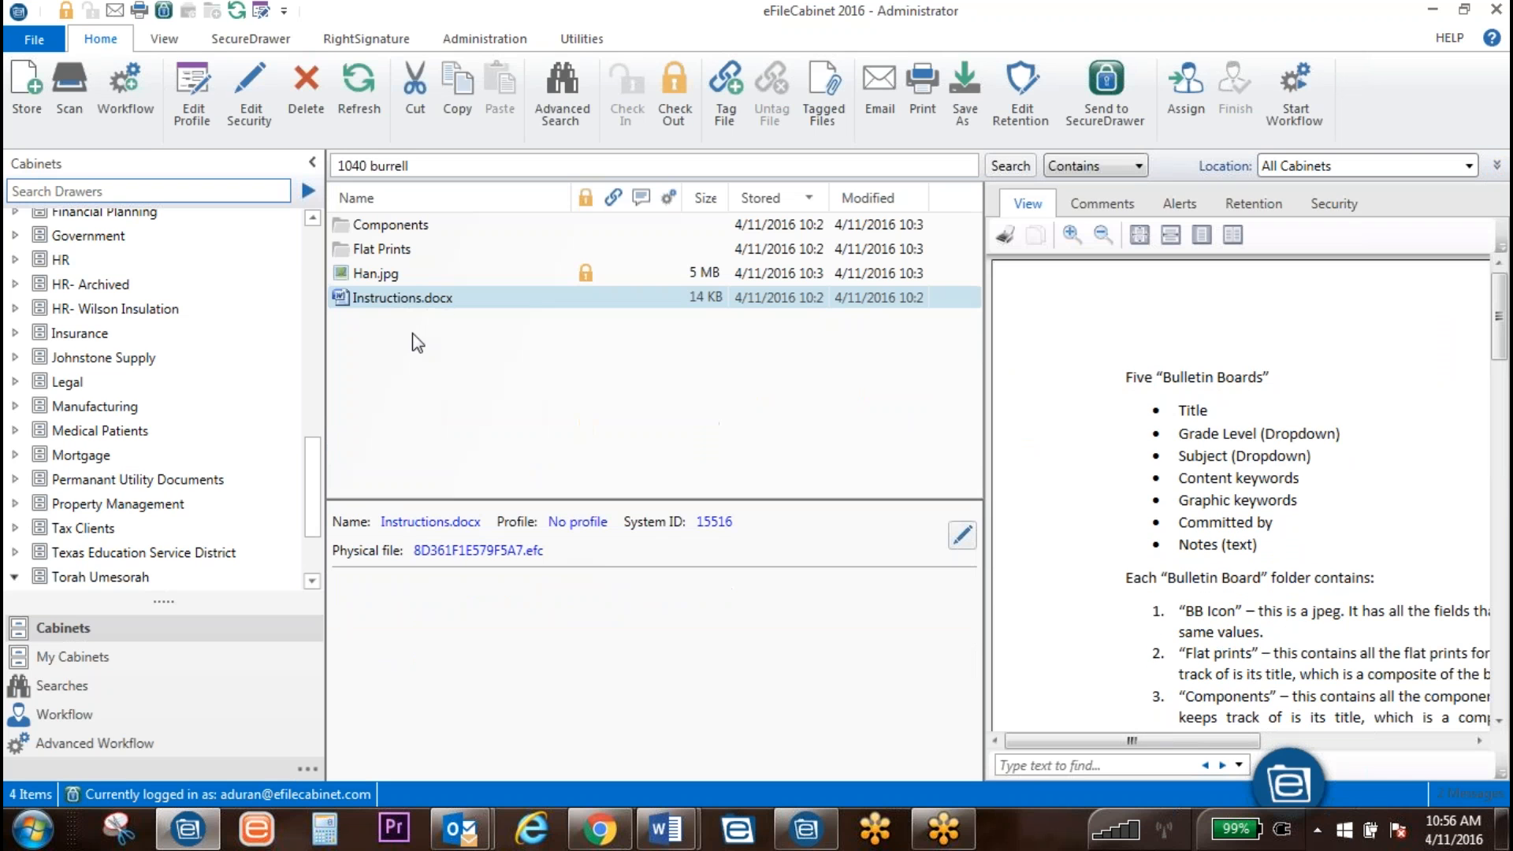
{"action": "left_click", "coordinate": [417, 276]}
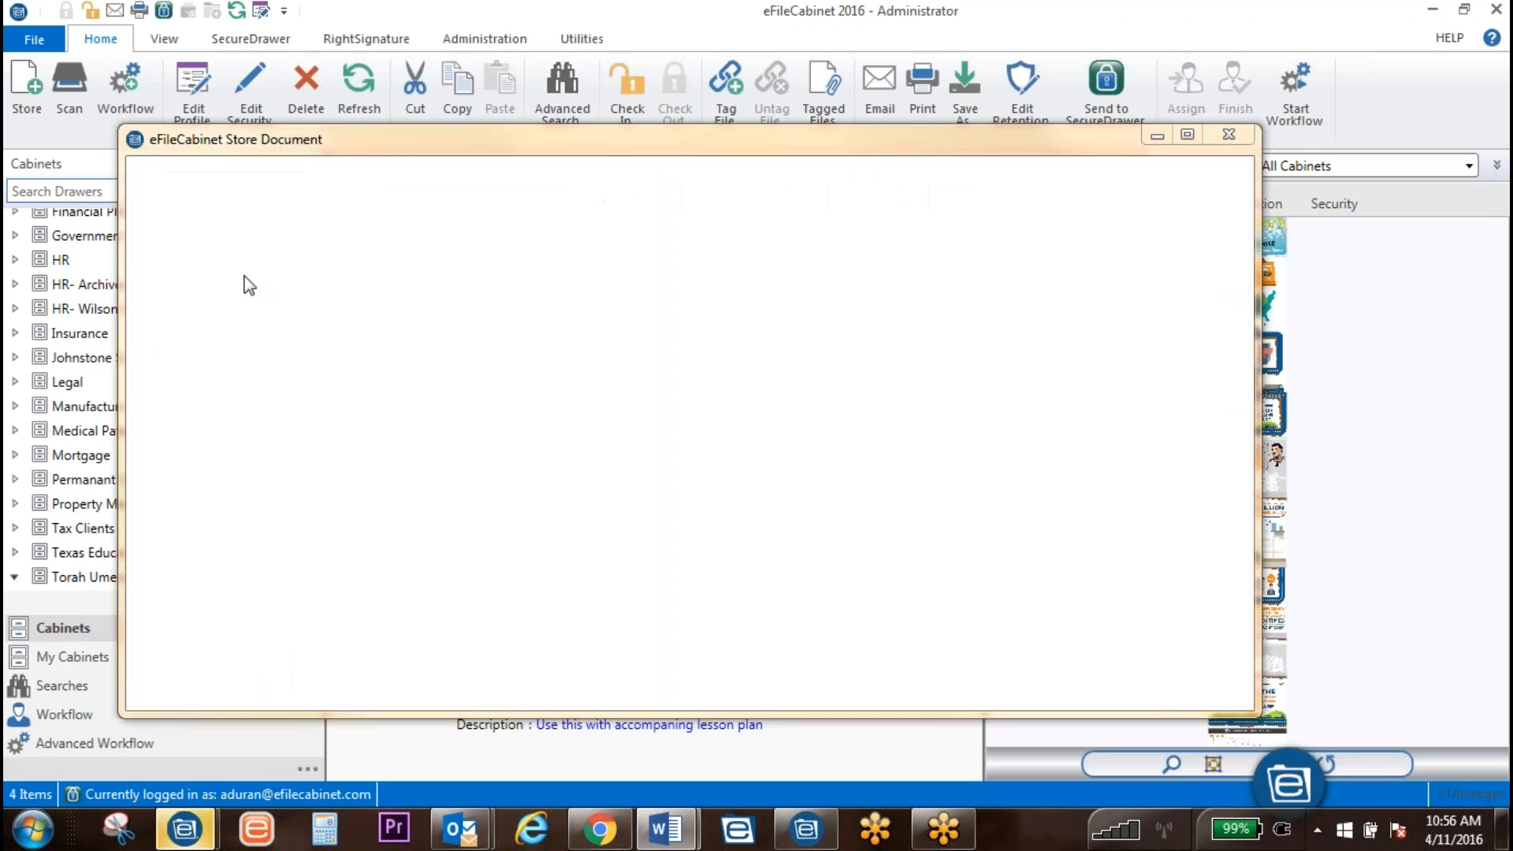
Step: Store Demo Outline (002).docx in the Hannukah folder with subject Math
{"action": "left_click", "coordinate": [263, 330]}
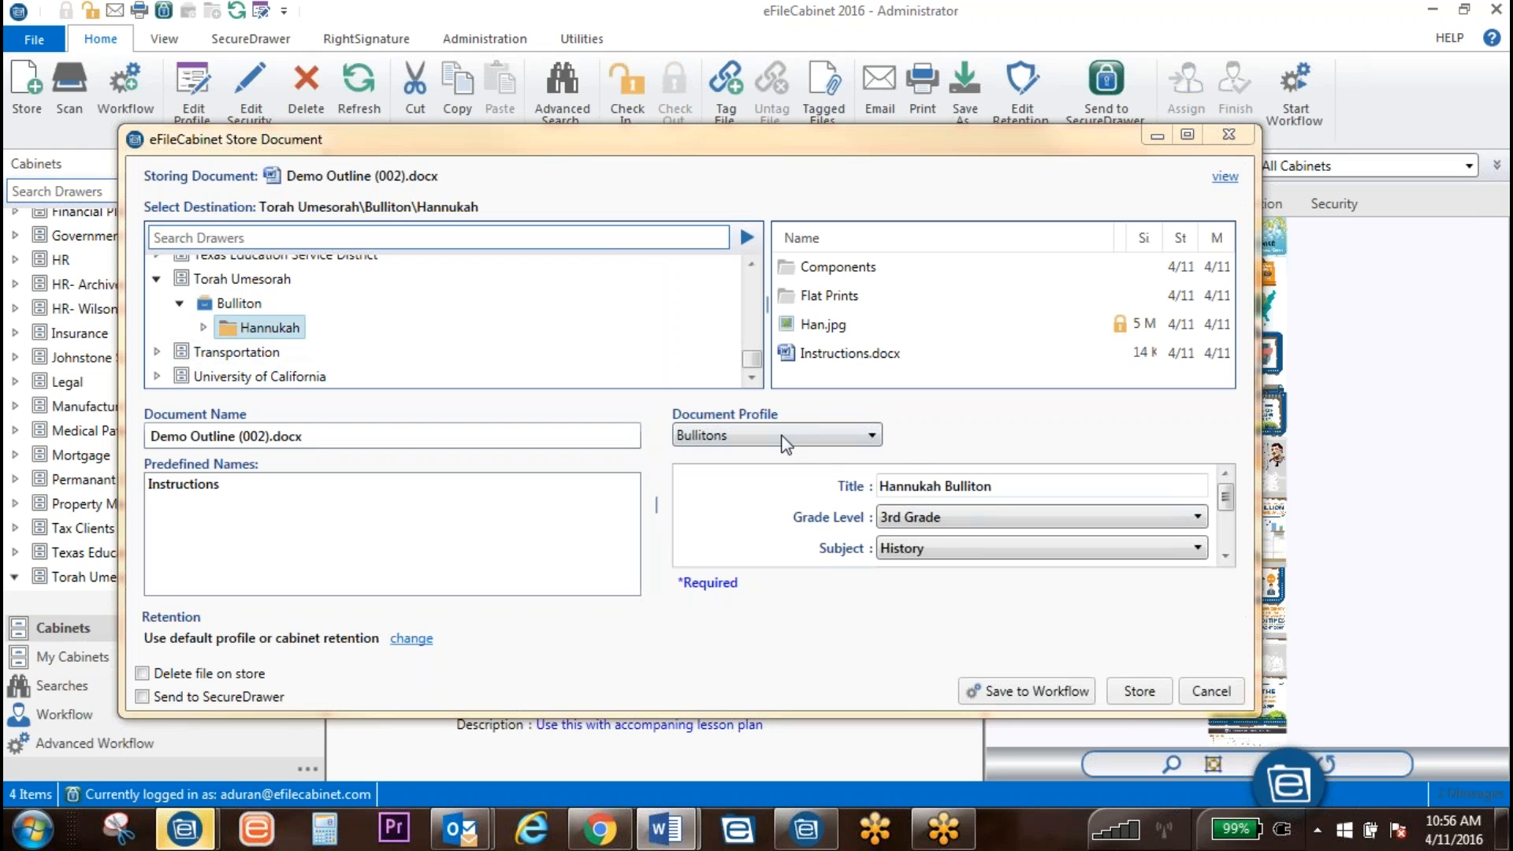
{"action": "left_click", "coordinate": [936, 549]}
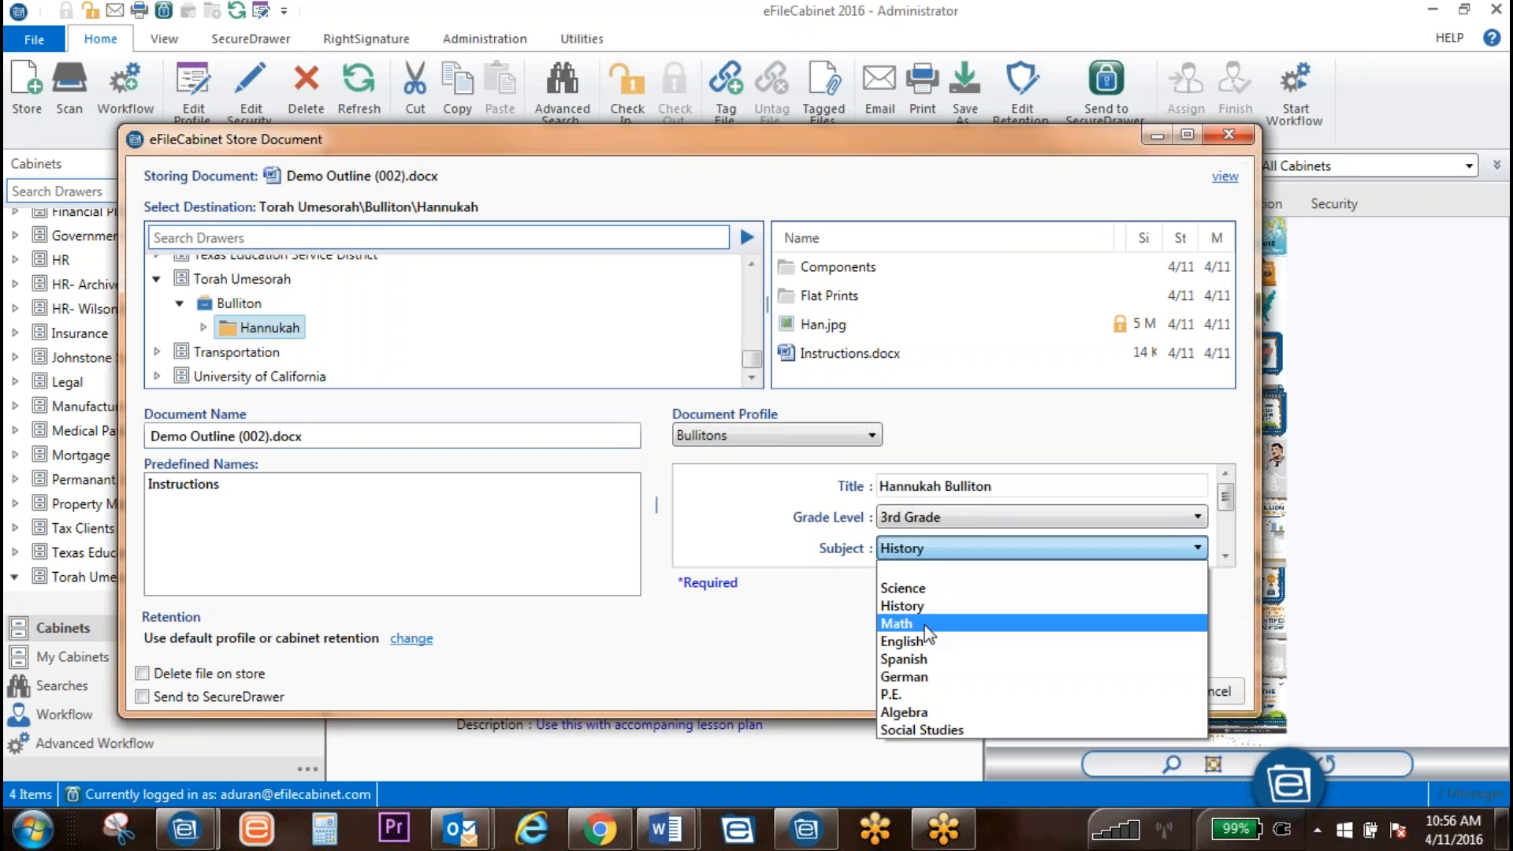
{"action": "left_click", "coordinate": [900, 623]}
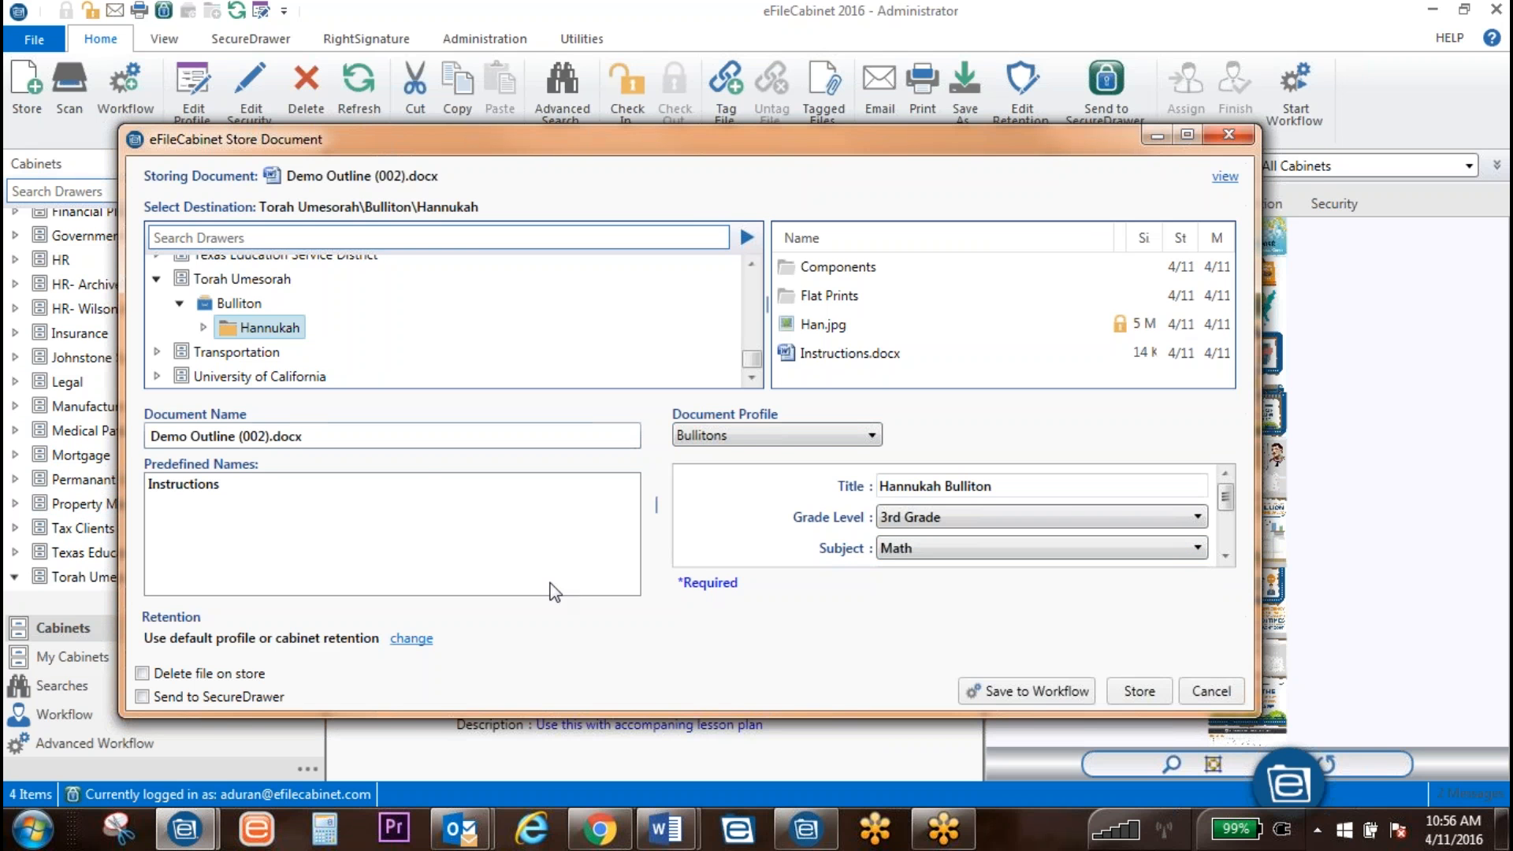
{"action": "left_click", "coordinate": [1140, 692]}
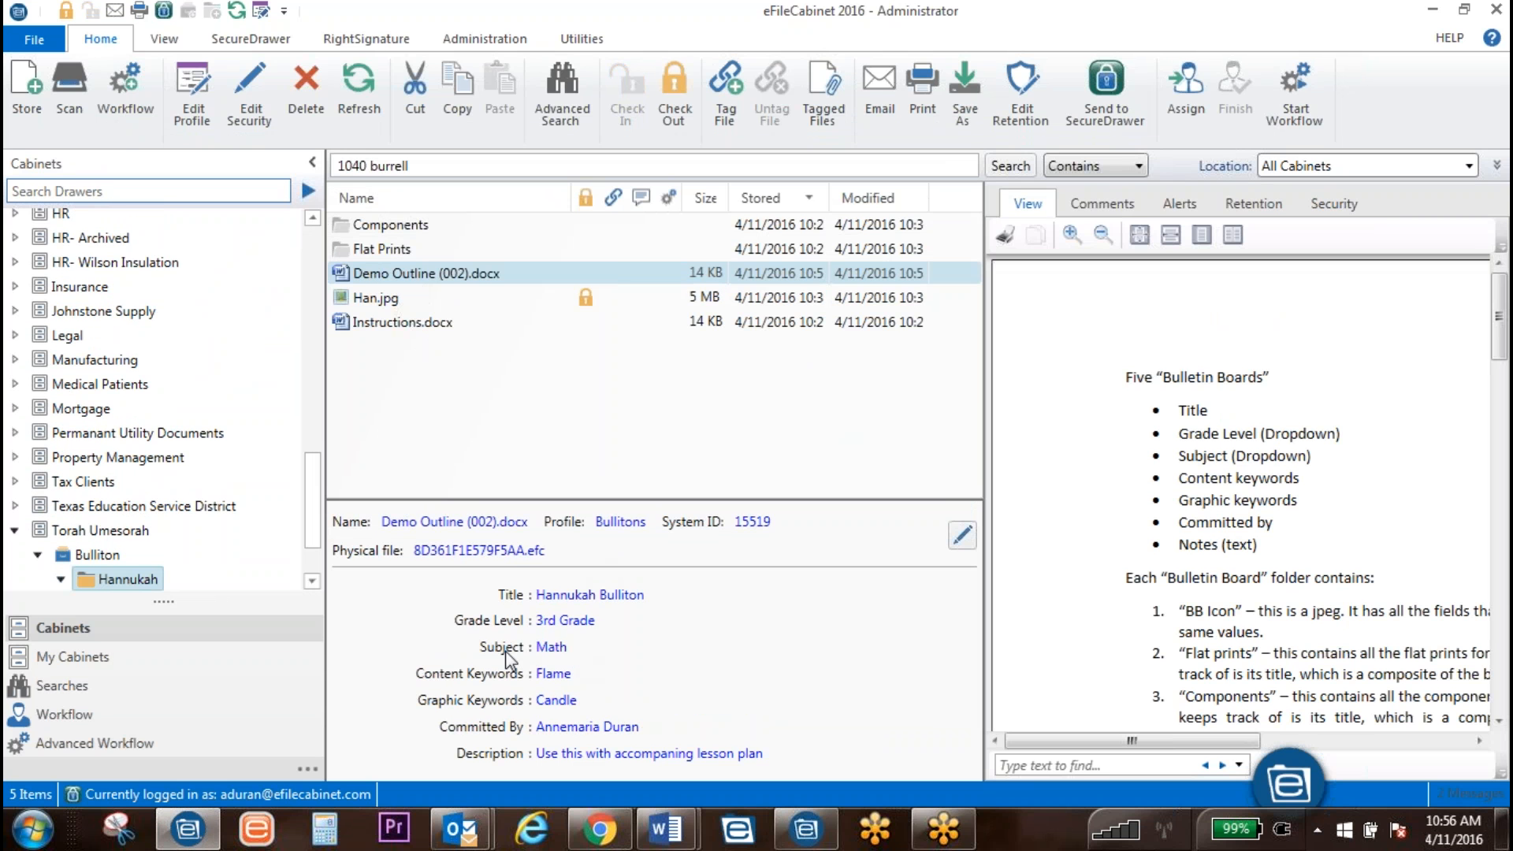
Step: Select Han.jpg and run a Bullitons profile search with subject History
{"action": "left_click", "coordinate": [425, 303]}
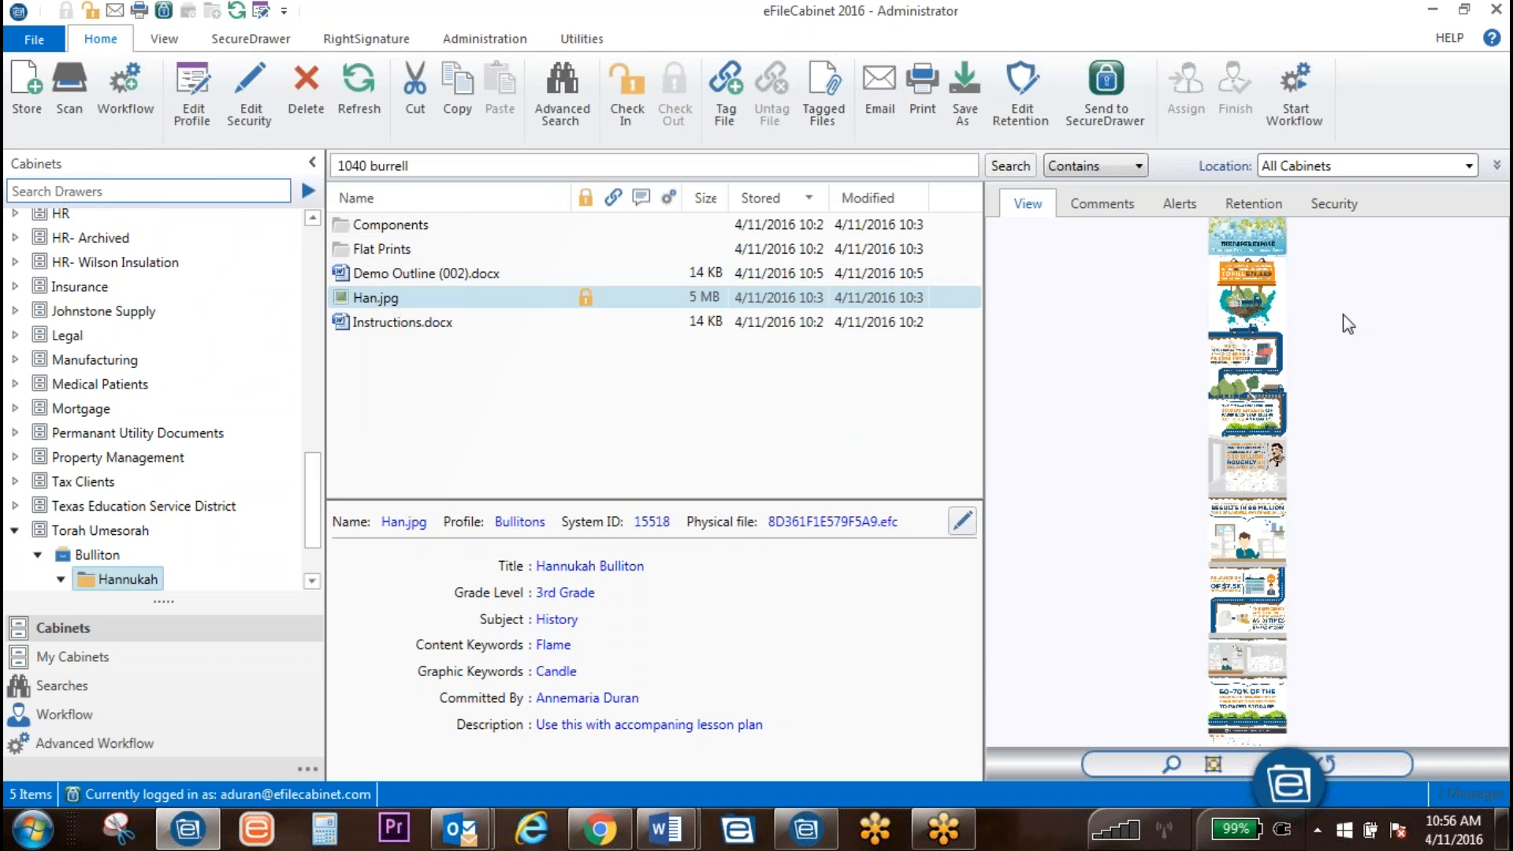
{"action": "left_click", "coordinate": [1497, 168]}
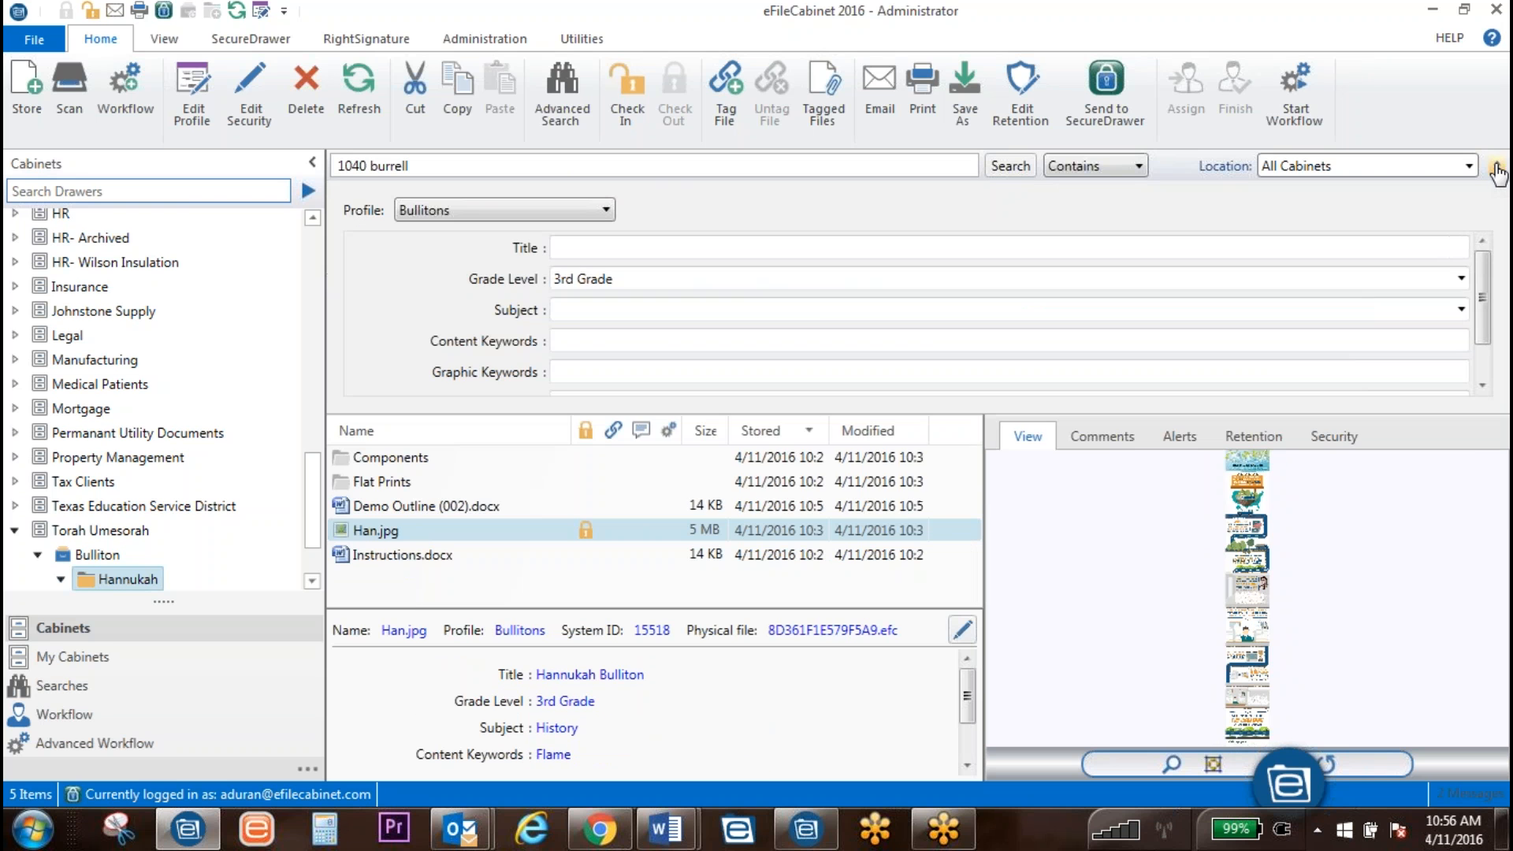
{"action": "left_click", "coordinate": [632, 306]}
{"action": "left_click", "coordinate": [619, 367]}
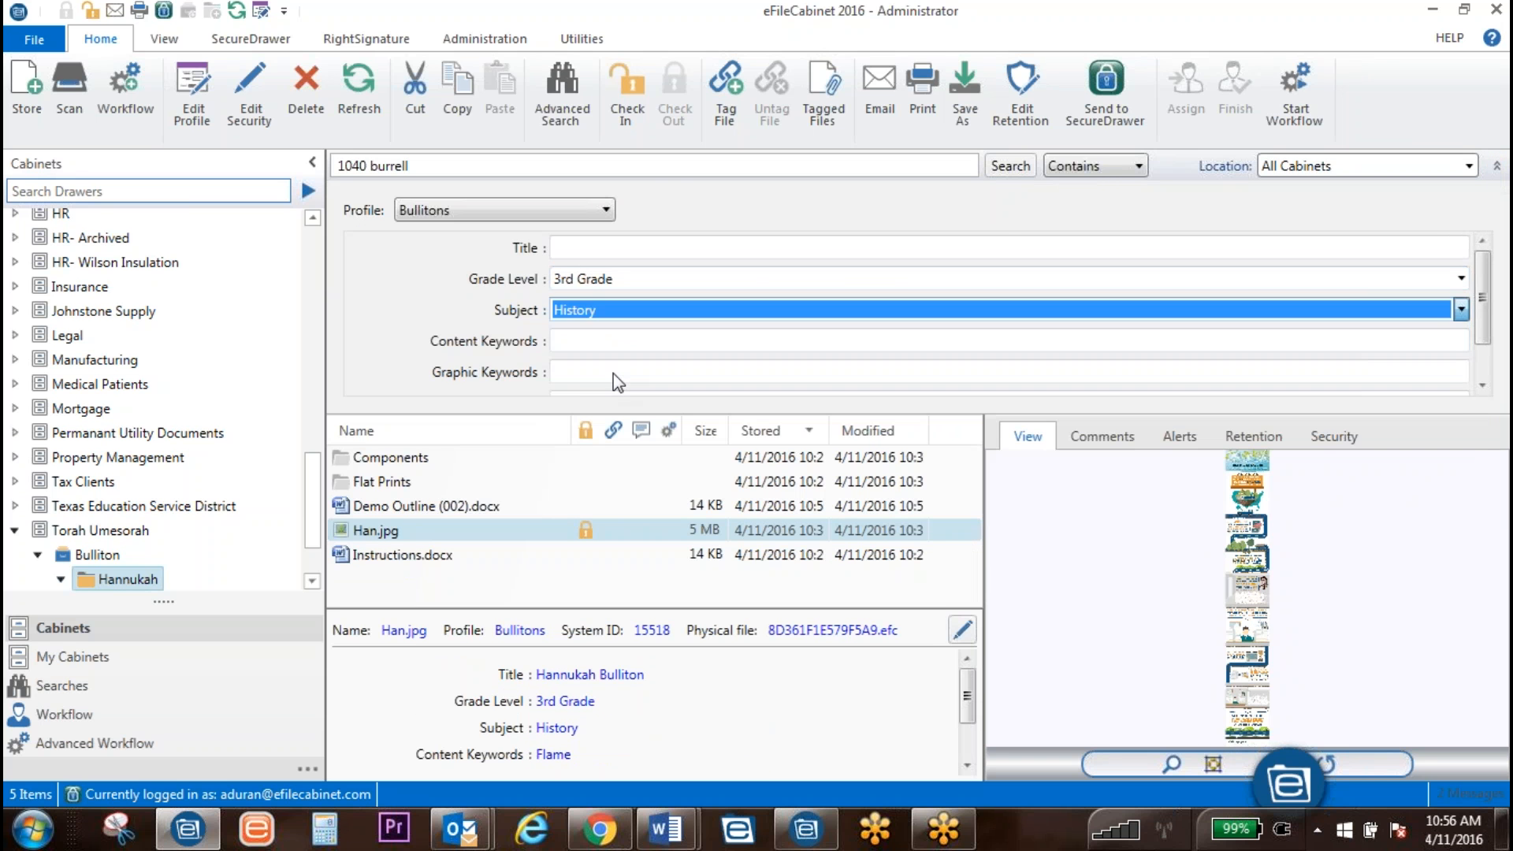
{"action": "left_click", "coordinate": [1012, 167]}
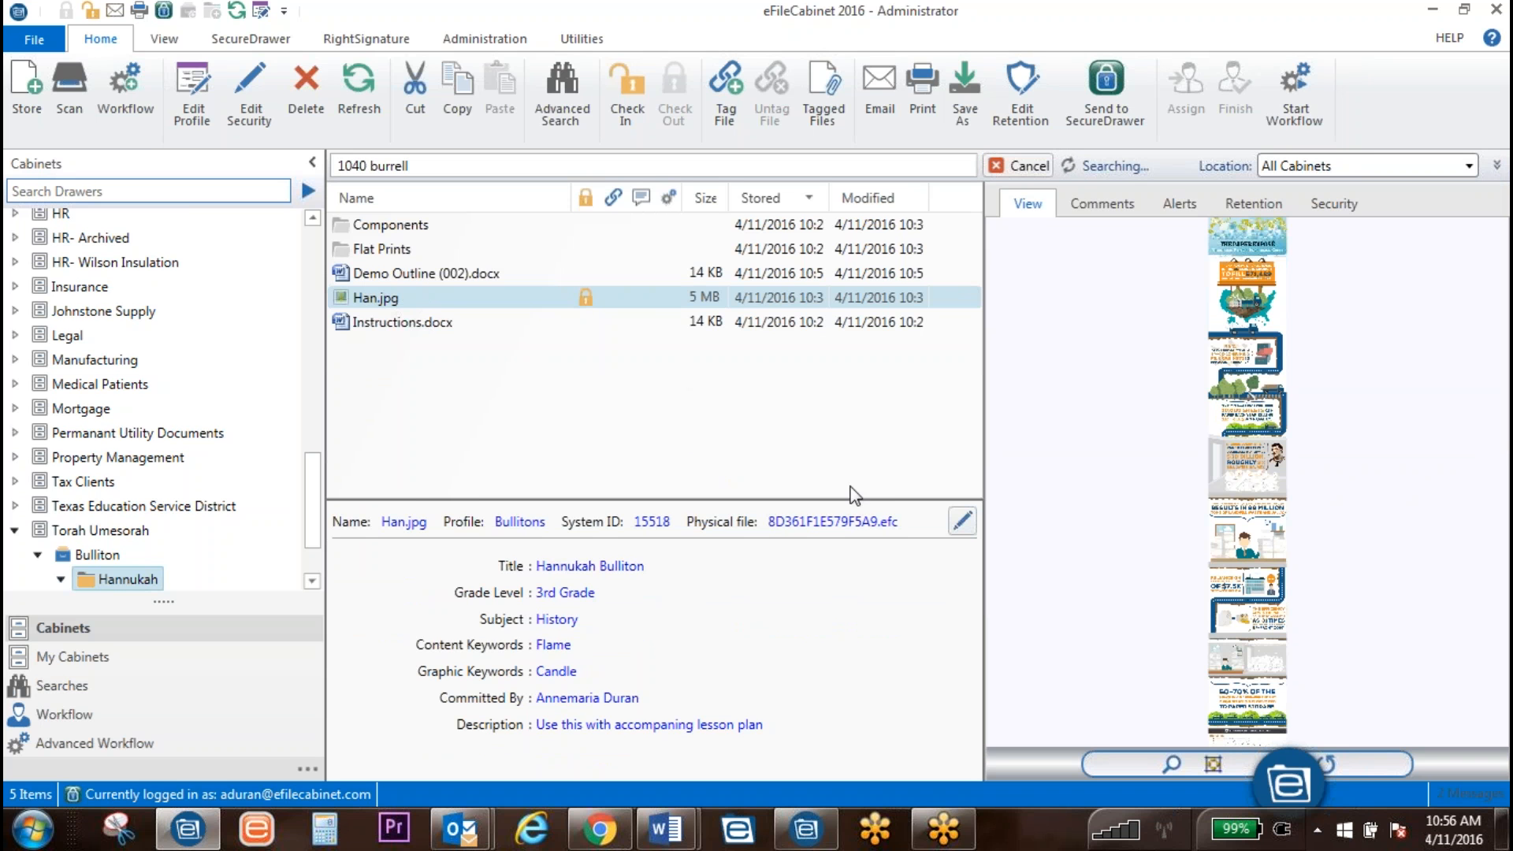
Step: Delete the old keyword text from the search box for a fresh search
{"action": "left_click", "coordinate": [1278, 787]}
{"action": "left_click", "coordinate": [1303, 787]}
{"action": "left_click", "coordinate": [1313, 764]}
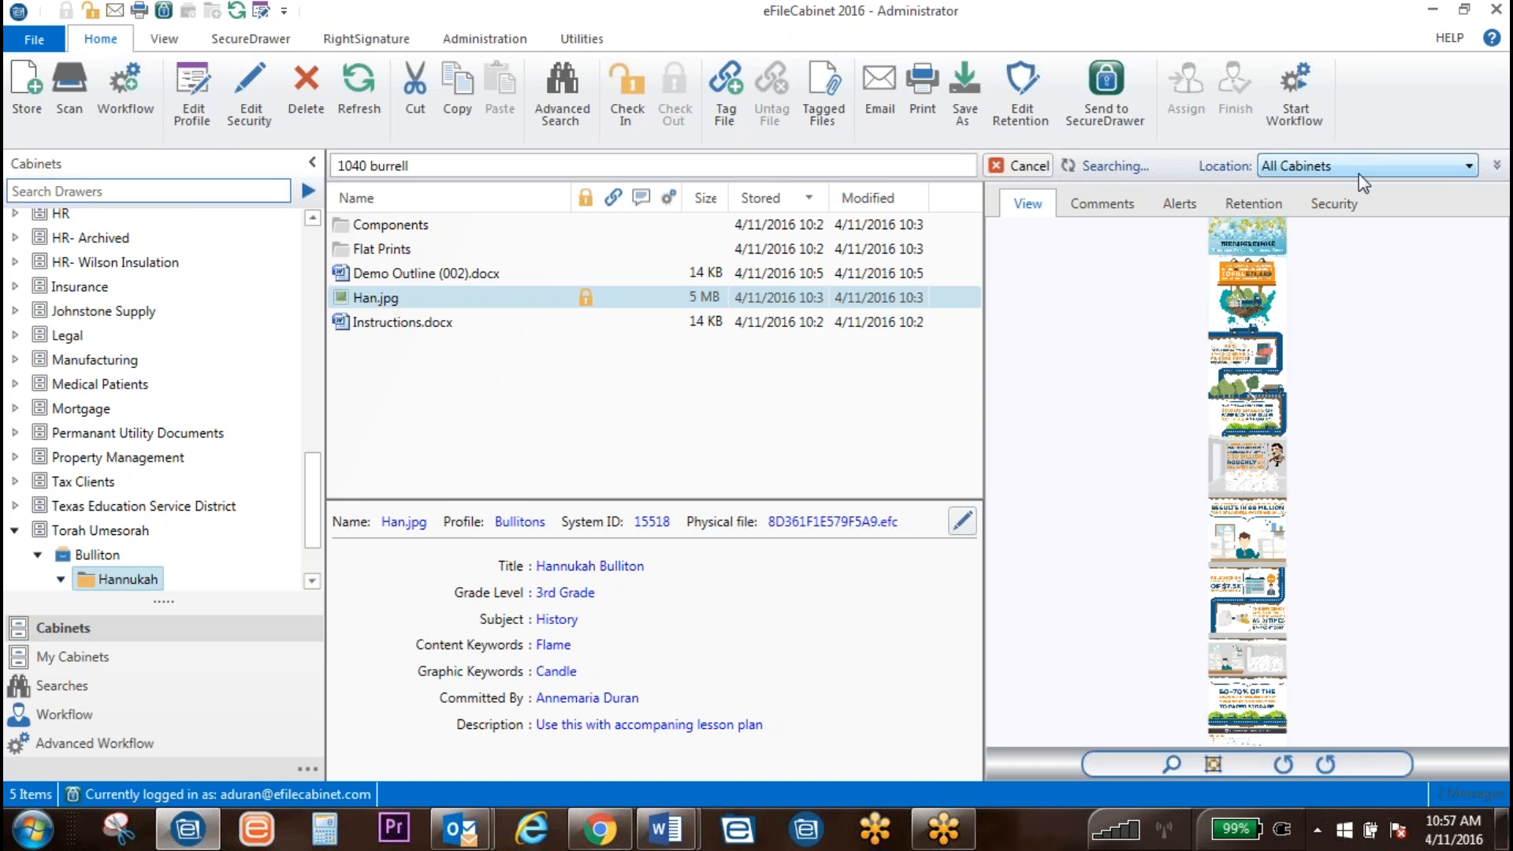
{"action": "left_click", "coordinate": [387, 166]}
{"action": "key", "text": "BackSpace"}
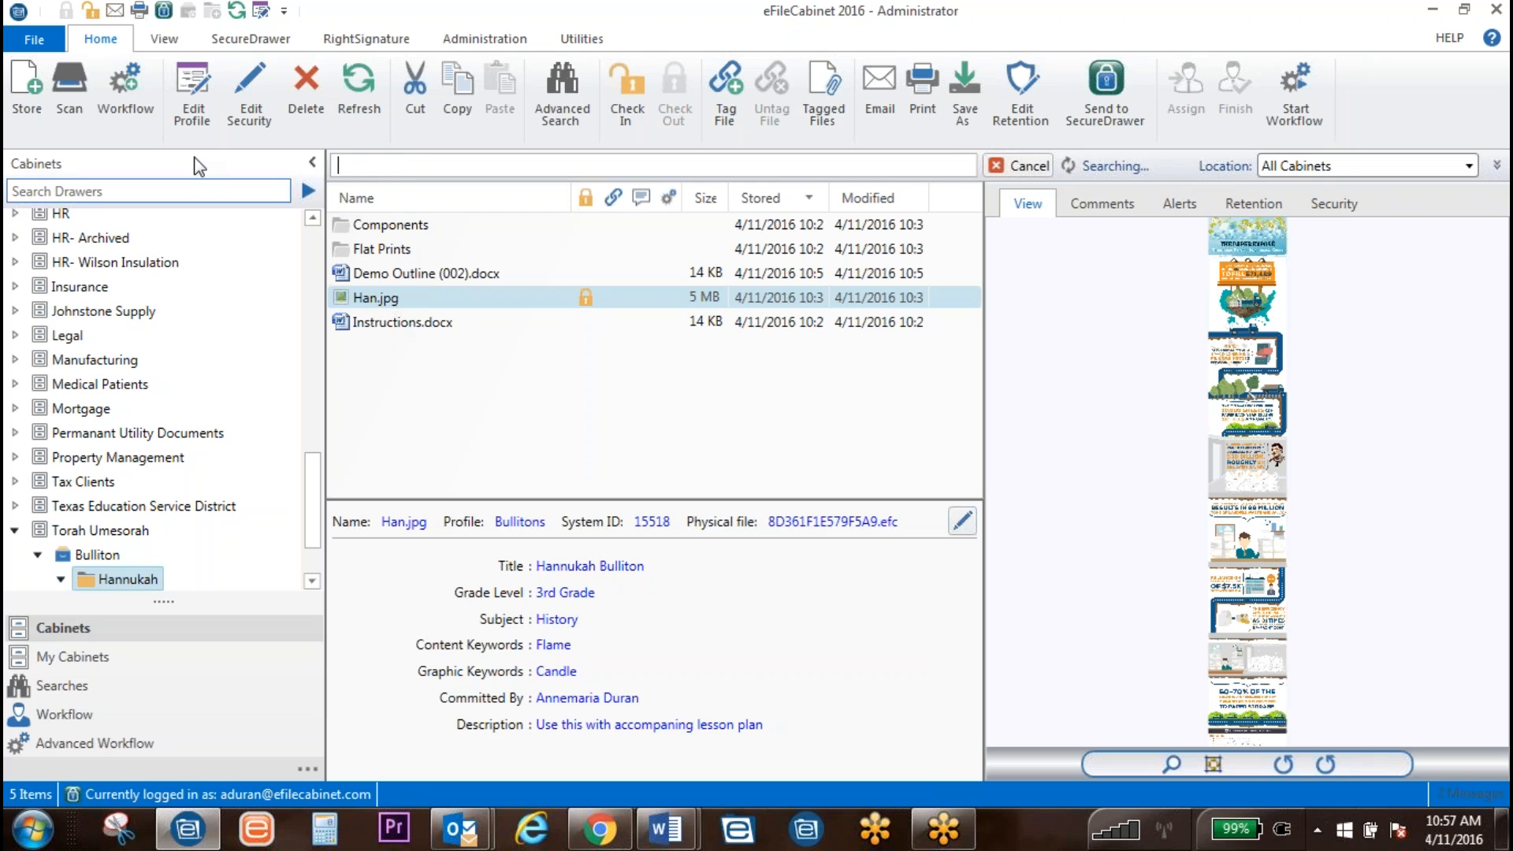
Step: Scope the search to the Torah Umesorah cabinet and rerun it with Equal To matching
{"action": "left_click", "coordinate": [1469, 166]}
{"action": "scroll", "coordinate": [1340, 409], "scroll_direction": "down", "scroll_amount": 3}
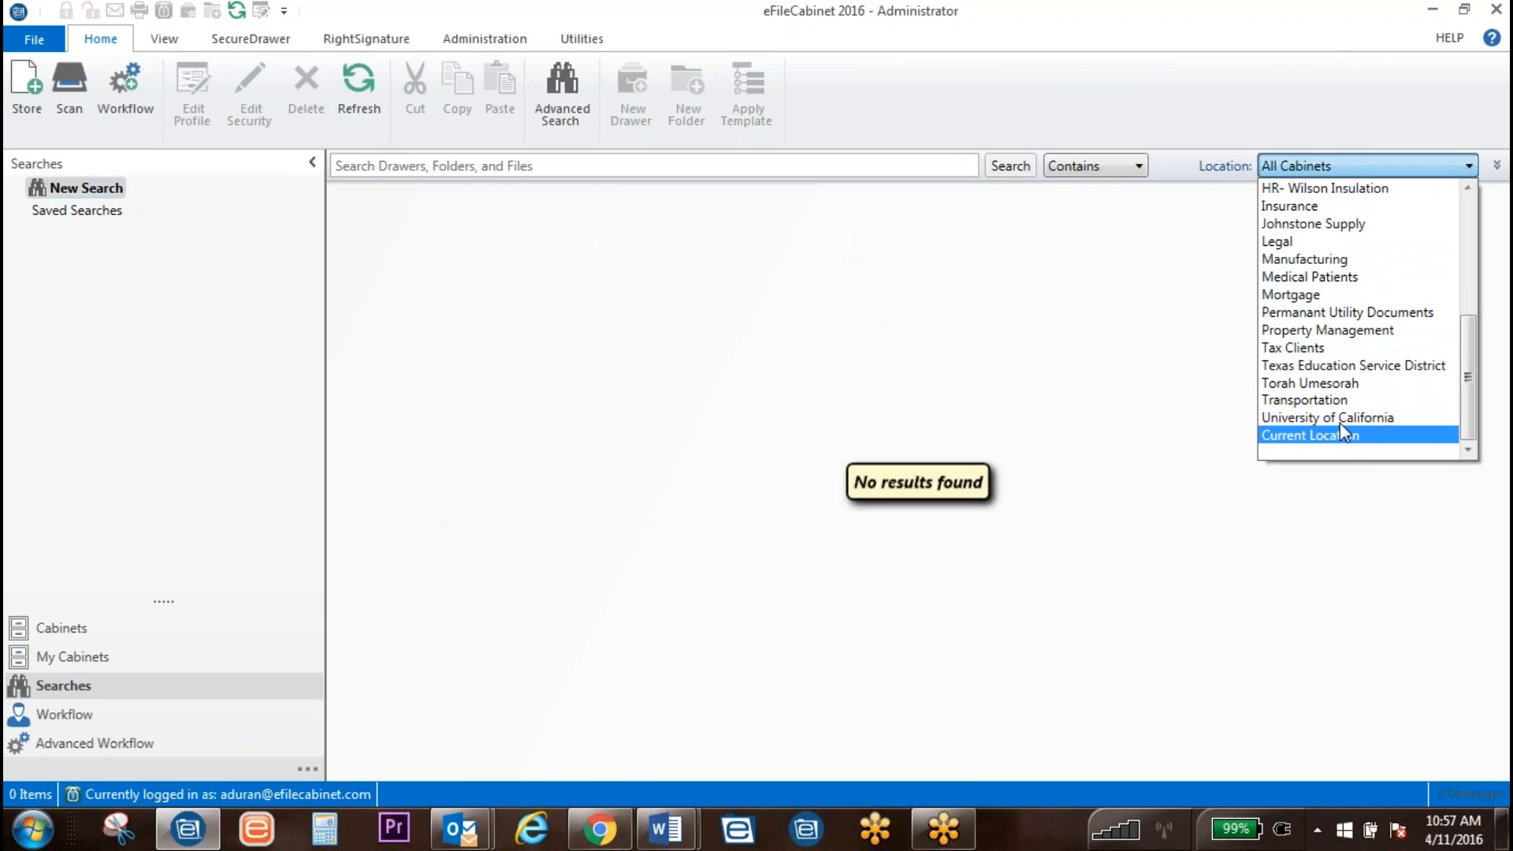
{"action": "left_click", "coordinate": [1324, 383]}
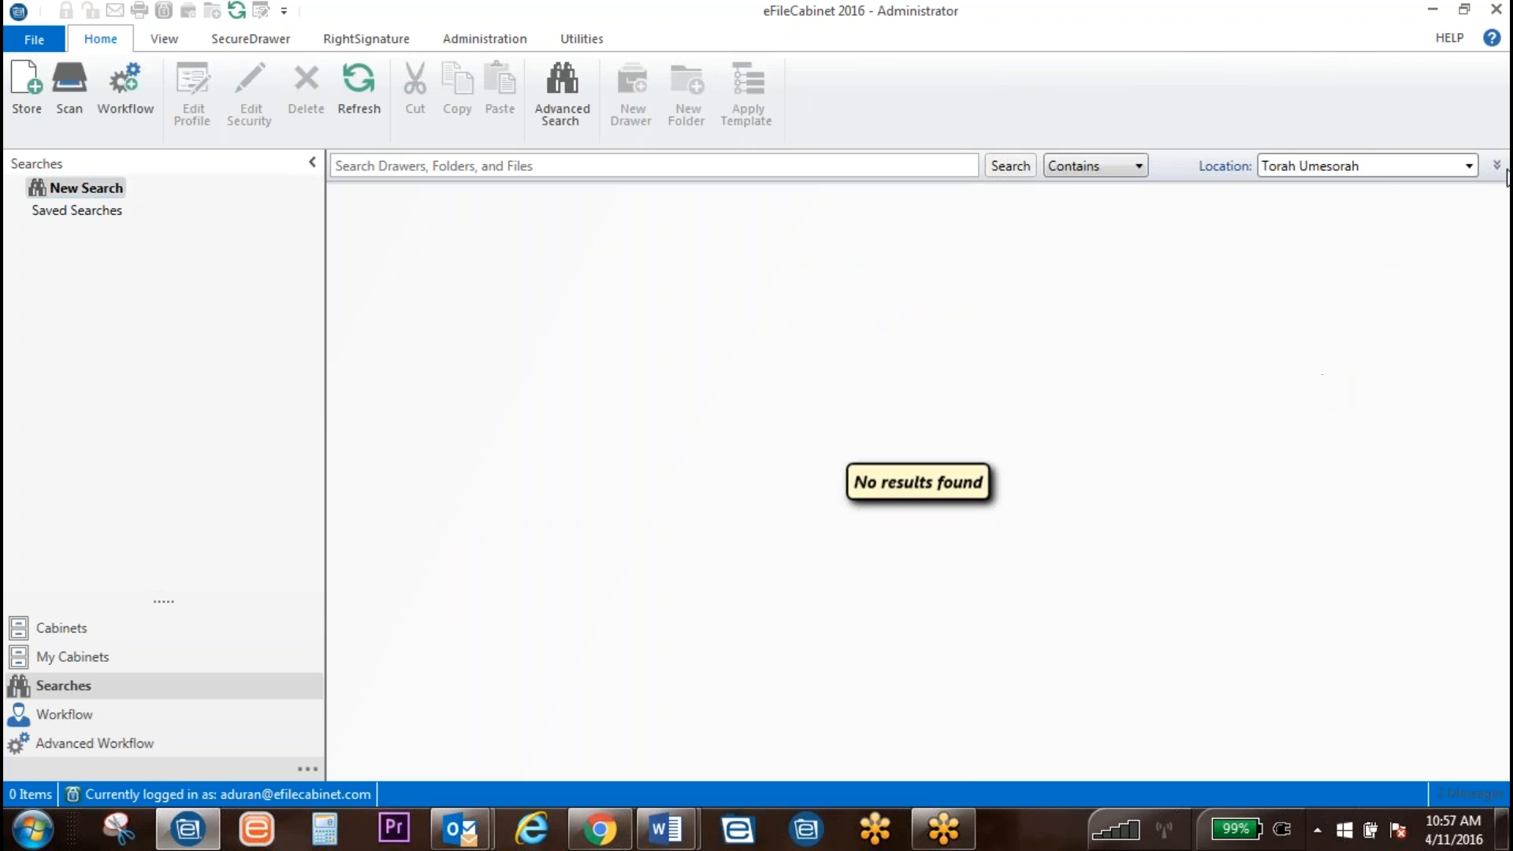
{"action": "left_click", "coordinate": [1498, 167]}
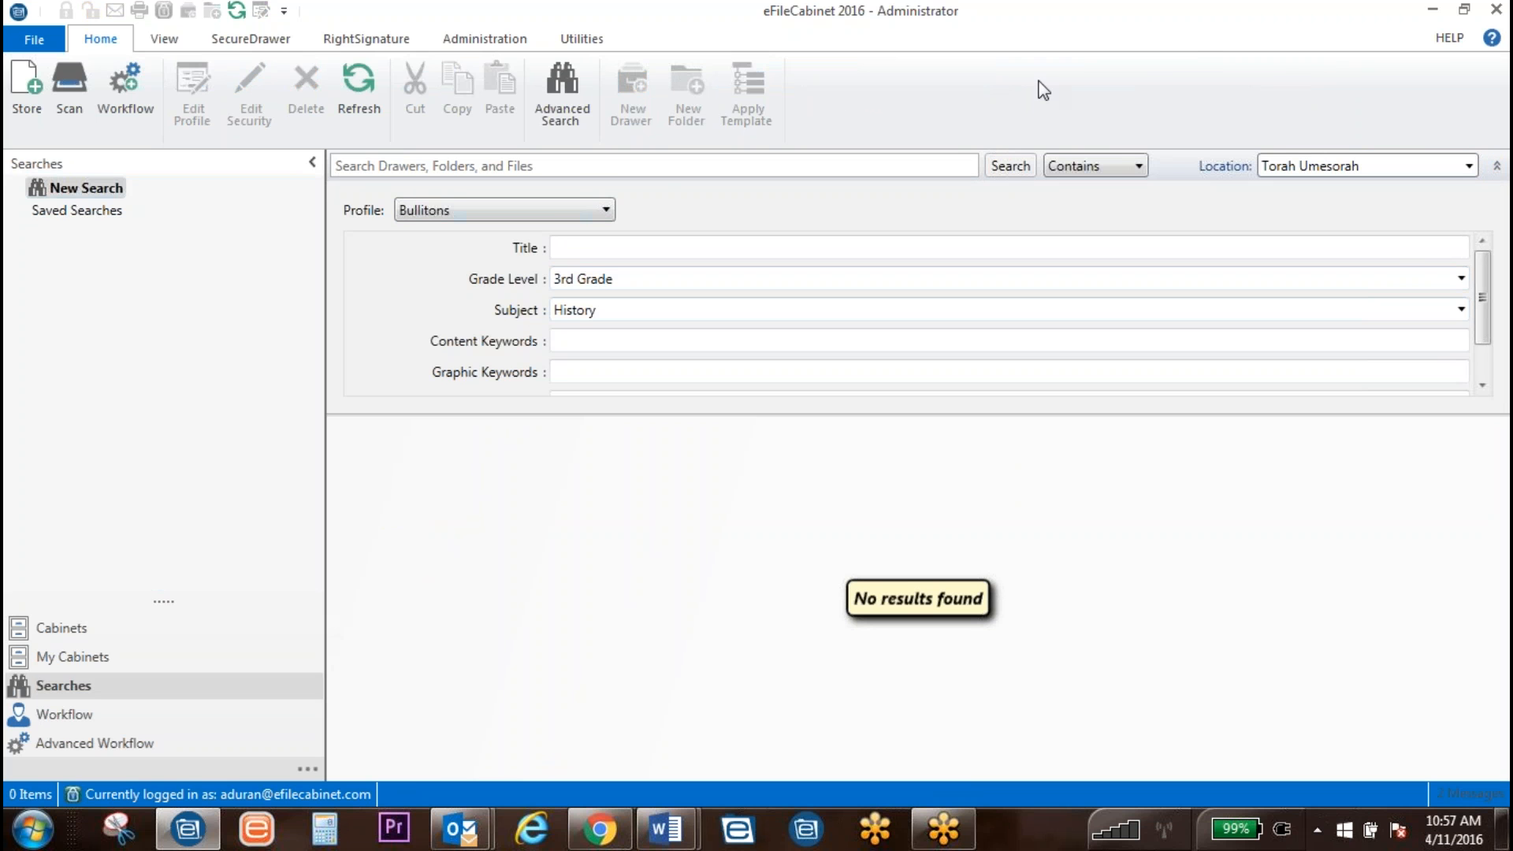
{"action": "left_click", "coordinate": [1008, 166]}
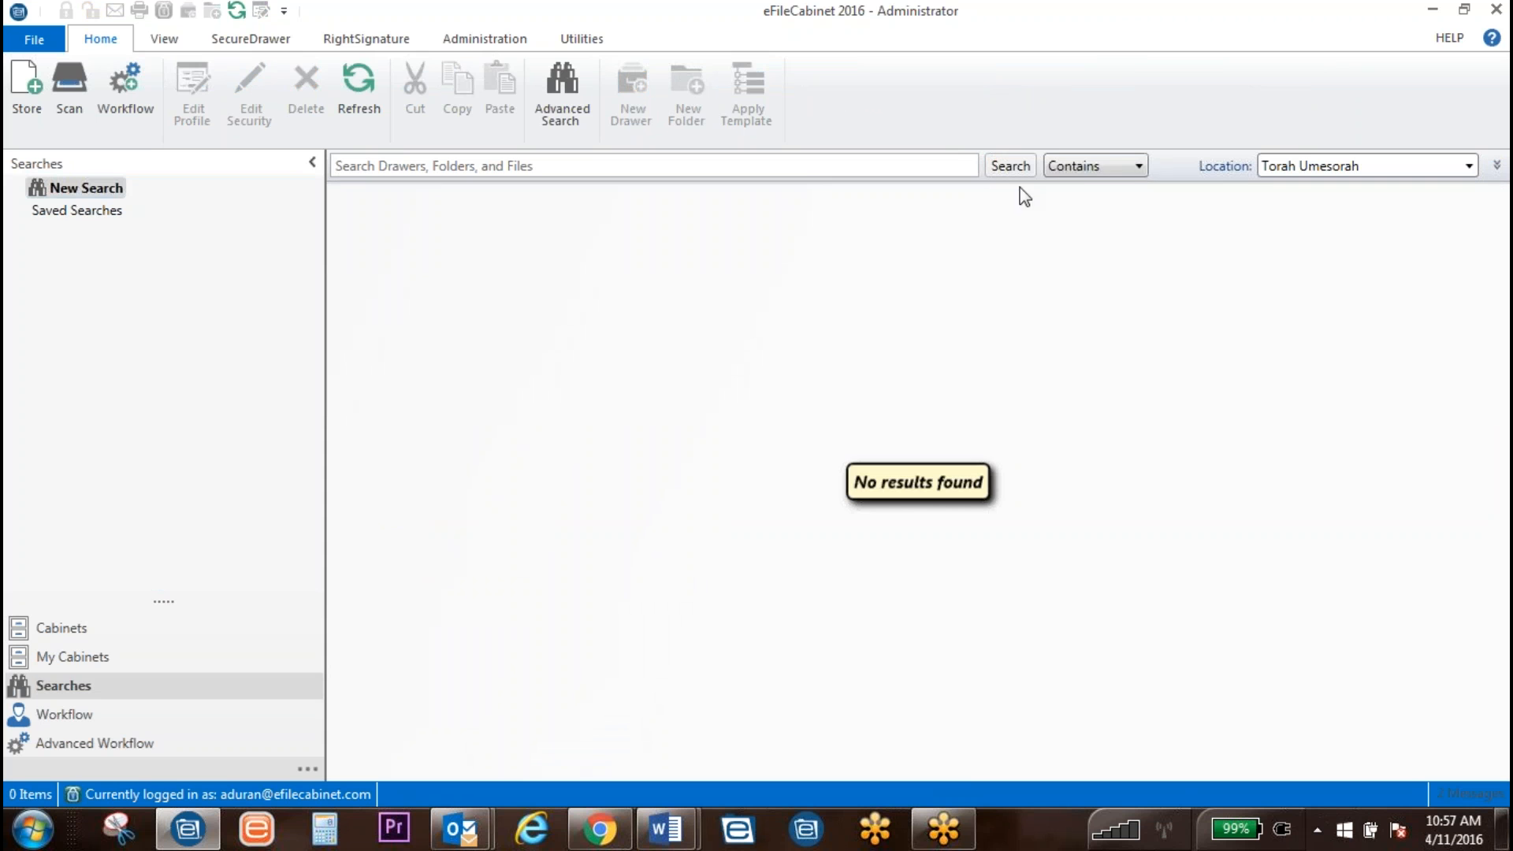
{"action": "left_click", "coordinate": [1084, 168]}
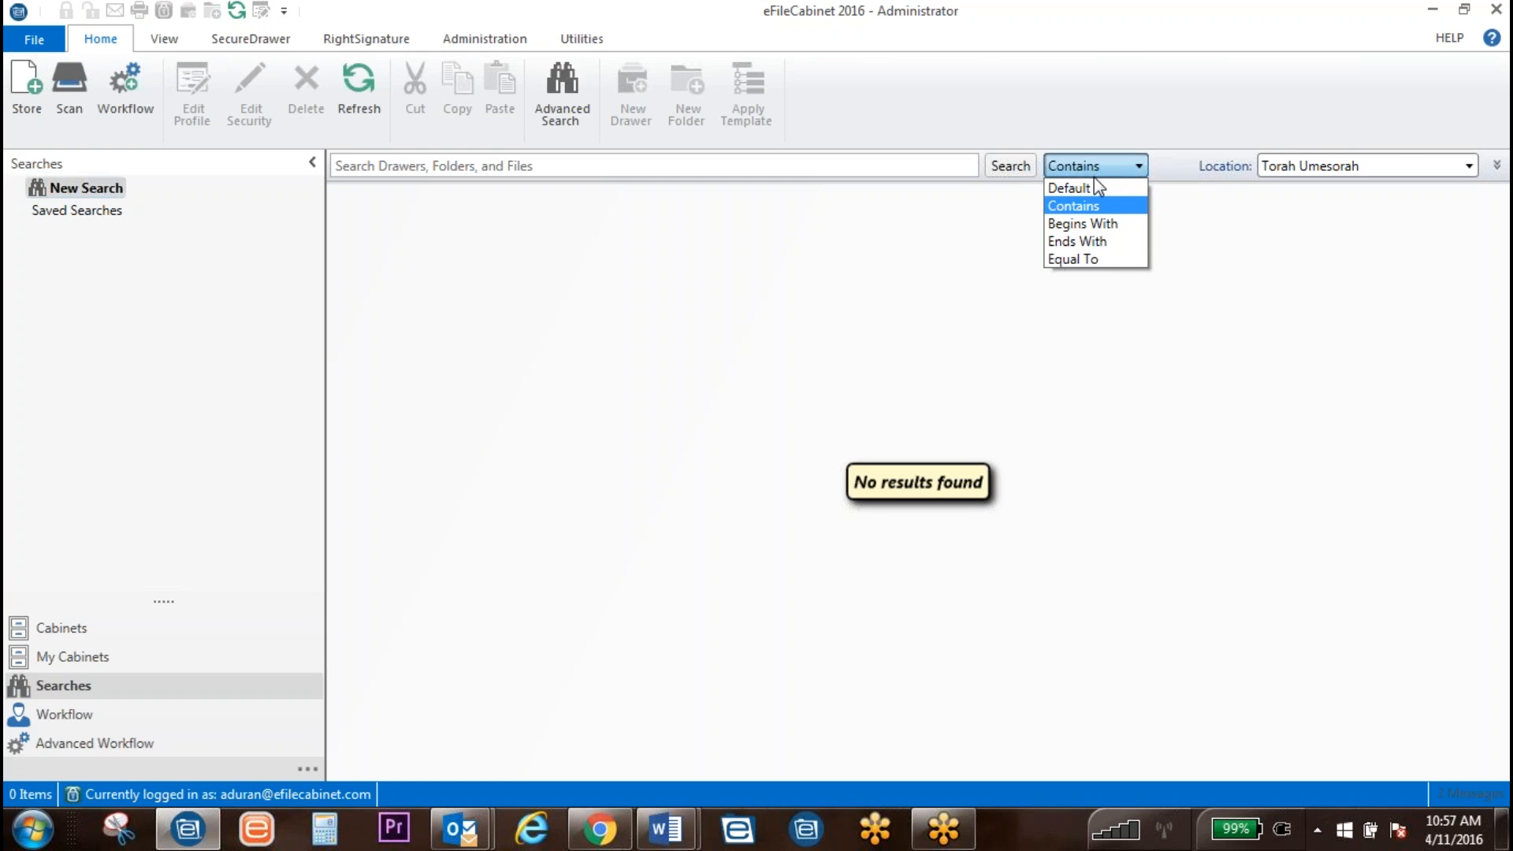
{"action": "left_click", "coordinate": [1103, 259]}
{"action": "left_click", "coordinate": [1006, 167]}
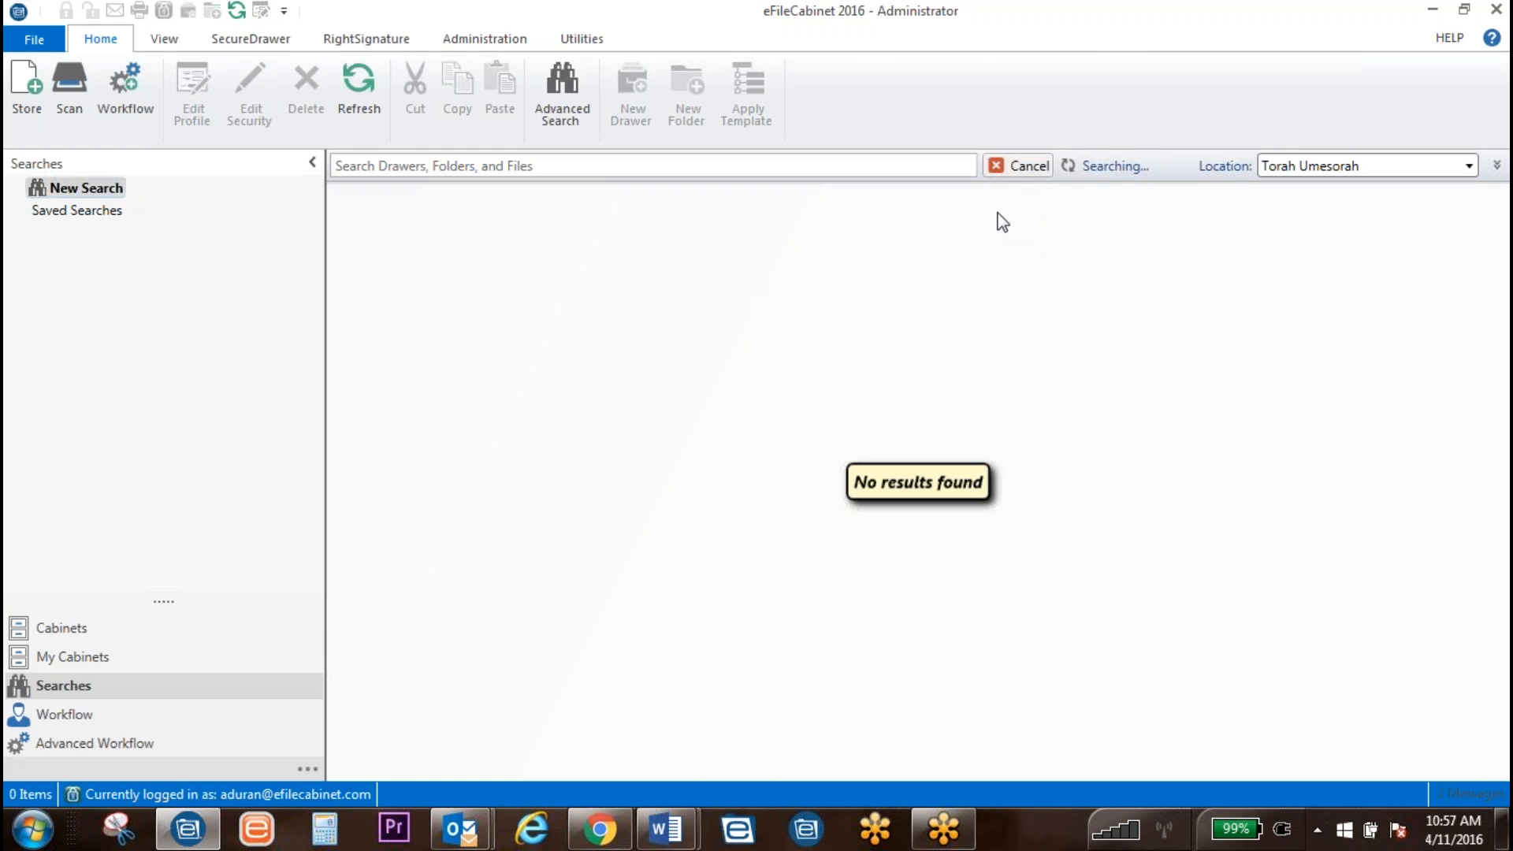
{"action": "left_click", "coordinate": [1012, 169]}
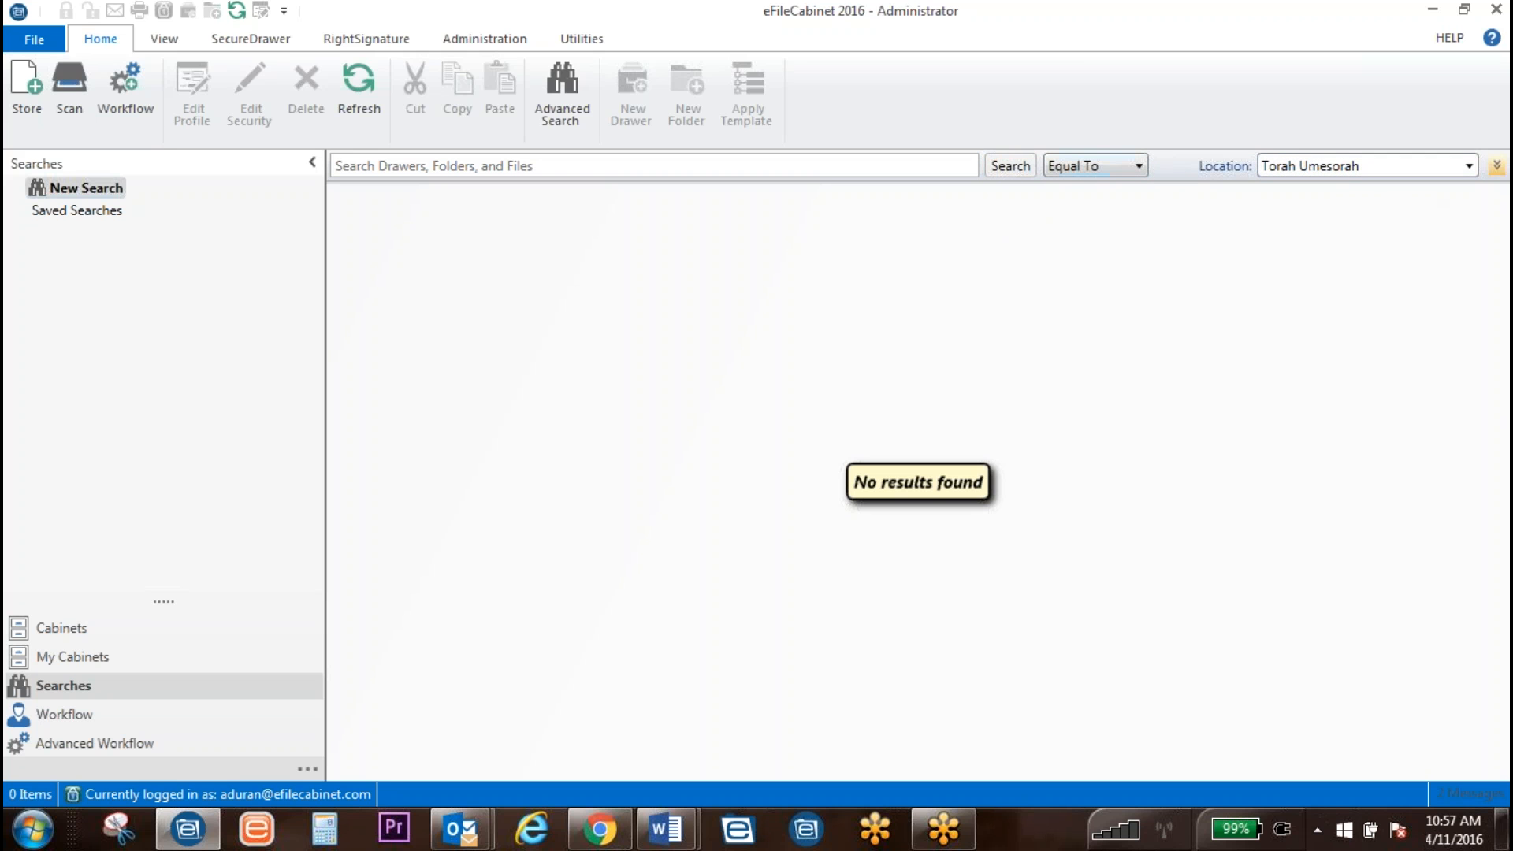
Step: Search Bullitons files for Grade Level 3rd Grade with subject Math
{"action": "left_click", "coordinate": [1496, 166]}
{"action": "left_click", "coordinate": [630, 309]}
{"action": "left_click", "coordinate": [635, 290]}
{"action": "left_click", "coordinate": [632, 289]}
{"action": "left_click", "coordinate": [630, 298]}
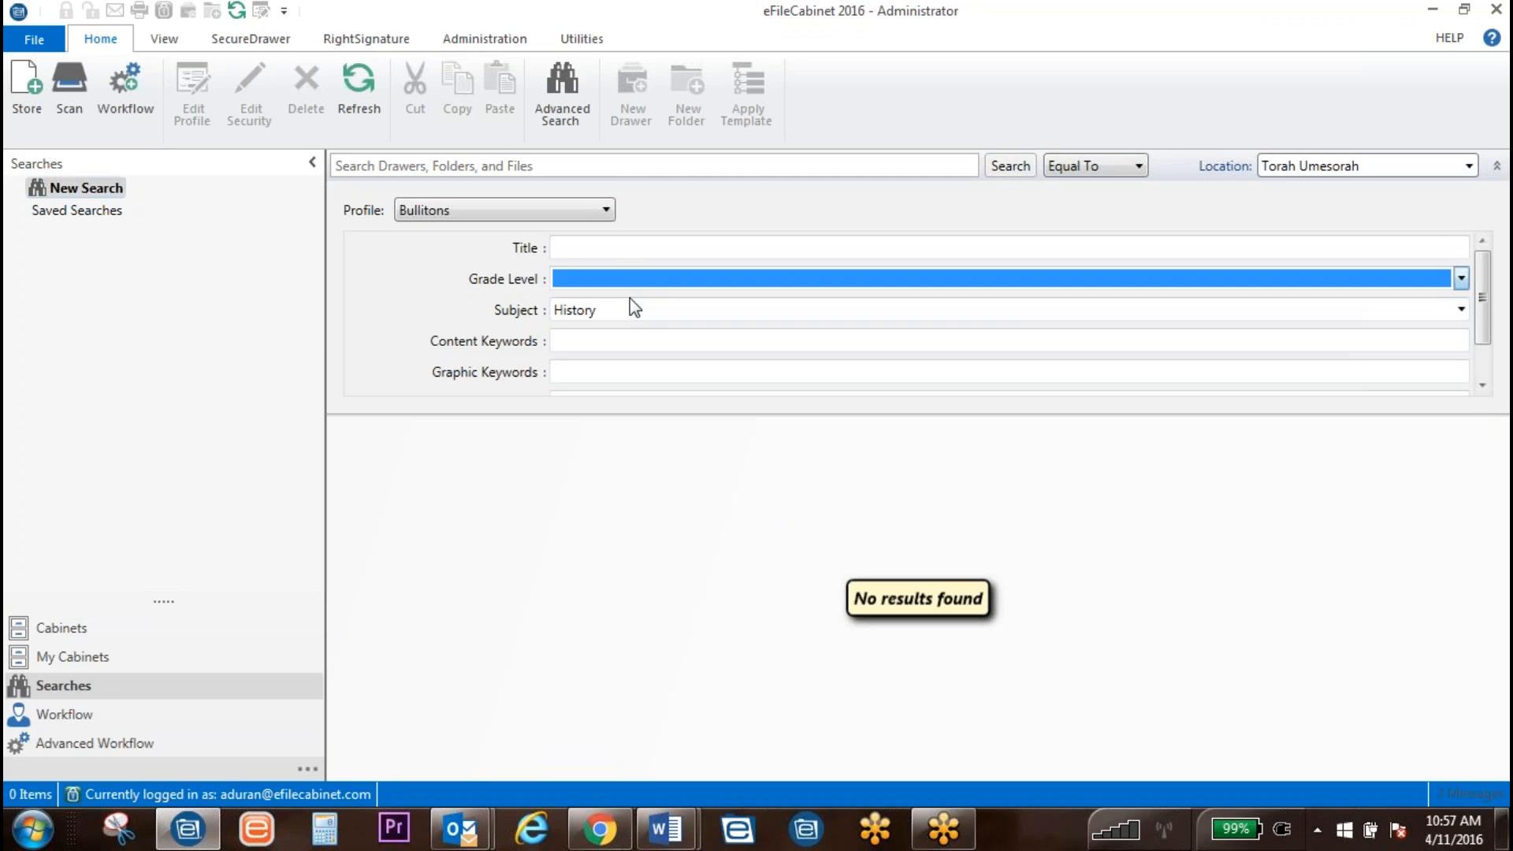
{"action": "left_click", "coordinate": [631, 281]}
{"action": "left_click", "coordinate": [628, 353]}
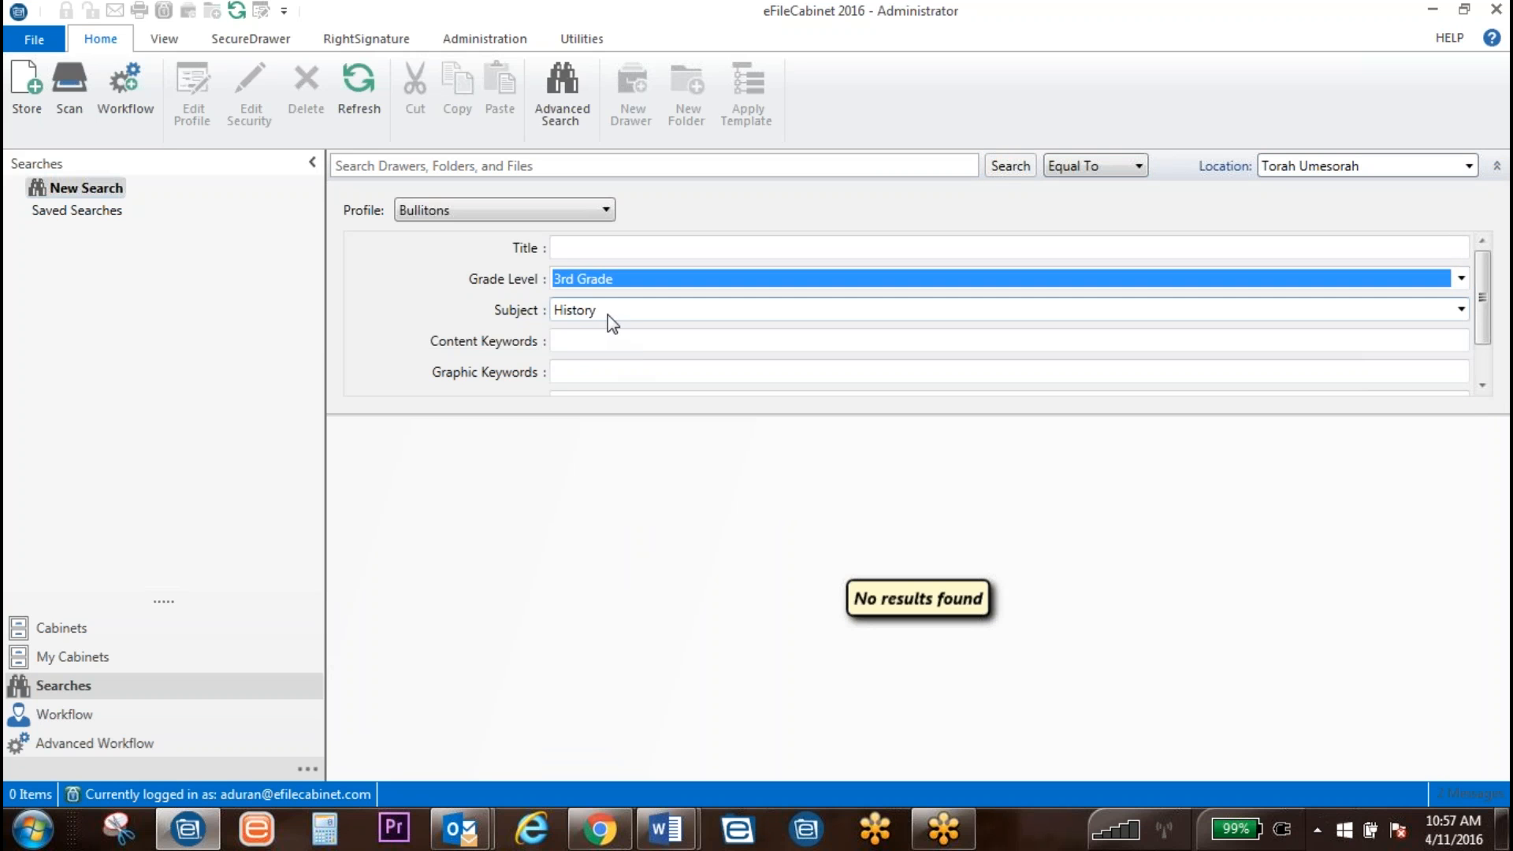
{"action": "left_click", "coordinate": [613, 312]}
{"action": "left_click", "coordinate": [607, 386]}
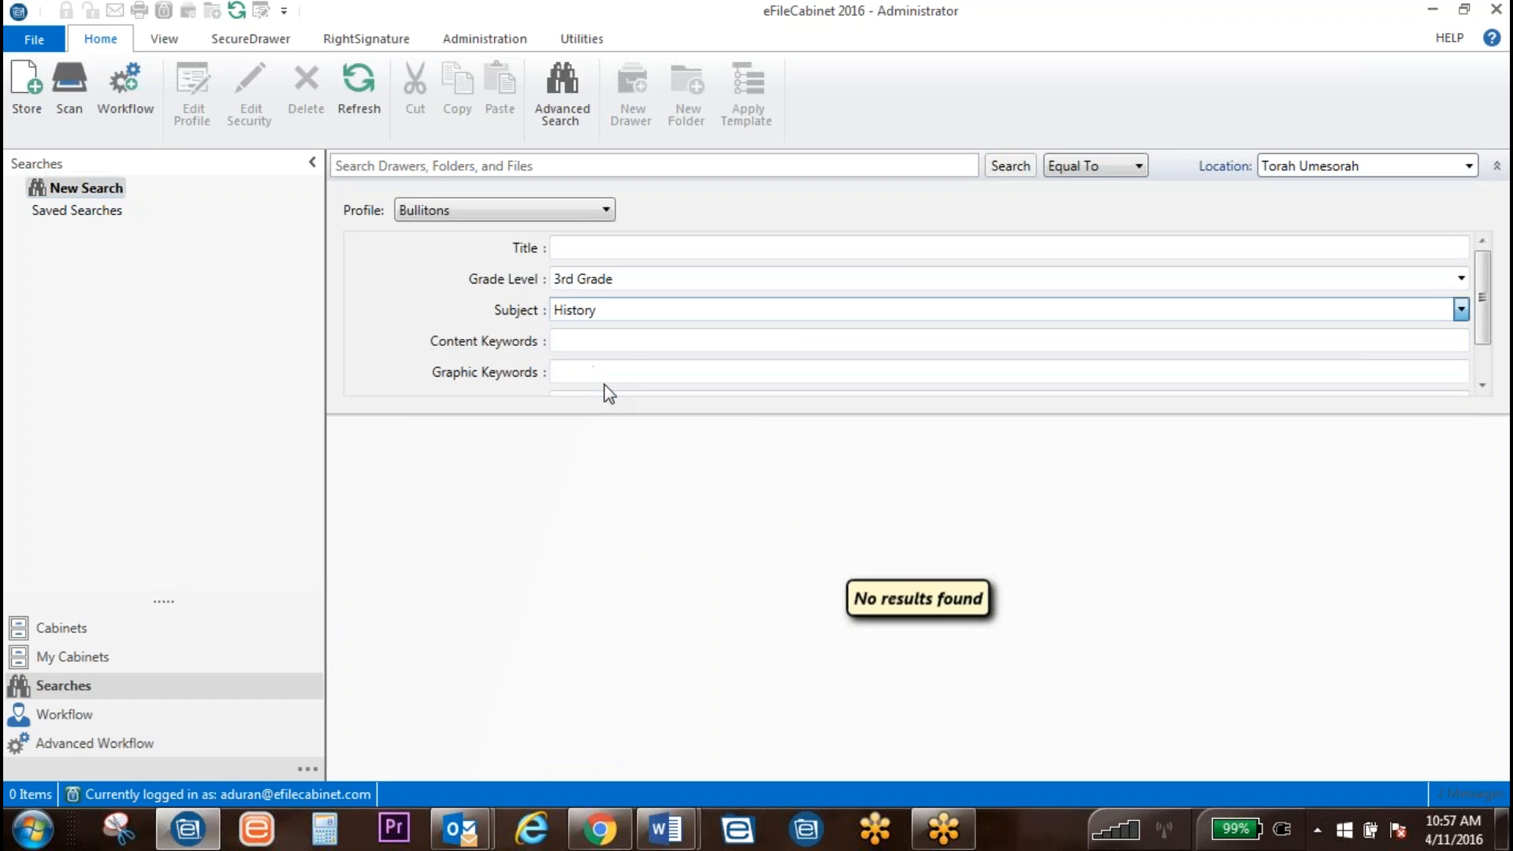
{"action": "left_click", "coordinate": [1009, 172]}
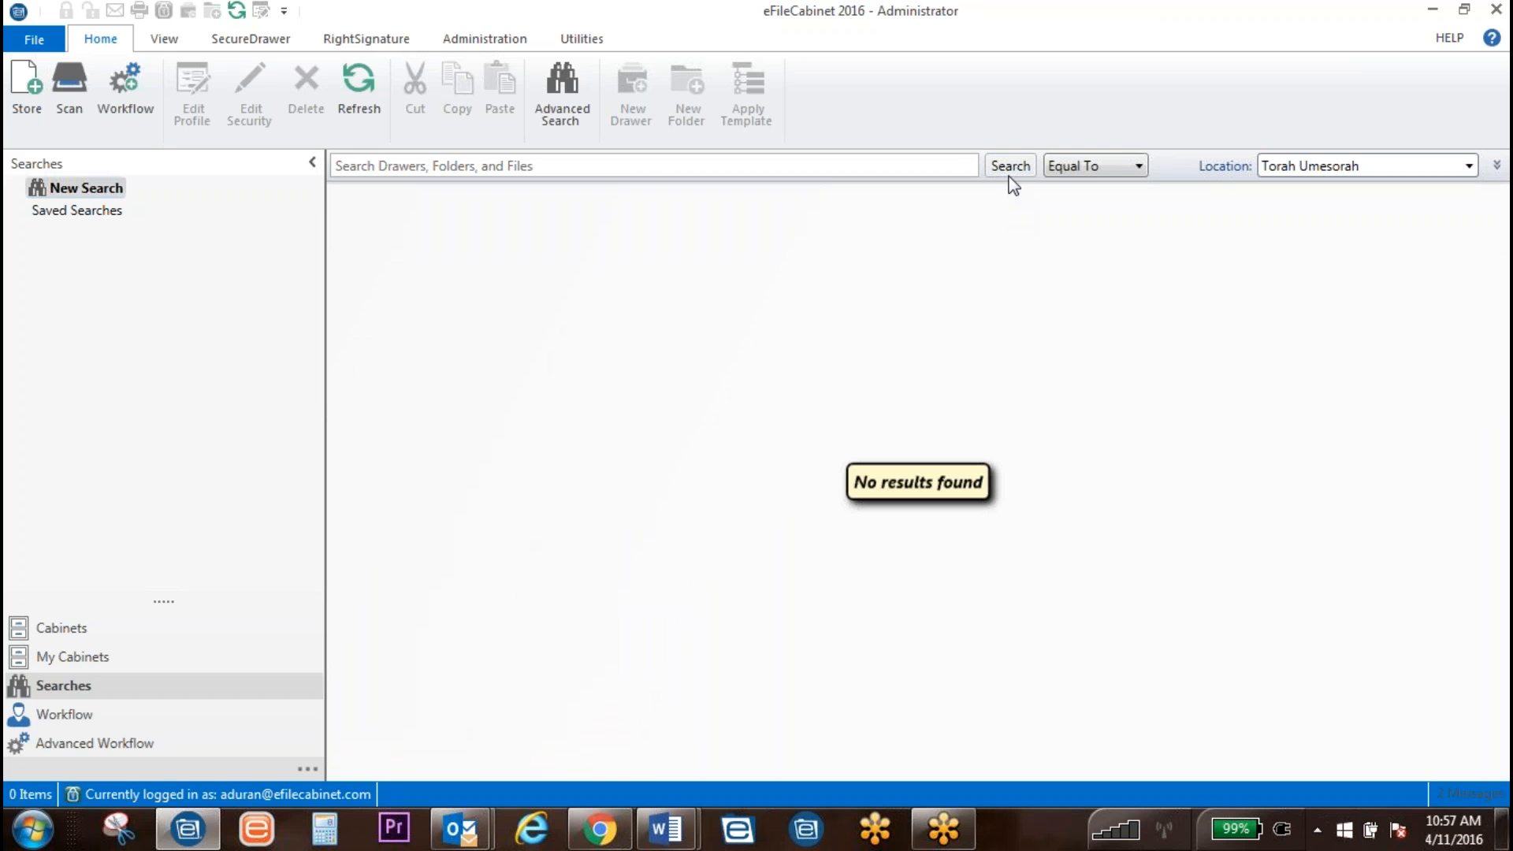
Step: Switch matching back to Contains and search 3rd Grade with subject Science
{"action": "left_click", "coordinate": [1119, 169]}
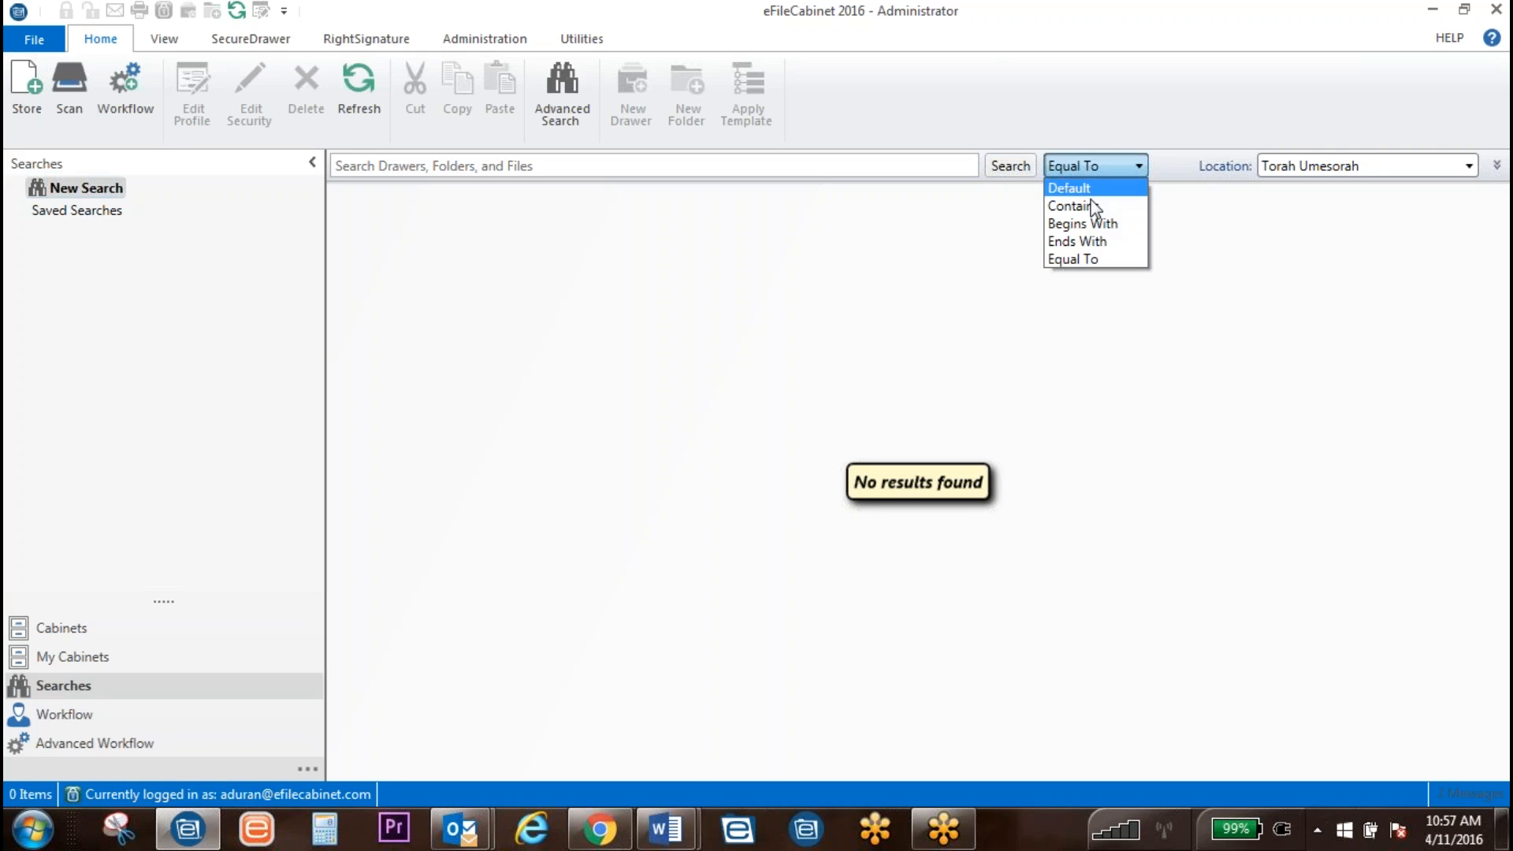
{"action": "left_click", "coordinate": [1078, 206]}
{"action": "left_click", "coordinate": [1001, 166]}
{"action": "left_click", "coordinate": [1406, 167]}
{"action": "left_click", "coordinate": [1452, 165]}
{"action": "left_click", "coordinate": [1497, 170]}
{"action": "left_click", "coordinate": [629, 315]}
{"action": "left_click", "coordinate": [634, 348]}
{"action": "left_click", "coordinate": [1009, 166]}
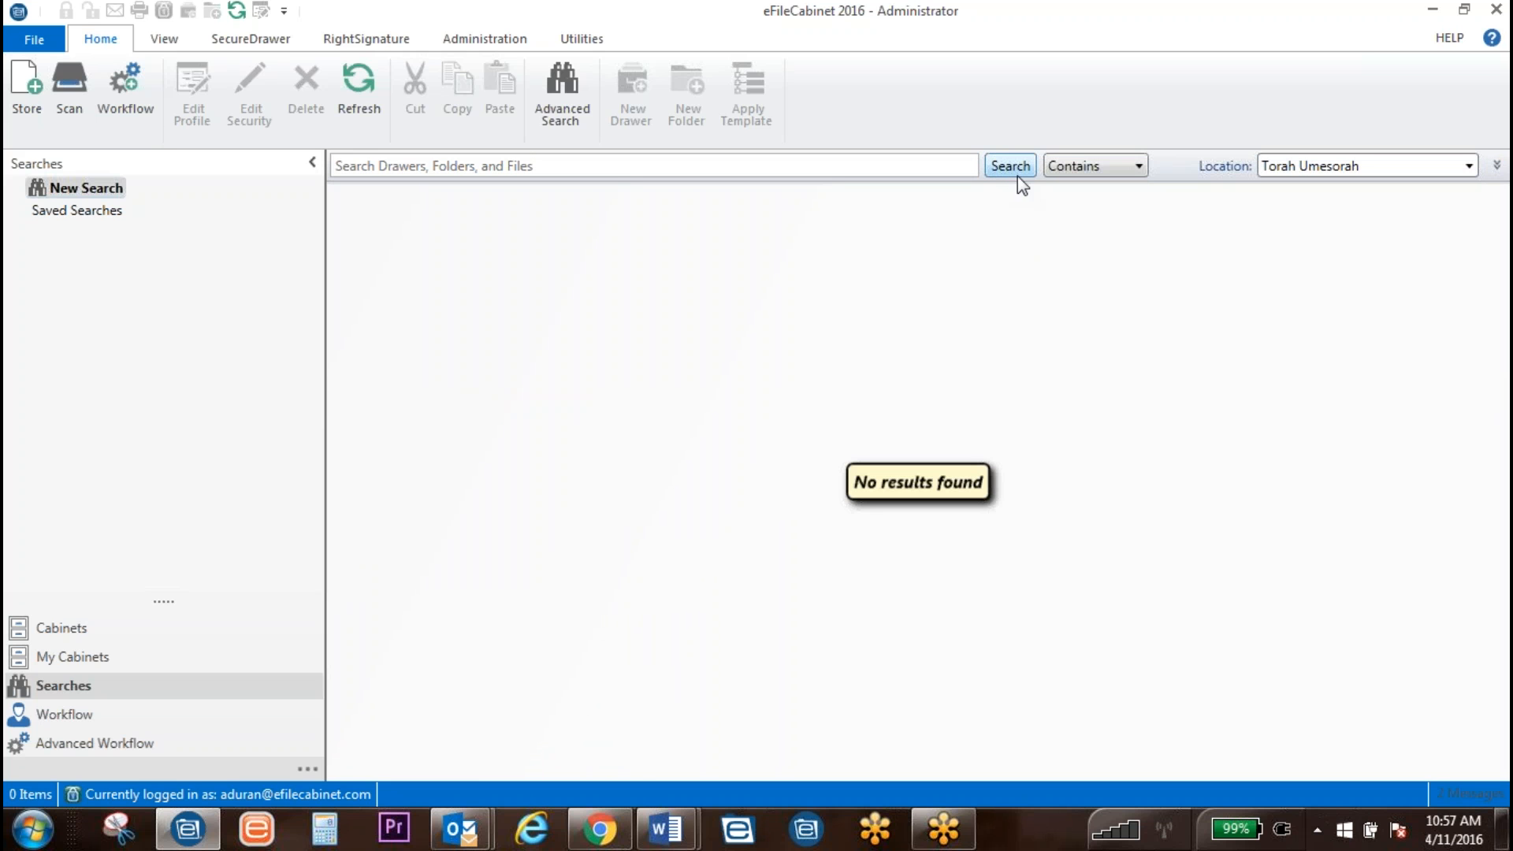
Step: Search Torah Umesorah by Grade Level 3rd Grade alone, then review the profile fields
{"action": "left_click", "coordinate": [1469, 166]}
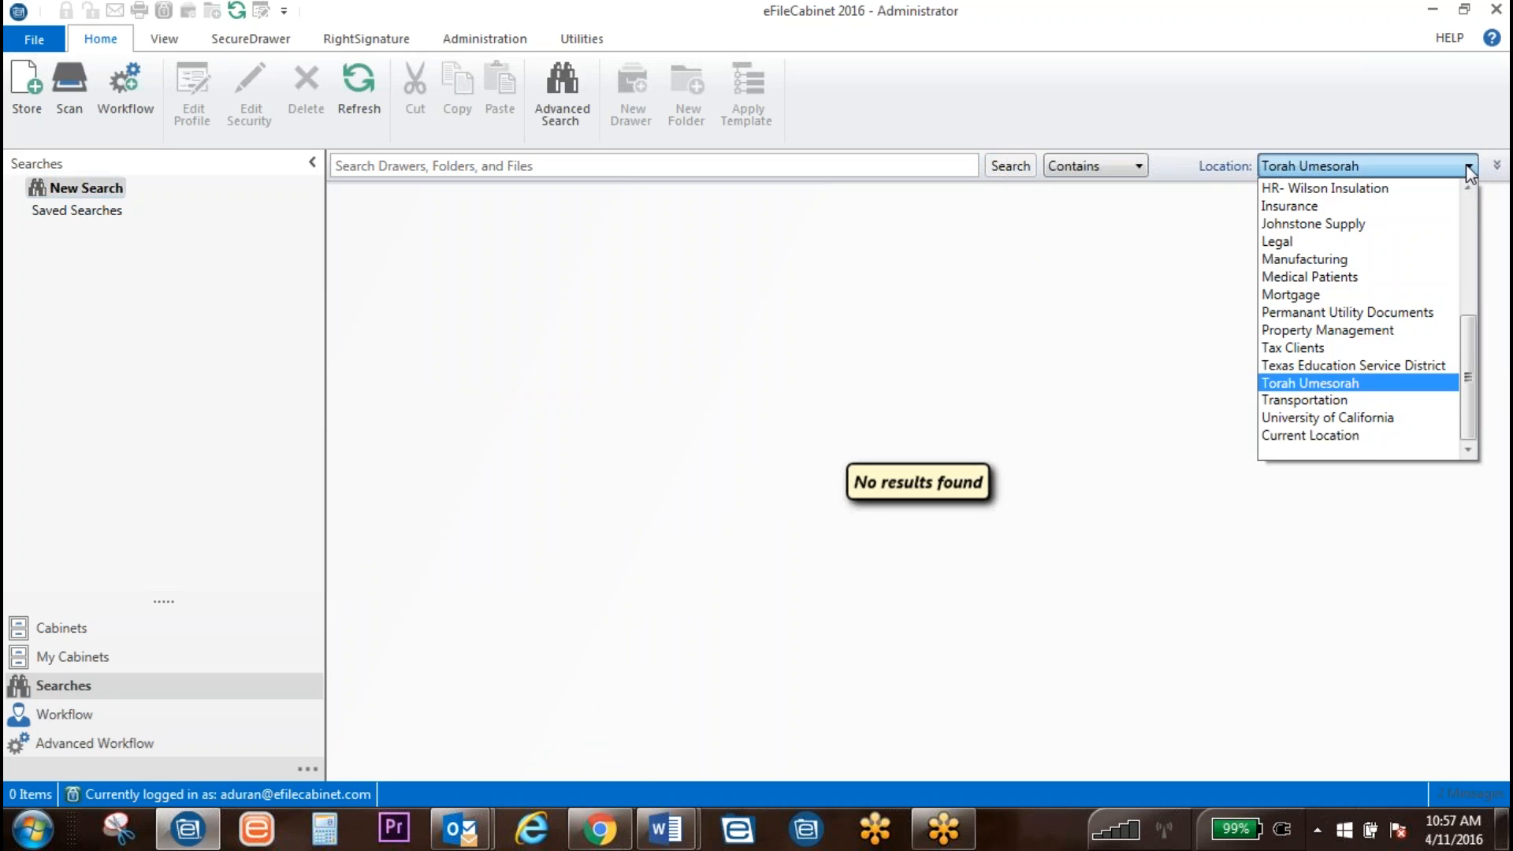
{"action": "left_click", "coordinate": [1468, 166]}
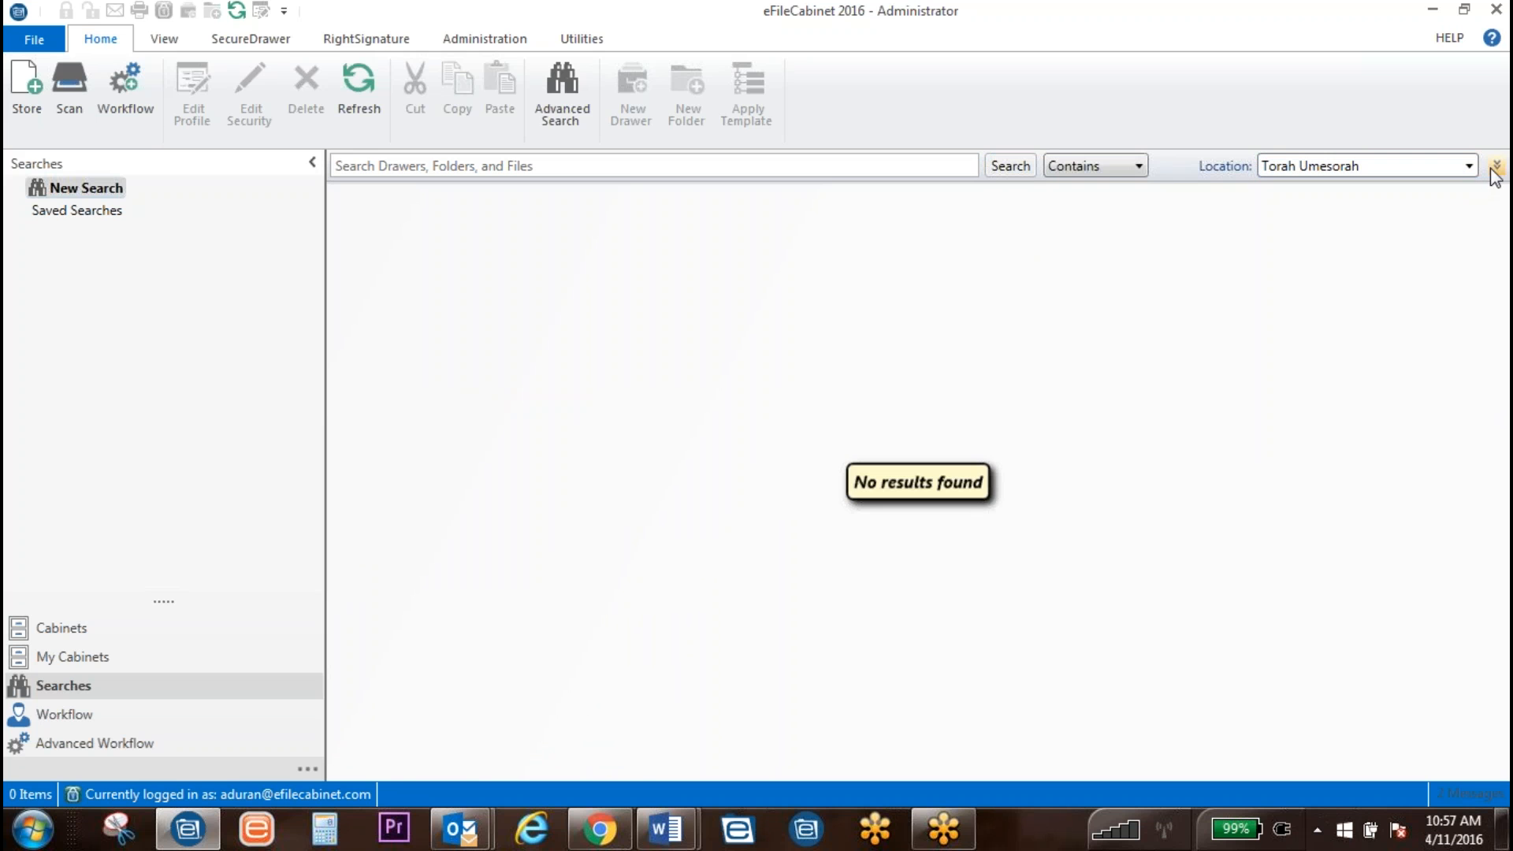
{"action": "left_click", "coordinate": [1496, 164]}
{"action": "left_click_drag", "start_coordinate": [1478, 315], "coordinate": [1481, 338]}
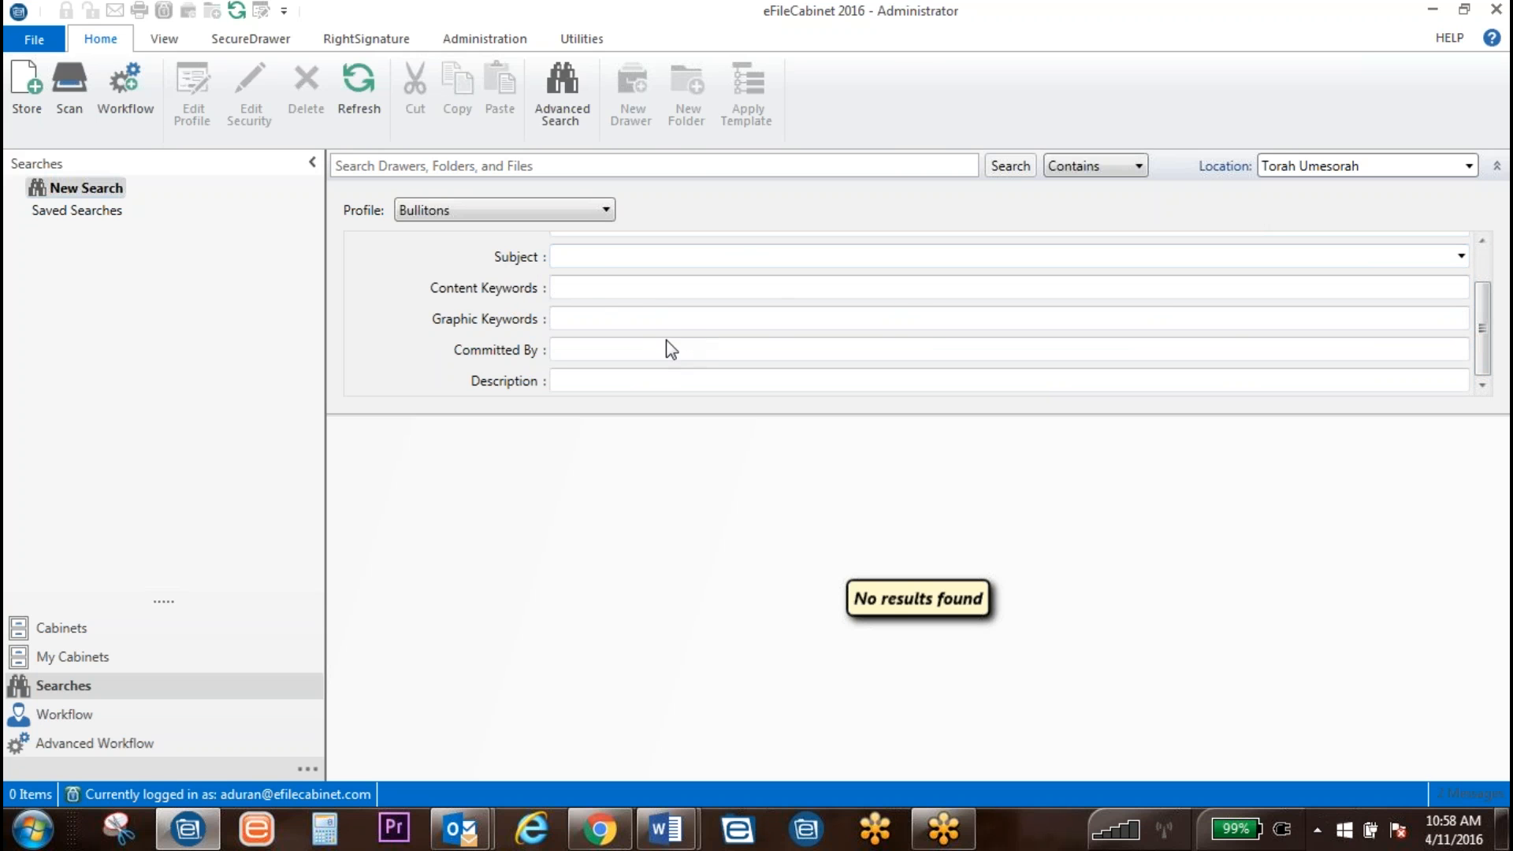
{"action": "scroll", "coordinate": [986, 331], "scroll_direction": "up", "scroll_amount": 1}
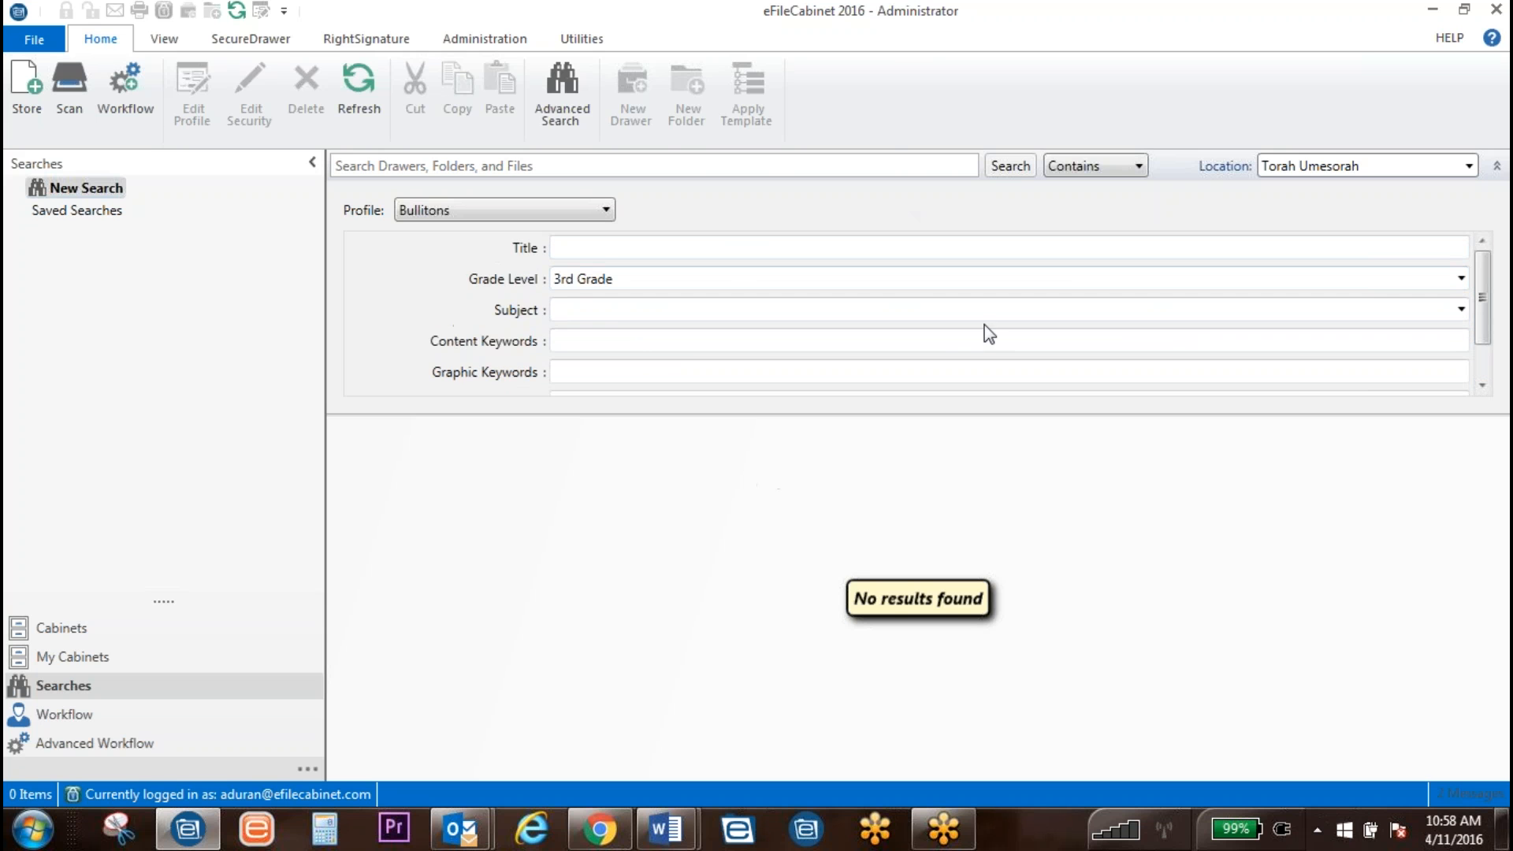
{"action": "left_click", "coordinate": [617, 281]}
{"action": "left_click", "coordinate": [629, 352]}
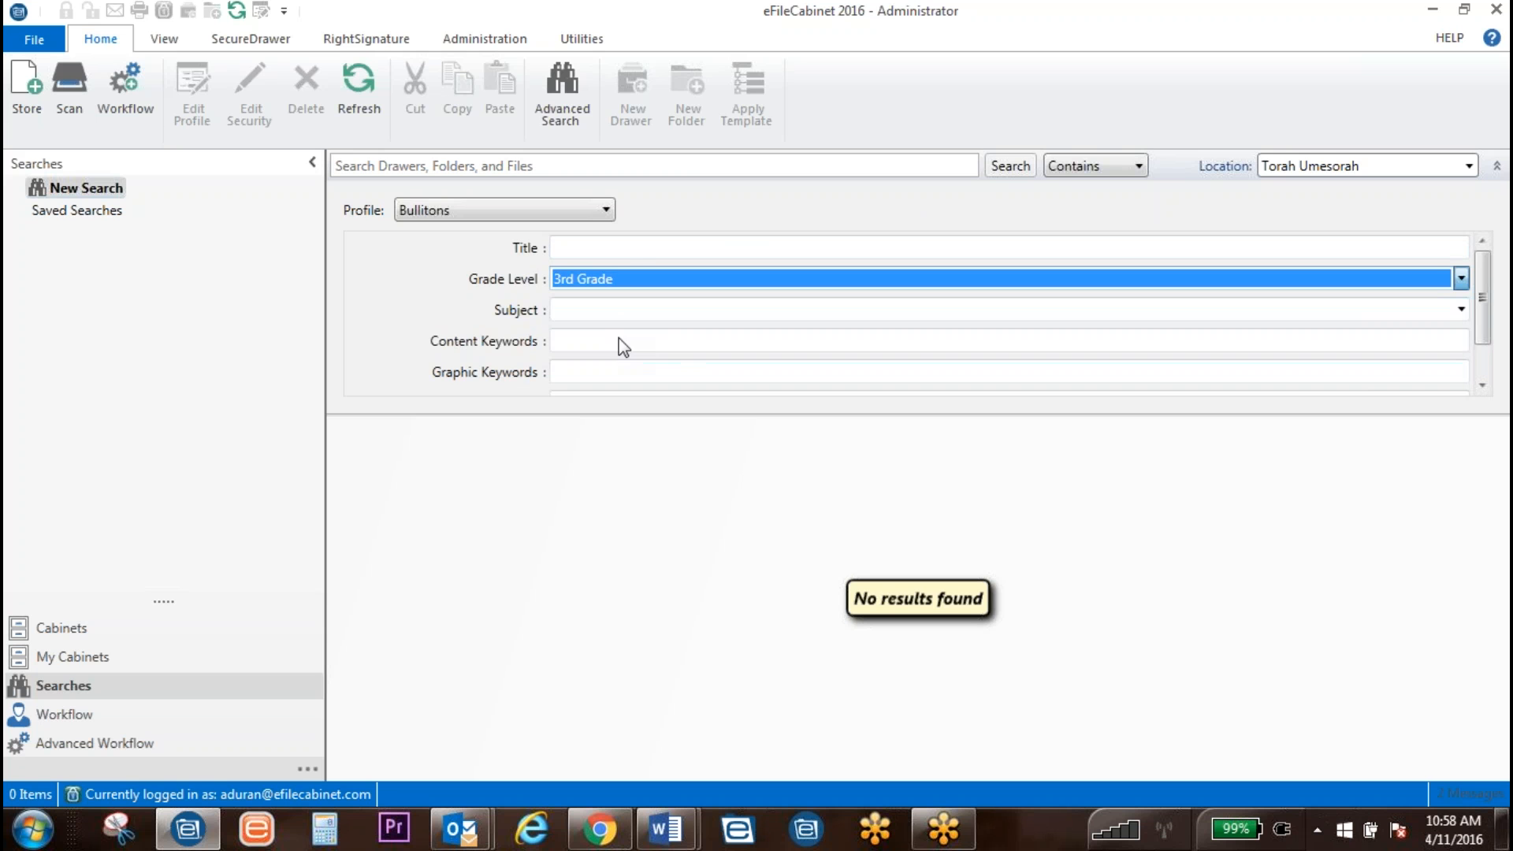
{"action": "left_click", "coordinate": [1010, 165]}
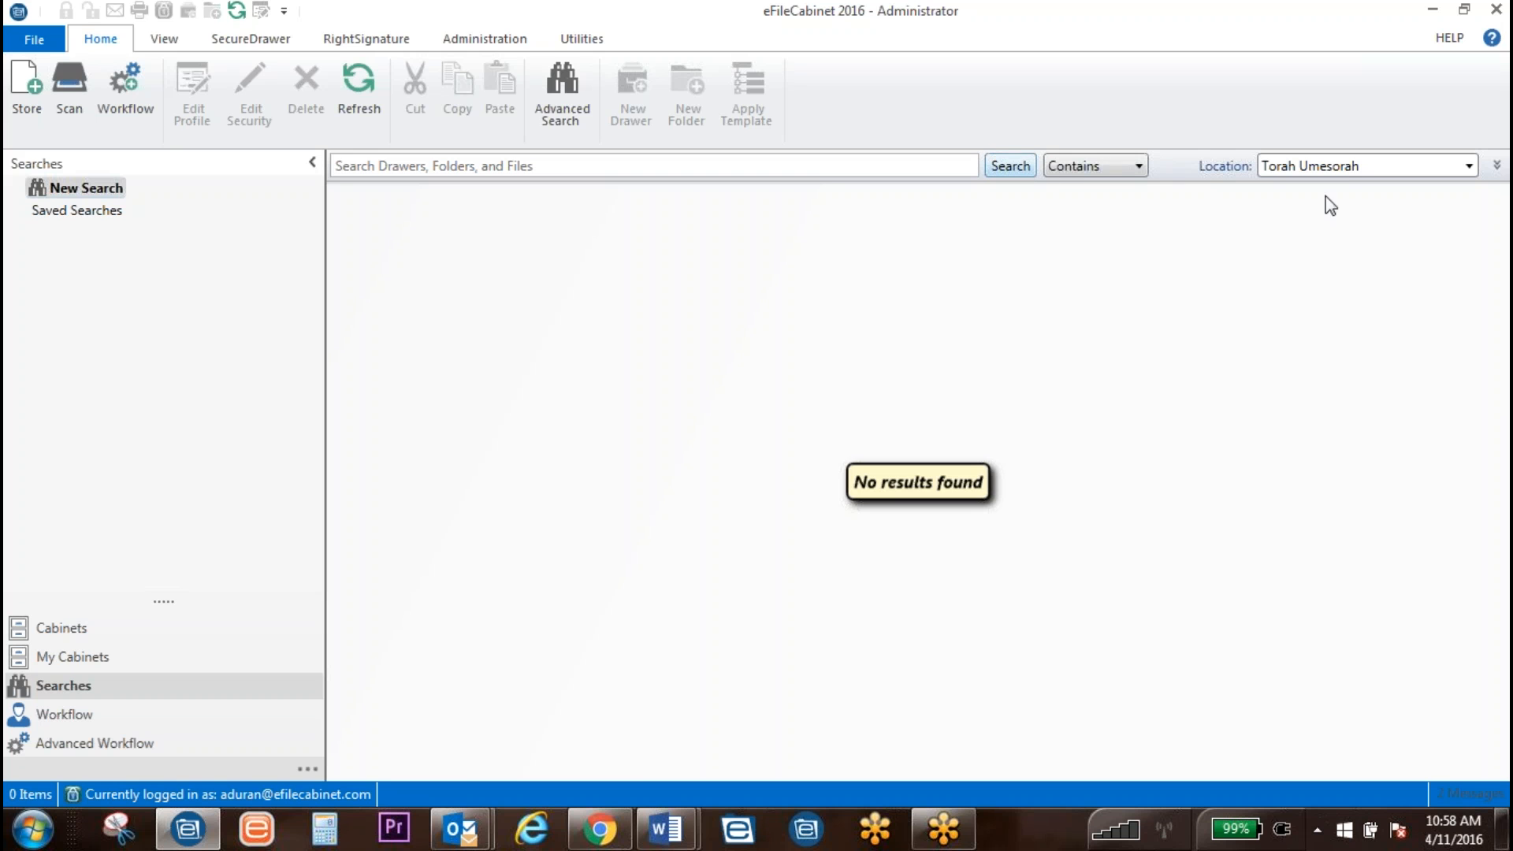
{"action": "left_click", "coordinate": [1495, 167]}
{"action": "scroll", "coordinate": [1182, 303], "scroll_direction": "down", "scroll_amount": 1}
{"action": "scroll", "coordinate": [1195, 311], "scroll_direction": "up", "scroll_amount": 1}
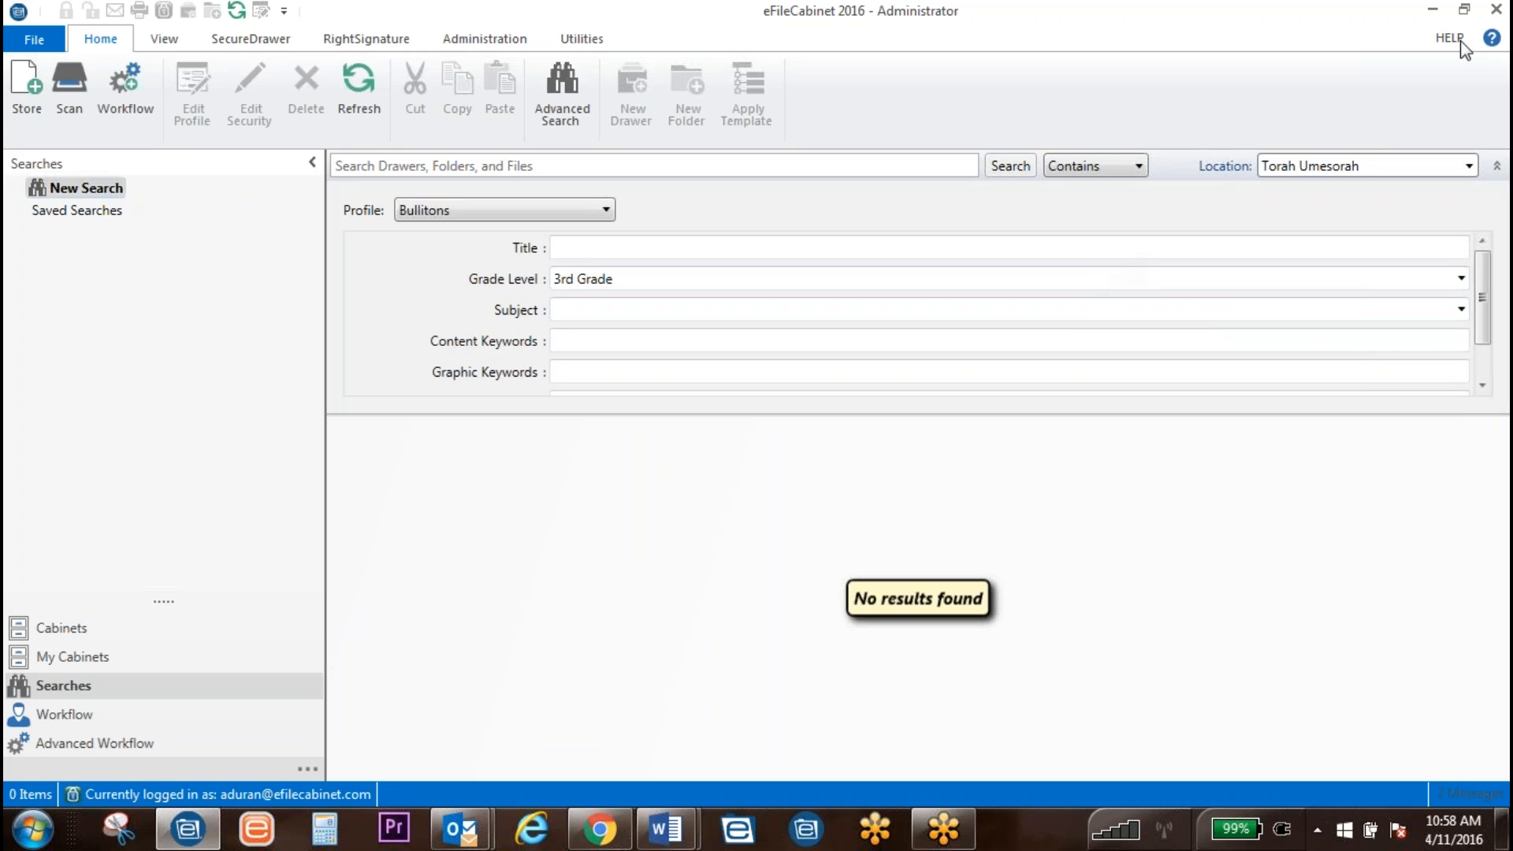
Step: Close eFileCabinet, log out despite the checked-out file, relaunch it, and sign in with the password
{"action": "left_click", "coordinate": [1496, 11]}
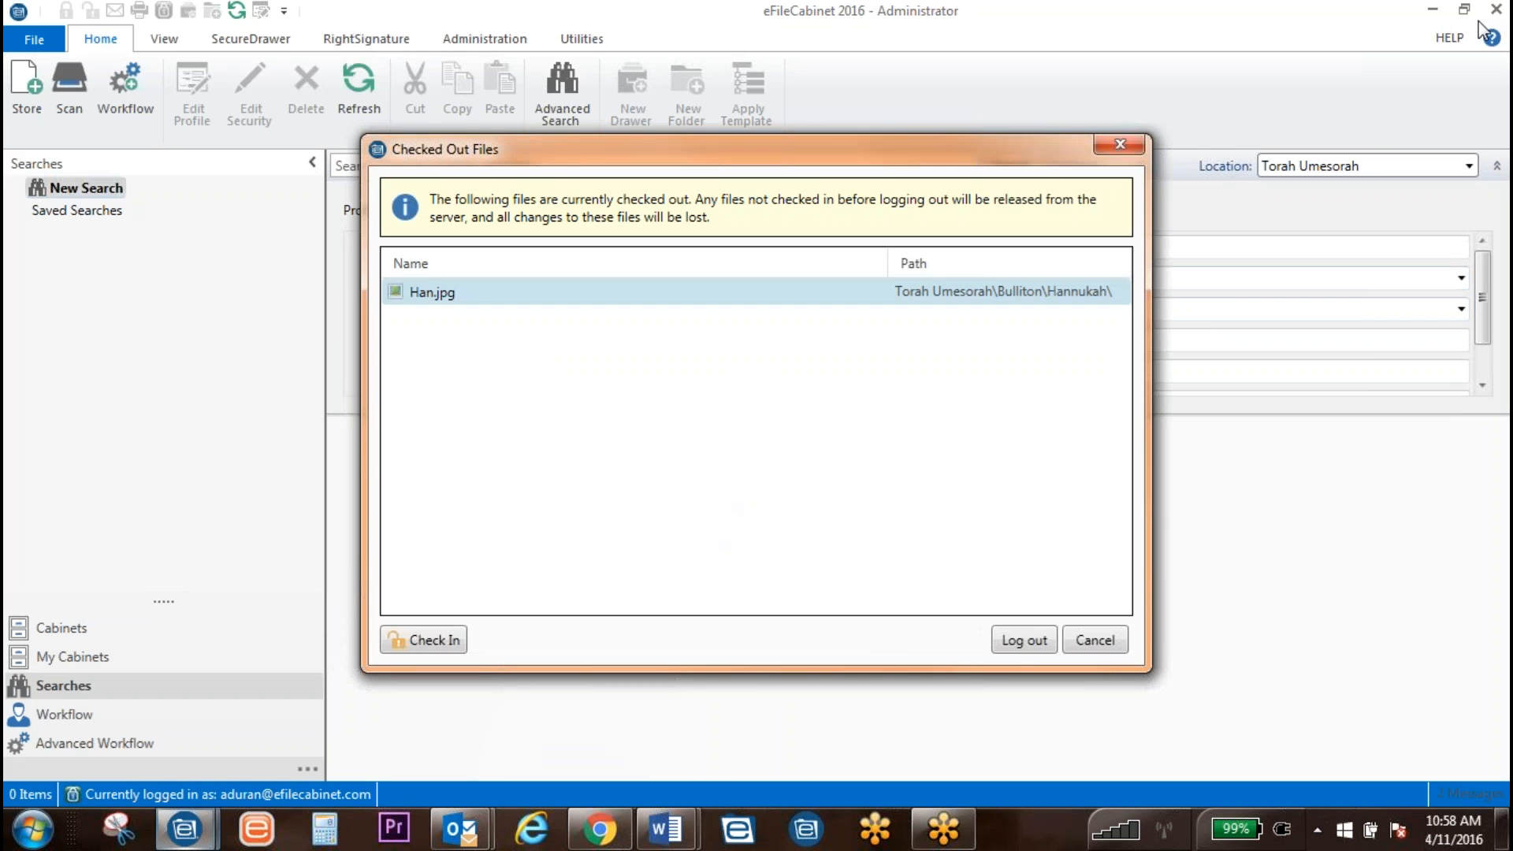
{"action": "left_click", "coordinate": [1023, 645]}
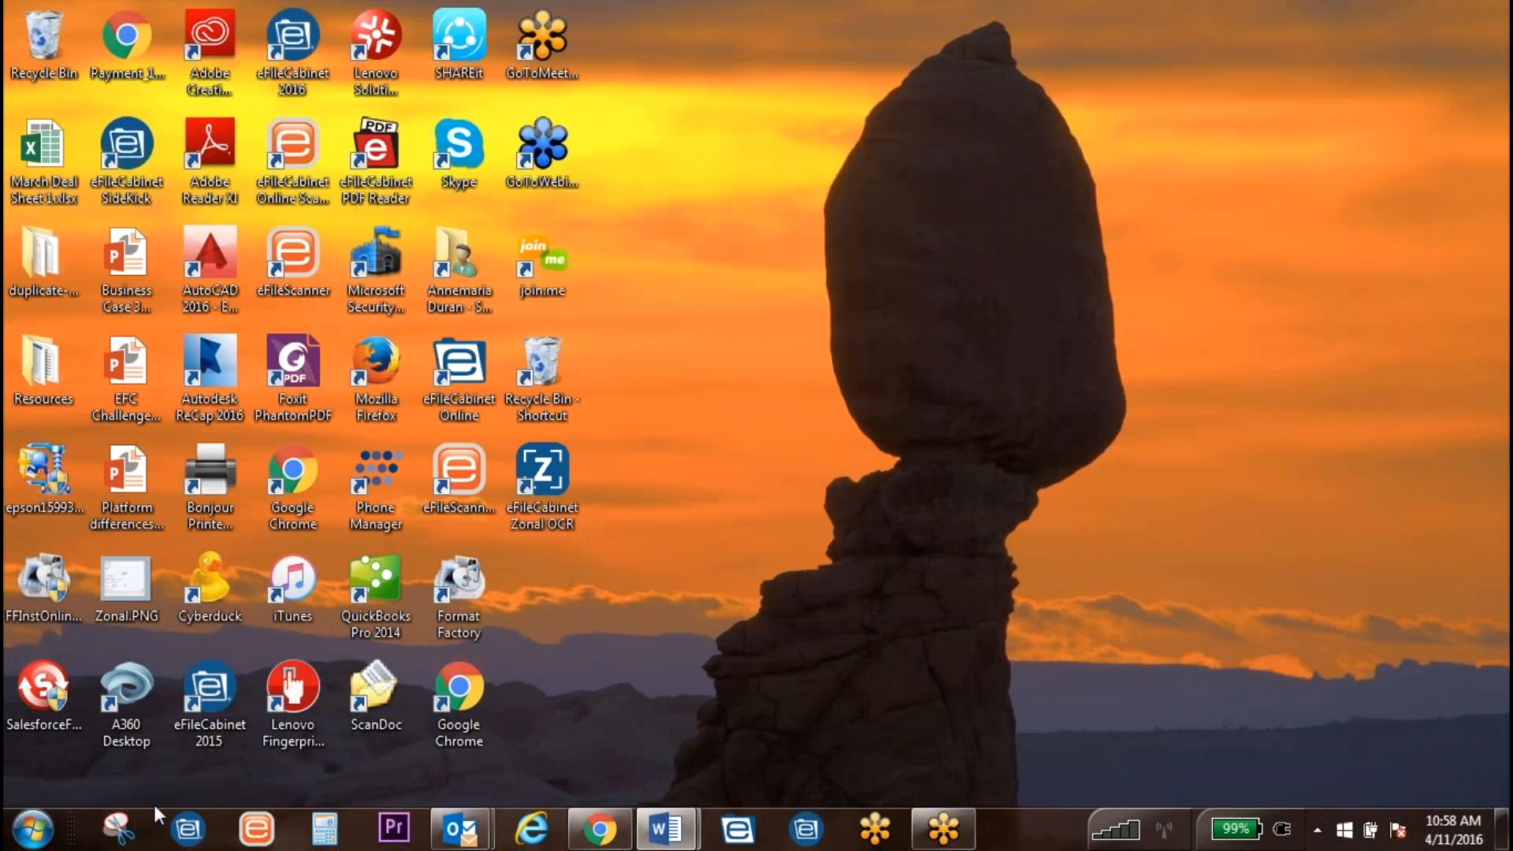
{"action": "left_click", "coordinate": [193, 833]}
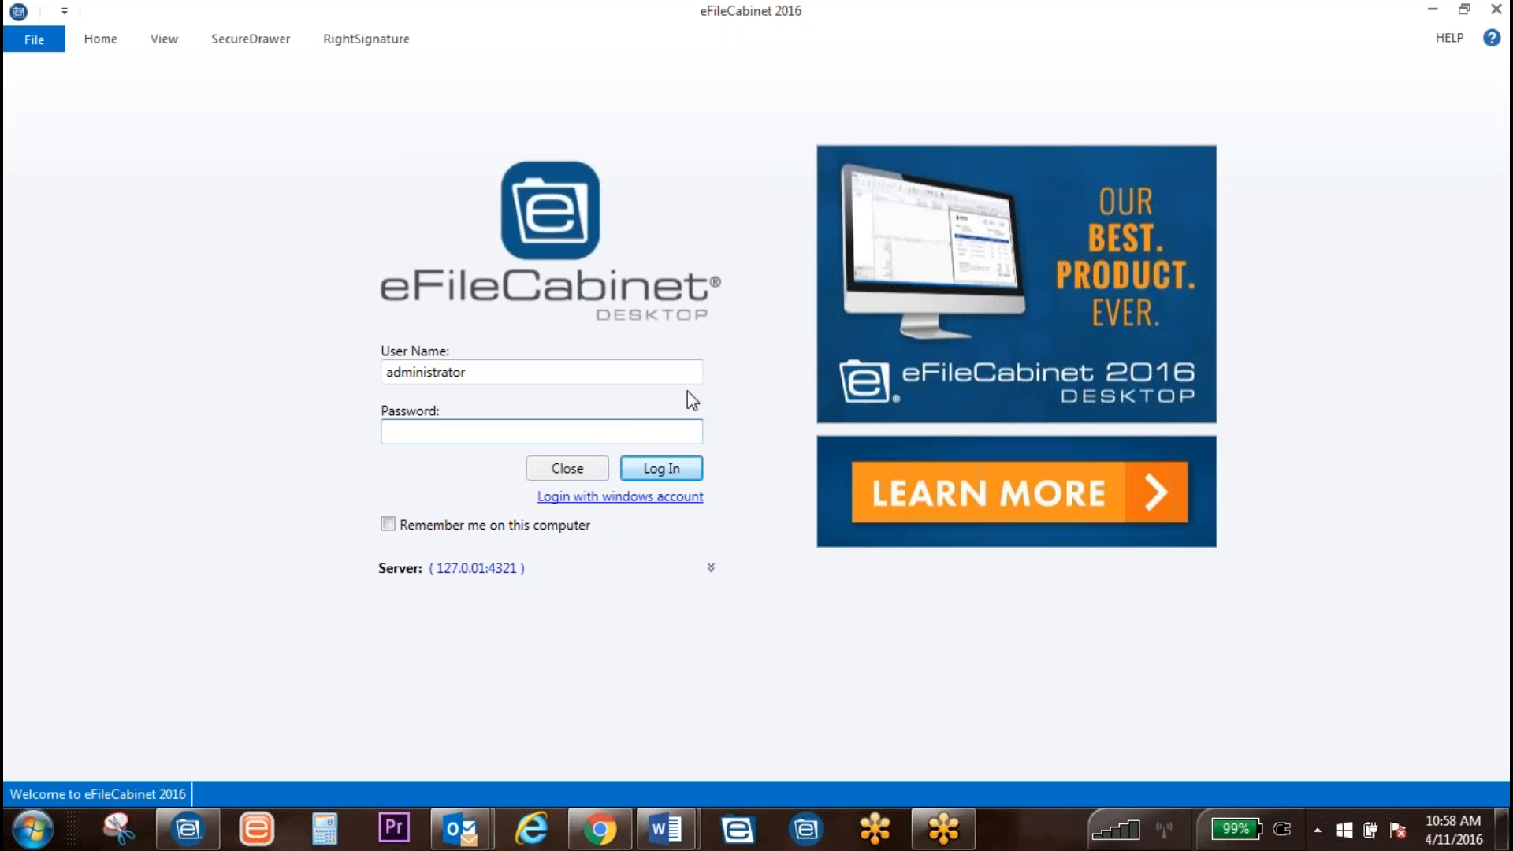
{"action": "type", "text": "••••"}
{"action": "key", "text": "Return"}
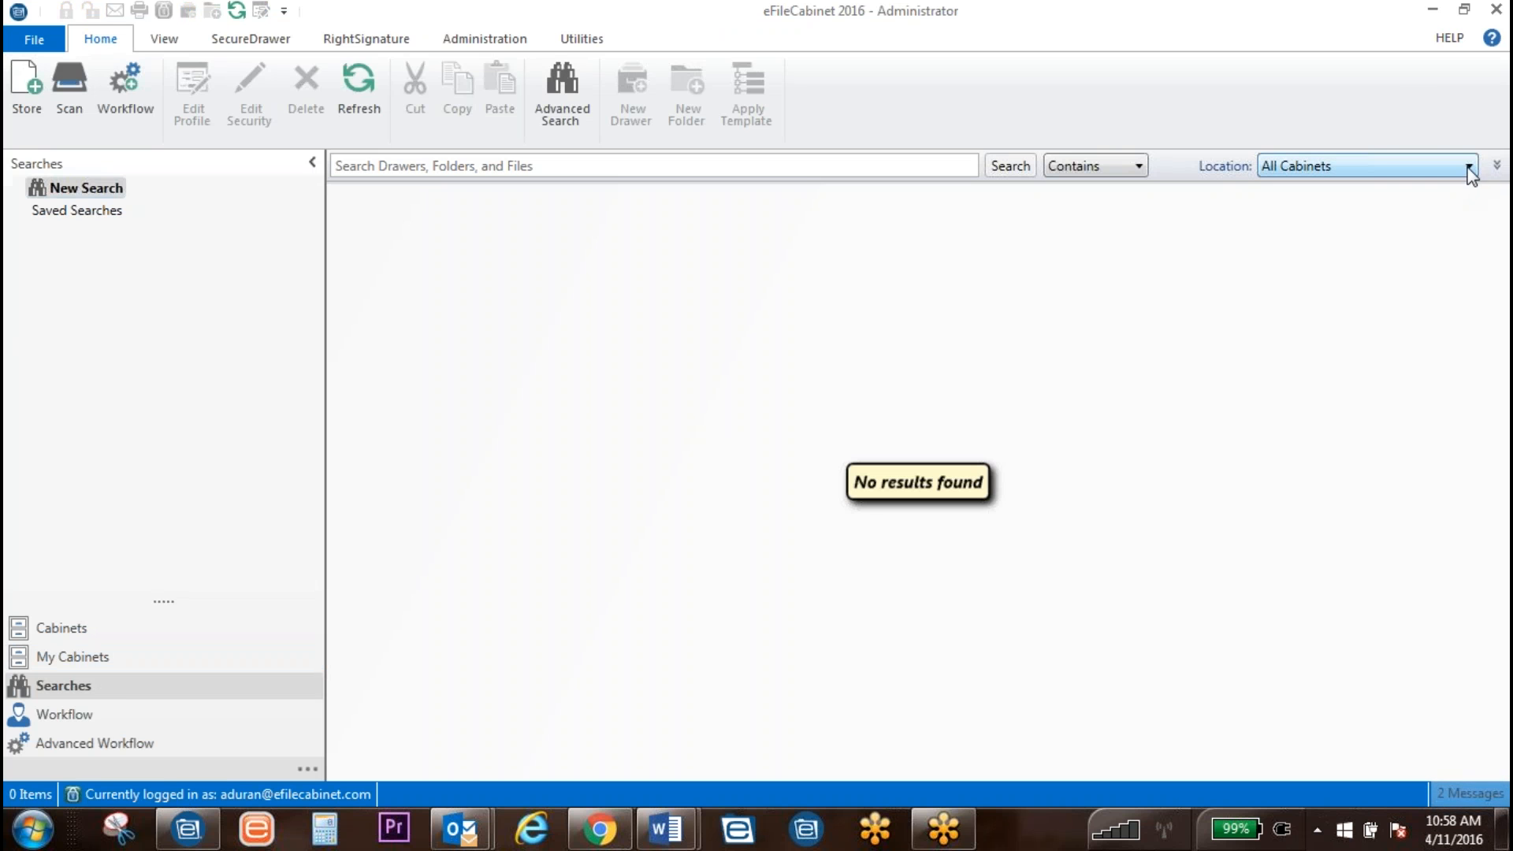
{"action": "left_click", "coordinate": [1469, 167]}
{"action": "scroll", "coordinate": [1345, 356], "scroll_direction": "down", "scroll_amount": 1}
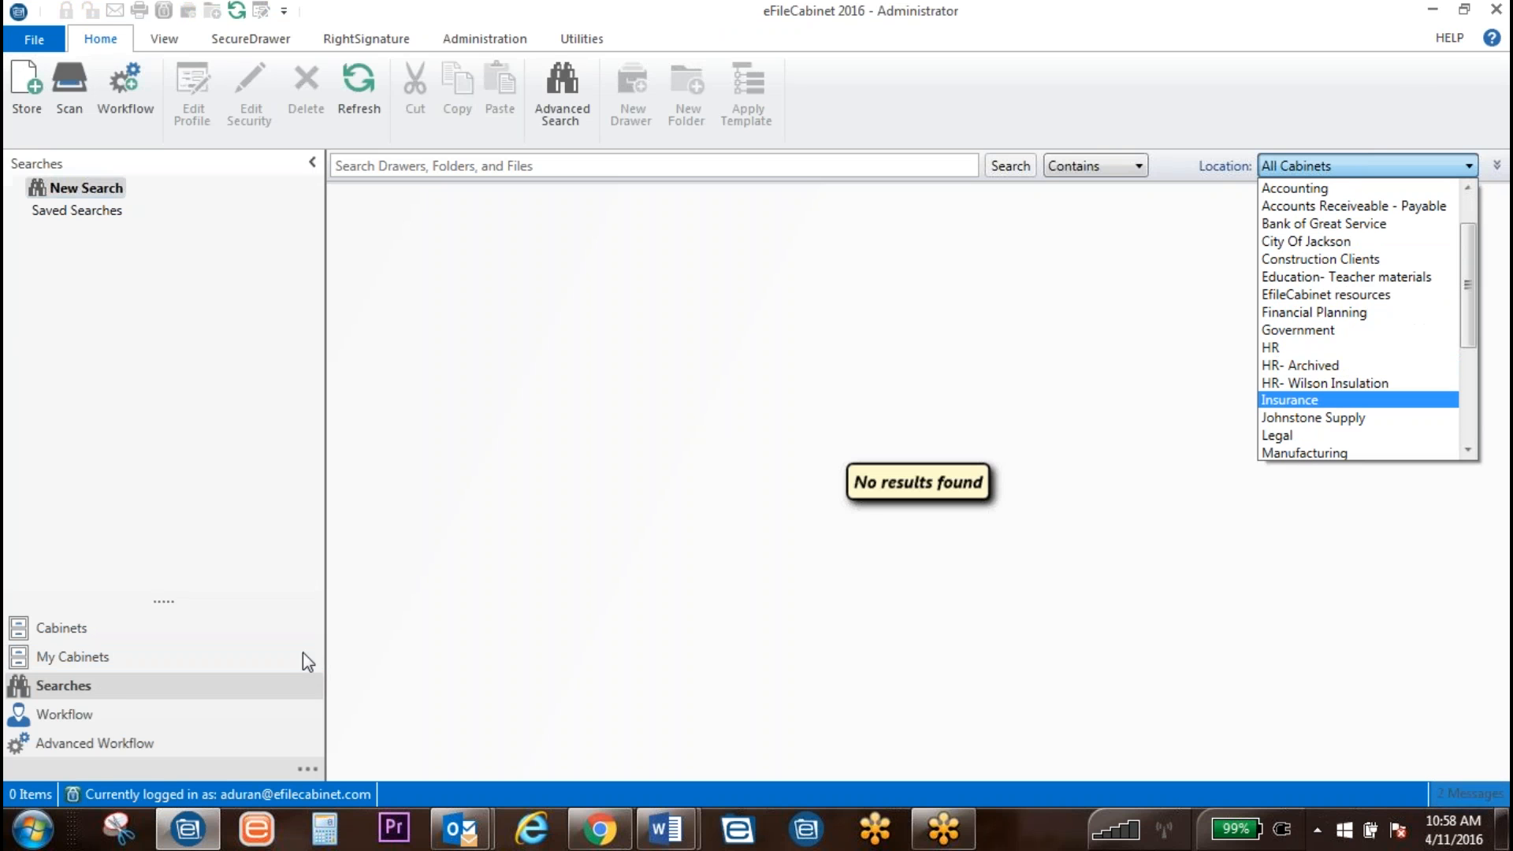
Step: Browse Cabinets to Torah Umesorah > Bulliton > Hannukah and show its 3rd Grade, History profile
{"action": "left_click", "coordinate": [54, 665]}
{"action": "left_click", "coordinate": [61, 627]}
{"action": "scroll", "coordinate": [119, 457], "scroll_direction": "down", "scroll_amount": 5}
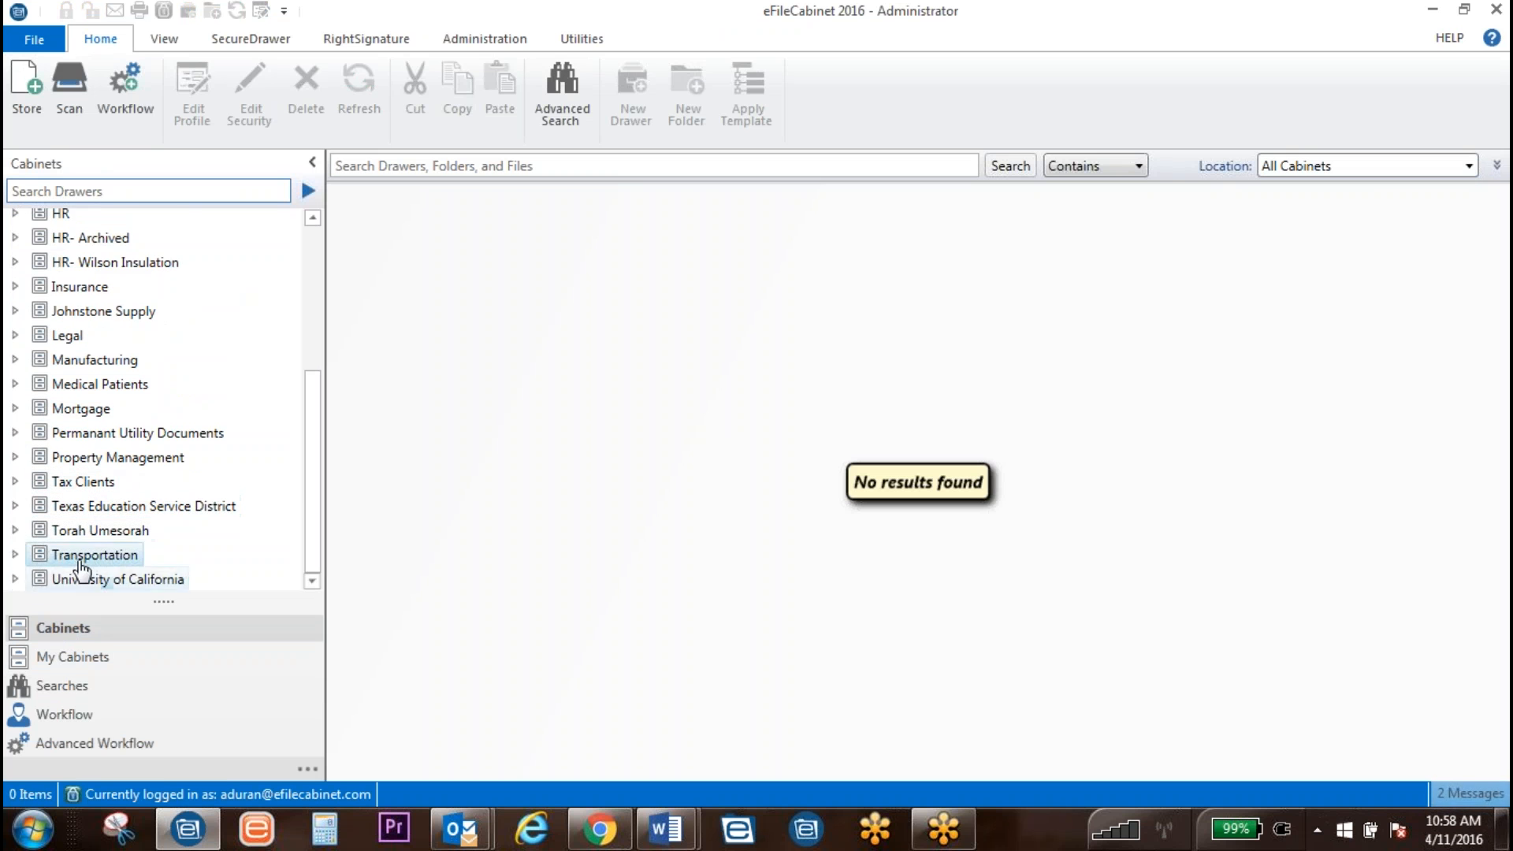
{"action": "left_click", "coordinate": [14, 529]}
{"action": "left_click", "coordinate": [37, 555]}
{"action": "scroll", "coordinate": [102, 497], "scroll_direction": "down", "scroll_amount": 1}
{"action": "left_click", "coordinate": [120, 530]}
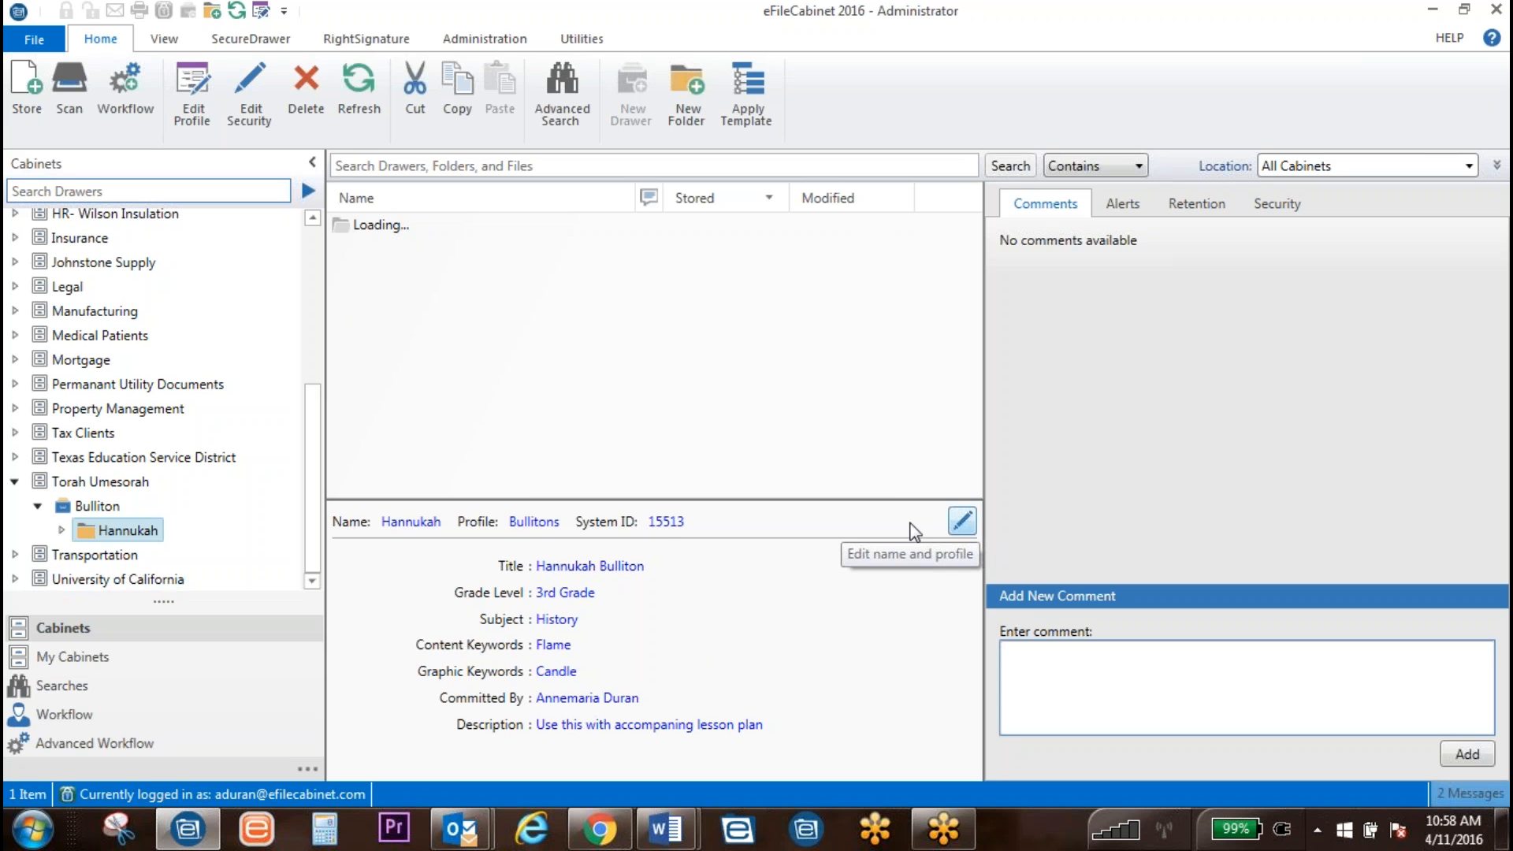
Step: Through Edit Cabinet on Torah Umesorah, add all items to the indexing queue, confirm, and save
{"action": "left_click", "coordinate": [97, 487]}
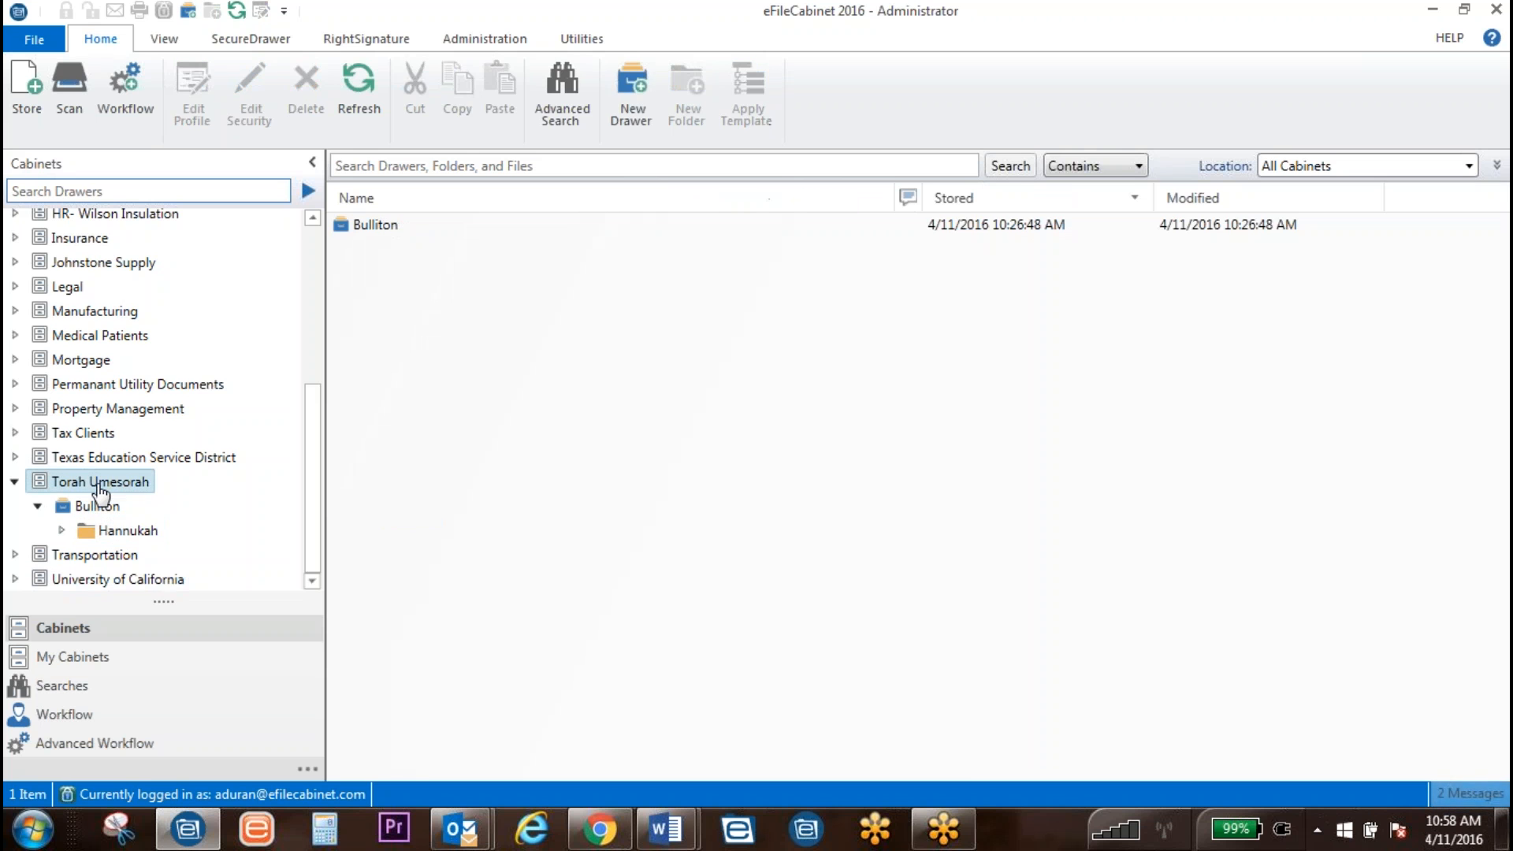
{"action": "right_click", "coordinate": [98, 485]}
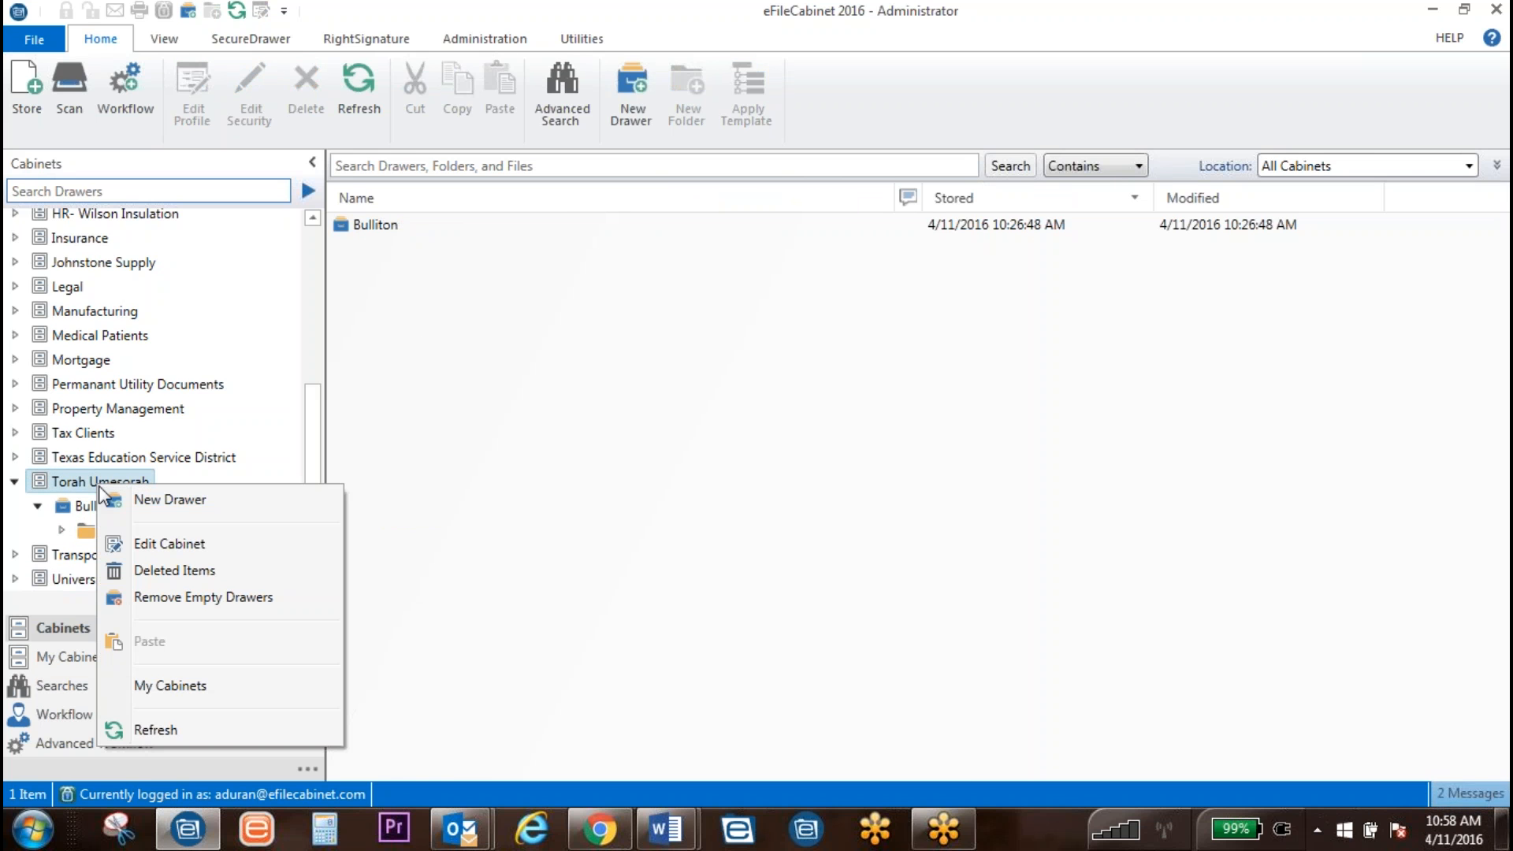
{"action": "left_click", "coordinate": [186, 546]}
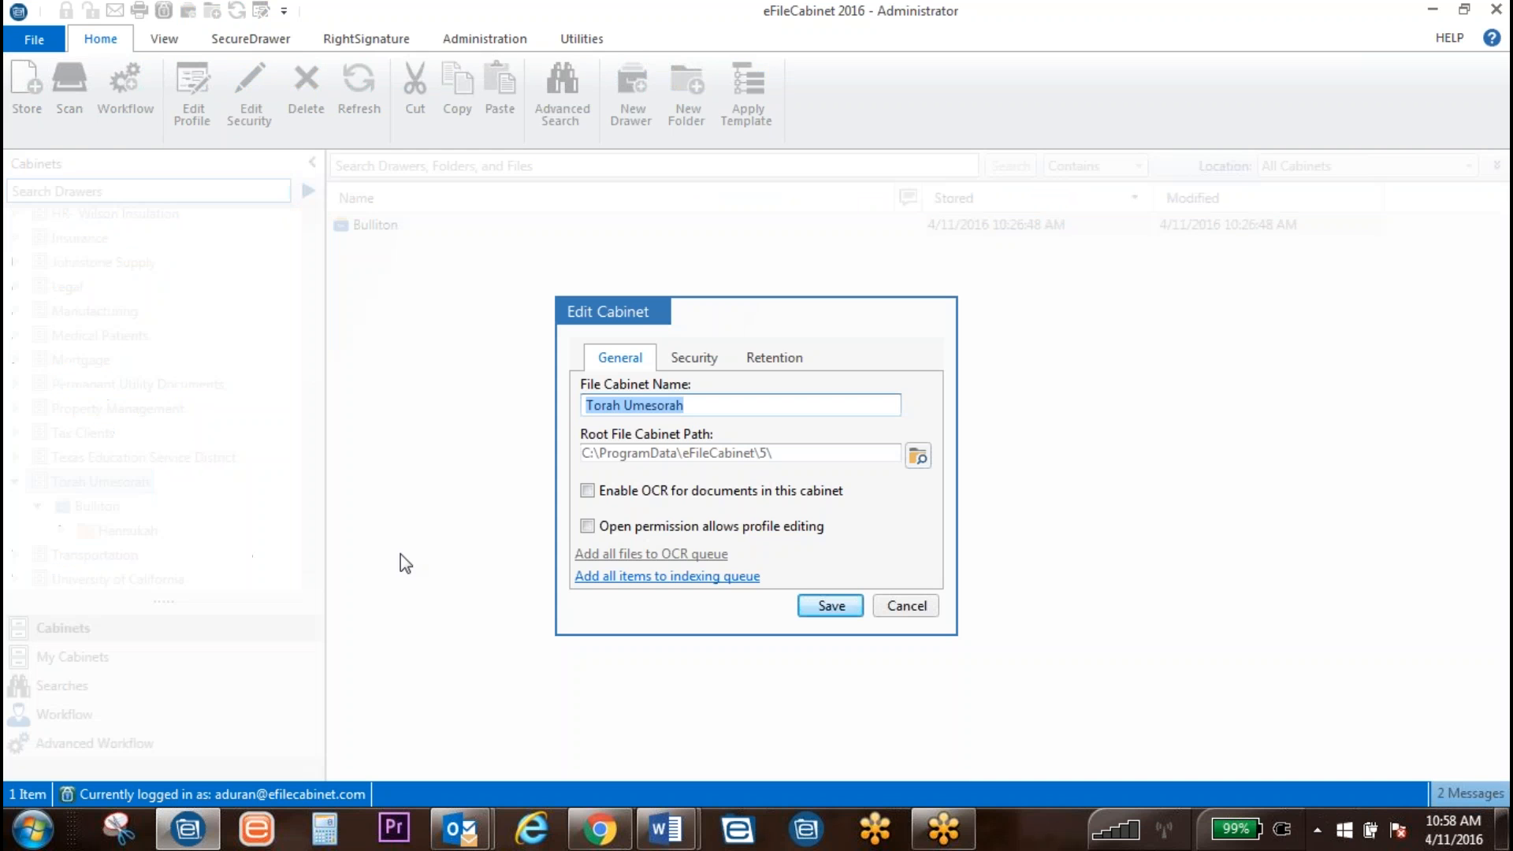
{"action": "left_click", "coordinate": [675, 576]}
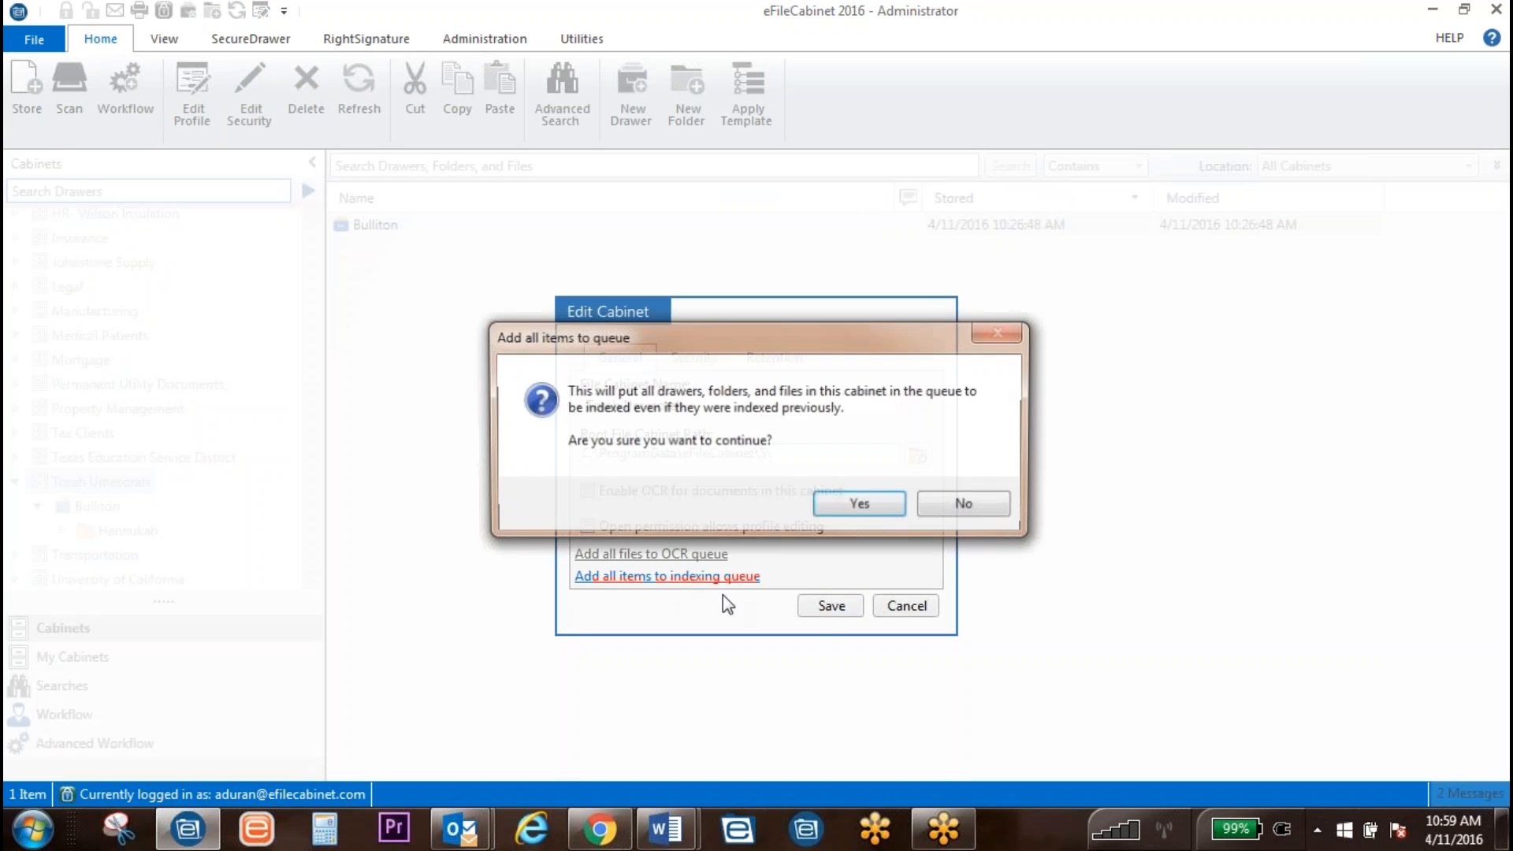
{"action": "left_click", "coordinate": [859, 505]}
{"action": "left_click", "coordinate": [971, 492]}
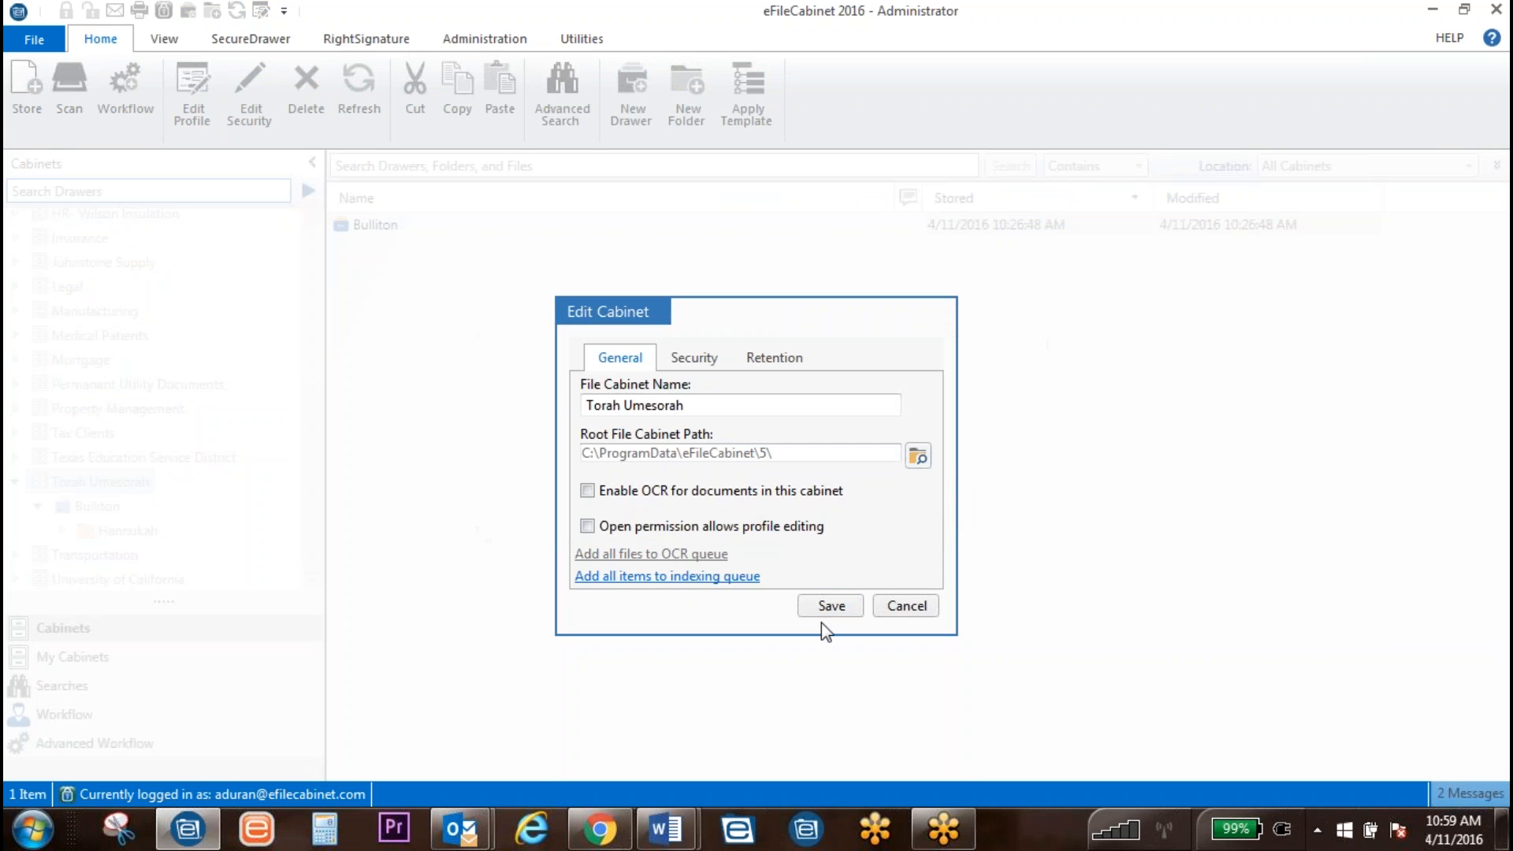
{"action": "left_click", "coordinate": [829, 610]}
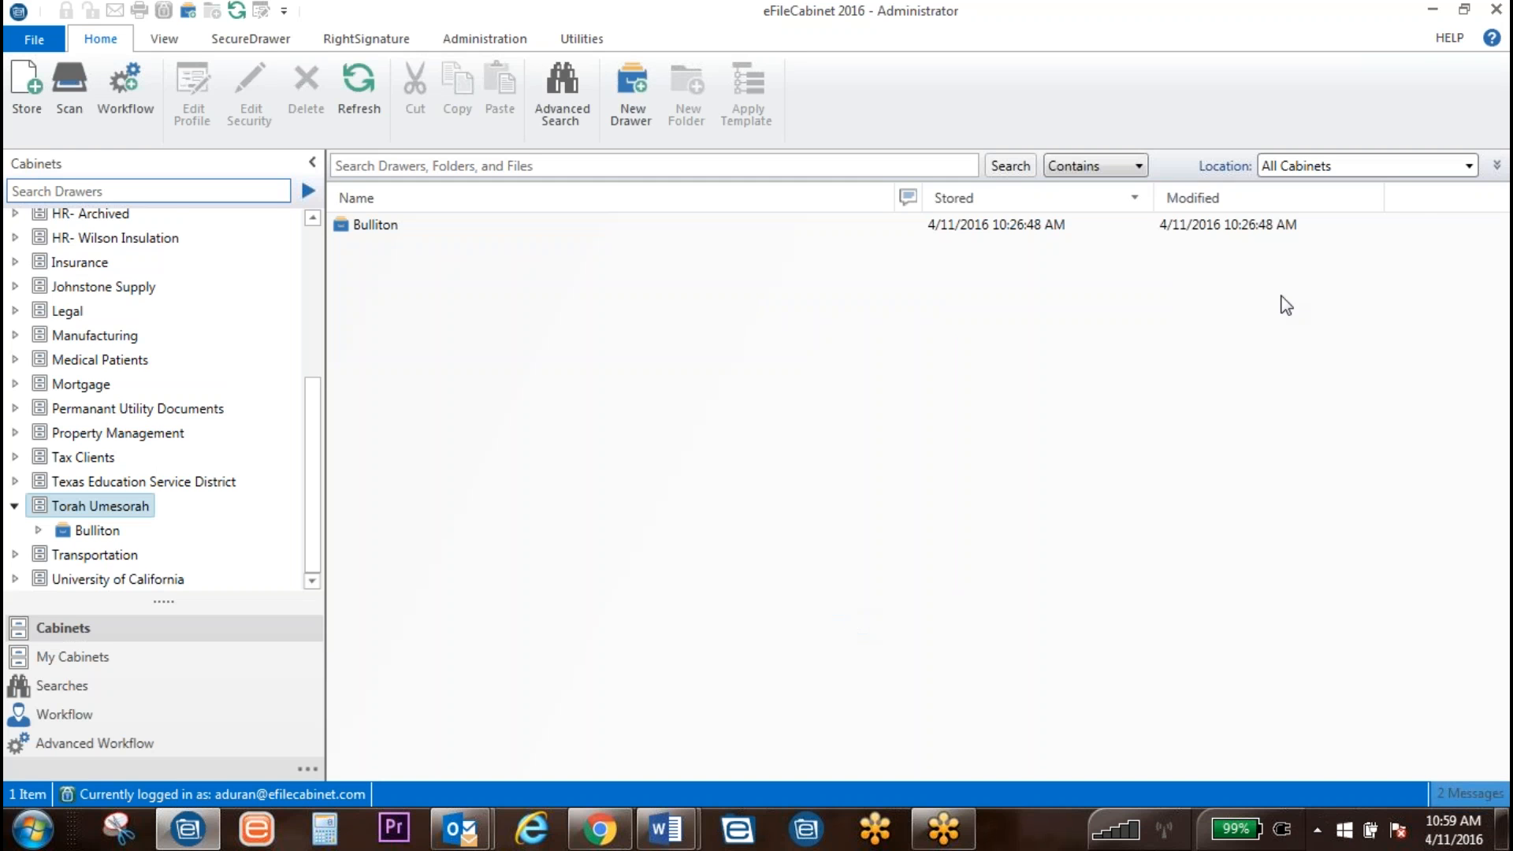
Step: Set the advanced search location to the Torah Umesorah cabinet and the profile to Bullitons
{"action": "left_click", "coordinate": [1497, 166]}
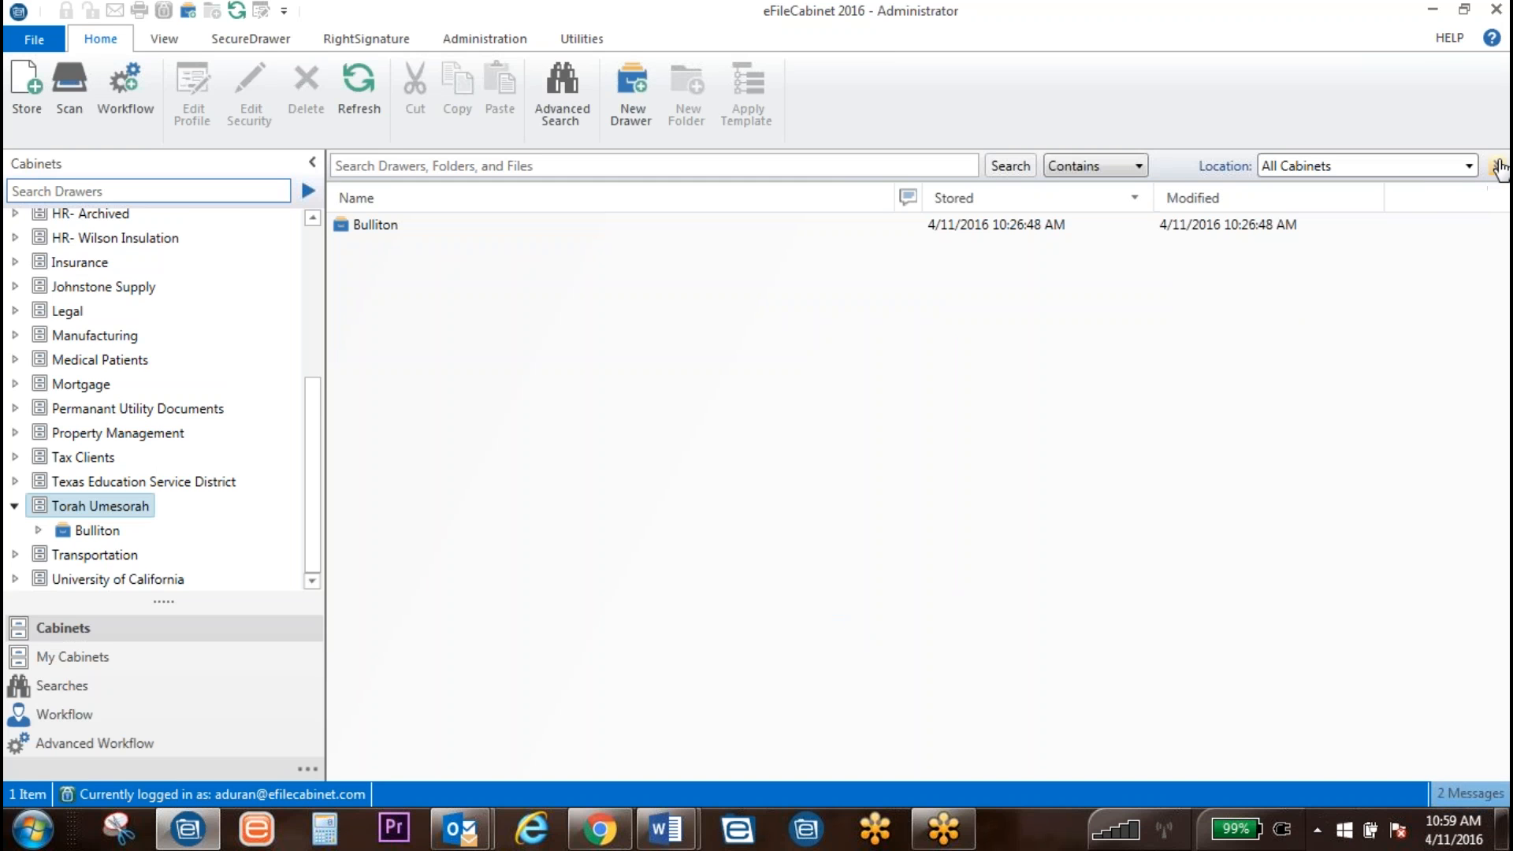
{"action": "left_click", "coordinate": [1442, 165]}
{"action": "scroll", "coordinate": [1416, 257], "scroll_direction": "down", "scroll_amount": 5}
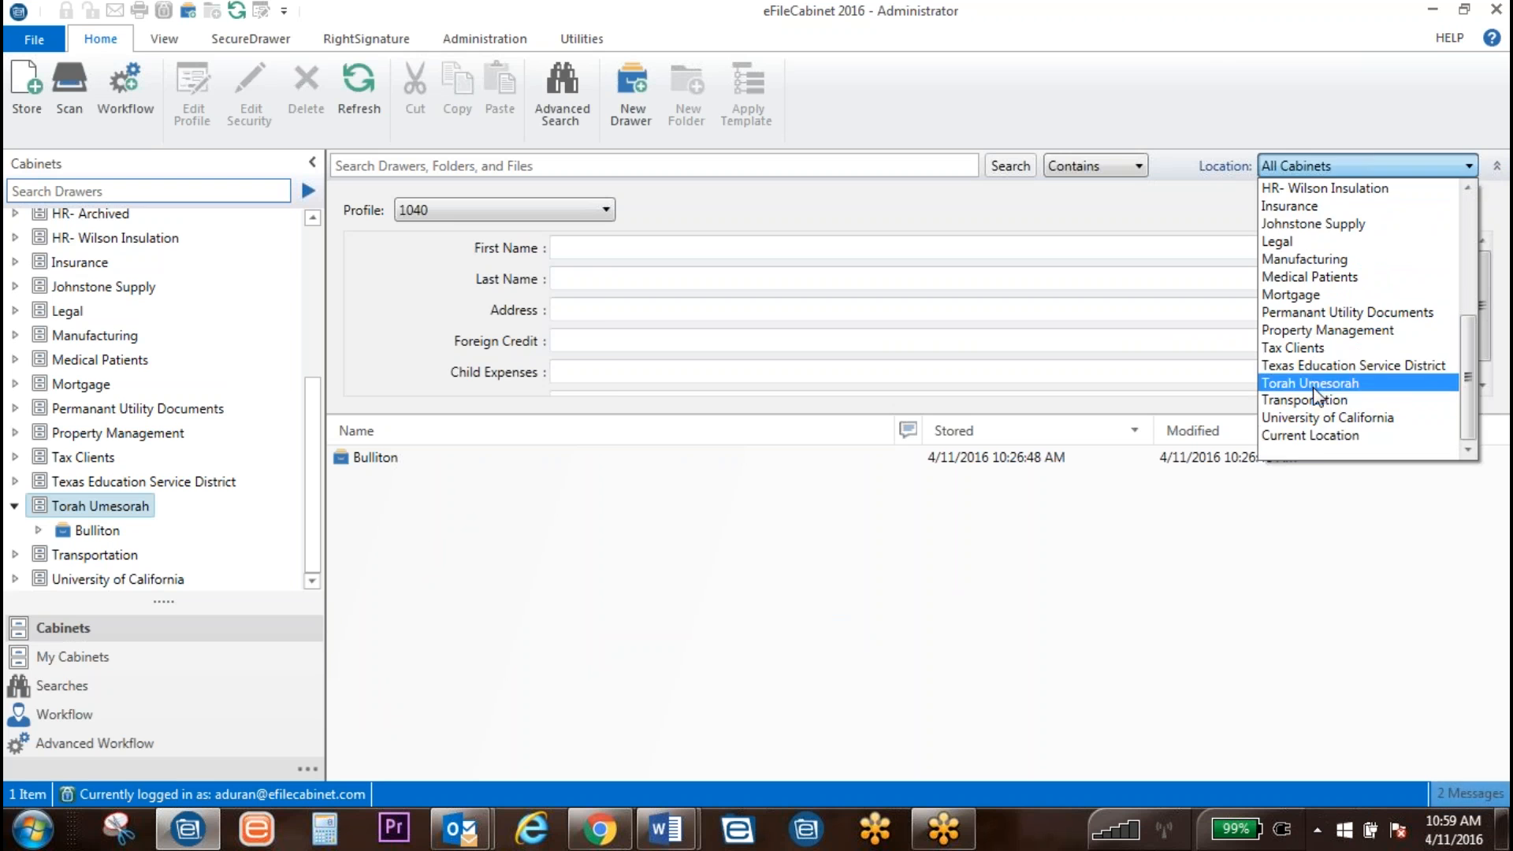
{"action": "left_click", "coordinate": [1324, 390]}
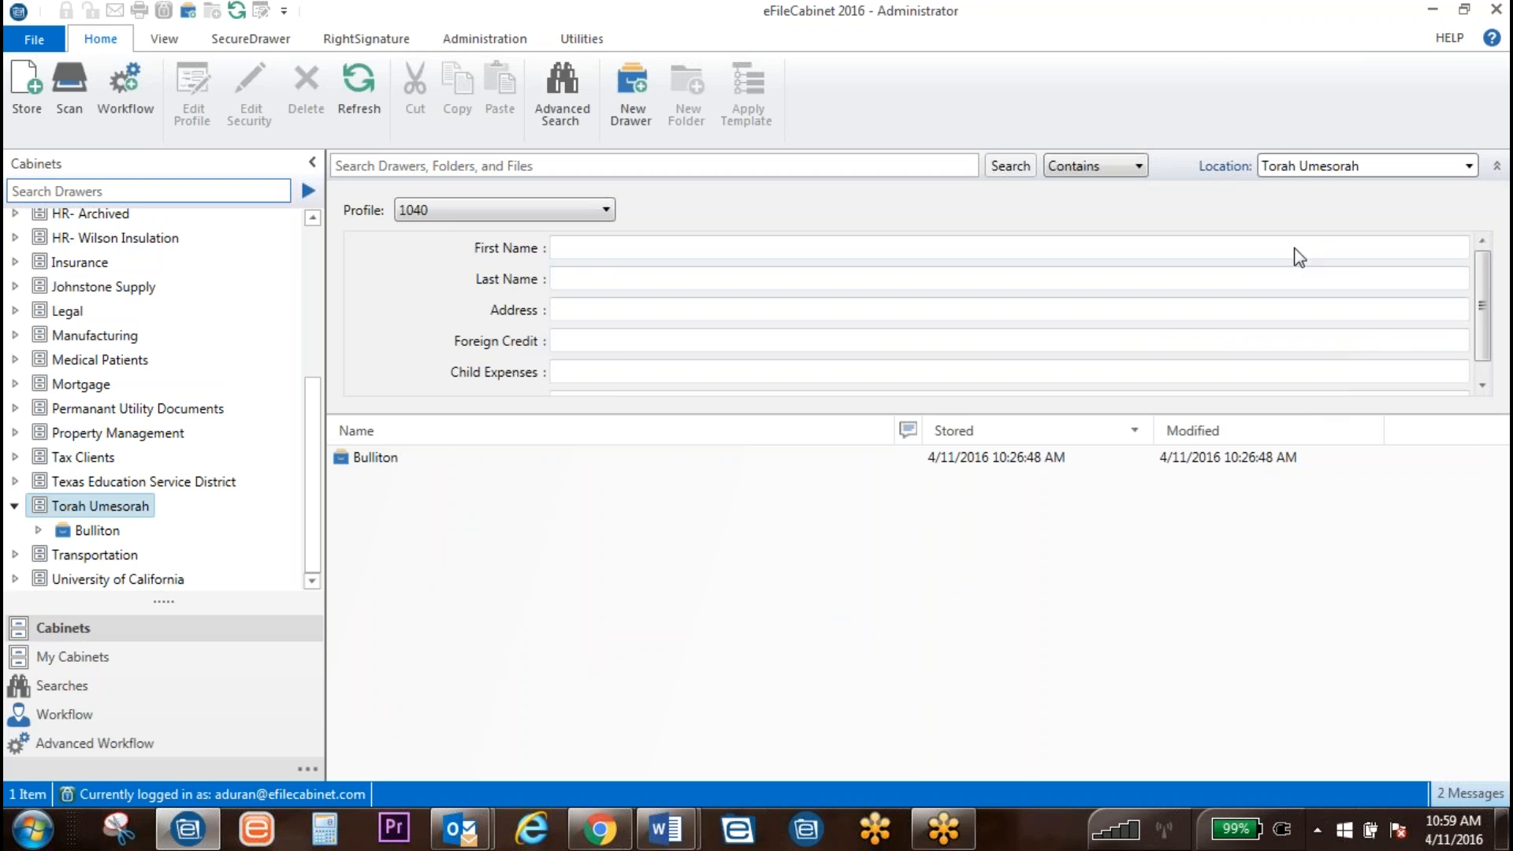
{"action": "left_click", "coordinate": [417, 209]}
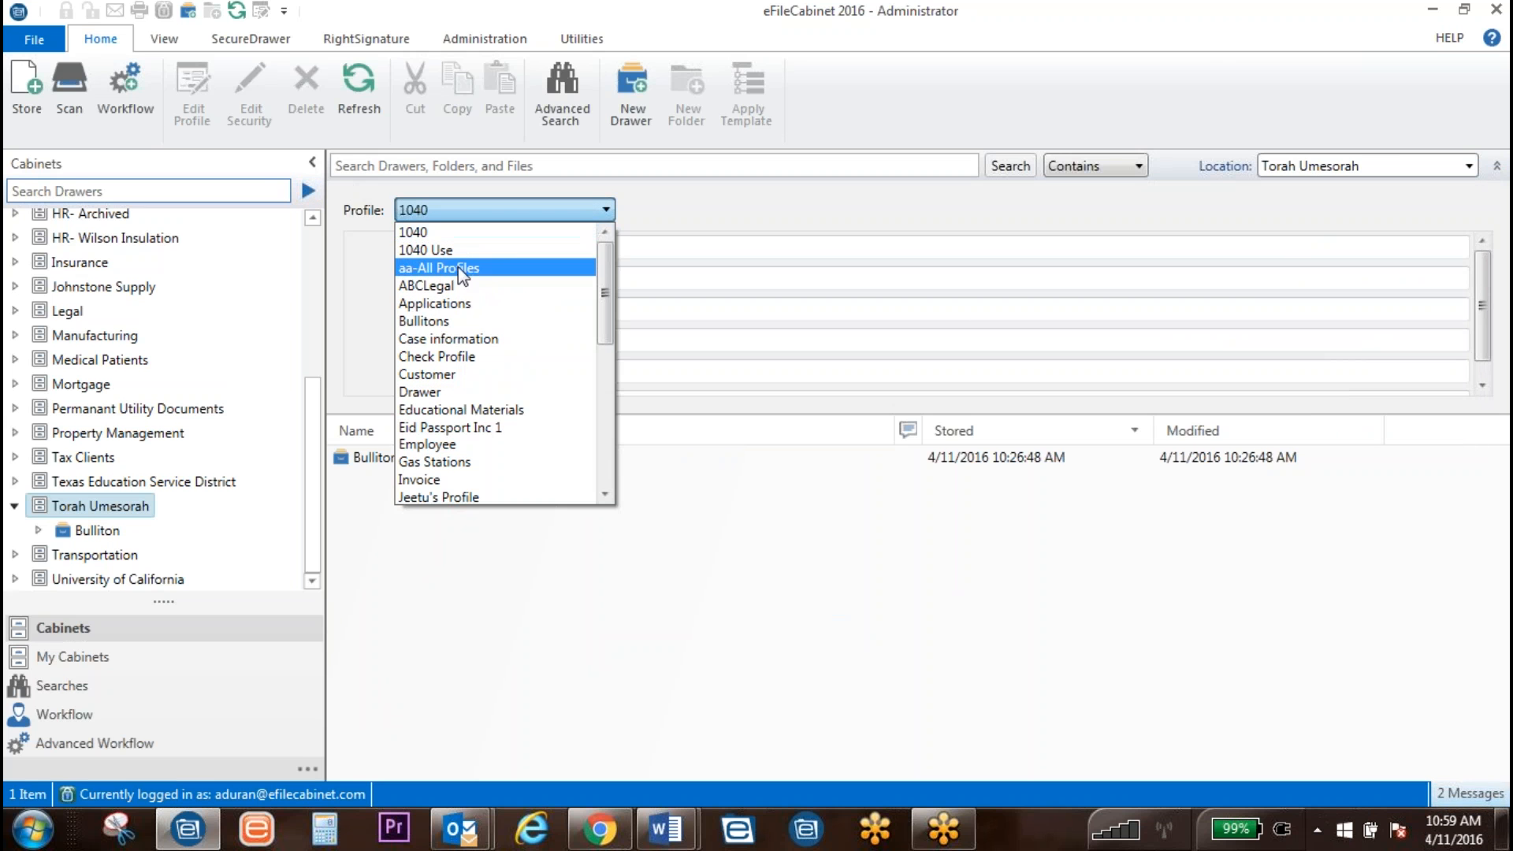
{"action": "left_click", "coordinate": [465, 330]}
{"action": "scroll", "coordinate": [797, 290], "scroll_direction": "down", "scroll_amount": 2}
{"action": "scroll", "coordinate": [750, 290], "scroll_direction": "up", "scroll_amount": 2}
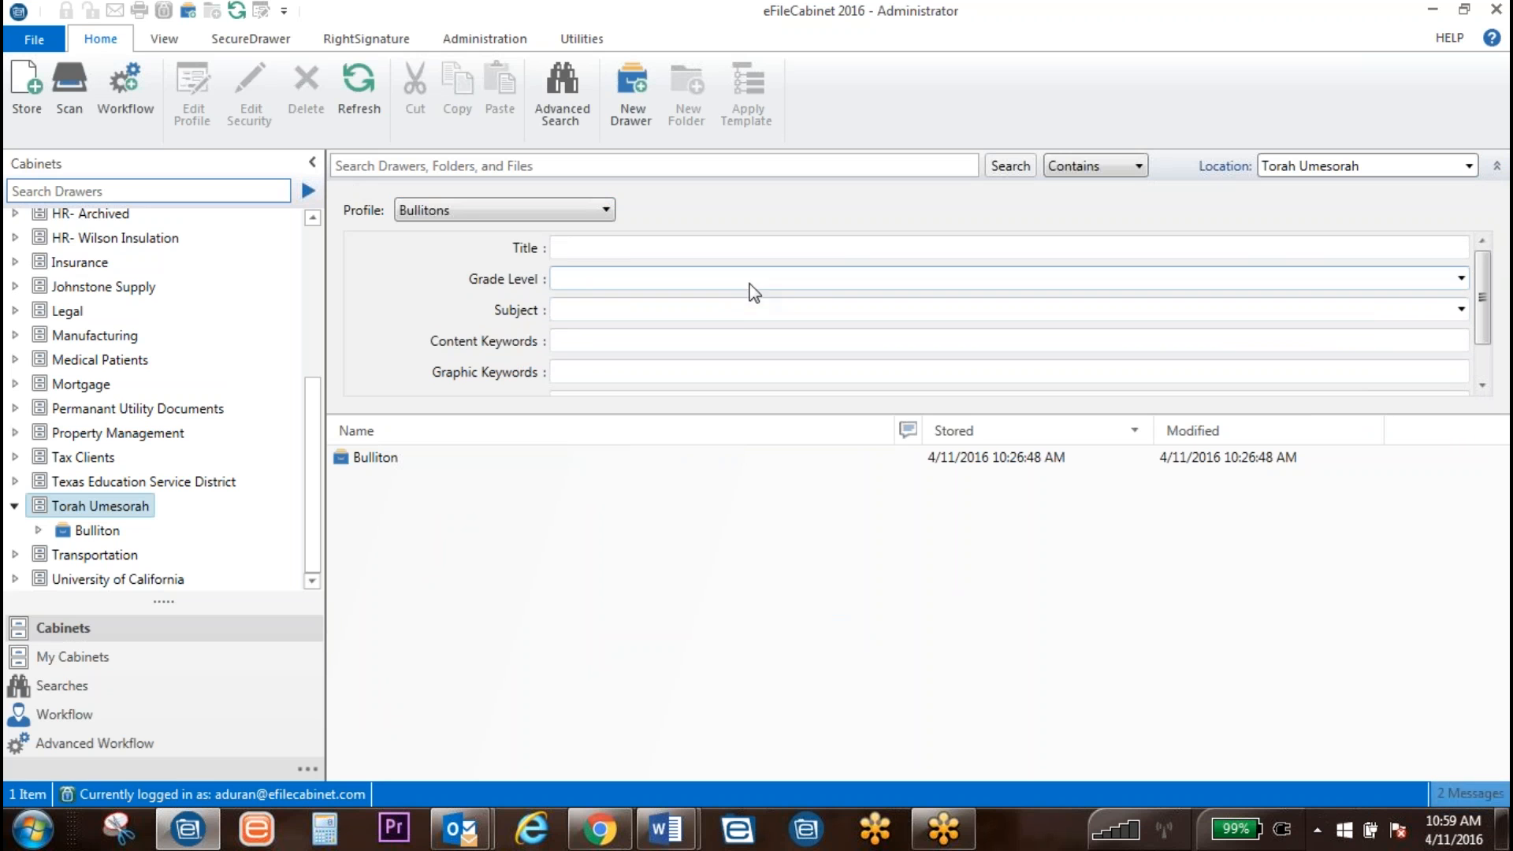
Step: Search for Grade Level 3rd Grade, then narrow the results to Subject History
{"action": "left_click", "coordinate": [569, 280]}
{"action": "left_click", "coordinate": [615, 353]}
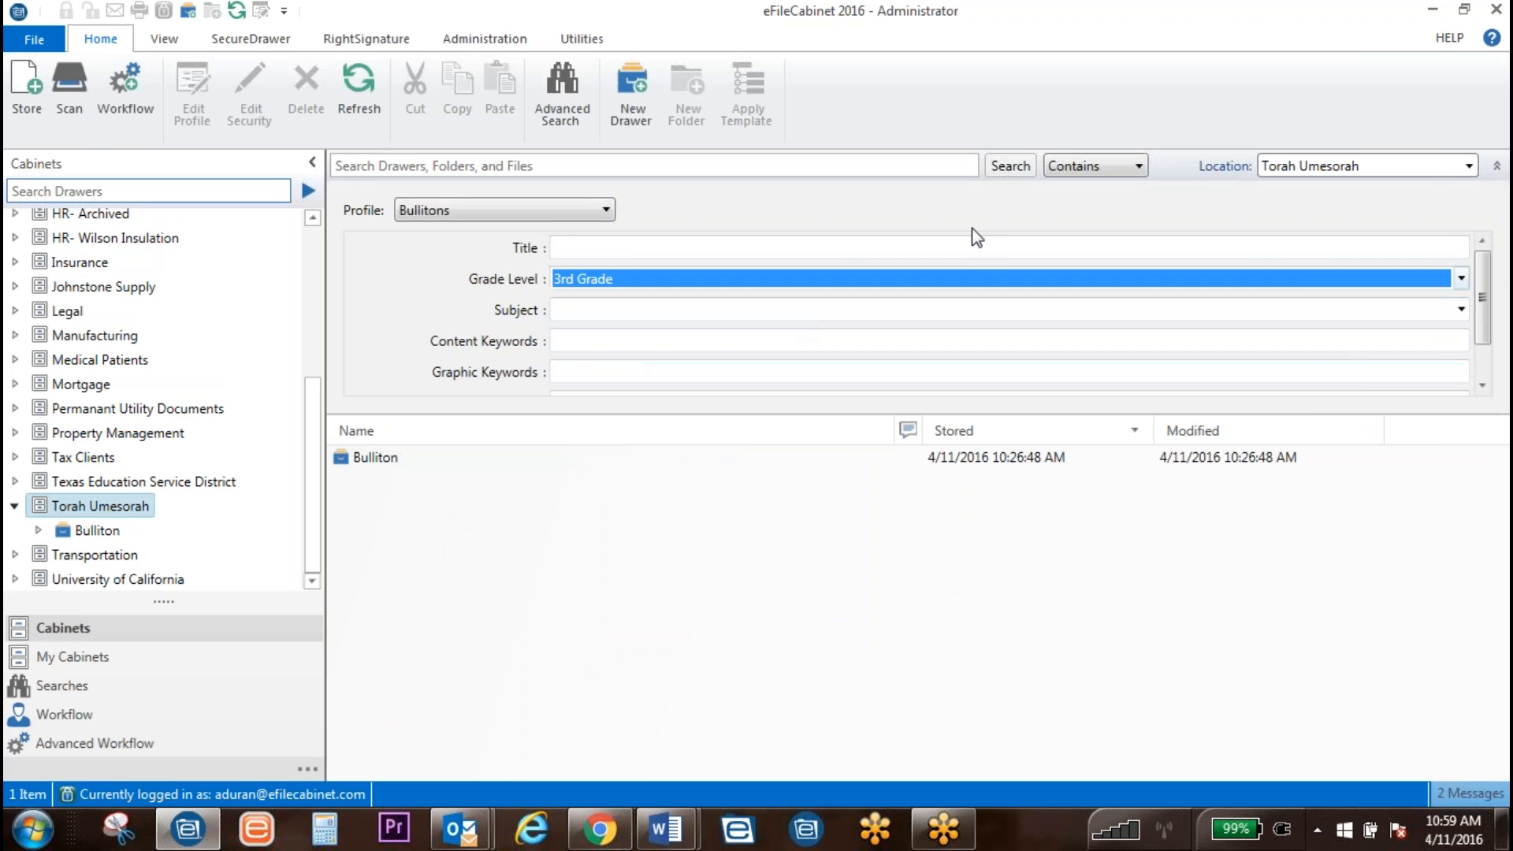
{"action": "left_click", "coordinate": [1012, 166]}
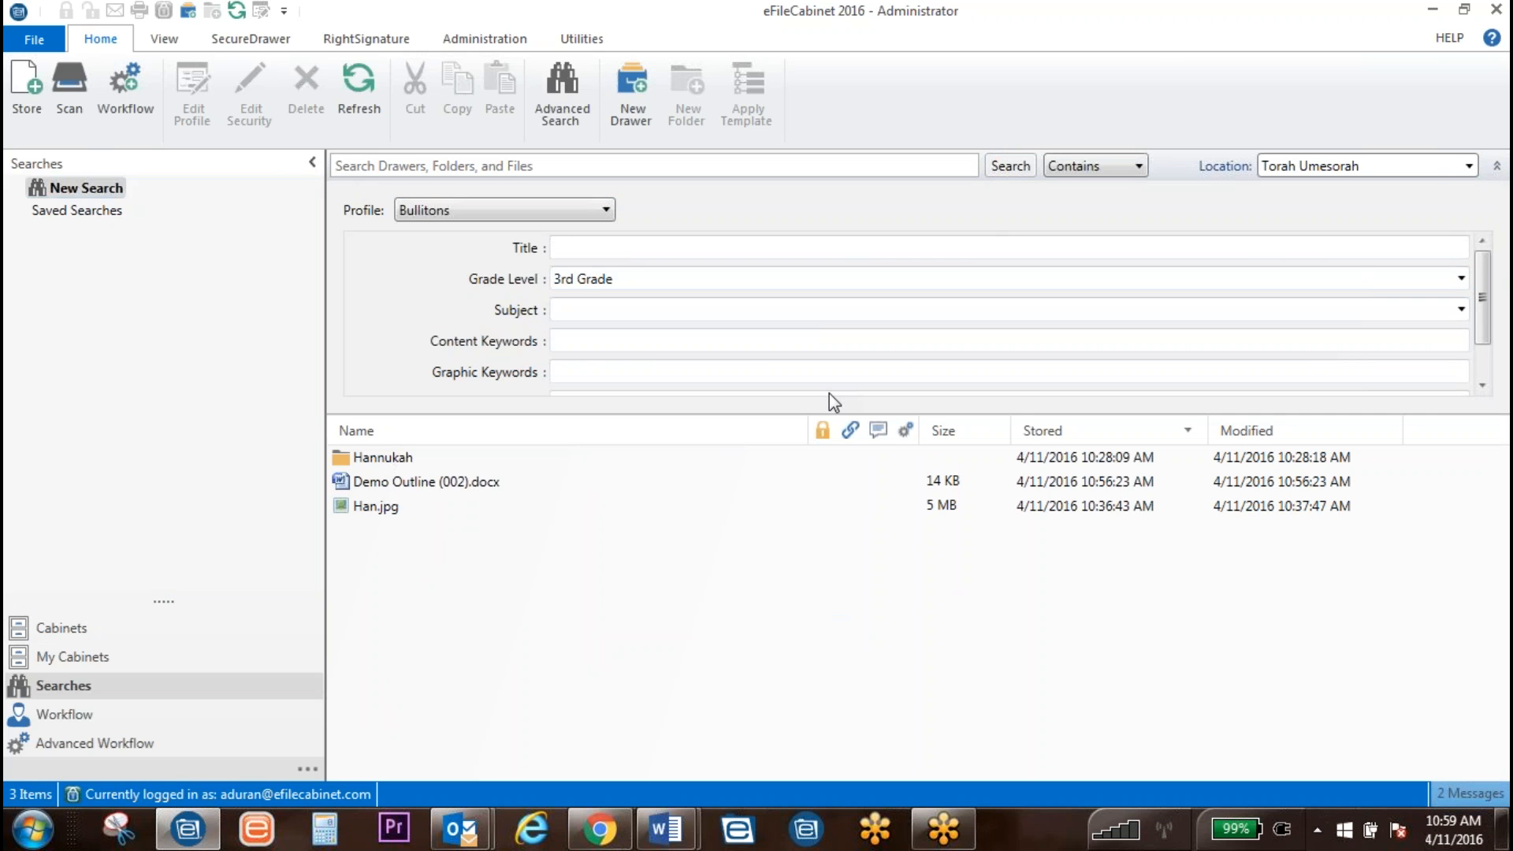
{"action": "left_click", "coordinate": [631, 315]}
{"action": "left_click", "coordinate": [613, 371]}
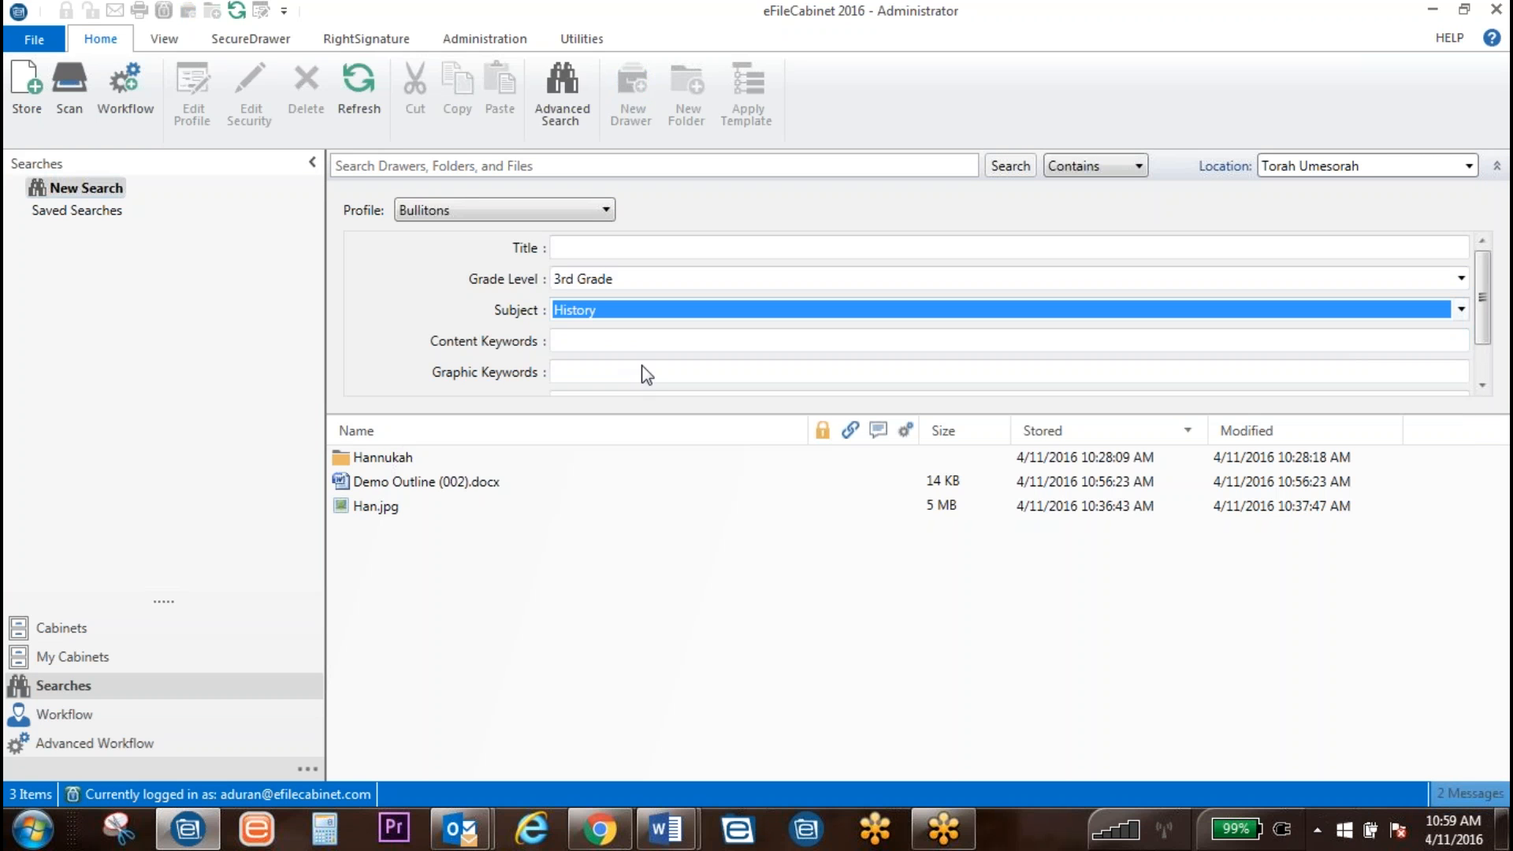
{"action": "left_click", "coordinate": [1018, 172]}
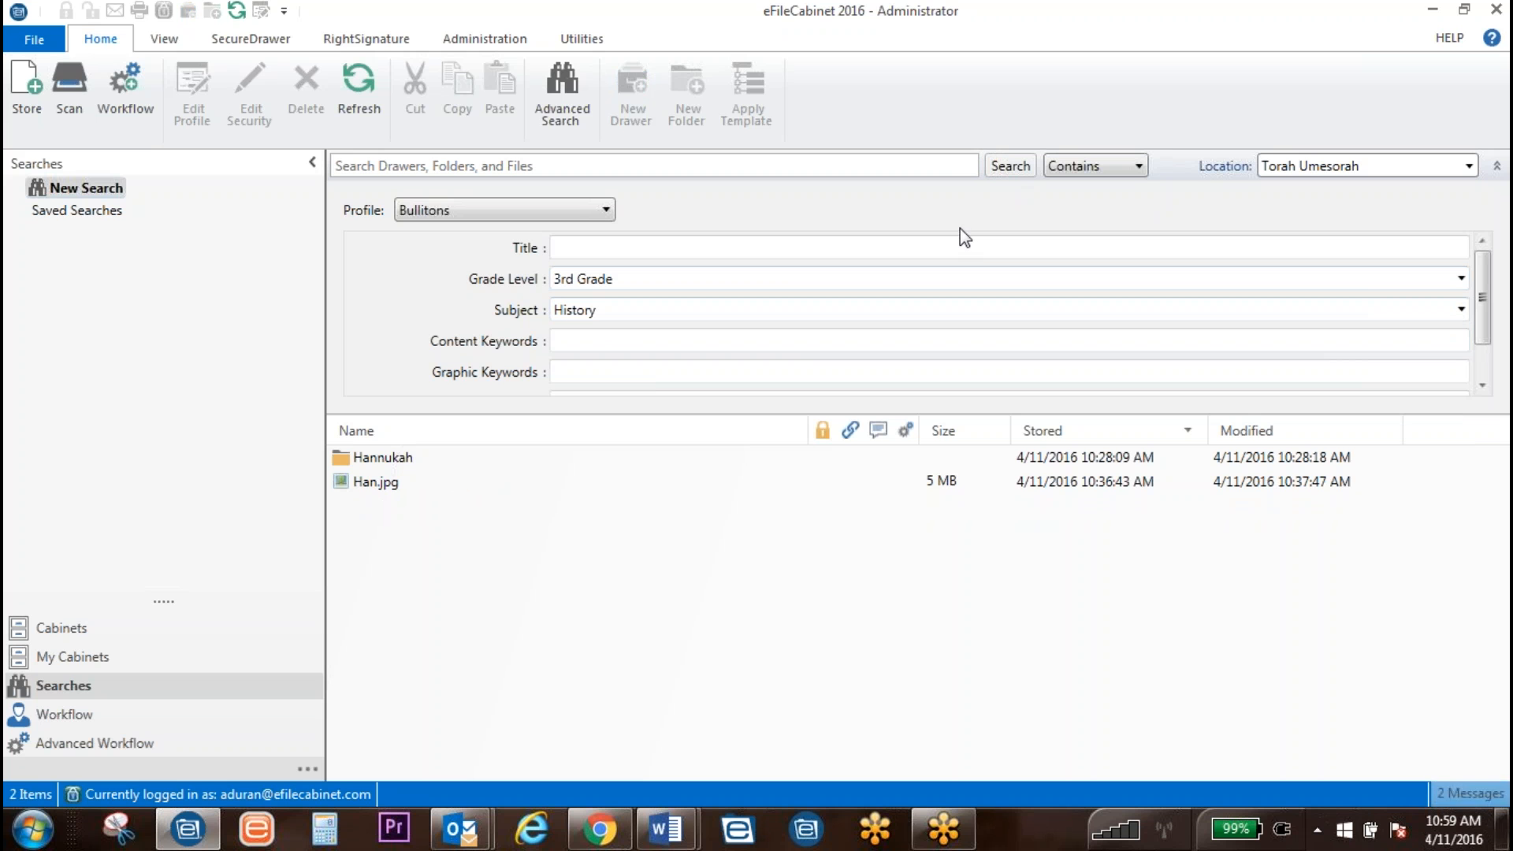
Step: Rerun the 3rd Grade search with no subject, then with Subject Math
{"action": "left_click", "coordinate": [665, 306]}
{"action": "left_click", "coordinate": [616, 333]}
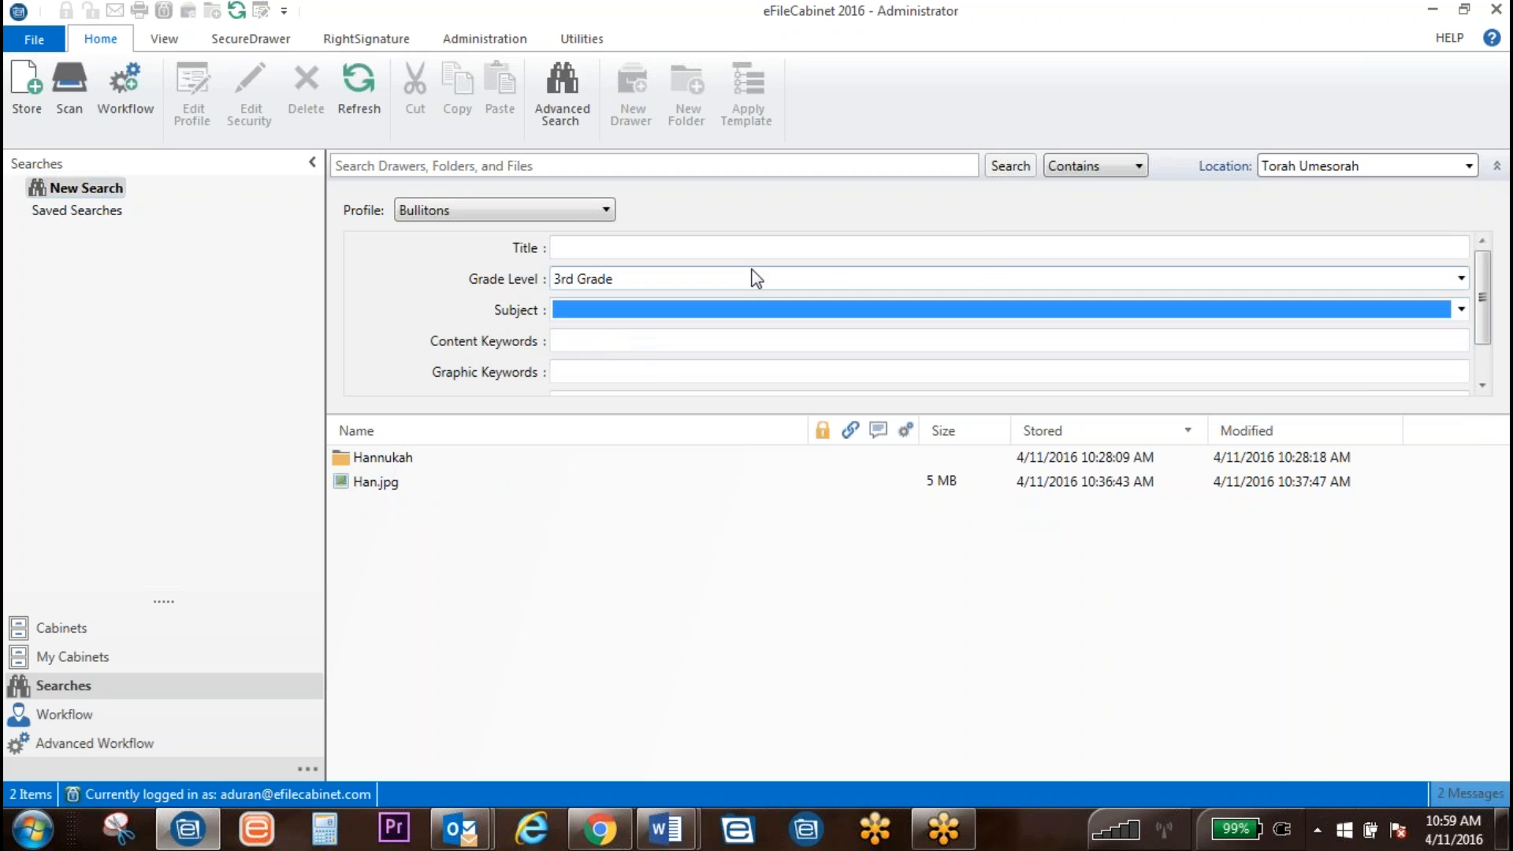
{"action": "left_click", "coordinate": [1015, 165]}
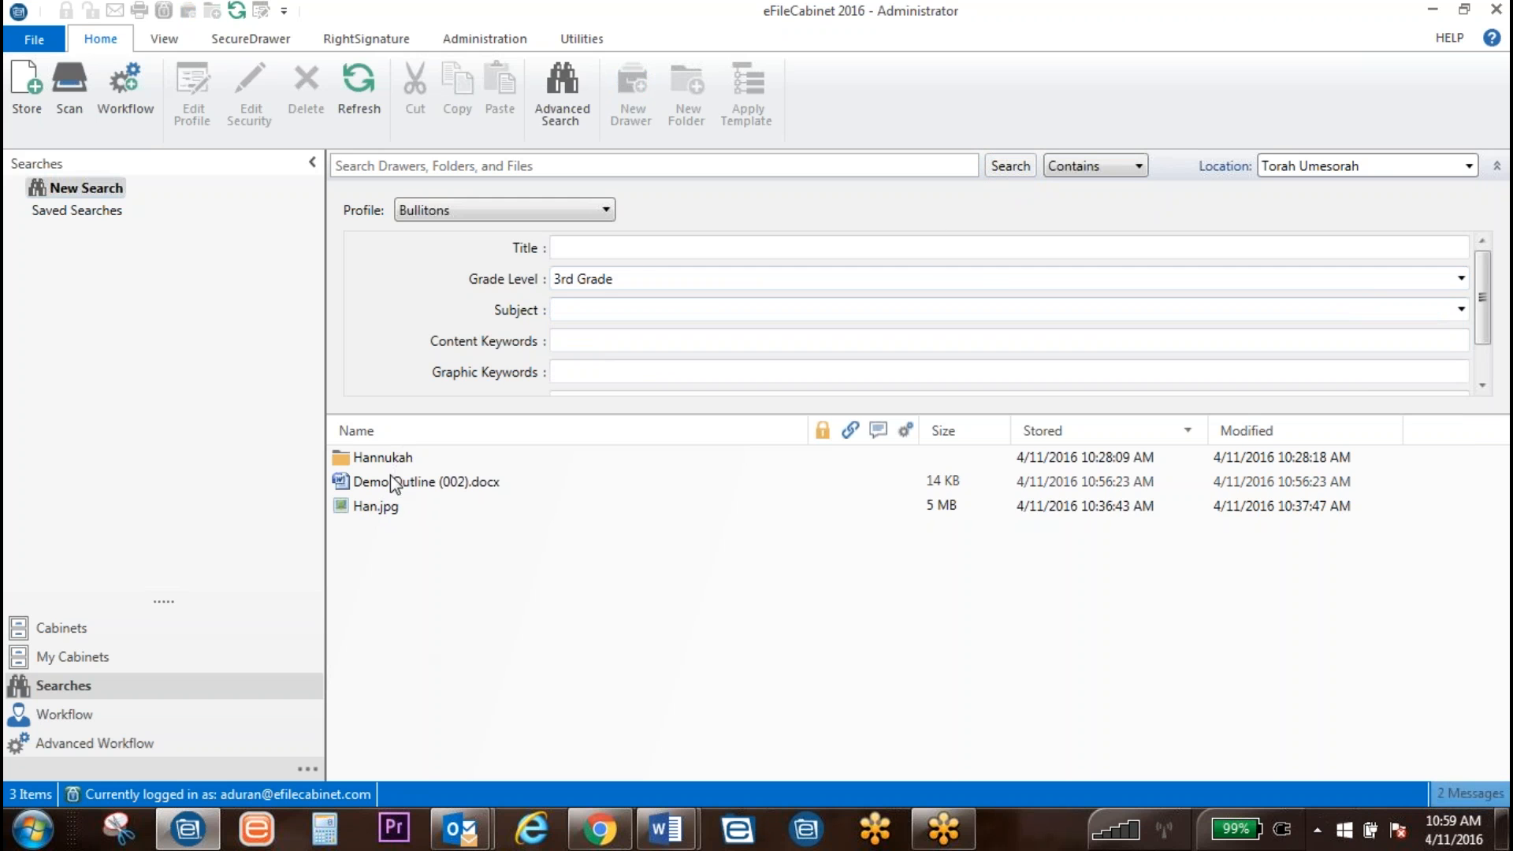
{"action": "left_click", "coordinate": [605, 301]}
{"action": "left_click", "coordinate": [605, 369]}
{"action": "left_click", "coordinate": [1010, 166]}
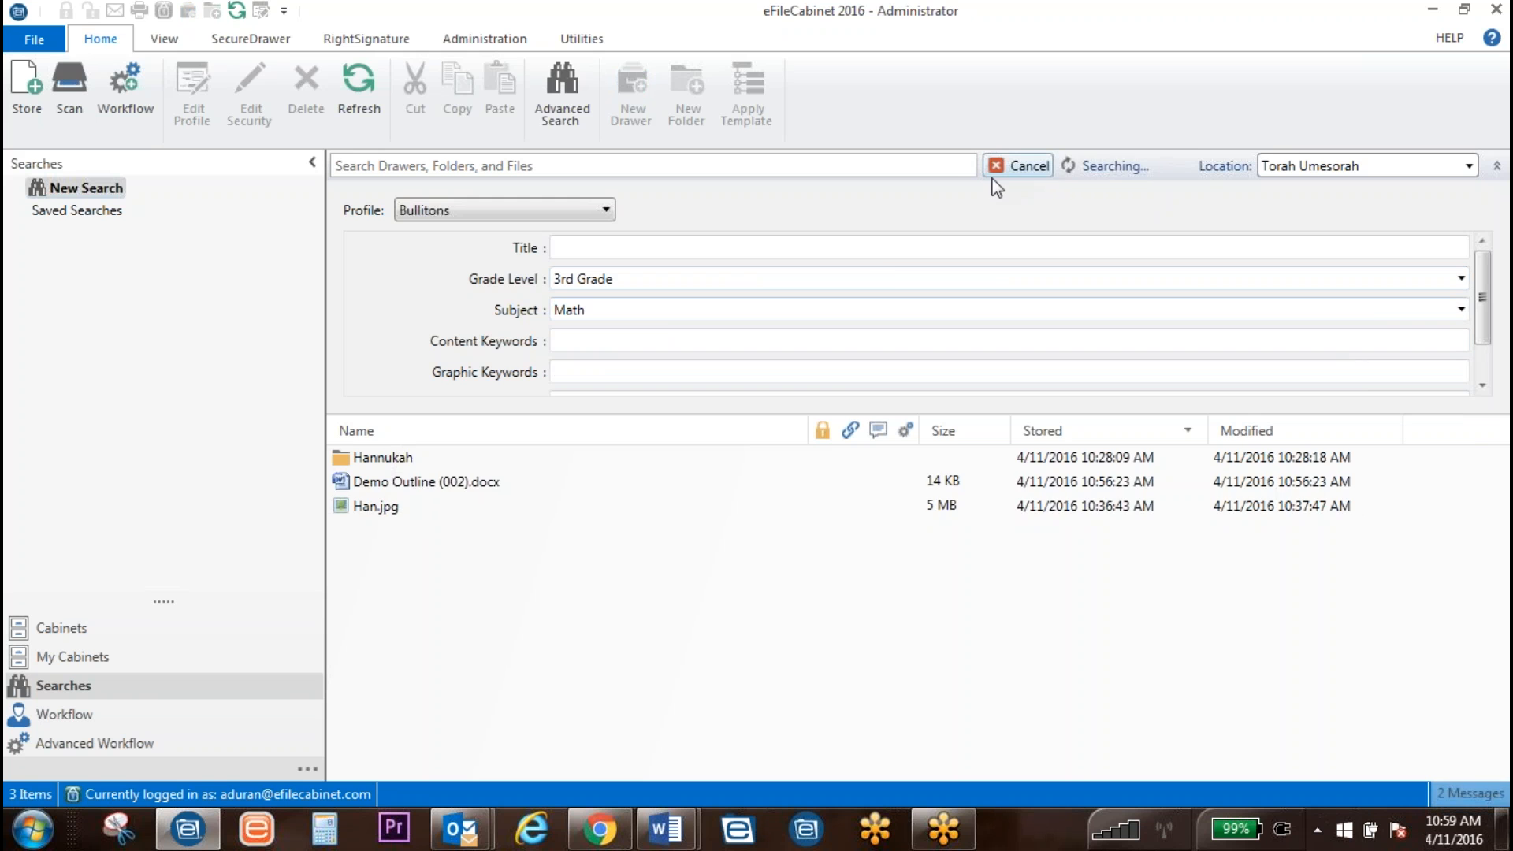
Step: Switch the subject back to History, rerun the search, and keep Grade Level 3rd Grade
{"action": "left_click", "coordinate": [664, 314]}
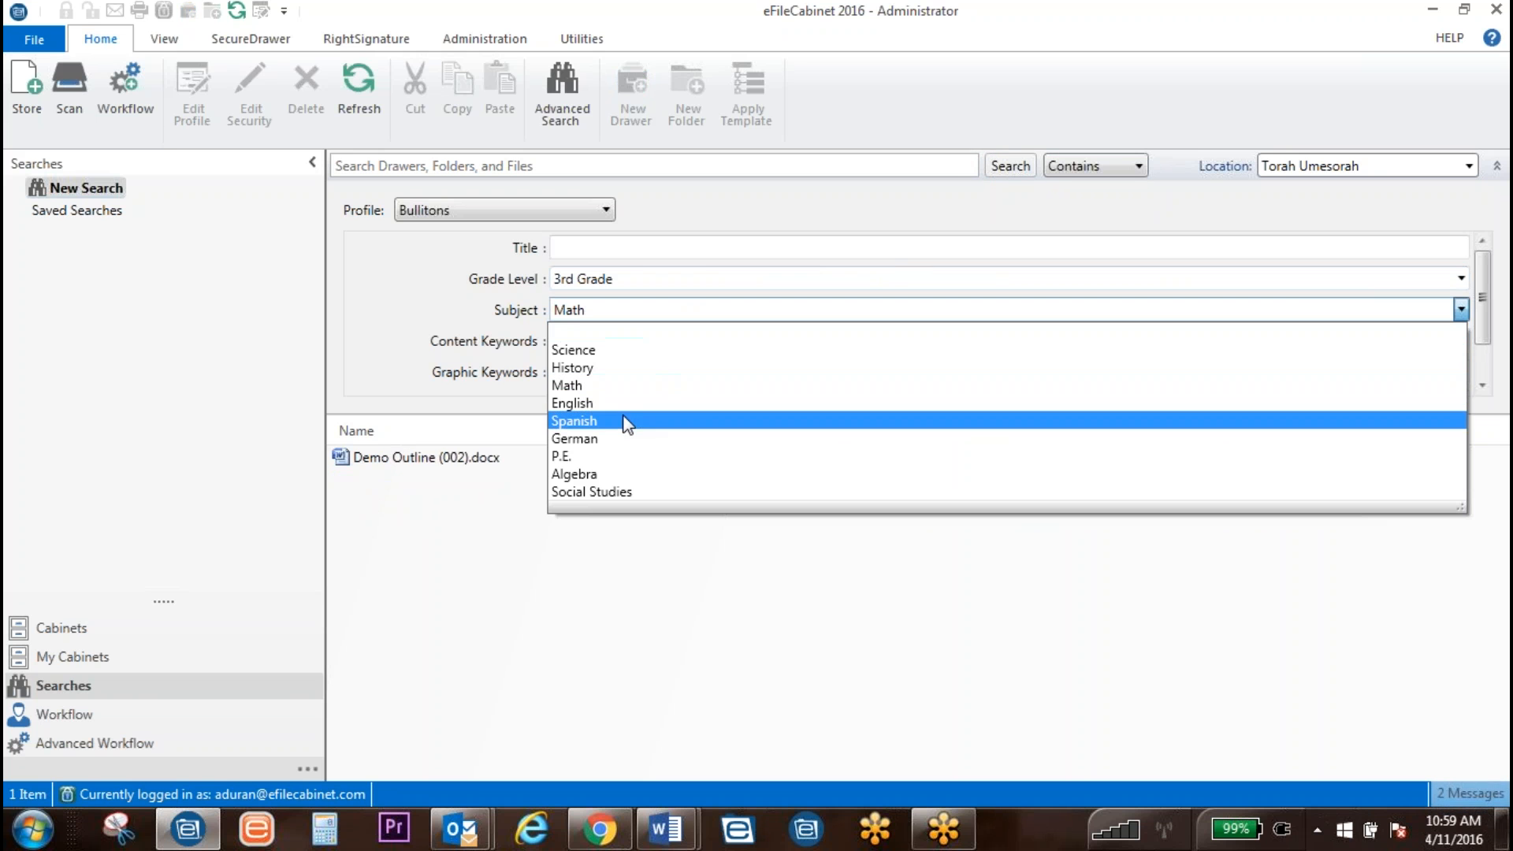
{"action": "left_click", "coordinate": [634, 366]}
{"action": "left_click", "coordinate": [1009, 167]}
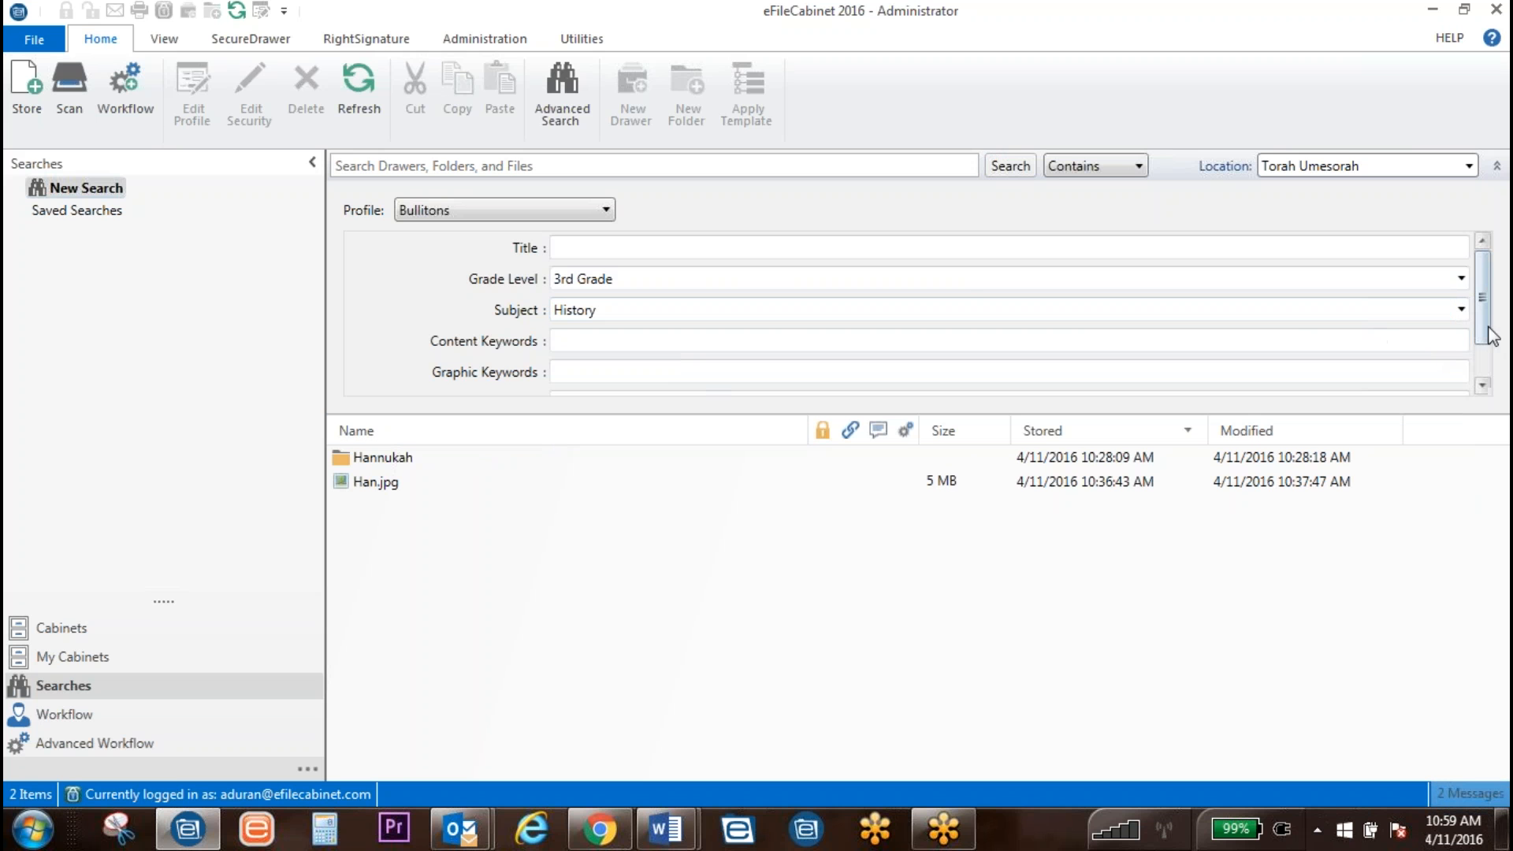
{"action": "scroll", "coordinate": [1115, 323], "scroll_direction": "down", "scroll_amount": 1}
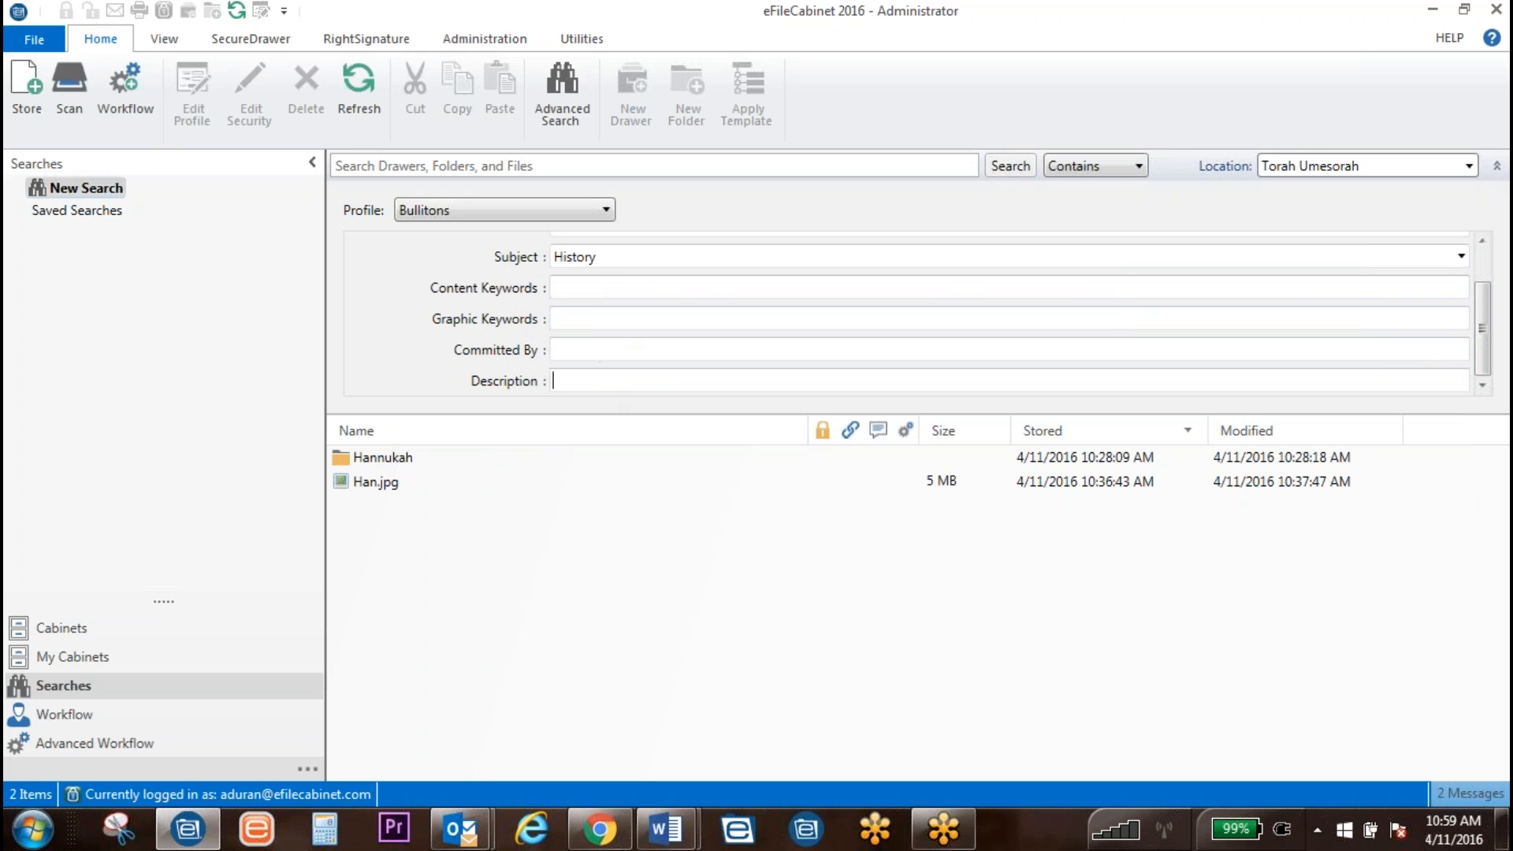
{"action": "left_click", "coordinate": [604, 294]}
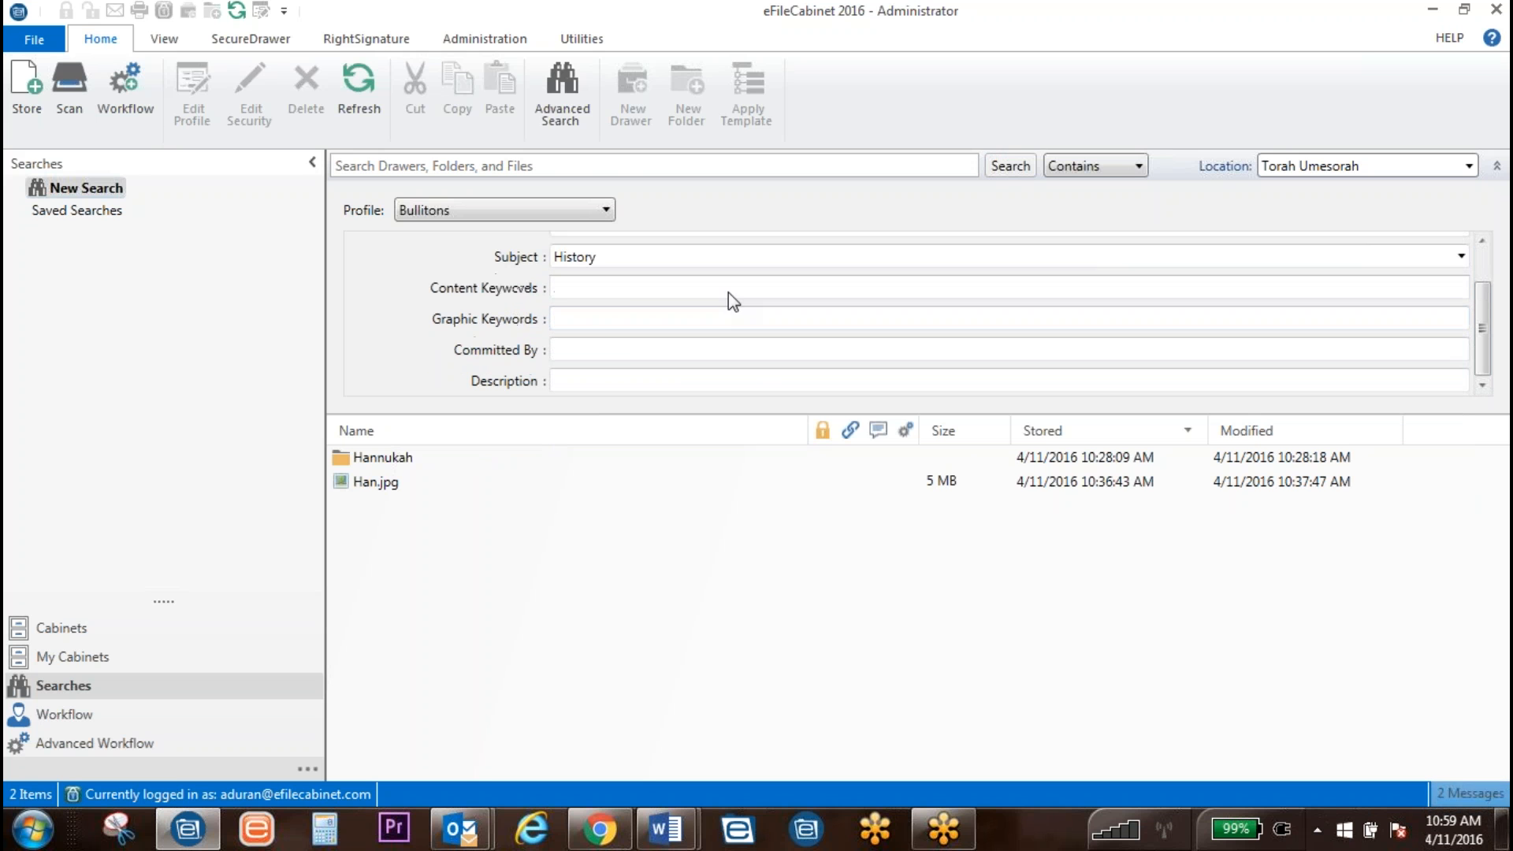
{"action": "scroll", "coordinate": [627, 292], "scroll_direction": "up", "scroll_amount": 1}
{"action": "left_click", "coordinate": [660, 279]}
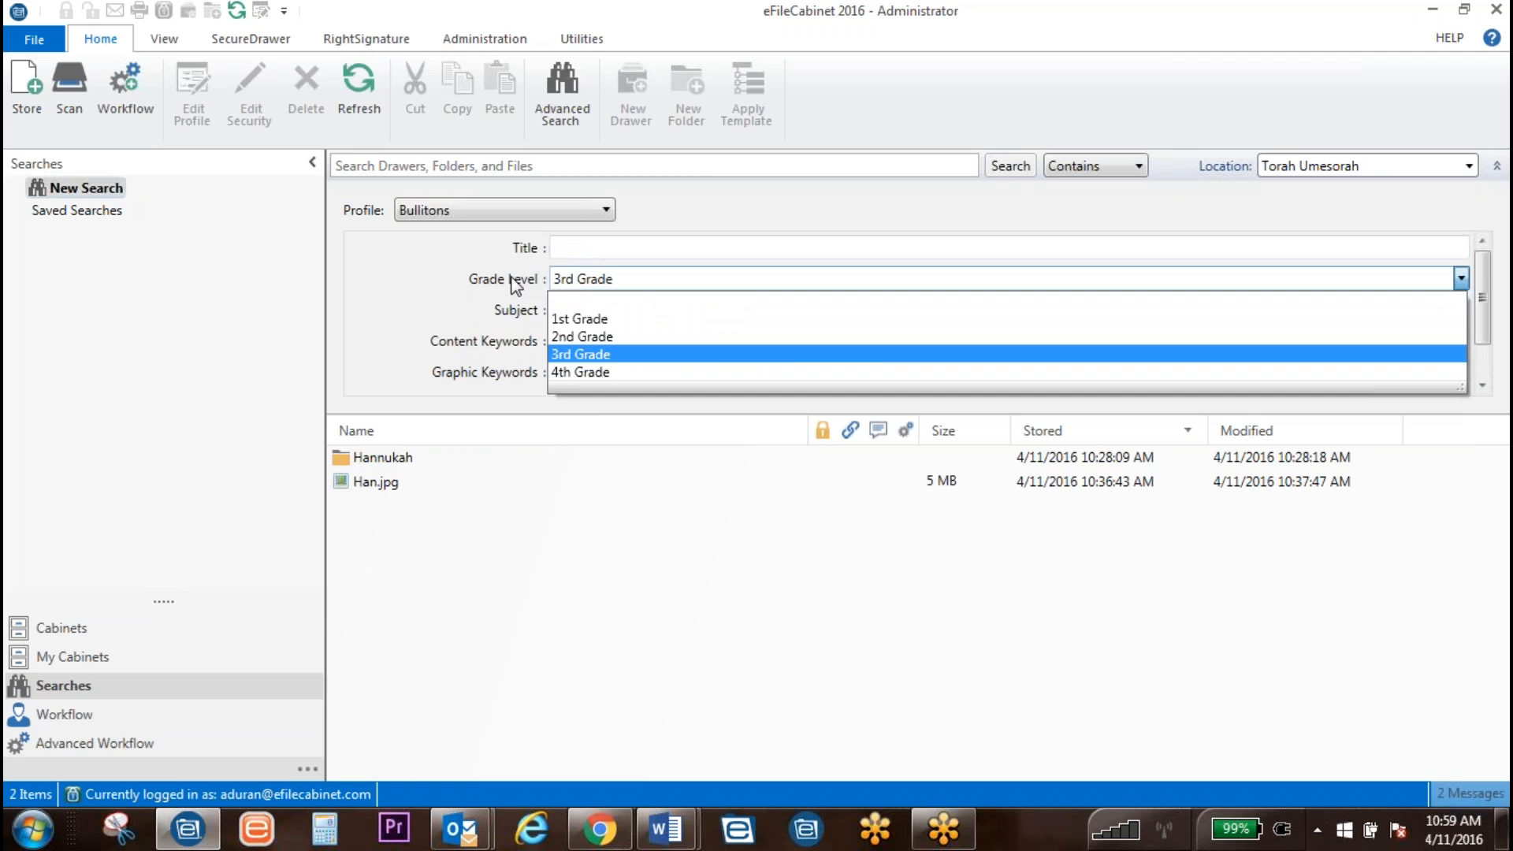
{"action": "left_click", "coordinate": [516, 282]}
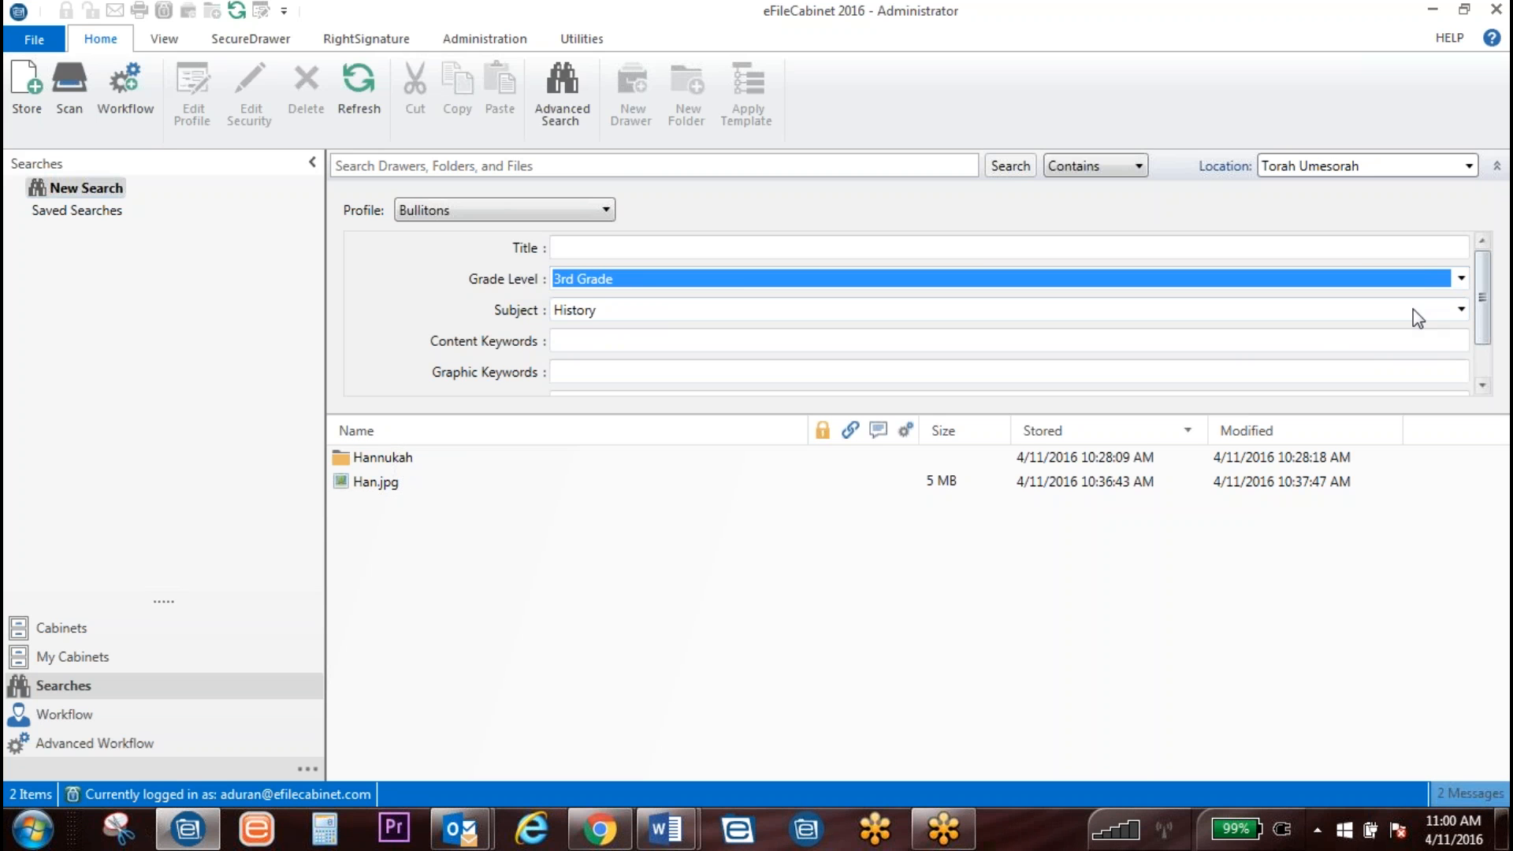
Step: Enter 'H' as a title criterion, then clear the title field
{"action": "left_click", "coordinate": [570, 251]}
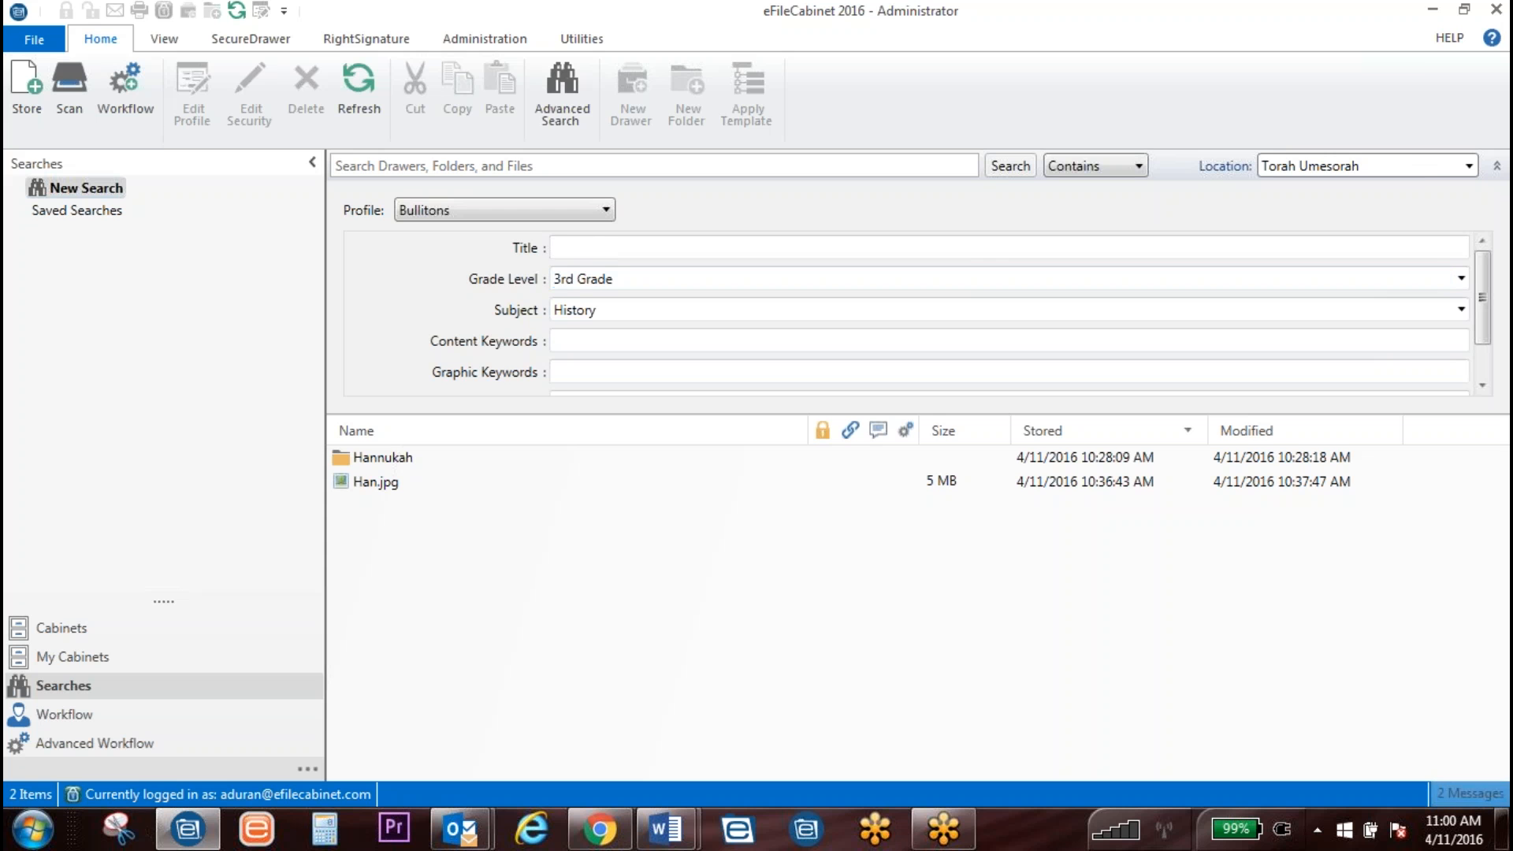
{"action": "type", "text": "Han"}
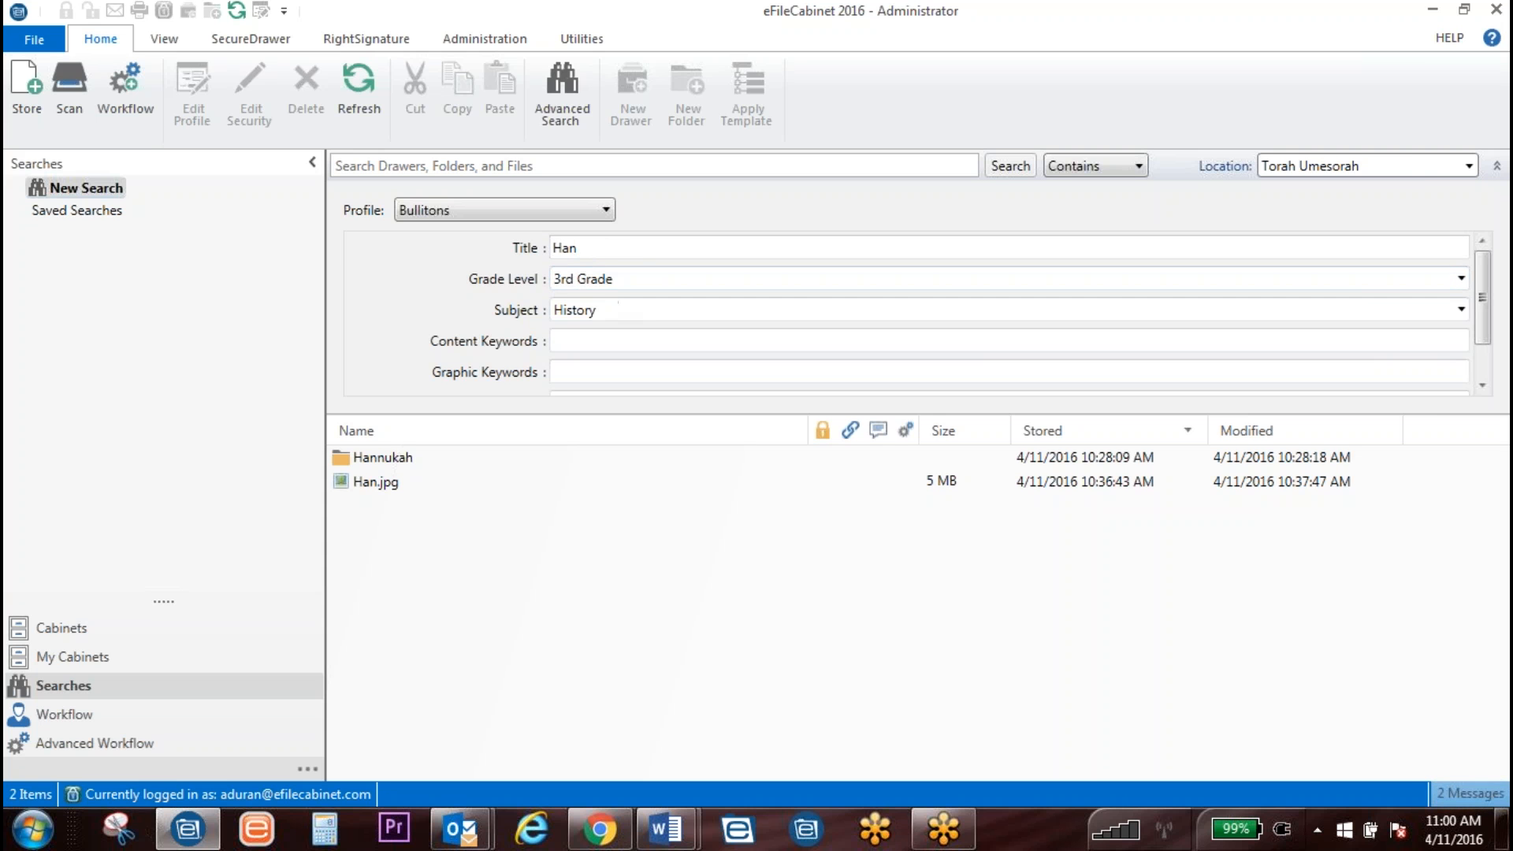
{"action": "left_click", "coordinate": [524, 249]}
{"action": "key", "text": "BackSpace"}
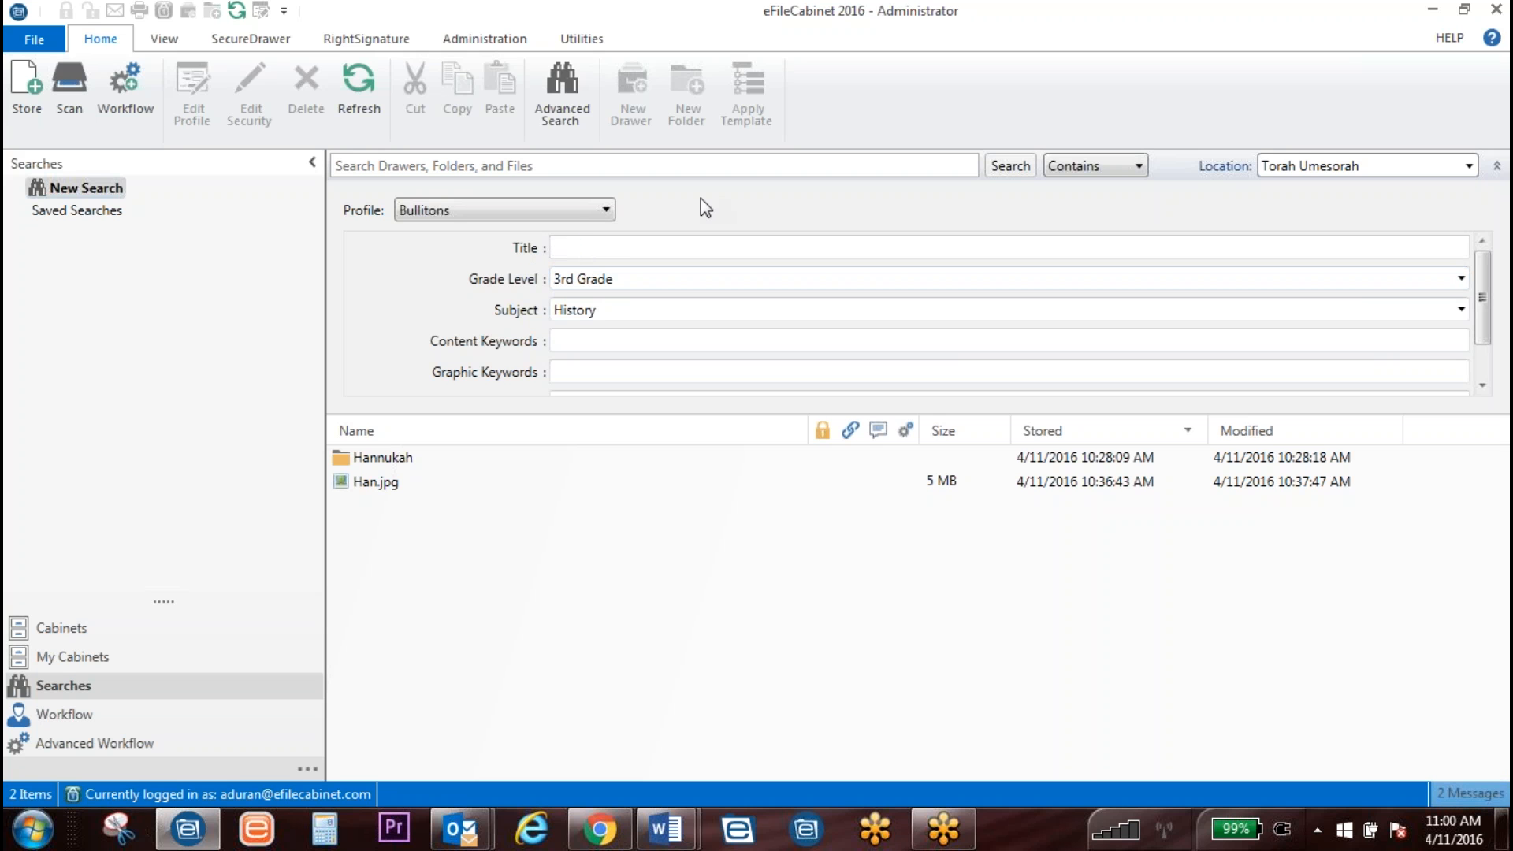